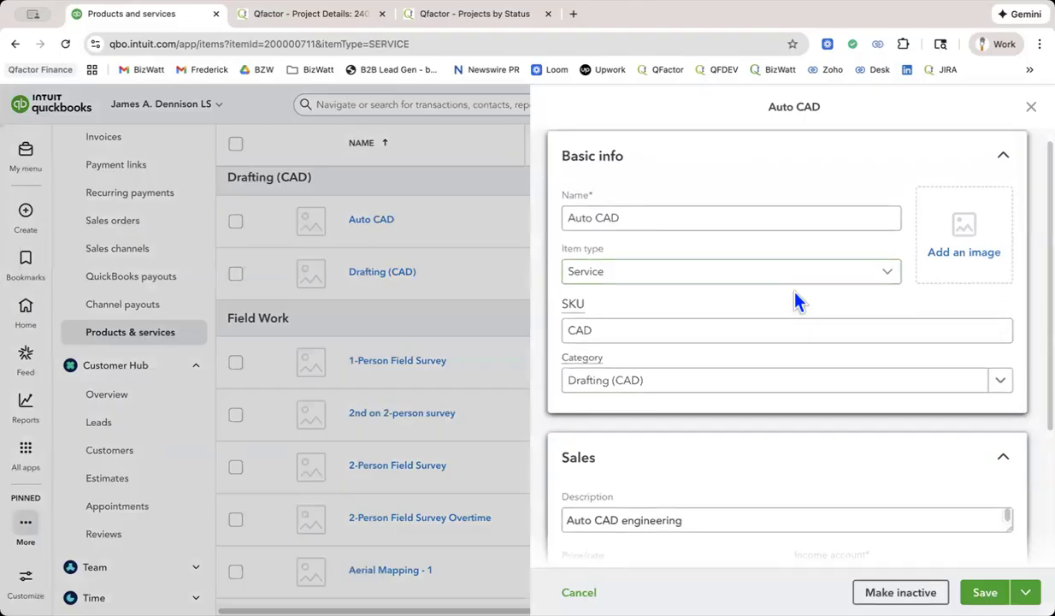
# Review the Auto CAD service's item type options, SKU, and sales and purchasing details.
pyautogui.click(625, 273)
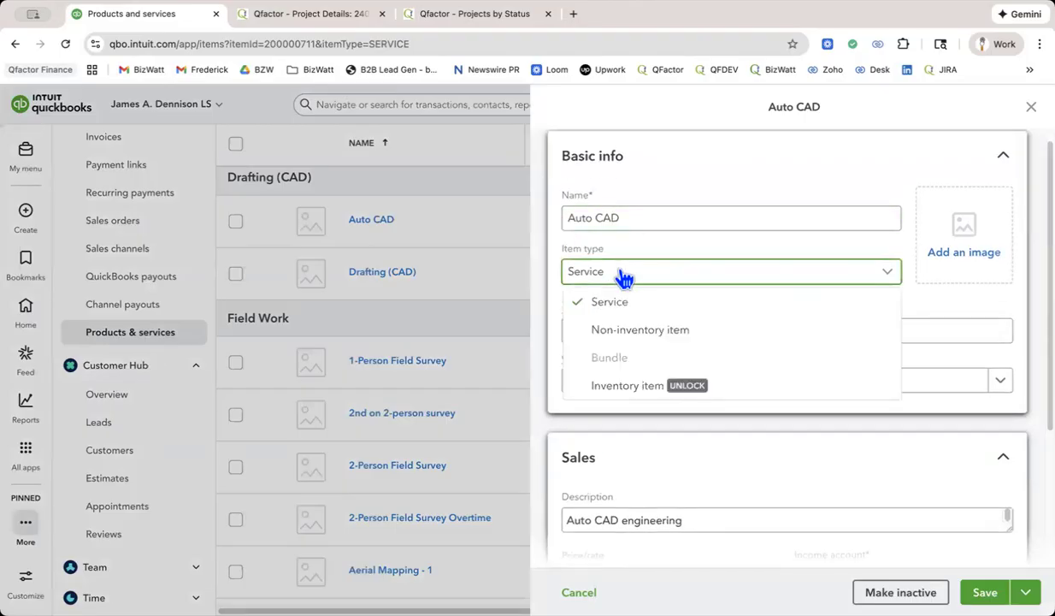
pyautogui.click(624, 278)
pyautogui.moveTo(615, 334); pyautogui.dragTo(565, 335)
pyautogui.scroll(-3, 693, 333)
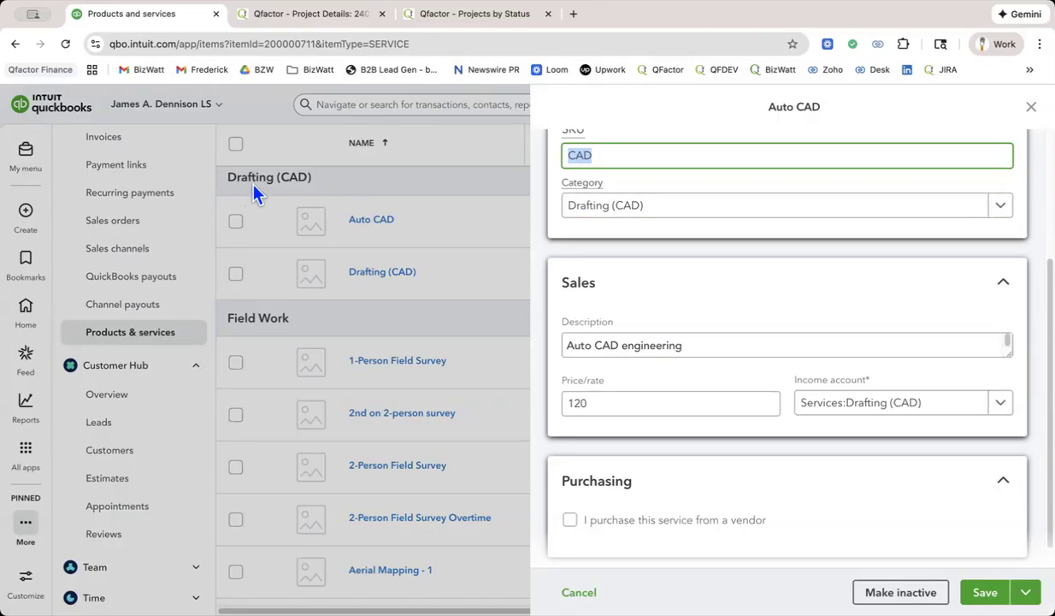
pyautogui.scroll(-1, 749, 310)
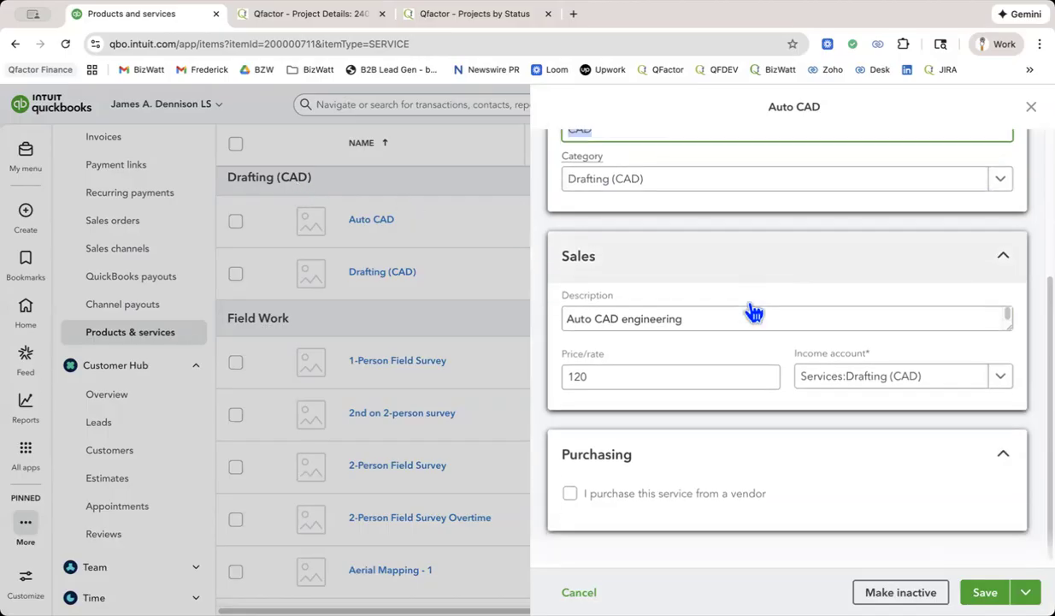
pyautogui.scroll(5, 750, 309)
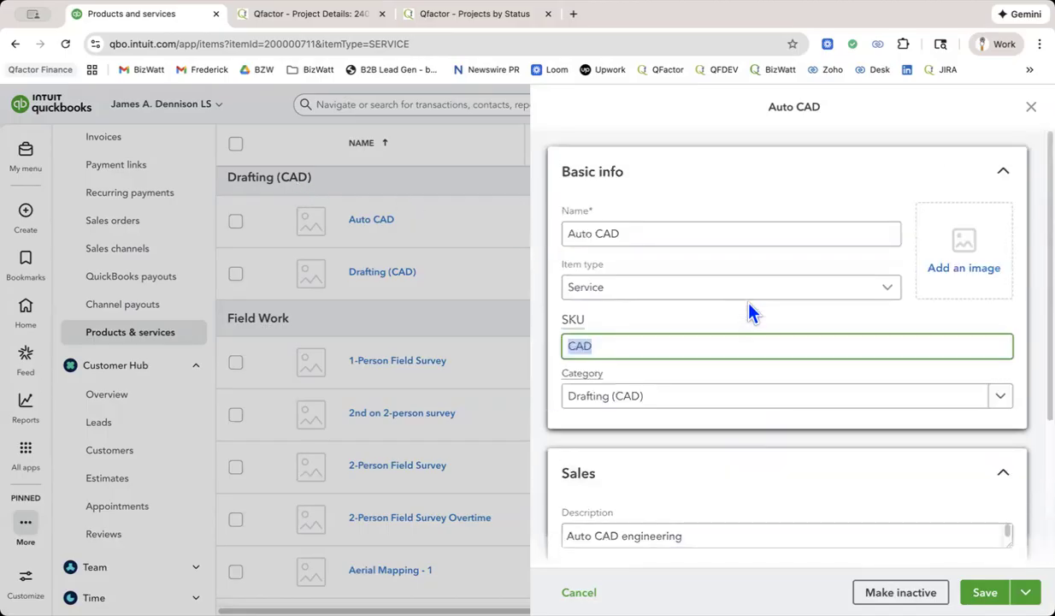
# Re-enter the Auto CAD service's SKU as CAD.
pyautogui.click(658, 346)
pyautogui.press('BackSpace')
pyautogui.press('BackSpace')
pyautogui.press('BackSpace')
pyautogui.write('CAD')
# Examine the Auto CAD service's sales description, price/rate and the available income accounts.
pyautogui.scroll(-2, 787, 342)
pyautogui.scroll(-3, 650, 332)
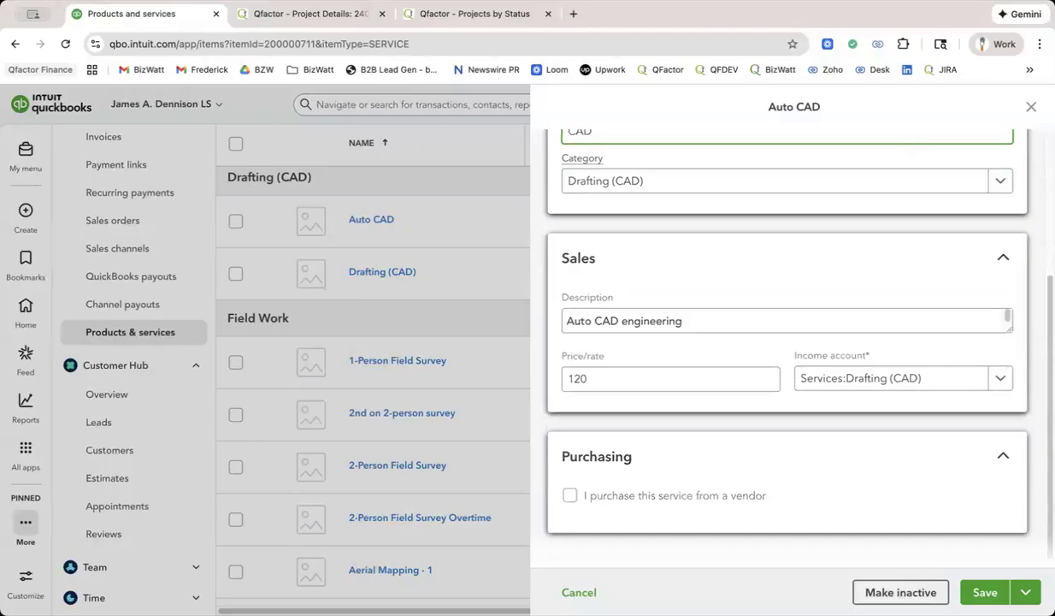
pyautogui.click(707, 322)
pyautogui.moveTo(684, 322); pyautogui.dragTo(580, 322)
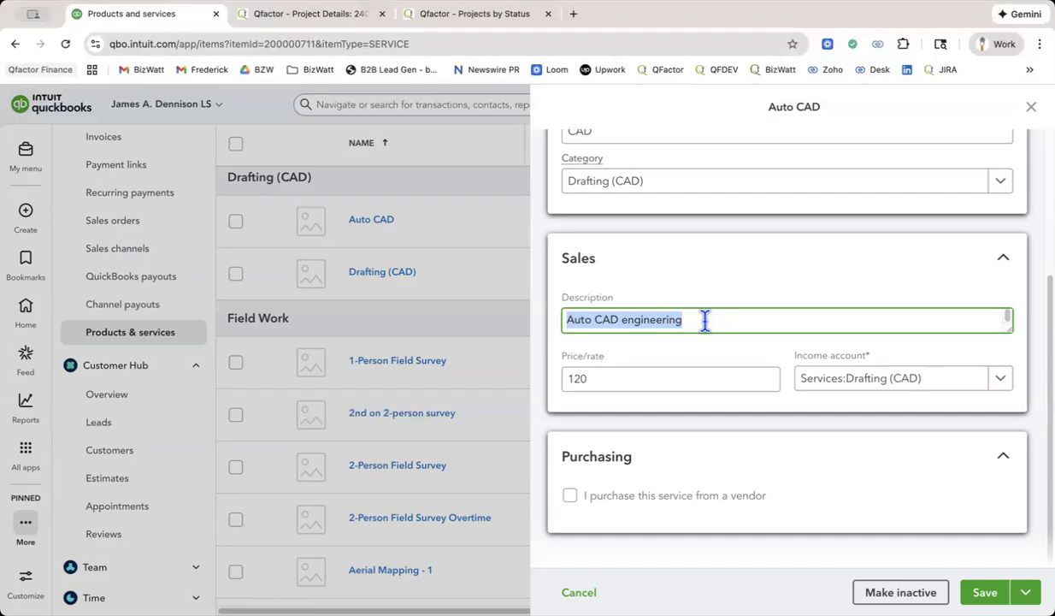
pyautogui.click(715, 322)
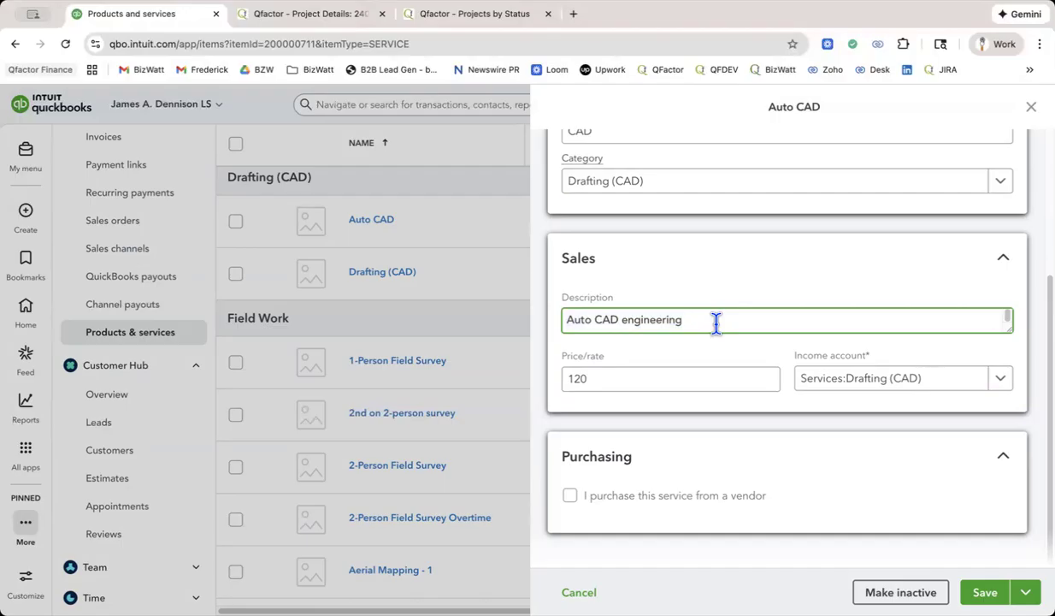
pyautogui.scroll(-1, 717, 324)
pyautogui.moveTo(629, 377); pyautogui.dragTo(550, 385)
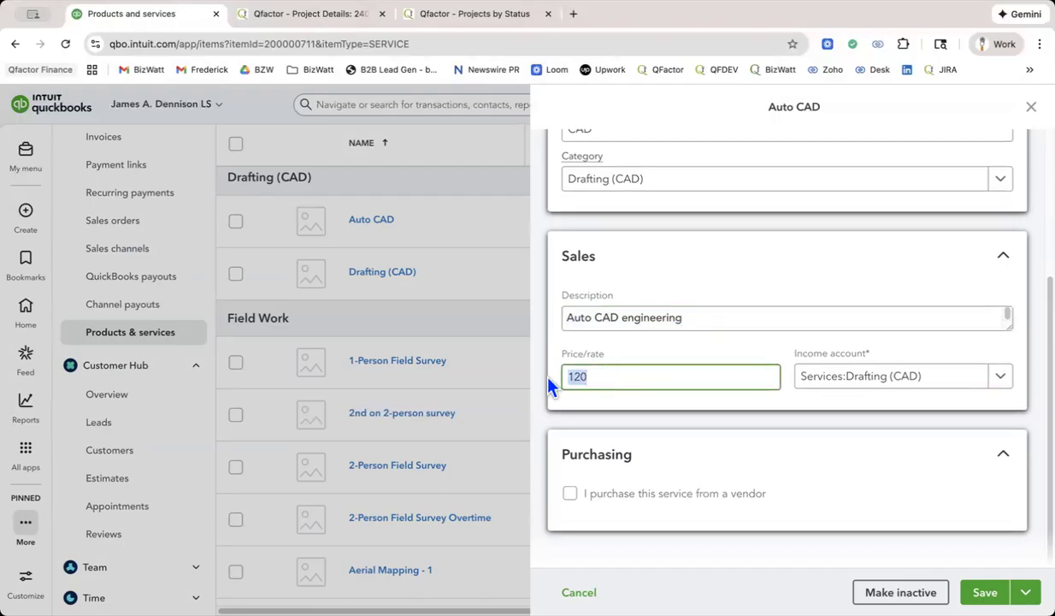
pyautogui.click(748, 373)
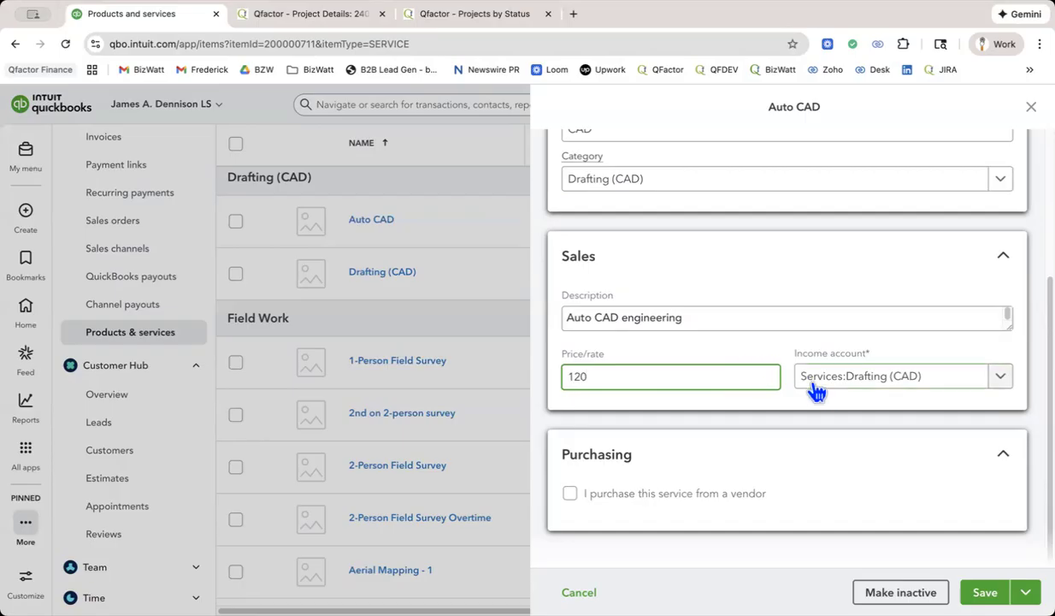
pyautogui.click(840, 389)
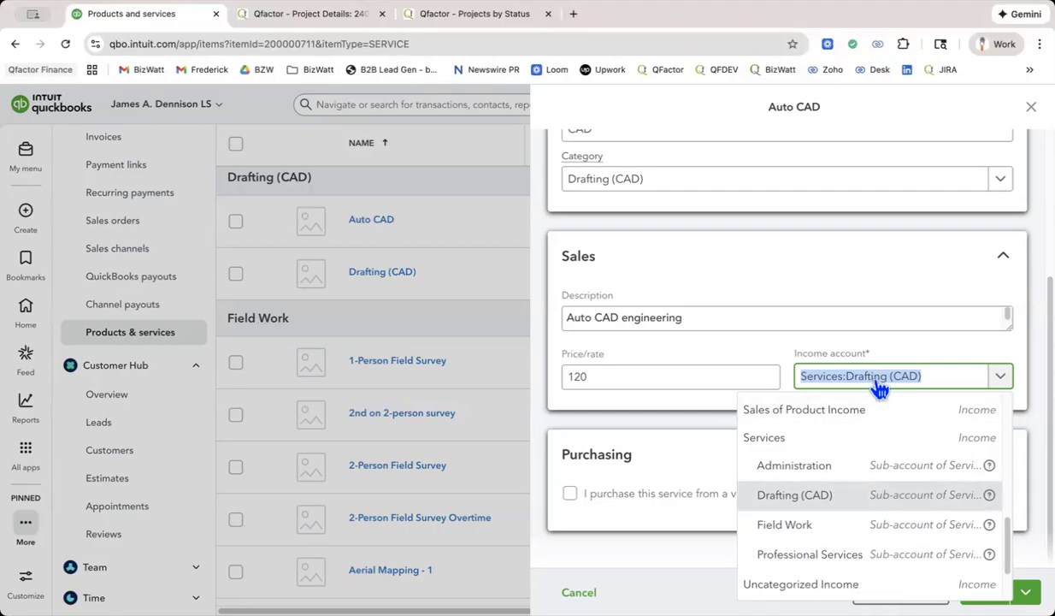
pyautogui.click(743, 346)
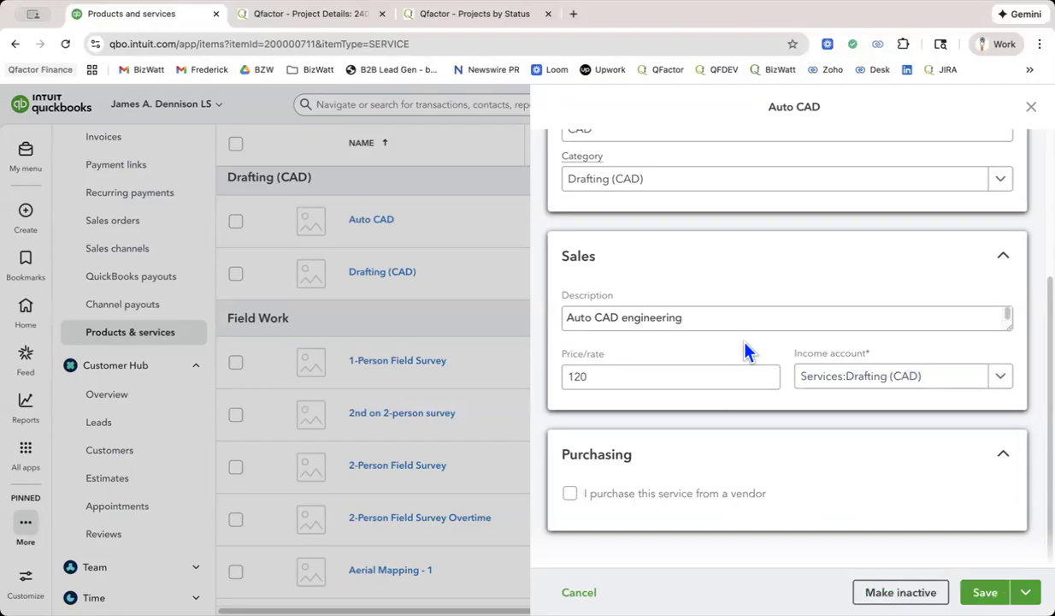
# Recheck the Auto CAD service's category and income account, and save the item.
pyautogui.scroll(1, 787, 261)
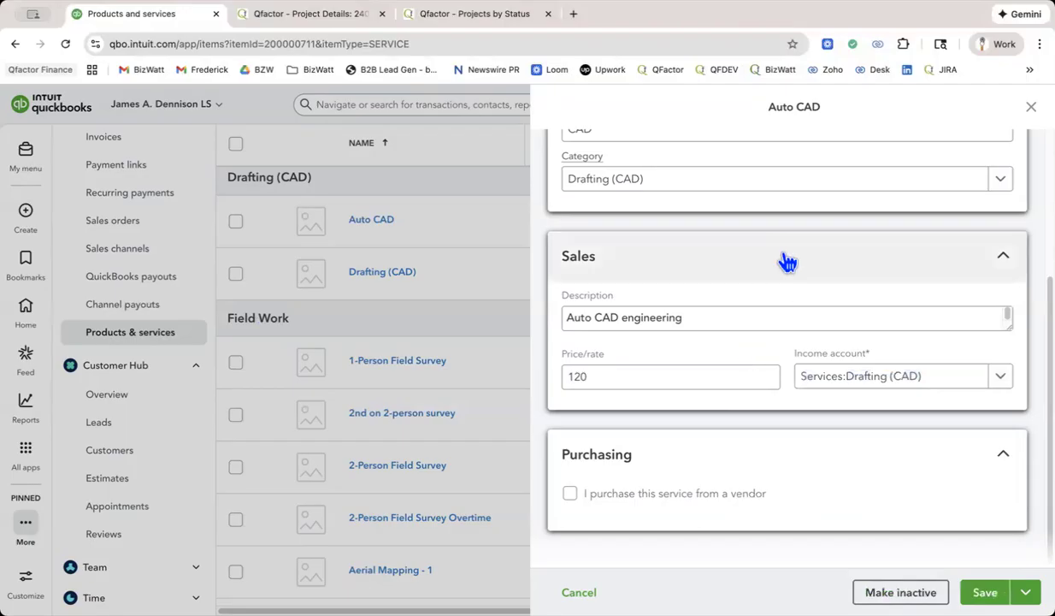
pyautogui.scroll(1, 787, 260)
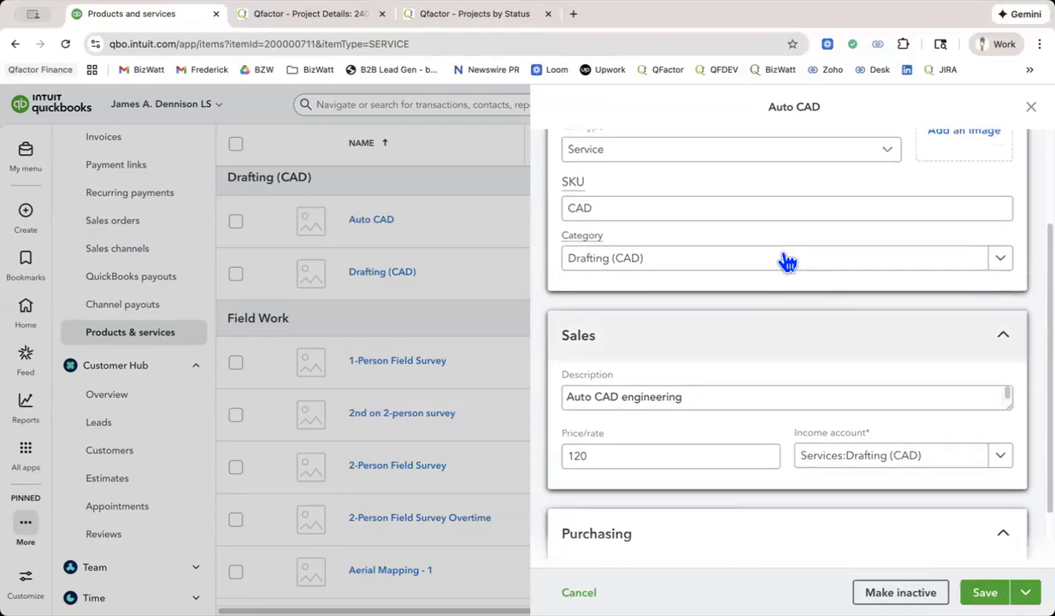
pyautogui.scroll(-2, 787, 261)
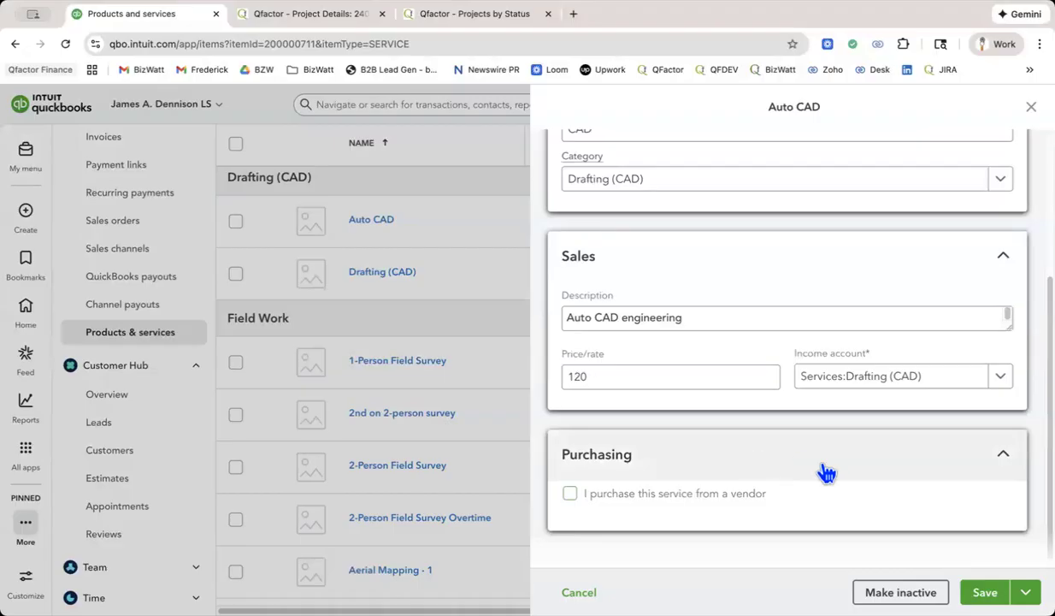
pyautogui.click(985, 591)
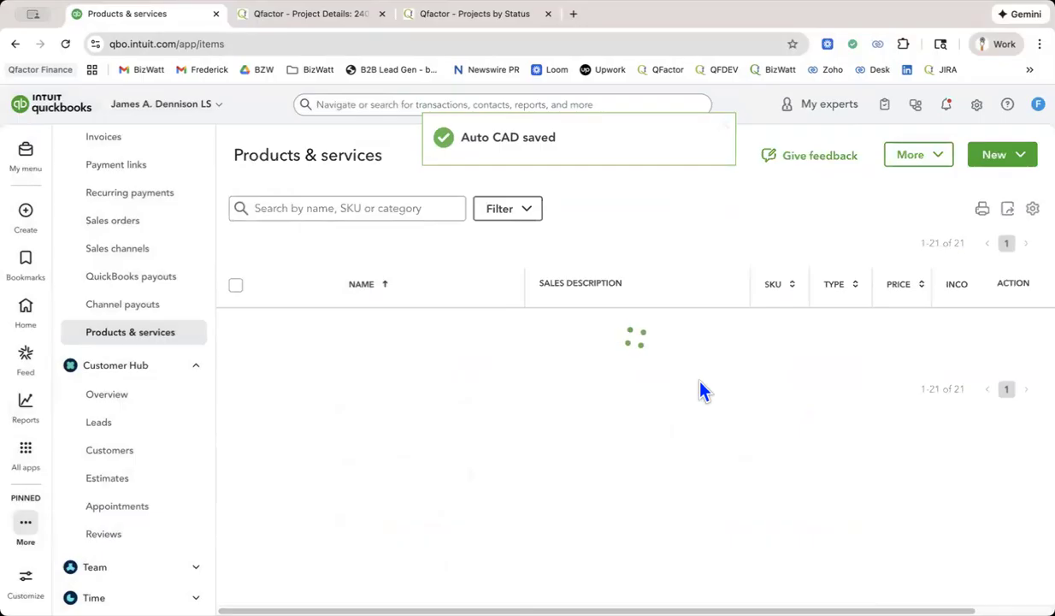
# Widen the SKU column in the products and services list and look through the service codes by category.
pyautogui.scroll(-5, 700, 390)
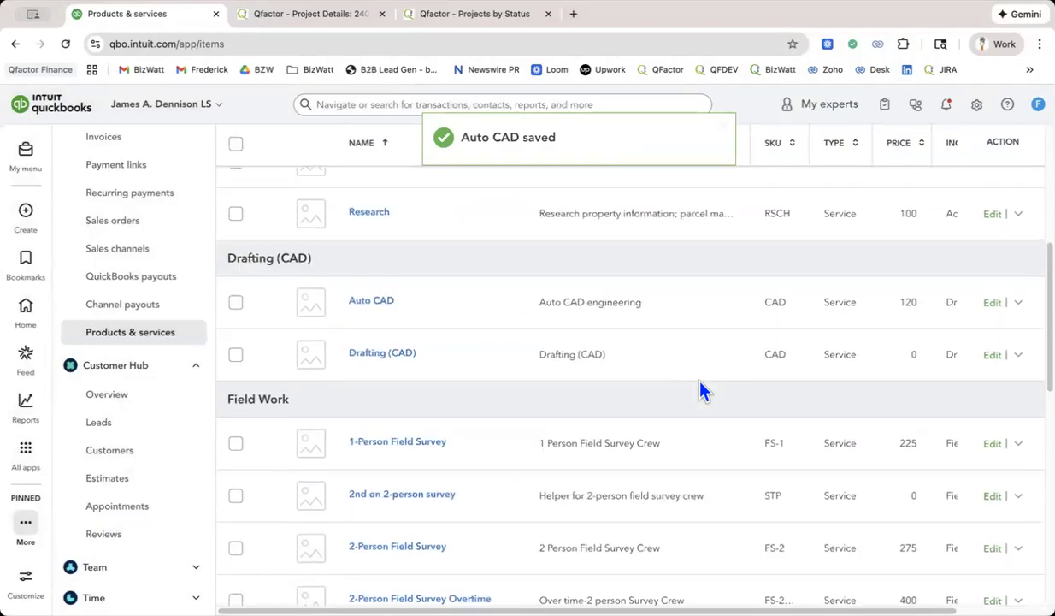
pyautogui.scroll(-4, 699, 390)
pyautogui.scroll(-1, 699, 390)
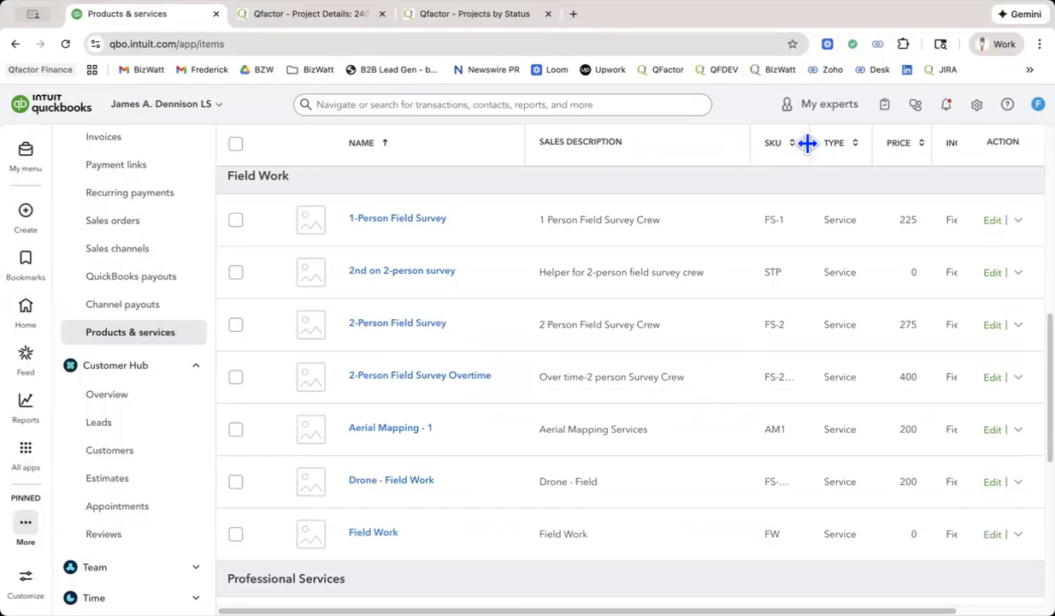
pyautogui.moveTo(810, 144); pyautogui.dragTo(842, 144)
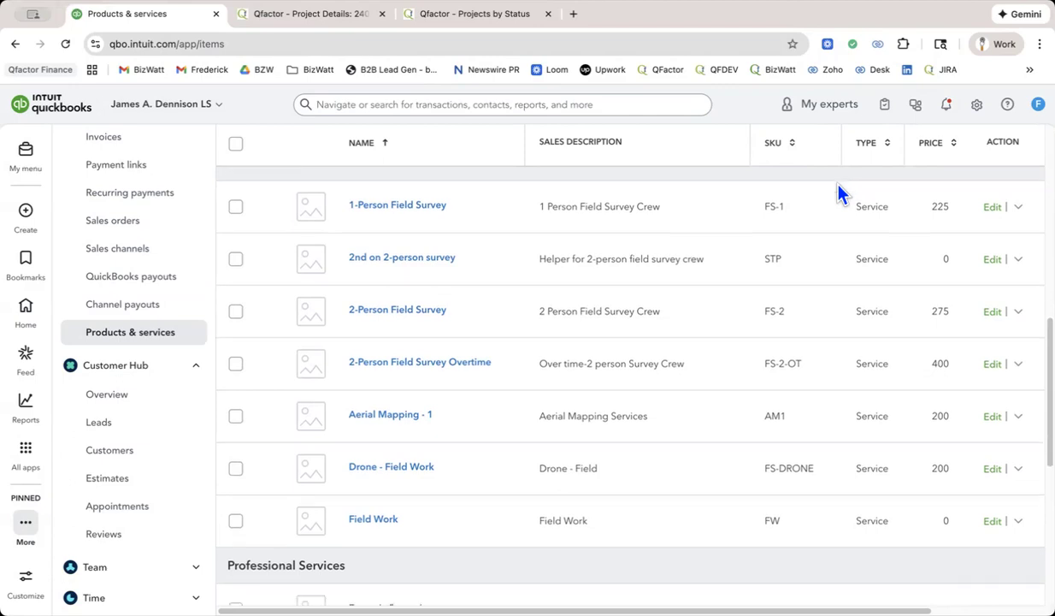
pyautogui.scroll(-1, 841, 191)
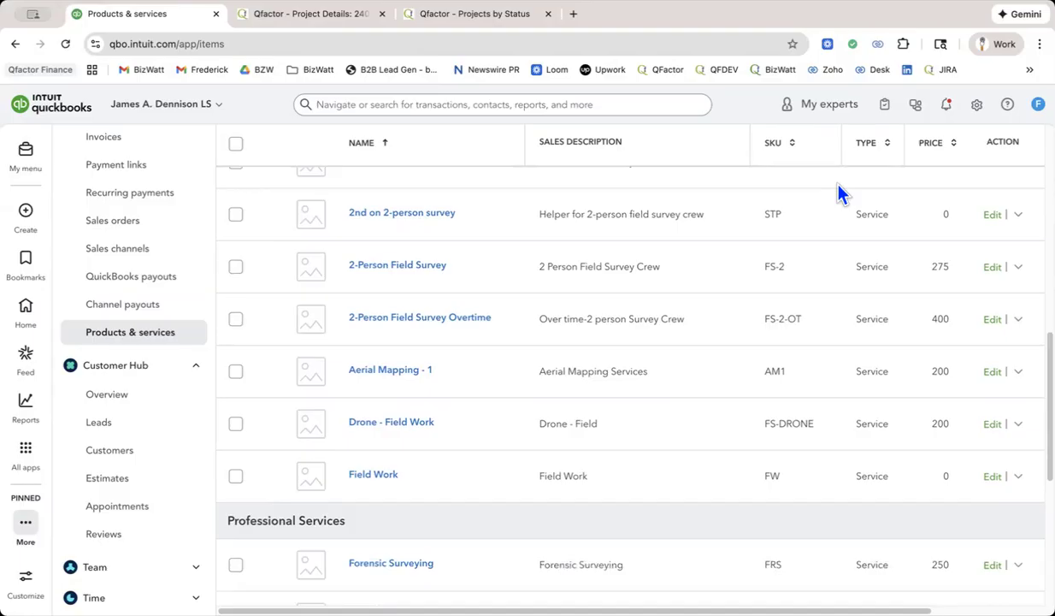
pyautogui.scroll(-1, 840, 193)
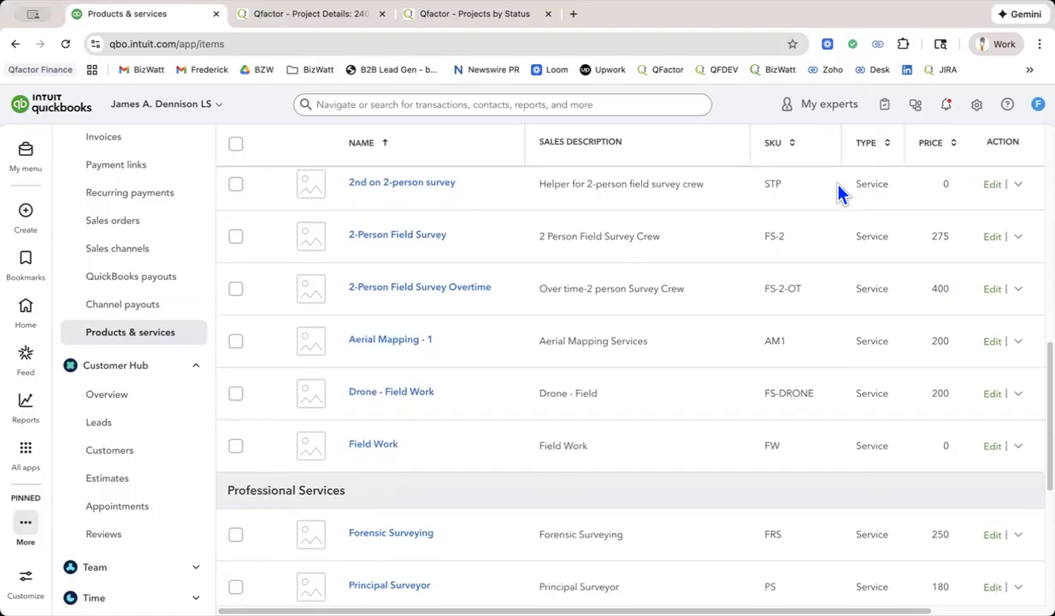
pyautogui.scroll(-10, 841, 194)
pyautogui.scroll(12, 839, 192)
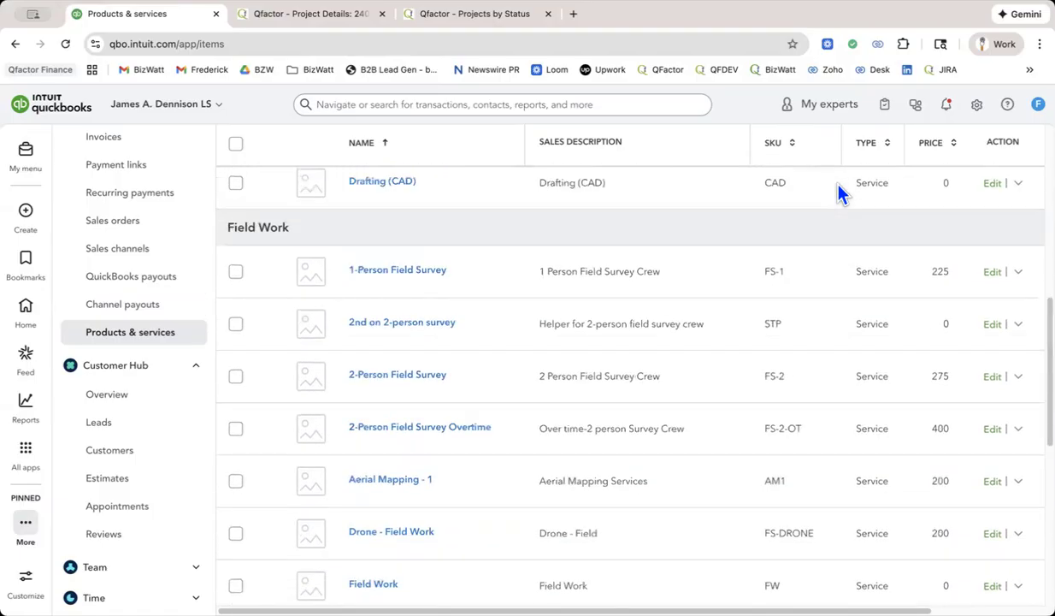
# Open the chart of accounts and examine the income sub-accounts under Services.
pyautogui.click(976, 105)
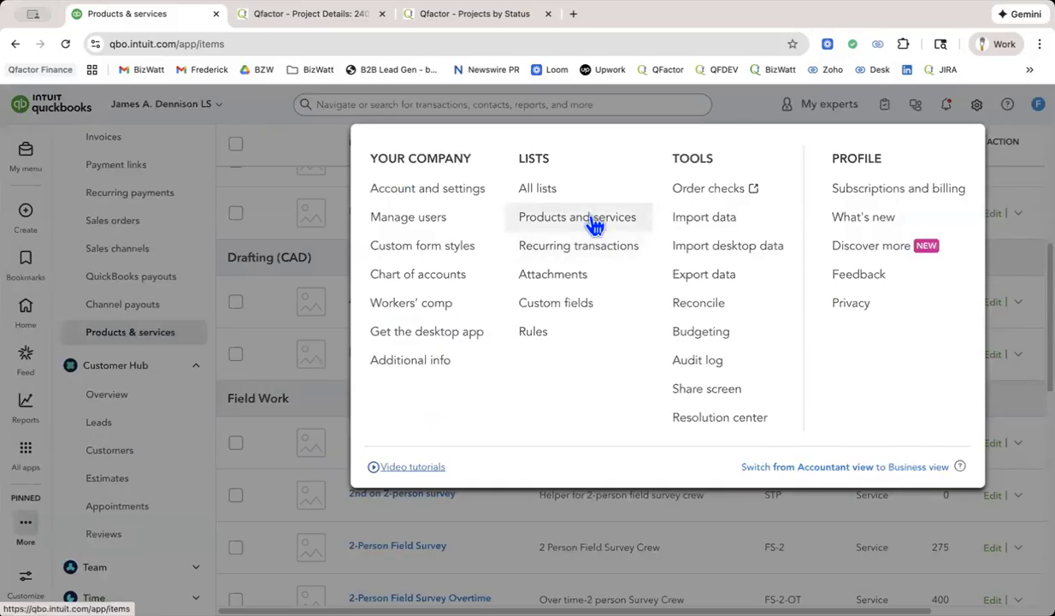
pyautogui.click(430, 284)
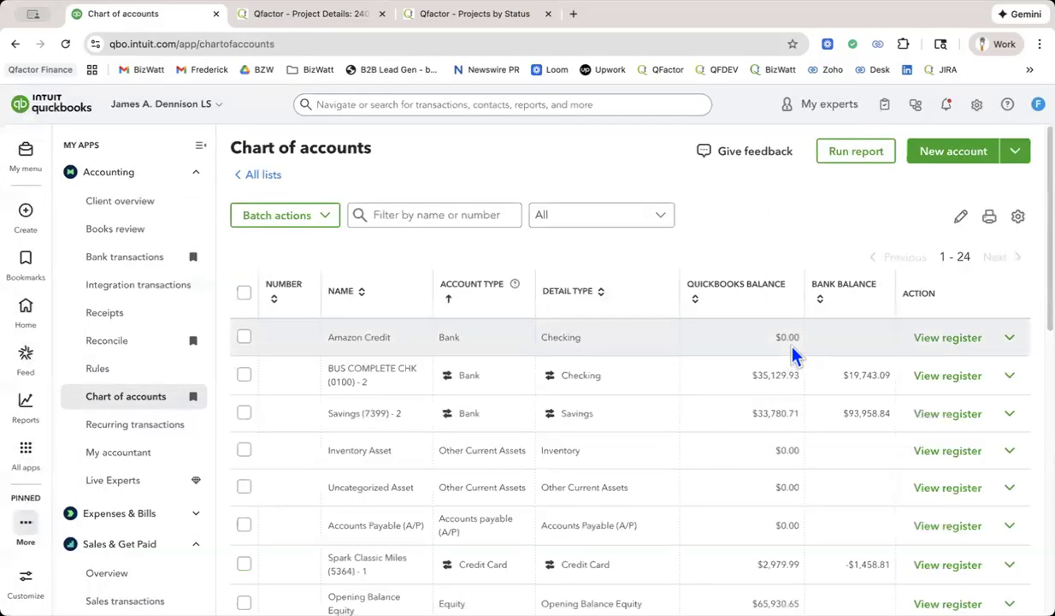
pyautogui.scroll(-4, 794, 352)
pyautogui.scroll(-3, 792, 354)
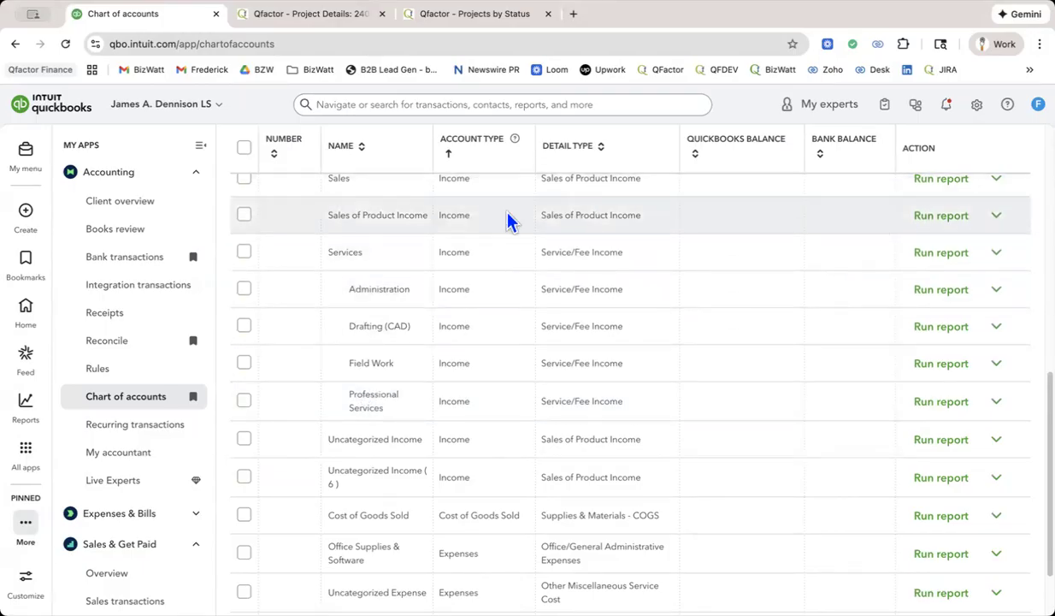
# Open the Customers list in the Customer Hub.
pyautogui.scroll(-5, 170, 332)
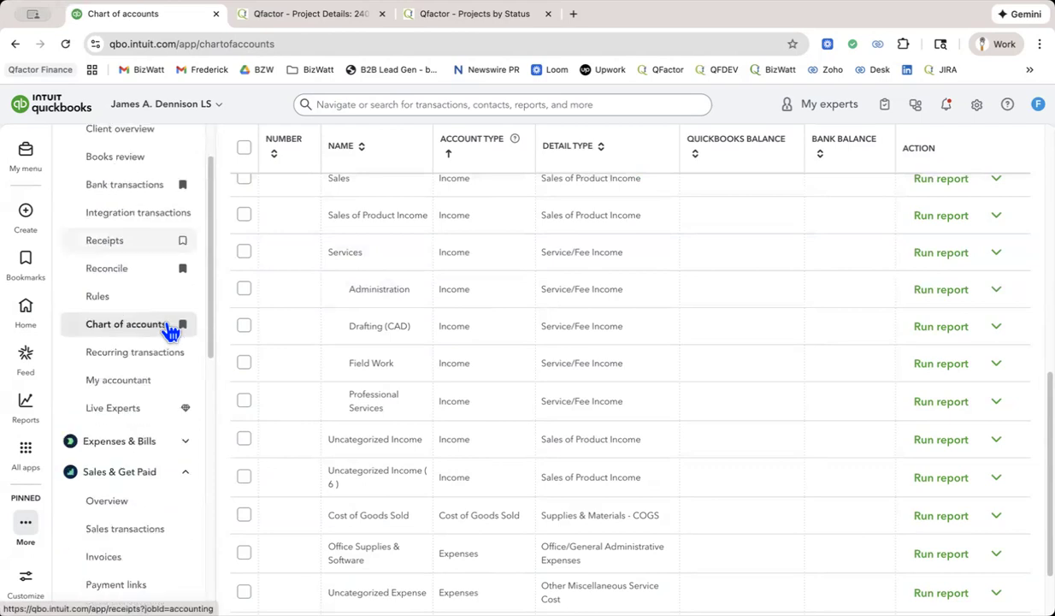
pyautogui.scroll(-4, 170, 332)
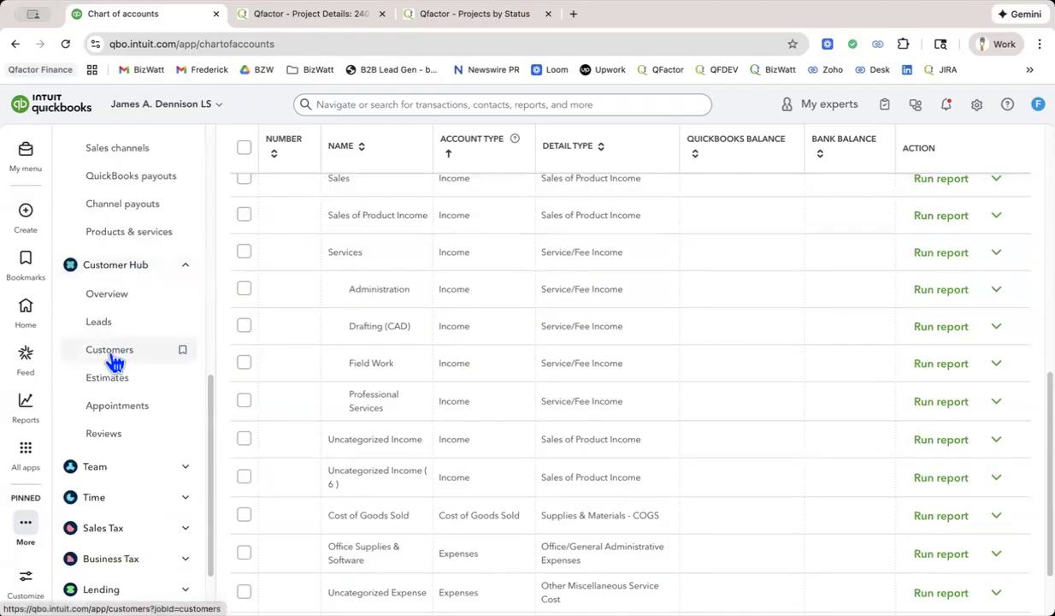
pyautogui.scroll(1, 142, 246)
pyautogui.scroll(4, 142, 246)
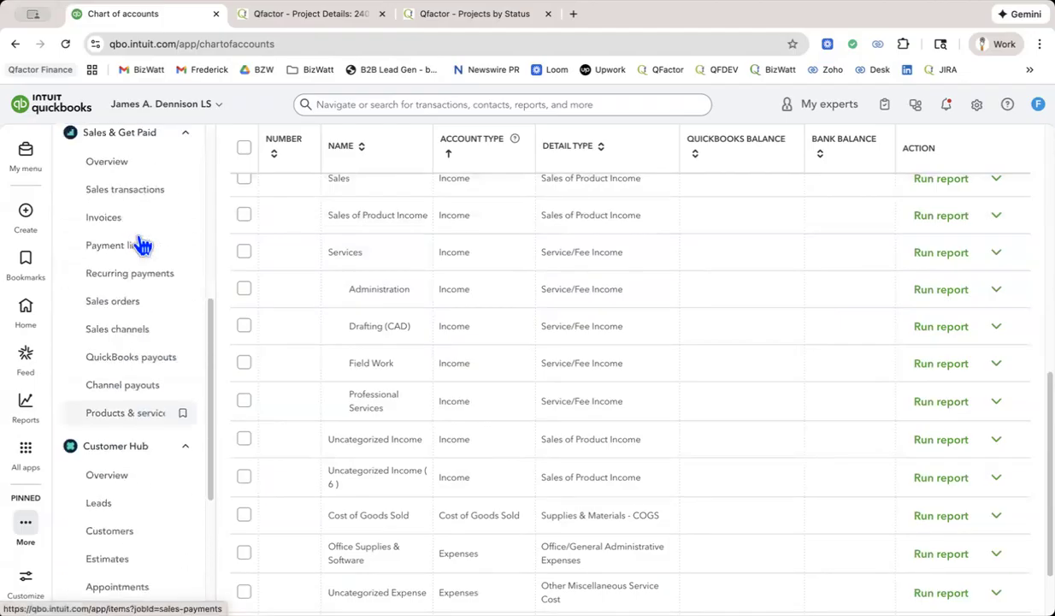
pyautogui.scroll(-4, 142, 245)
pyautogui.scroll(-1, 140, 257)
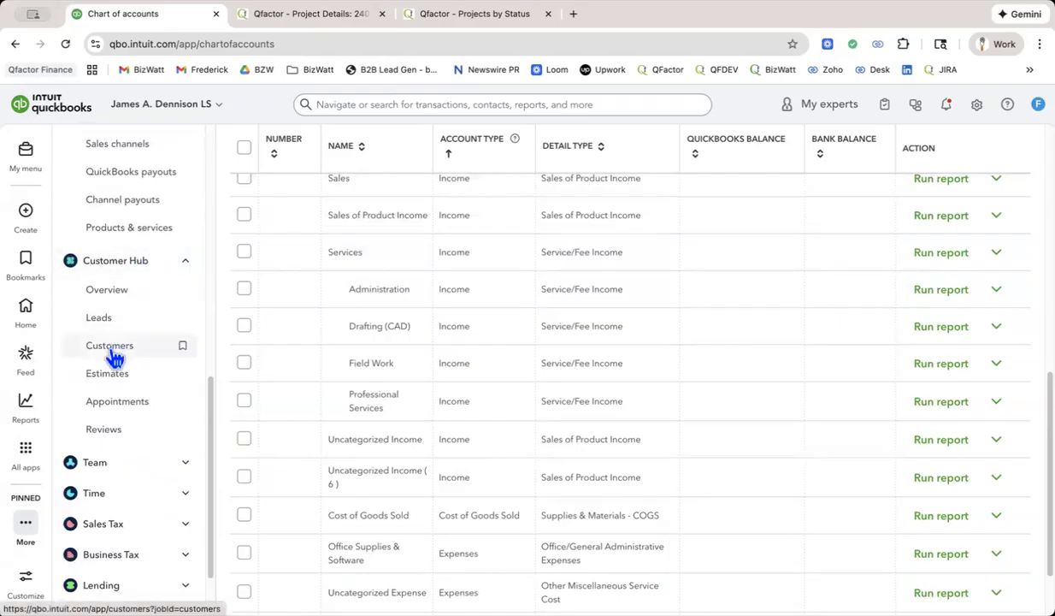
pyautogui.click(186, 263)
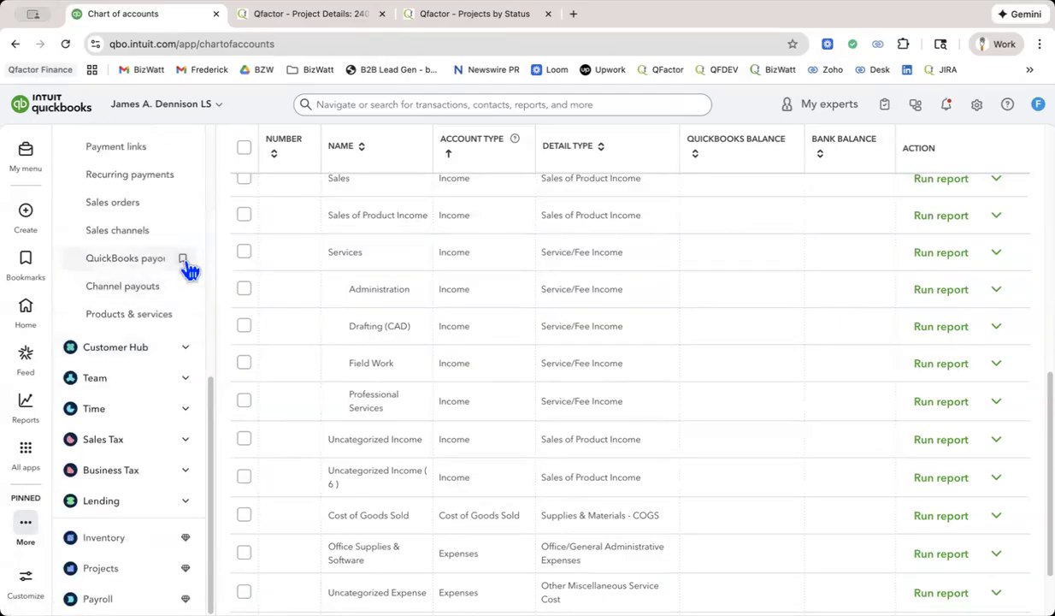
pyautogui.click(187, 350)
pyautogui.click(112, 354)
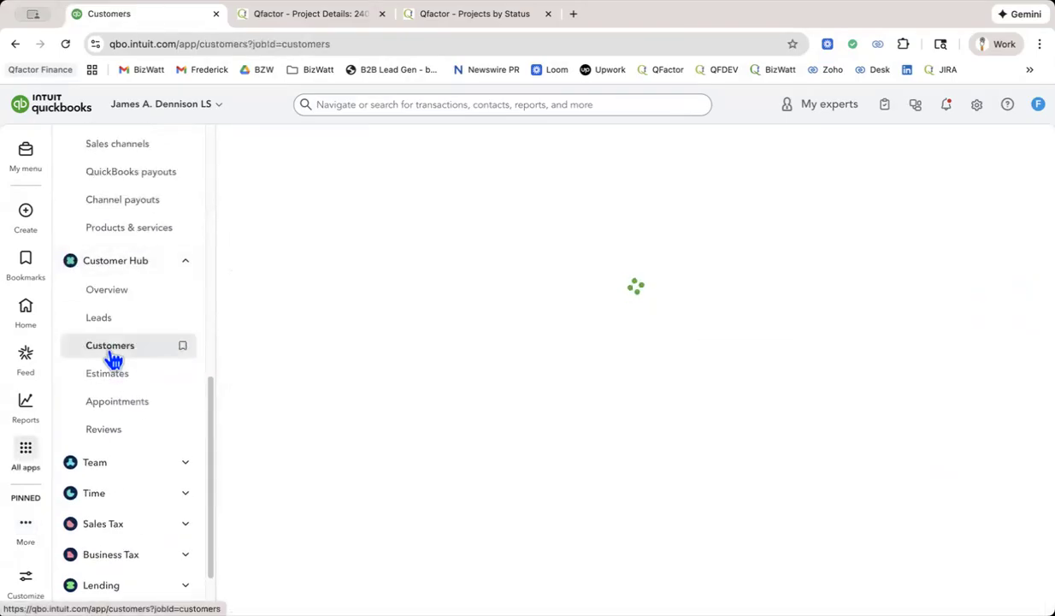
# View the details of the first customer listed, return to the Customers list and review its entries.
pyautogui.scroll(-3, 523, 429)
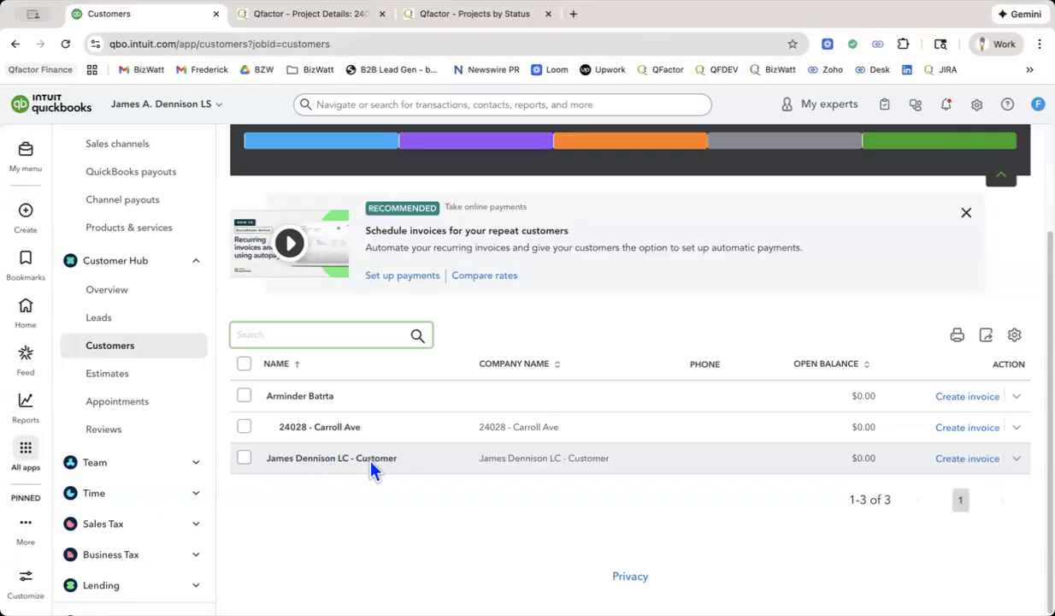
pyautogui.click(309, 400)
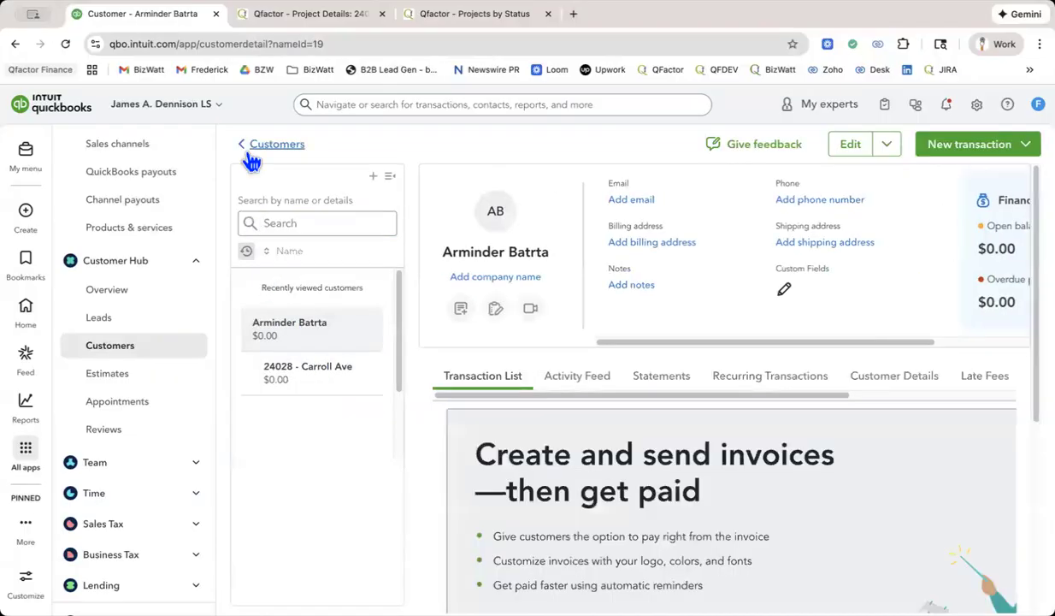
pyautogui.click(287, 145)
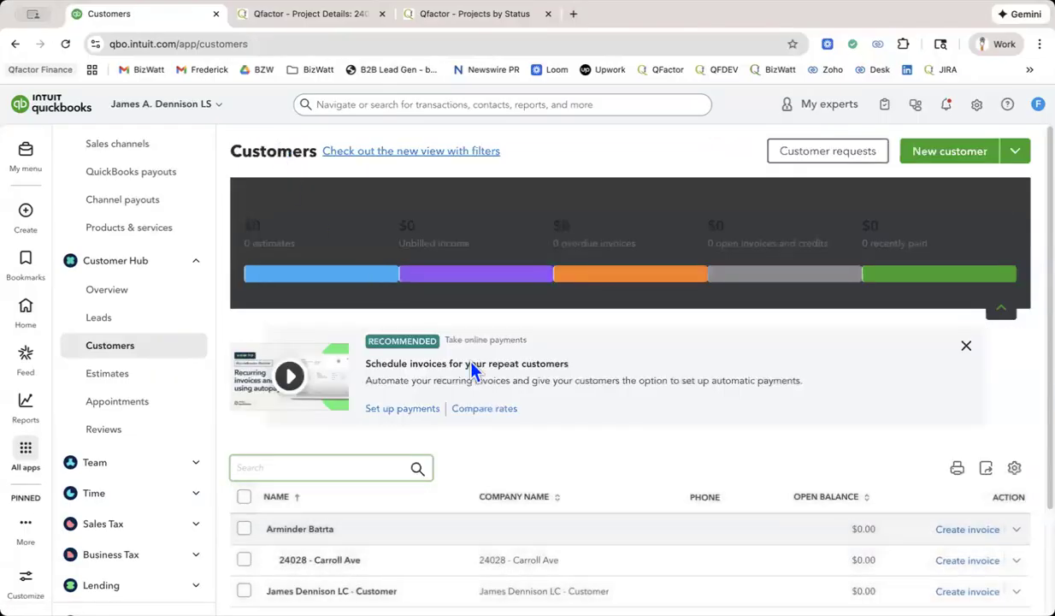
pyautogui.scroll(-2, 496, 394)
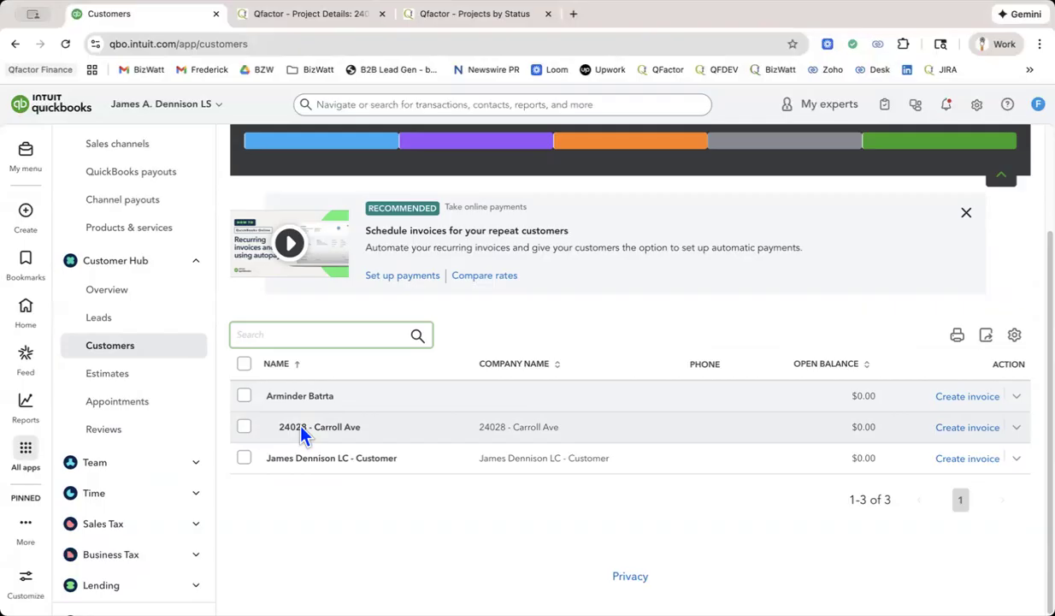
pyautogui.scroll(3, 857, 325)
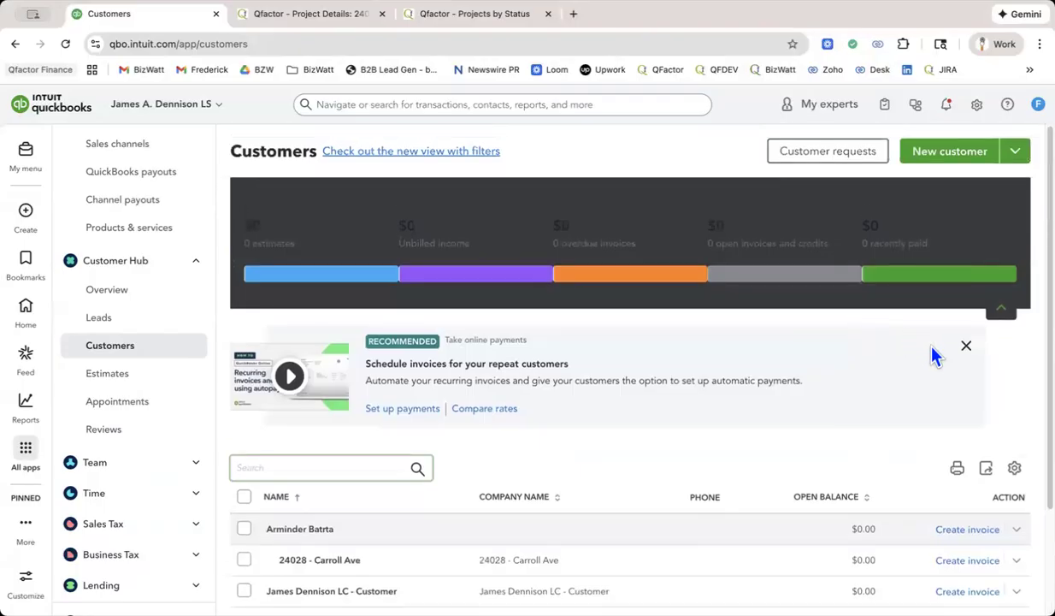
# Dismiss the repeat-customer invoice recommendation and collapse the summary bar above the Customers list.
pyautogui.click(967, 346)
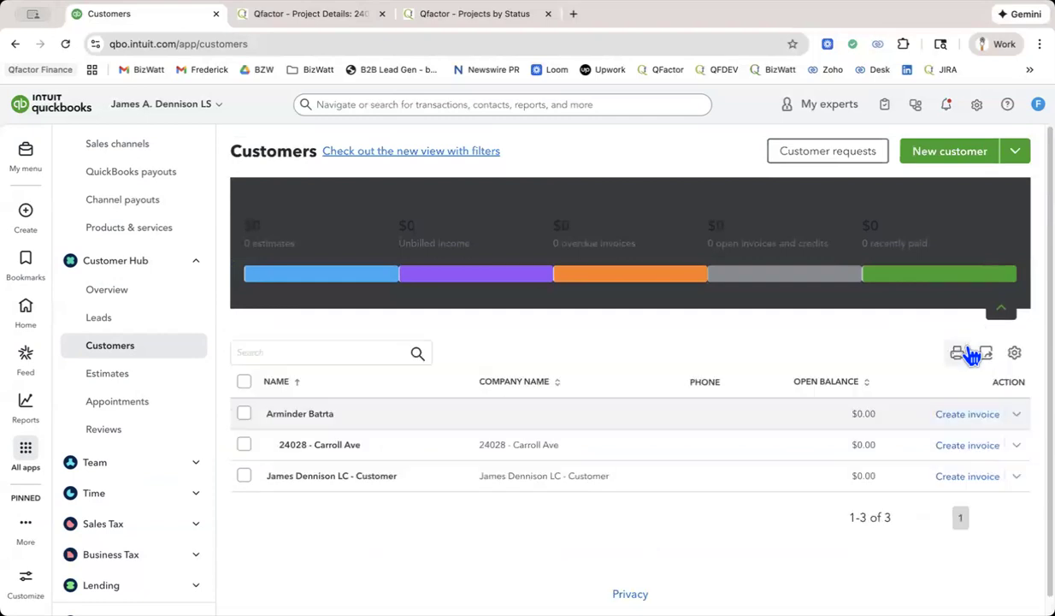
pyautogui.click(1002, 310)
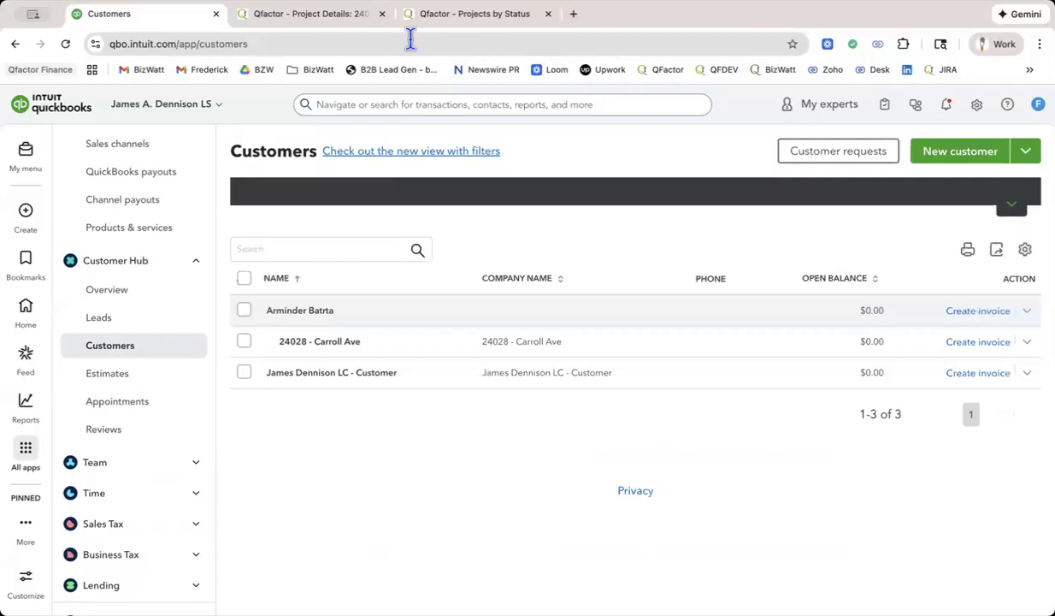
# Open Qfactor in a new browser tab and open proposal P-25-0006 from the proposals list.
pyautogui.click(323, 19)
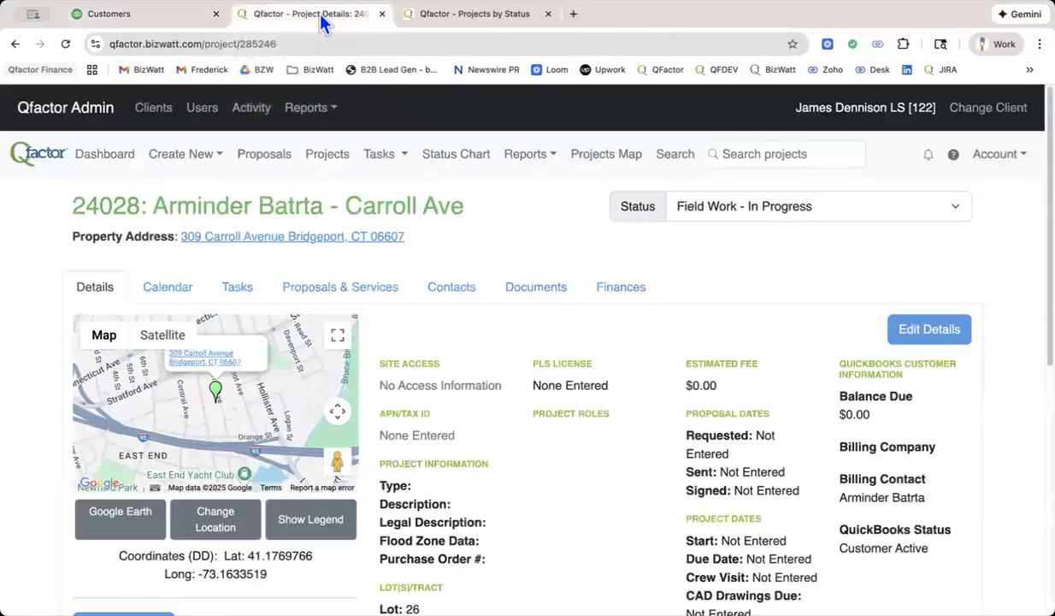
pyautogui.click(472, 19)
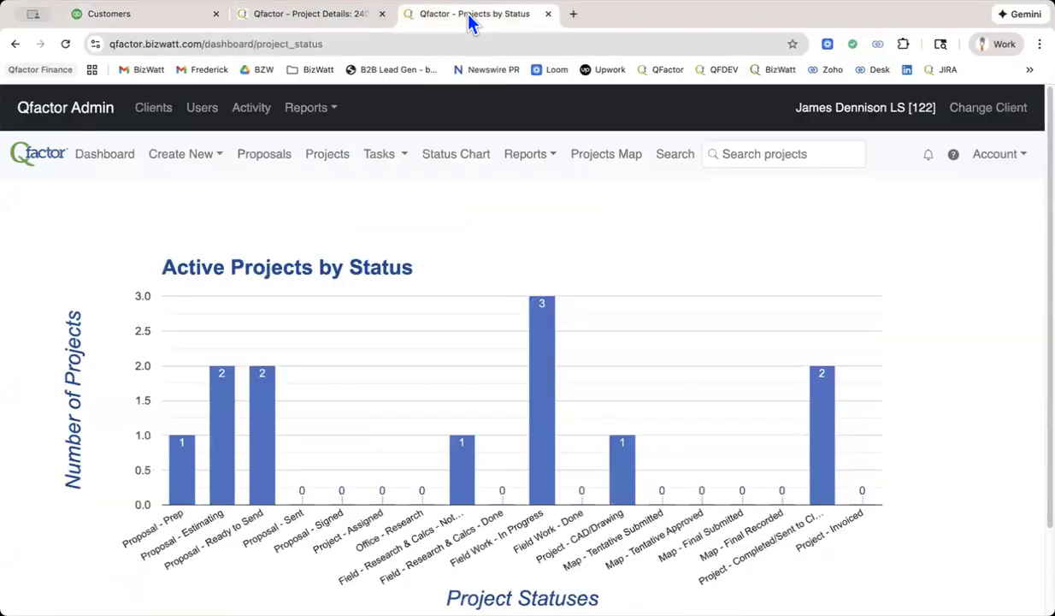
pyautogui.click(573, 15)
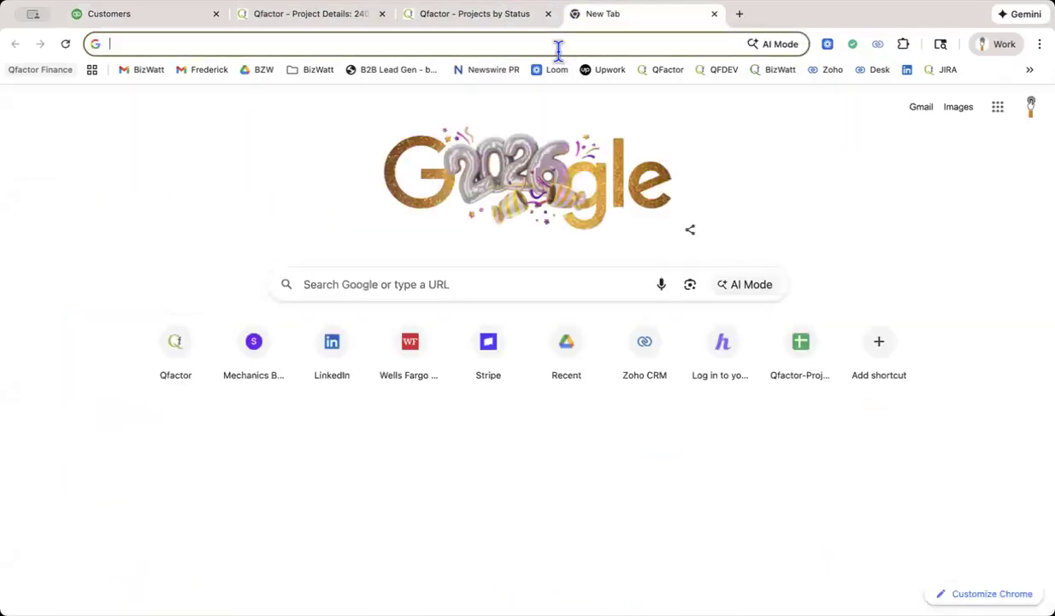
pyautogui.click(657, 72)
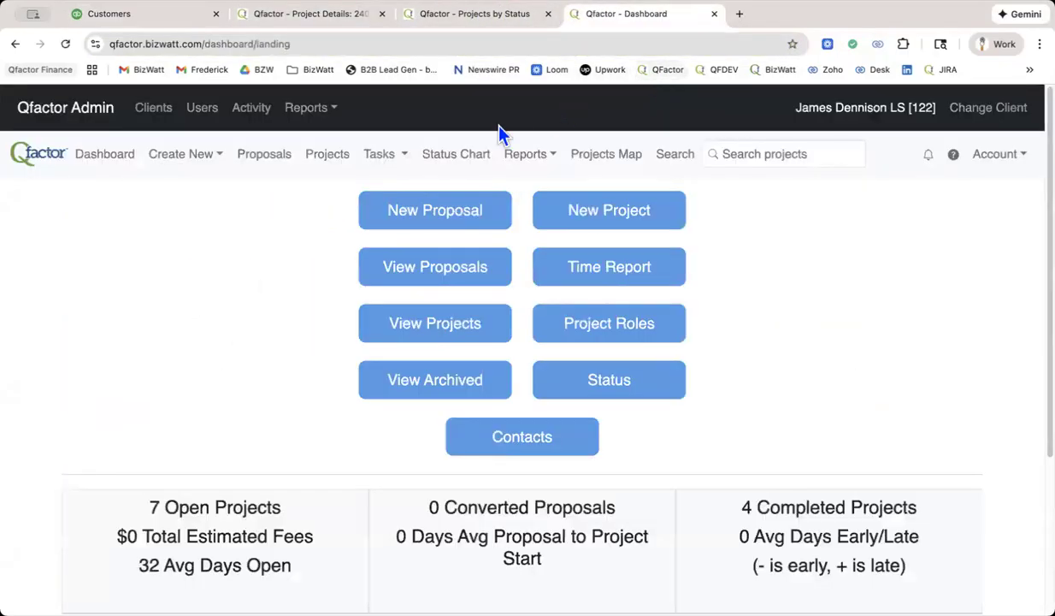
pyautogui.click(273, 155)
pyautogui.click(135, 380)
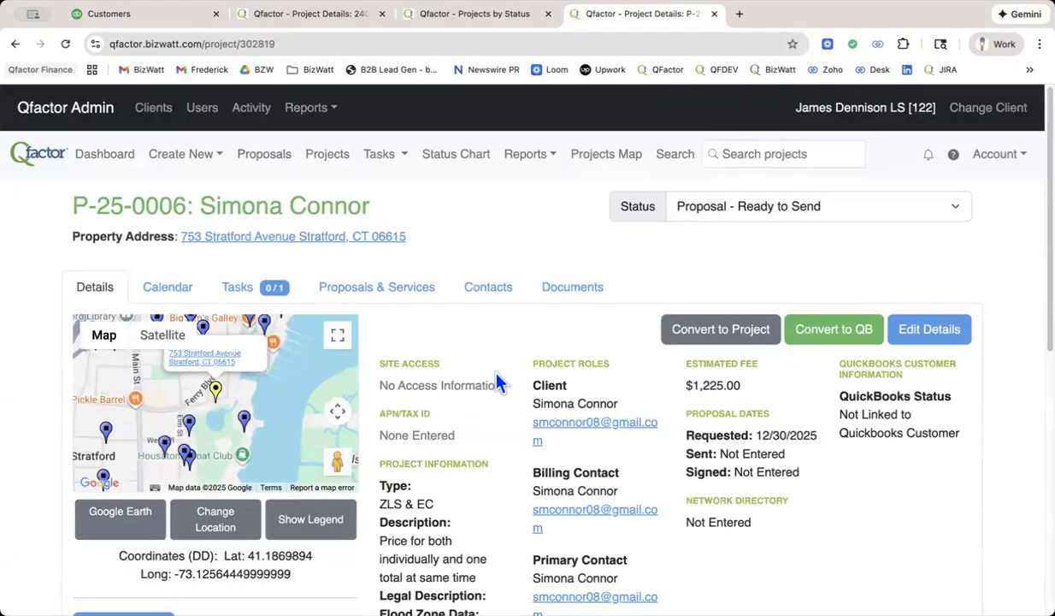
# Review the contacts assigned to the proposal and return to its details.
pyautogui.click(492, 295)
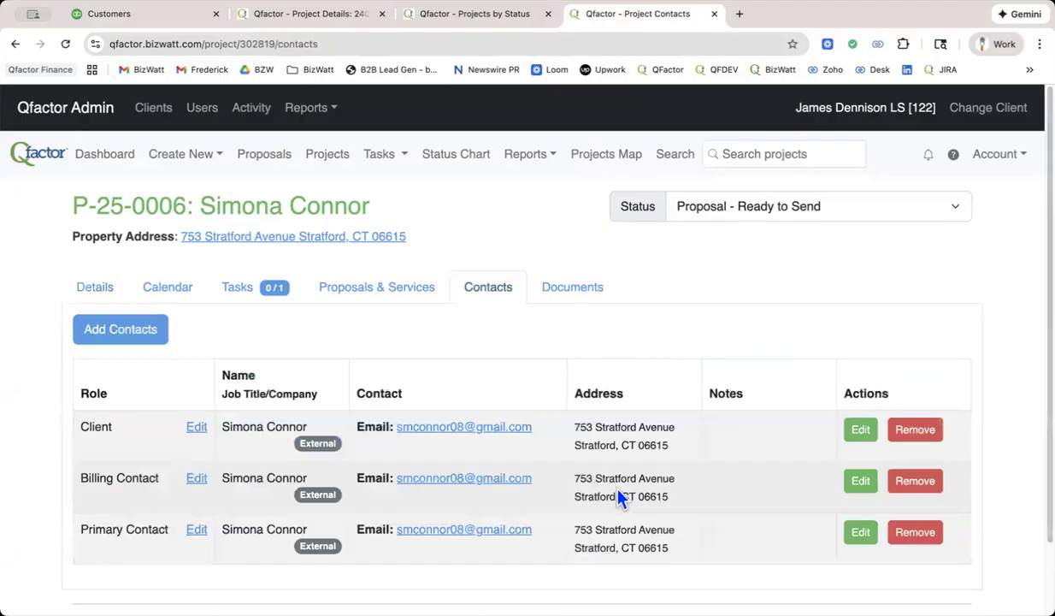
pyautogui.scroll(-1, 628, 444)
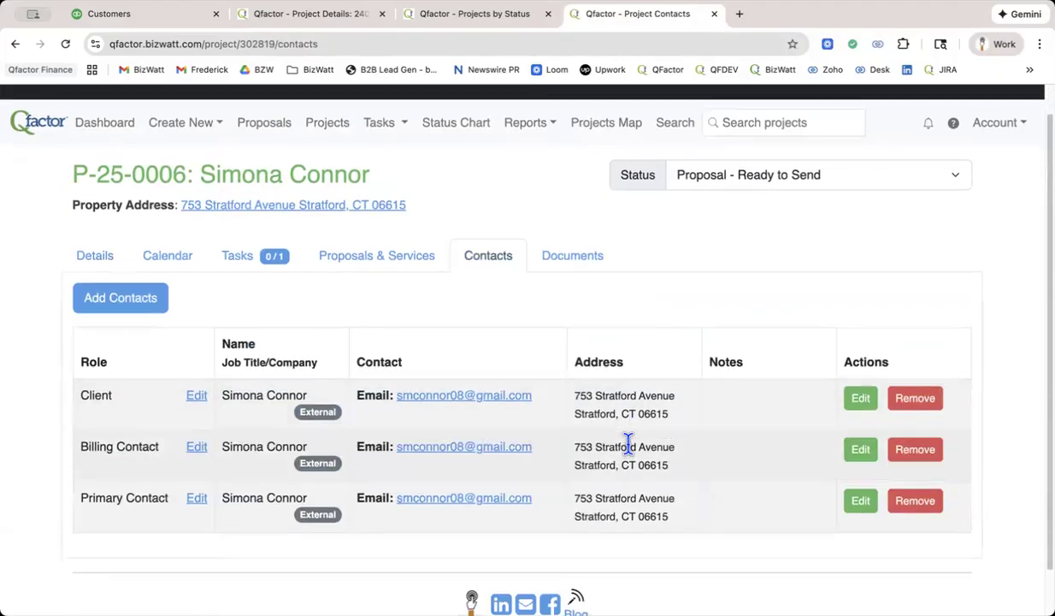
pyautogui.scroll(1, 628, 444)
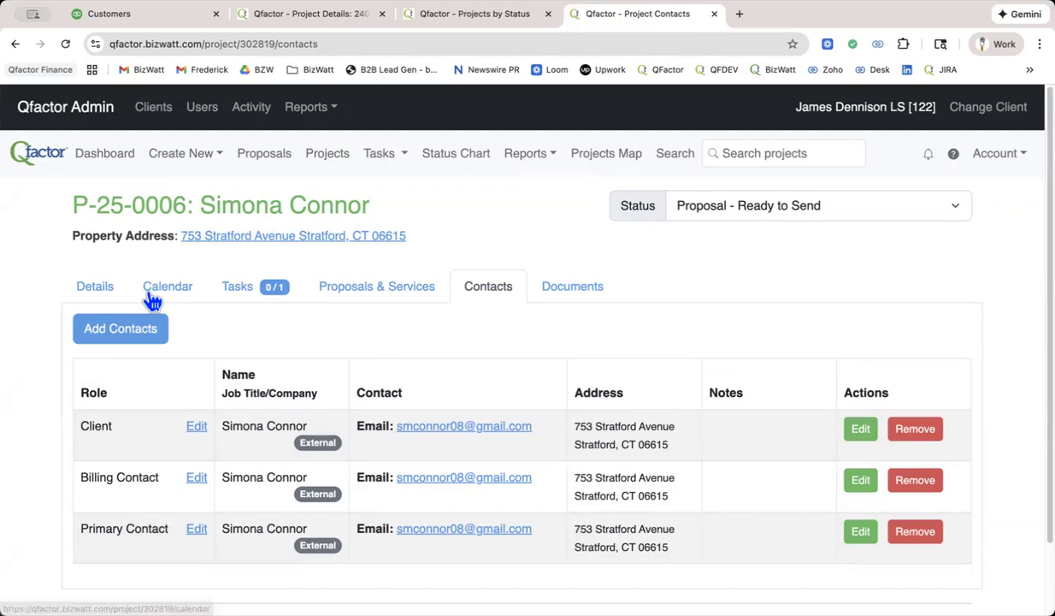
pyautogui.click(94, 291)
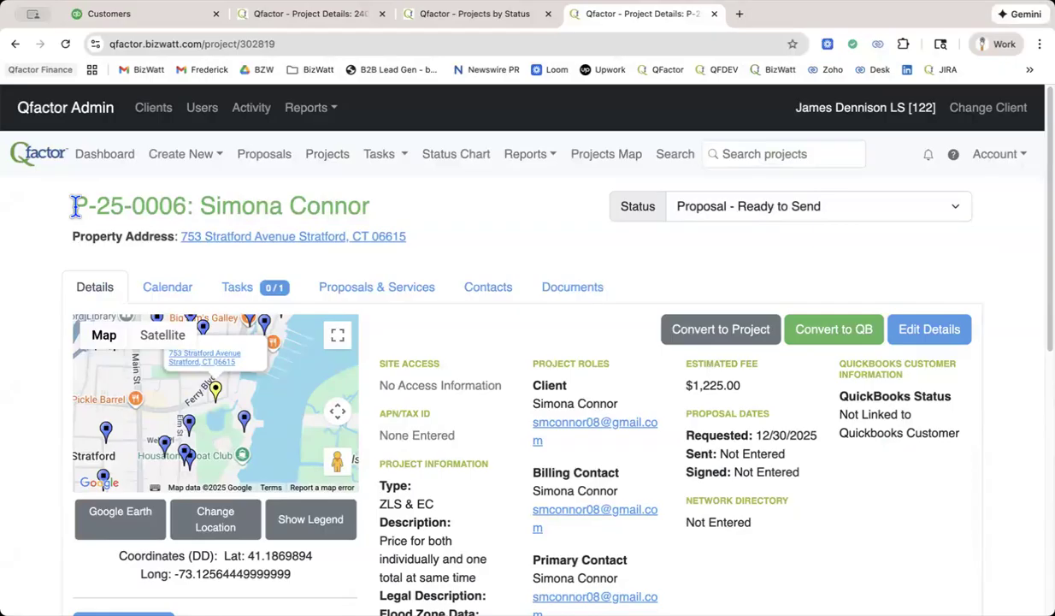
# Start a new QuickBooks customer and paste the client's full name from the Qfactor proposal as the first name.
pyautogui.click(150, 26)
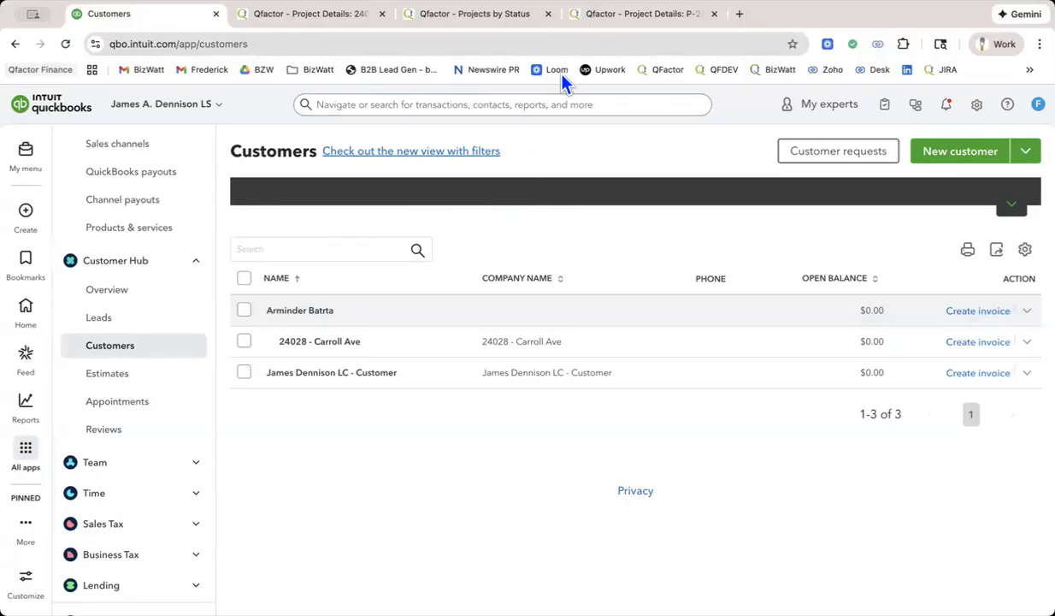
pyautogui.click(612, 14)
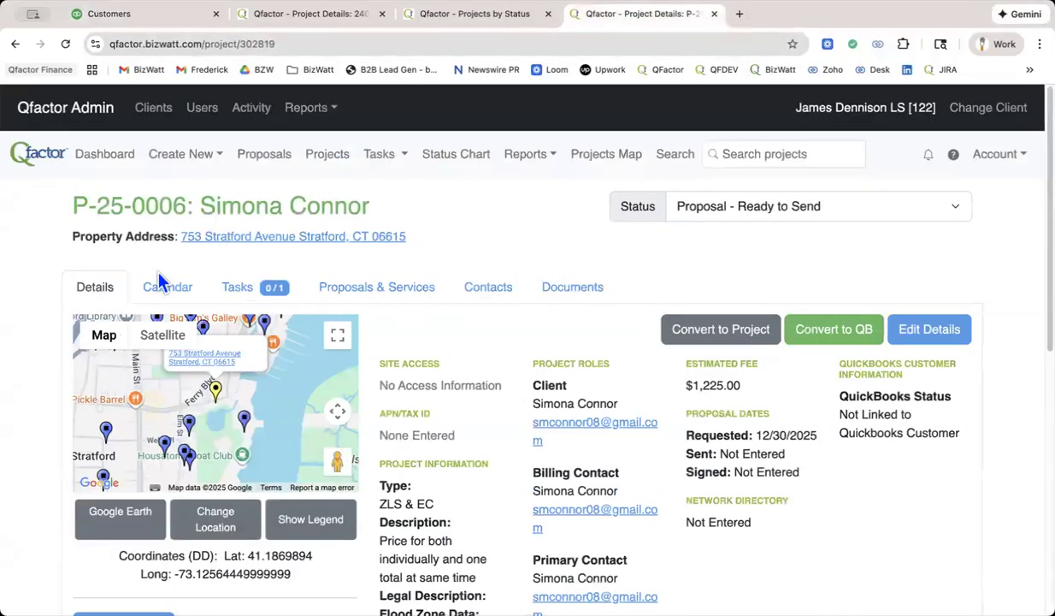
pyautogui.moveTo(198, 205); pyautogui.dragTo(372, 209)
pyautogui.press('super+c')
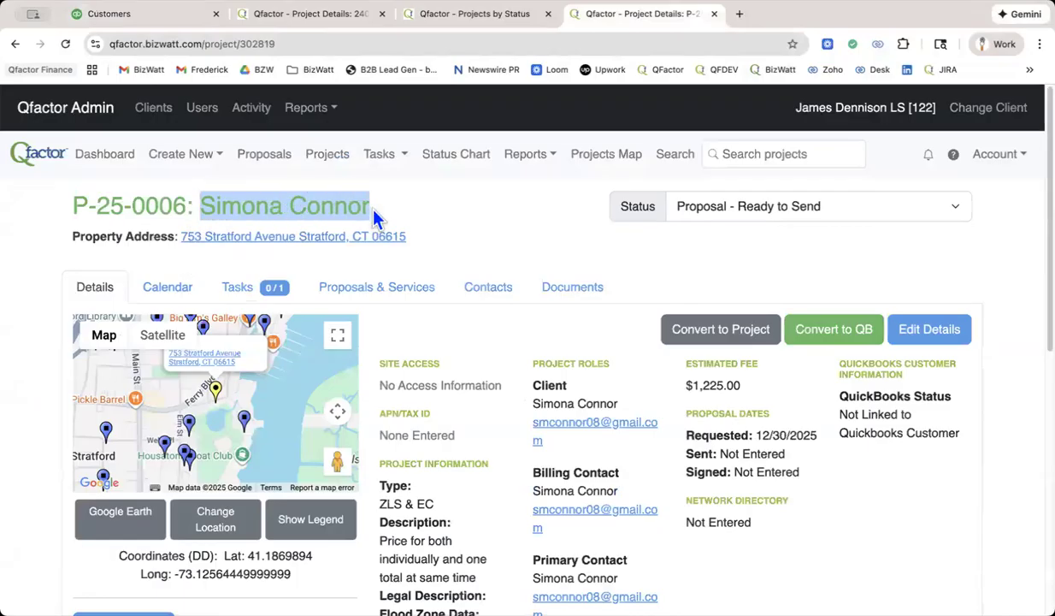
pyautogui.click(146, 15)
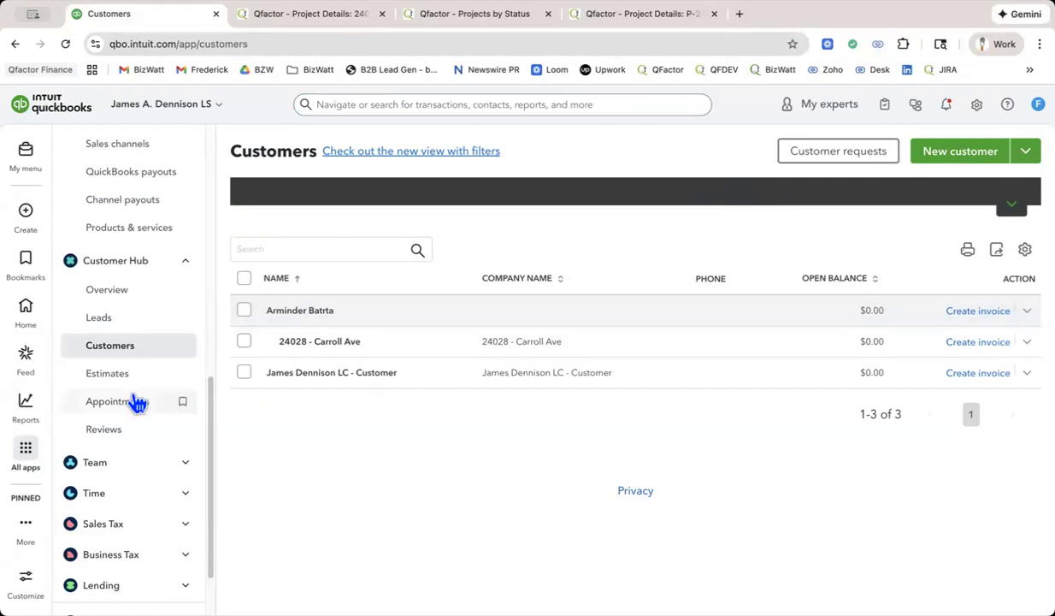
pyautogui.click(961, 154)
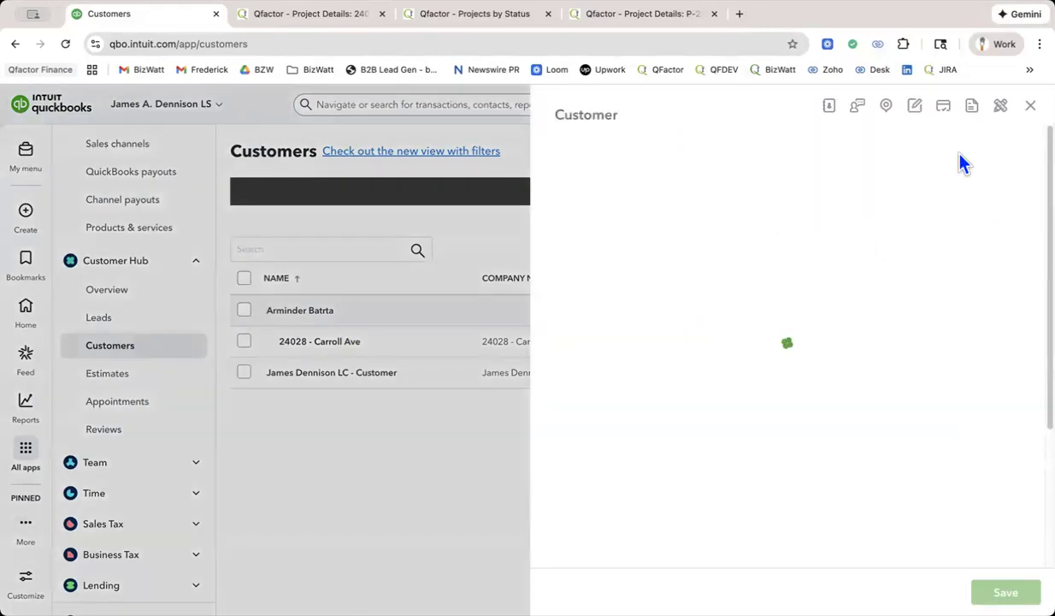
pyautogui.click(714, 220)
pyautogui.press('super+v')
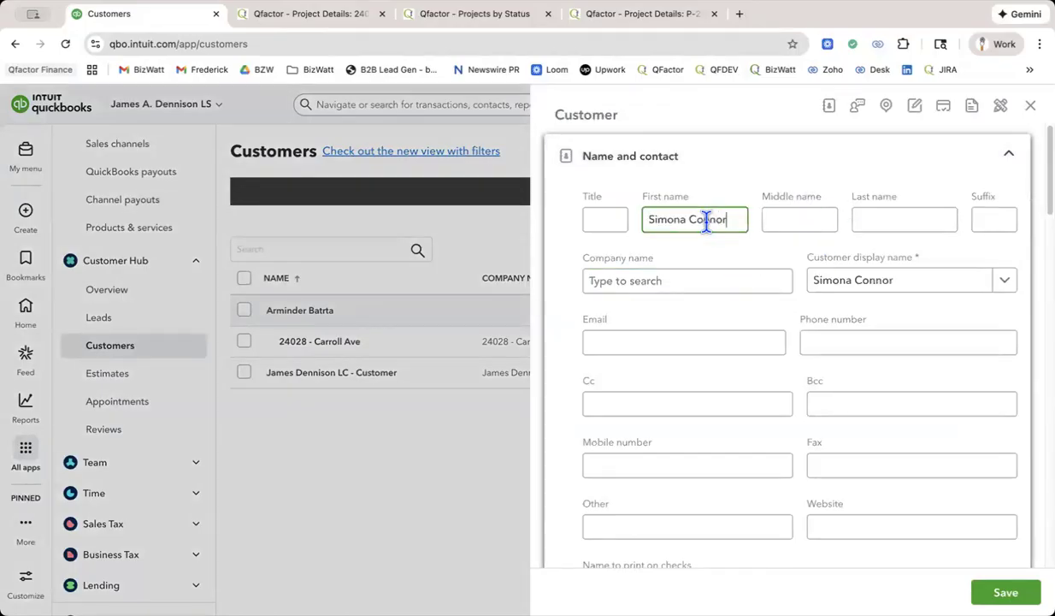
# Move the client's surname out of the first name into the customer's last name.
pyautogui.moveTo(693, 219); pyautogui.dragTo(734, 215)
pyautogui.press('super+x')
pyautogui.click(869, 220)
pyautogui.press('super+v')
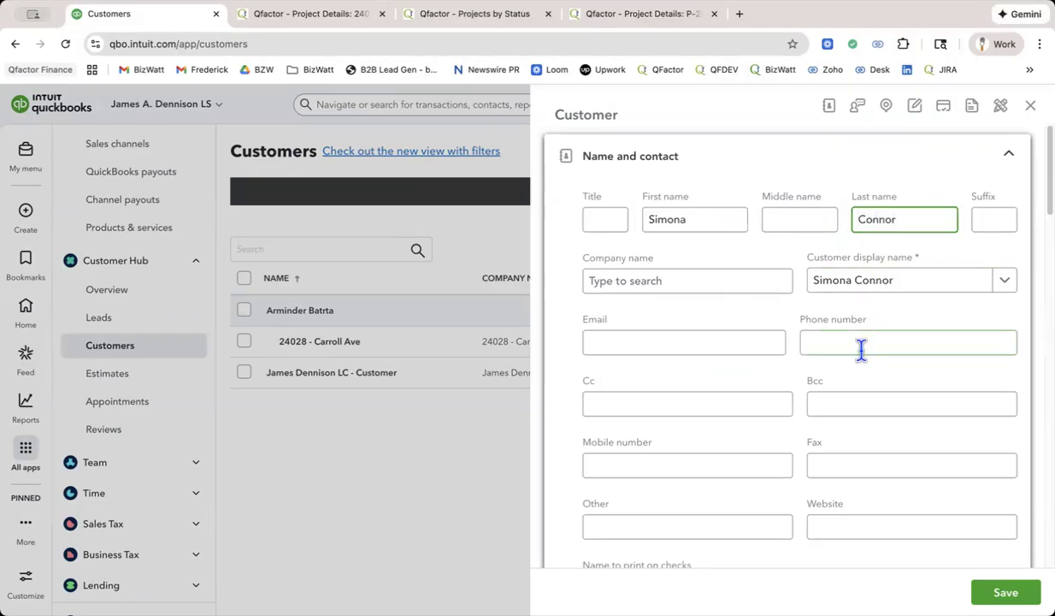
# Copy the client's address from the Qfactor proposal contacts into Street address 1 of the new QuickBooks customer's billing address.
pyautogui.scroll(-1, 725, 379)
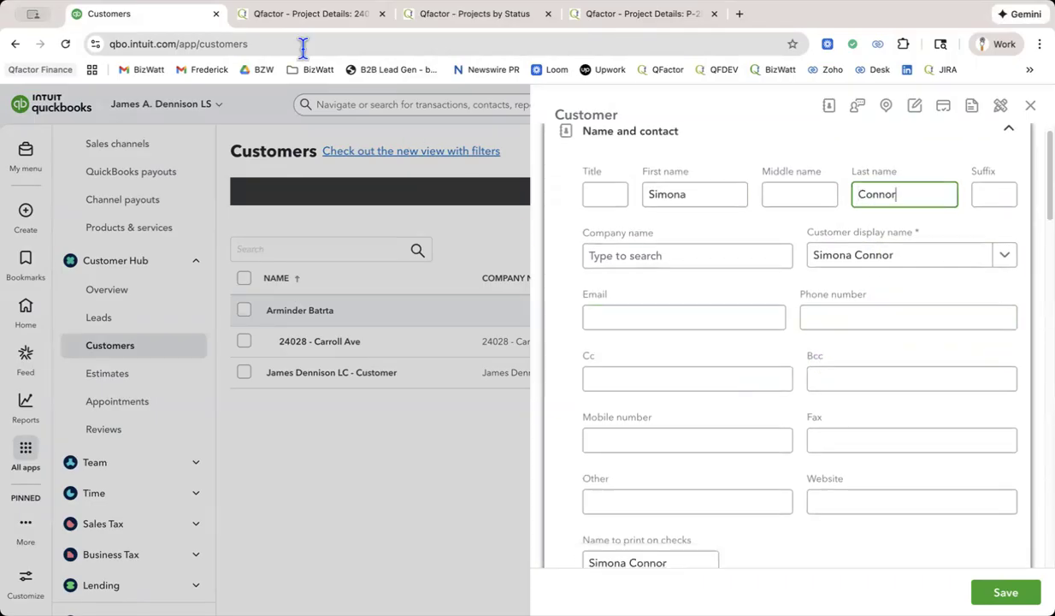
pyautogui.click(624, 14)
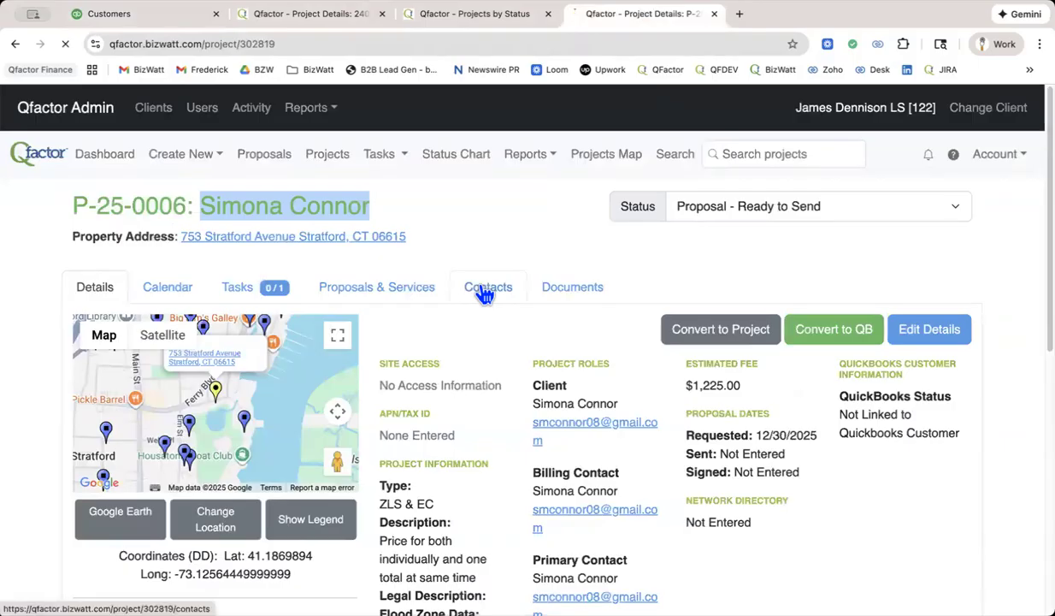
pyautogui.click(485, 289)
pyautogui.scroll(-1, 513, 290)
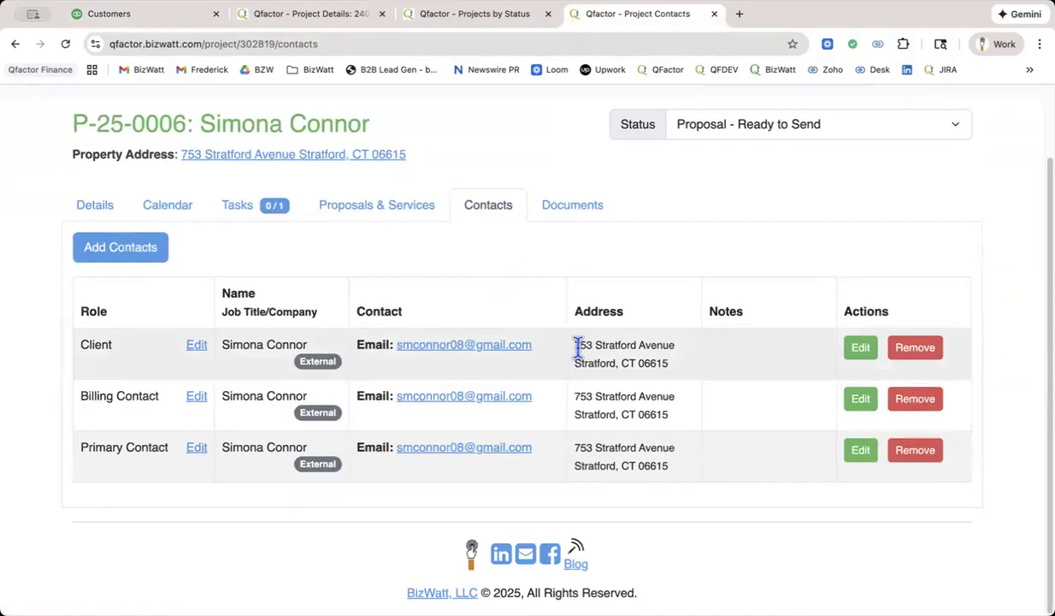
pyautogui.moveTo(577, 349); pyautogui.dragTo(660, 362)
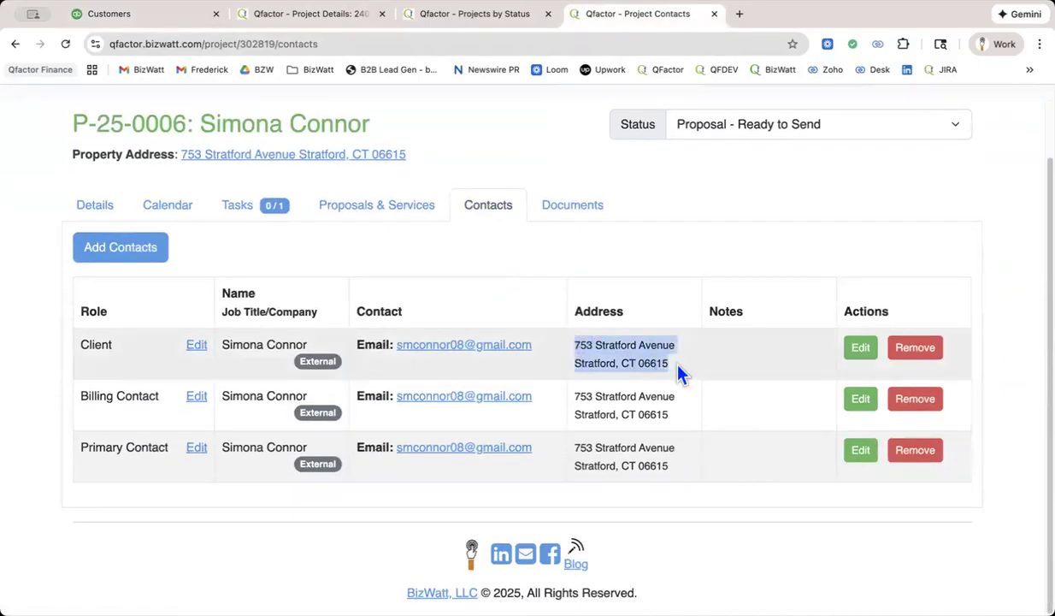
pyautogui.click(483, 21)
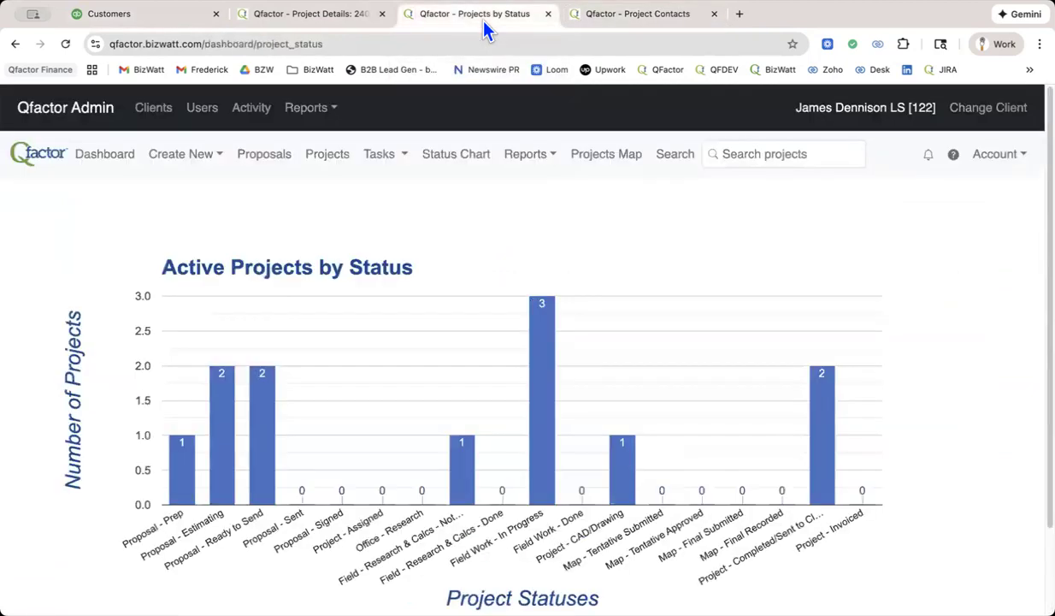
pyautogui.click(195, 17)
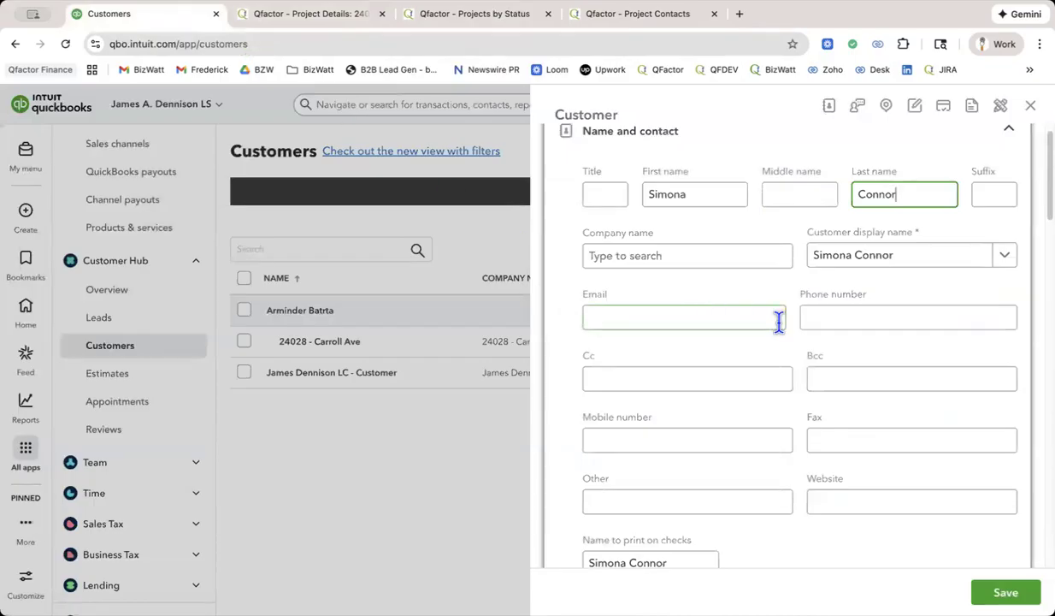
pyautogui.scroll(-10, 778, 321)
pyautogui.click(691, 347)
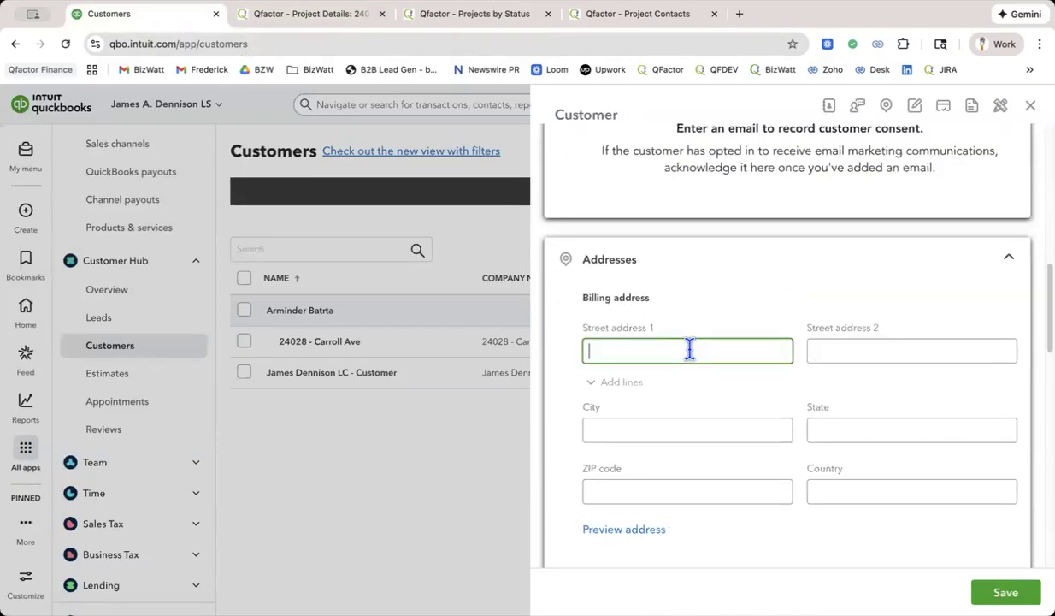
pyautogui.press('super+v')
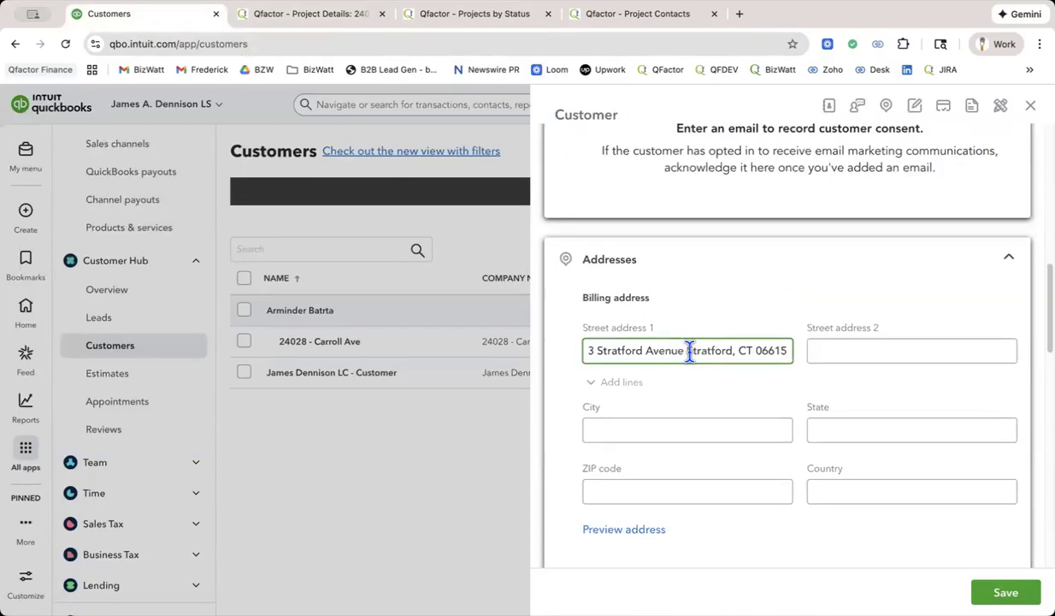
# Move the city and the state abbreviation out of Street address 1 into the billing address's City and State.
pyautogui.moveTo(727, 350); pyautogui.dragTo(731, 352)
pyautogui.press('BackSpace')
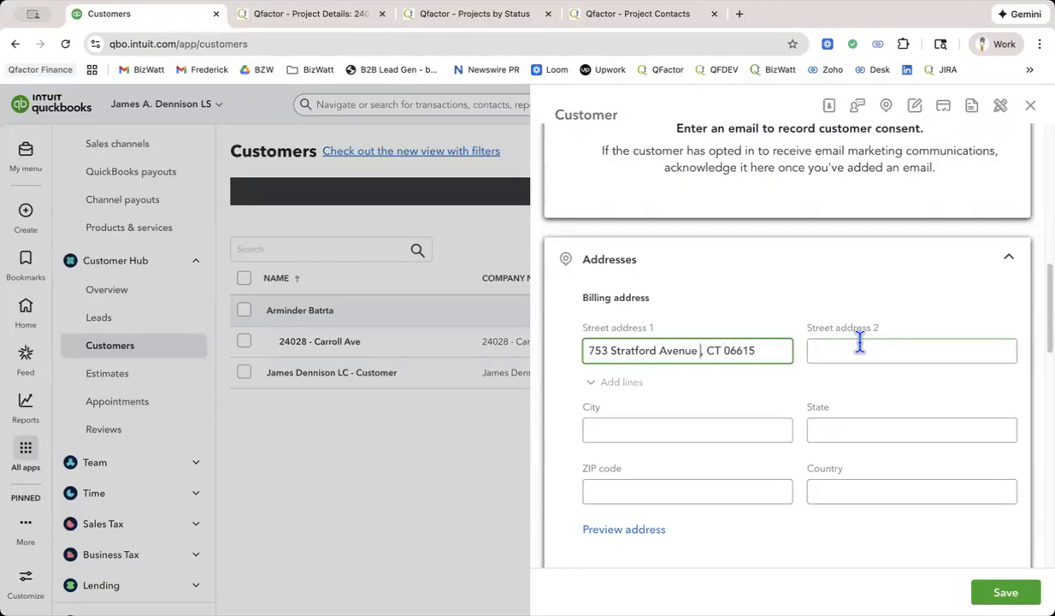
pyautogui.click(661, 427)
pyautogui.hotkey('ctrl', 'v')
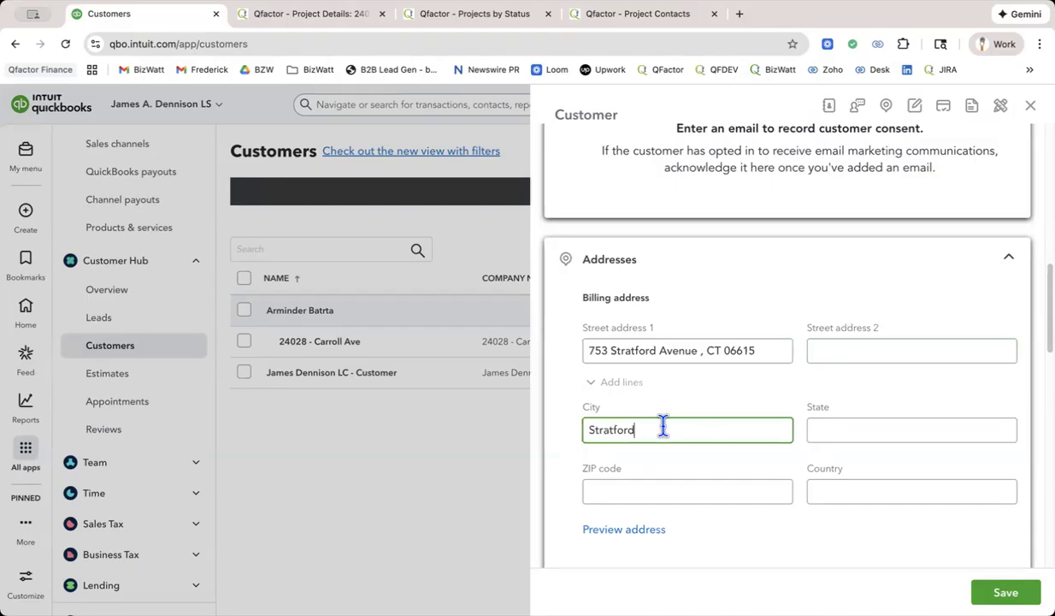
pyautogui.moveTo(708, 353); pyautogui.dragTo(720, 356)
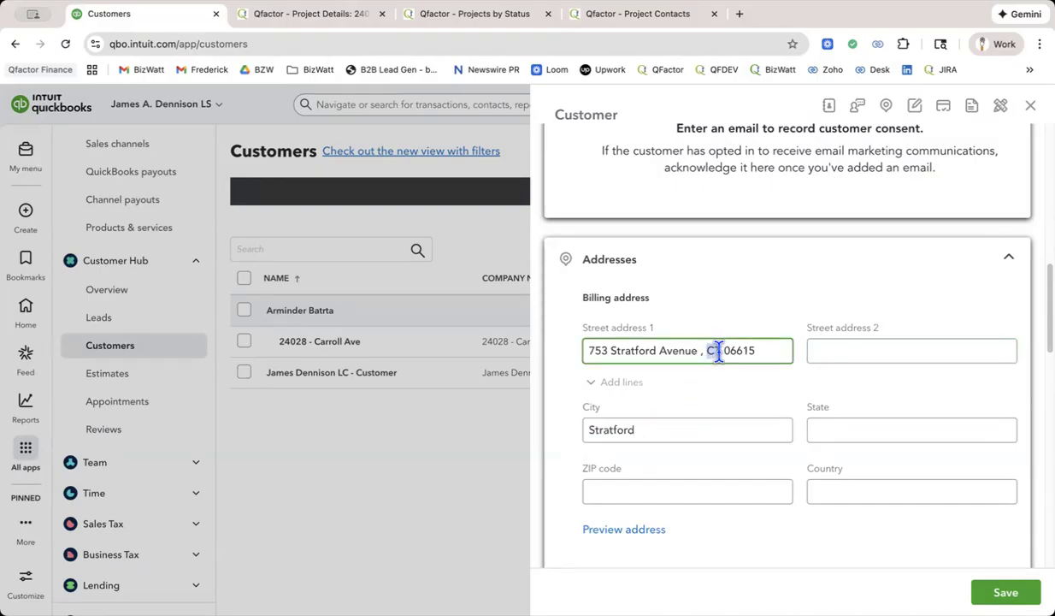
pyautogui.hotkey('ctrl', 'x')
pyautogui.click(845, 425)
pyautogui.hotkey('ctrl', 'v')
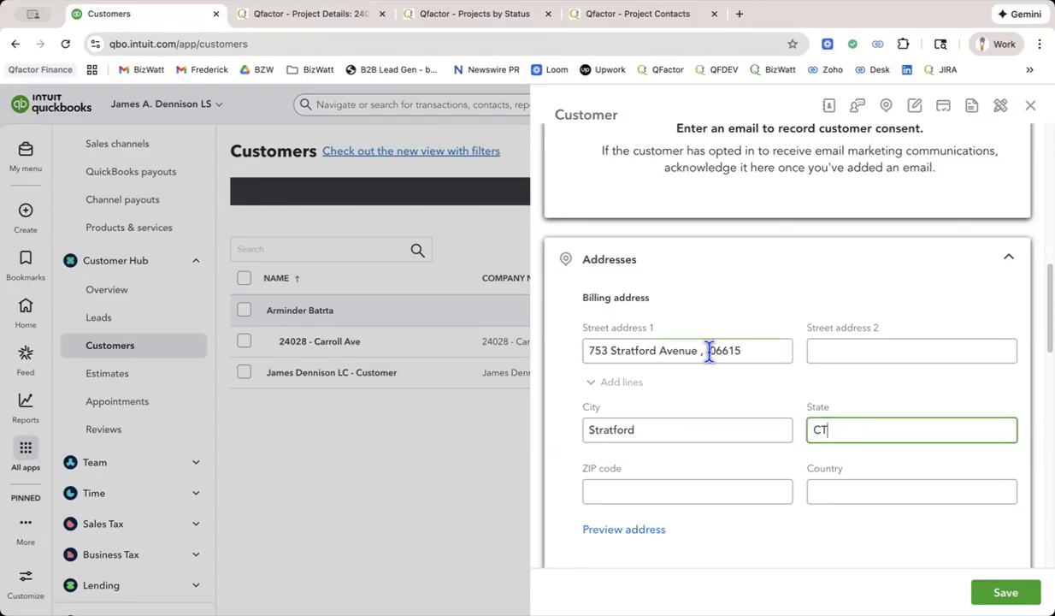
# Move the ZIP code out of Street address 1 into ZIP code and remove the leftover comma after the street.
pyautogui.moveTo(709, 351); pyautogui.dragTo(759, 350)
pyautogui.hotkey('ctrl', 'x')
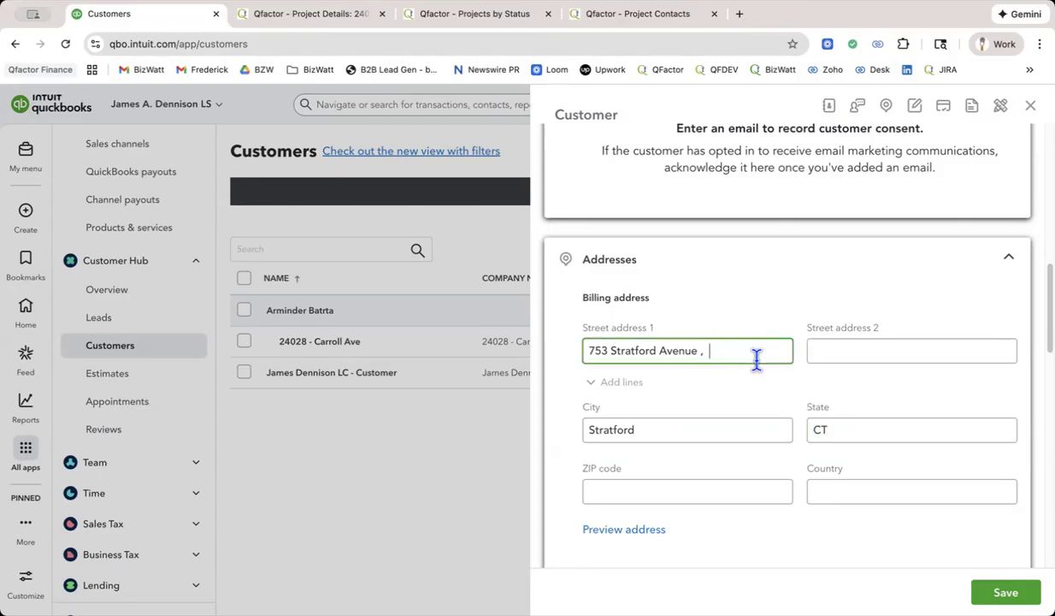
pyautogui.click(737, 488)
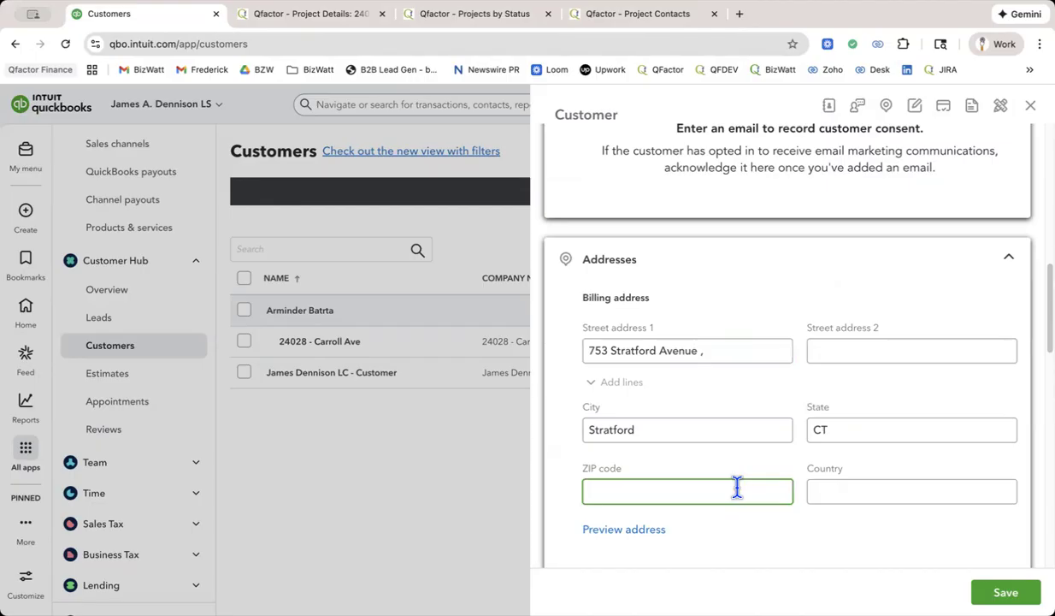
pyautogui.hotkey('ctrl', 'v')
pyautogui.click(739, 350)
pyautogui.press('BackSpace')
pyautogui.press('BackSpace')
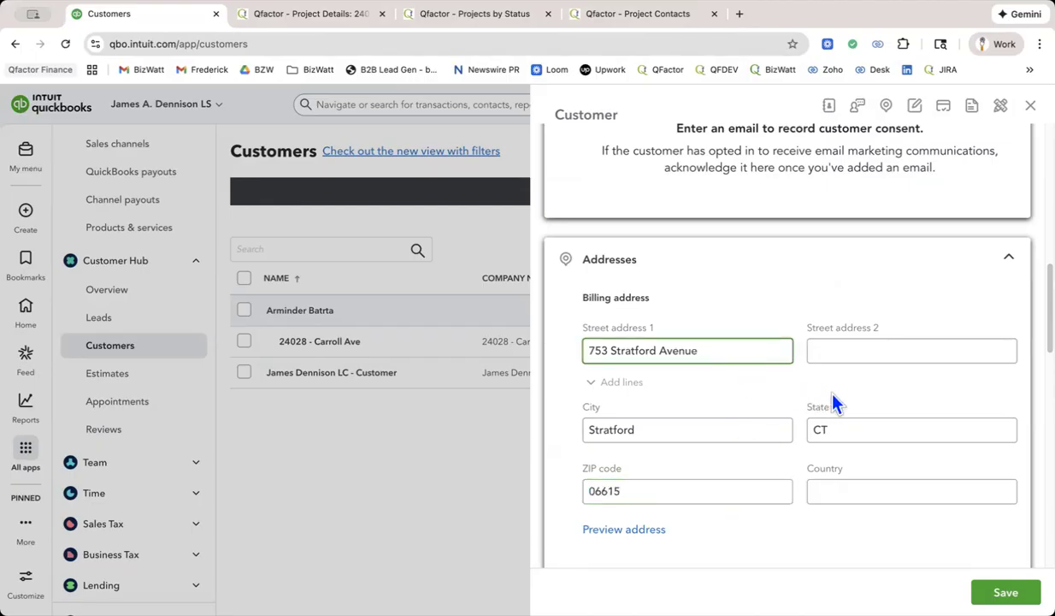
pyautogui.scroll(-3, 834, 402)
pyautogui.scroll(-10, 834, 402)
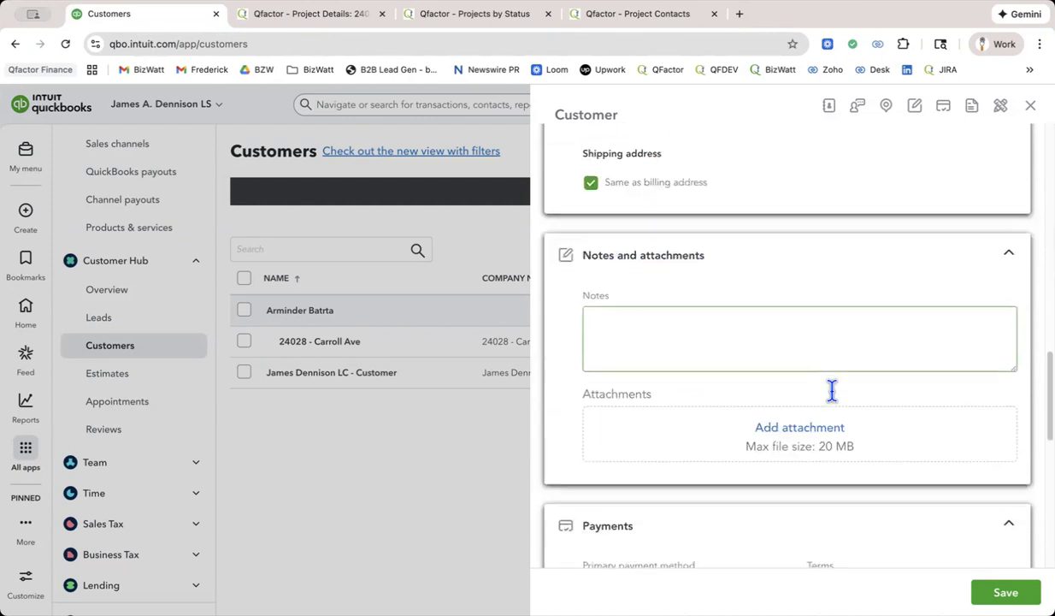
pyautogui.scroll(12, 833, 402)
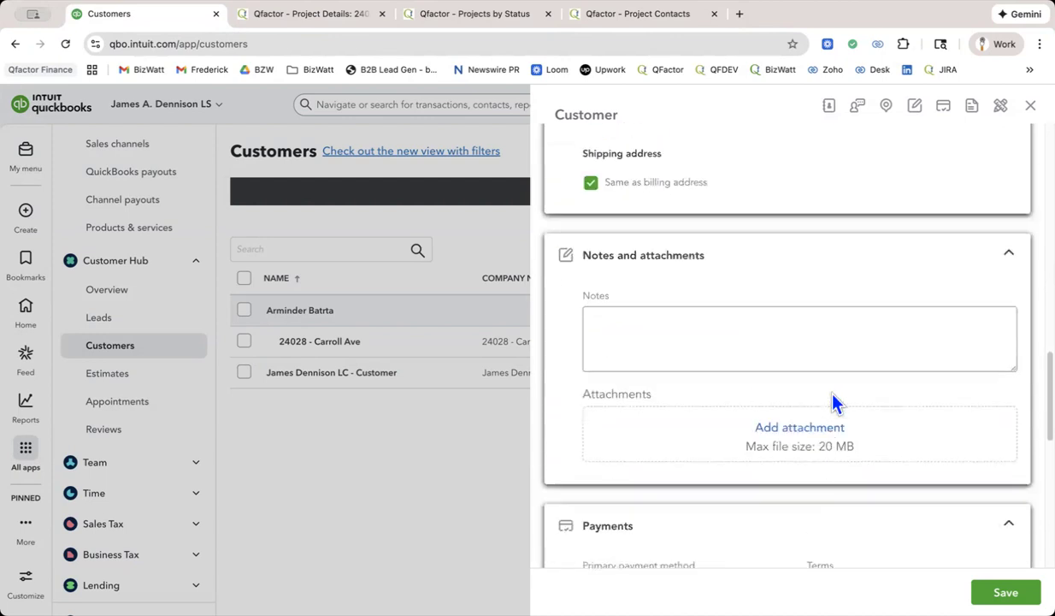
# Copy the client's email address from the Qfactor proposal contacts into the Email field of the new QuickBooks customer.
pyautogui.scroll(5, 834, 402)
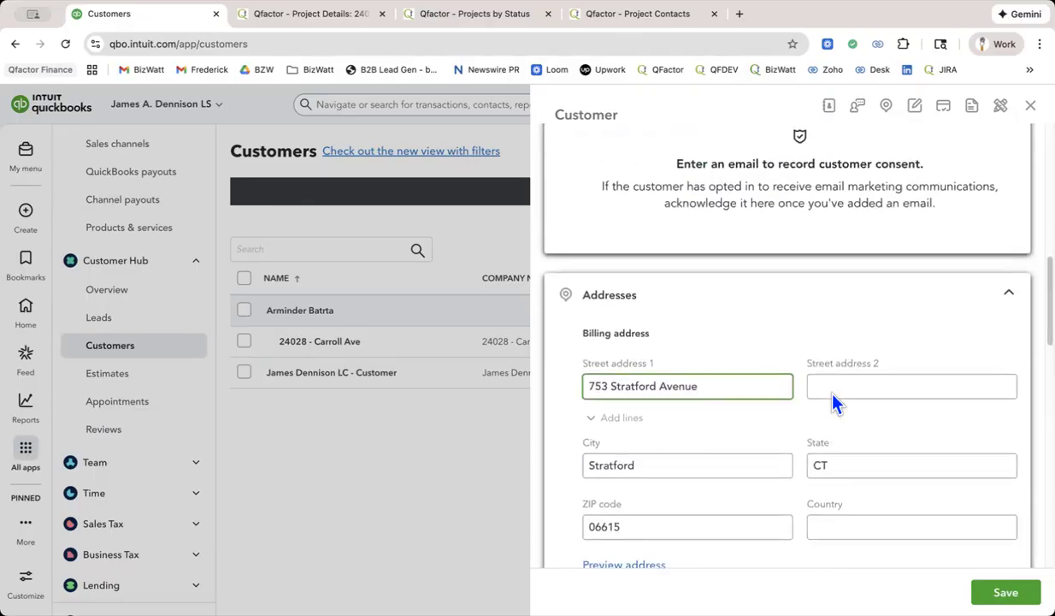
pyautogui.scroll(3, 835, 402)
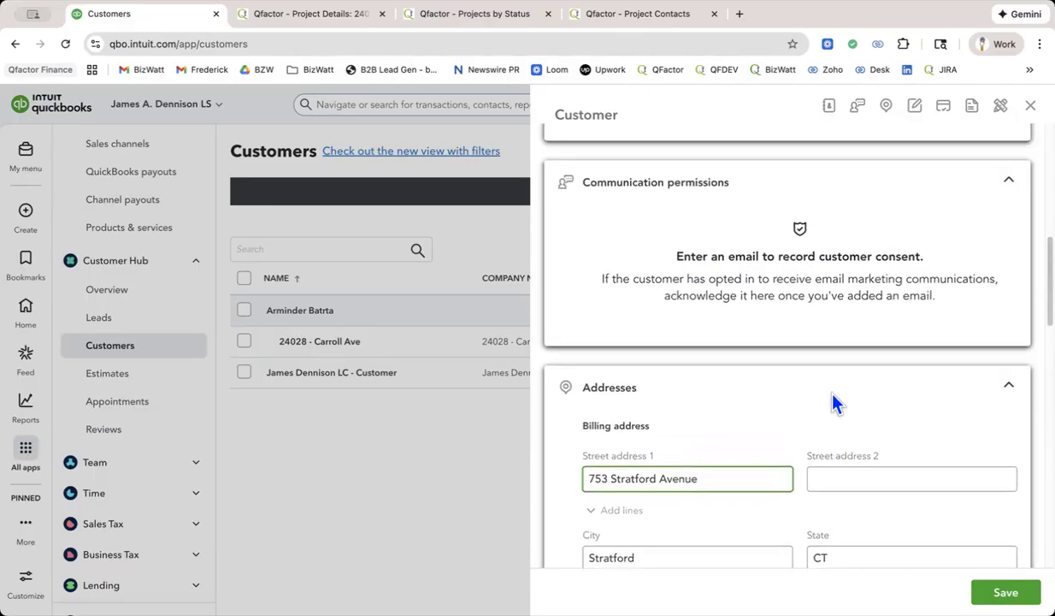
pyautogui.scroll(7, 835, 401)
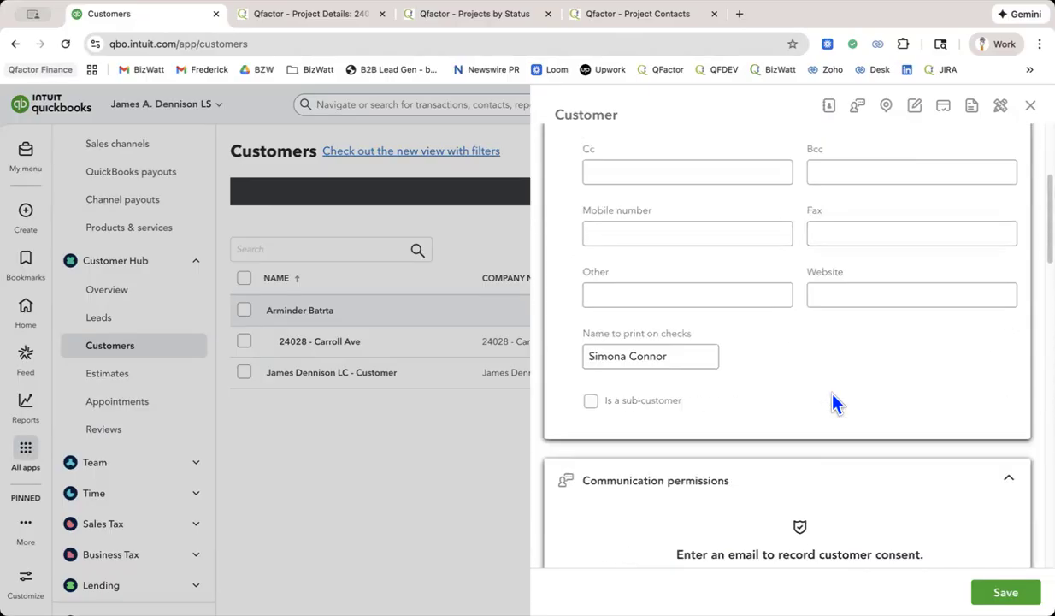
pyautogui.scroll(2, 835, 403)
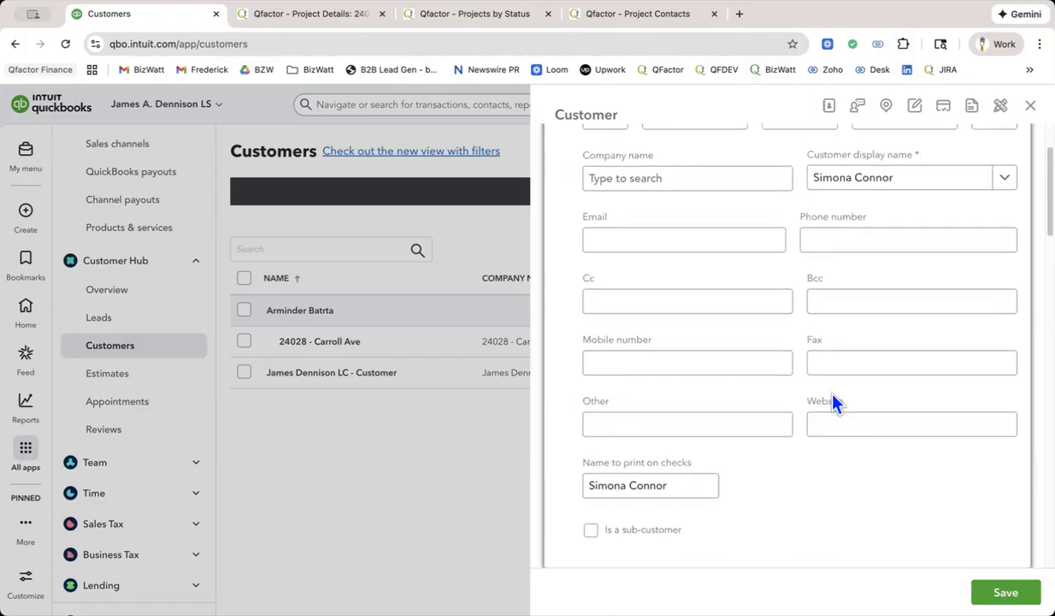
pyautogui.click(652, 23)
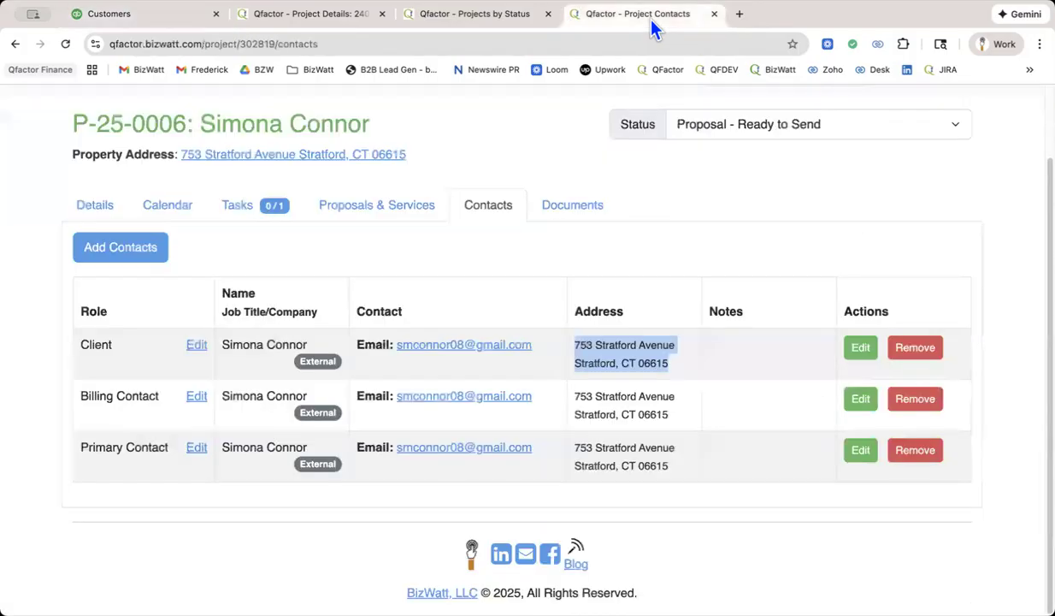
pyautogui.rightClick(500, 344)
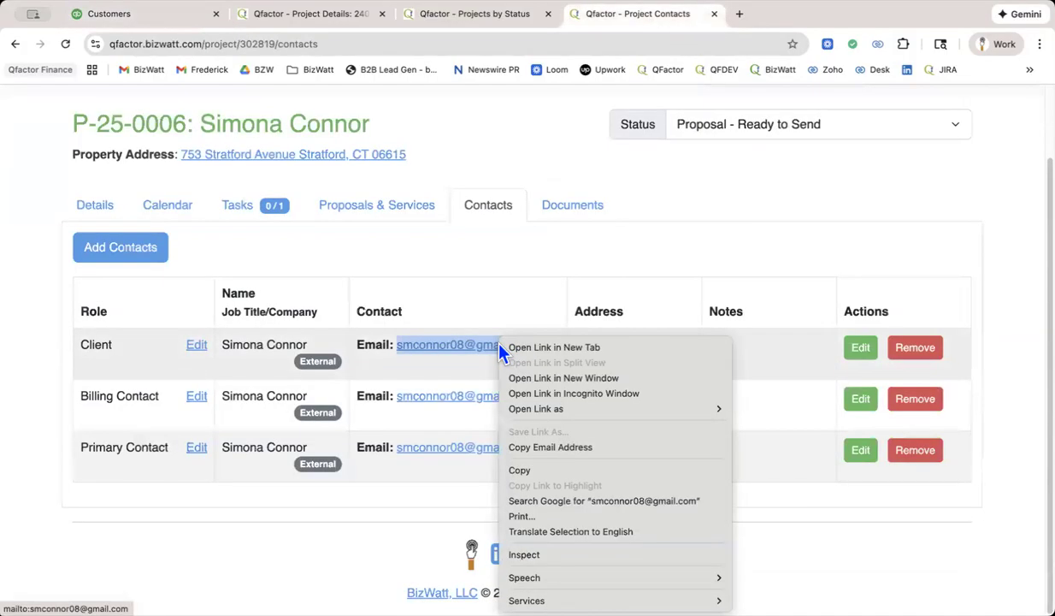
pyautogui.click(556, 447)
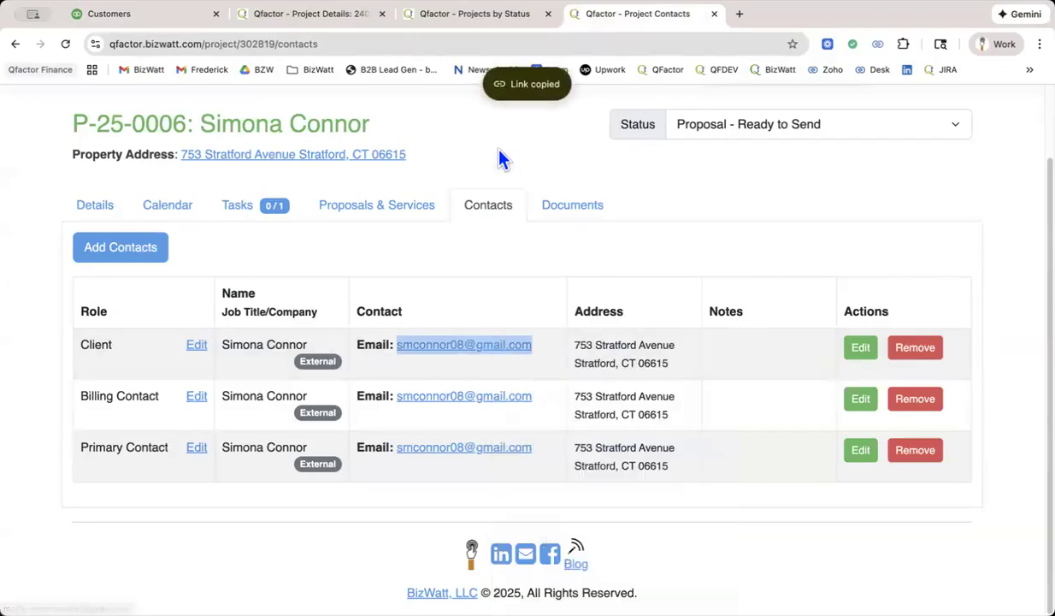
pyautogui.click(168, 21)
pyautogui.click(701, 240)
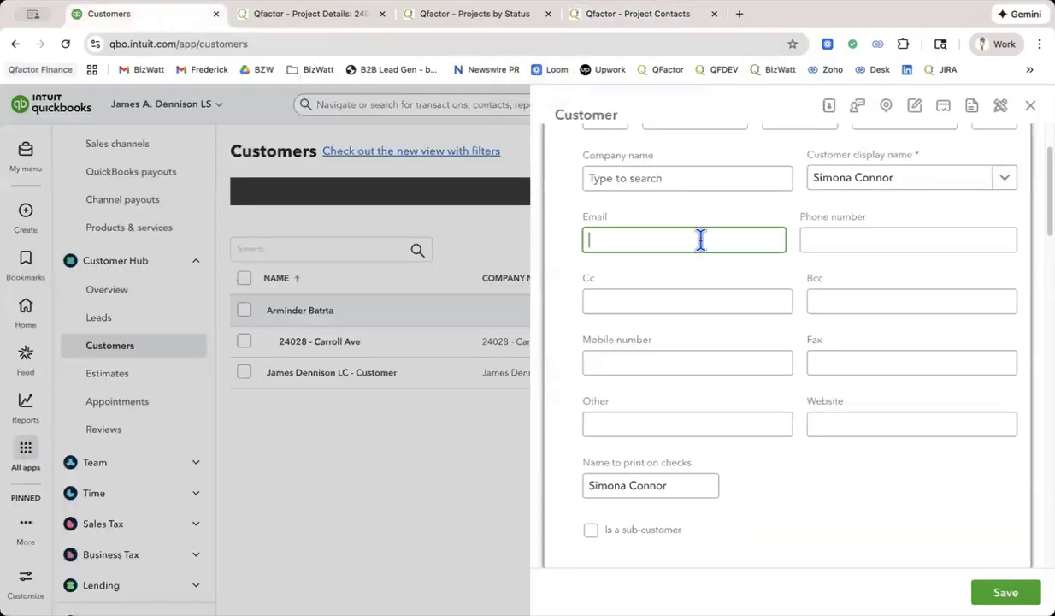
pyautogui.press('cmd+v')
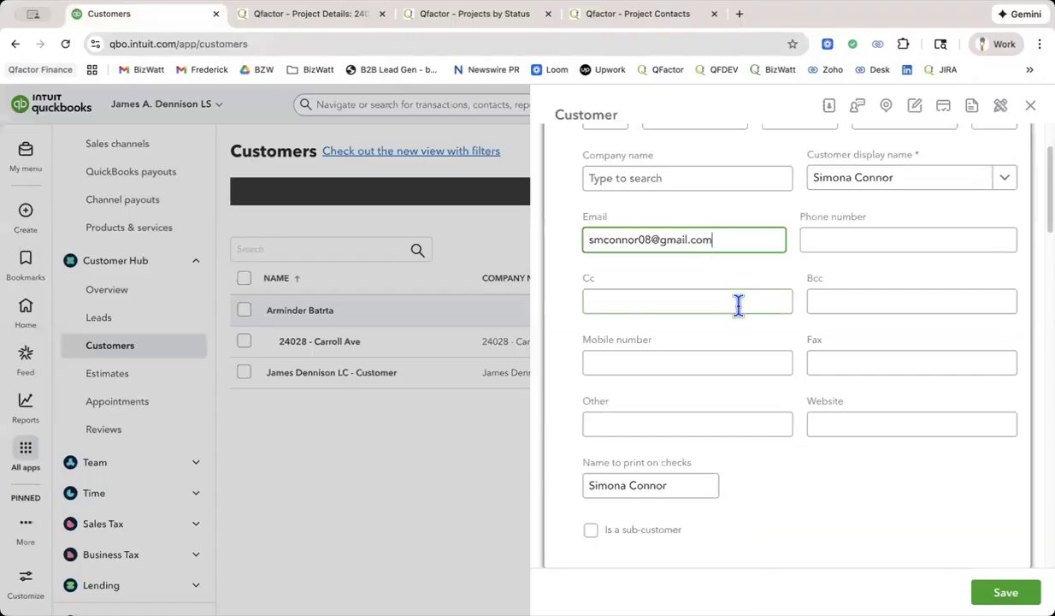
# Open the proposal's client contact for editing in Qfactor and examine its phone, company and address fields.
pyautogui.click(634, 21)
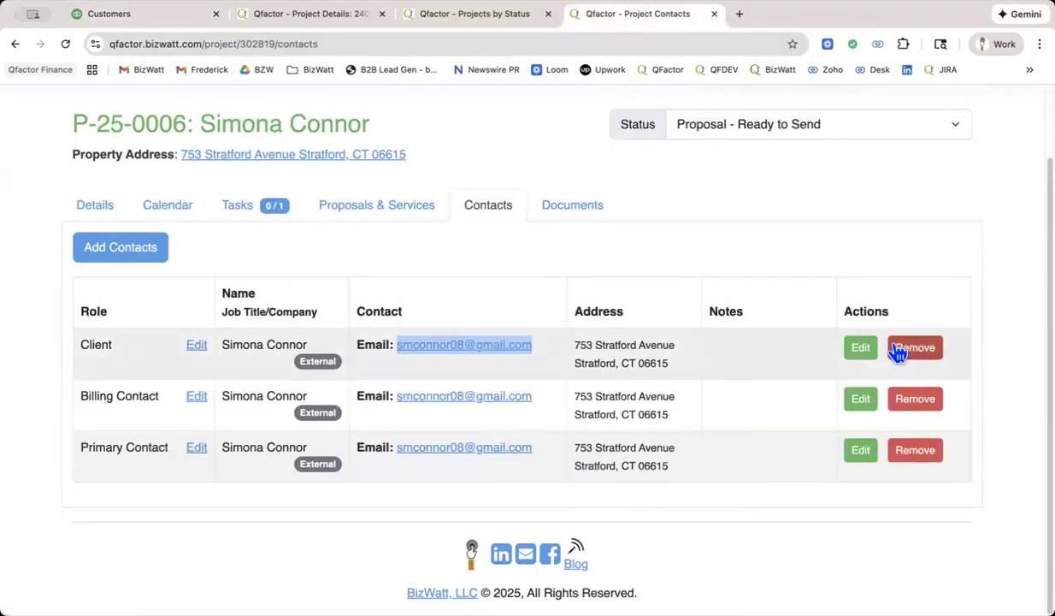
pyautogui.click(863, 351)
pyautogui.scroll(-3, 650, 310)
pyautogui.scroll(-2, 651, 309)
pyautogui.scroll(5, 651, 309)
pyautogui.scroll(-8, 650, 309)
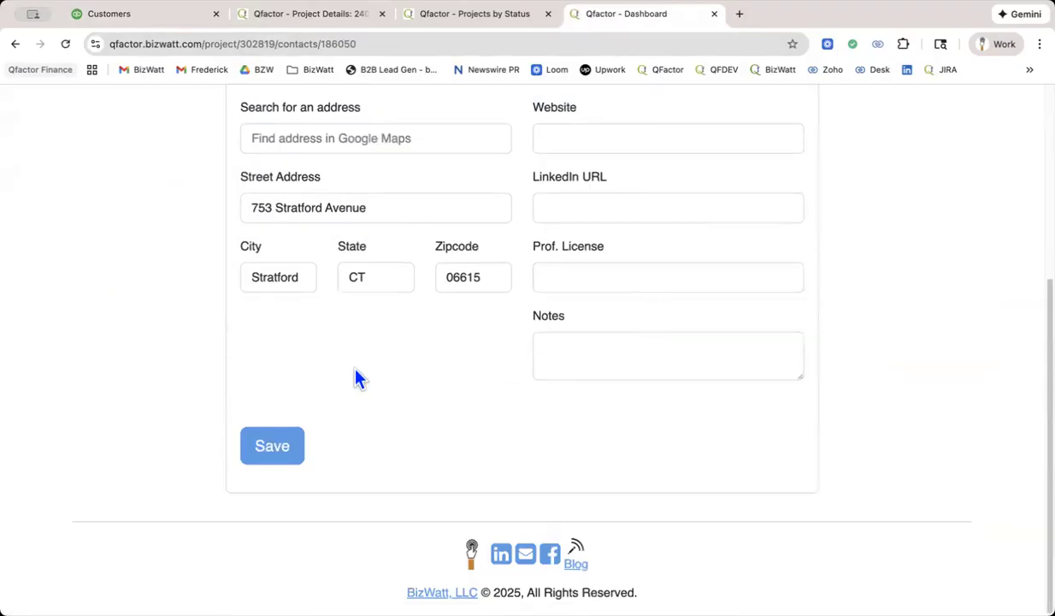
pyautogui.scroll(8, 368, 343)
pyautogui.click(480, 19)
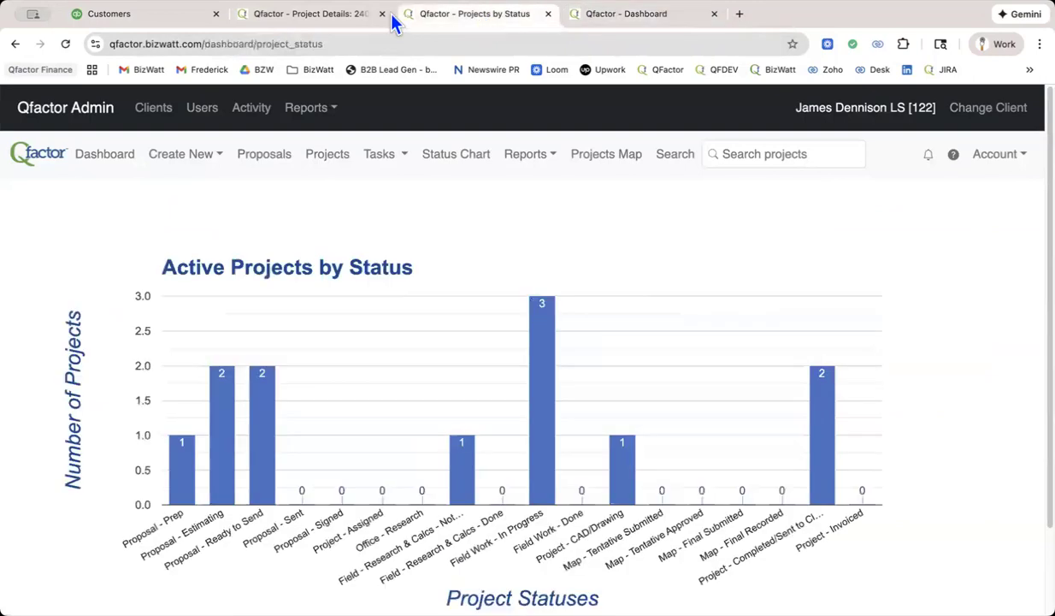
pyautogui.click(299, 17)
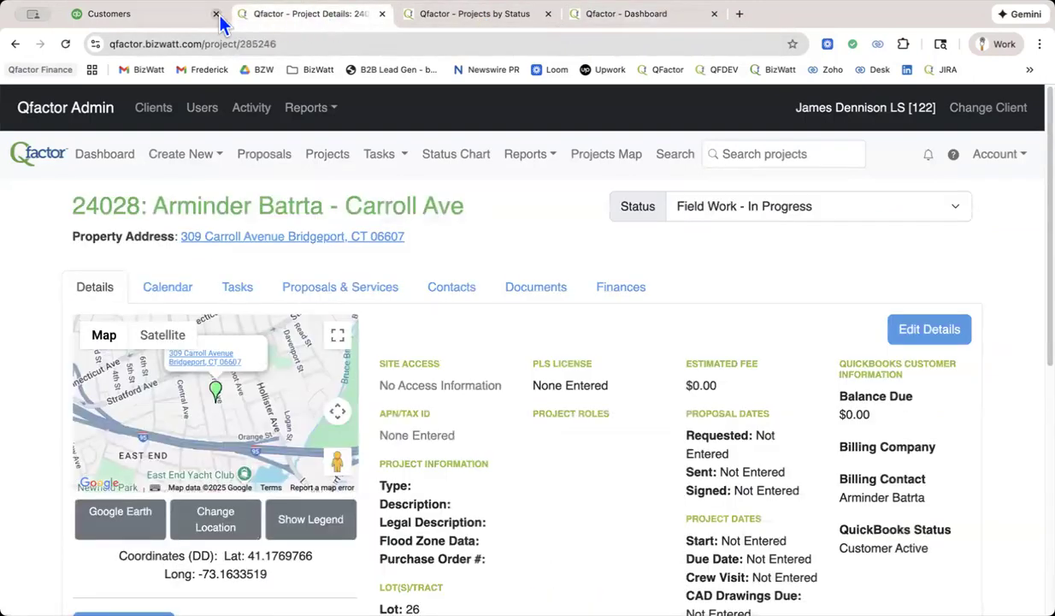
# Return to the new QuickBooks customer and review its name, contact, sub-customer, communication permission and address entries.
pyautogui.click(167, 15)
pyautogui.scroll(-2, 811, 383)
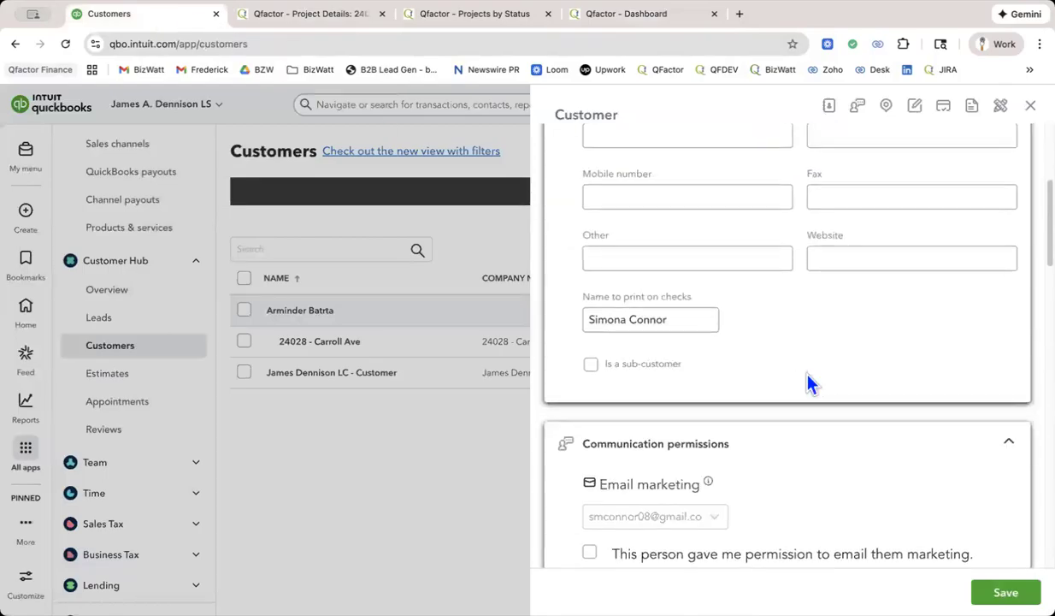
pyautogui.scroll(3, 811, 382)
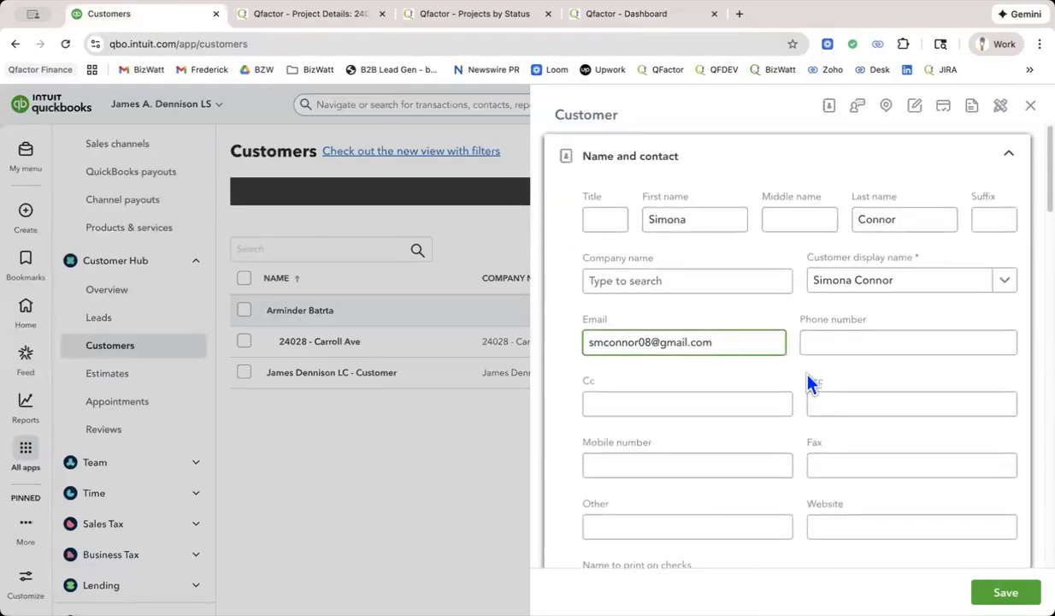
pyautogui.scroll(-1, 811, 382)
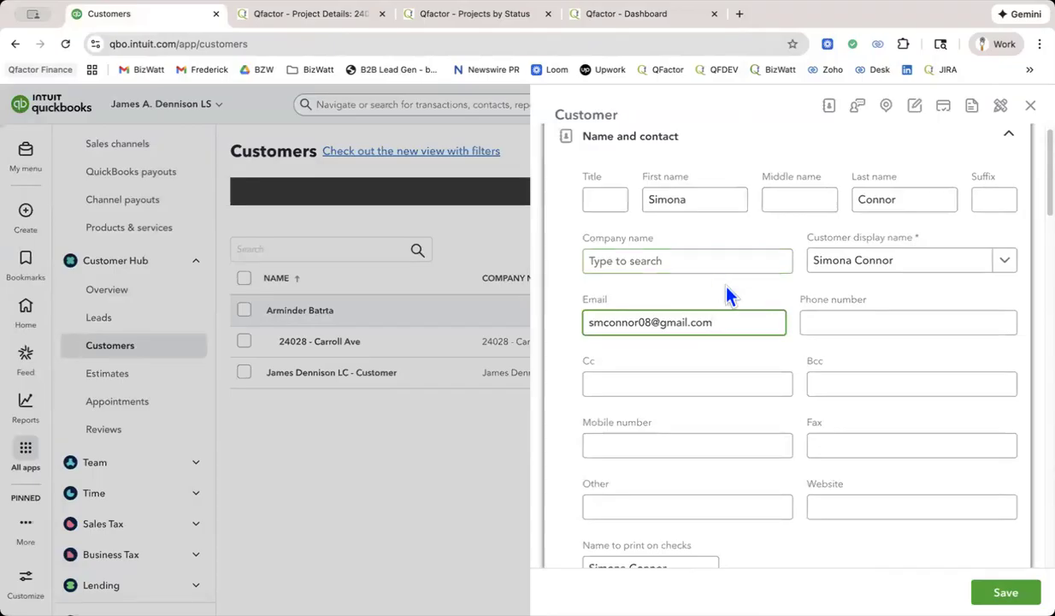
pyautogui.scroll(-3, 856, 316)
pyautogui.scroll(-3, 855, 316)
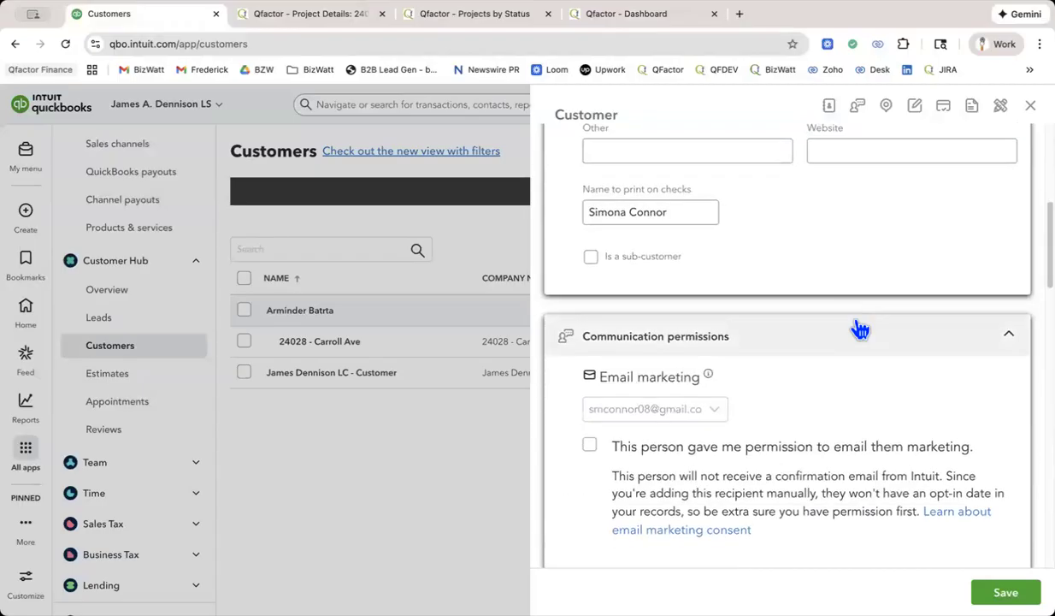
pyautogui.scroll(-3, 857, 325)
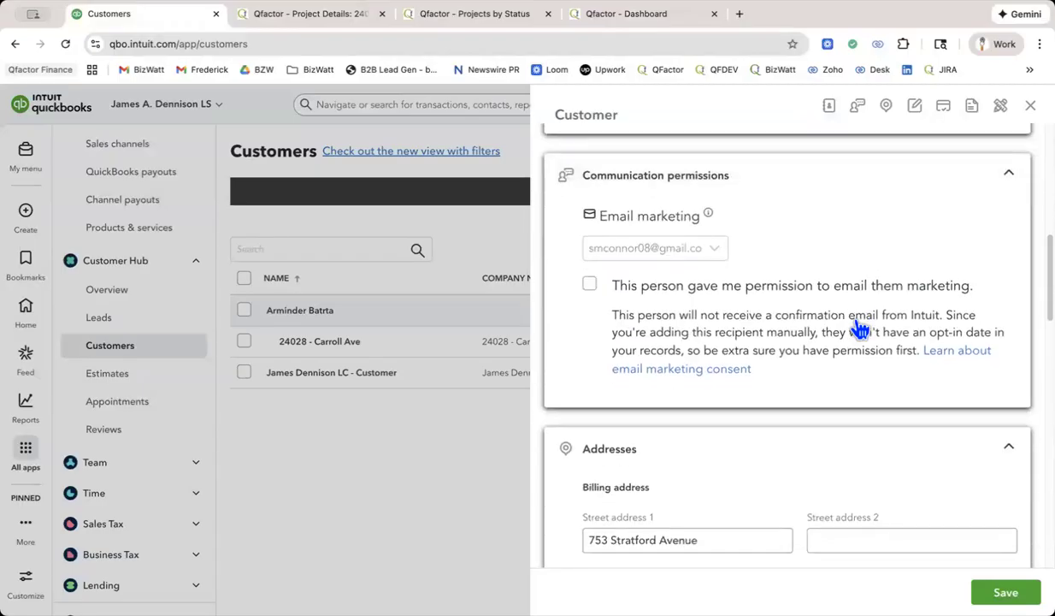
pyautogui.scroll(5, 854, 317)
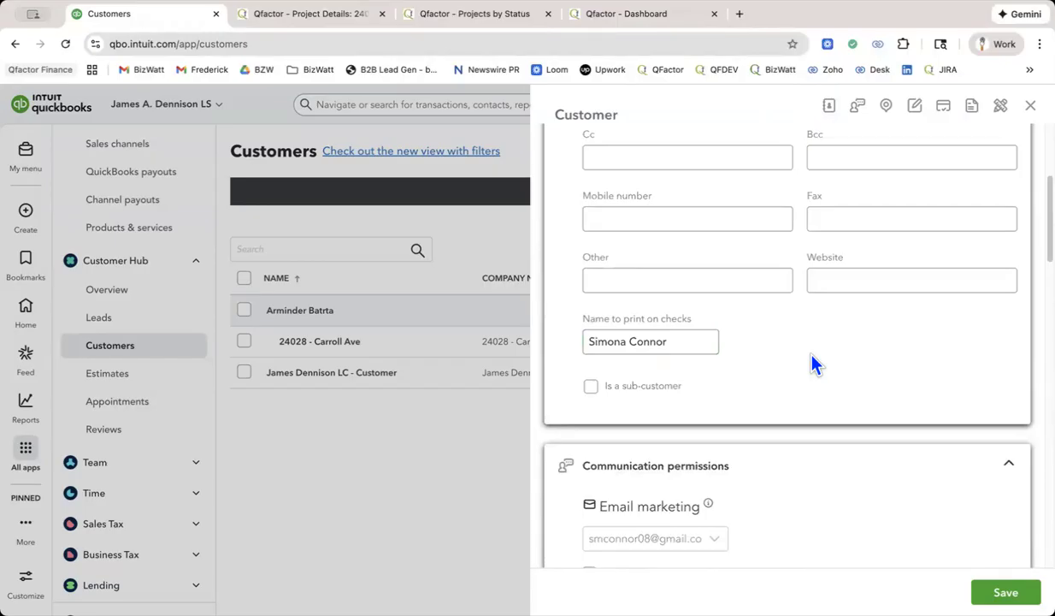
pyautogui.scroll(5, 836, 376)
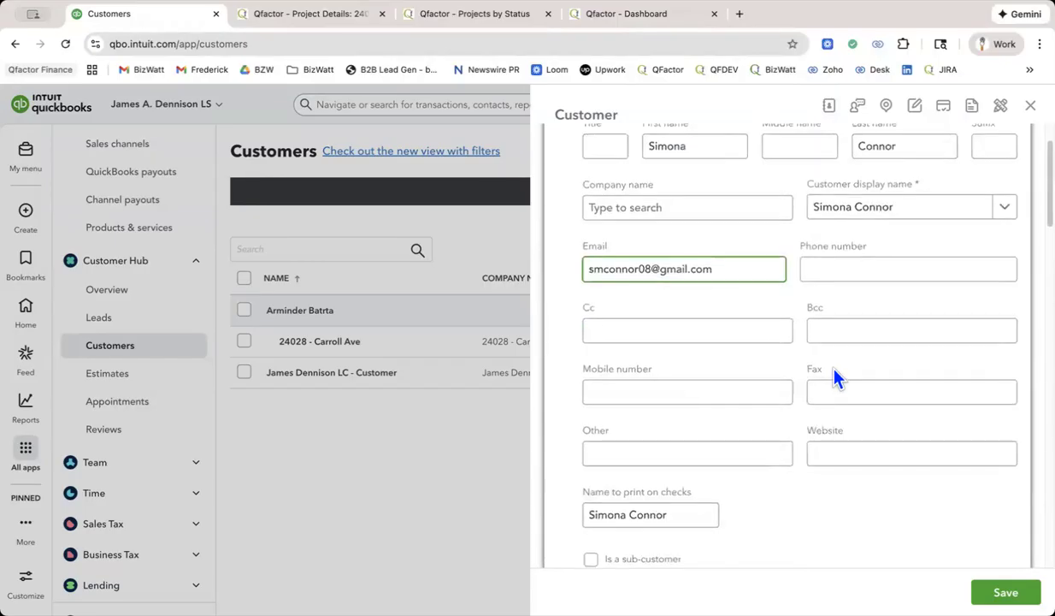
pyautogui.scroll(2, 836, 377)
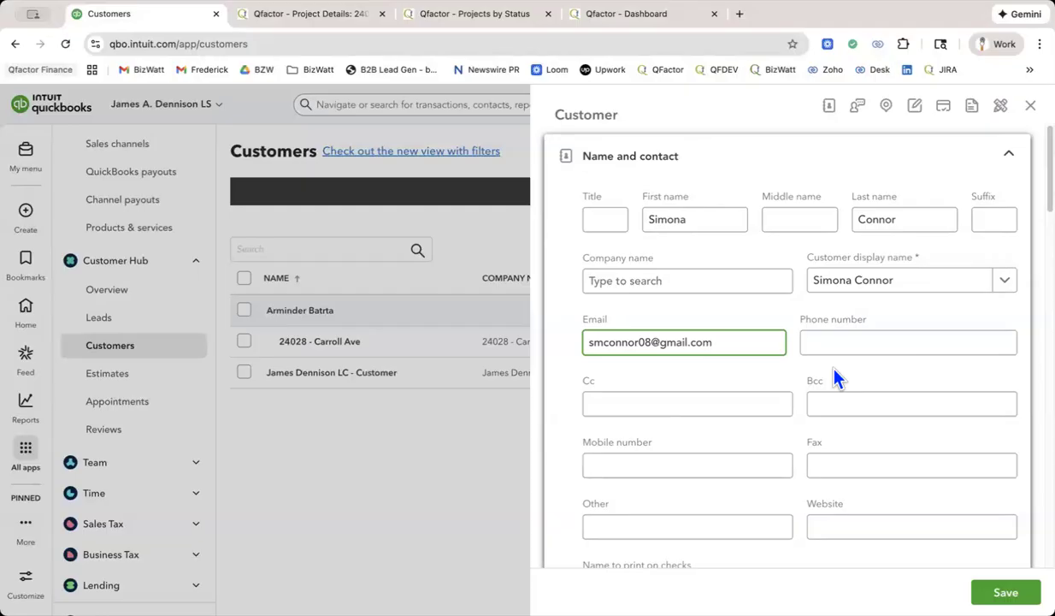
pyautogui.scroll(-5, 836, 376)
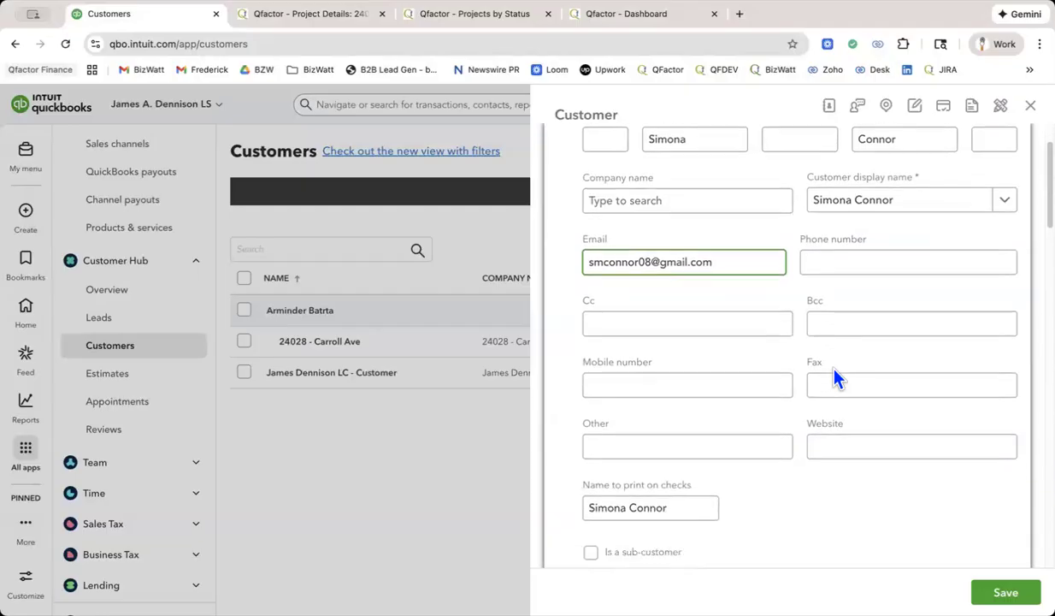
pyautogui.scroll(-2, 834, 364)
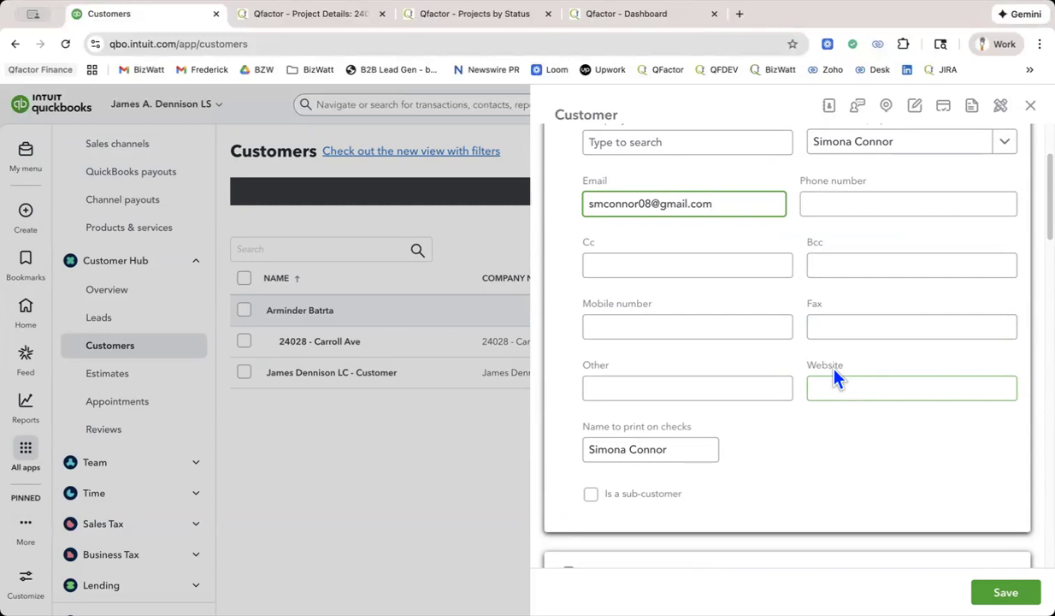
# Save the new customer and go back to the Customers list.
pyautogui.click(1006, 592)
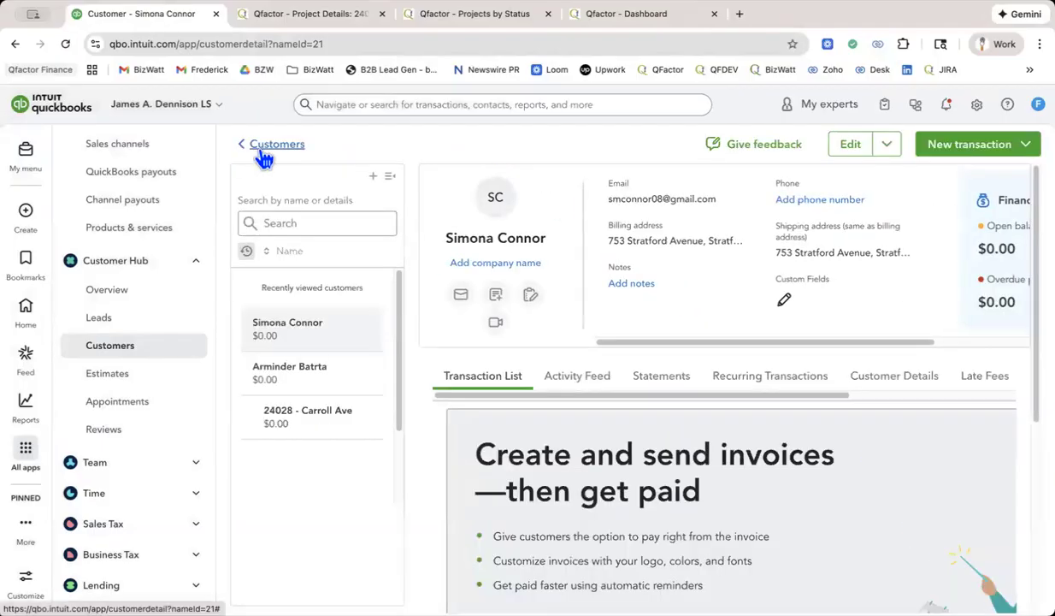
pyautogui.click(258, 147)
pyautogui.scroll(-3, 258, 151)
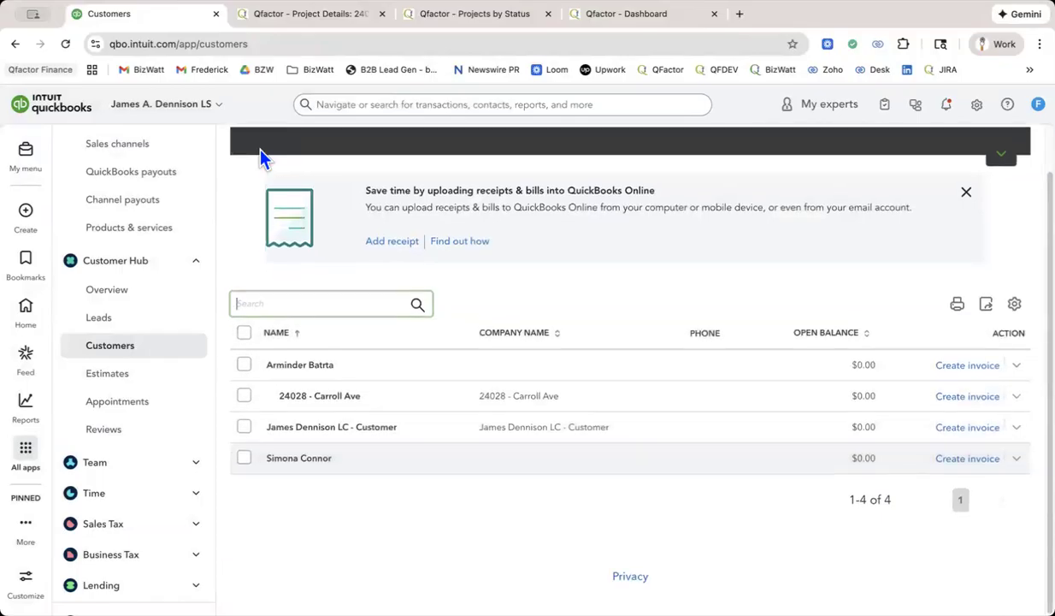
pyautogui.scroll(1, 671, 371)
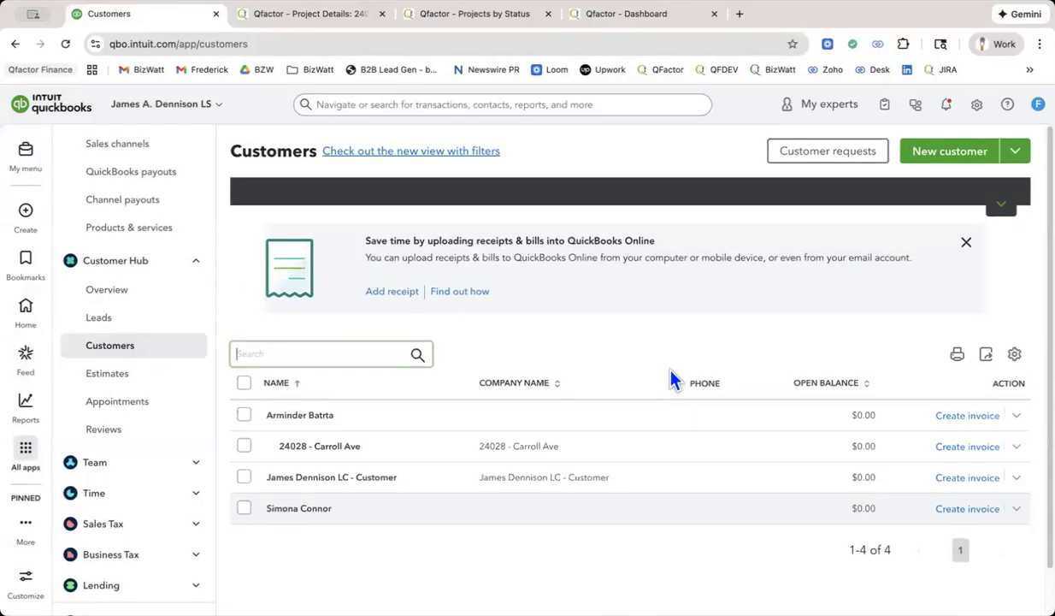
# Start another new customer in QuickBooks and check the number and name format of project 24028 in Qfactor.
pyautogui.click(969, 160)
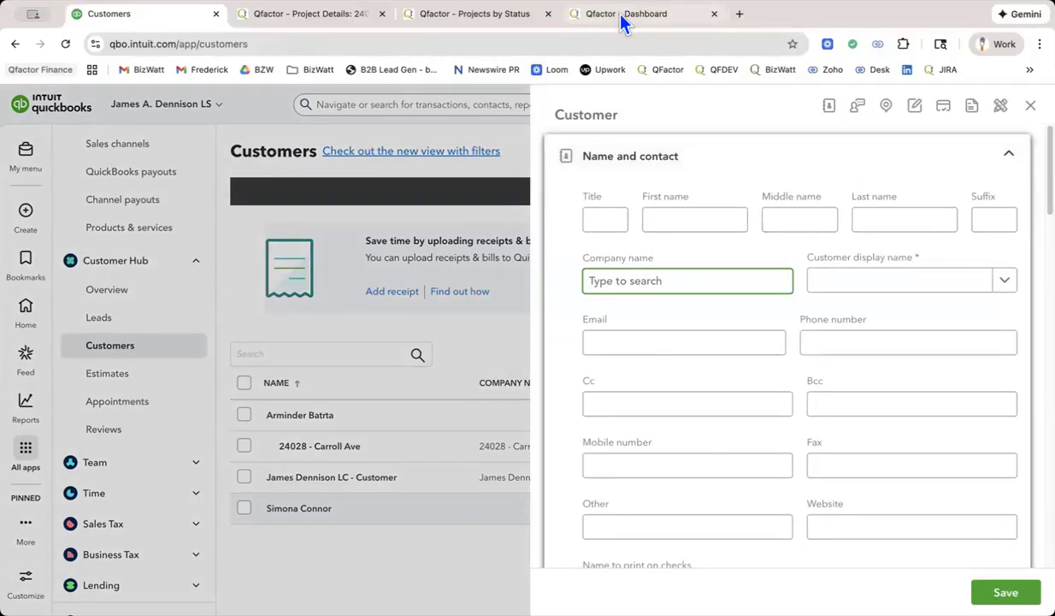
pyautogui.click(483, 21)
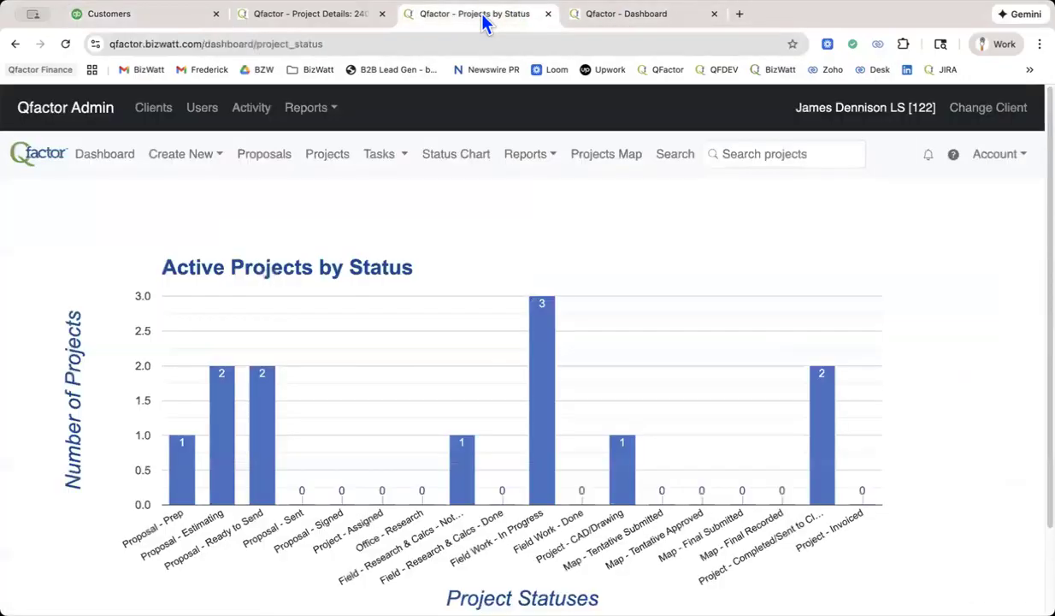
pyautogui.click(301, 21)
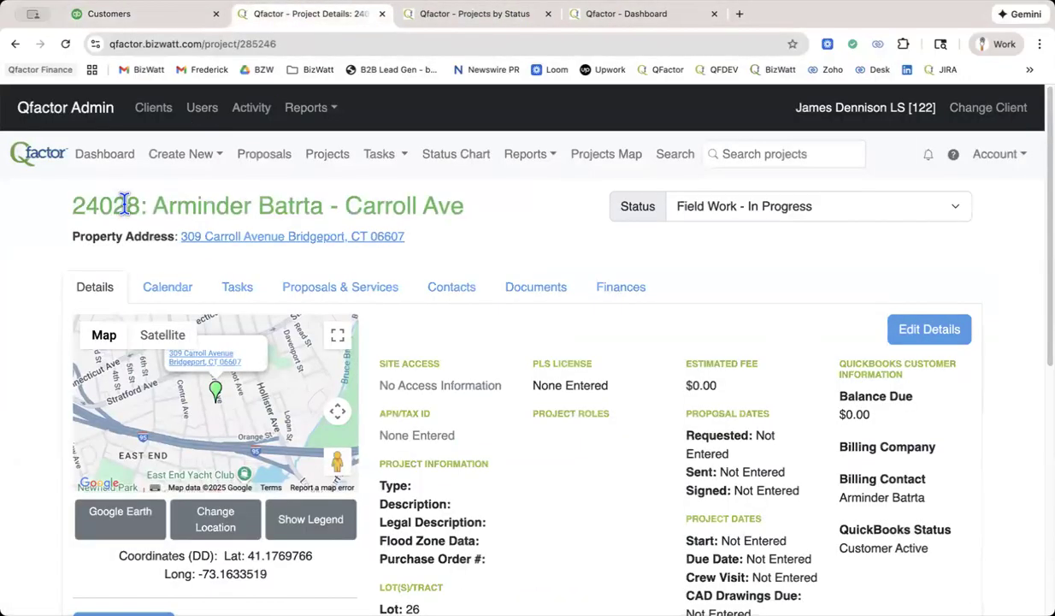
# Save the client's open Edit Contact form in Qfactor to return to the proposal's contacts.
pyautogui.click(655, 15)
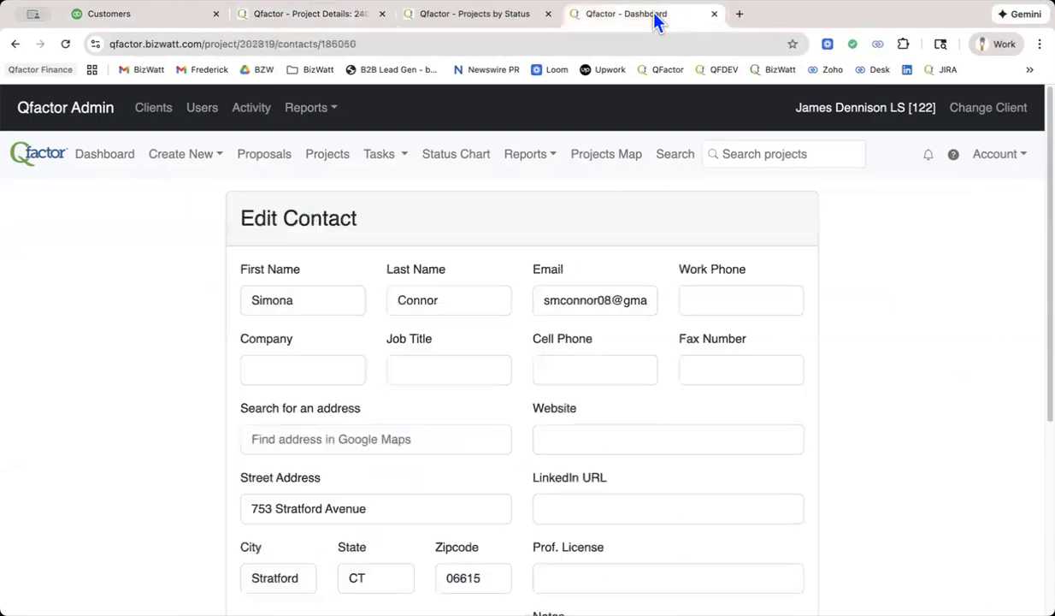
pyautogui.scroll(-4, 710, 362)
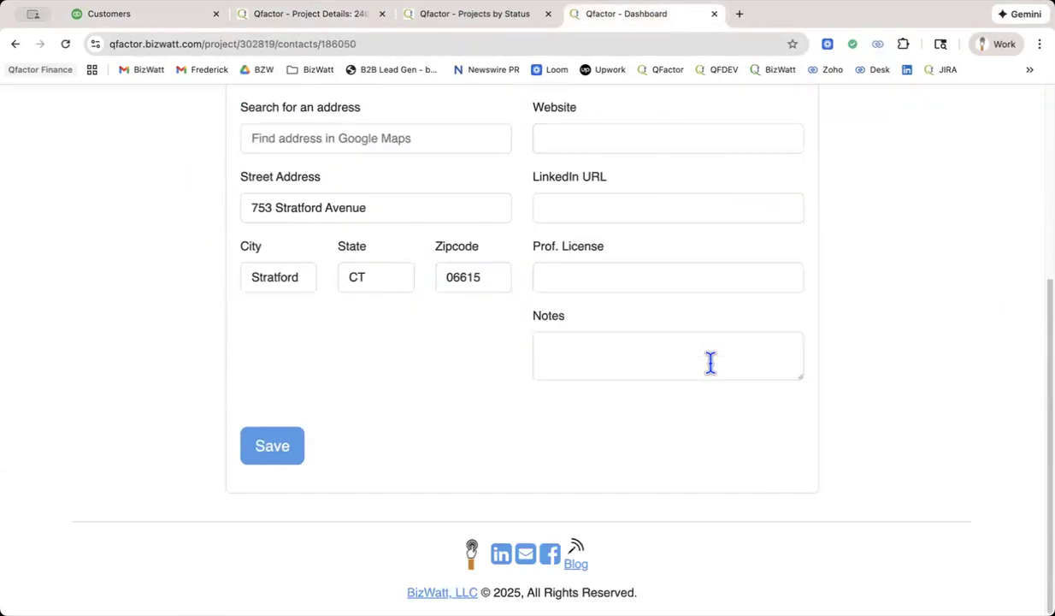
pyautogui.click(250, 460)
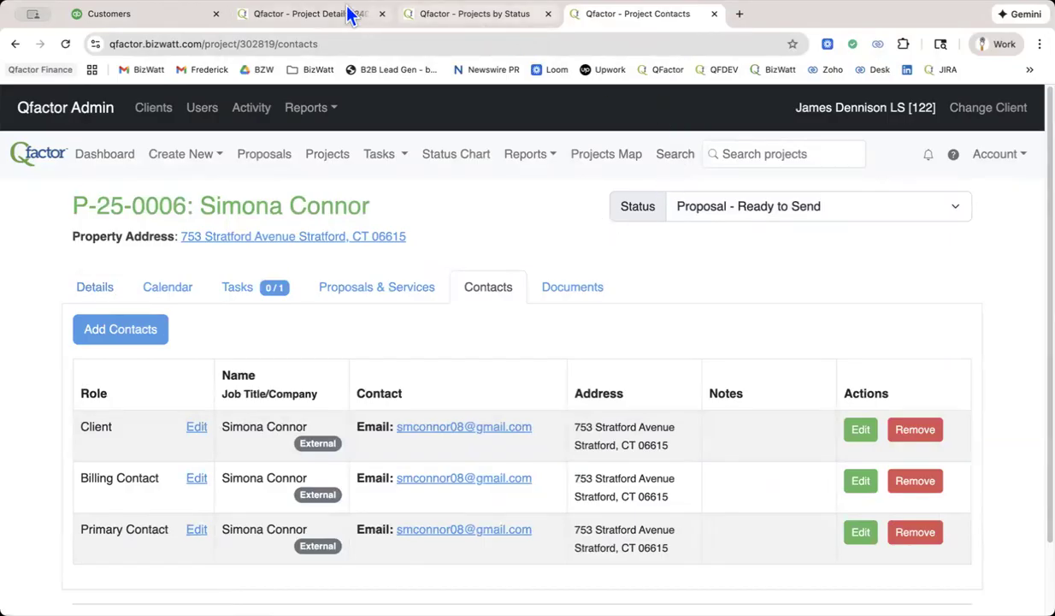
# In QuickBooks, set the new customer's company name to project number 25023, a hyphen and the client's first name.
pyautogui.click(139, 17)
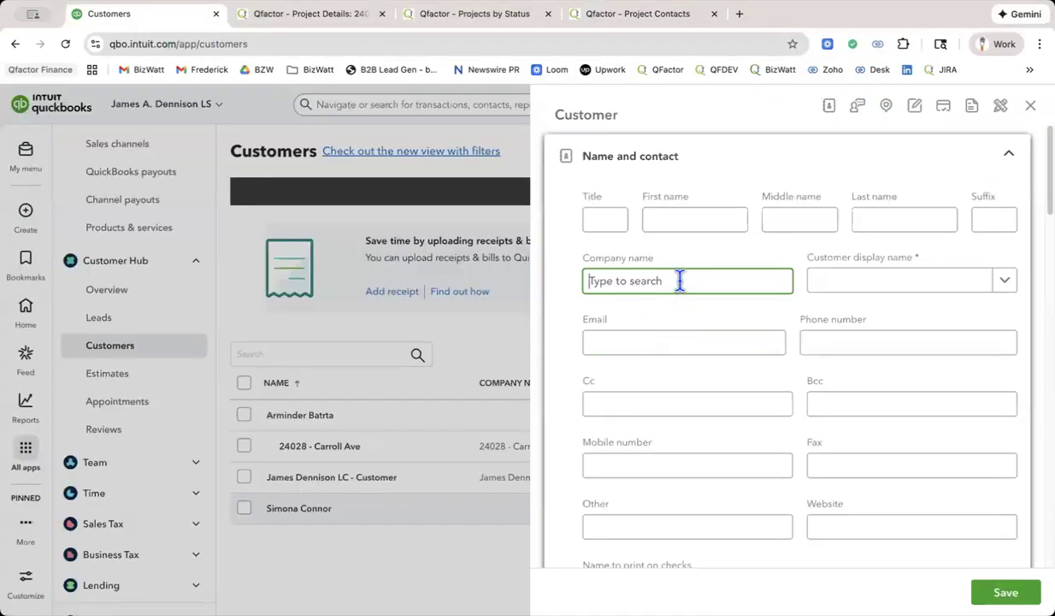
pyautogui.write('25')
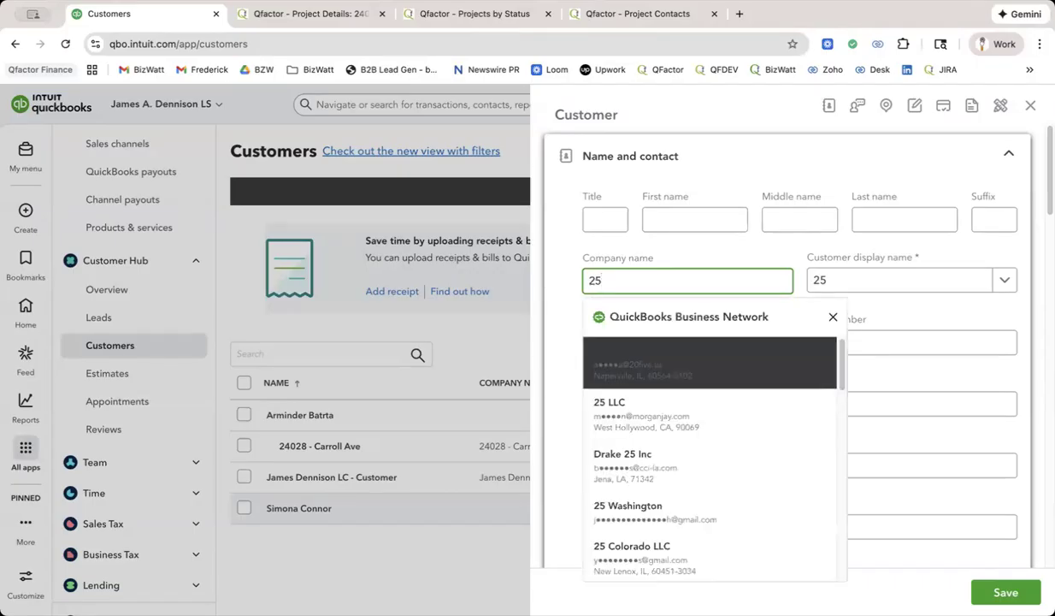
pyautogui.write('0')
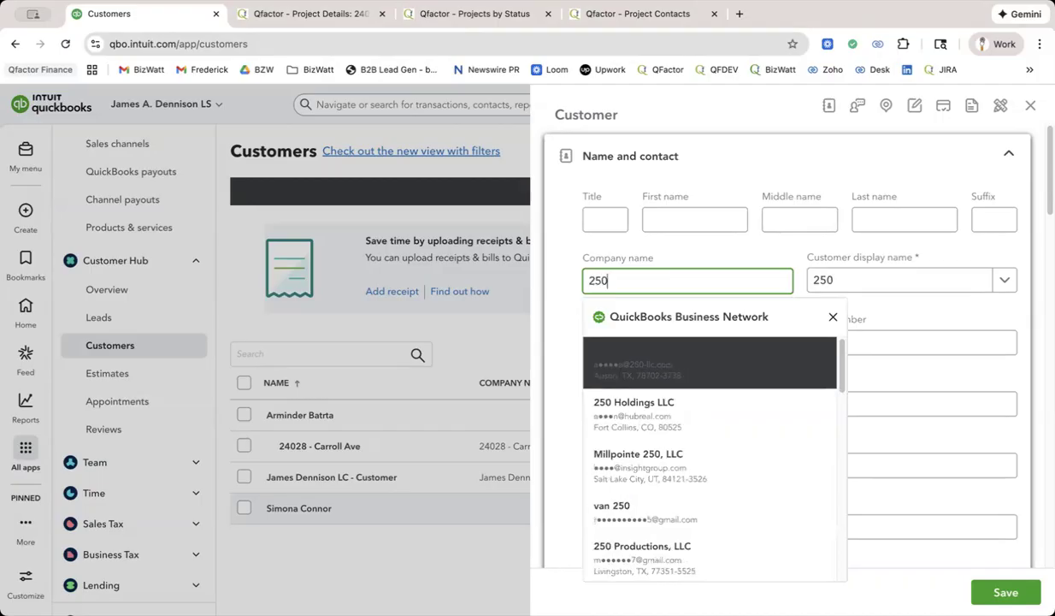
pyautogui.write('234')
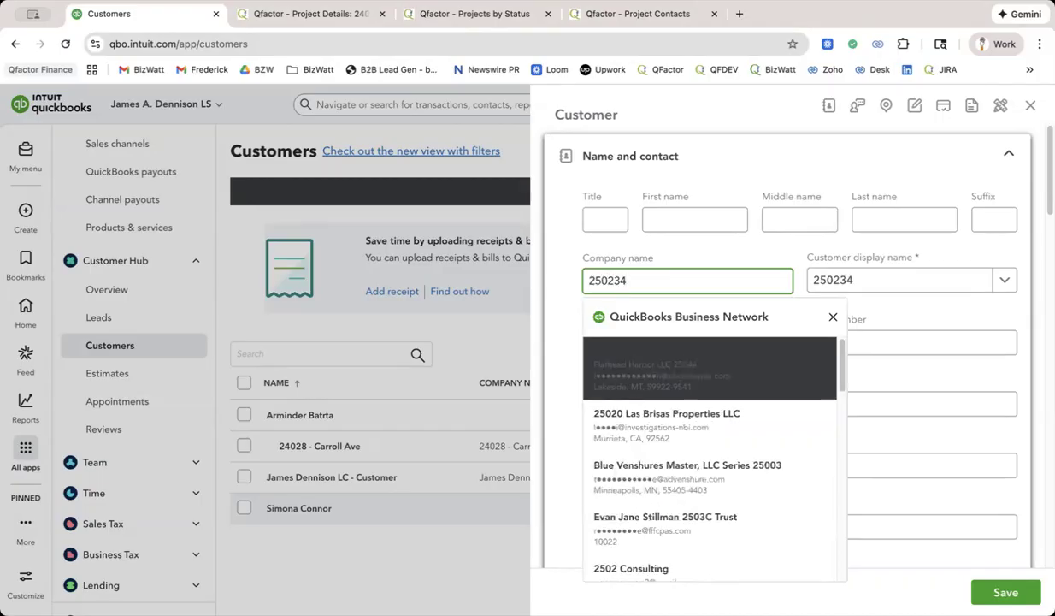
pyautogui.write(' -')
pyautogui.press('BackSpace')
pyautogui.press('BackSpace')
pyautogui.press('BackSpace')
pyautogui.press('BackSpace')
pyautogui.write('-')
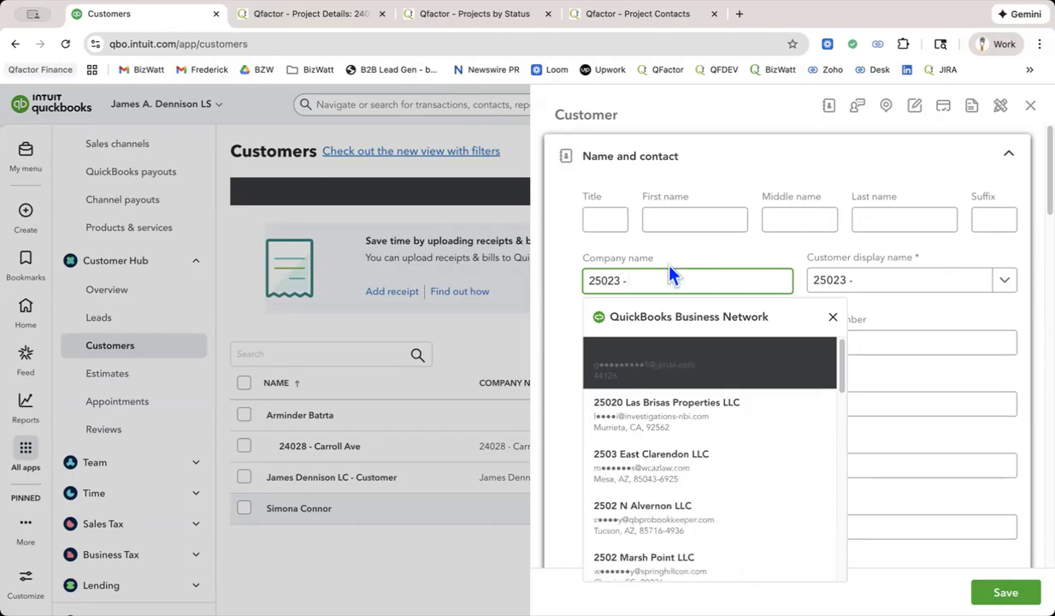
pyautogui.press('capslock')
pyautogui.write('Simona')
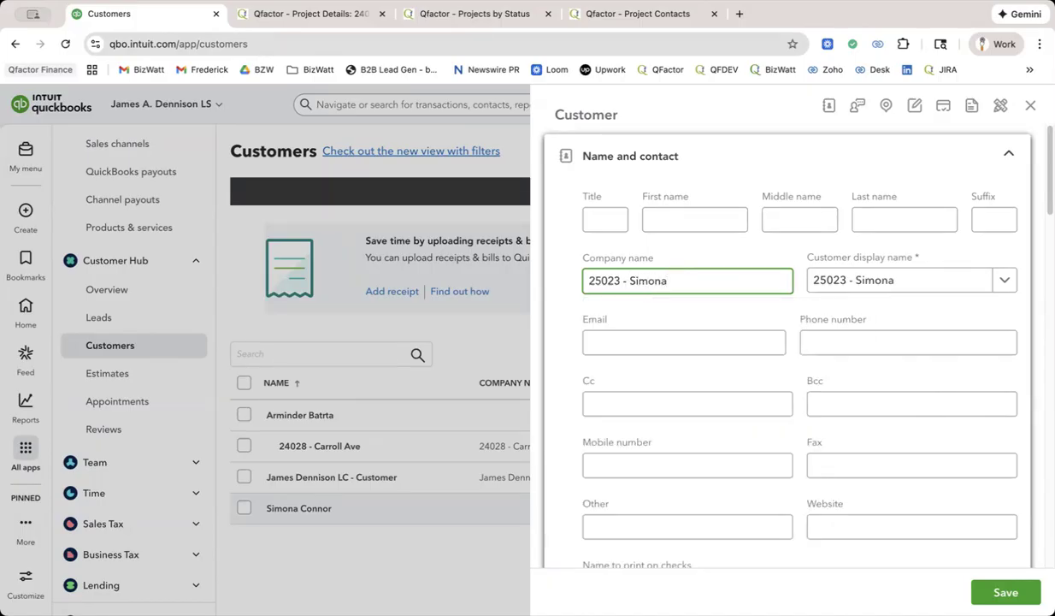
# Mark the customer as a sub-customer and choose the client's existing customer record as its parent.
pyautogui.scroll(-3, 787, 342)
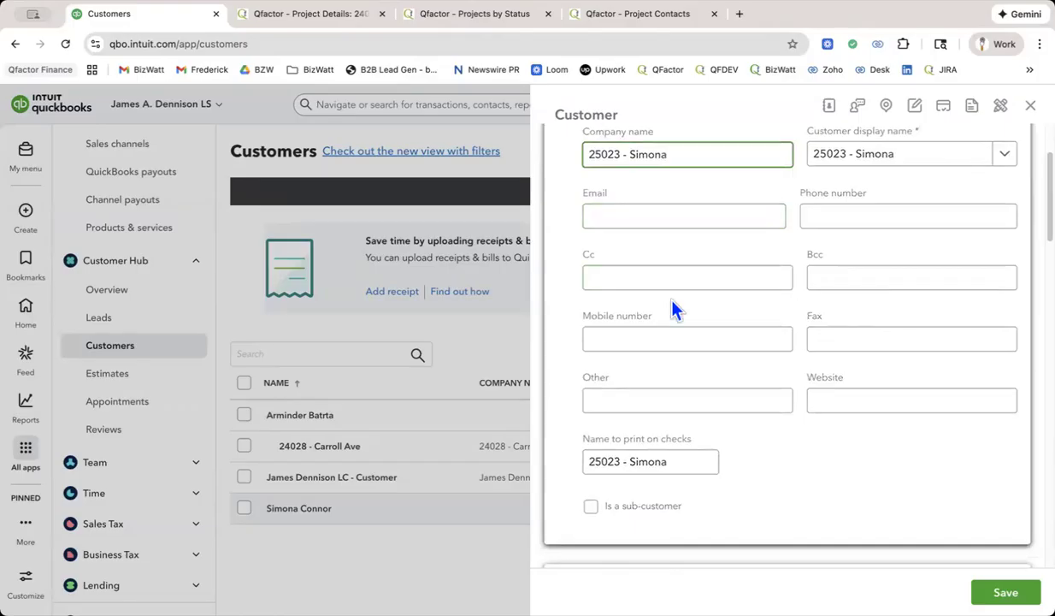
pyautogui.click(730, 333)
pyautogui.scroll(-3, 731, 332)
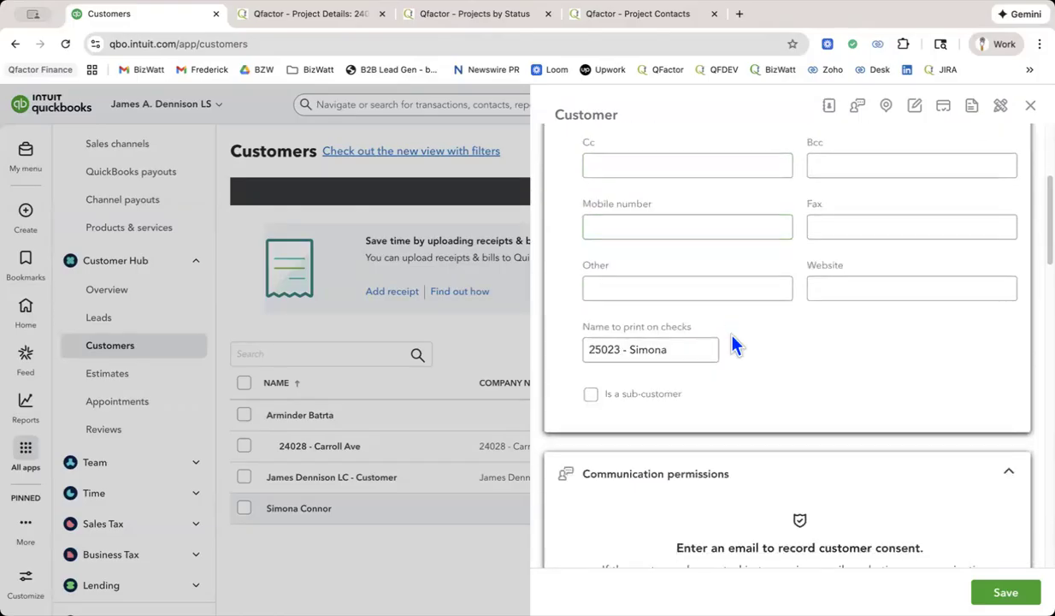
pyautogui.scroll(-1, 796, 339)
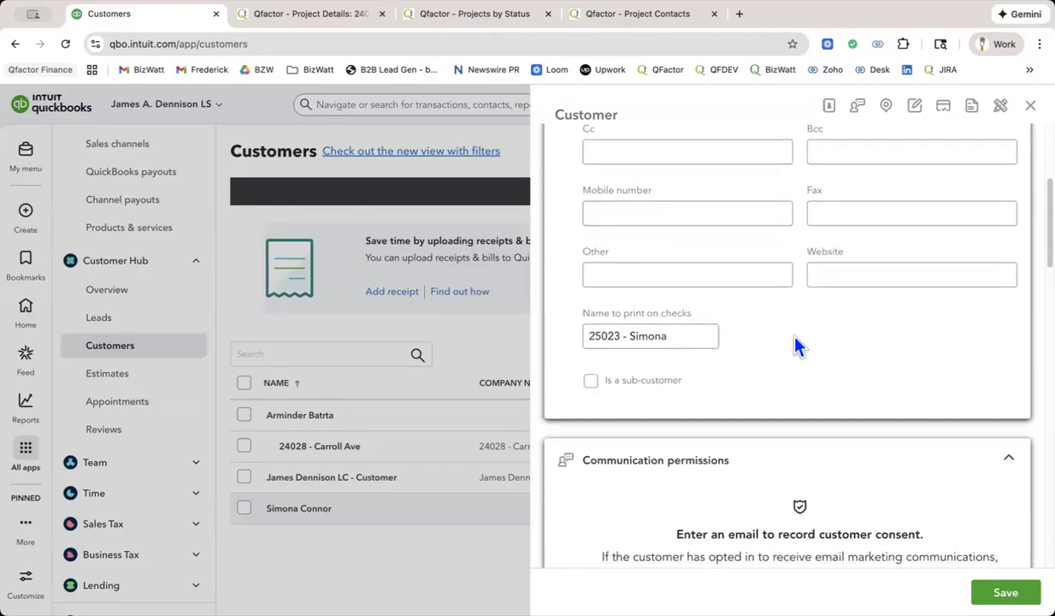
pyautogui.click(591, 380)
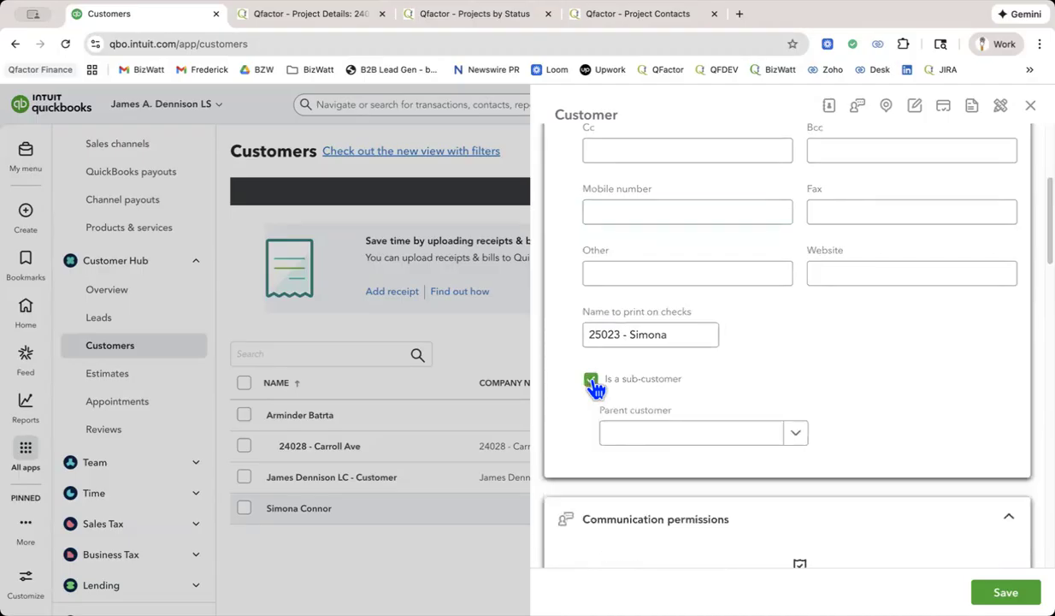
pyautogui.click(667, 441)
pyautogui.write('Sim')
pyautogui.click(674, 464)
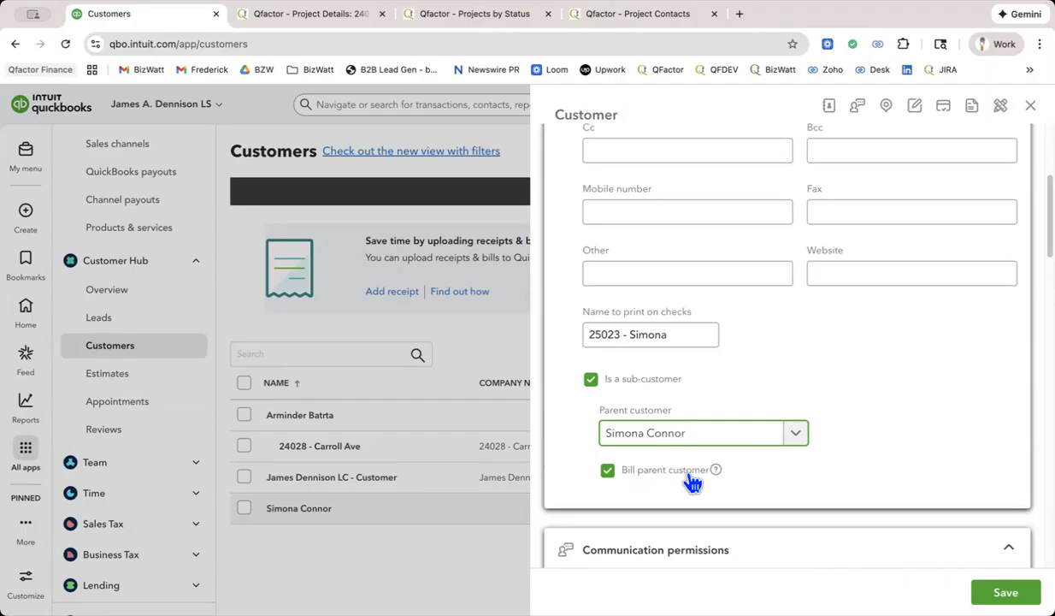
# Review the sub-customer's parent billing option, email, communication permissions, billing and shipping address, and name entries.
pyautogui.scroll(-3, 693, 482)
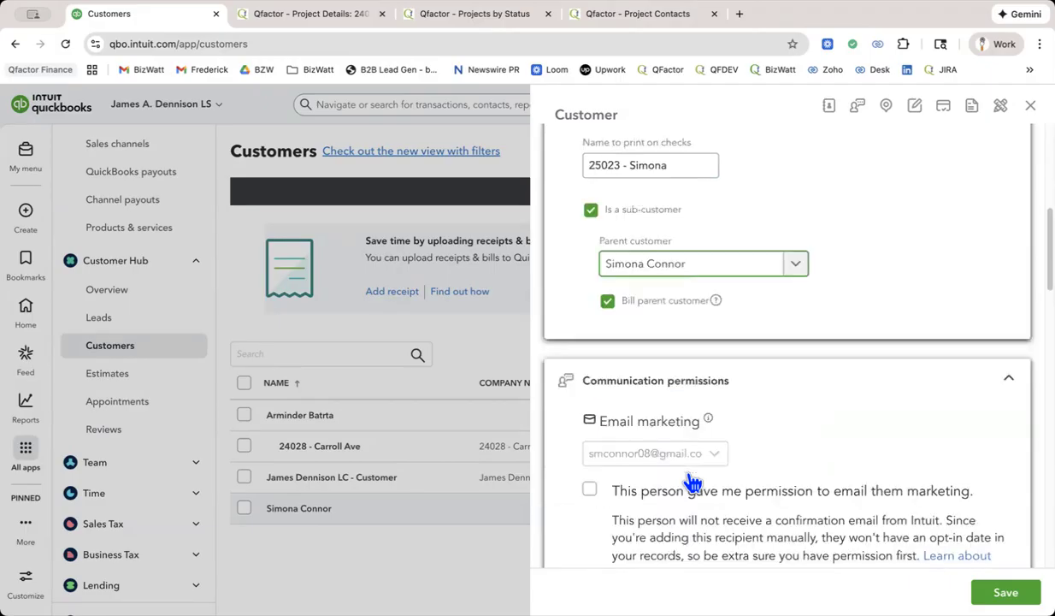
pyautogui.scroll(-4, 693, 482)
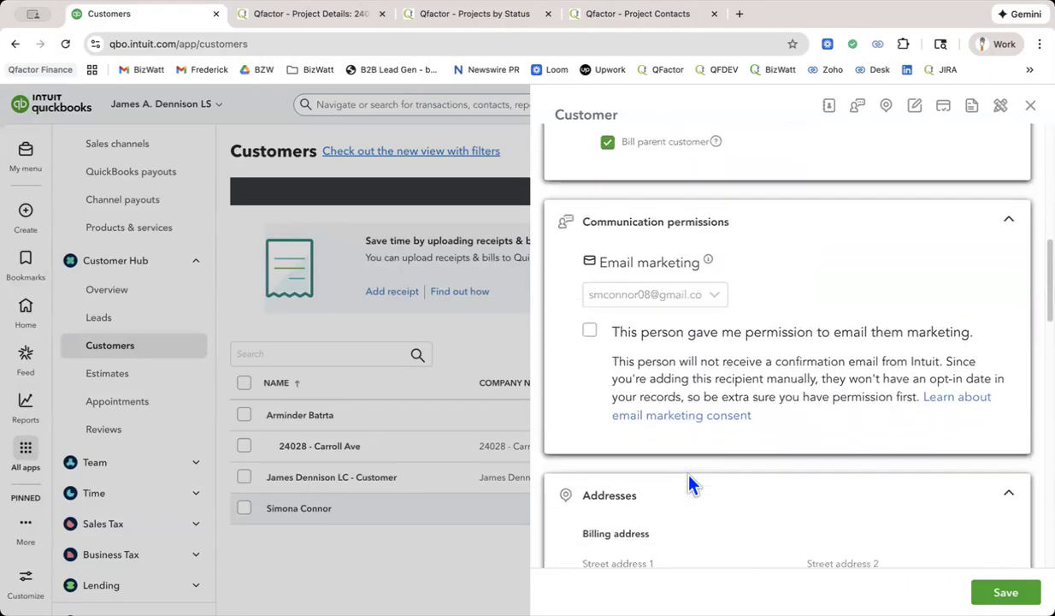
pyautogui.scroll(-2, 690, 479)
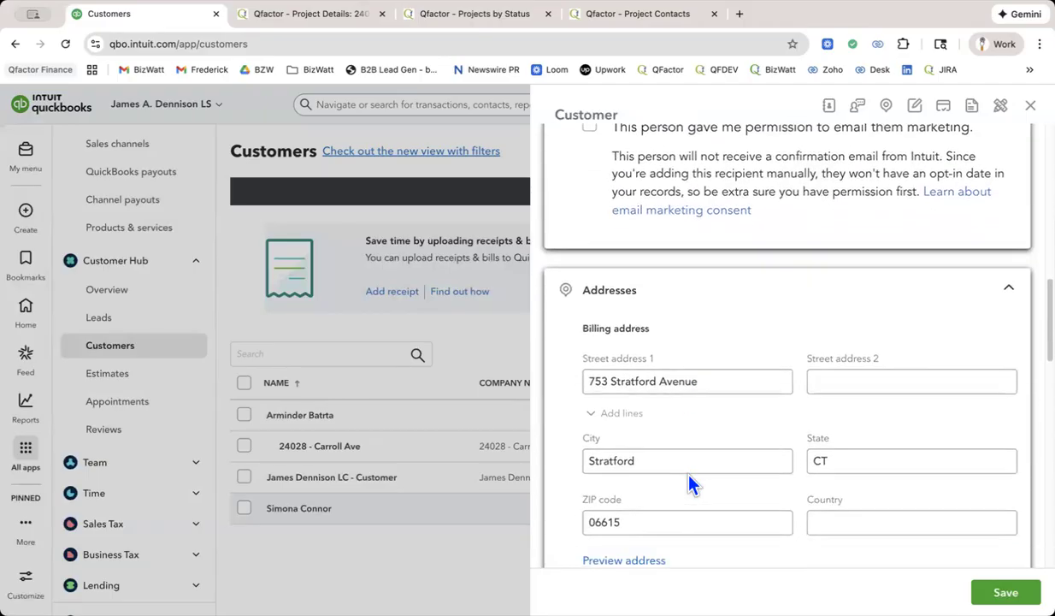
pyautogui.scroll(-2, 748, 436)
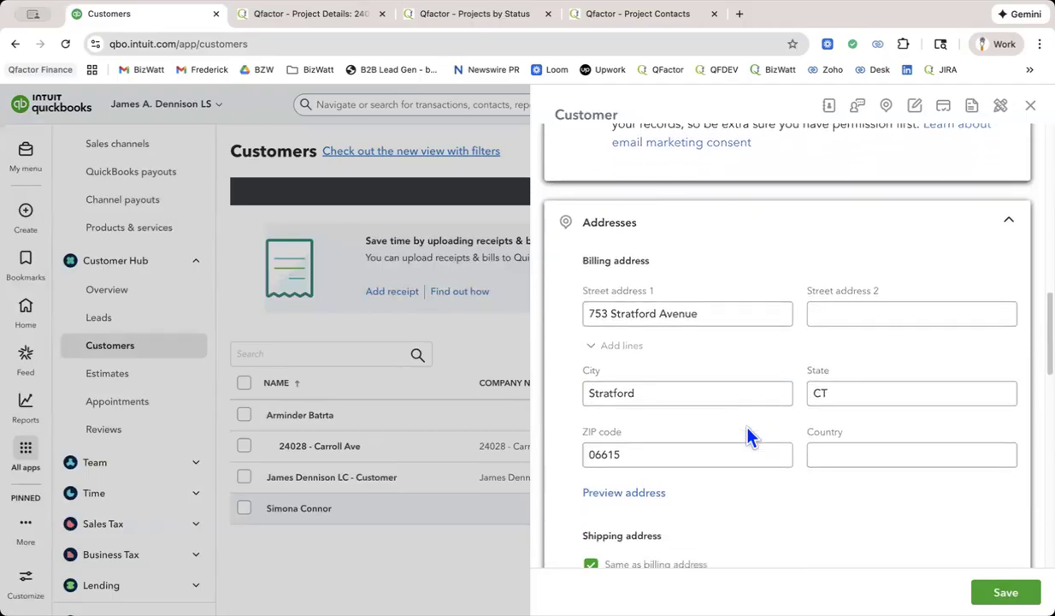
pyautogui.scroll(-2, 748, 437)
pyautogui.scroll(-8, 748, 436)
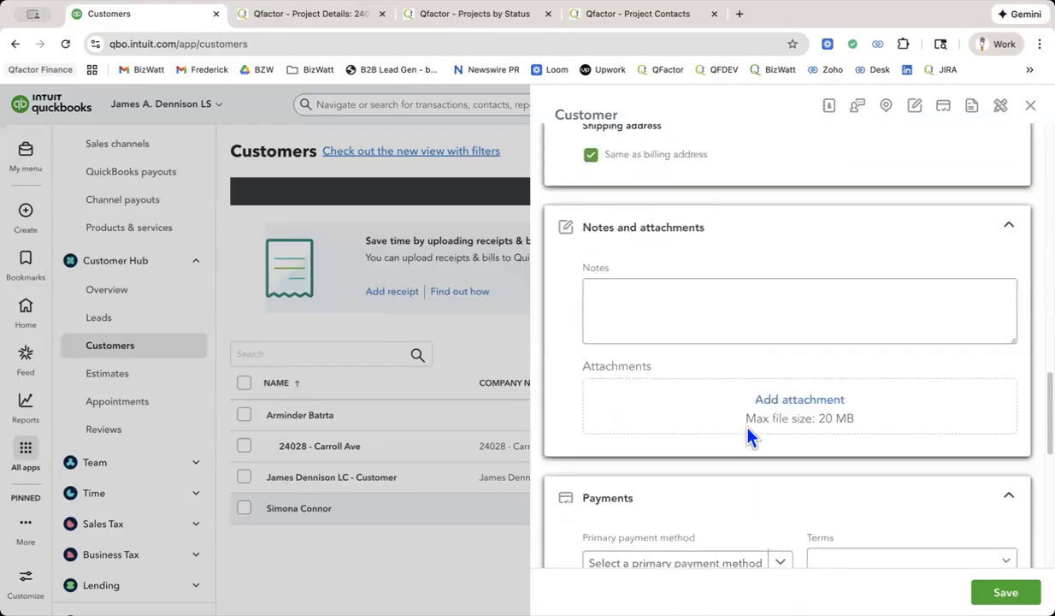
pyautogui.scroll(12, 748, 436)
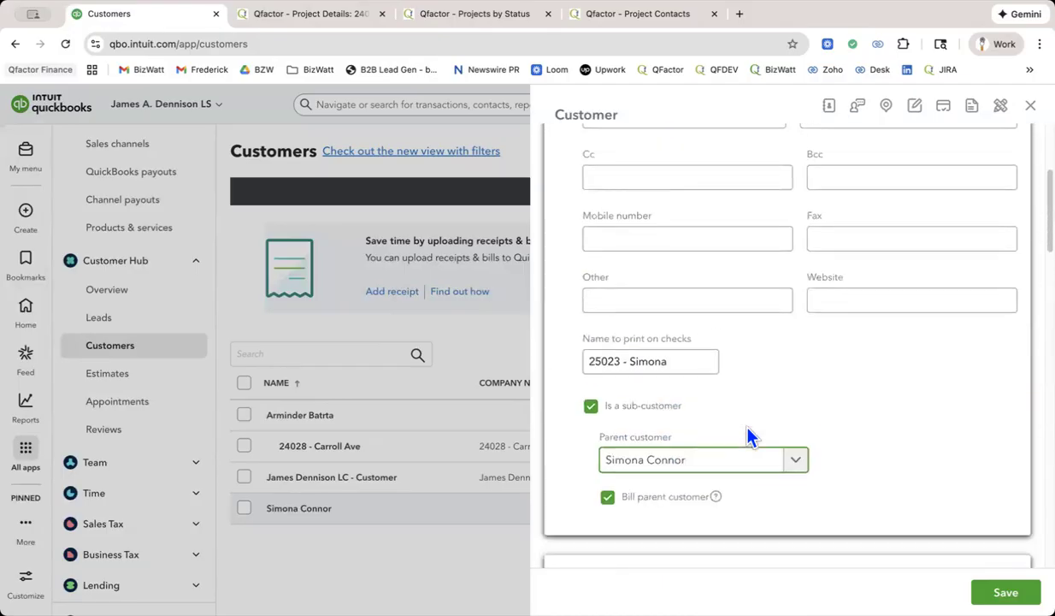
pyautogui.scroll(5, 749, 436)
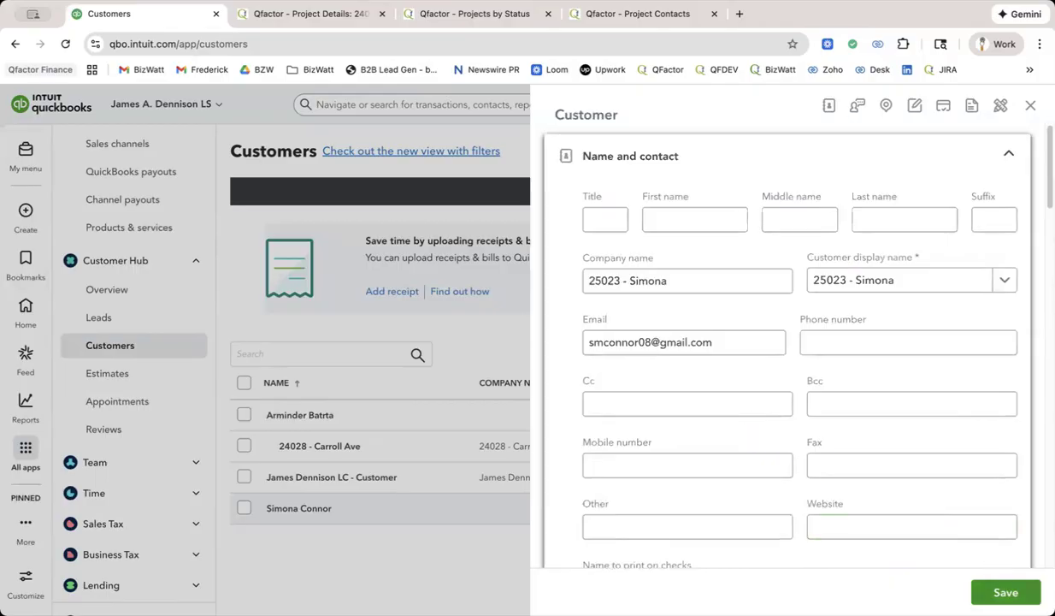
# Save the sub-customer and start another new customer from the Customers list.
pyautogui.click(1006, 592)
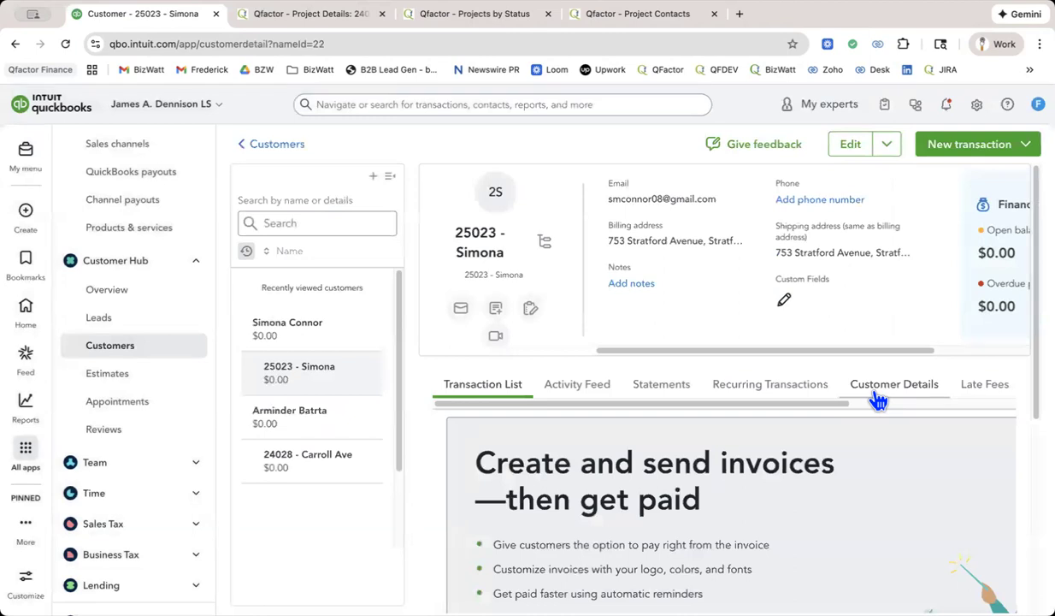
pyautogui.click(277, 144)
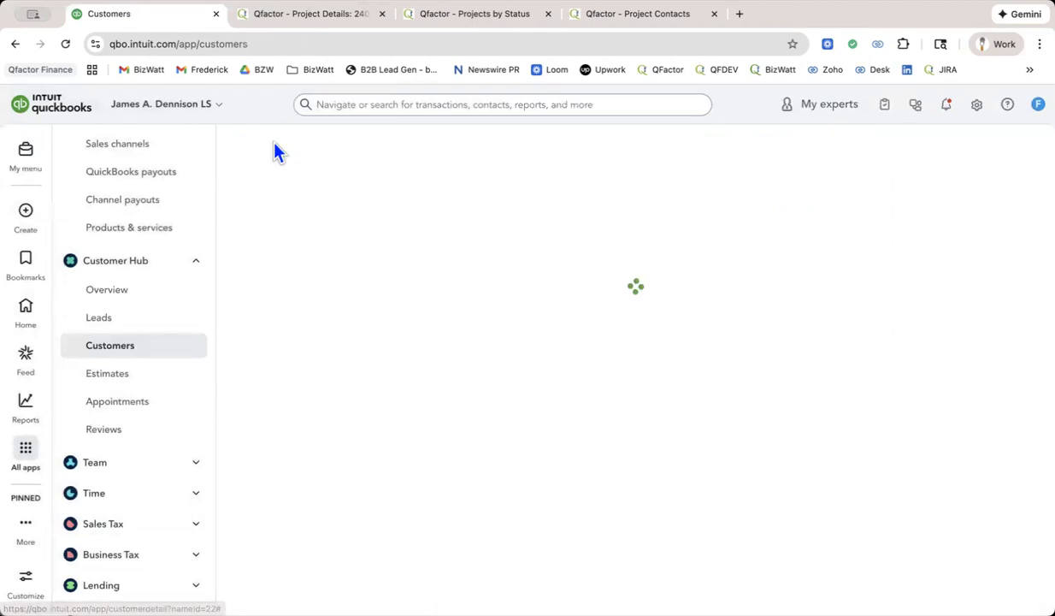
pyautogui.scroll(-2, 566, 241)
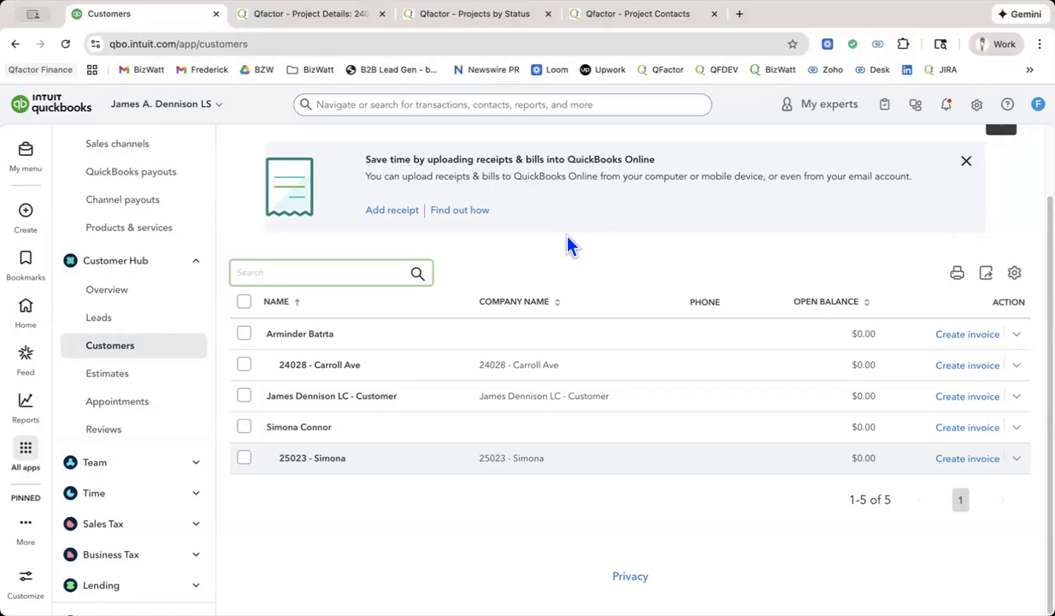
pyautogui.scroll(2, 666, 294)
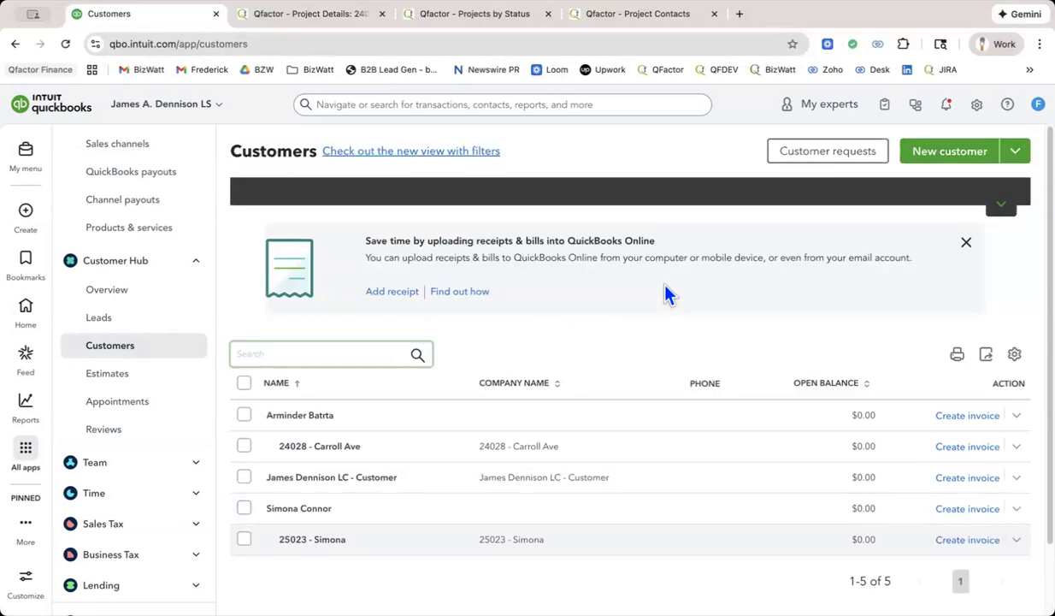
pyautogui.click(940, 162)
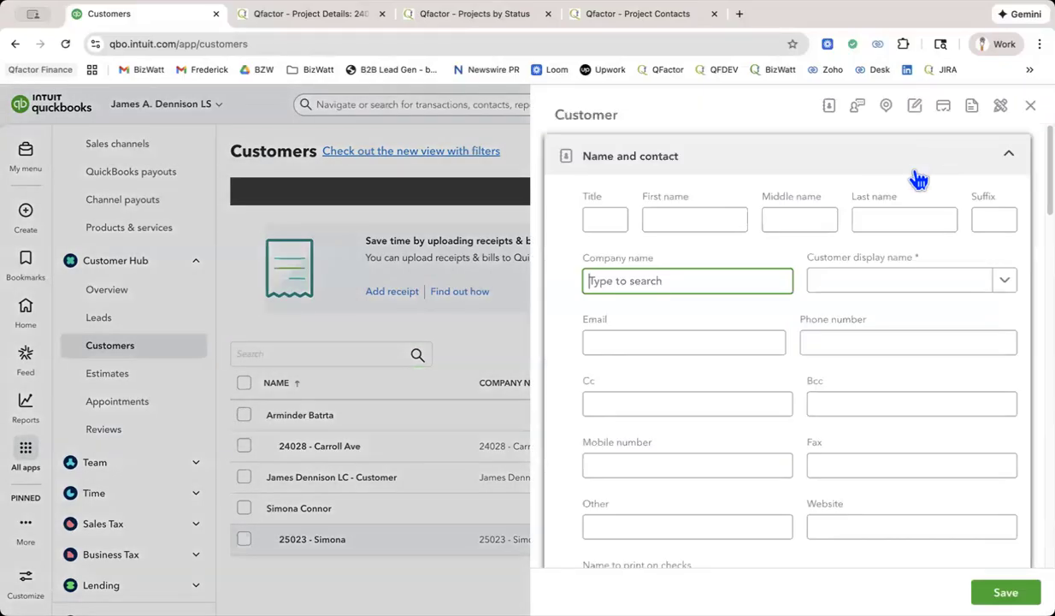
# Look up Yale University as the company name and pick its New Haven, CT entry from the QuickBooks Business Network suggestions.
pyautogui.write('Yal')
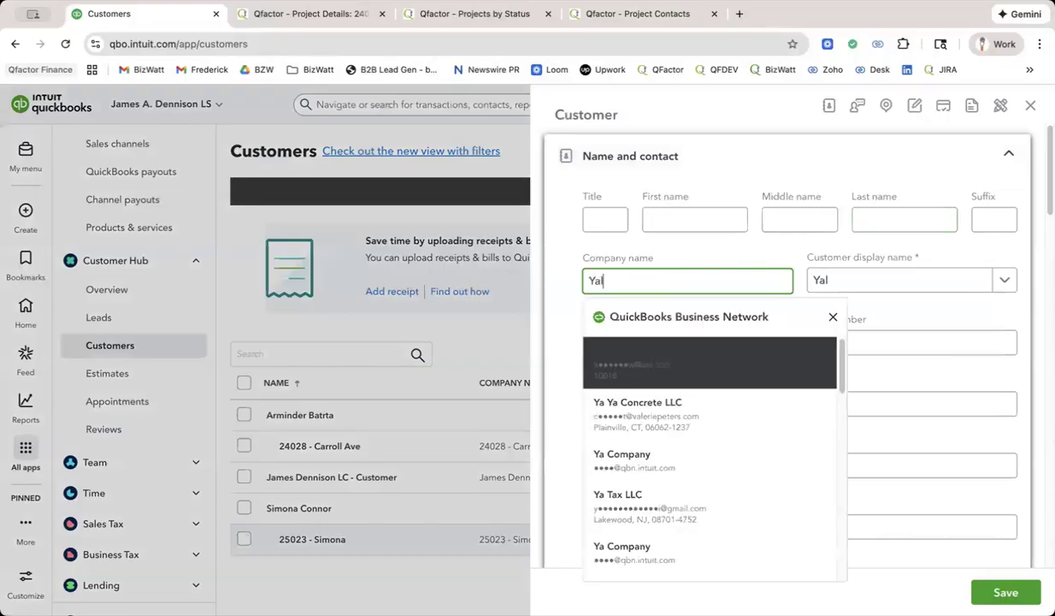
pyautogui.write('e Univ')
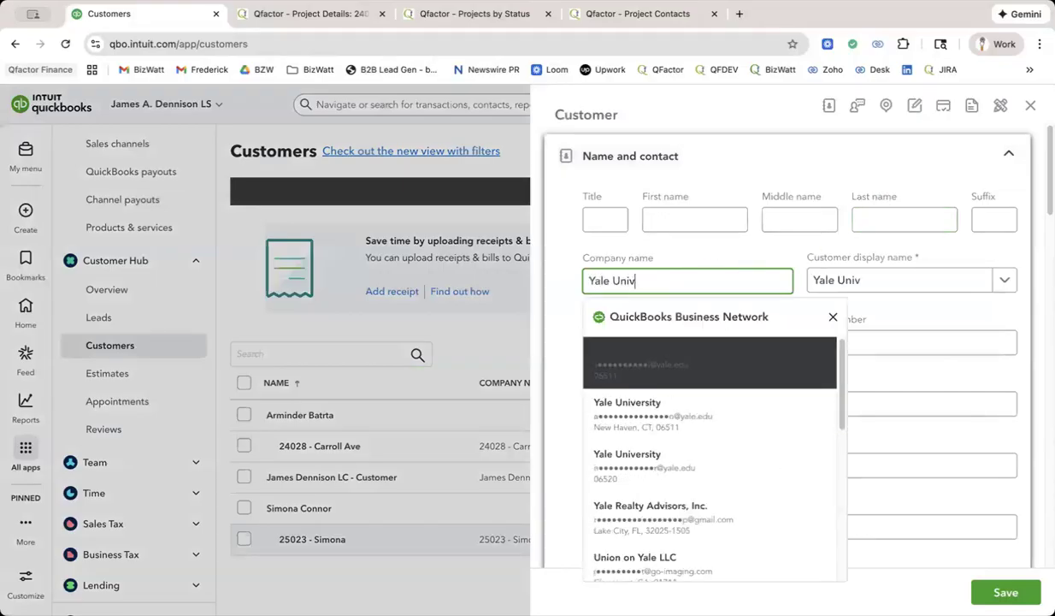
pyautogui.write('eersity')
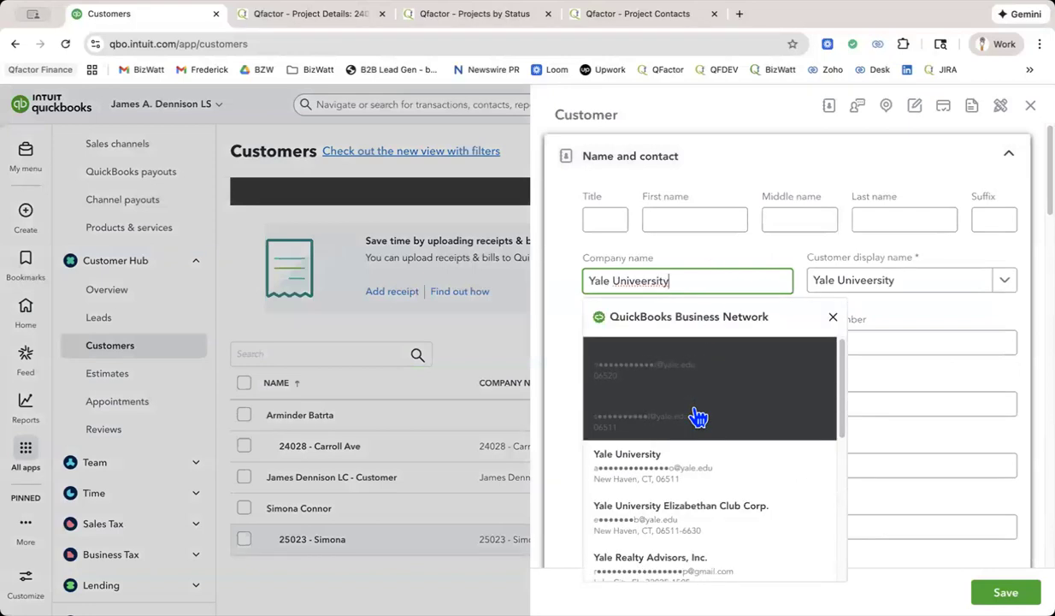
pyautogui.click(692, 485)
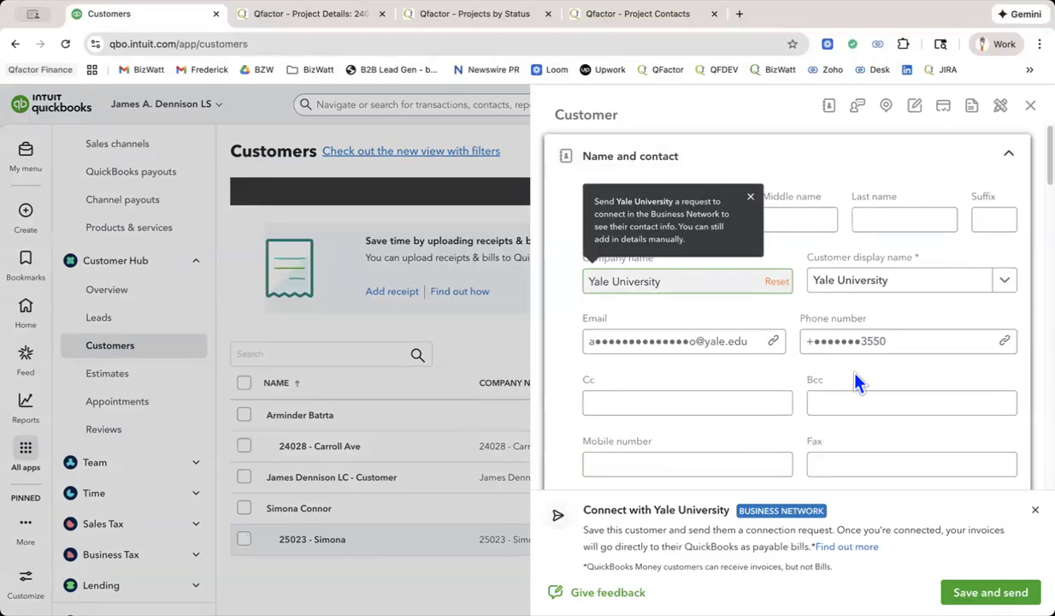
# Check the auto-filled Yale University details and decline the Business Network connection, removing the auto-filled contact information.
pyautogui.scroll(-15, 862, 383)
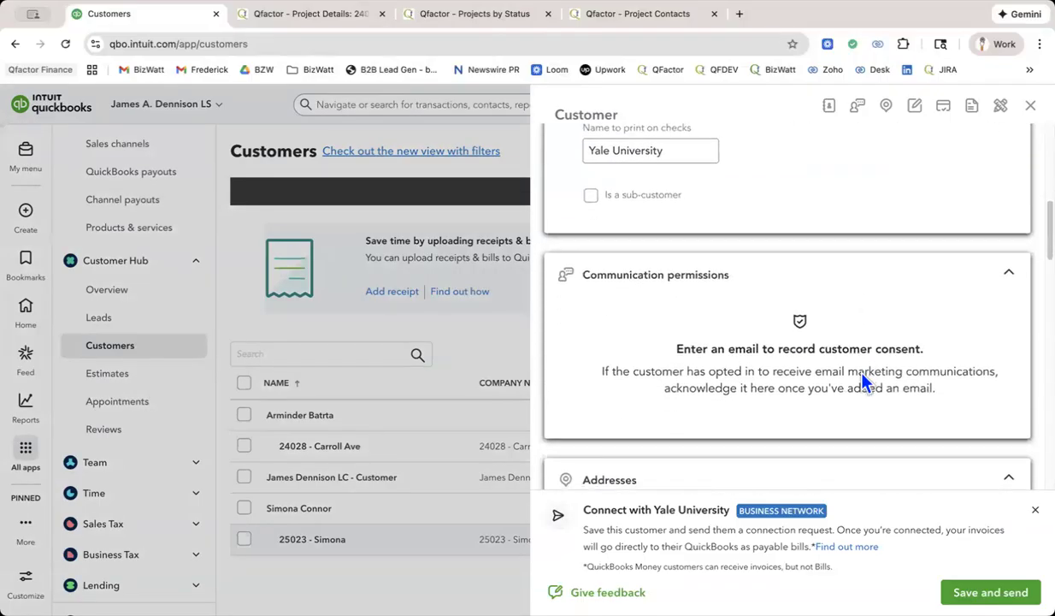
pyautogui.scroll(15, 862, 383)
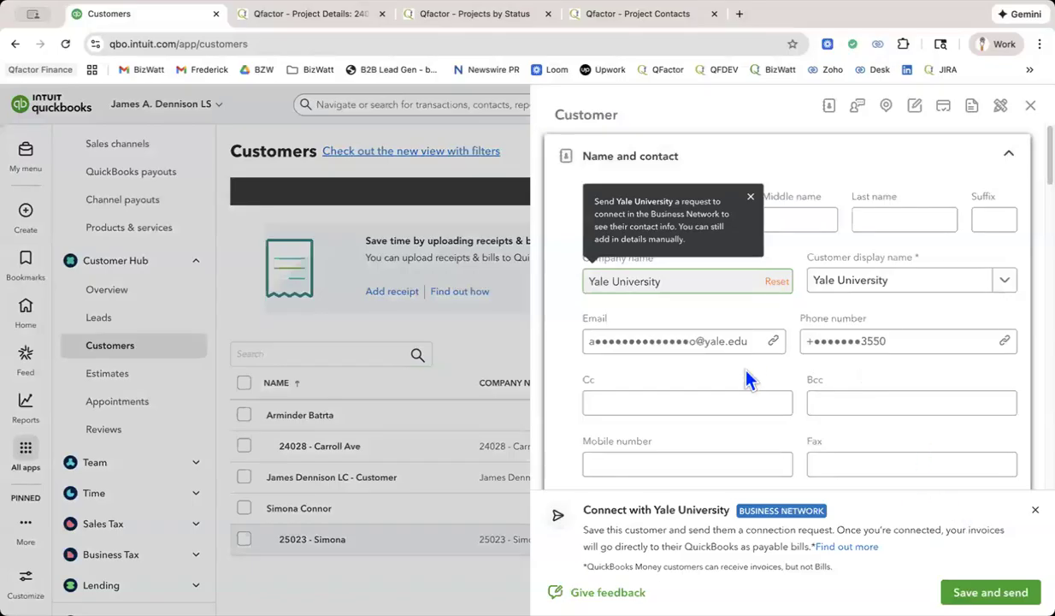
pyautogui.click(722, 341)
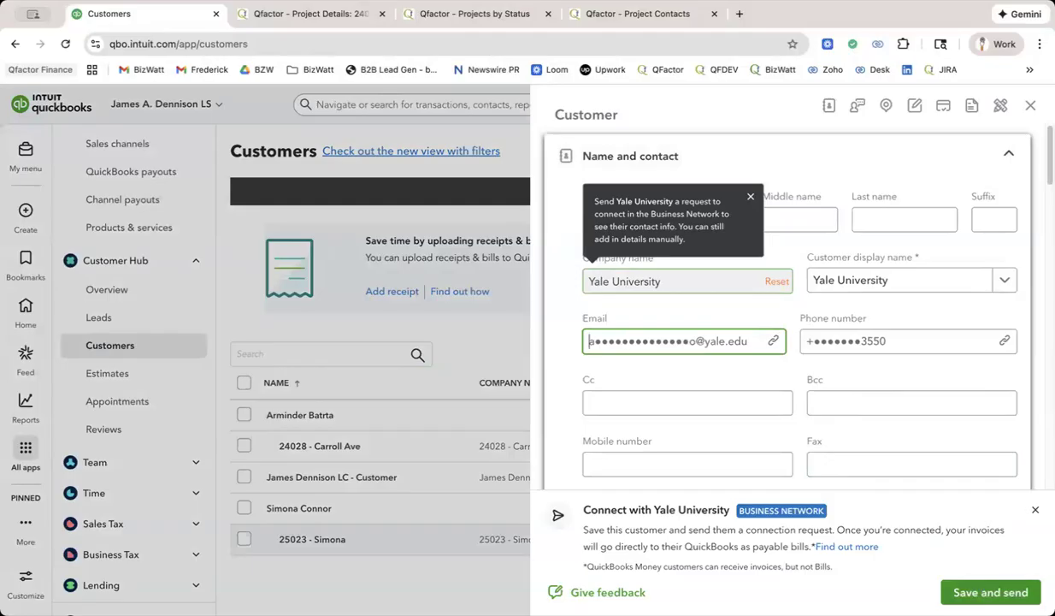
pyautogui.scroll(-3, 959, 434)
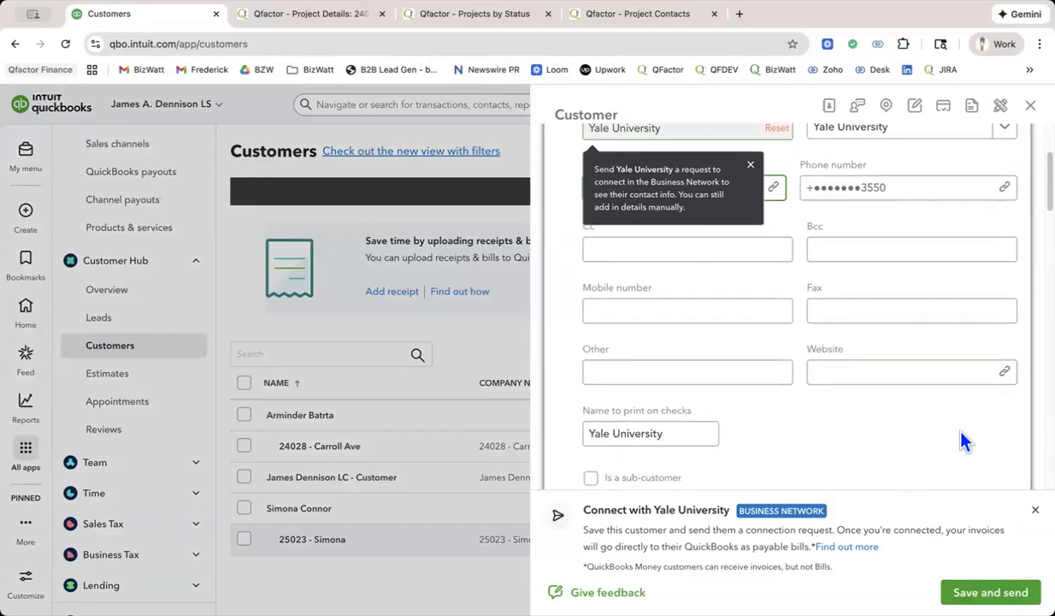
pyautogui.scroll(3, 960, 434)
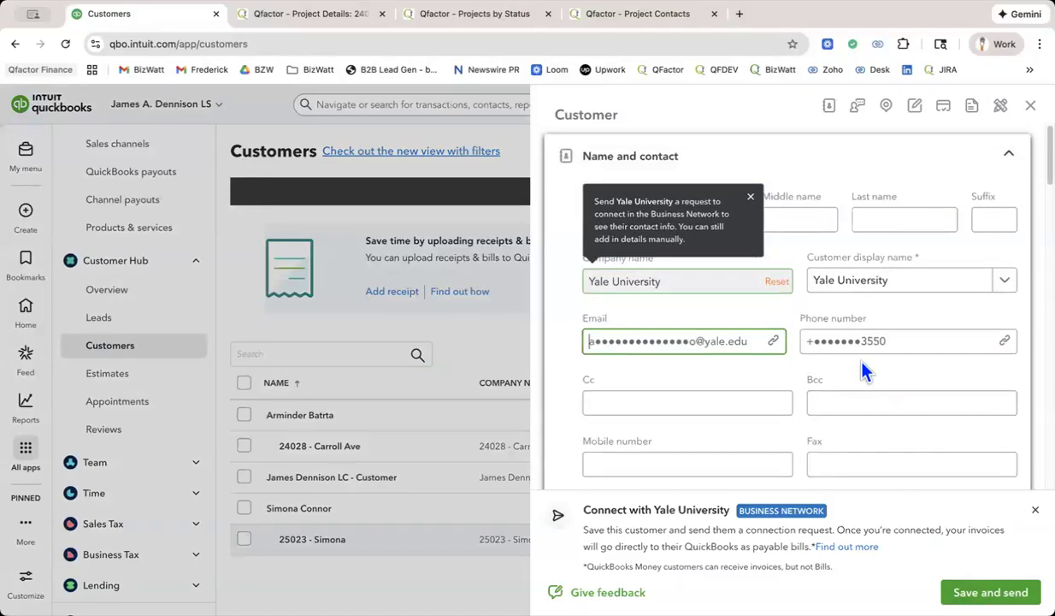
pyautogui.scroll(-10, 864, 369)
pyautogui.click(1035, 510)
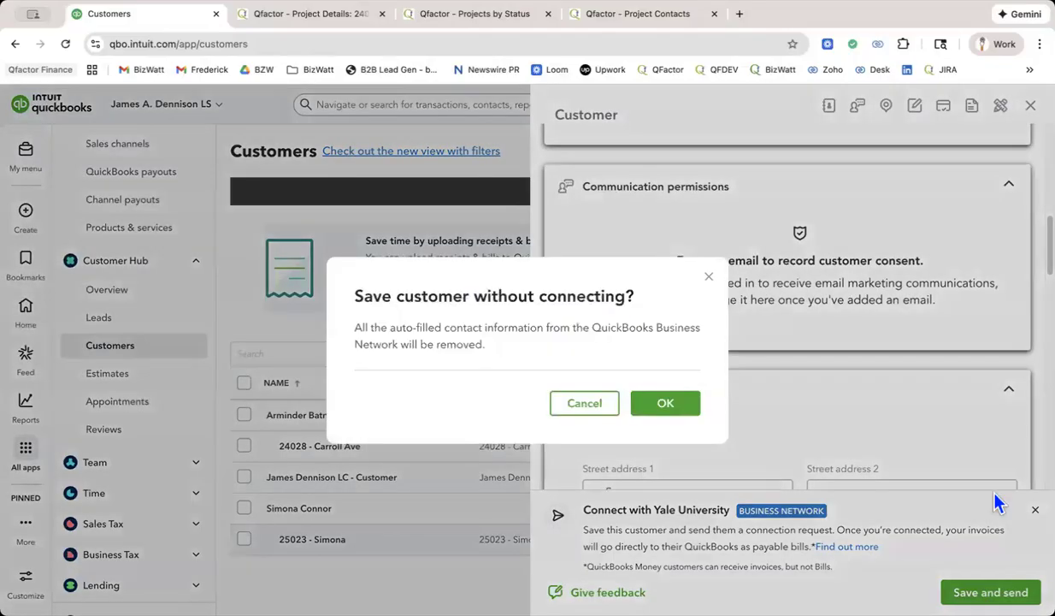
pyautogui.click(671, 406)
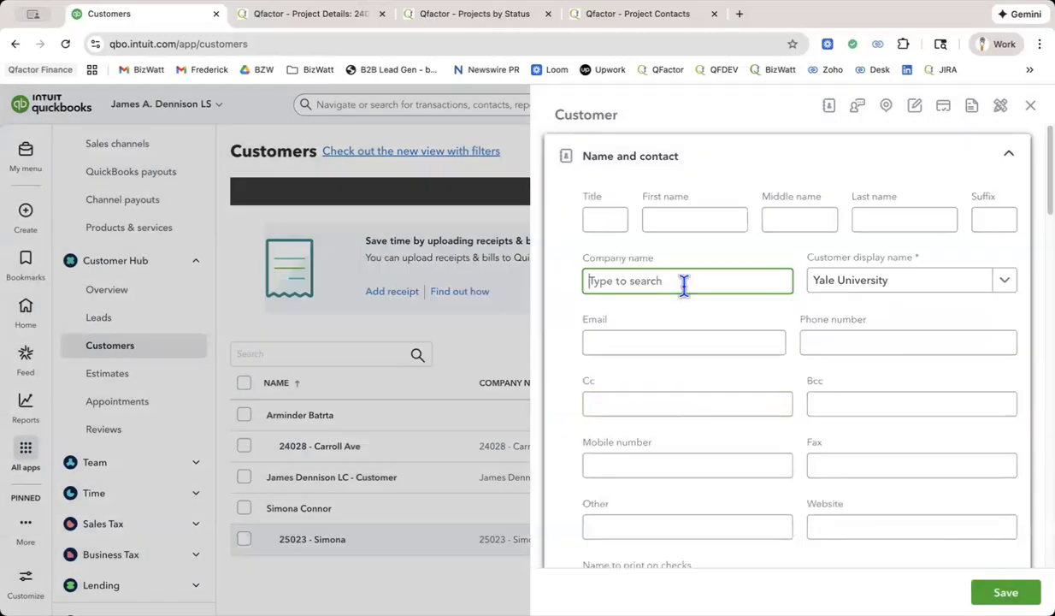
# Enter Yale University as the company name without picking a Business Network suggestion, and save the customer.
pyautogui.write('Yale Univer')
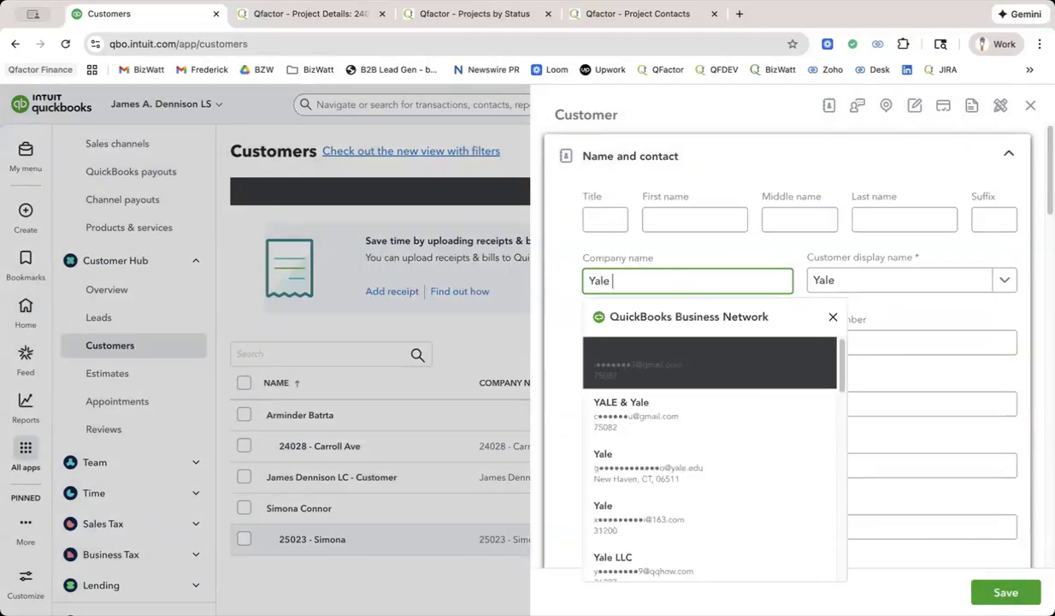
pyautogui.write('sity')
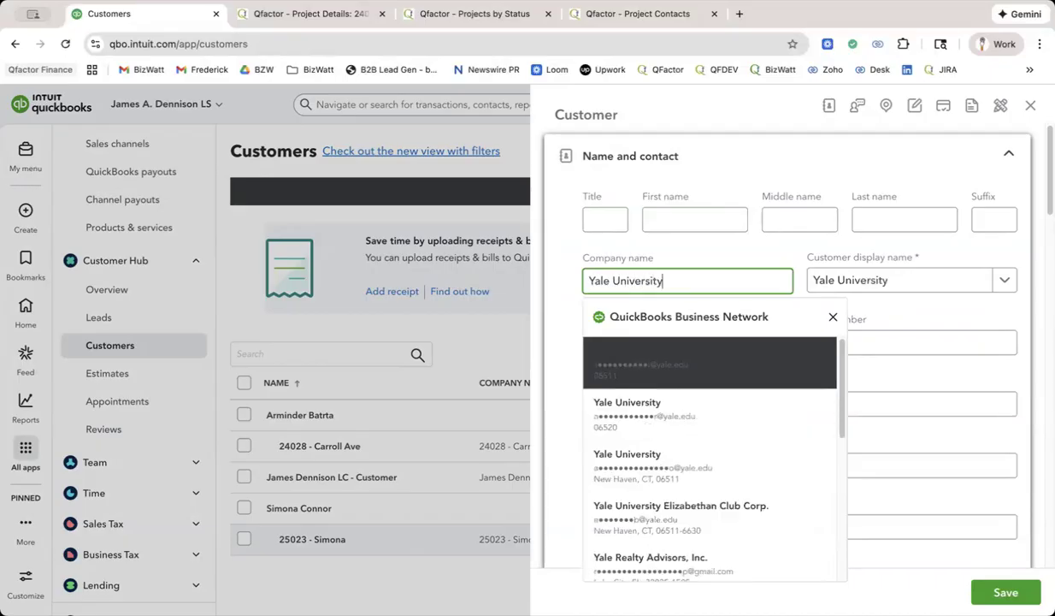
pyautogui.press('Tab')
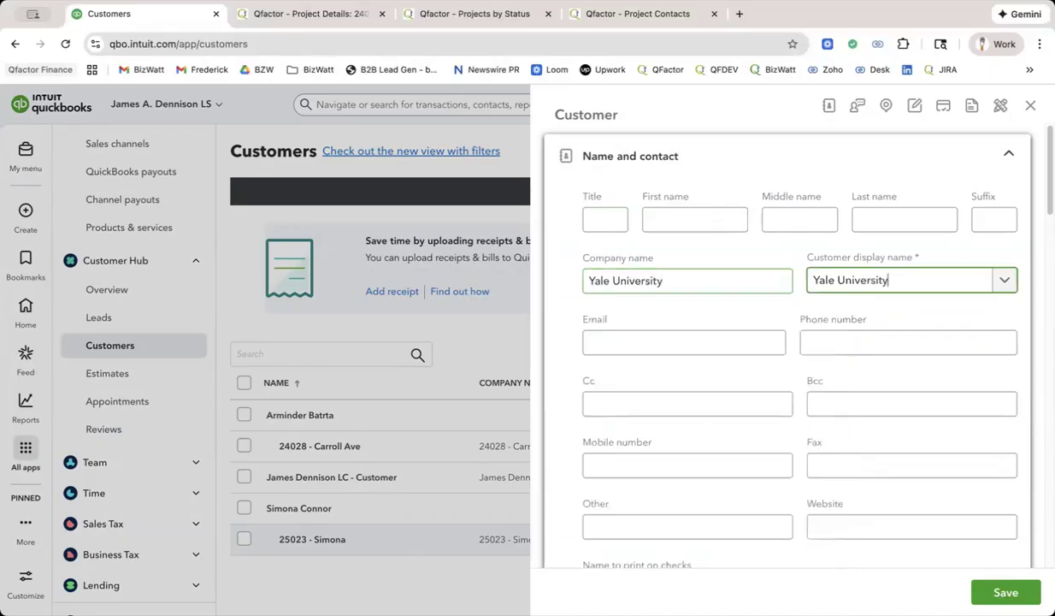
pyautogui.scroll(-8, 761, 351)
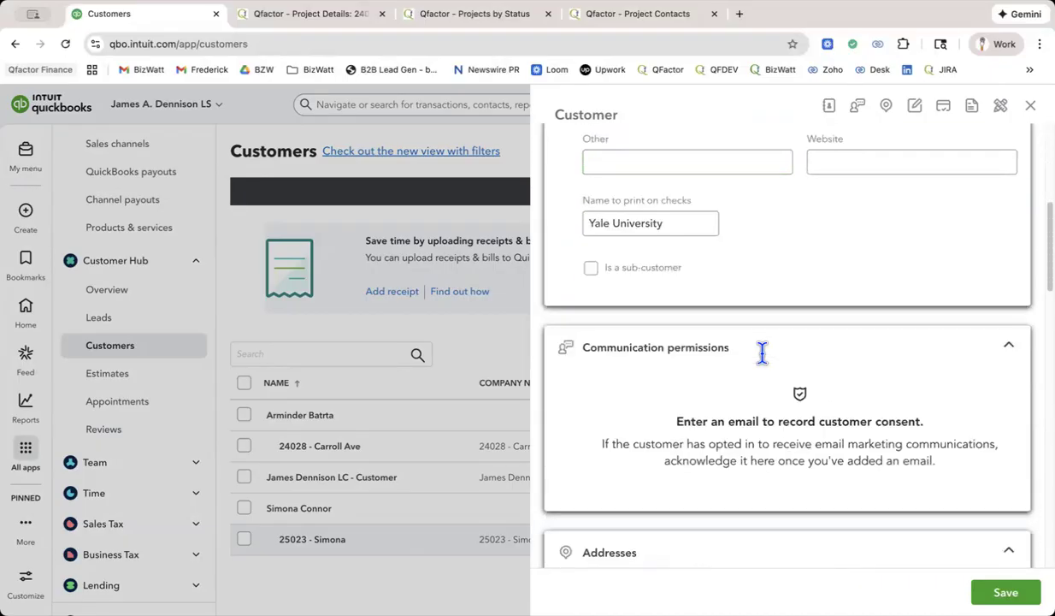
pyautogui.scroll(-1, 762, 351)
pyautogui.click(1006, 592)
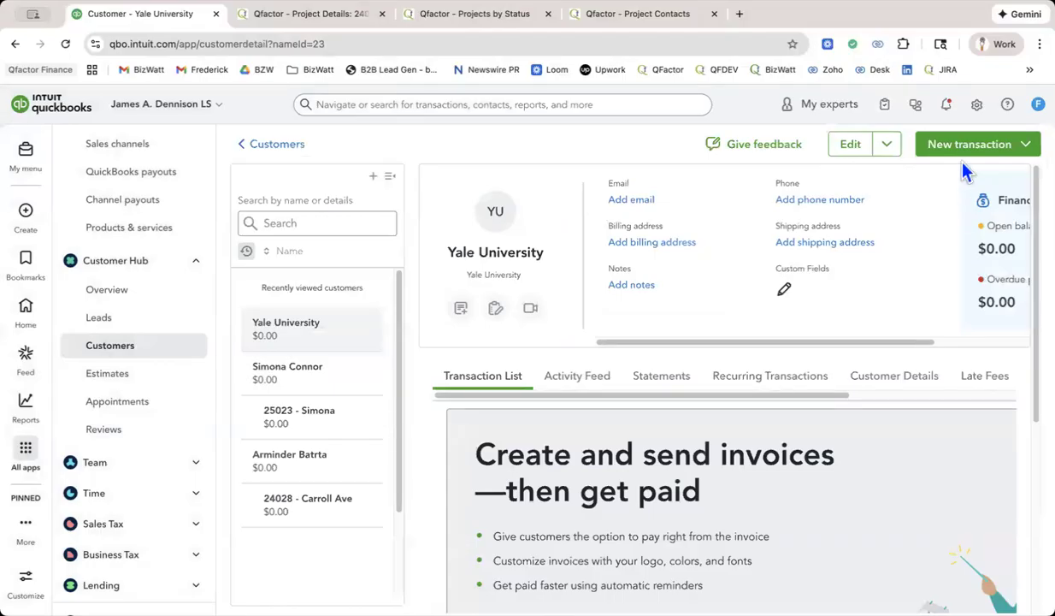
# Return to the Customers list and start a new customer with the company name Westcott and Mapes.
pyautogui.click(259, 143)
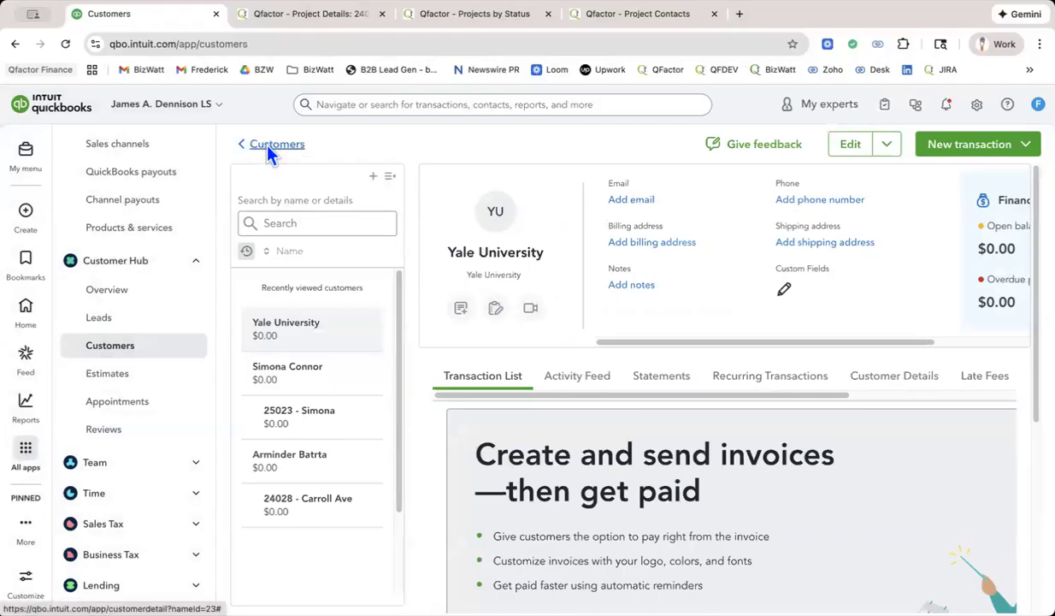
pyautogui.scroll(-3, 265, 143)
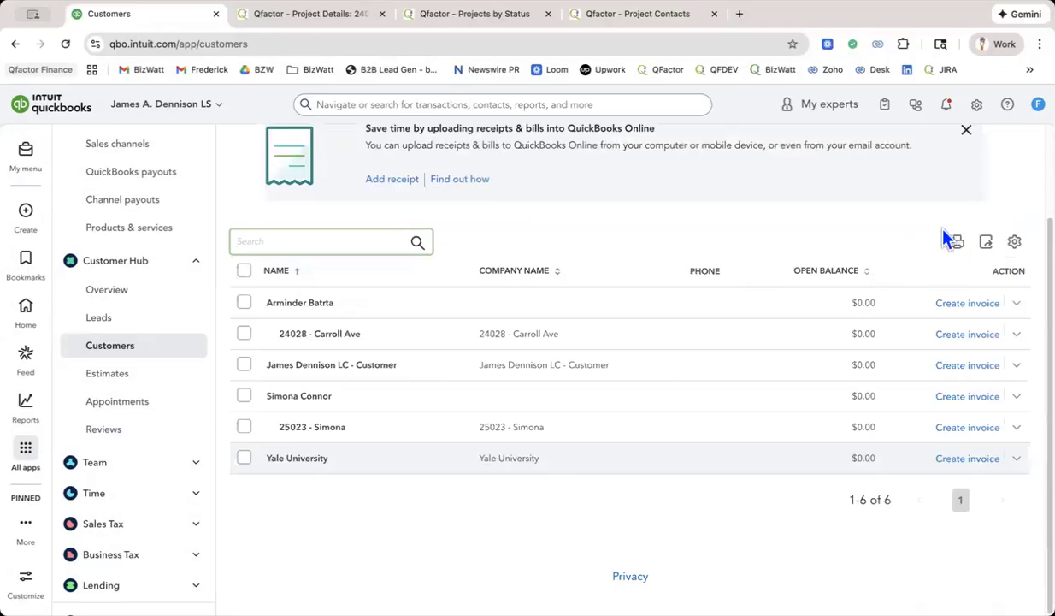
pyautogui.scroll(2, 945, 239)
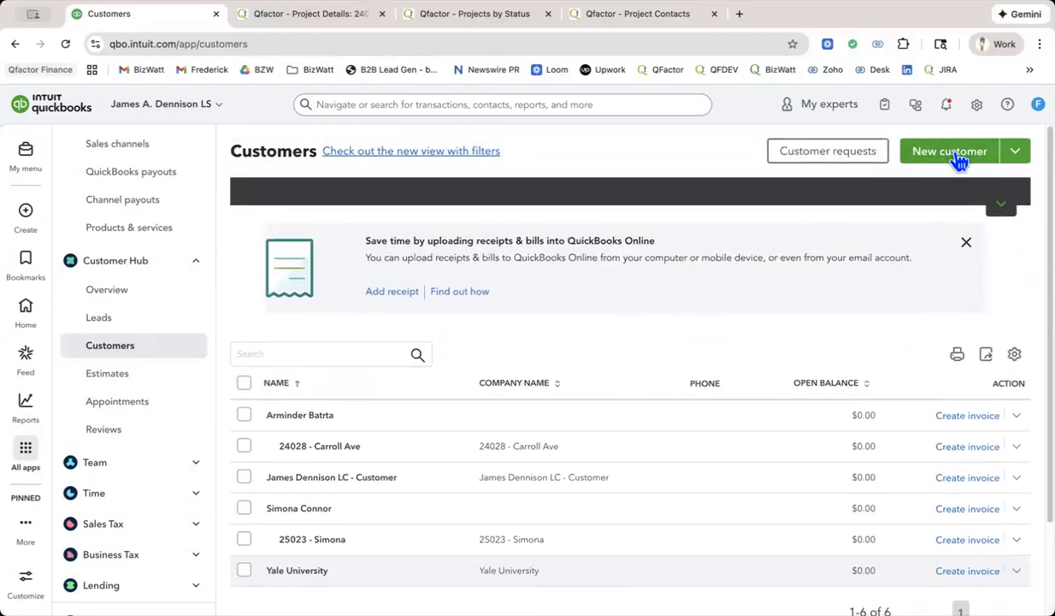
pyautogui.click(956, 156)
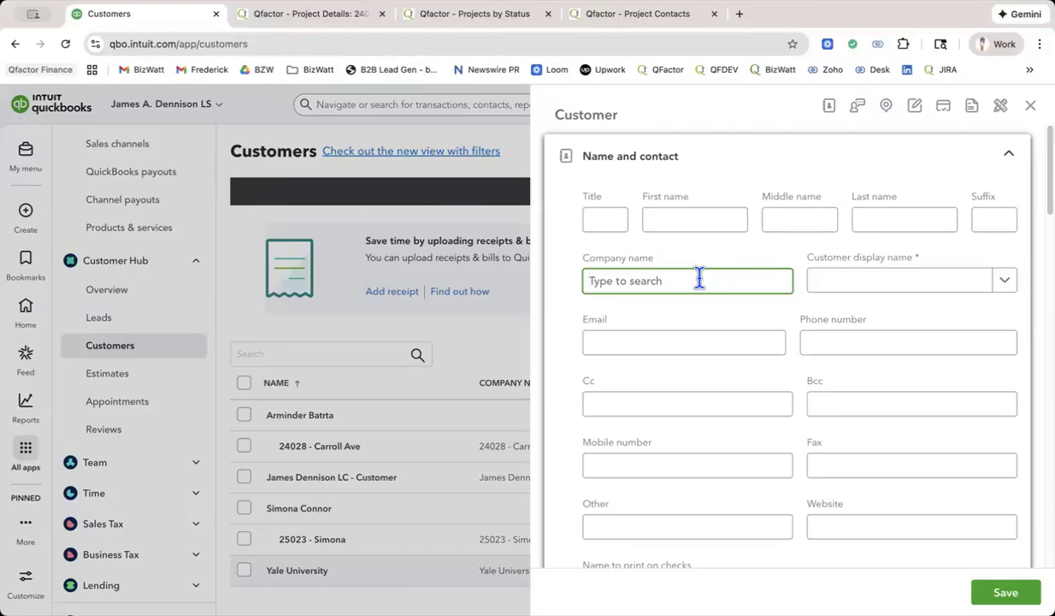
pyautogui.write('Westcott and Mapes')
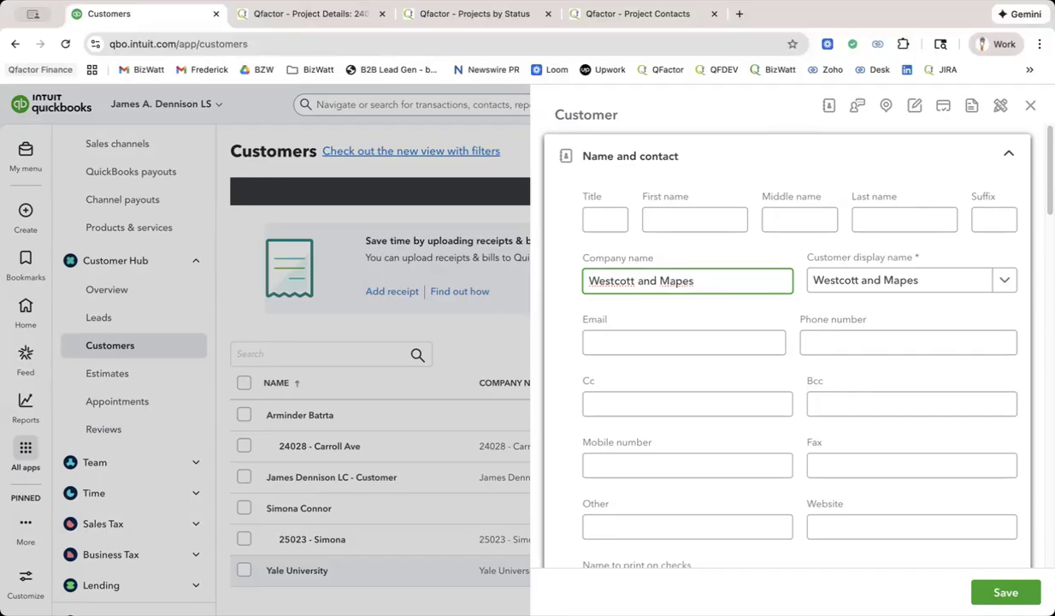
# Make Westcott and Mapes a sub-customer of Yale University and turn off billing to the parent customer.
pyautogui.scroll(-2, 852, 368)
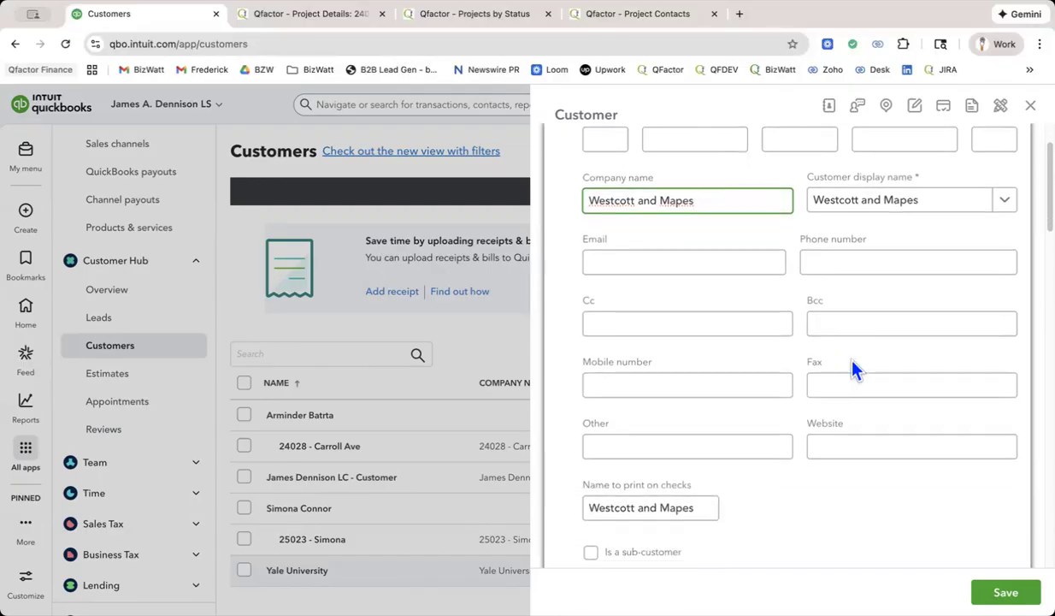
pyautogui.scroll(-2, 852, 367)
pyautogui.scroll(-1, 853, 368)
pyautogui.click(592, 452)
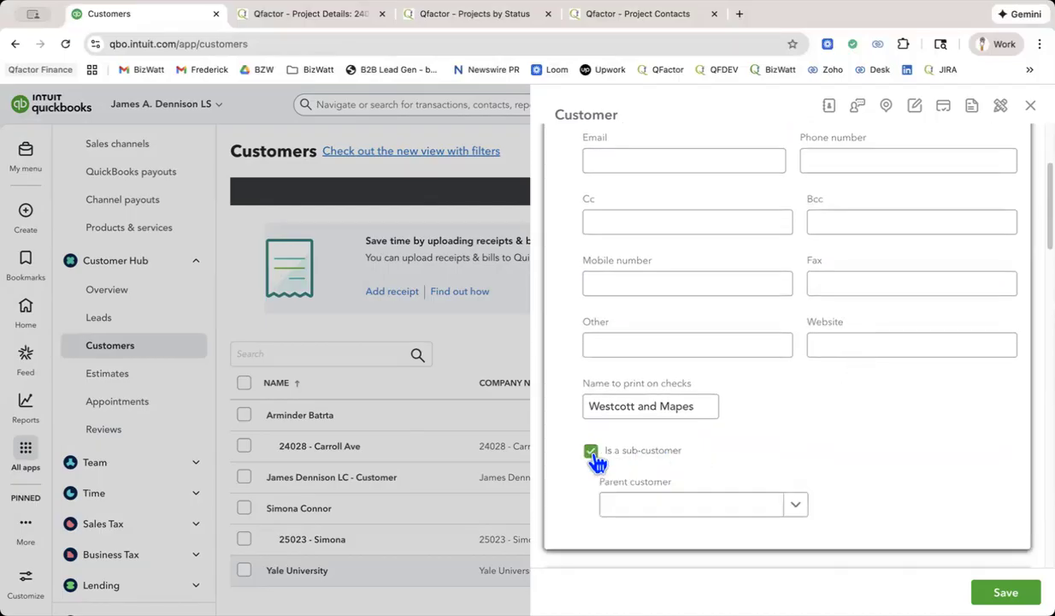
pyautogui.click(664, 512)
pyautogui.write('yale')
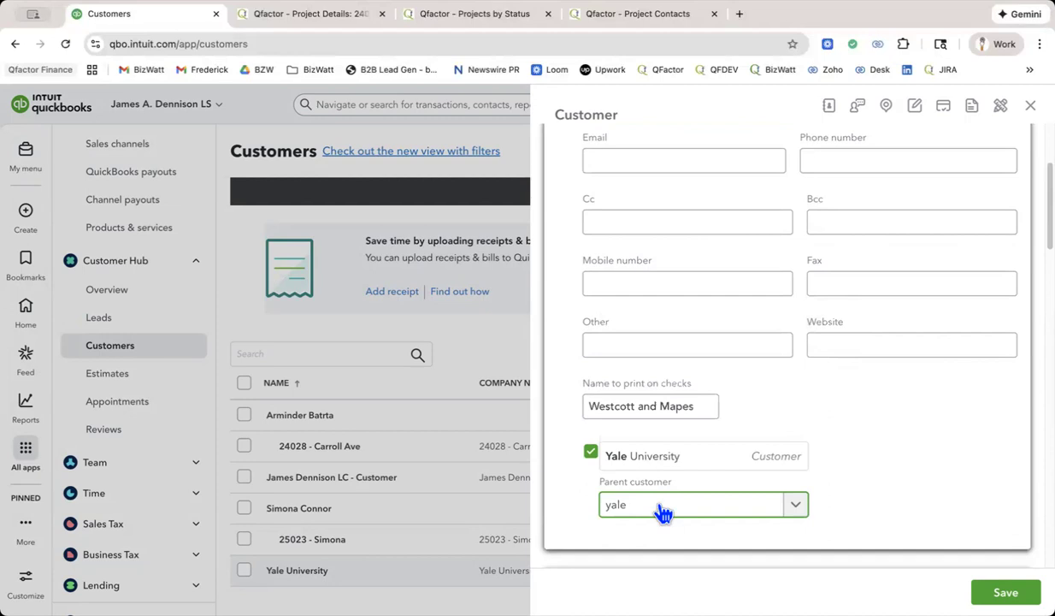
pyautogui.click(663, 460)
pyautogui.scroll(-2, 862, 473)
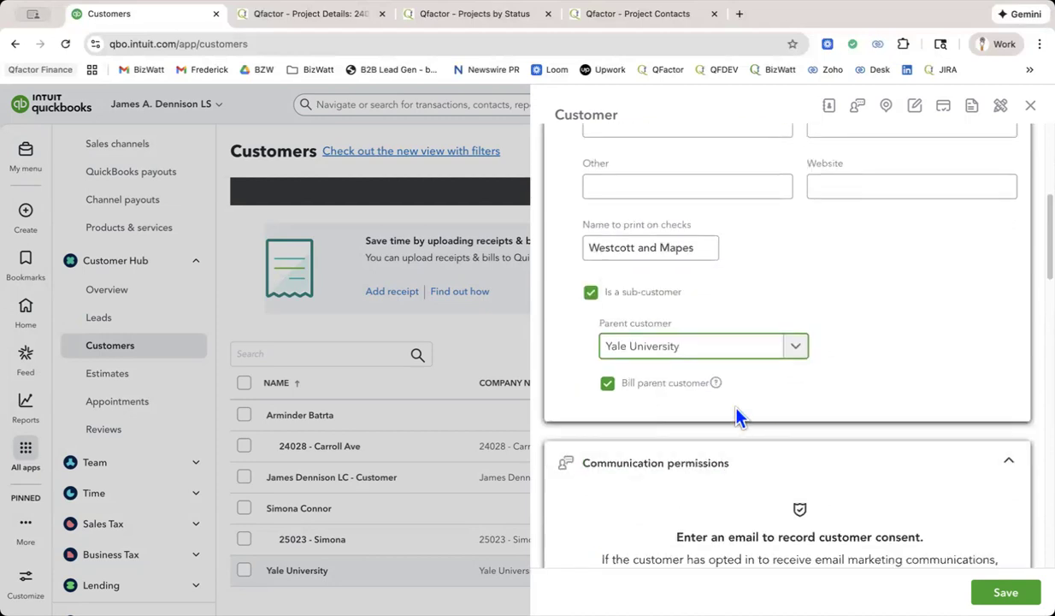
pyautogui.click(608, 384)
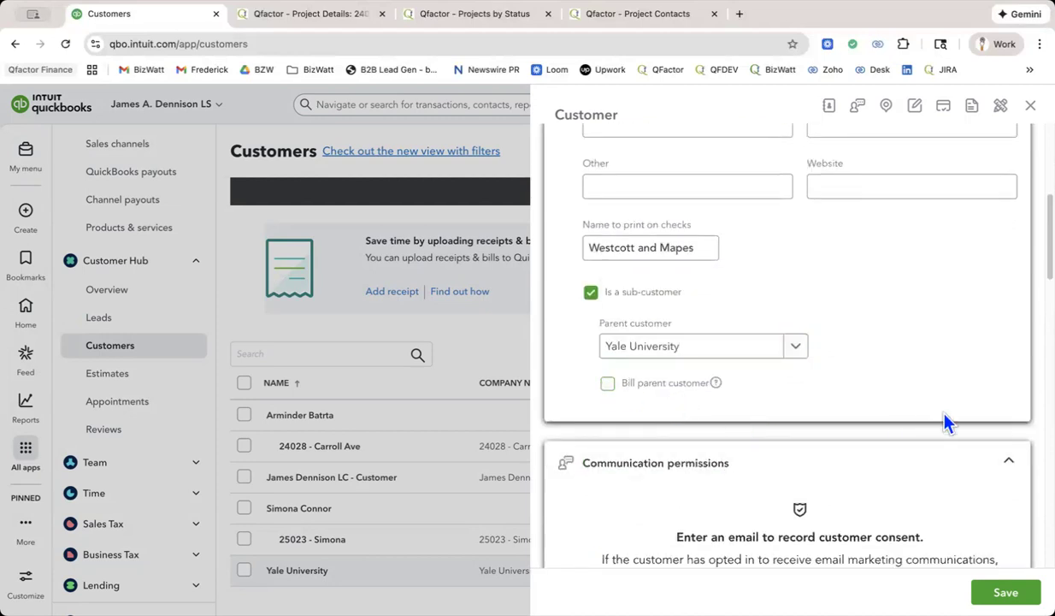
# Check the Westcott and Mapes name, email, phone and address fields, leaving them blank where empty, and save the sub-customer.
pyautogui.scroll(3, 947, 370)
pyautogui.scroll(1, 947, 365)
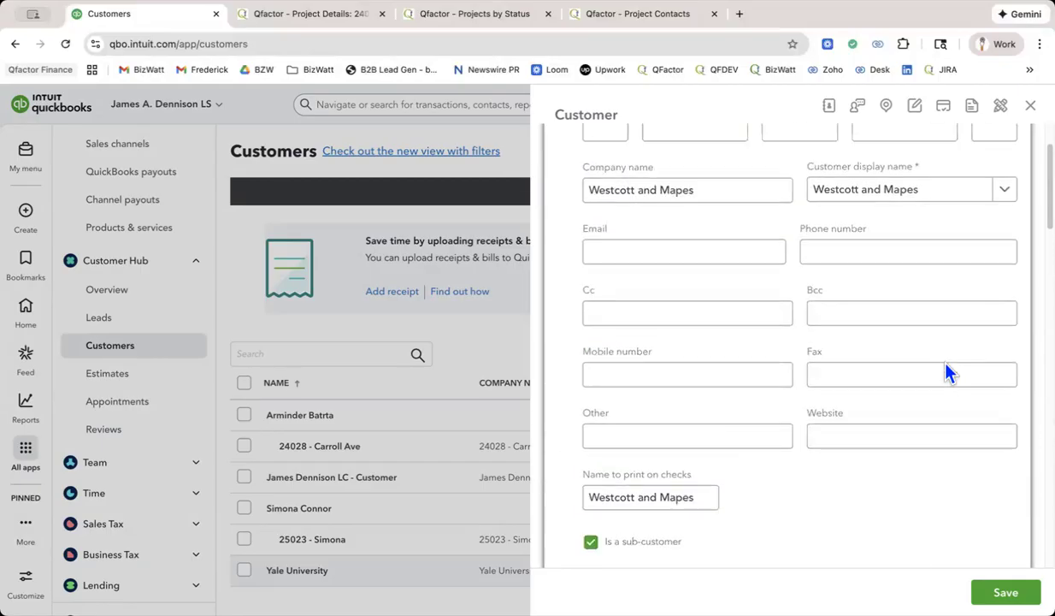
pyautogui.scroll(2, 728, 197)
pyautogui.click(703, 216)
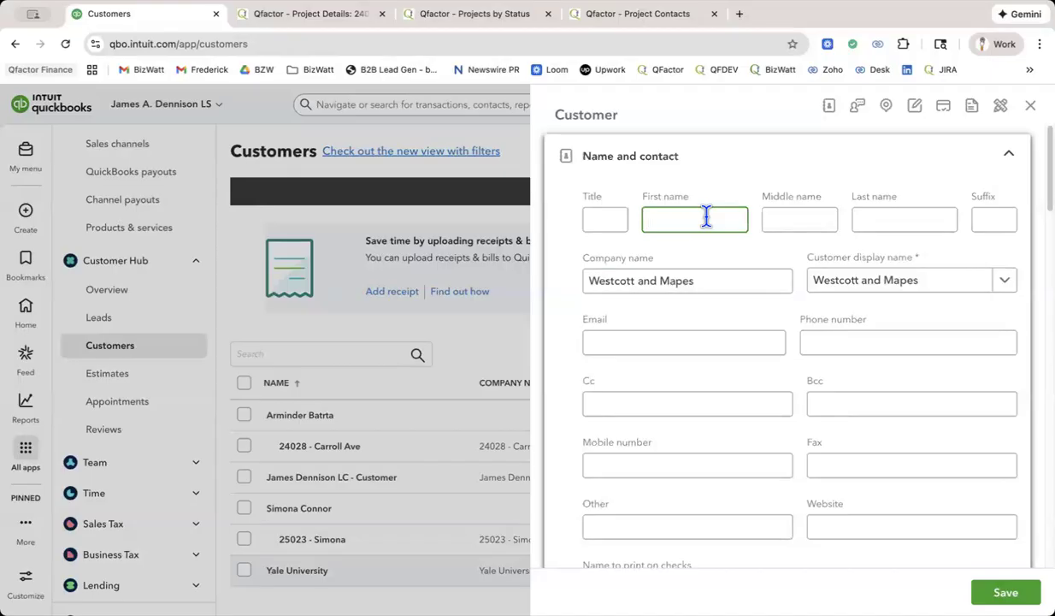
pyautogui.click(699, 340)
pyautogui.click(857, 344)
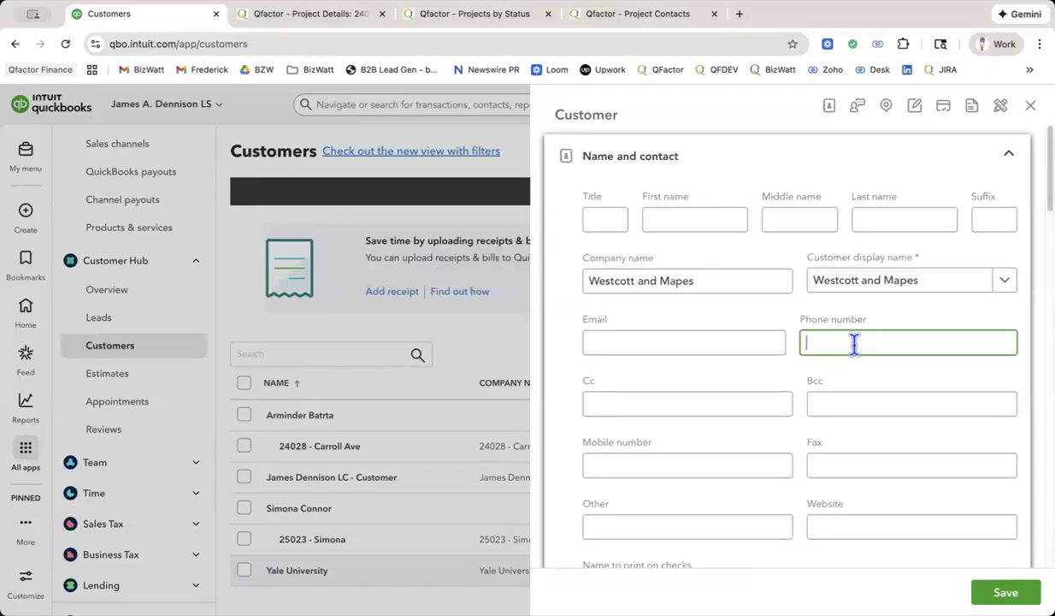
pyautogui.scroll(-5, 854, 344)
pyautogui.scroll(-12, 855, 344)
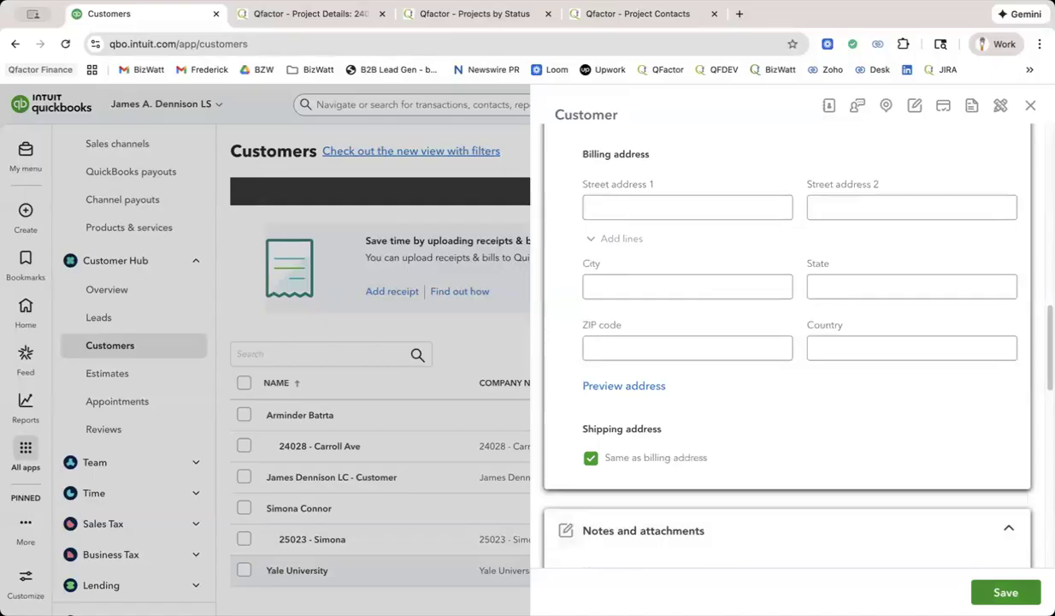
pyautogui.click(1006, 592)
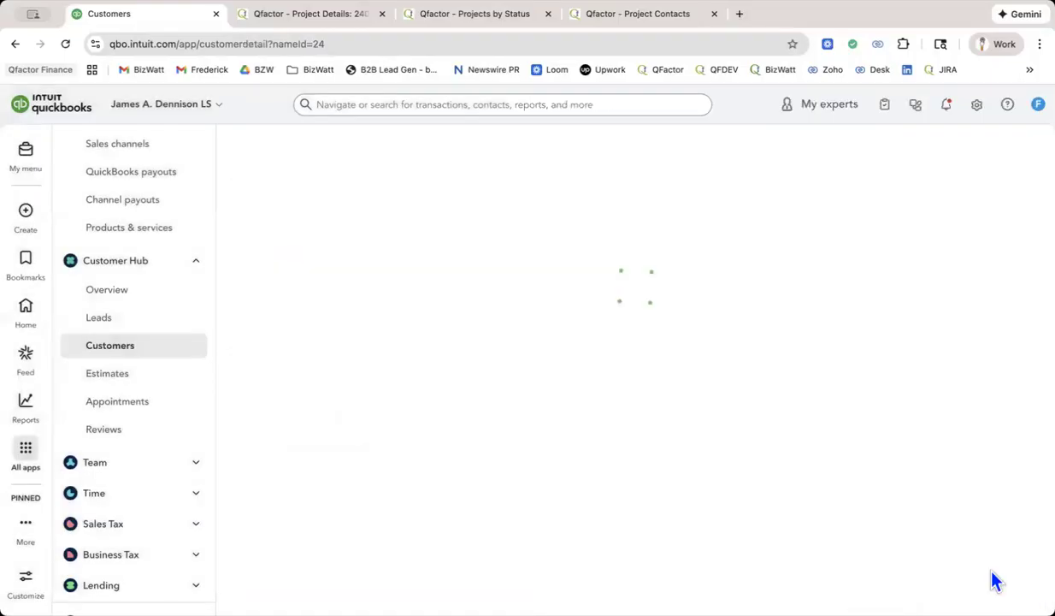
# Return to the Customers list, check the customer hierarchy, and start a new customer with the company name Yale WM Job 1.
pyautogui.scroll(-5, 822, 290)
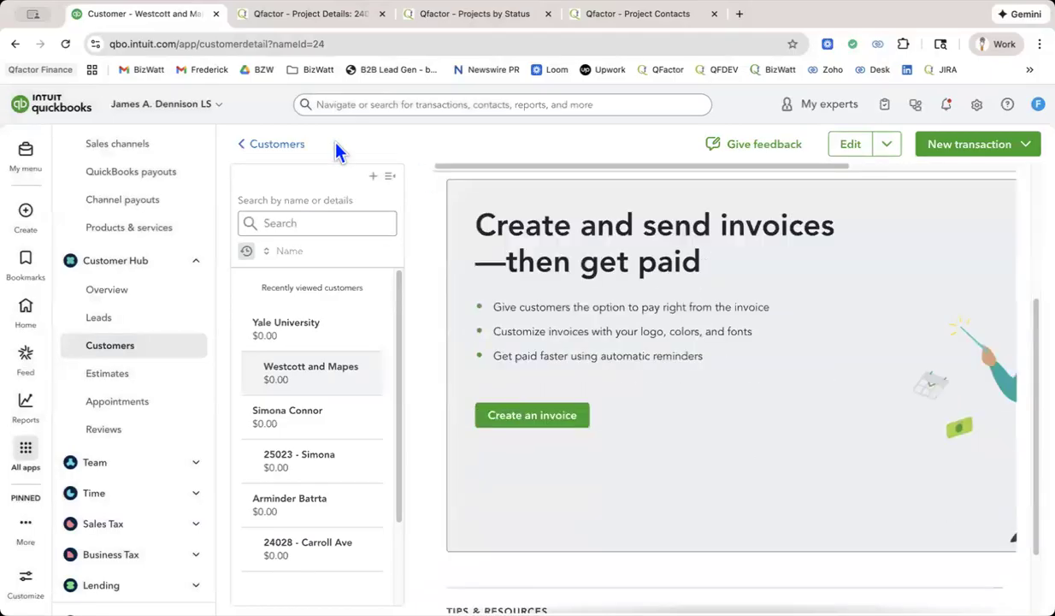
pyautogui.click(272, 145)
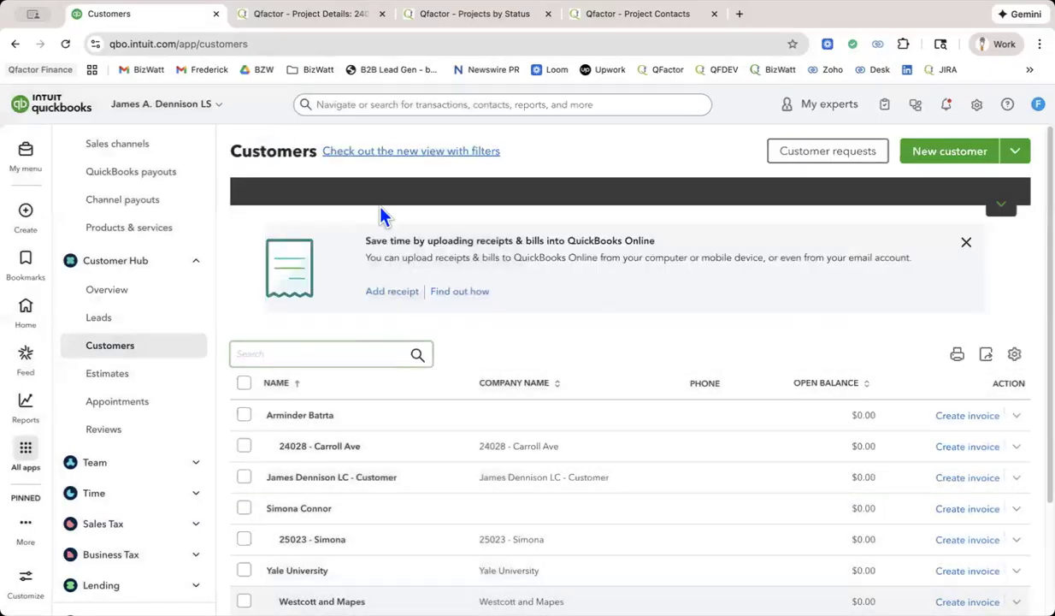
pyautogui.scroll(-3, 518, 289)
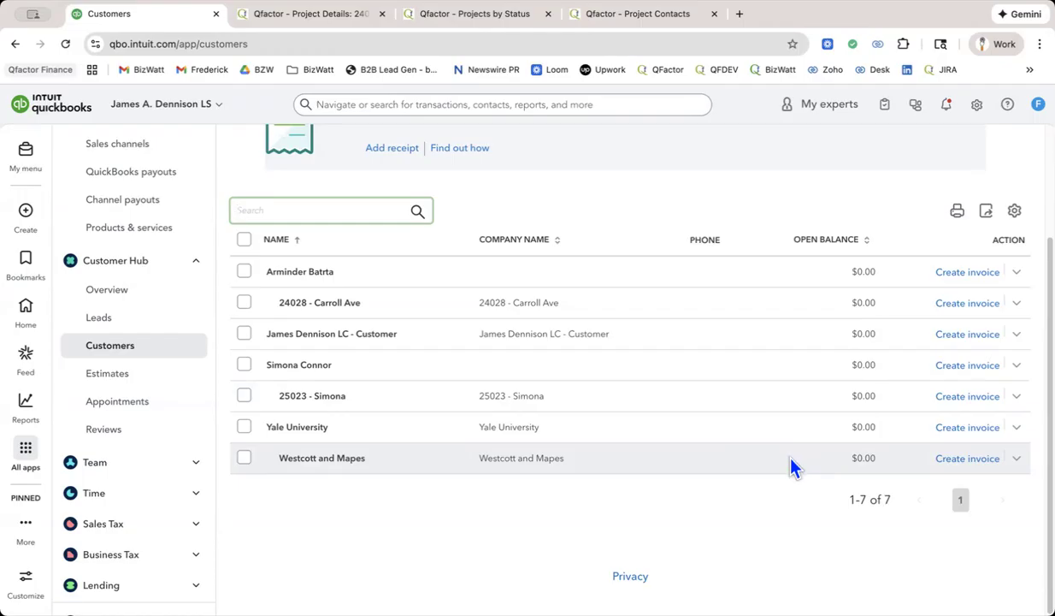
pyautogui.scroll(1, 791, 466)
pyautogui.scroll(3, 859, 377)
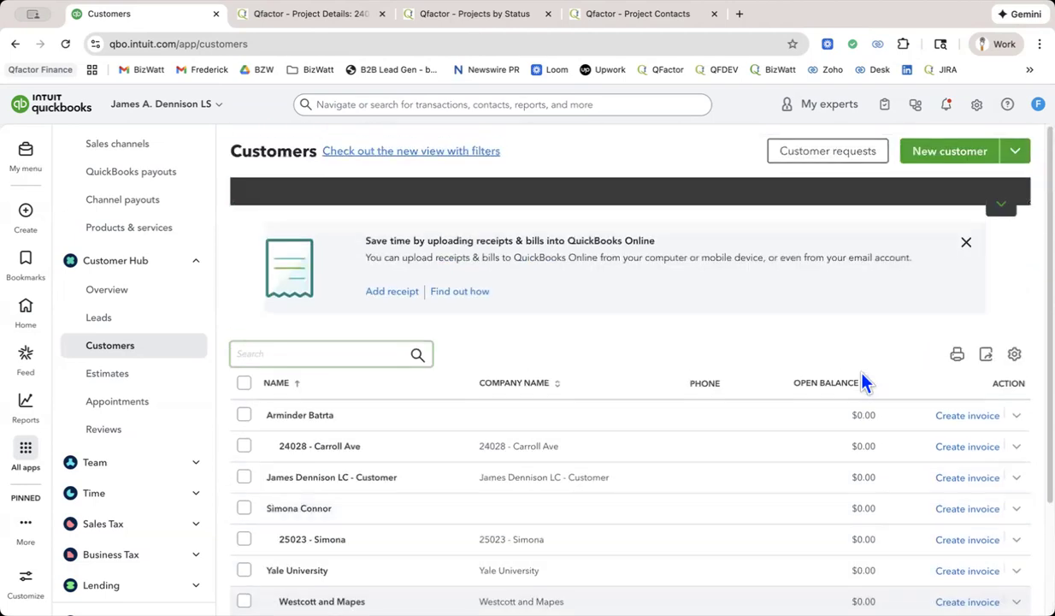
pyautogui.click(970, 160)
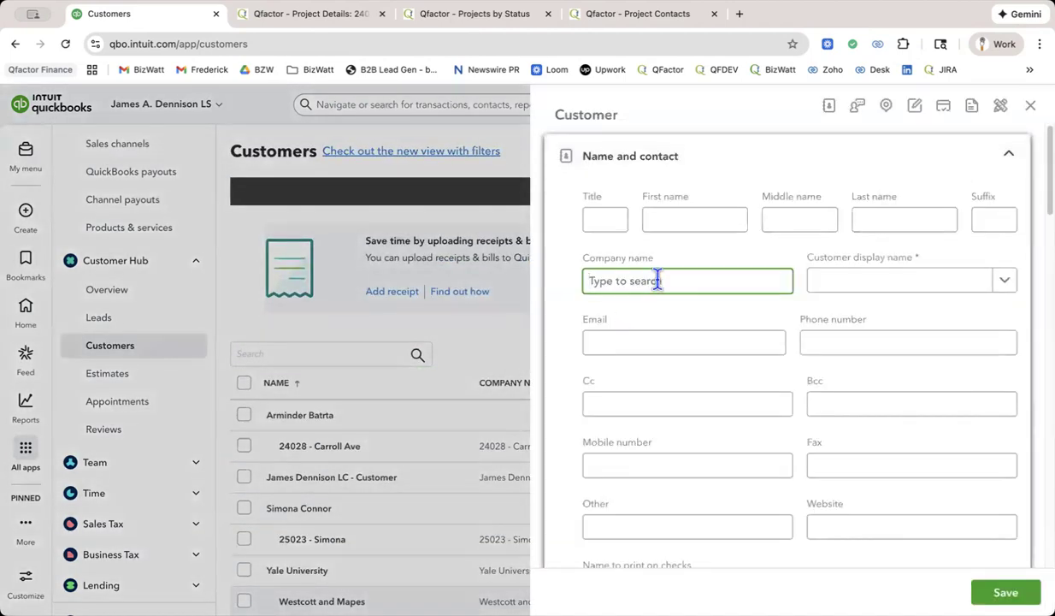
pyautogui.write('Yale WM Job 1')
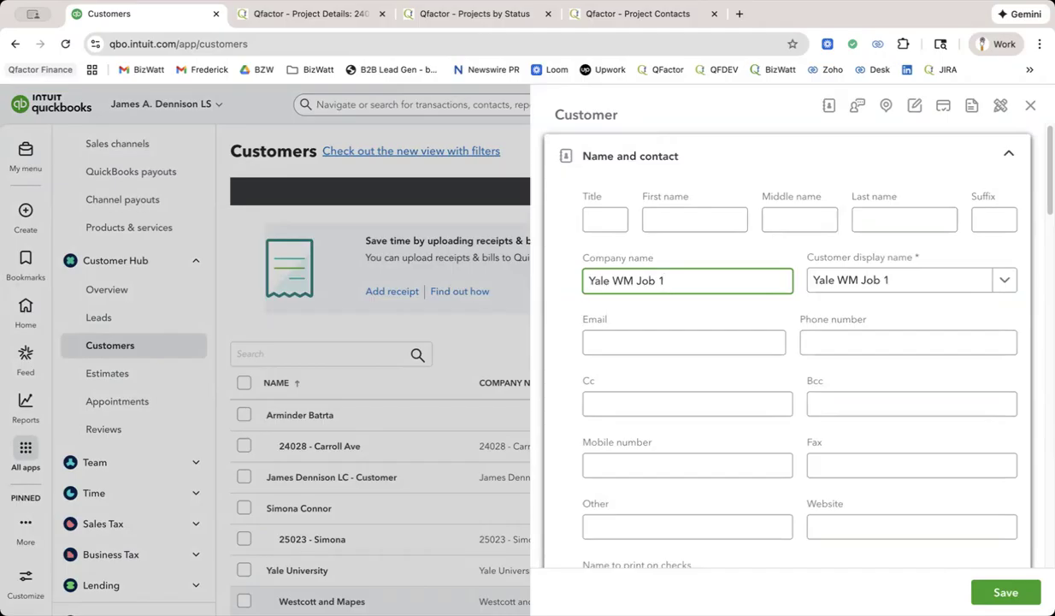
# Make Yale WM Job 1 a sub-customer of Westcott and Mapes with parent billing kept on, and save it.
pyautogui.scroll(-5, 699, 314)
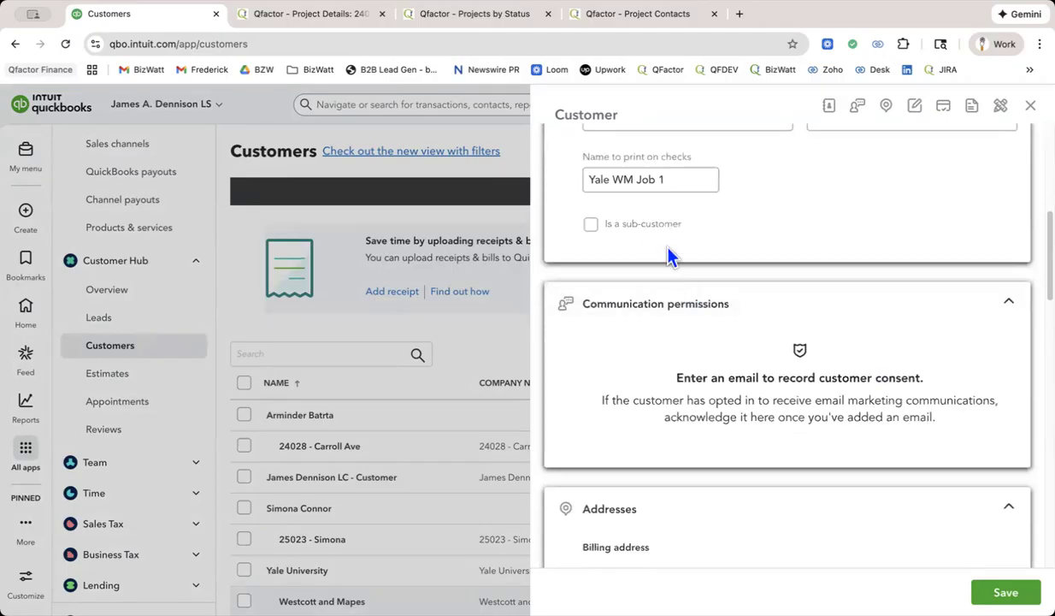
pyautogui.click(656, 230)
pyautogui.click(653, 279)
pyautogui.write('wesc')
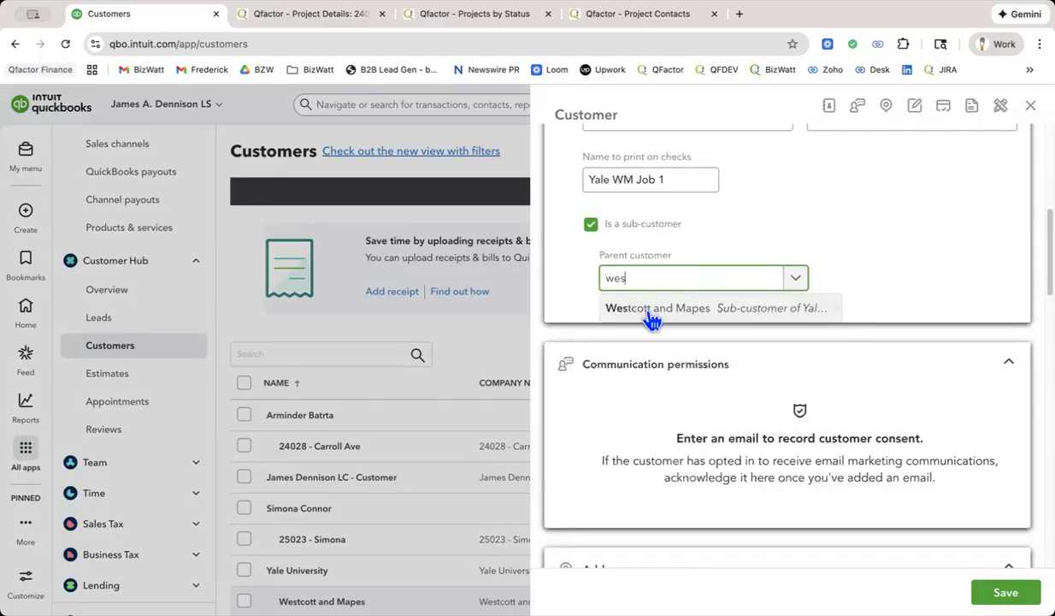
pyautogui.click(658, 306)
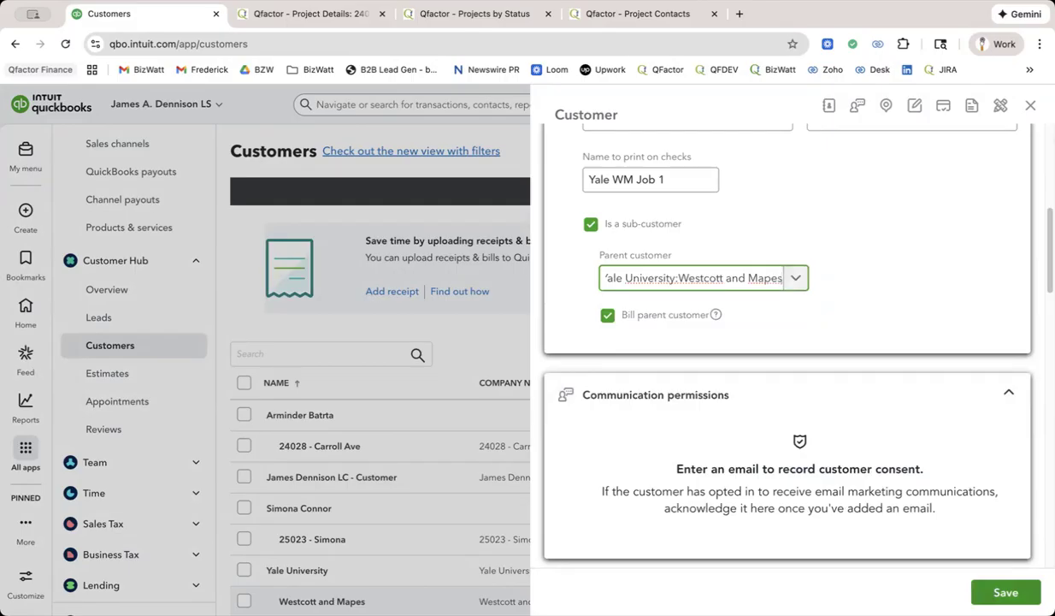
pyautogui.click(1006, 592)
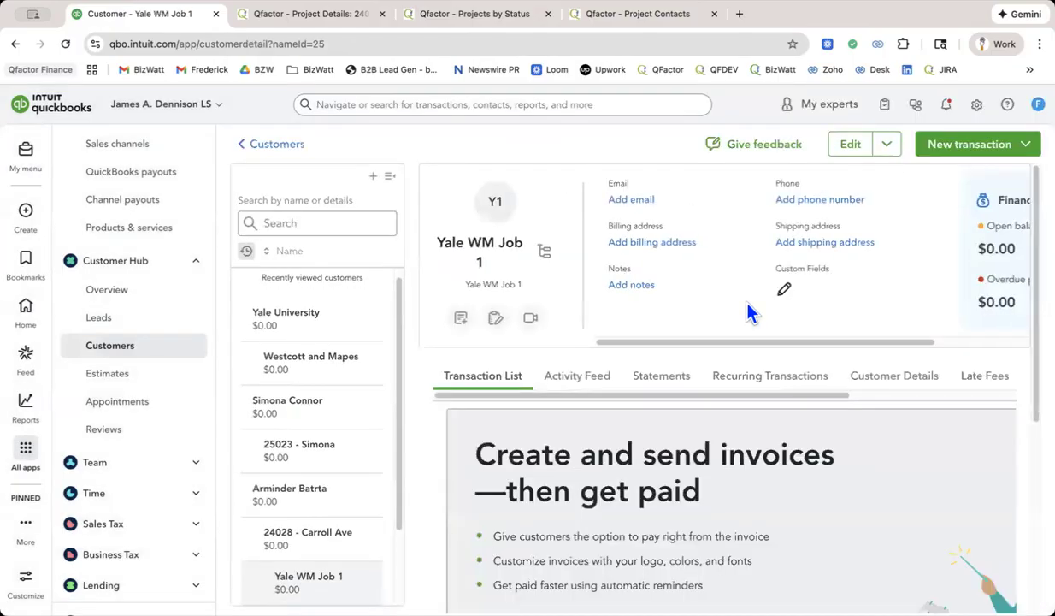
# Return to the Customers list and open the Westcott and Mapes customer record for editing.
pyautogui.click(274, 143)
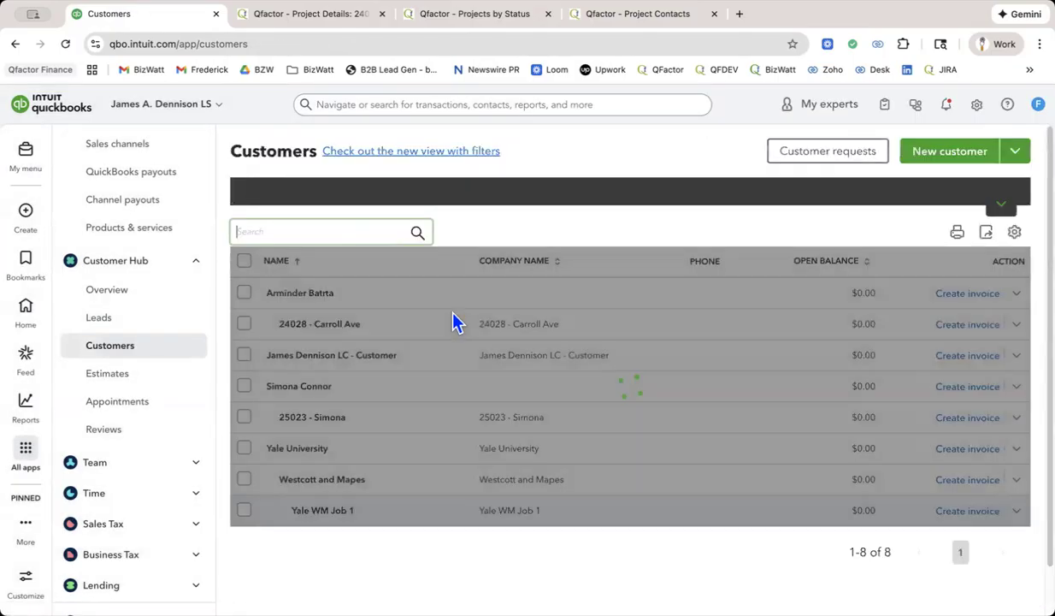
pyautogui.scroll(-3, 455, 321)
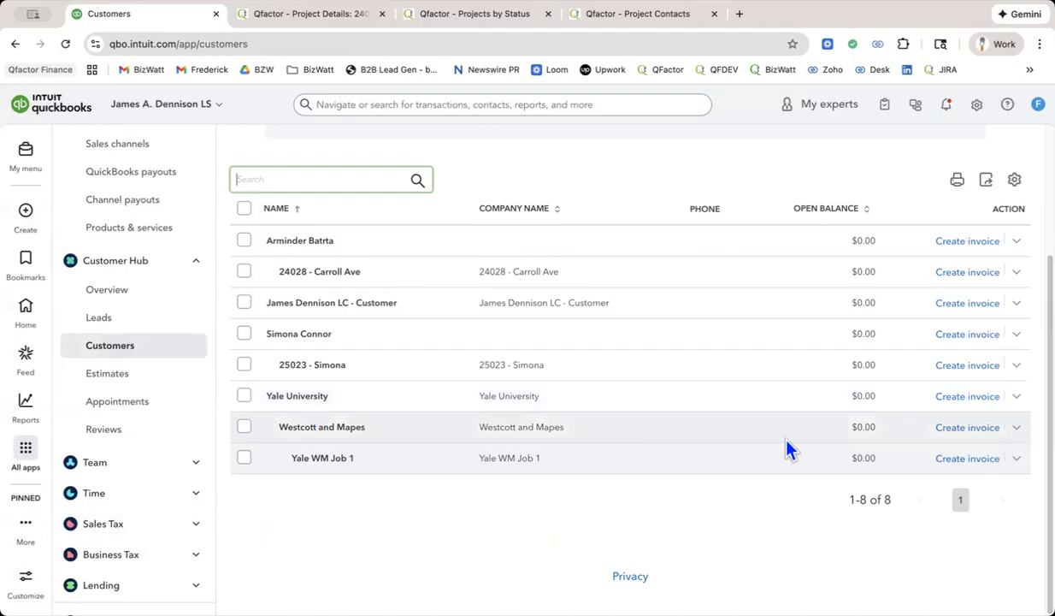
pyautogui.click(1018, 427)
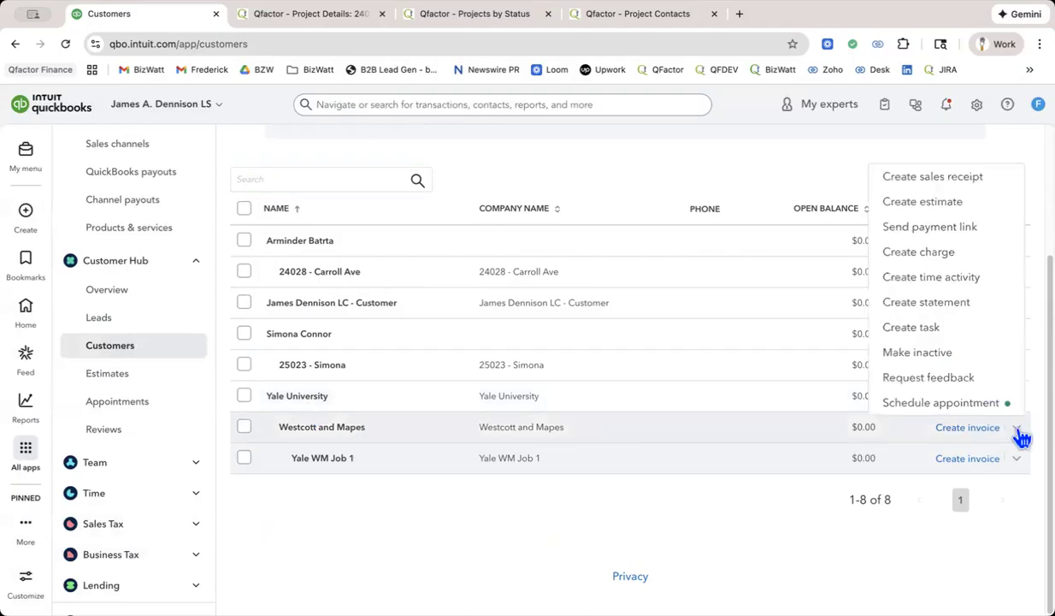
pyautogui.click(314, 434)
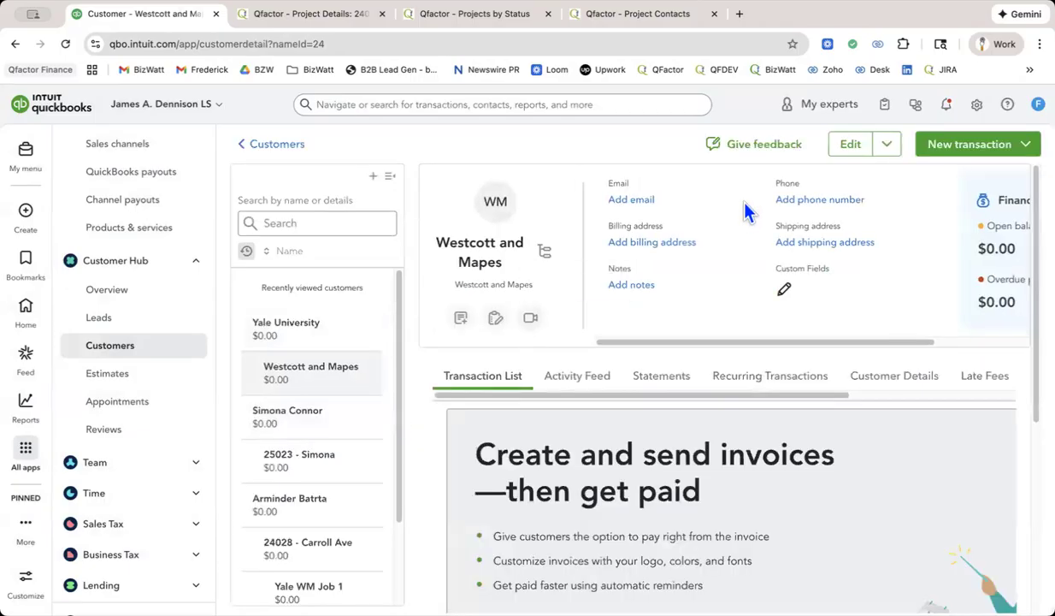
pyautogui.click(850, 144)
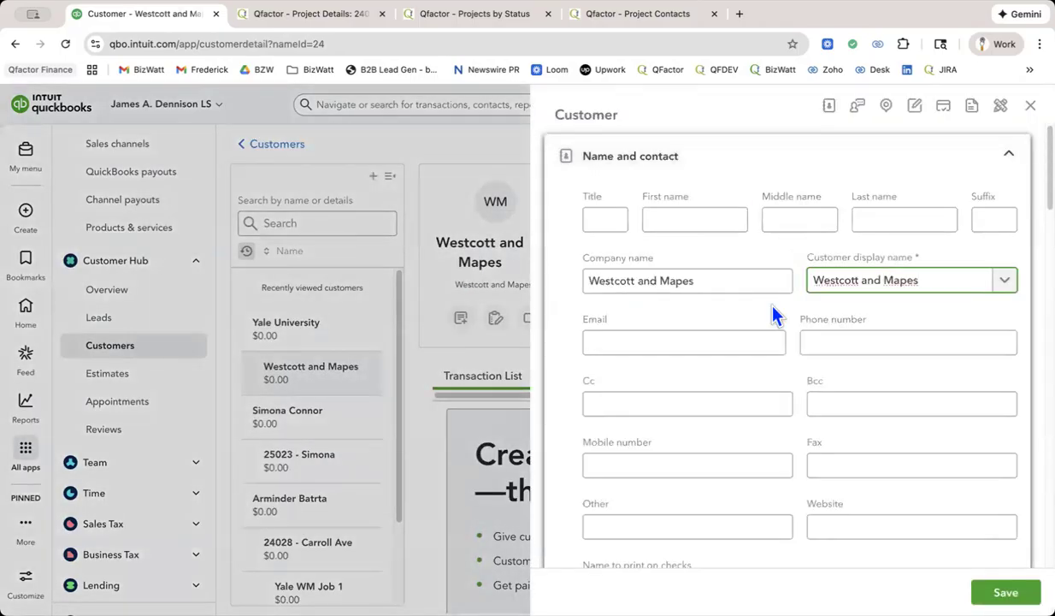
# Turn off the sub-customer setting for Westcott and Mapes to make it a top-level customer, and save the record.
pyautogui.scroll(-5, 775, 315)
pyautogui.click(590, 390)
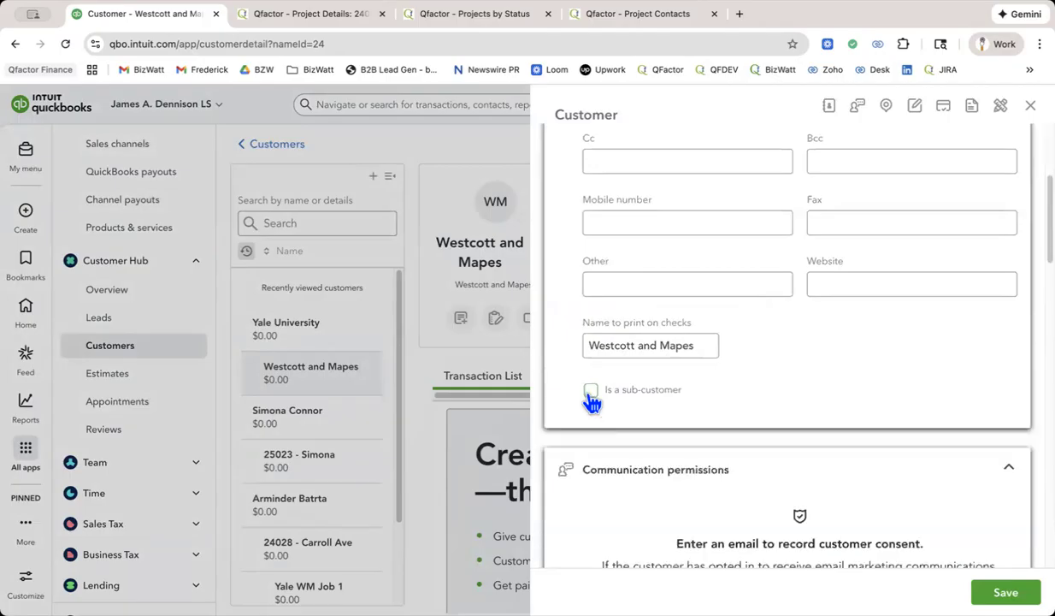
pyautogui.click(1005, 591)
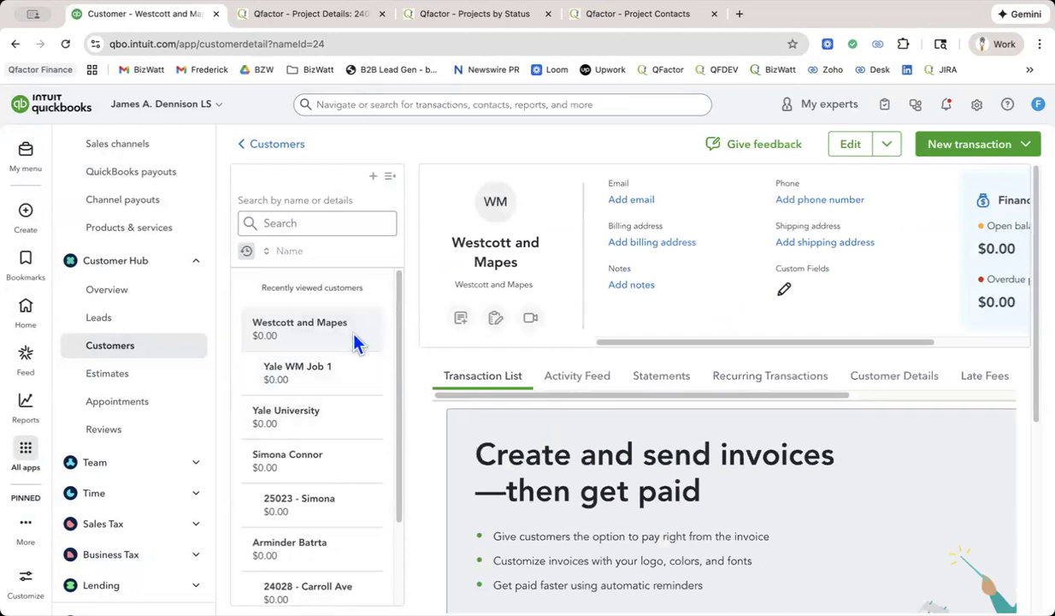
# Return to the Customers list and examine how Westcott and Mapes, Yale WM Job 1 and Yale University are nested, including the open balance column.
pyautogui.click(263, 151)
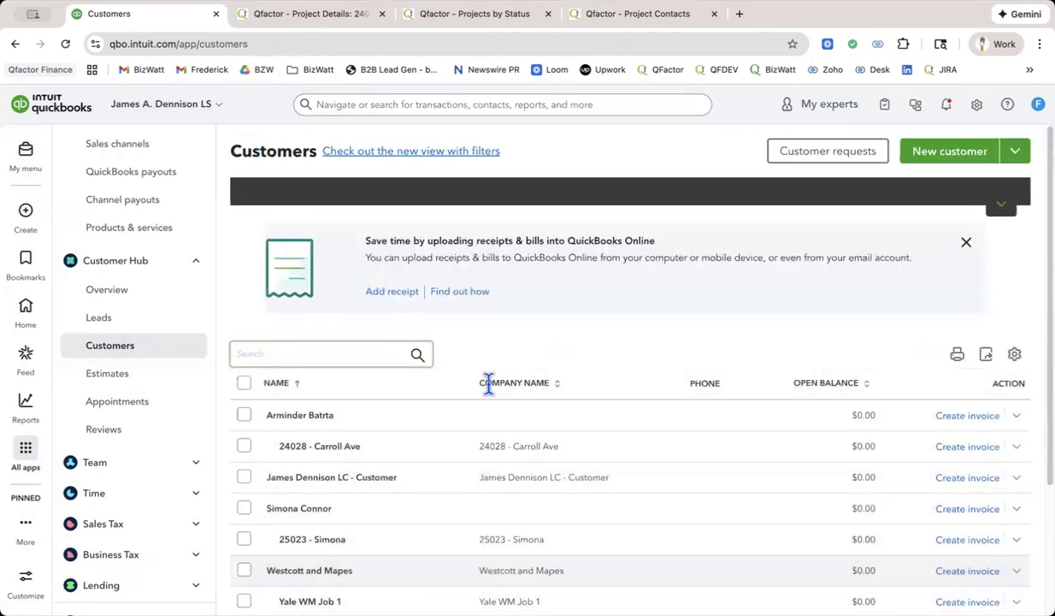
pyautogui.scroll(-3, 492, 387)
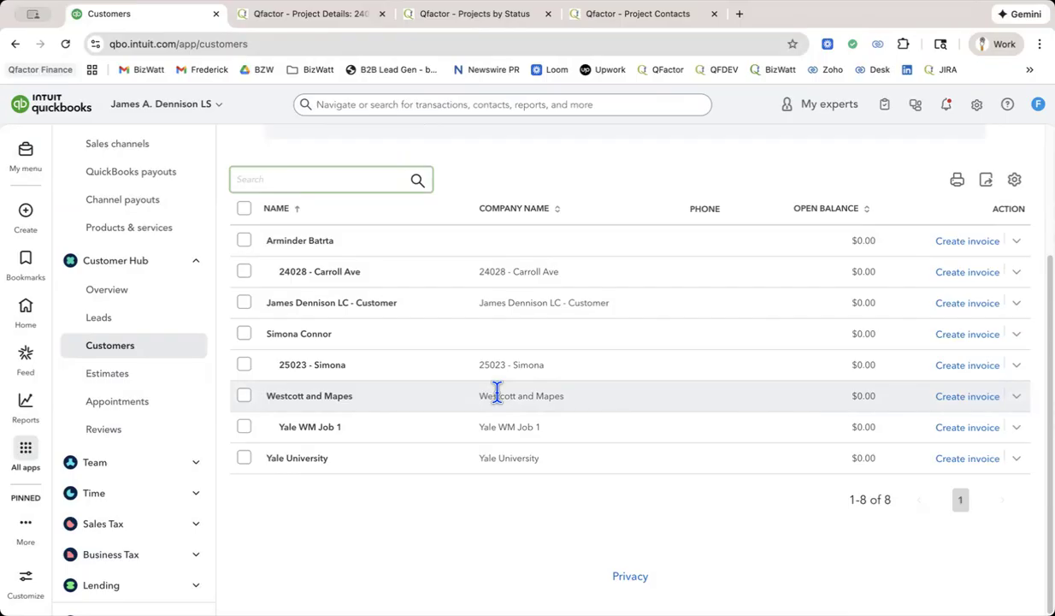
pyautogui.scroll(2, 449, 270)
pyautogui.scroll(-2, 449, 270)
pyautogui.scroll(2, 449, 270)
pyautogui.scroll(-3, 449, 278)
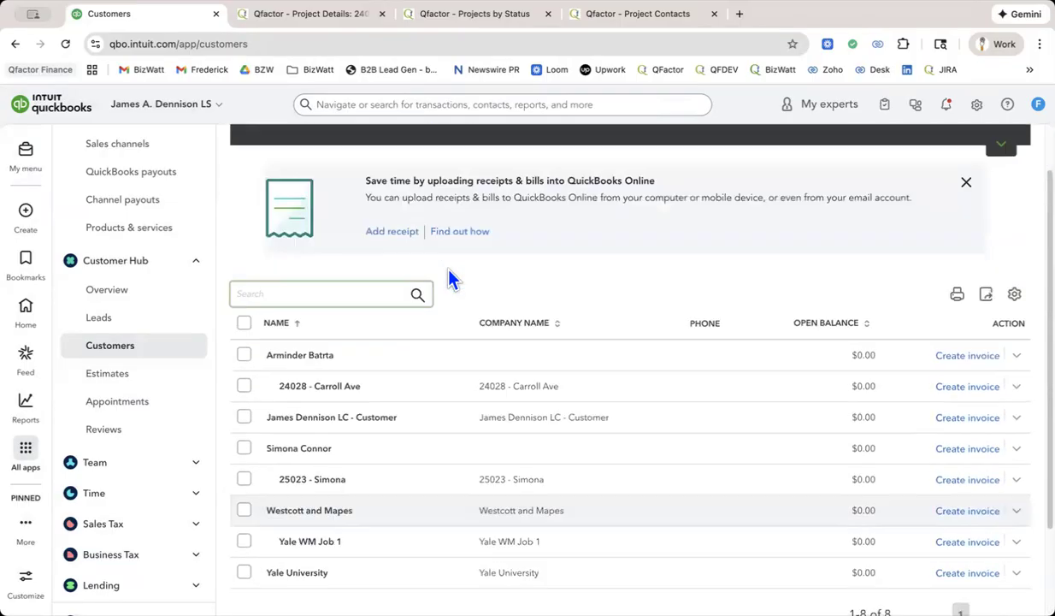
pyautogui.scroll(1, 449, 278)
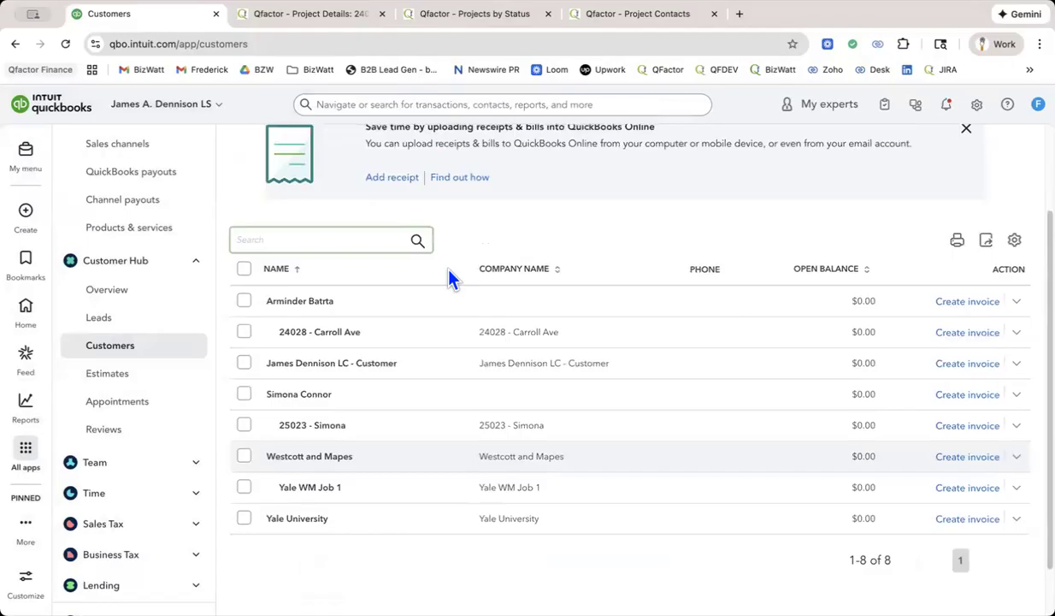
pyautogui.scroll(-1, 449, 278)
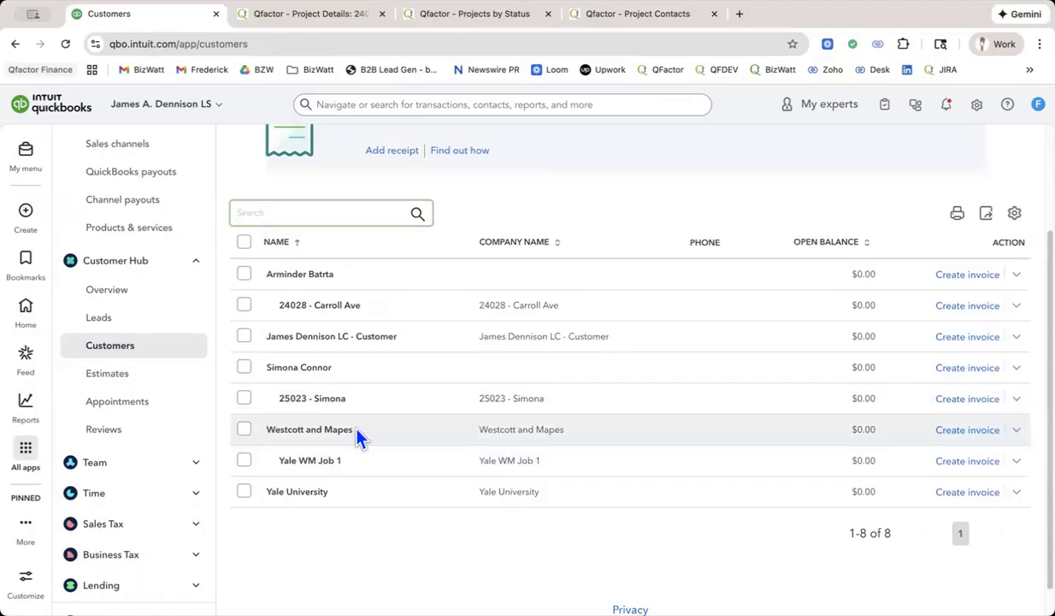
pyautogui.scroll(-2, 357, 434)
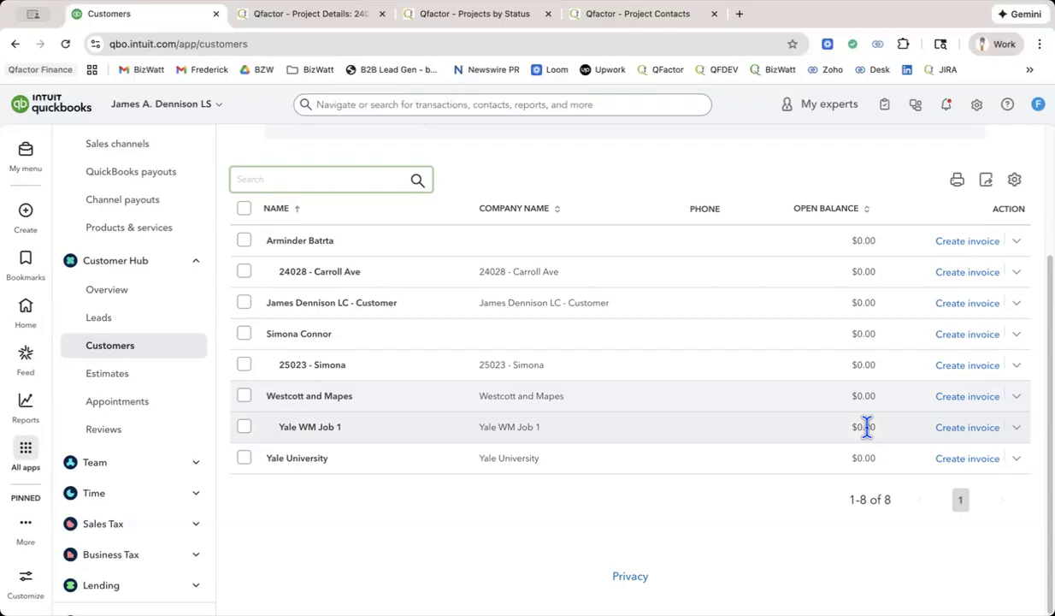
pyautogui.scroll(1, 866, 428)
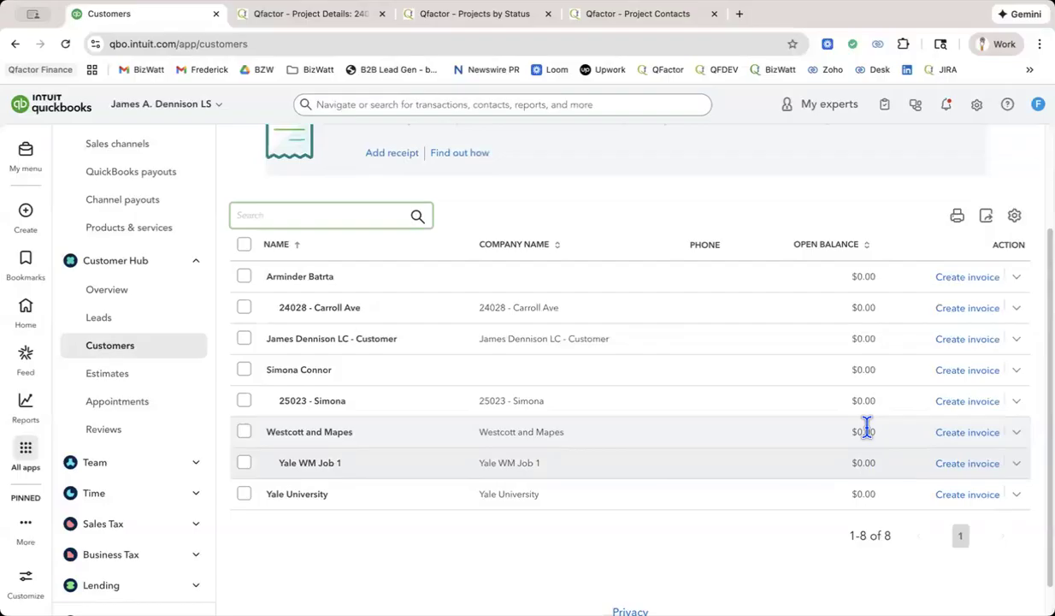
# Switch back to the accountant practice and open the Customers list of its demo account.
pyautogui.click(179, 108)
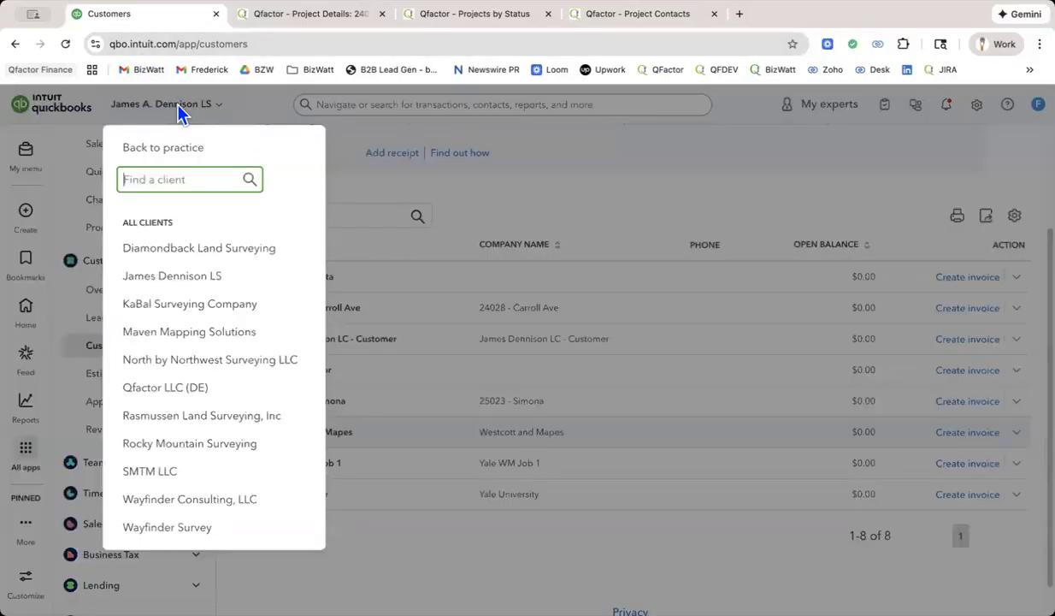
pyautogui.click(169, 149)
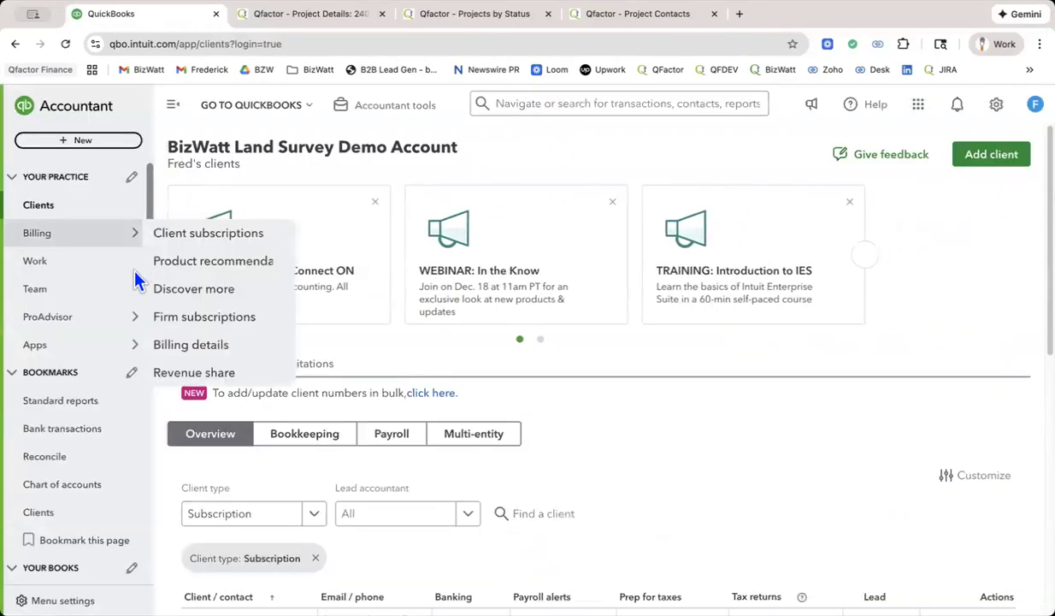
pyautogui.scroll(-4, 103, 371)
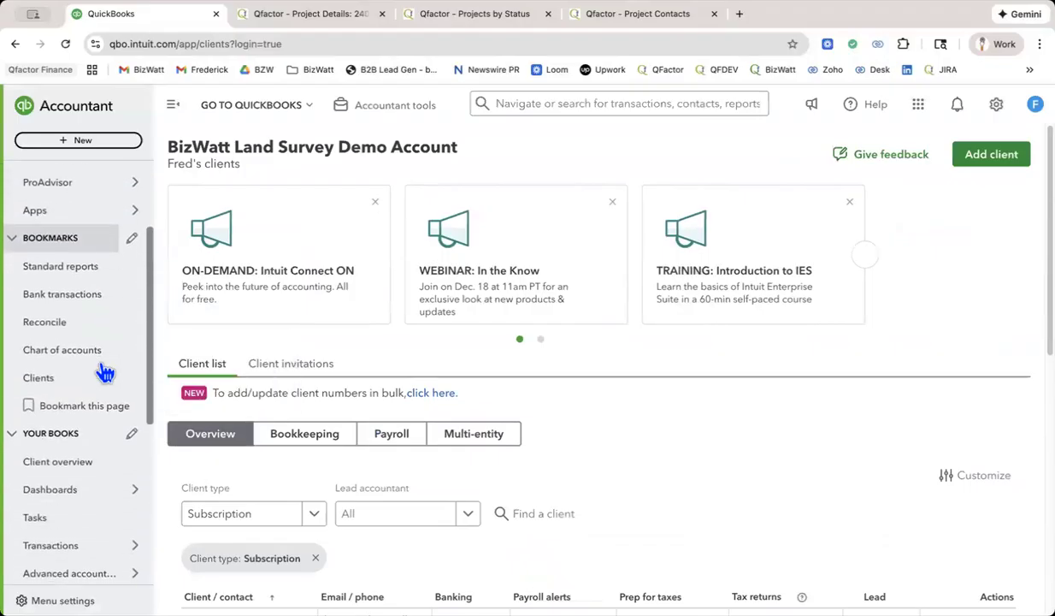
pyautogui.scroll(-8, 102, 371)
pyautogui.scroll(-2, 103, 371)
pyautogui.moveTo(102, 371)
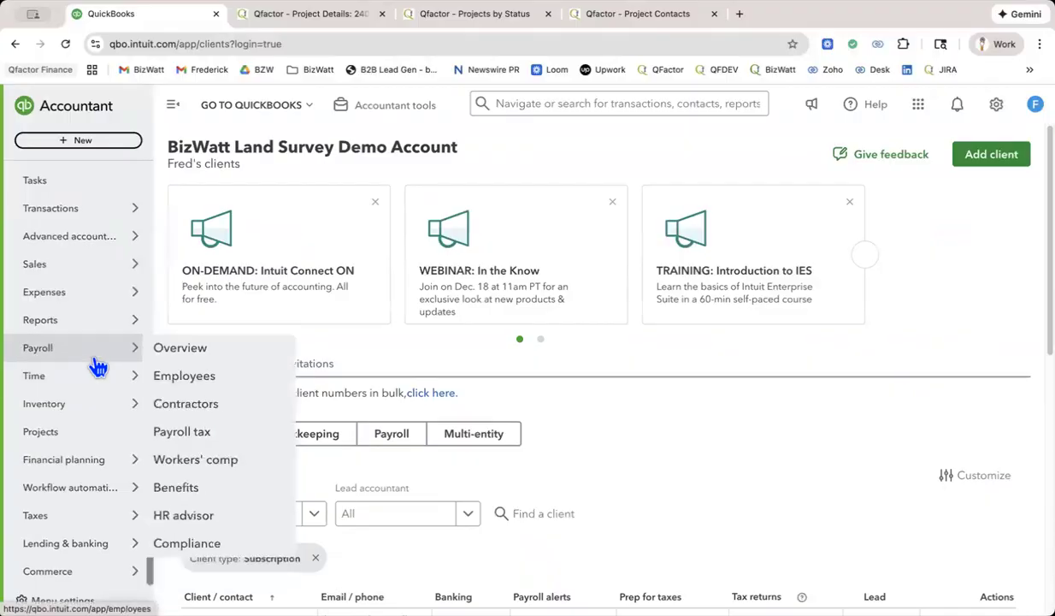
pyautogui.moveTo(90, 273)
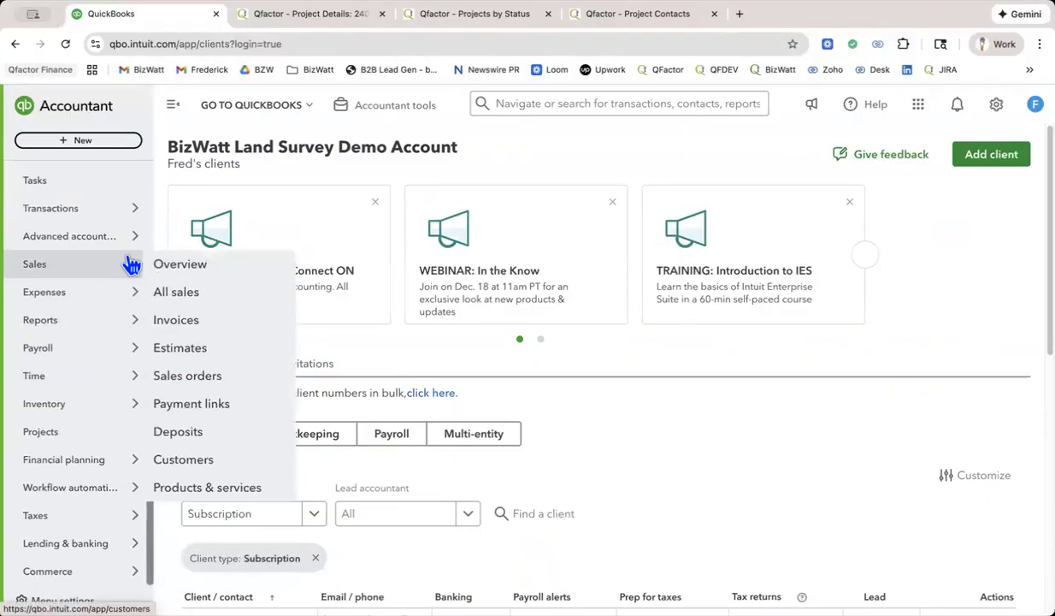
pyautogui.click(209, 463)
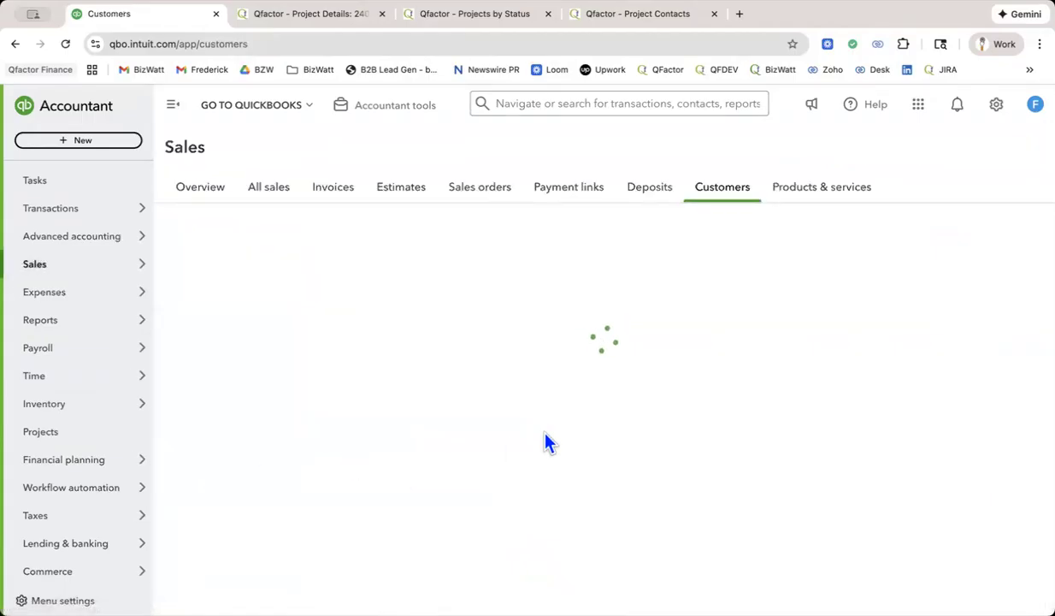
# Examine the multi-level project sub-customers and their open balances beneath the civil engineering parent customer.
pyautogui.scroll(-5, 573, 431)
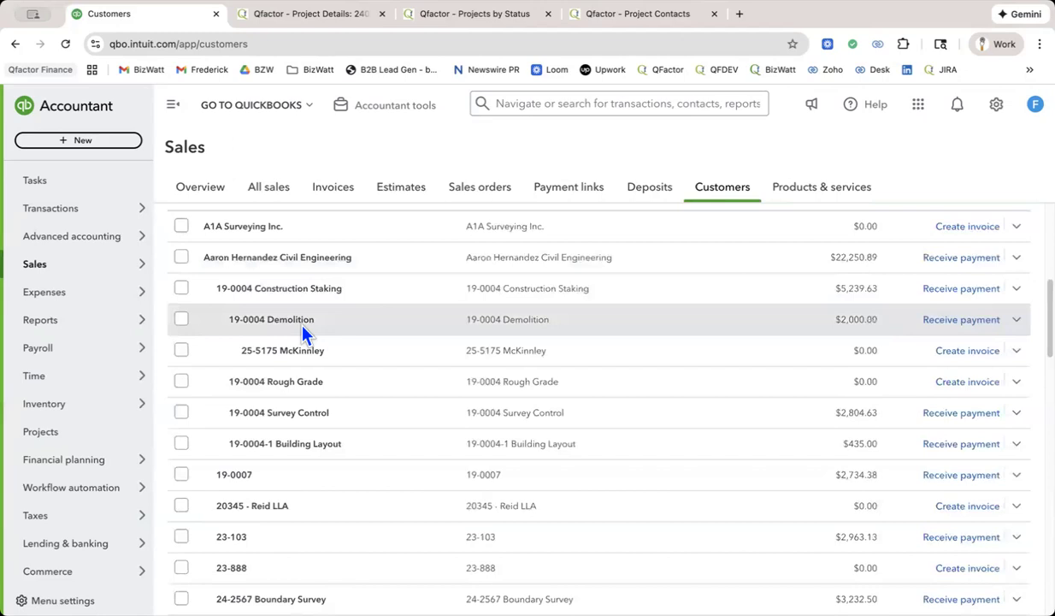
pyautogui.scroll(-2, 301, 333)
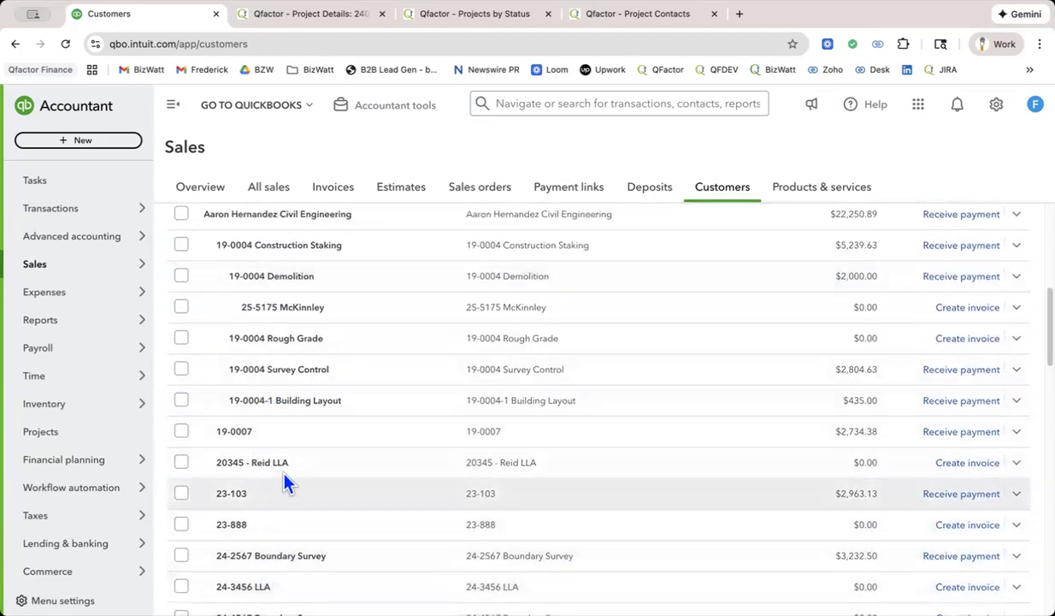
pyautogui.scroll(1, 359, 446)
pyautogui.scroll(1, 372, 411)
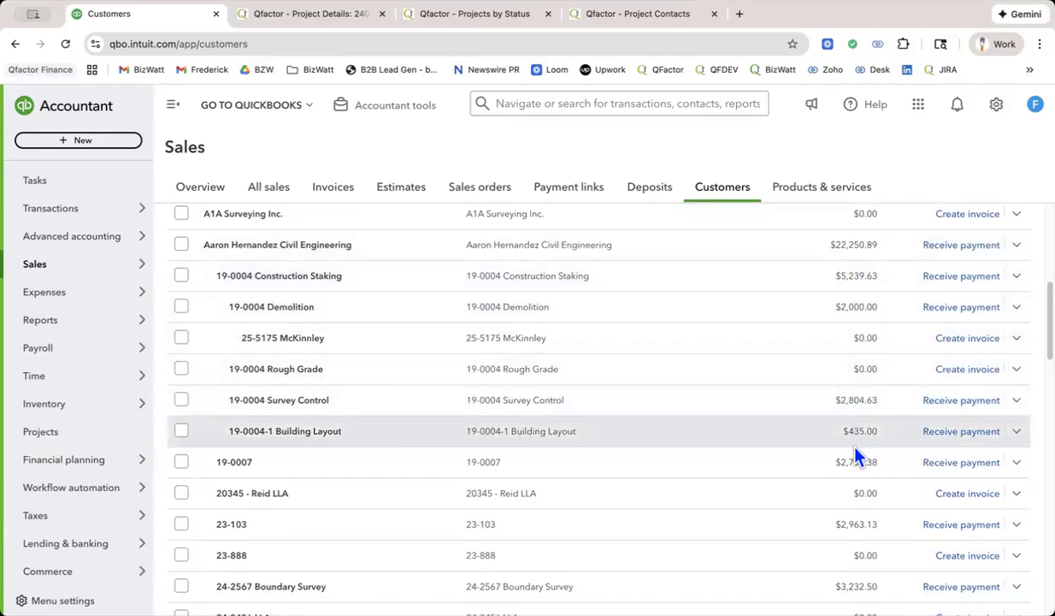
pyautogui.scroll(-1, 855, 447)
pyautogui.scroll(-1, 858, 455)
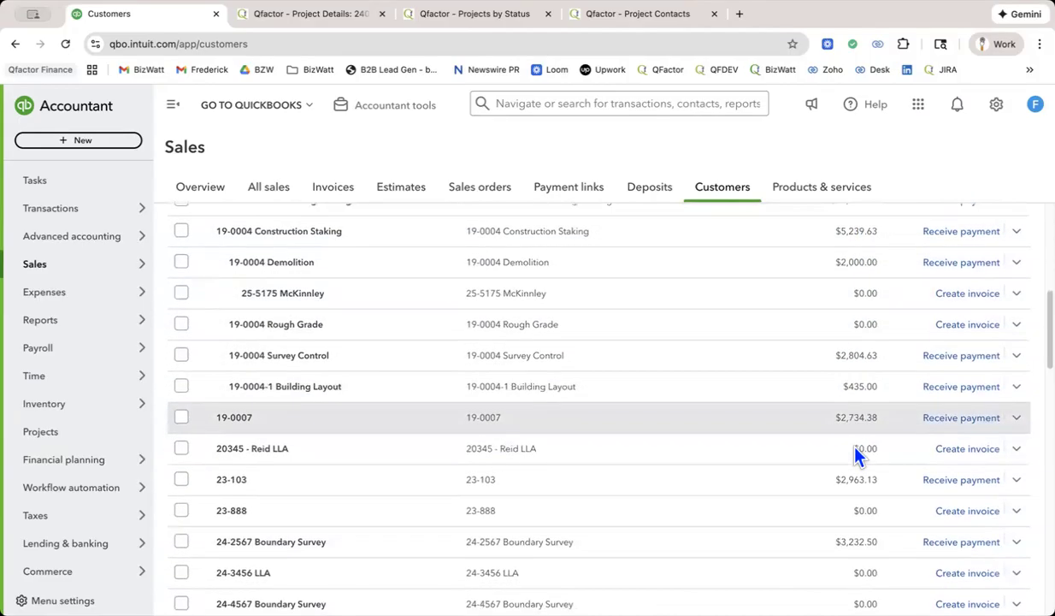
pyautogui.scroll(-1, 858, 456)
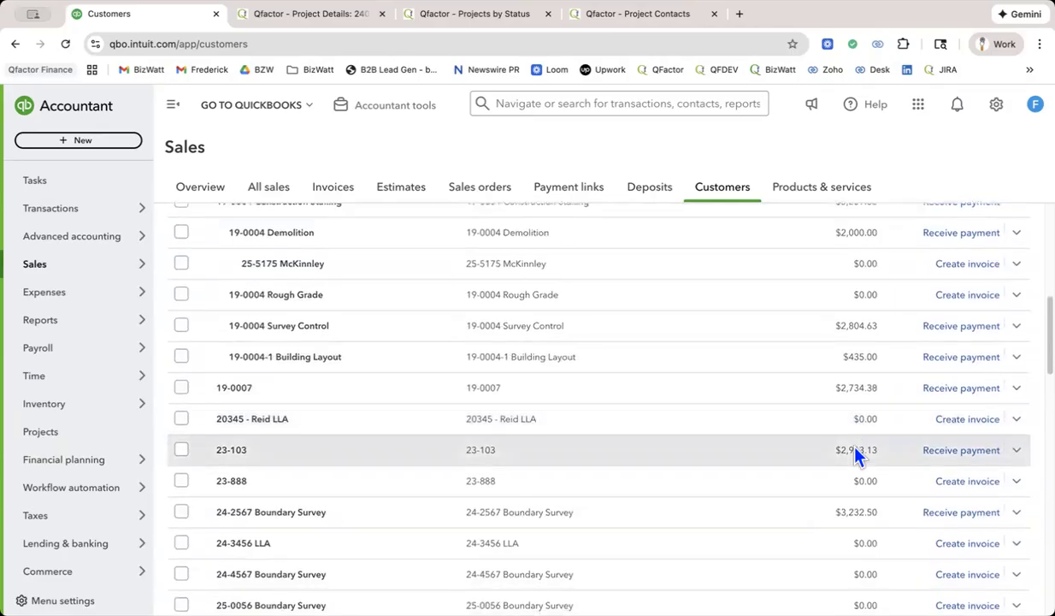
pyautogui.scroll(-2, 858, 456)
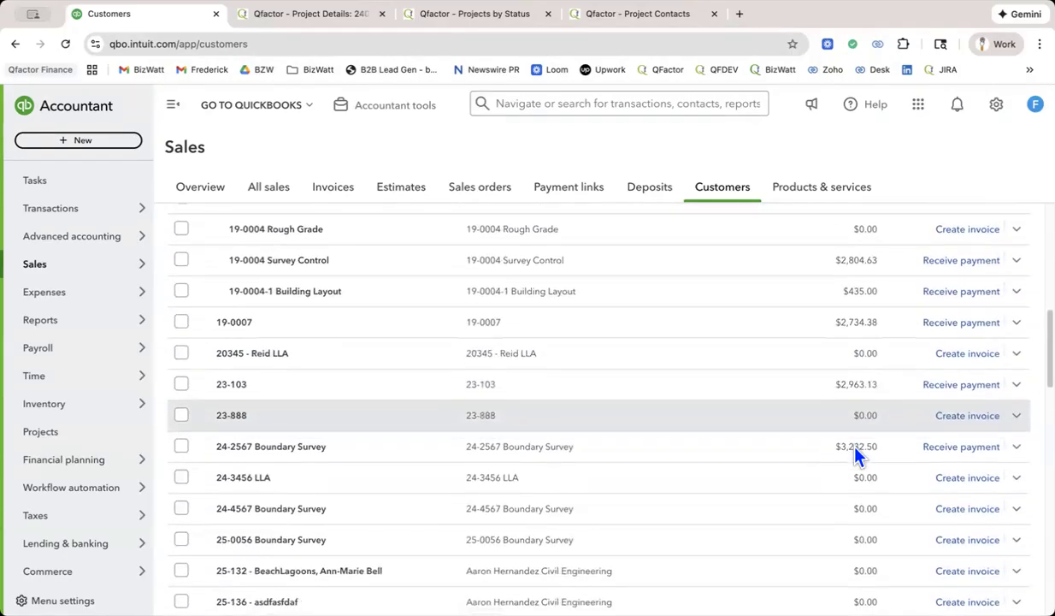
pyautogui.scroll(-1, 858, 456)
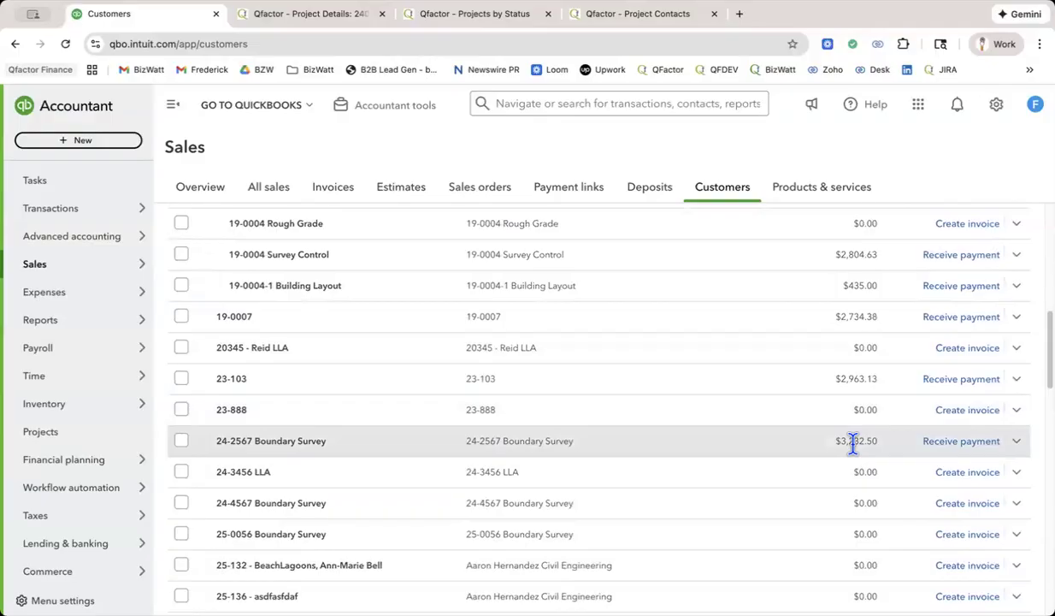
pyautogui.scroll(-2, 853, 444)
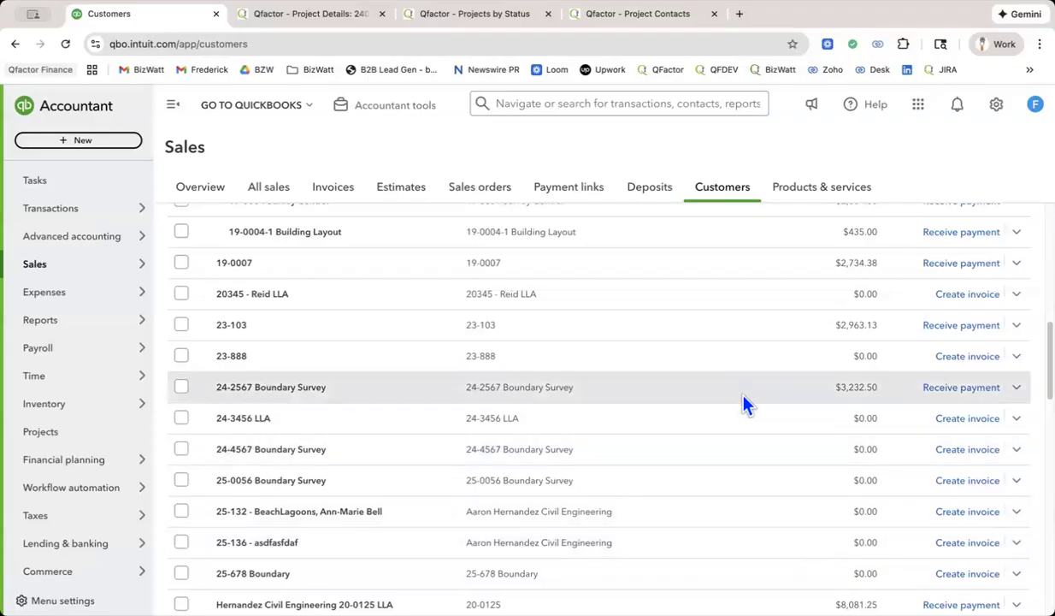
pyautogui.scroll(-1, 741, 393)
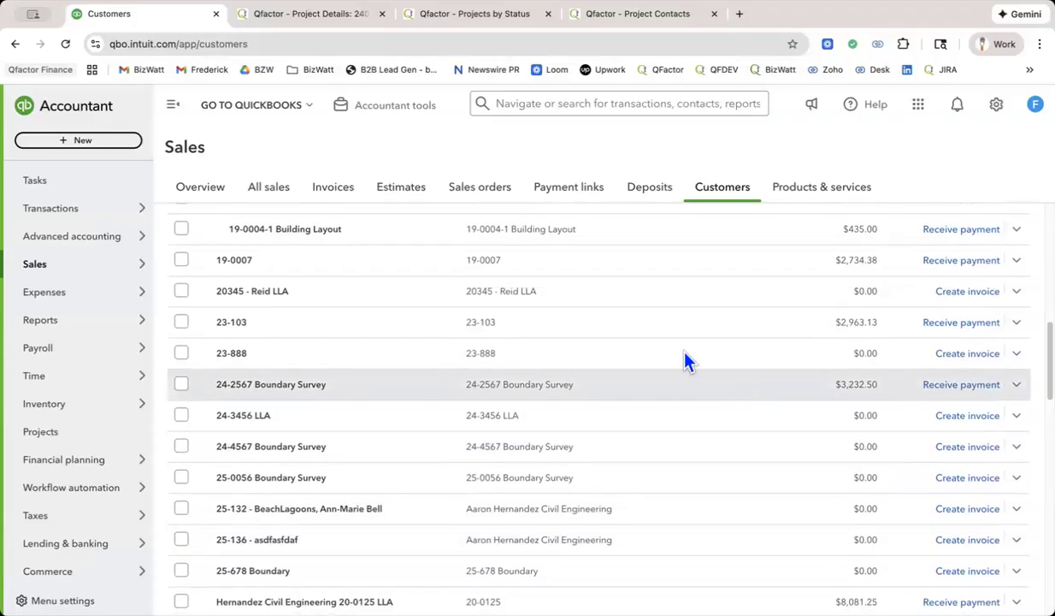
pyautogui.click(275, 111)
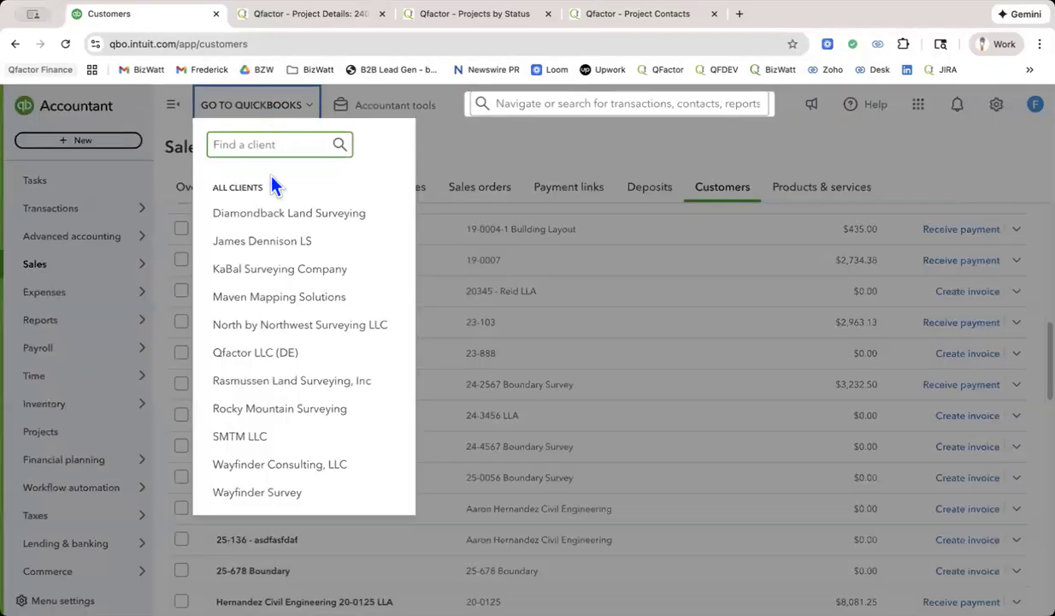
pyautogui.click(271, 243)
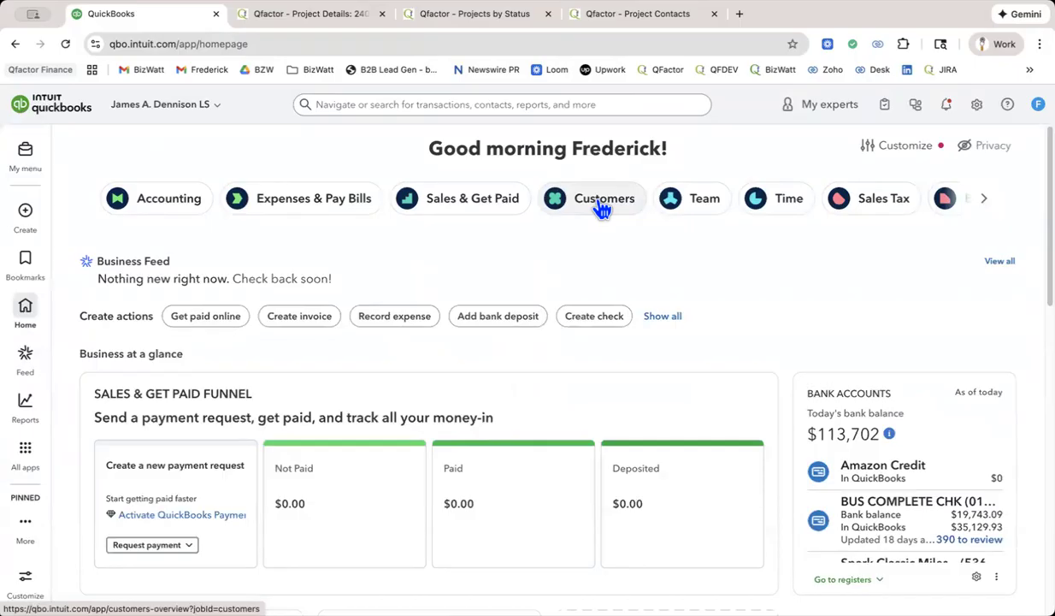
pyautogui.scroll(-3, 697, 359)
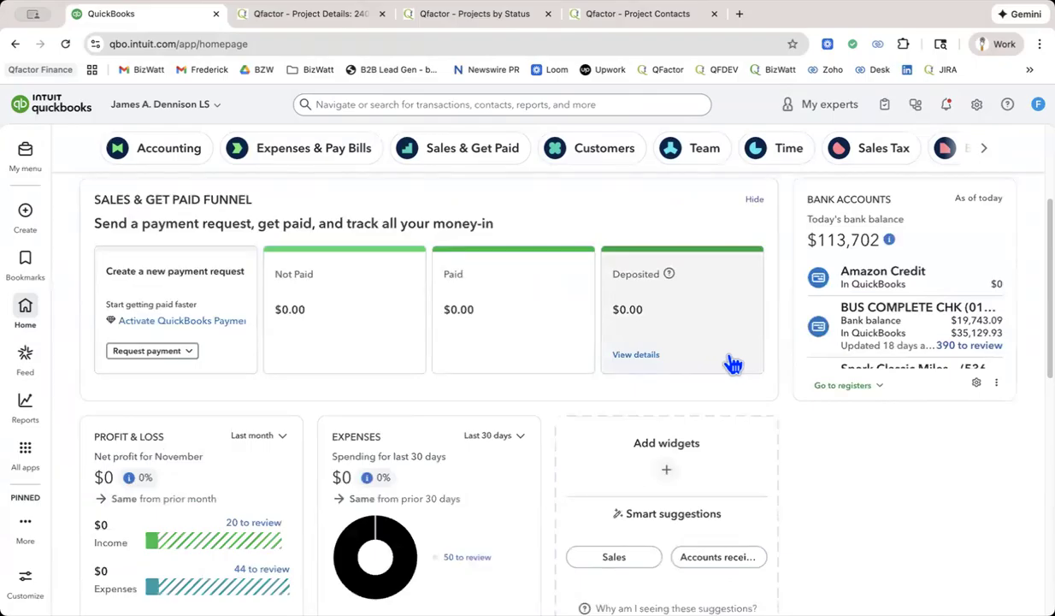
pyautogui.click(890, 316)
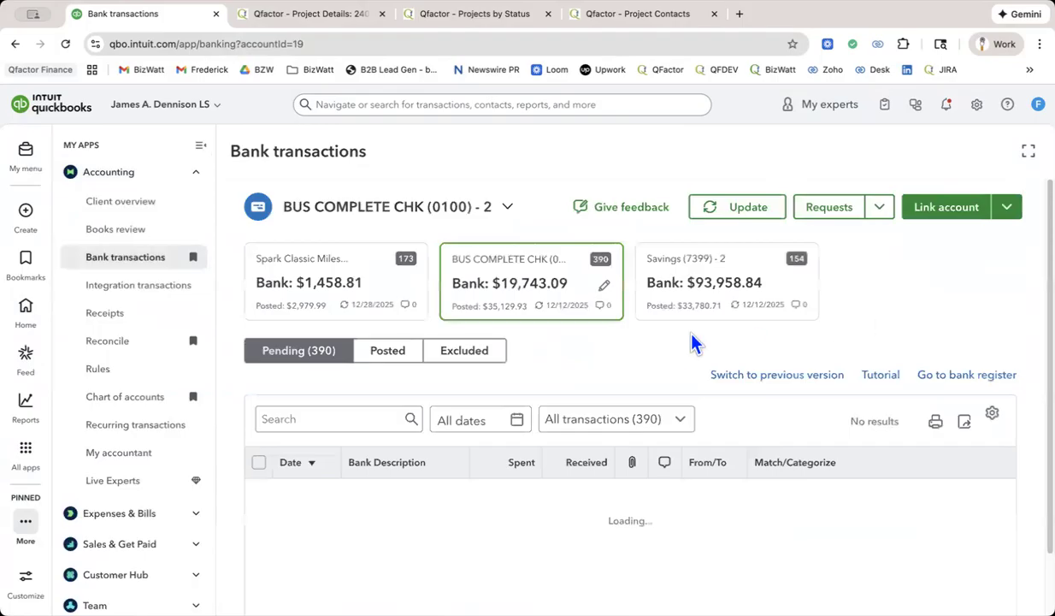
pyautogui.scroll(-5, 693, 342)
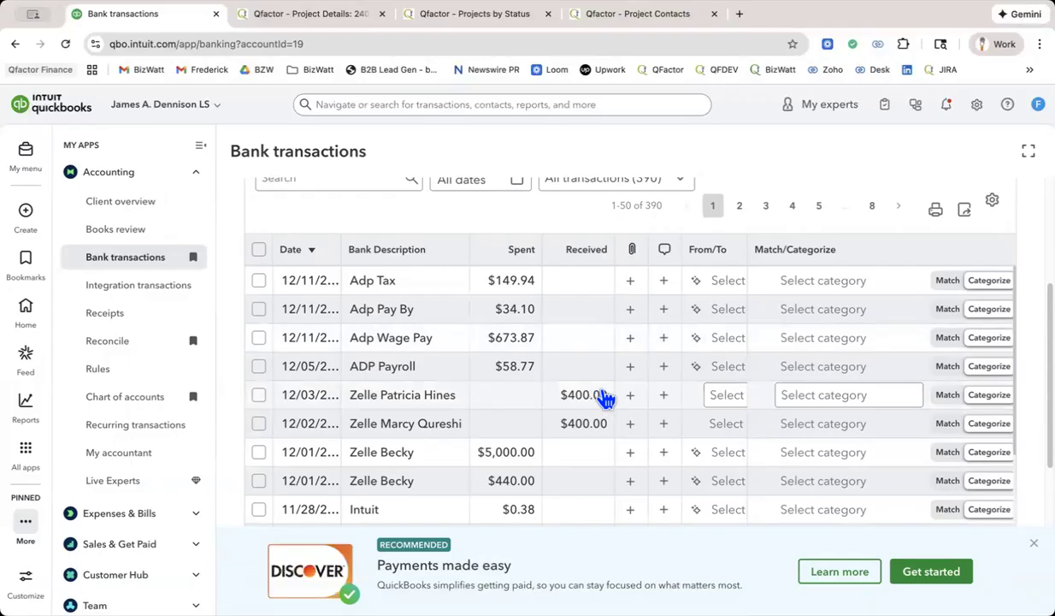
# Add the payer of the 12/03 Zelle deposit of $400.00 as a new customer with first and last name, and save it.
pyautogui.click(729, 398)
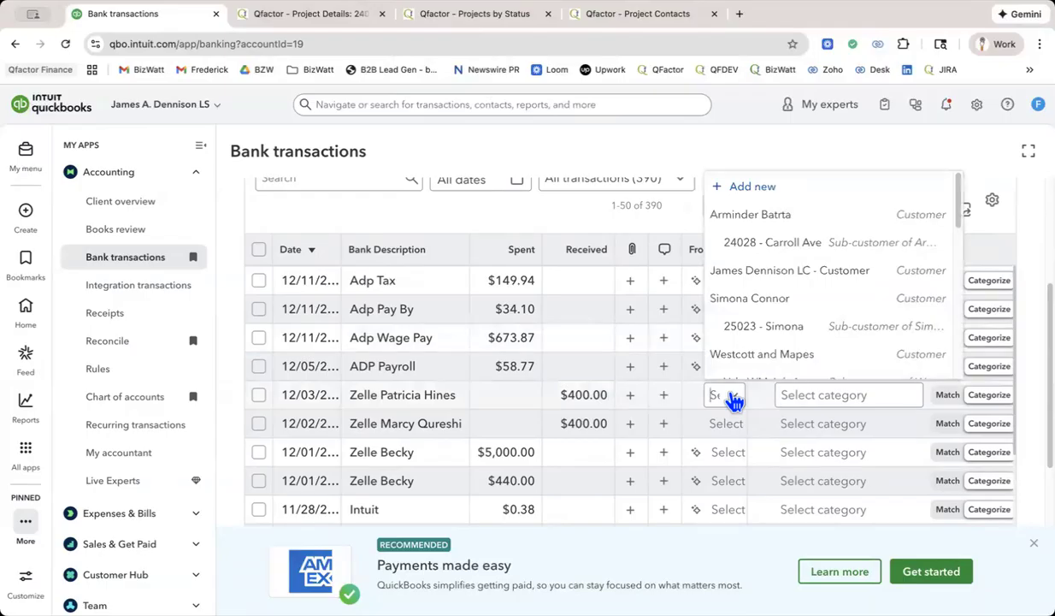
pyautogui.click(762, 187)
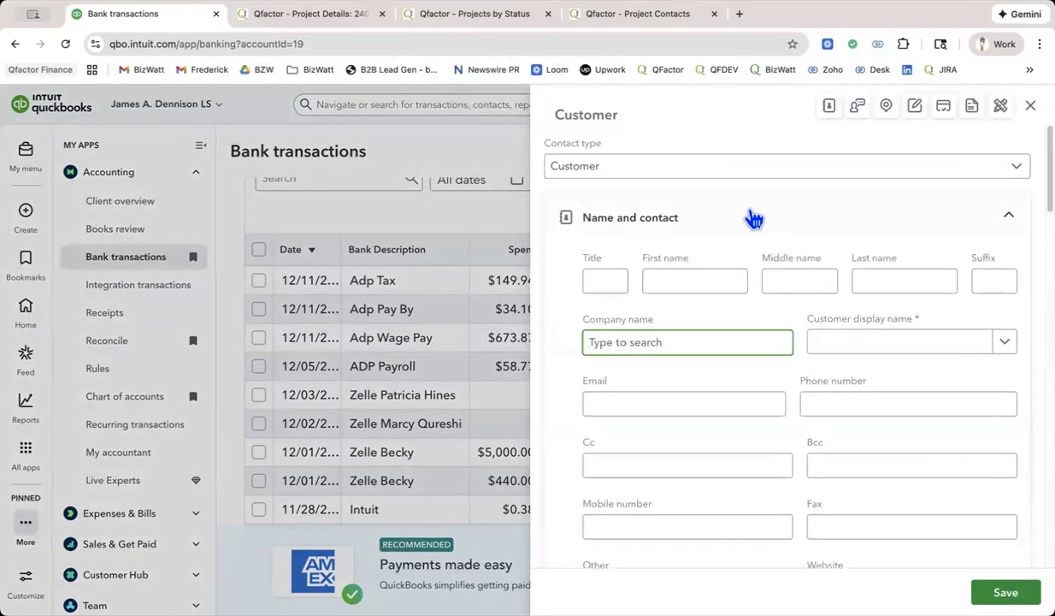
pyautogui.click(696, 273)
pyautogui.press('Tab')
pyautogui.press('Tab')
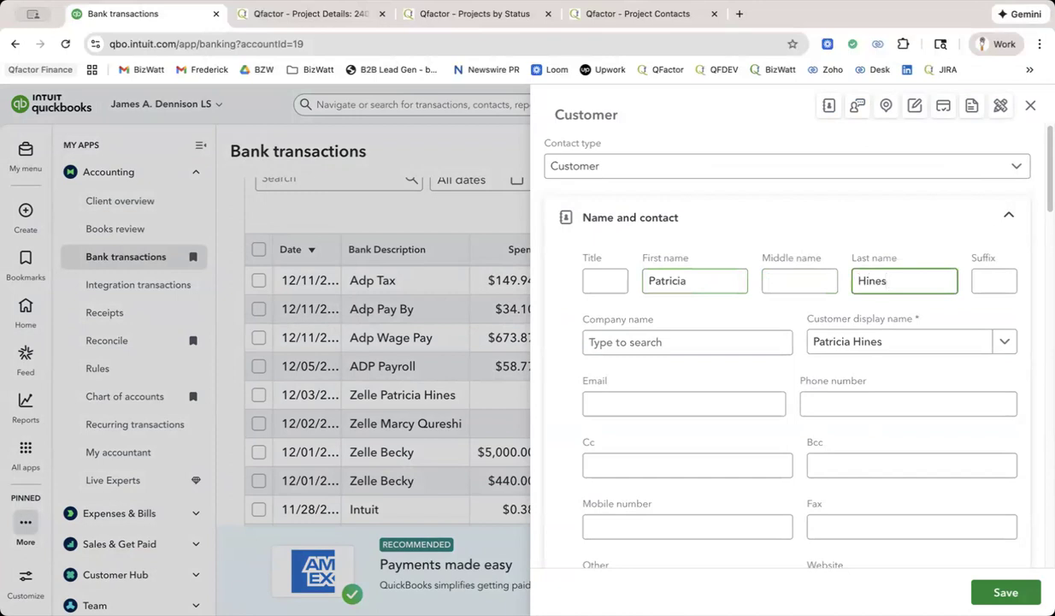
pyautogui.click(1006, 592)
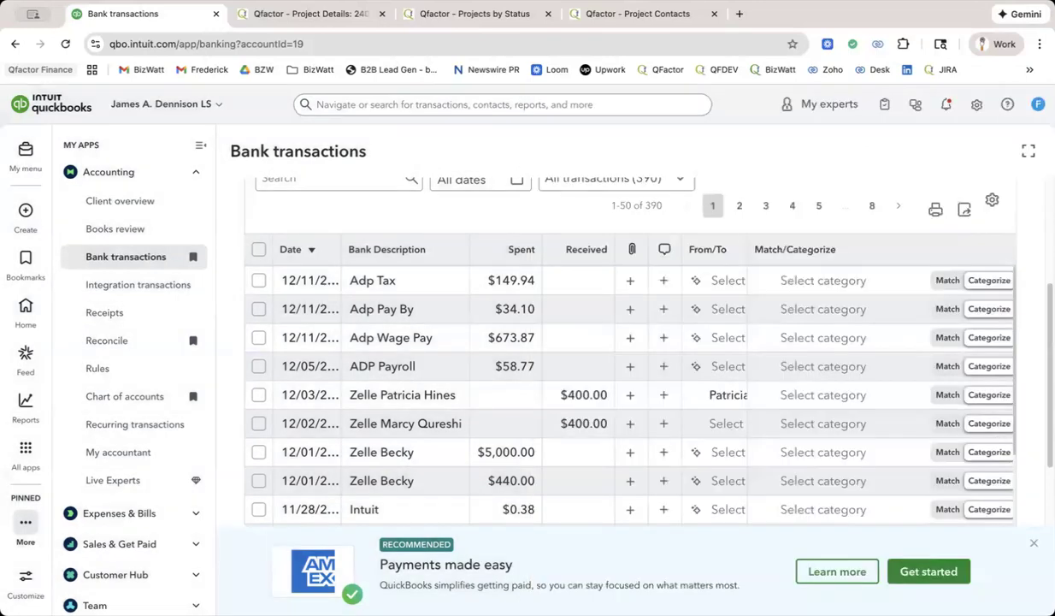
# Categorize the 12/03 Zelle deposit of $400.00 as Services income.
pyautogui.click(852, 400)
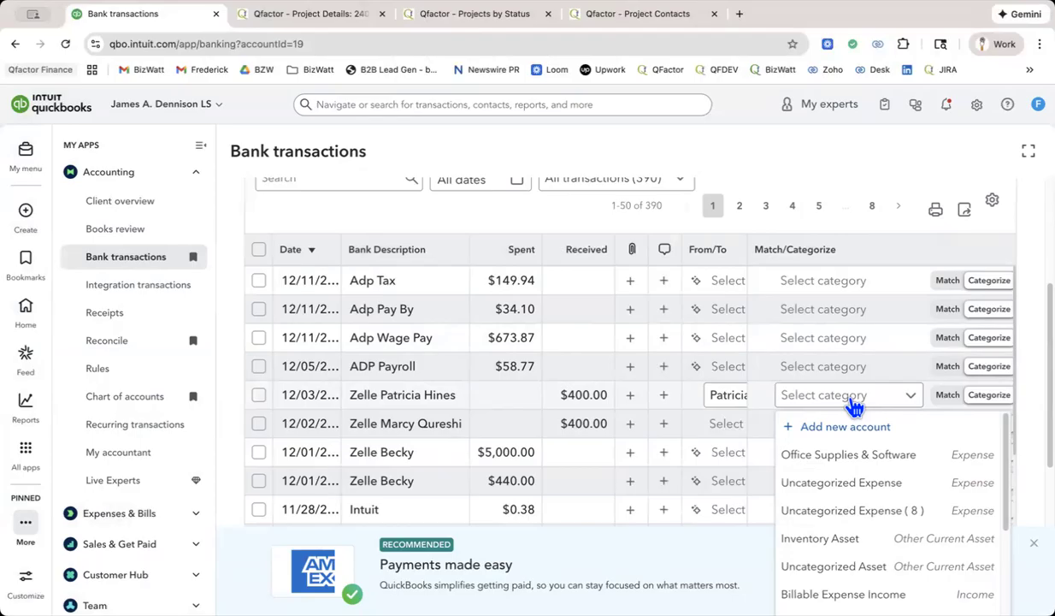
pyautogui.write('Service')
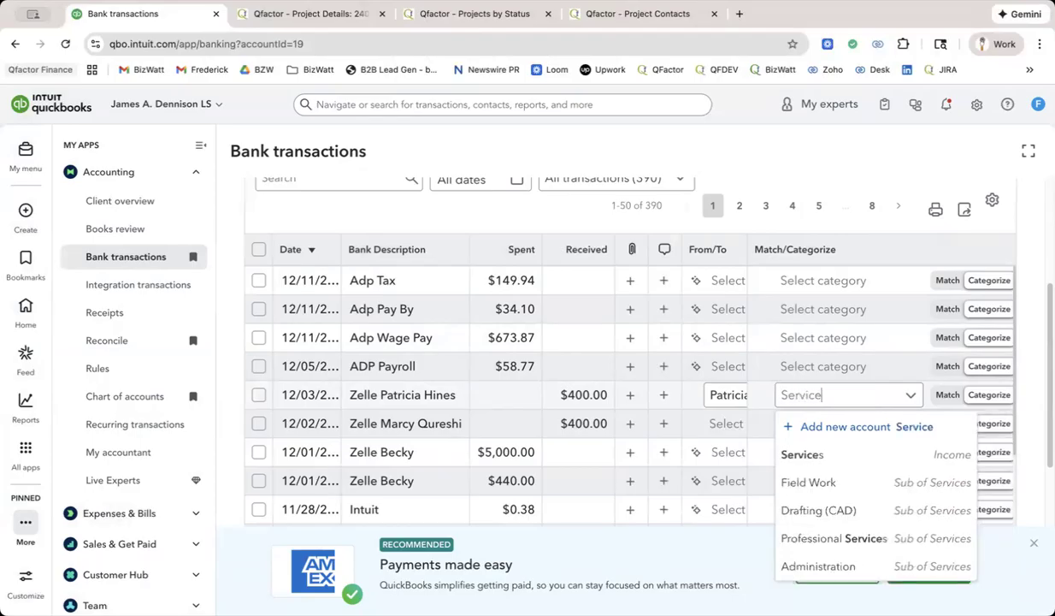
pyautogui.click(832, 458)
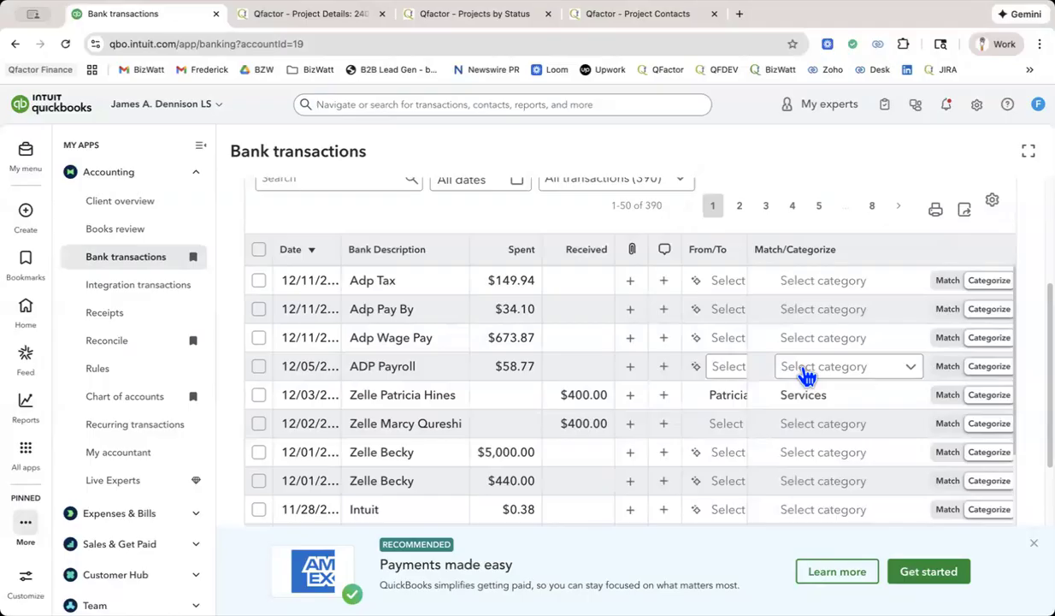
# Search the category choices of the Adp Tax transaction for "ad" and clear the search text.
pyautogui.click(830, 284)
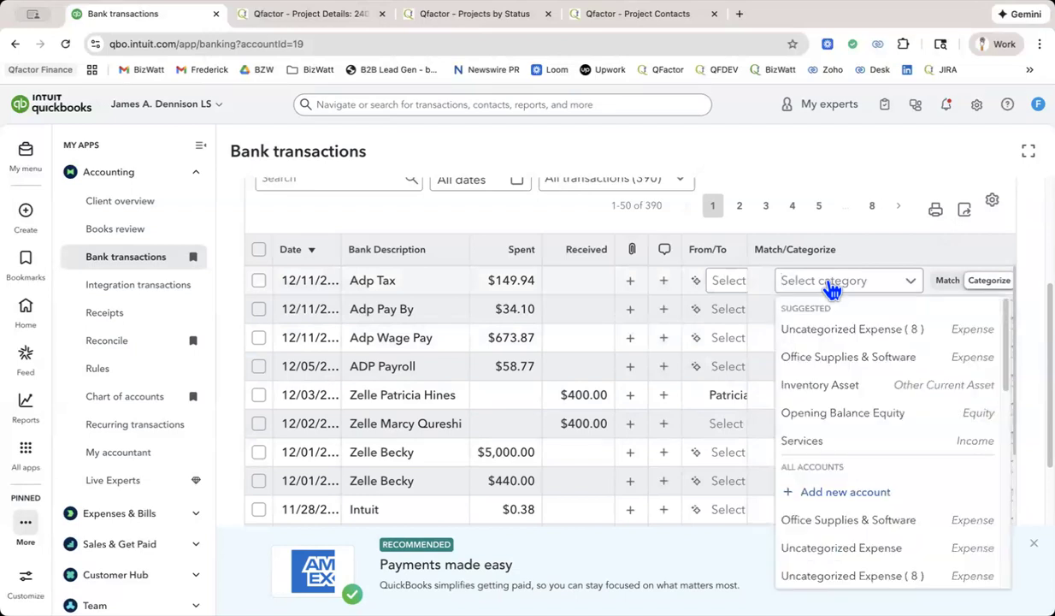
pyautogui.write('ad')
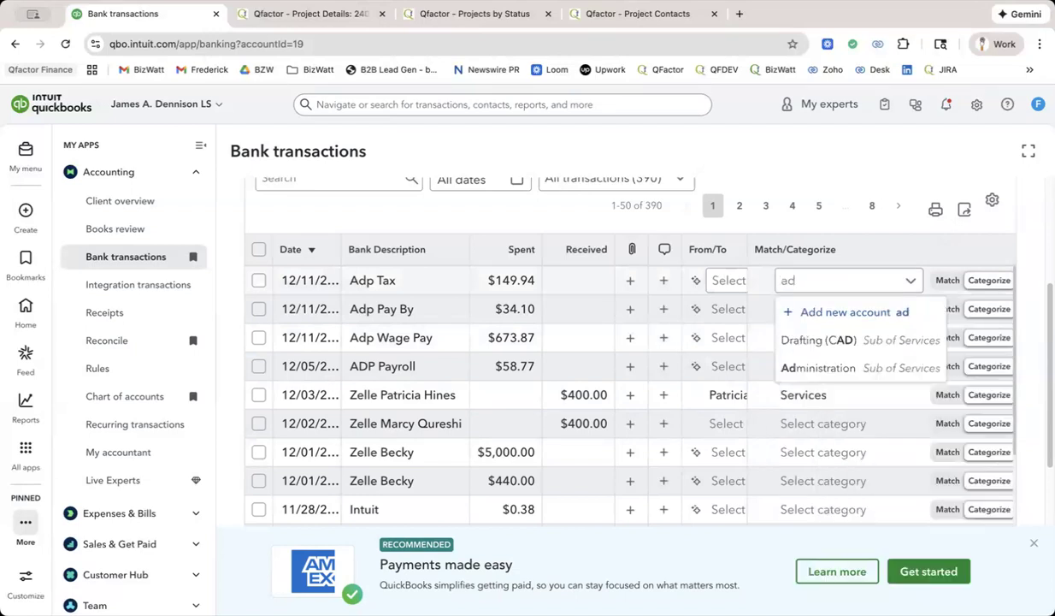
pyautogui.press('BackSpace')
pyautogui.press('BackSpace')
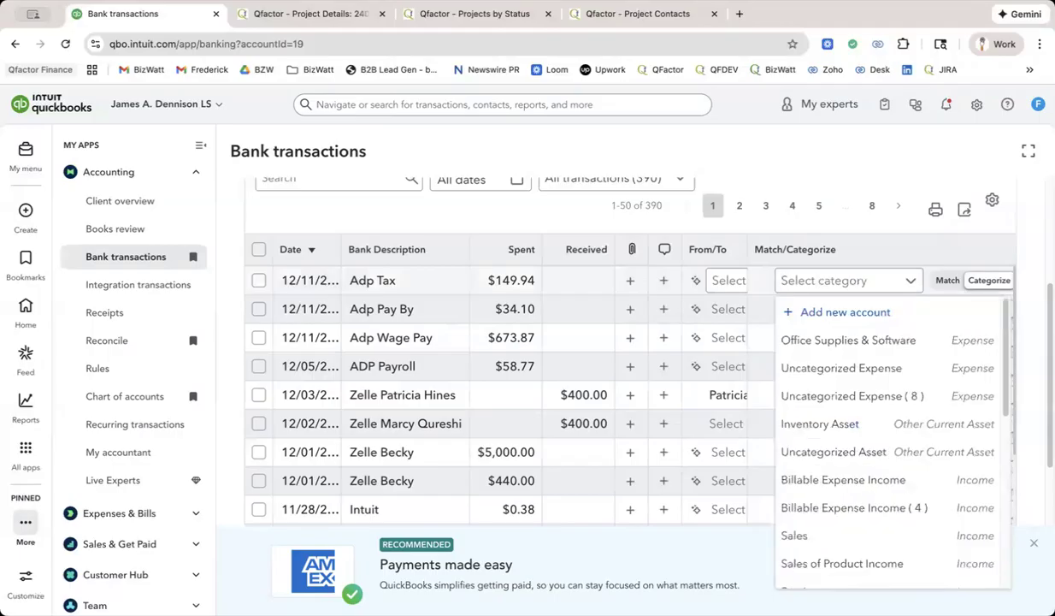
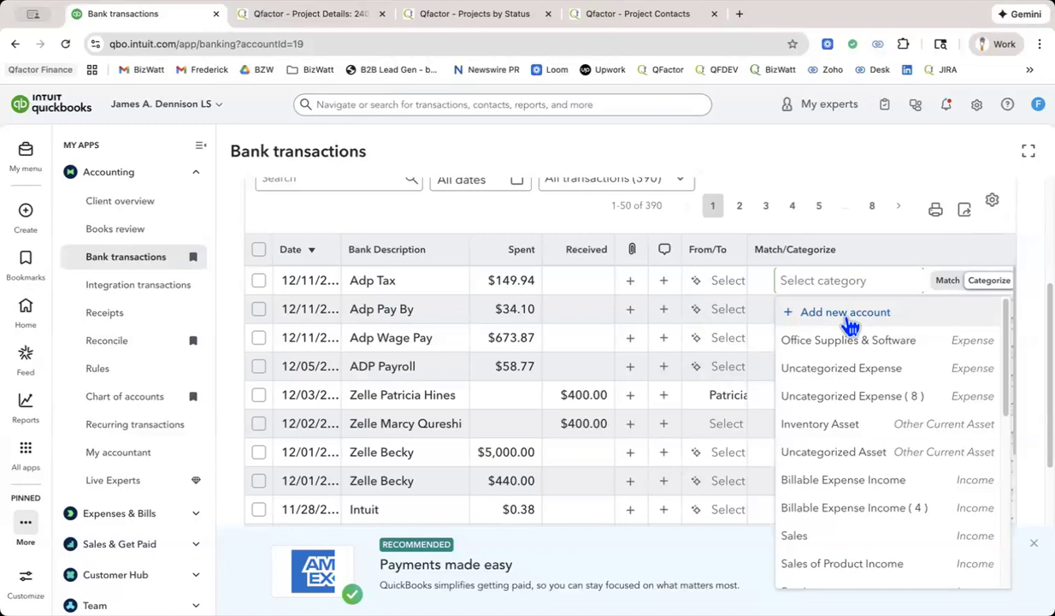
# Start a new account named ADP Tax for the Adp Tax transaction and set its account type to Expenses.
pyautogui.click(846, 317)
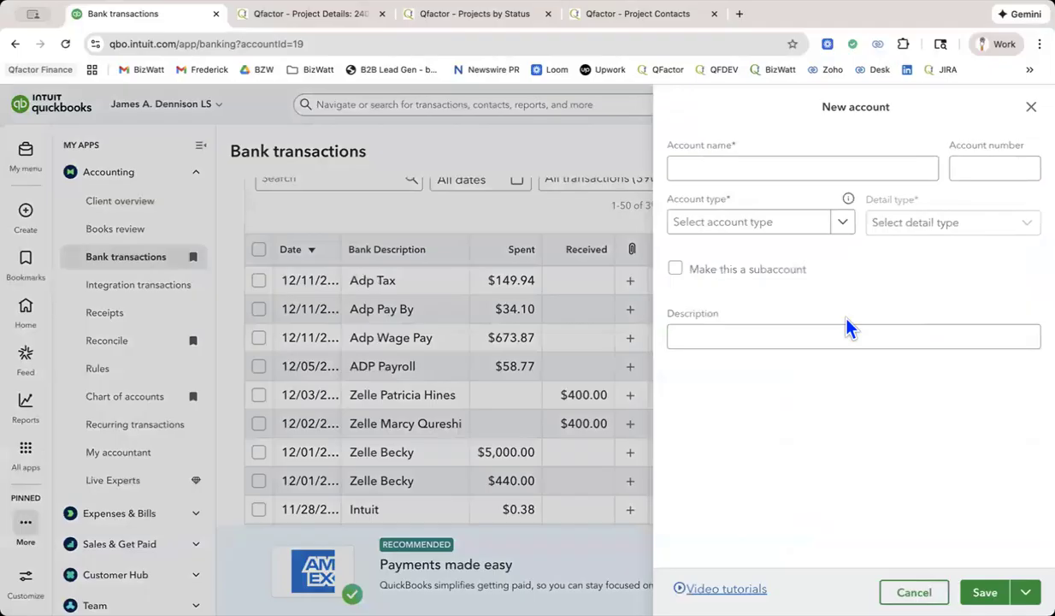
pyautogui.click(790, 172)
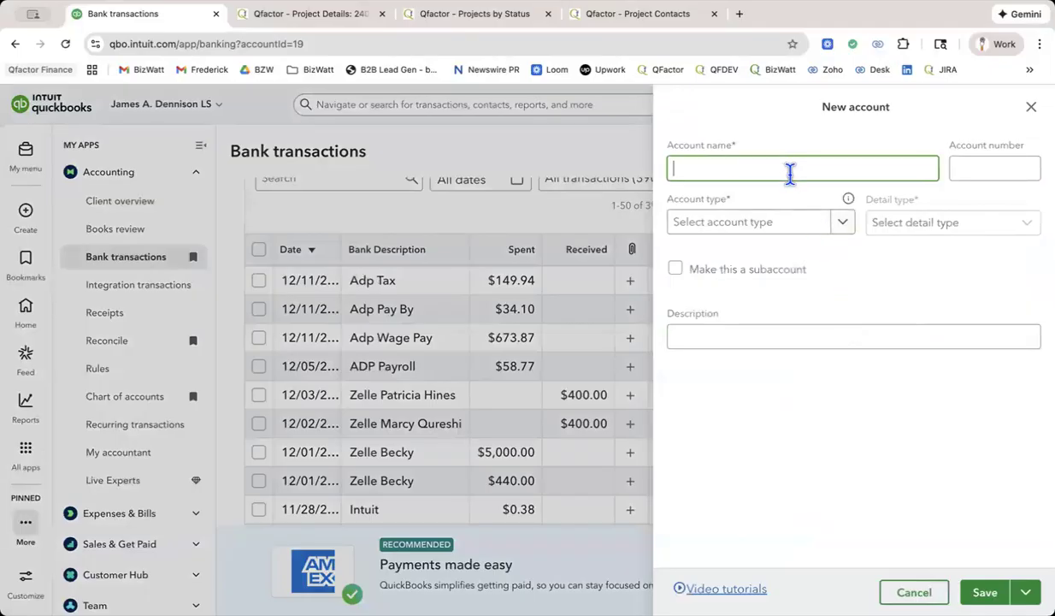
pyautogui.write('ADP Tax')
pyautogui.click(964, 168)
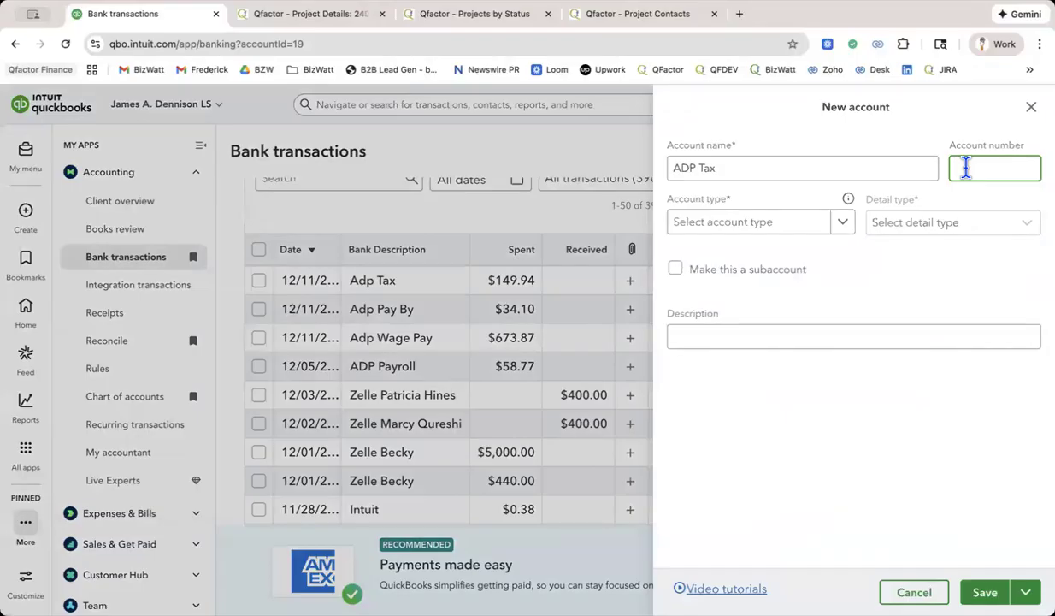
pyautogui.click(776, 225)
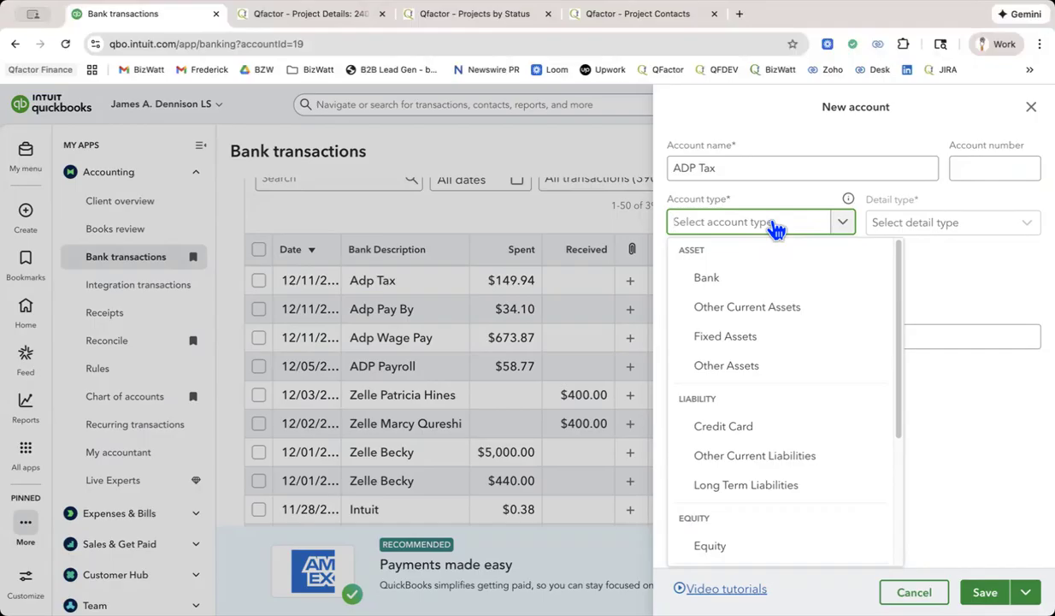
pyautogui.scroll(-5, 791, 364)
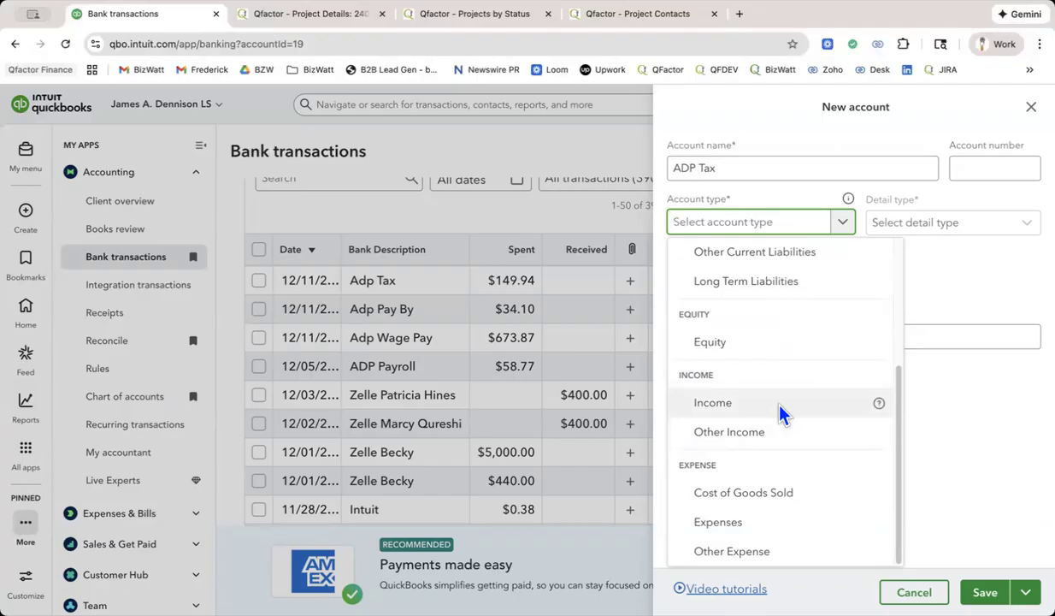
pyautogui.click(735, 526)
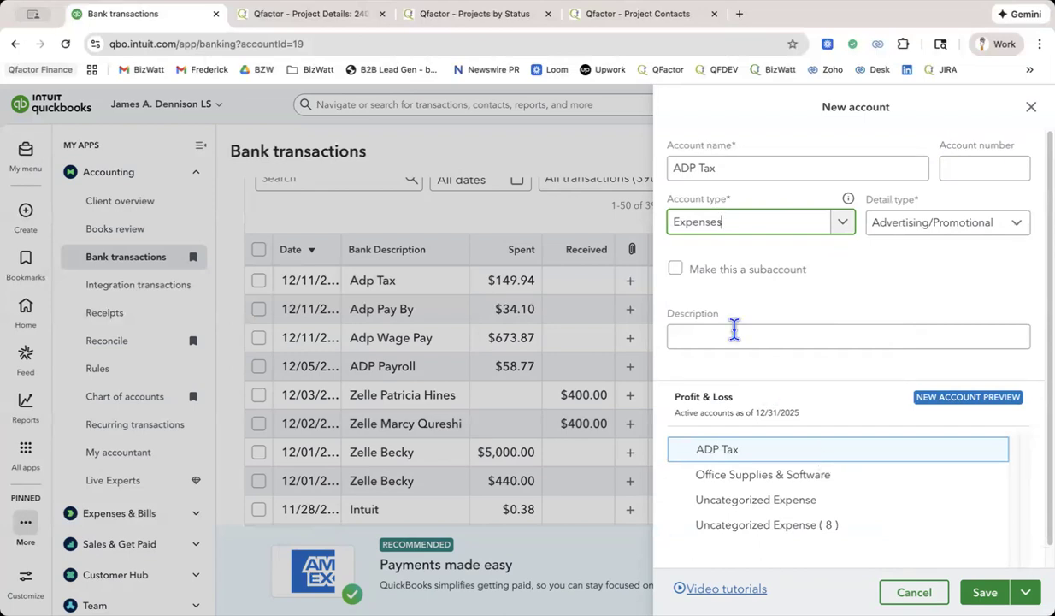
pyautogui.click(677, 272)
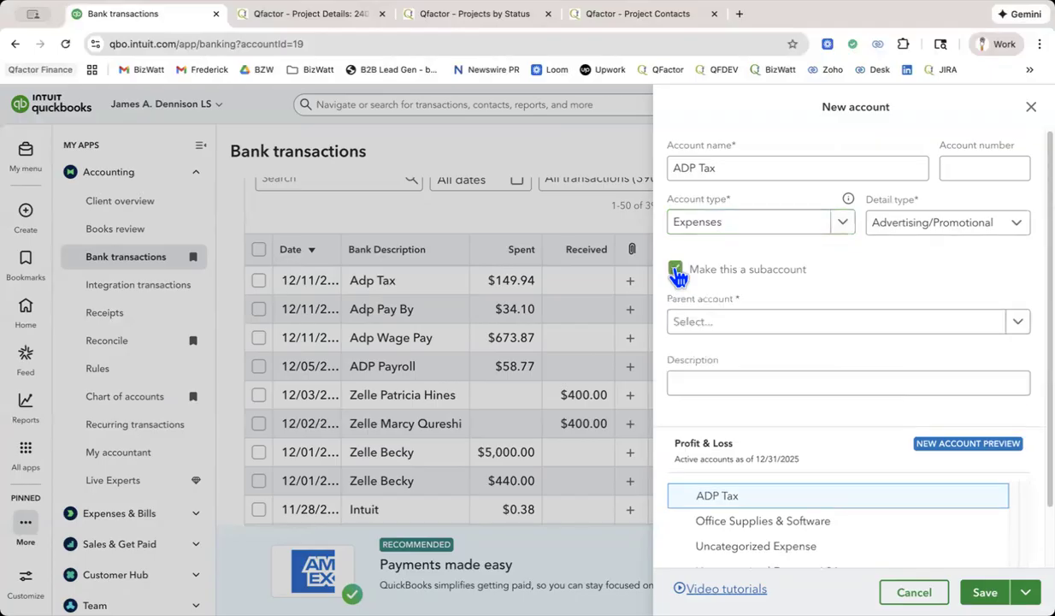
pyautogui.click(733, 333)
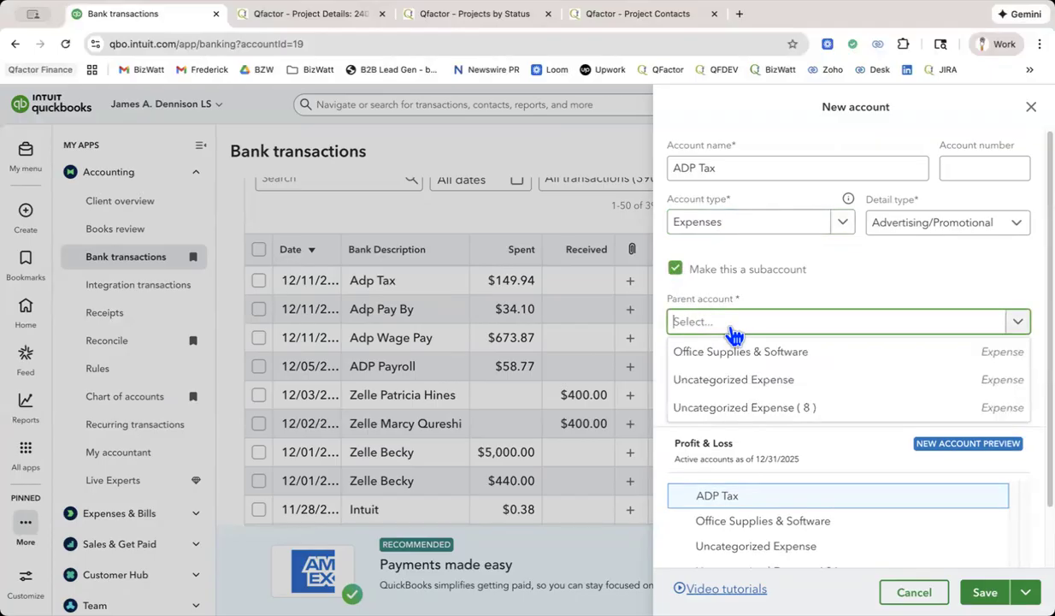
pyautogui.click(733, 332)
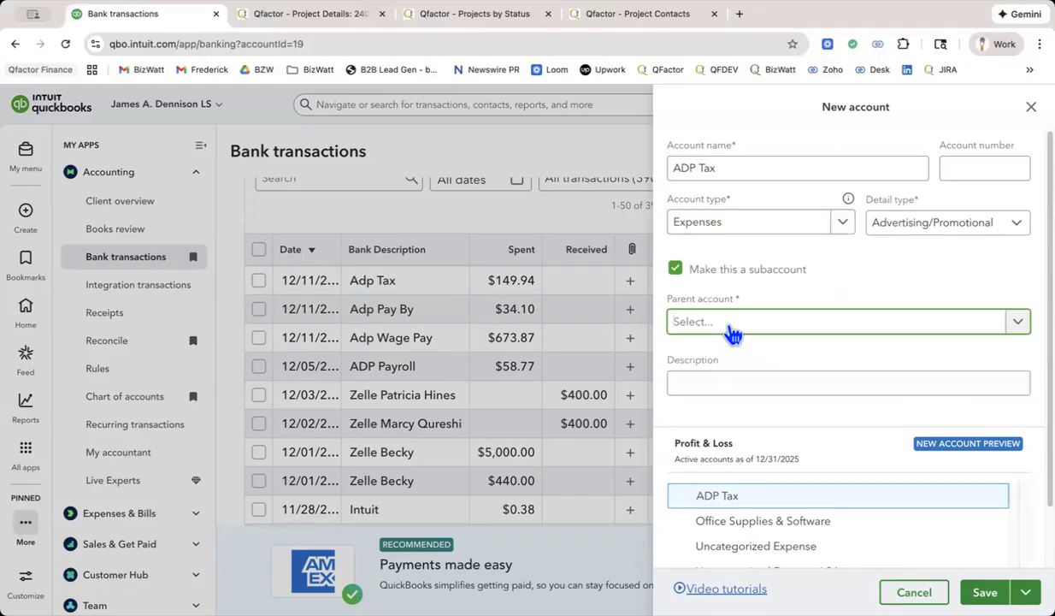
pyautogui.click(676, 271)
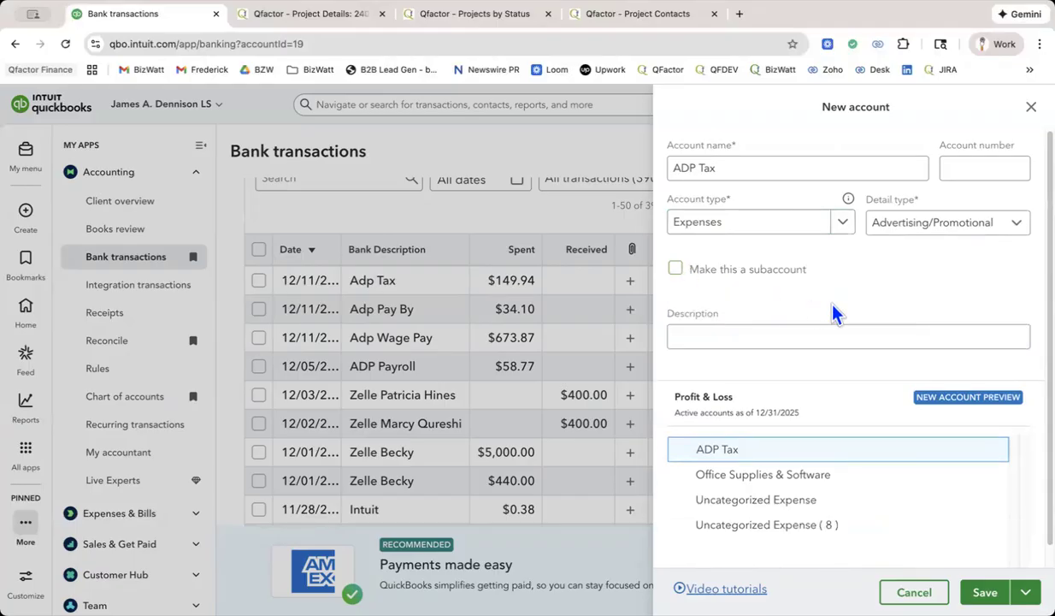
# Enter ADP Tax as the new account's description and save the account.
pyautogui.click(796, 330)
pyautogui.write('ADPP')
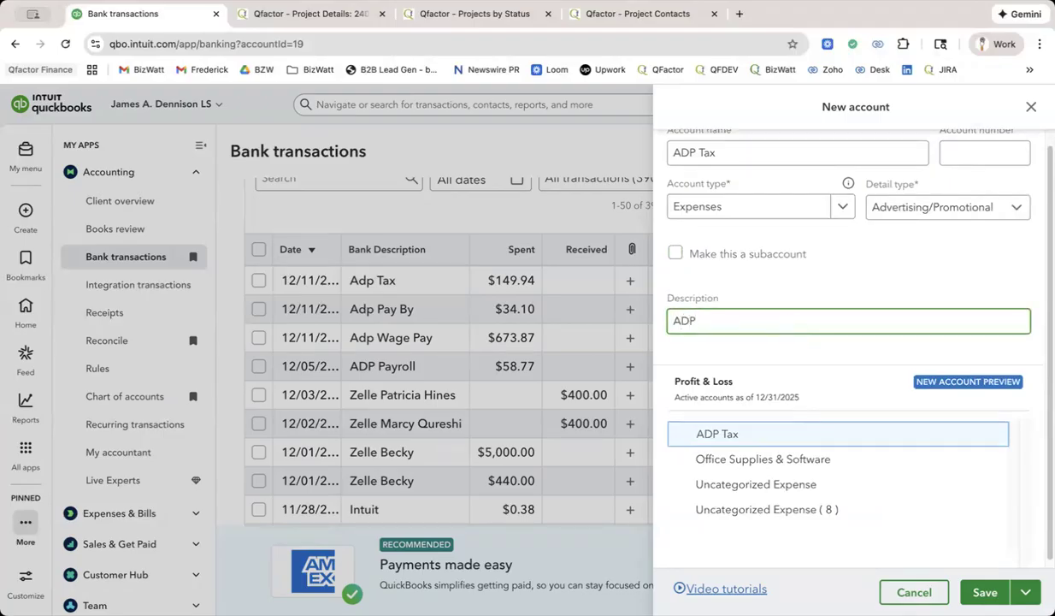
pyautogui.press('BackSpace')
pyautogui.press('BackSpace')
pyautogui.write('Tax')
pyautogui.click(701, 424)
pyautogui.scroll(-1, 842, 406)
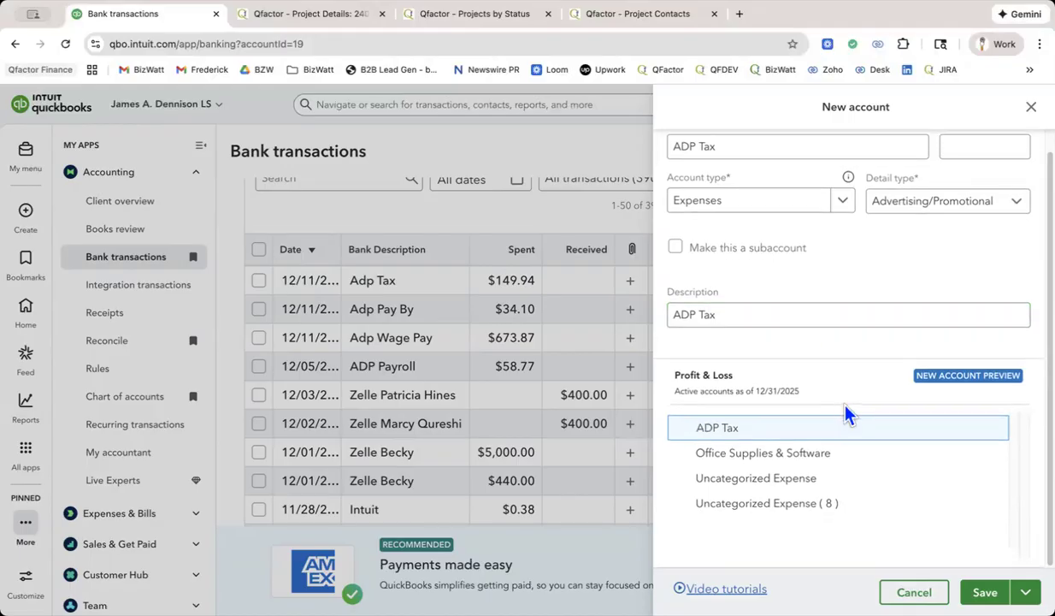
pyautogui.click(985, 592)
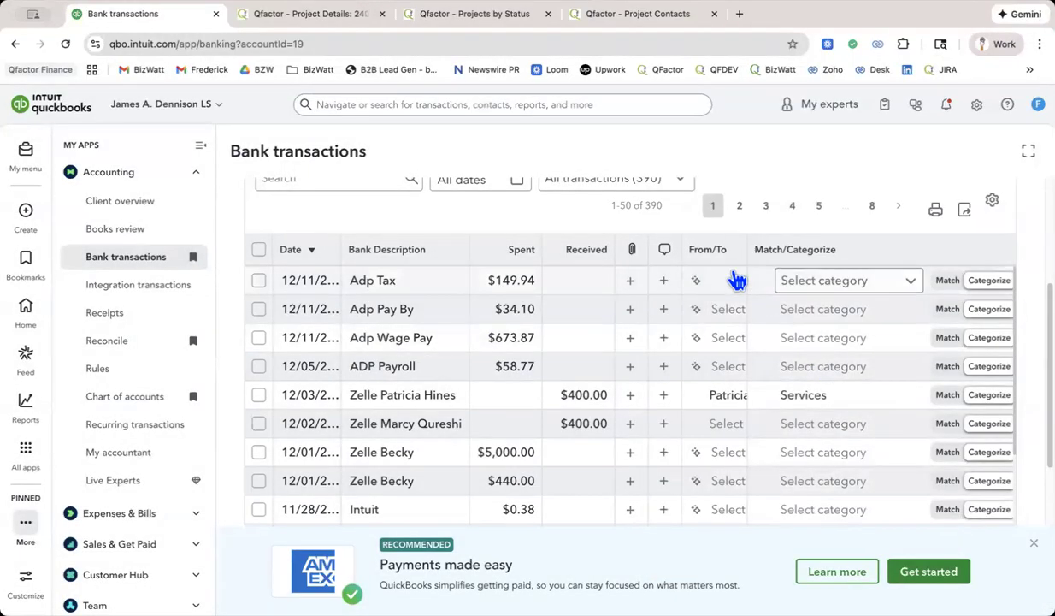
# Categorize the 12/11 Adp Tax transaction of $149.94 under the ADP Tax expense account.
pyautogui.click(836, 288)
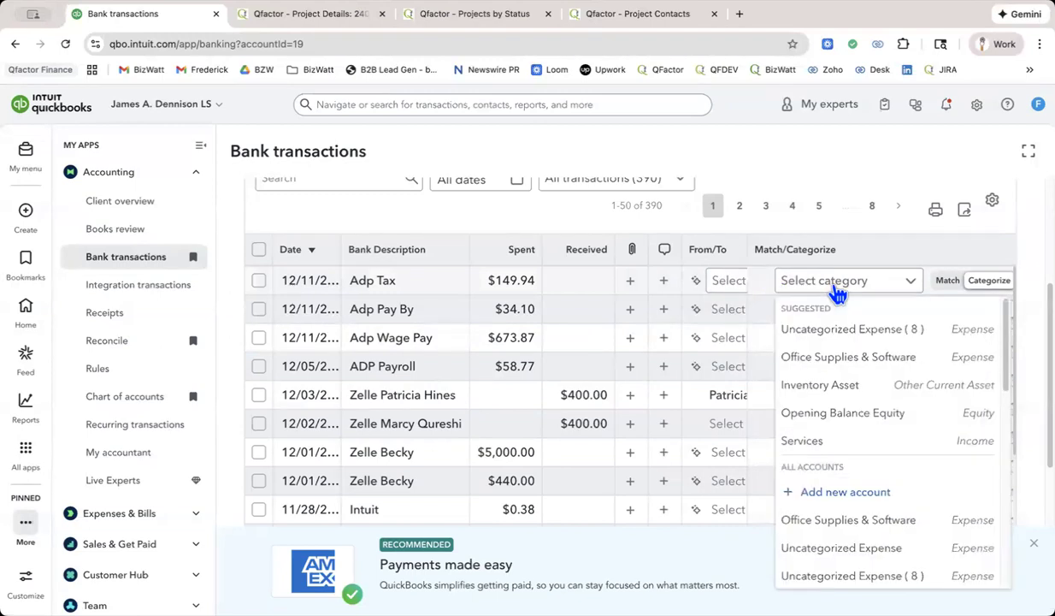
pyautogui.write('ad')
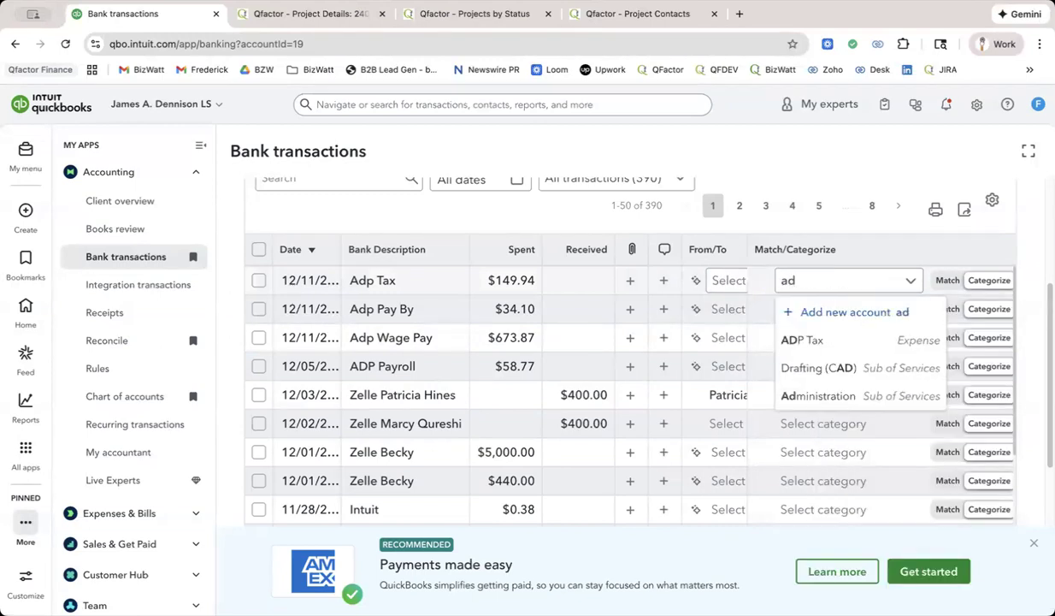
pyautogui.click(833, 334)
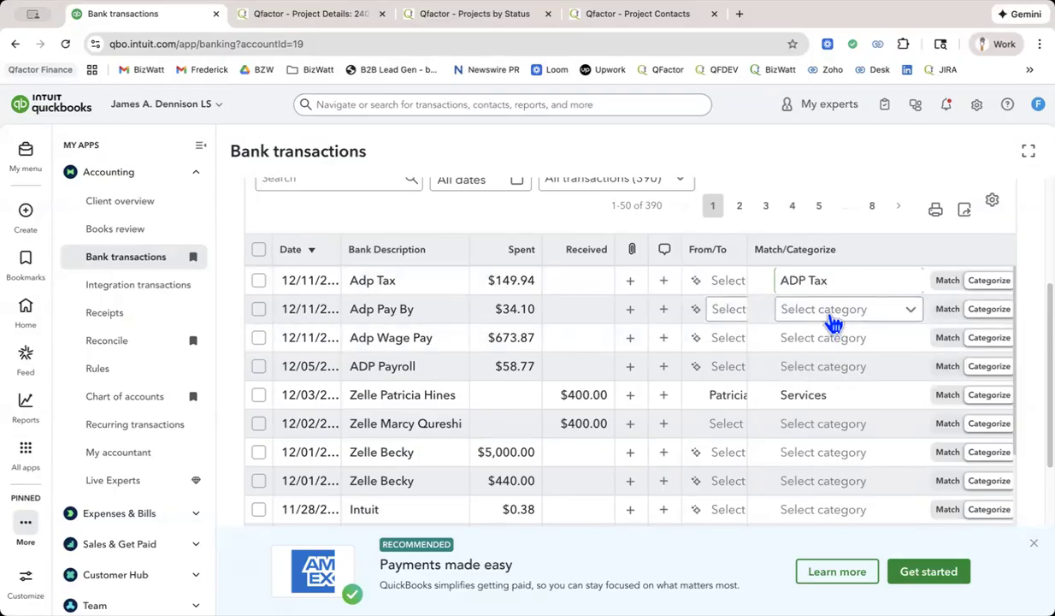
# Start a new account named Workers Comp for the Adp Pay By transaction, with account type Expenses.
pyautogui.click(834, 322)
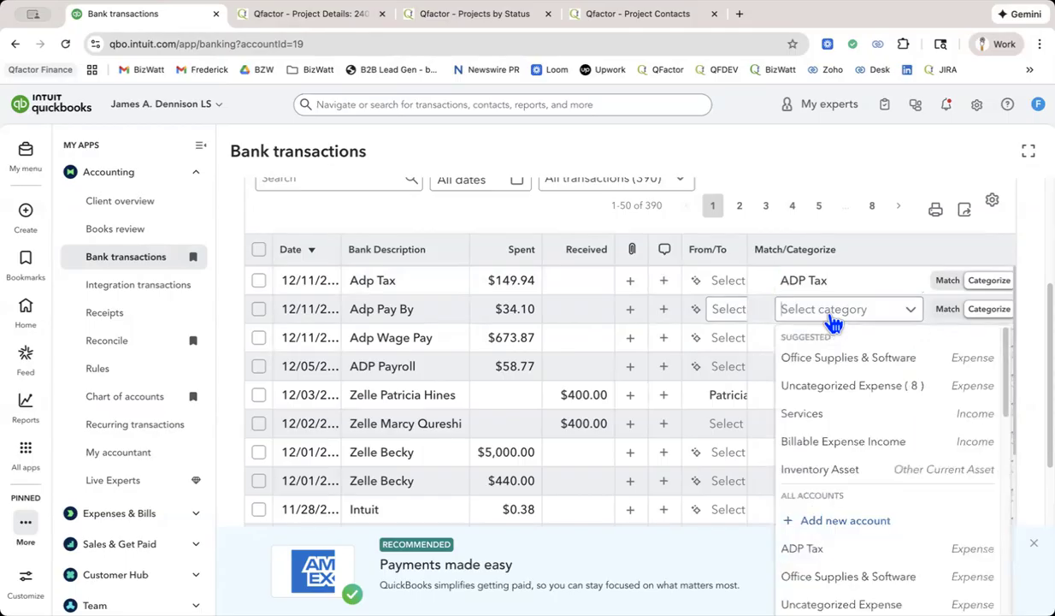
pyautogui.click(838, 523)
pyautogui.write('Workers')
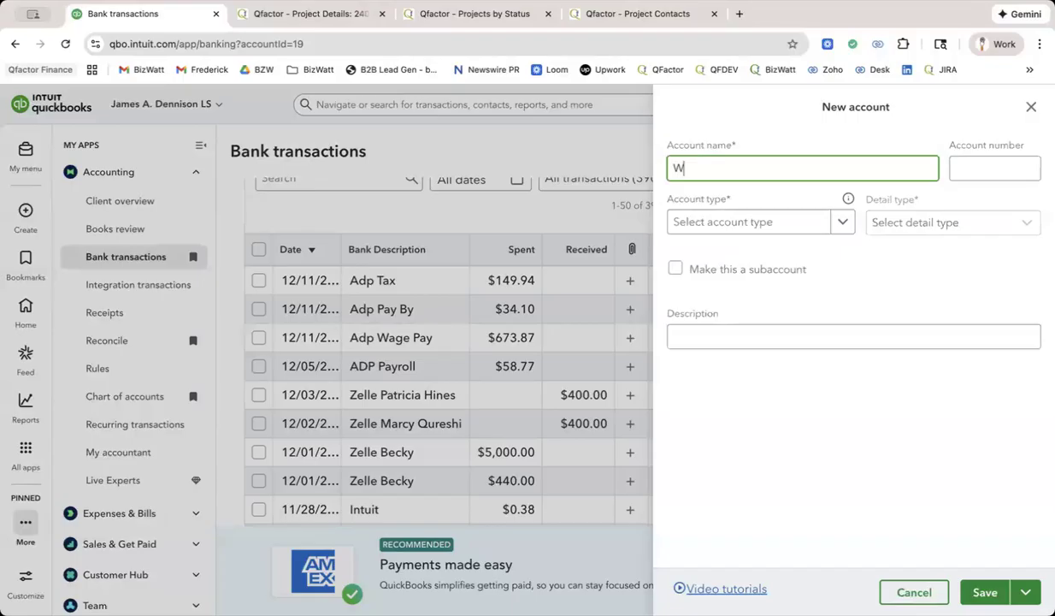
pyautogui.press('BackSpace')
pyautogui.write("'")
pyautogui.press('BackSpace')
pyautogui.write('s Comp')
pyautogui.click(787, 226)
pyautogui.write('ex')
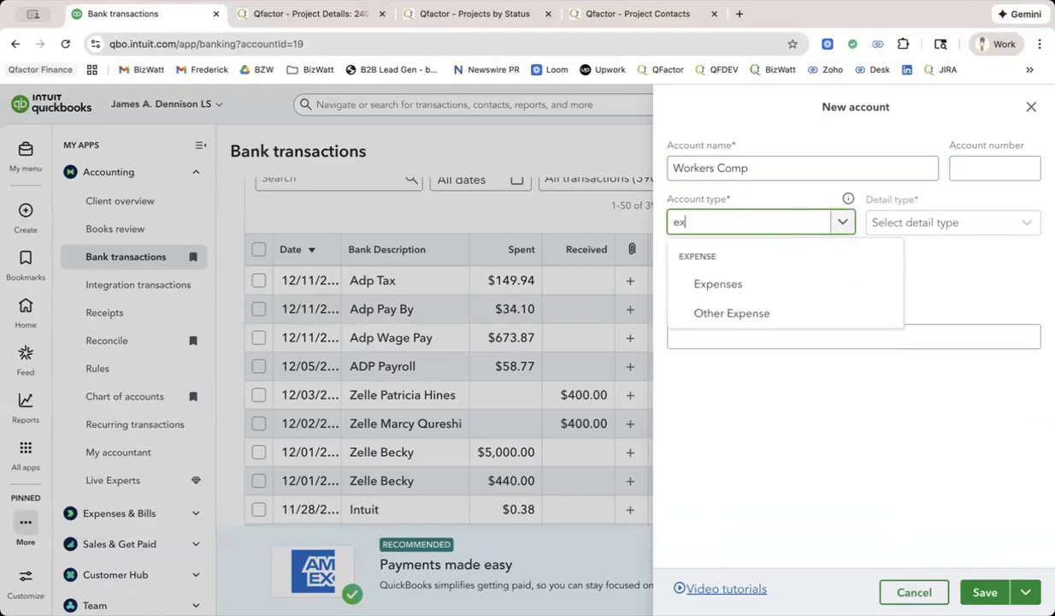
pyautogui.click(778, 278)
# Copy the account name Workers Comp into the description and save the new account.
pyautogui.click(748, 336)
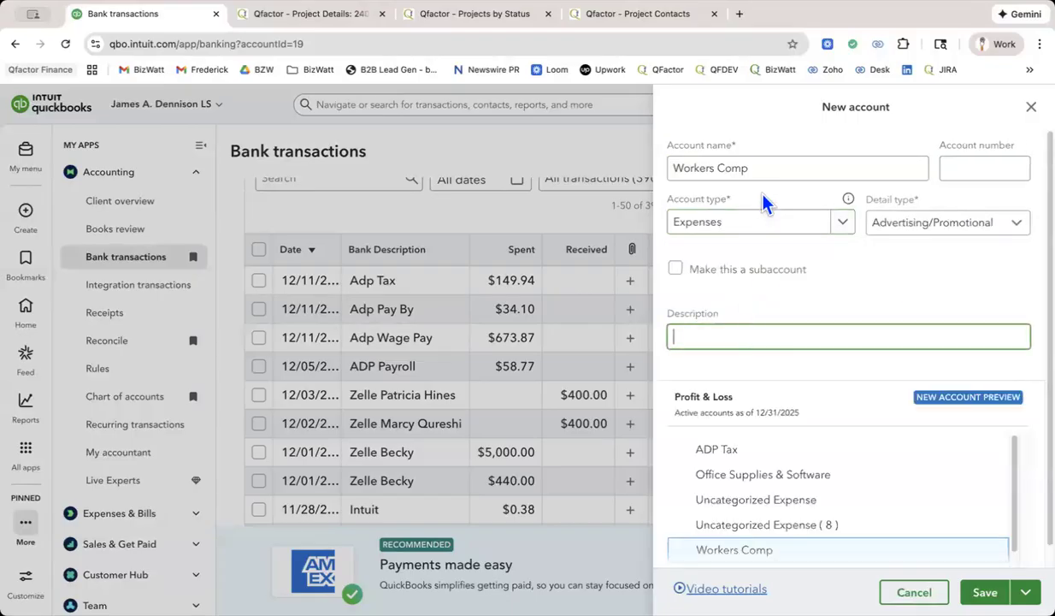
pyautogui.moveTo(752, 168); pyautogui.dragTo(660, 177)
pyautogui.hotkey('ctrl', 'c')
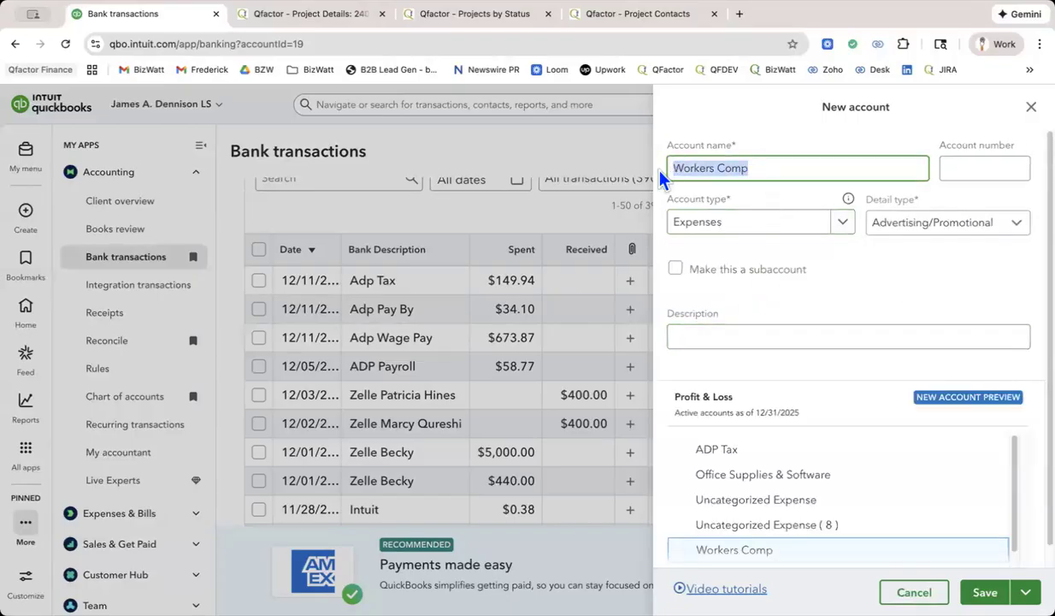
pyautogui.click(738, 335)
pyautogui.hotkey('ctrl', 'v')
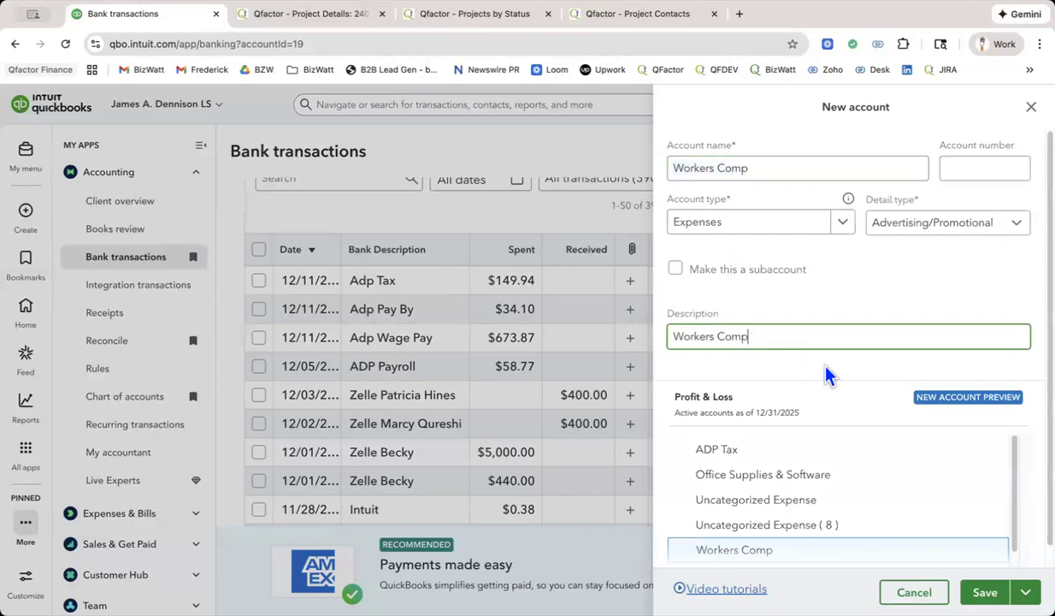
pyautogui.scroll(-1, 796, 352)
pyautogui.click(986, 585)
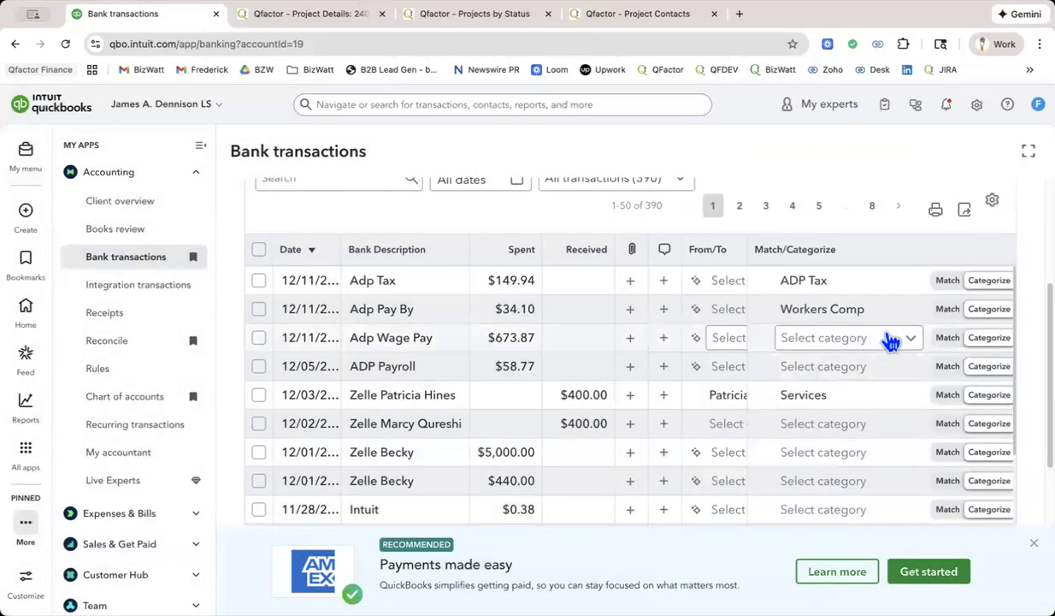
pyautogui.click(851, 314)
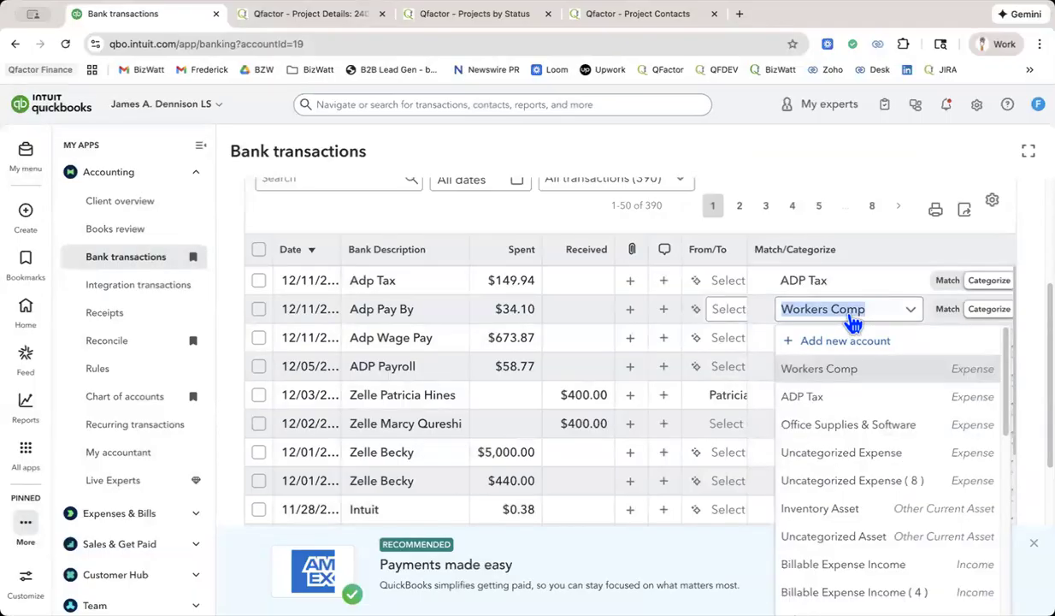
pyautogui.click(859, 231)
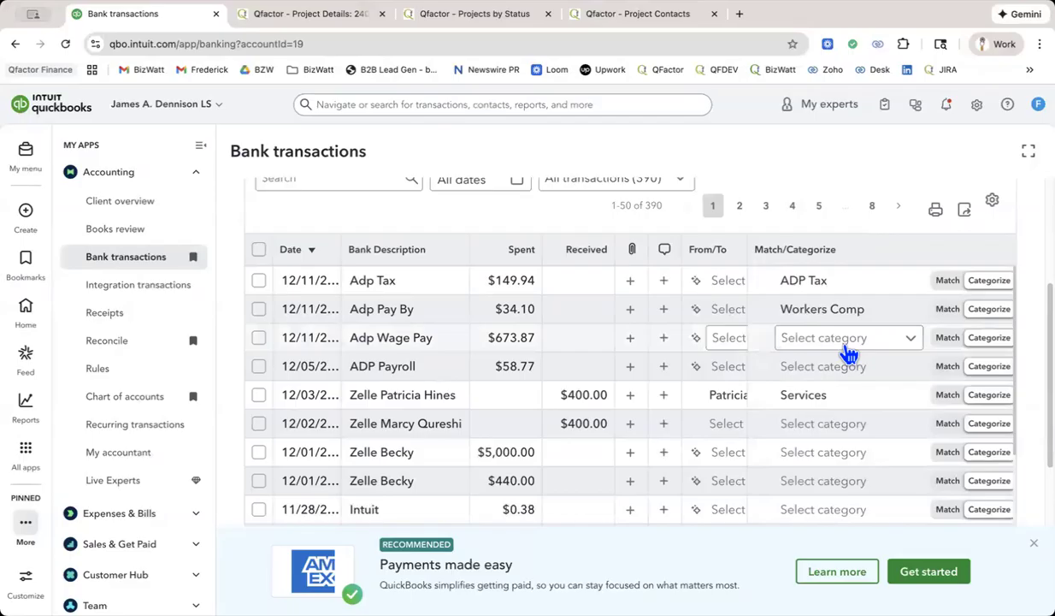
pyautogui.scroll(-3, 850, 353)
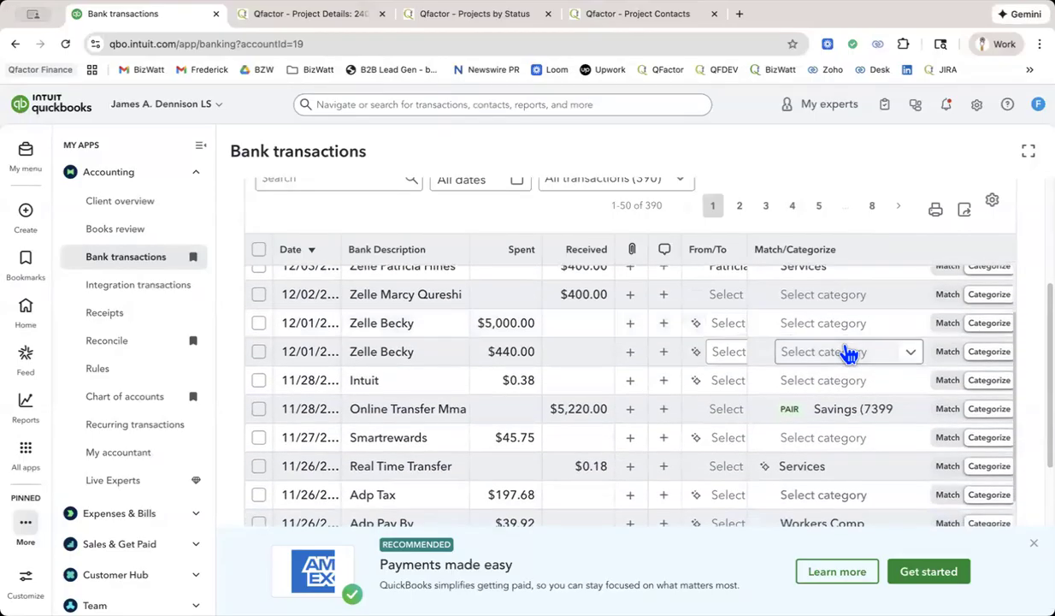
pyautogui.scroll(3, 850, 353)
pyautogui.scroll(3, 850, 353)
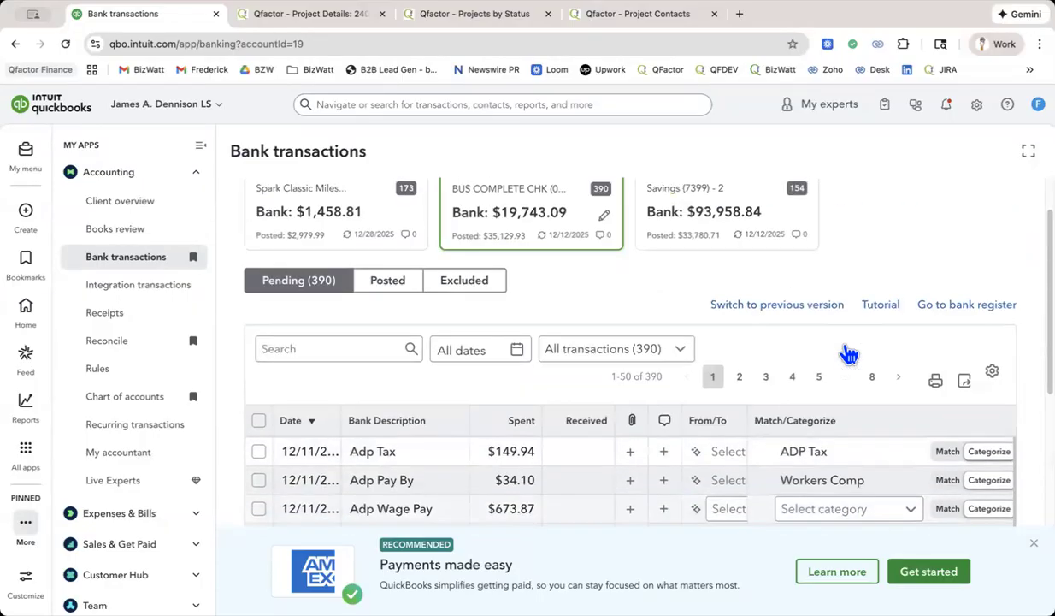
# Select the categorized 12/11 Adp Tax, 12/11 Adp Pay By and 12/03 Zelle $400.00 transactions and post them together.
pyautogui.scroll(-2, 849, 353)
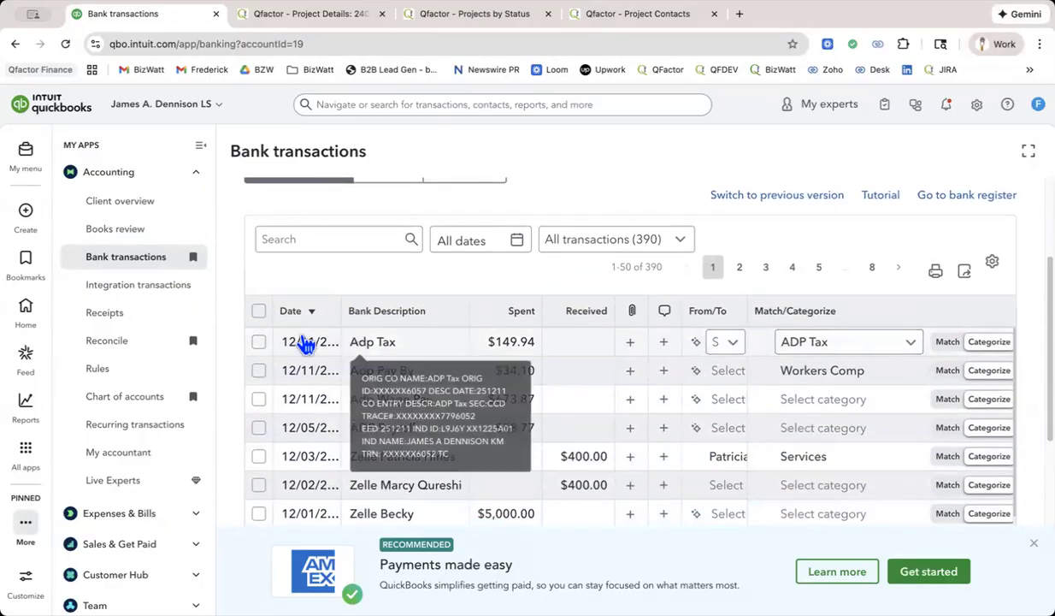
pyautogui.click(259, 341)
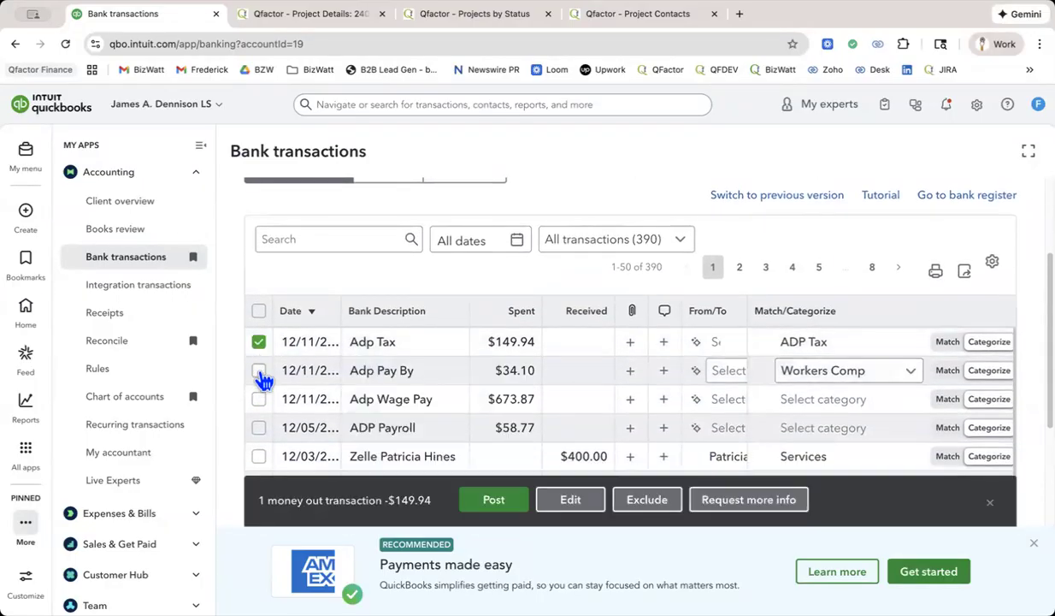
pyautogui.click(260, 372)
pyautogui.click(257, 456)
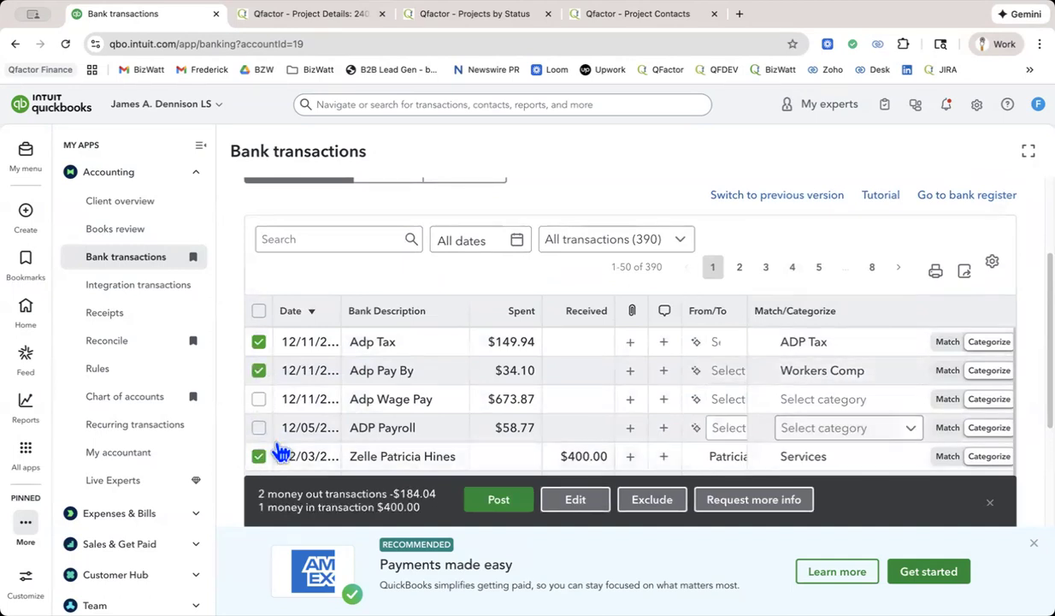
pyautogui.scroll(-2, 281, 452)
pyautogui.scroll(2, 281, 453)
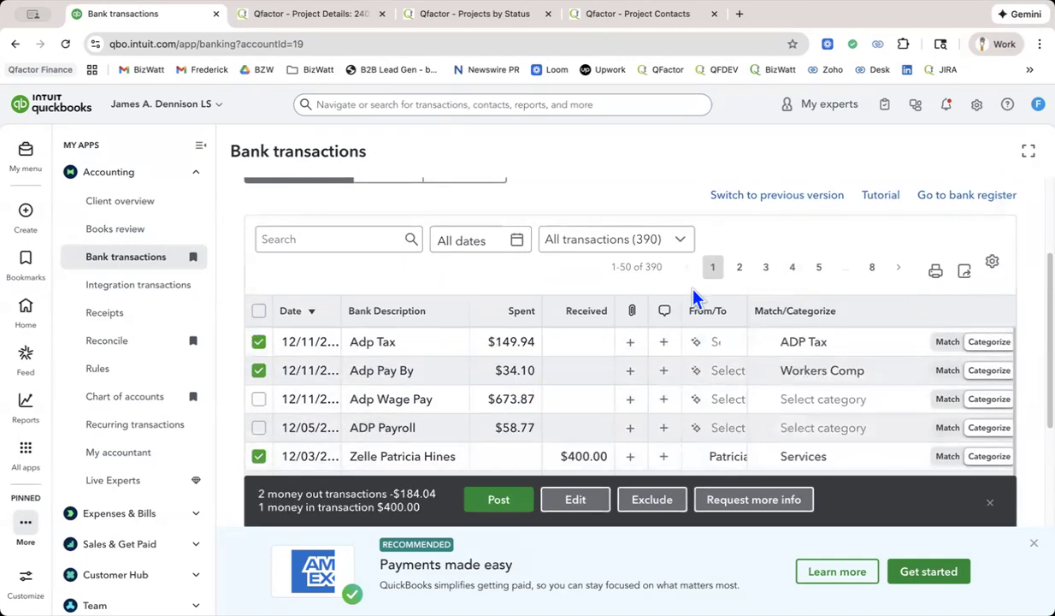
pyautogui.click(515, 504)
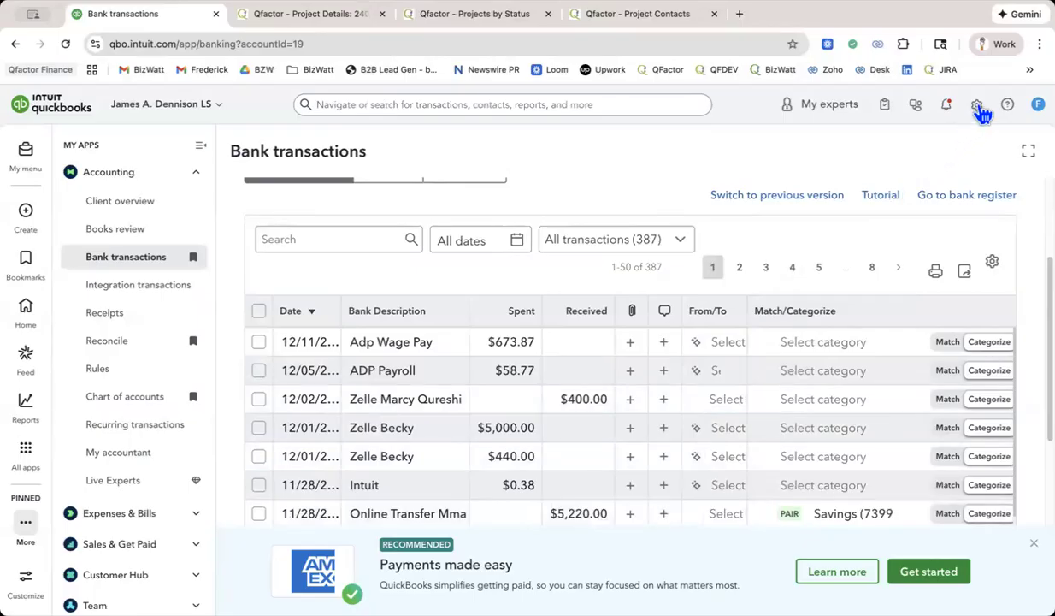
# Open the company's chart of accounts and look through the list of accounts.
pyautogui.click(977, 105)
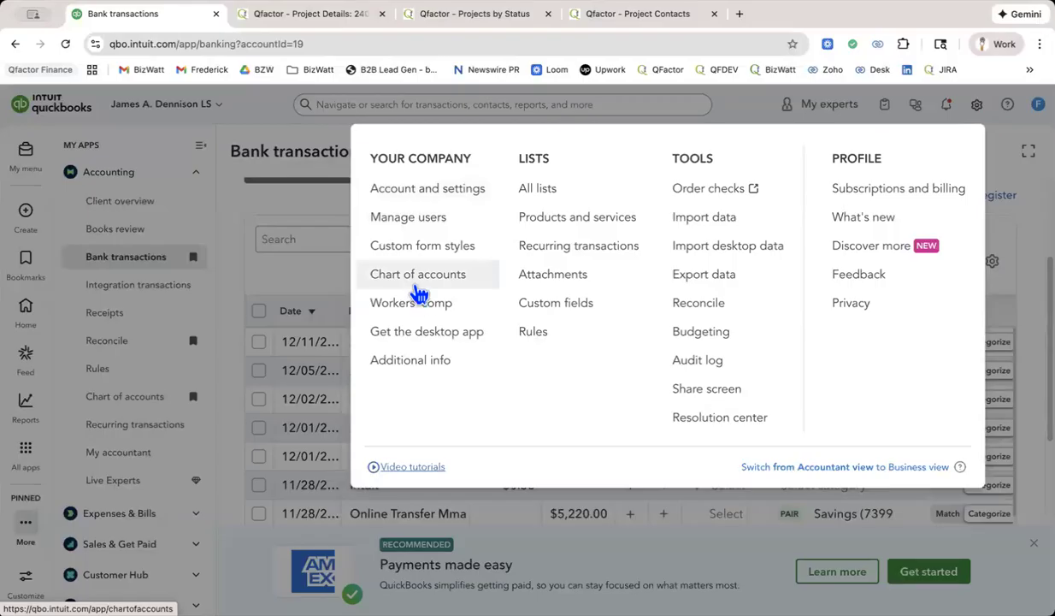
pyautogui.click(416, 277)
pyautogui.scroll(-7, 420, 289)
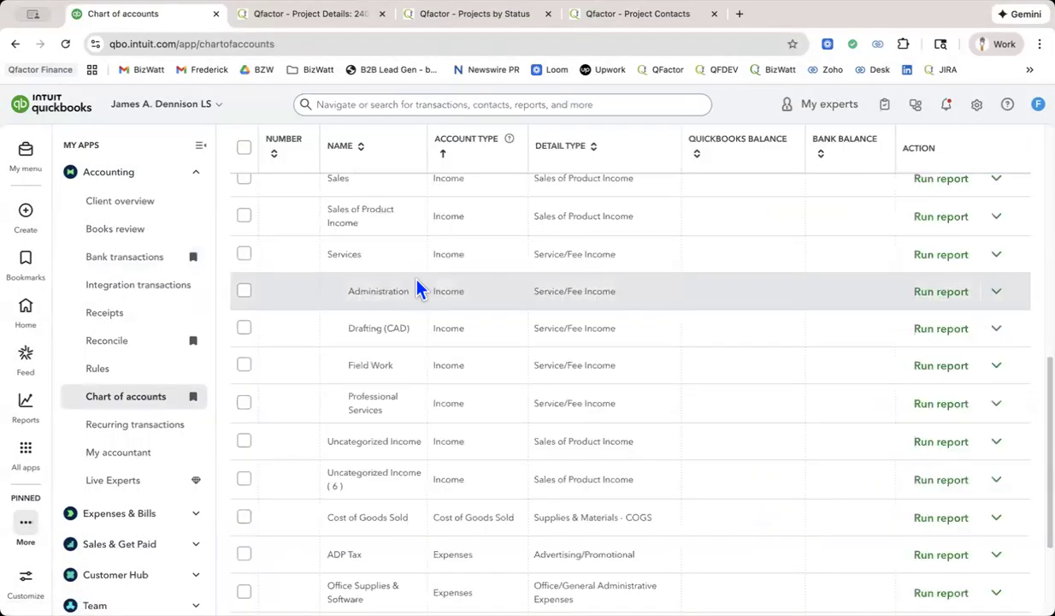
pyautogui.scroll(6, 626, 299)
pyautogui.scroll(2, 626, 298)
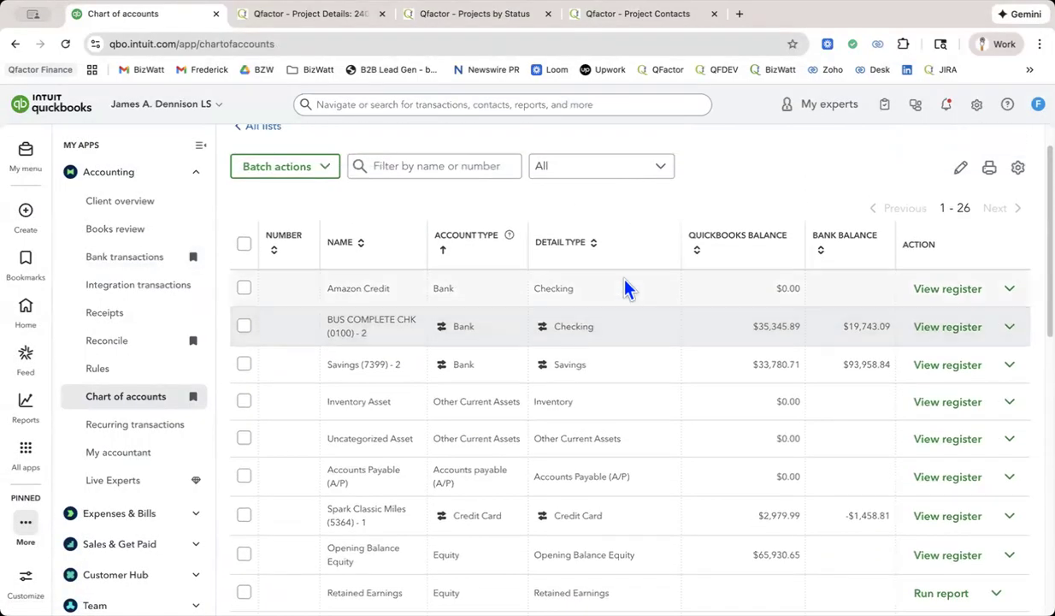
# Sort the chart of accounts by account type in descending order so the expense accounts come first.
pyautogui.click(613, 177)
pyautogui.click(612, 179)
pyautogui.click(453, 166)
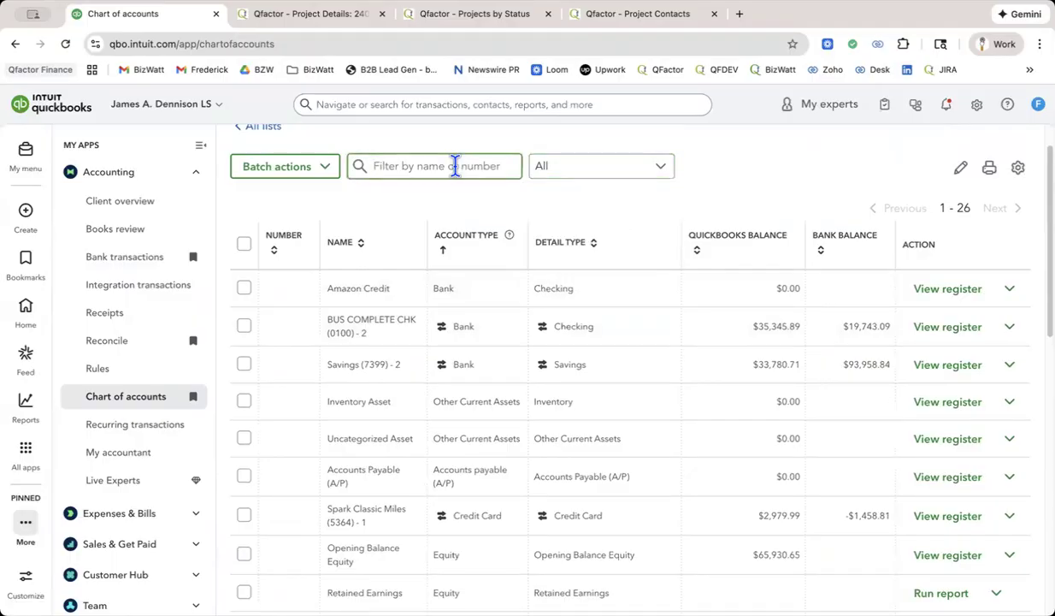
pyautogui.scroll(-1, 543, 260)
pyautogui.scroll(-4, 542, 265)
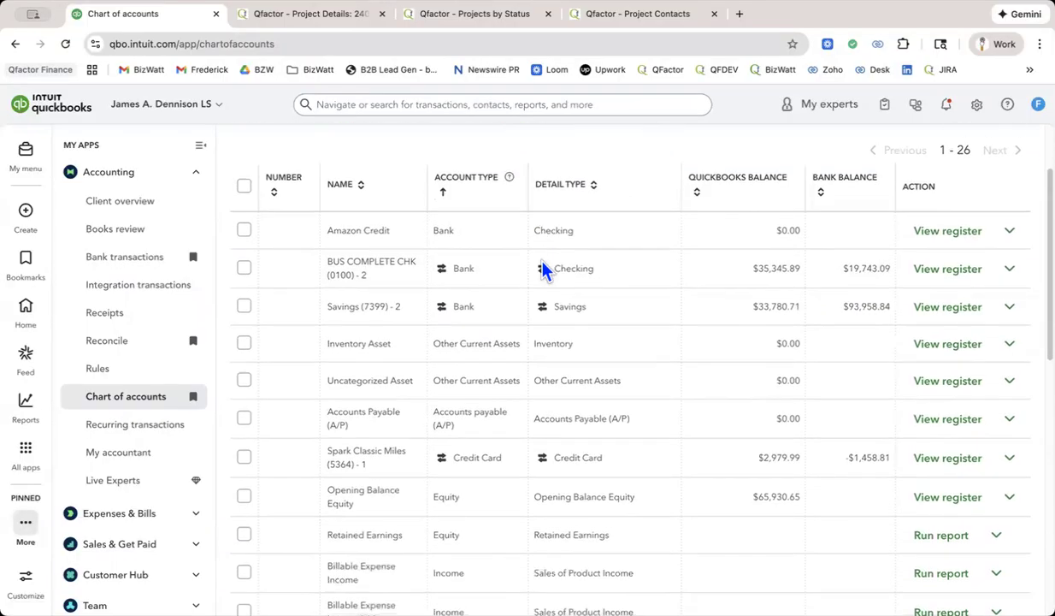
pyautogui.scroll(5, 542, 266)
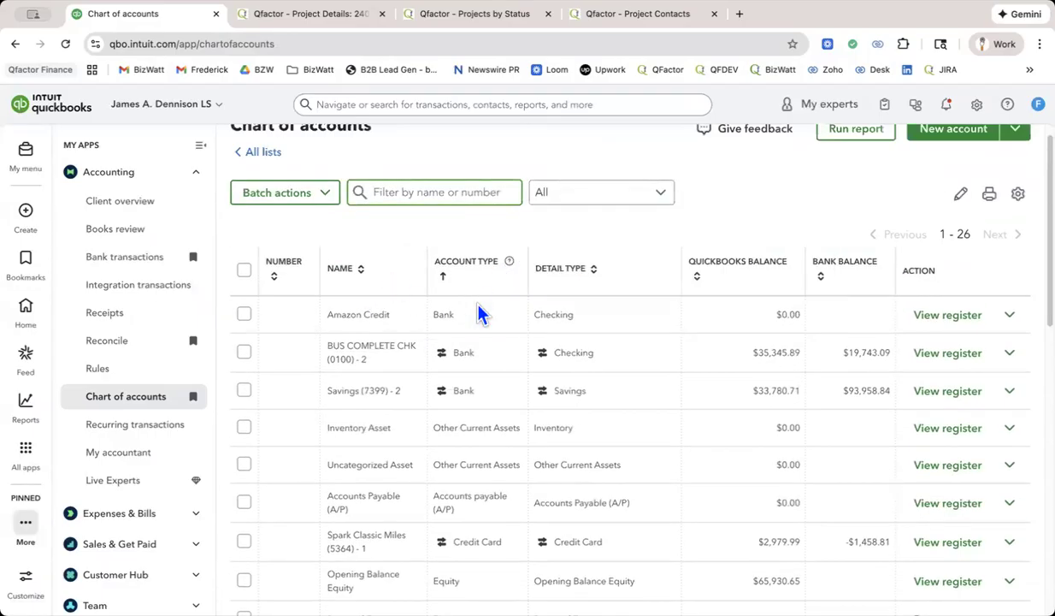
pyautogui.click(442, 277)
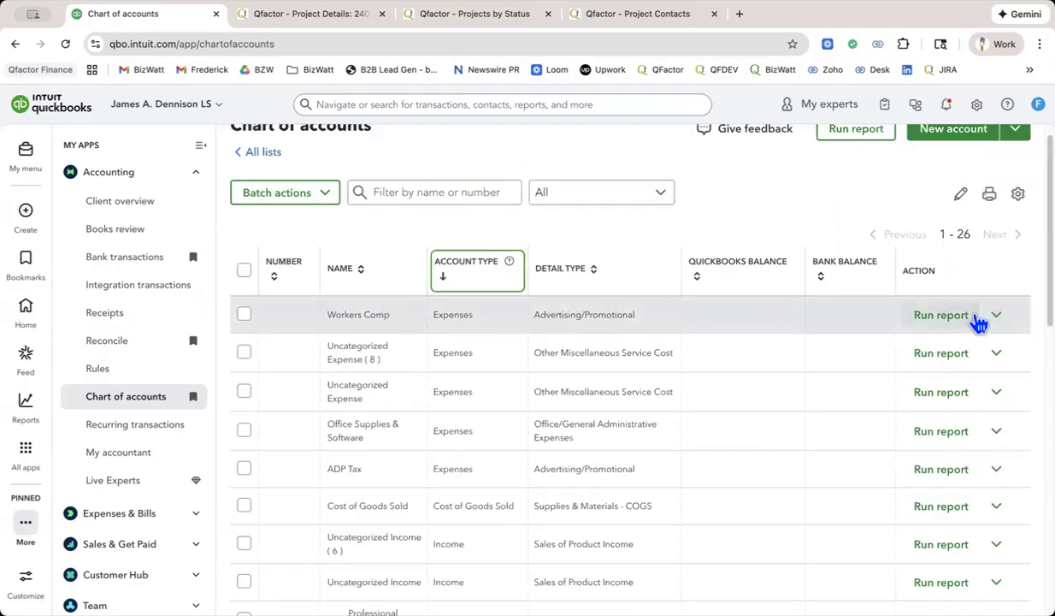
# Edit the Workers Comp account, change its detail type to Payroll Expenses and save it.
pyautogui.click(996, 316)
pyautogui.click(948, 350)
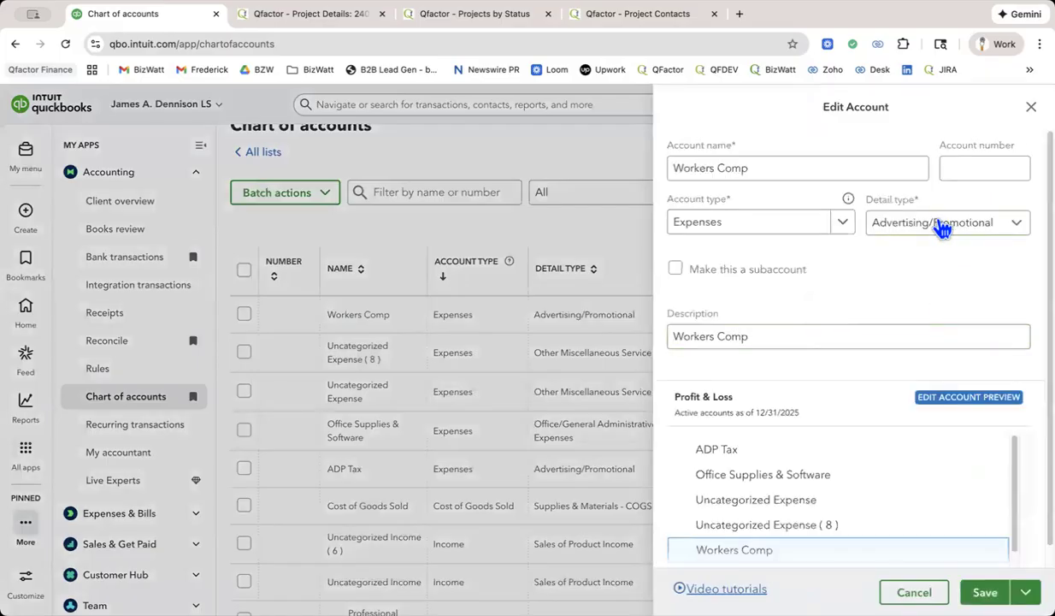
pyautogui.click(942, 225)
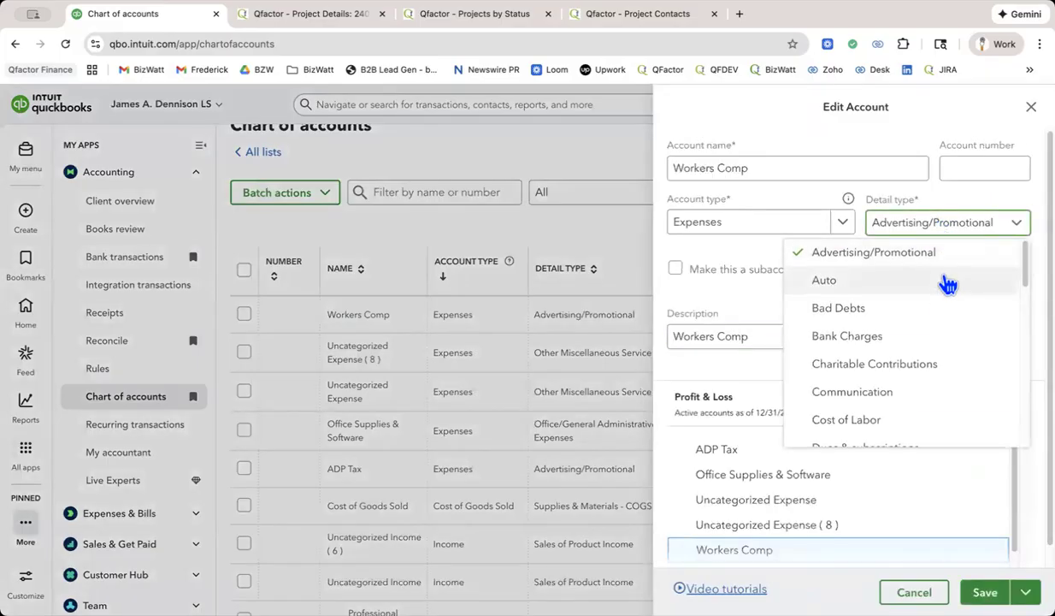
pyautogui.scroll(-5, 947, 284)
pyautogui.scroll(-5, 947, 284)
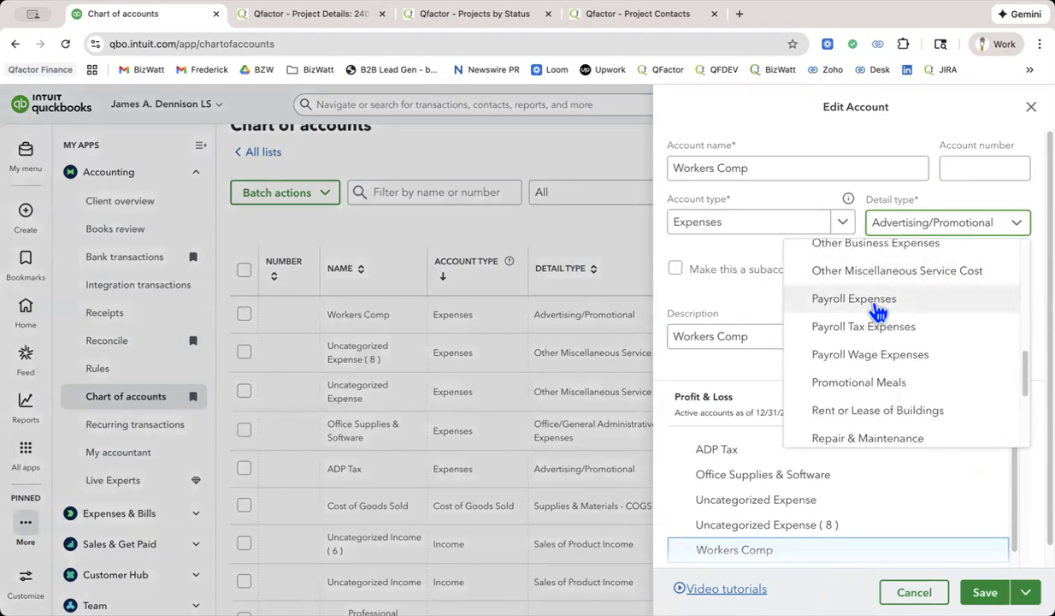
pyautogui.scroll(-5, 879, 312)
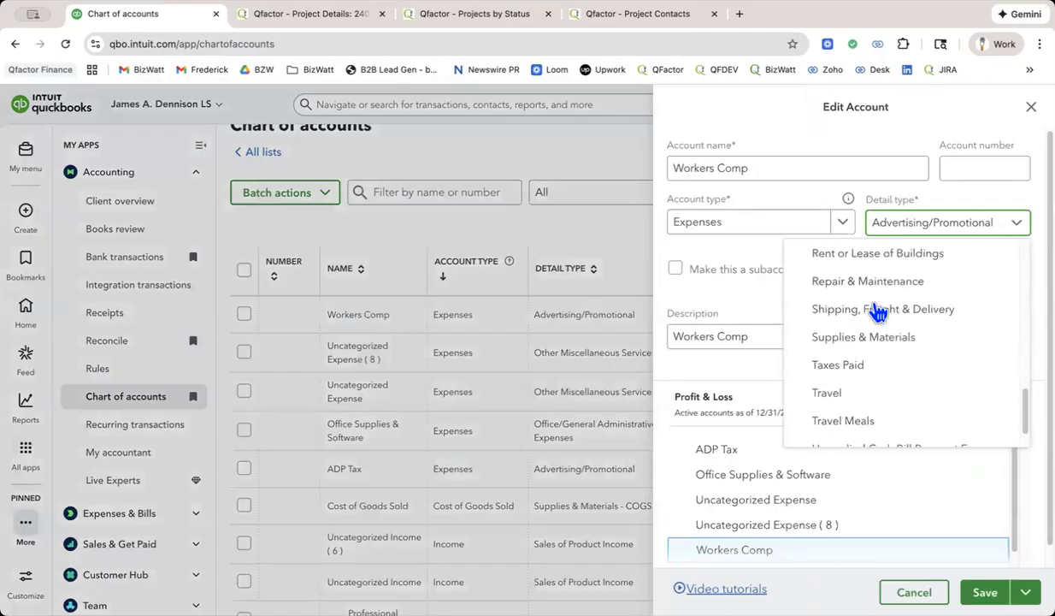
pyautogui.scroll(5, 878, 312)
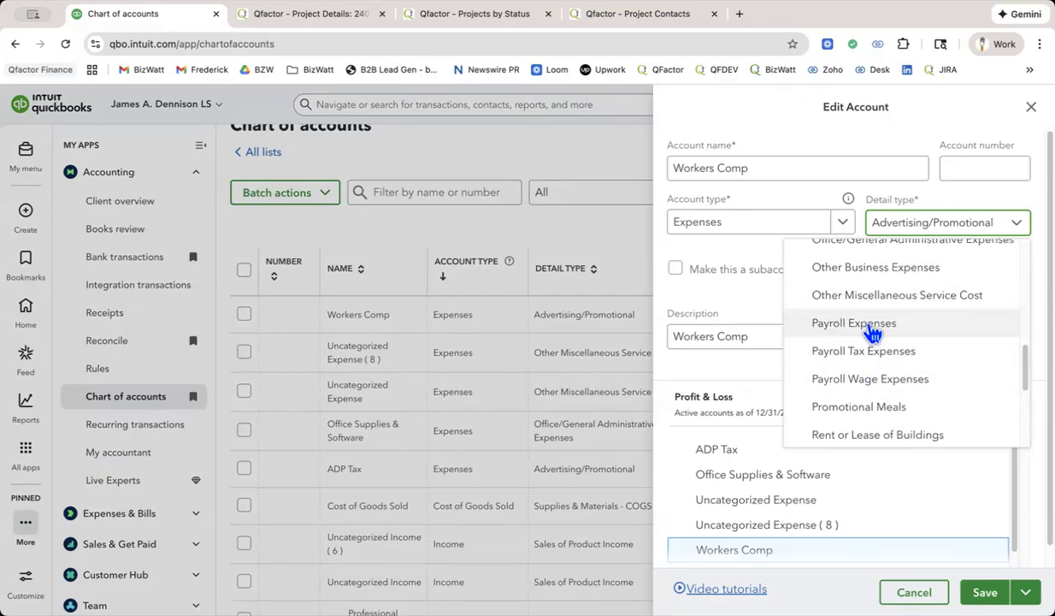
pyautogui.click(855, 323)
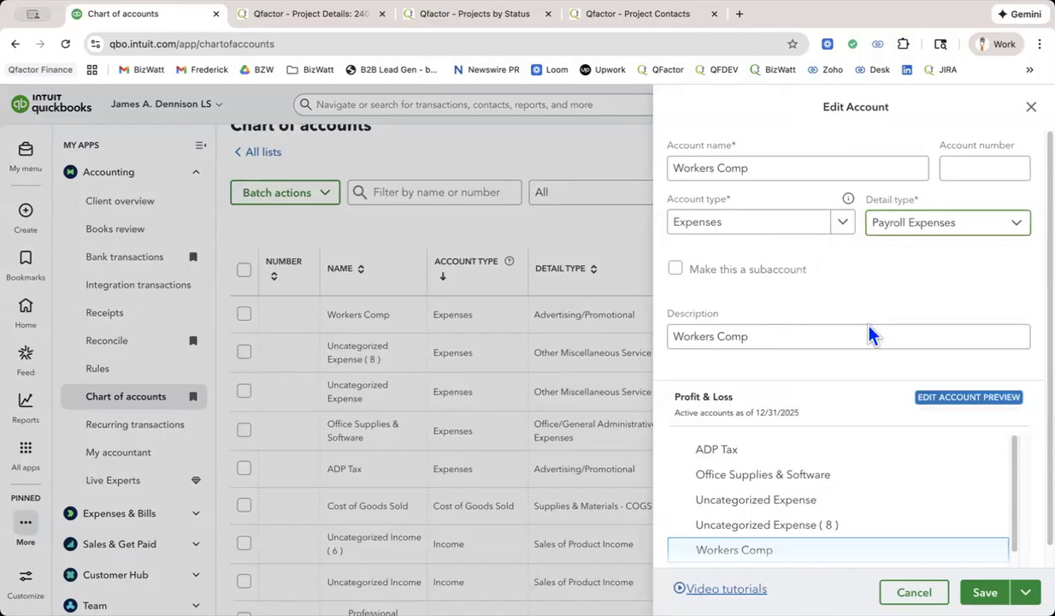
pyautogui.click(985, 592)
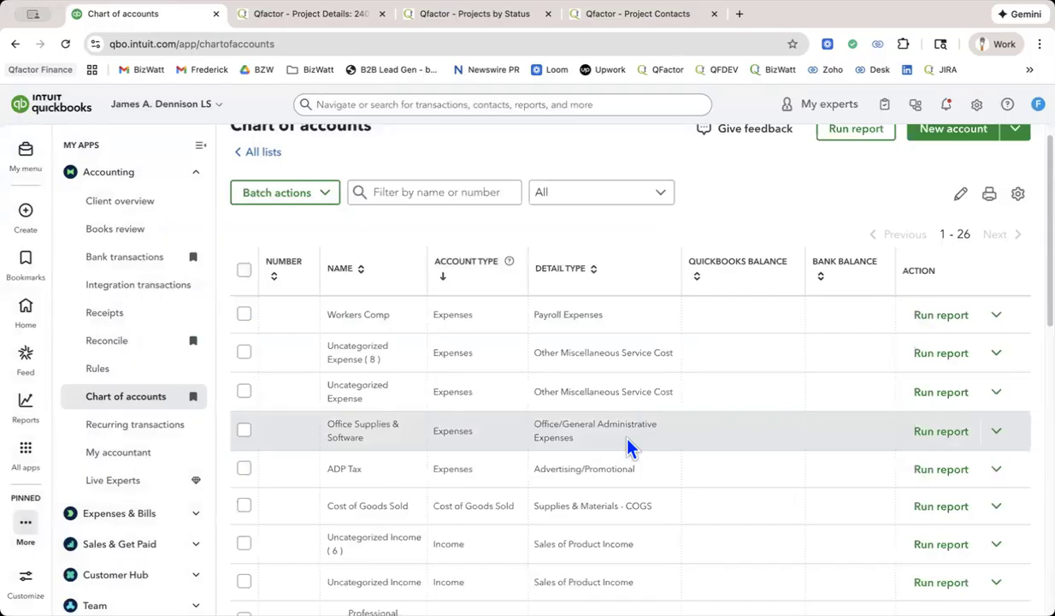
# View the import page for the chart of accounts and close it without importing a file.
pyautogui.scroll(1, 752, 360)
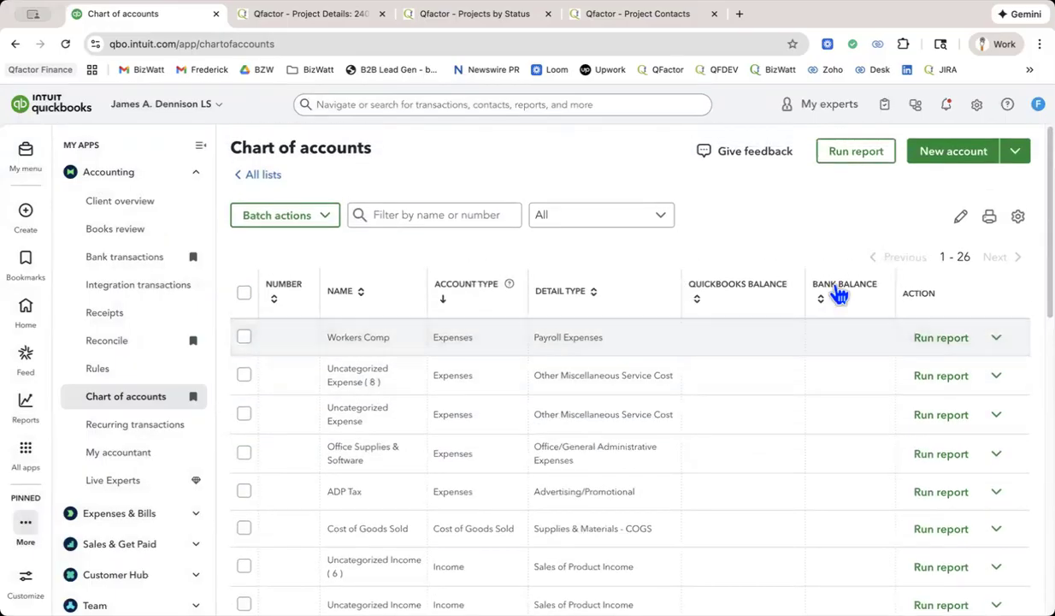
pyautogui.click(1015, 152)
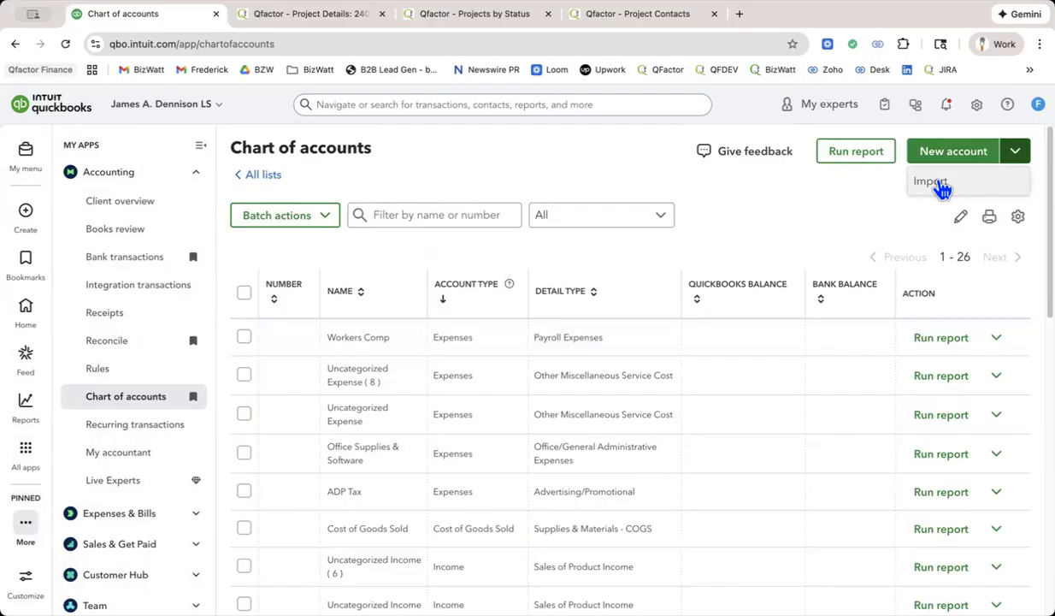
pyautogui.click(941, 186)
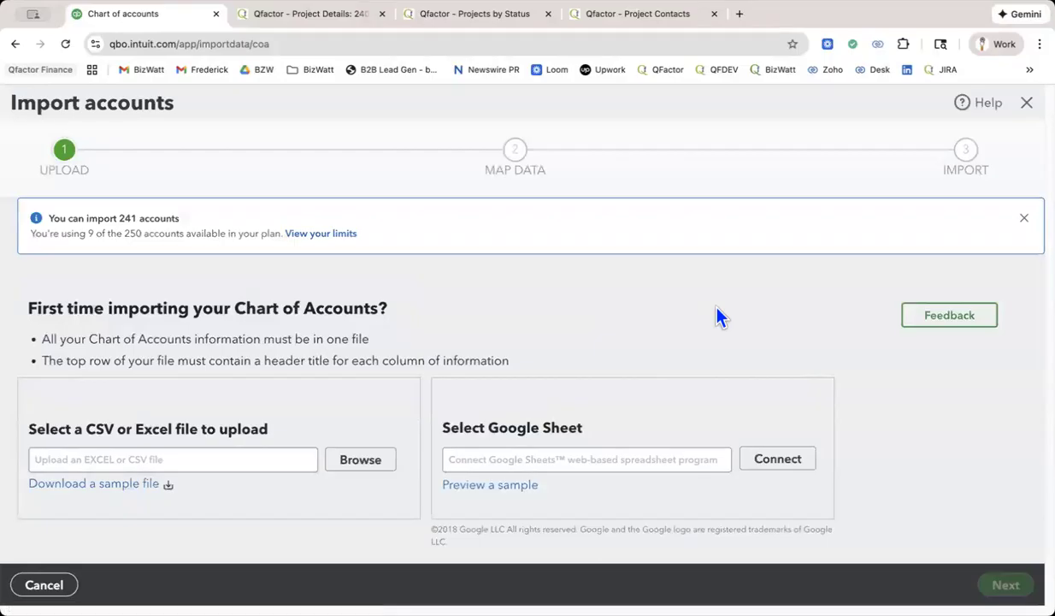
pyautogui.click(1027, 102)
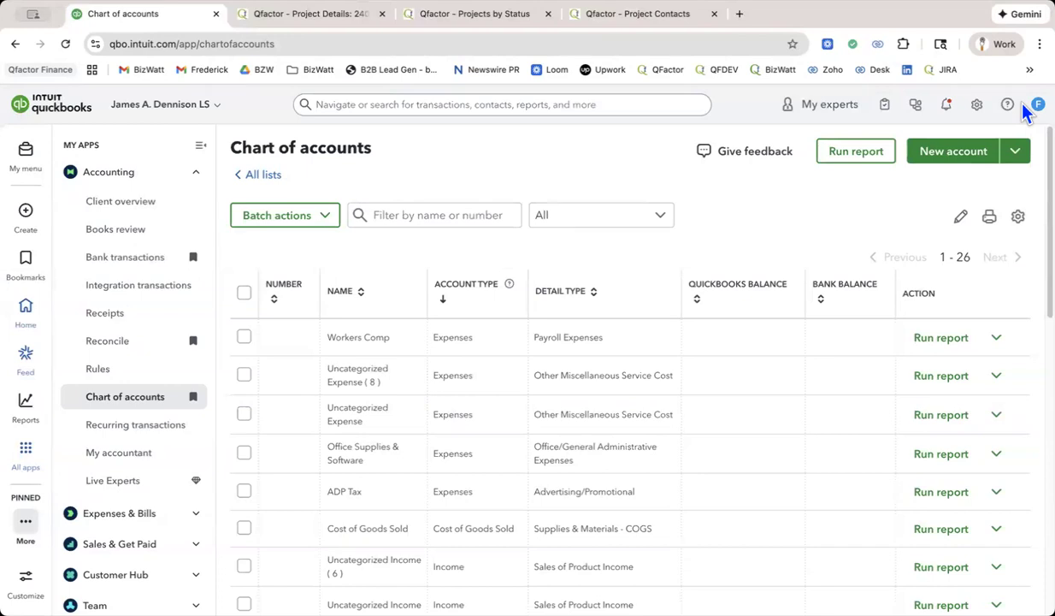
pyautogui.scroll(-1, 880, 253)
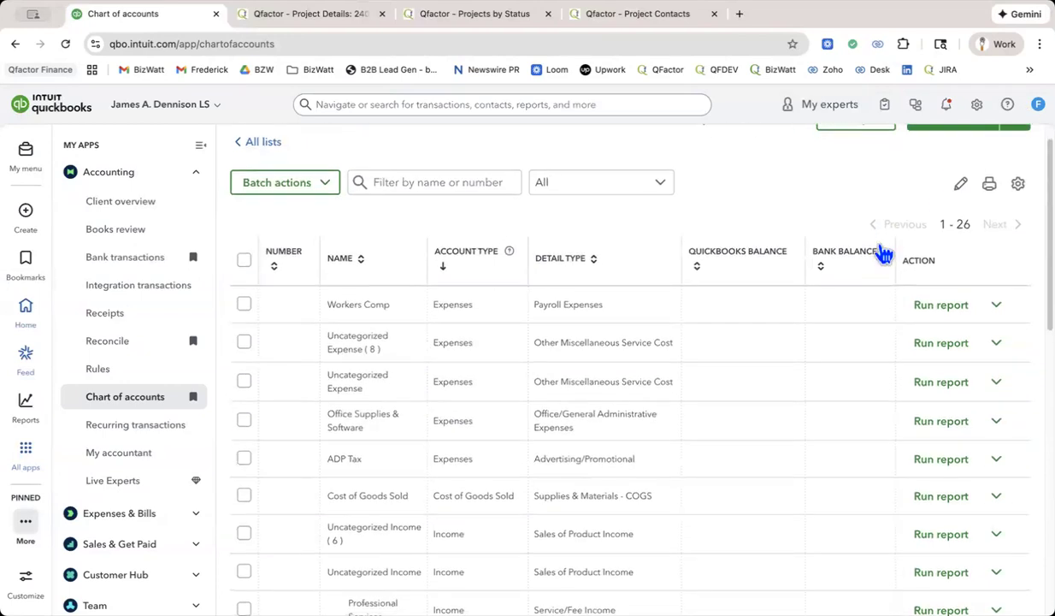
pyautogui.scroll(1, 881, 253)
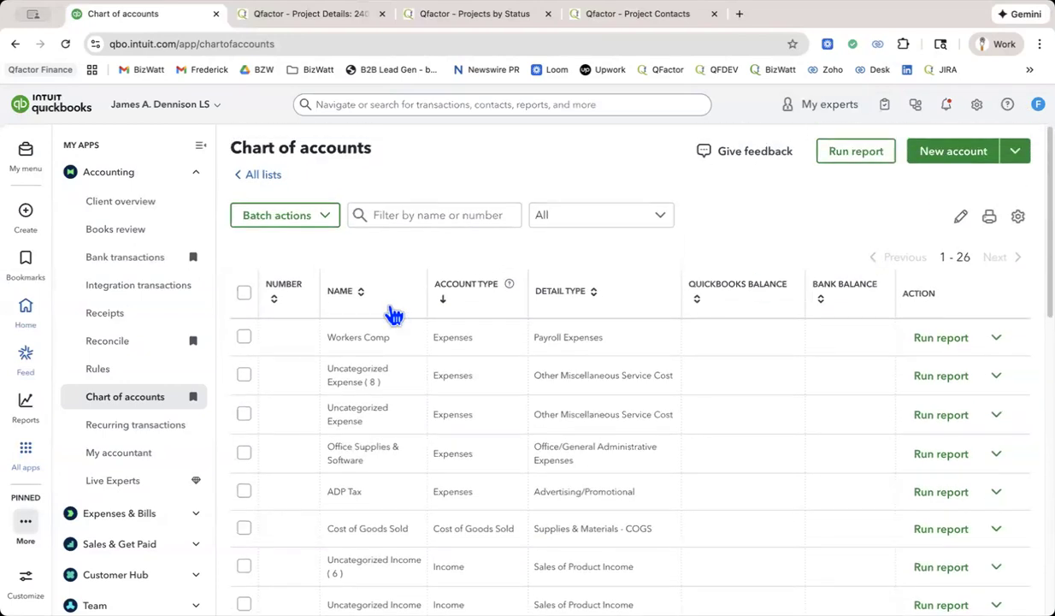
pyautogui.click(116, 175)
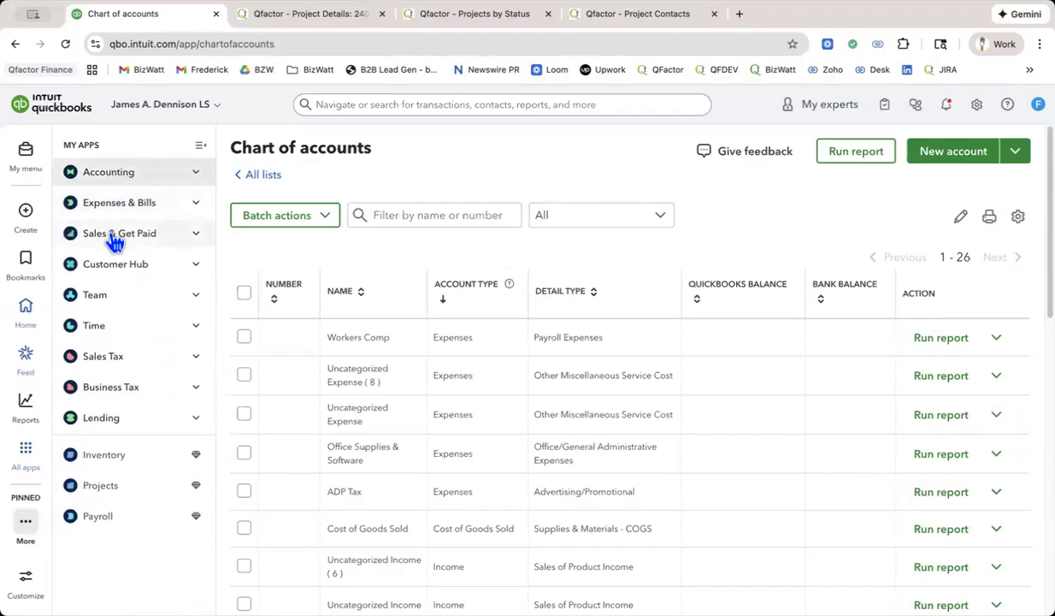
pyautogui.click(115, 209)
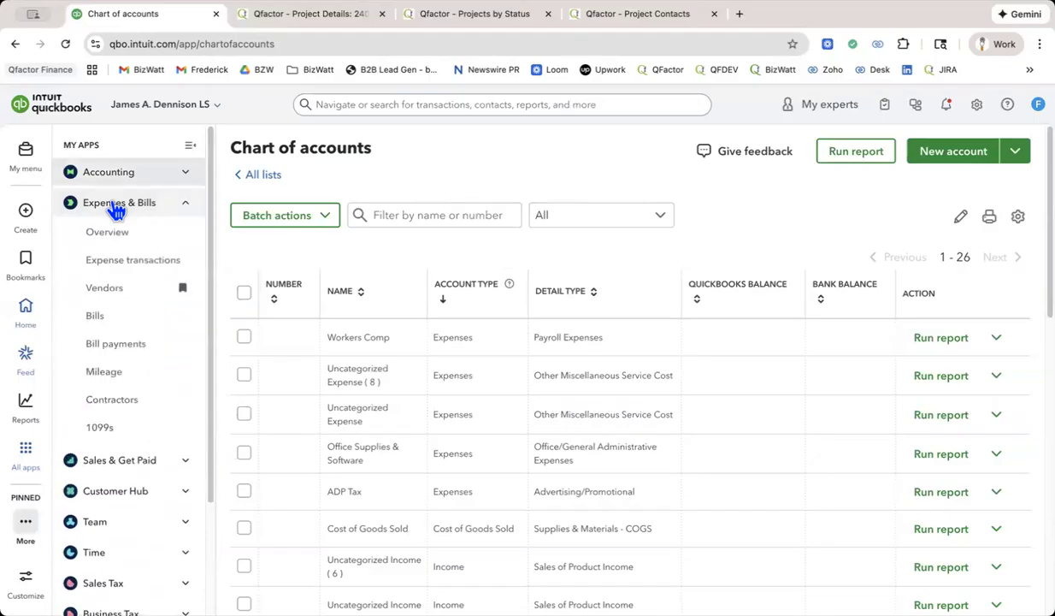
pyautogui.click(36, 157)
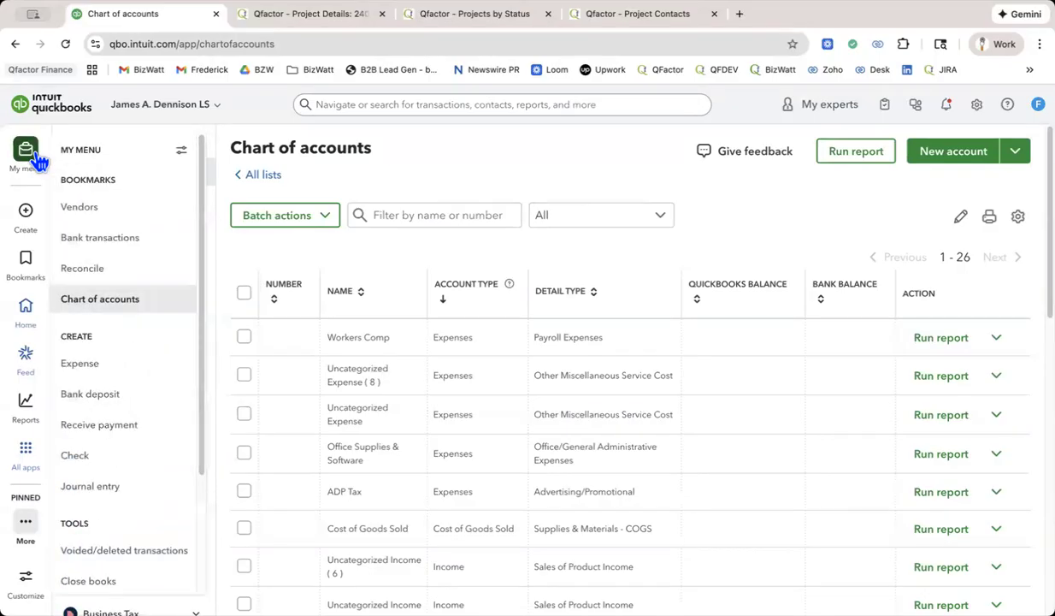
pyautogui.click(38, 159)
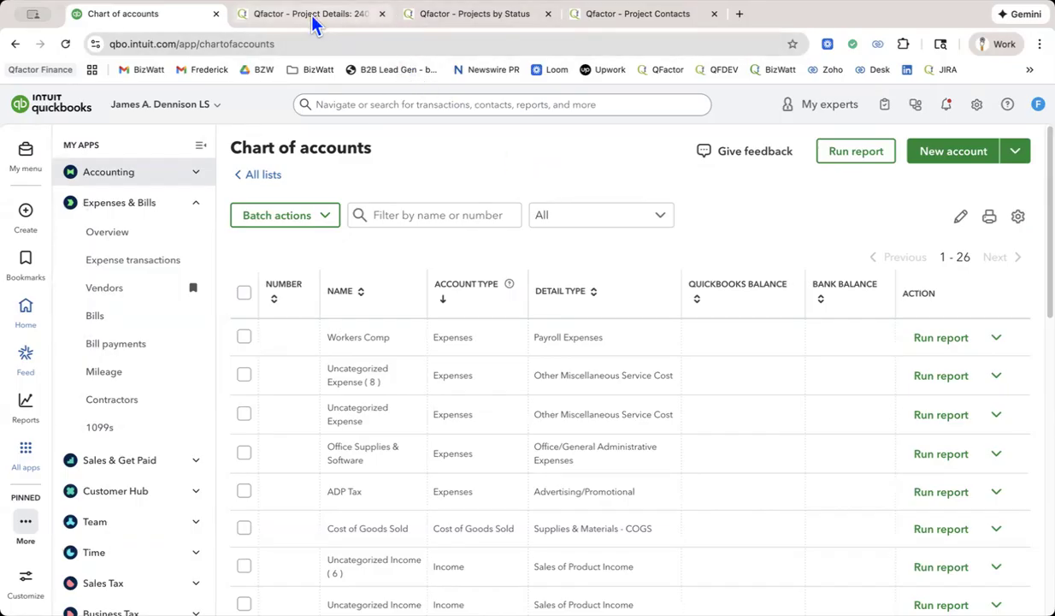
# Switch to Qfactor and close the Projects by Status and Project Details pages, keeping only the Project Contacts page.
pyautogui.click(629, 25)
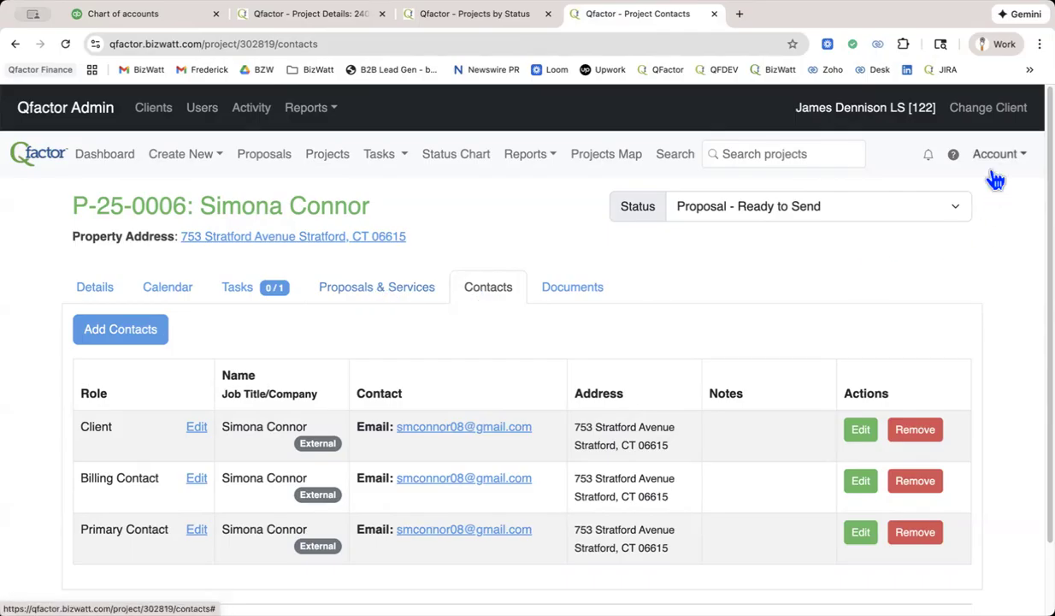
pyautogui.click(443, 23)
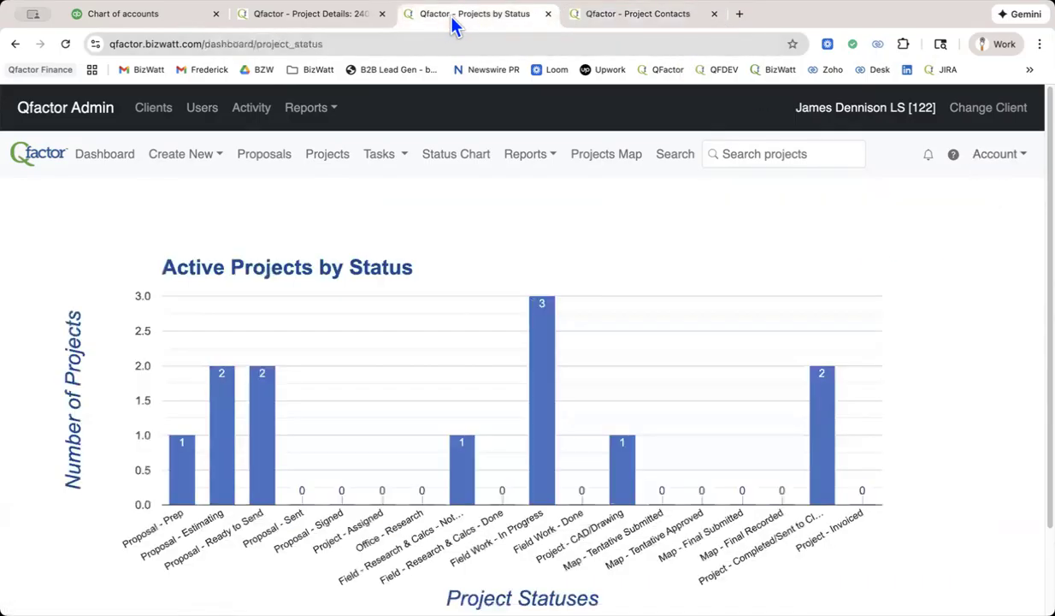
pyautogui.click(549, 14)
pyautogui.click(305, 16)
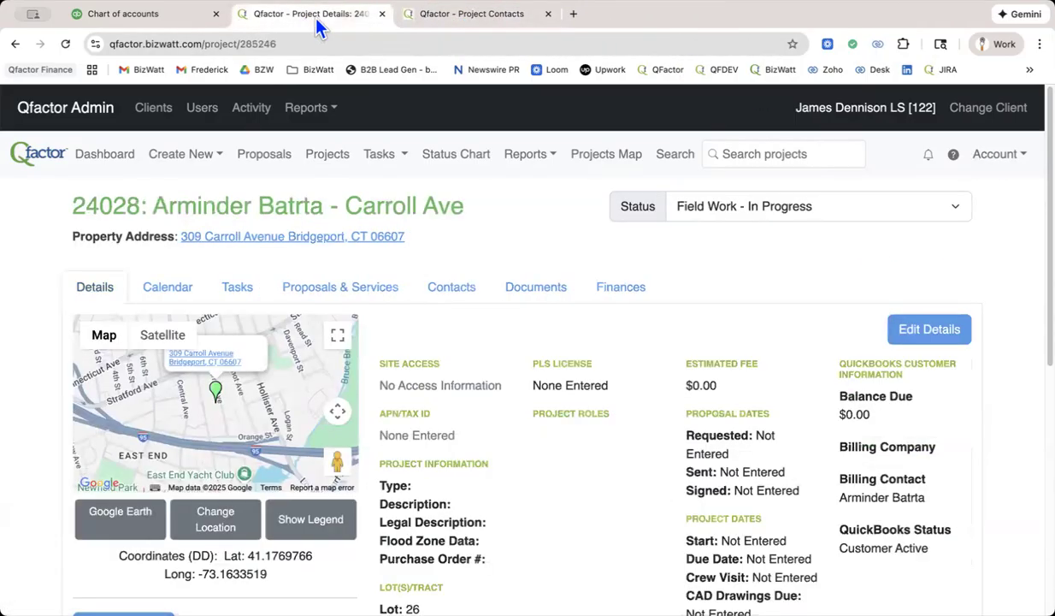
pyautogui.click(383, 16)
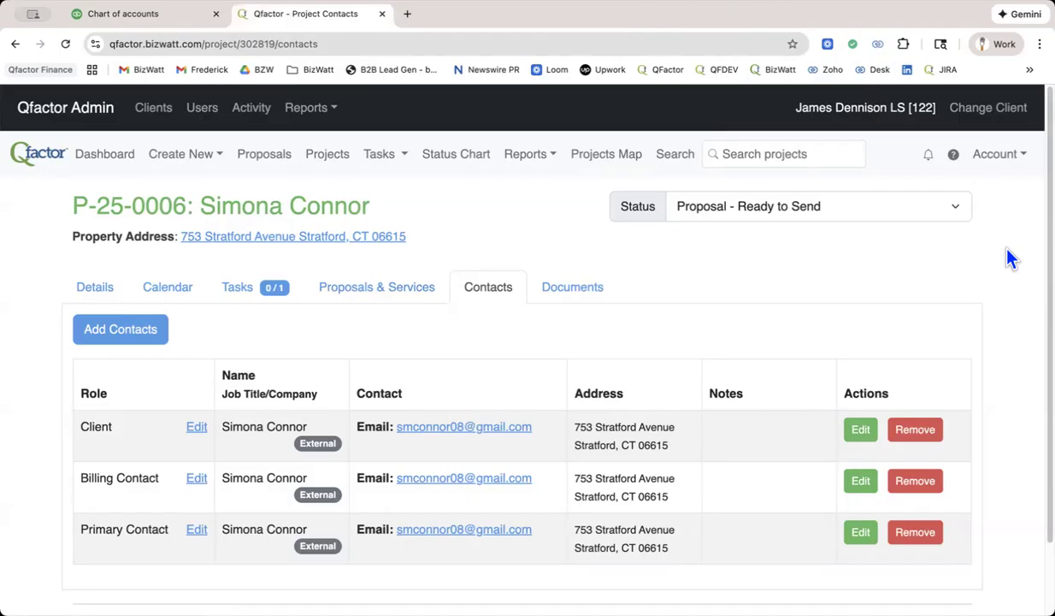
# Open the Service Templates of the Qfactor account and look through the list of services.
pyautogui.click(1006, 157)
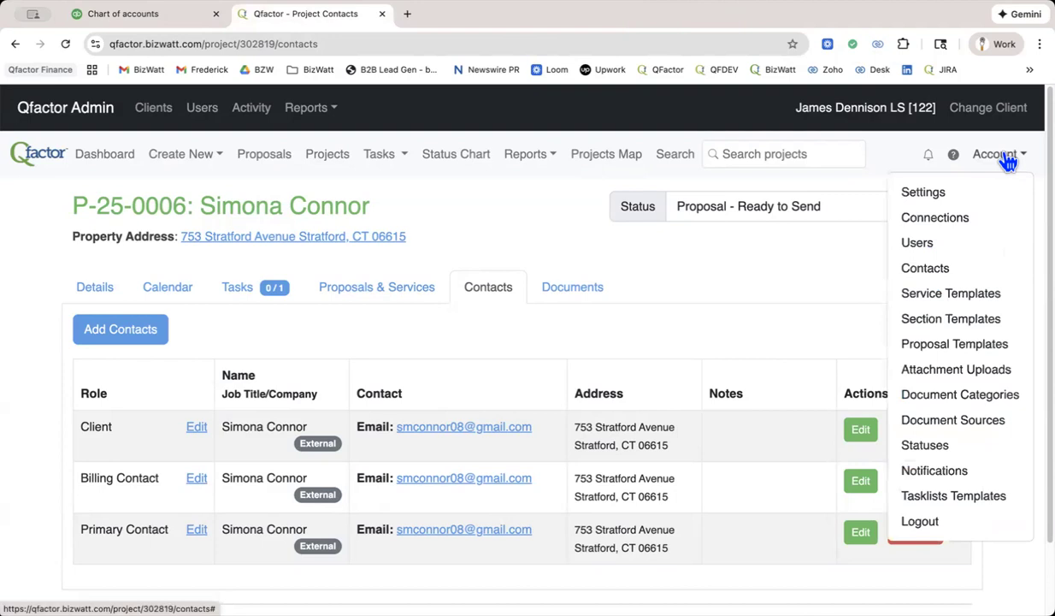
pyautogui.click(979, 303)
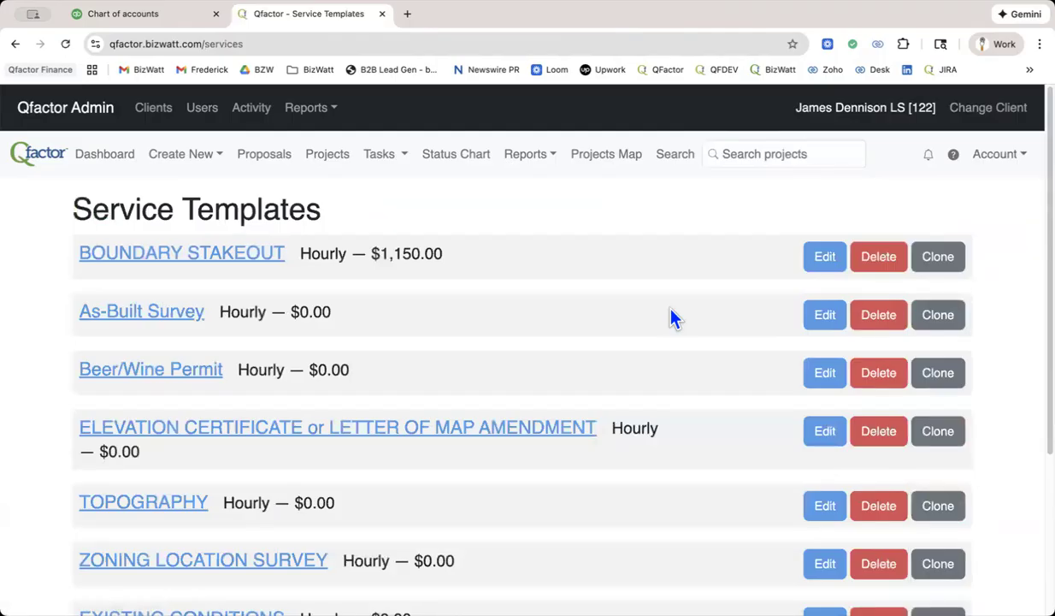
pyautogui.scroll(-3, 673, 318)
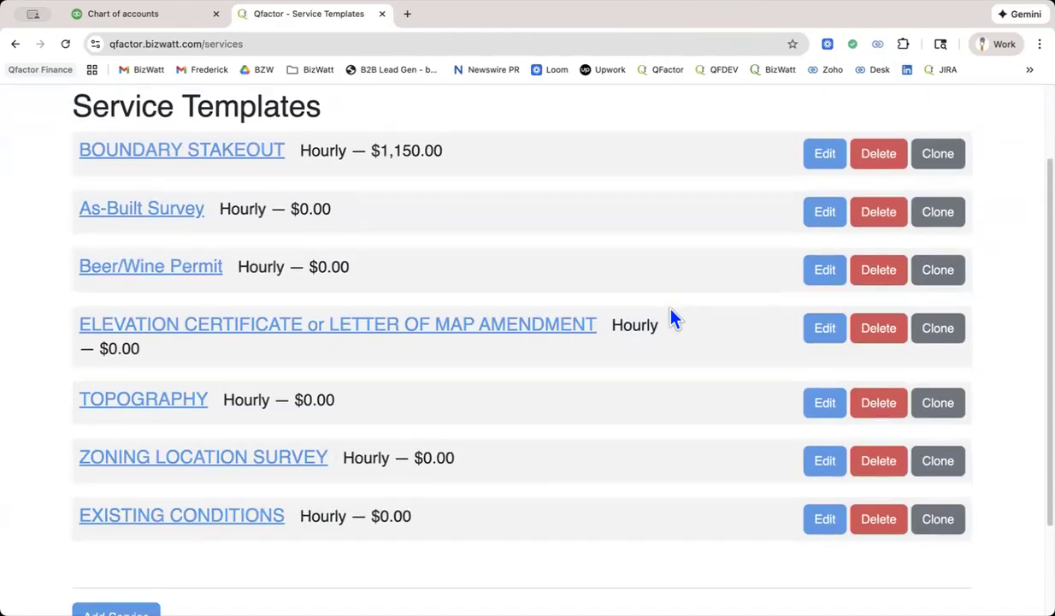
pyautogui.scroll(2, 673, 318)
# Edit the BOUNDARY STAKEOUT service template, setting its fee type to Fixed Fee and enabling Show Line Items to Customer in proposal.
pyautogui.click(825, 205)
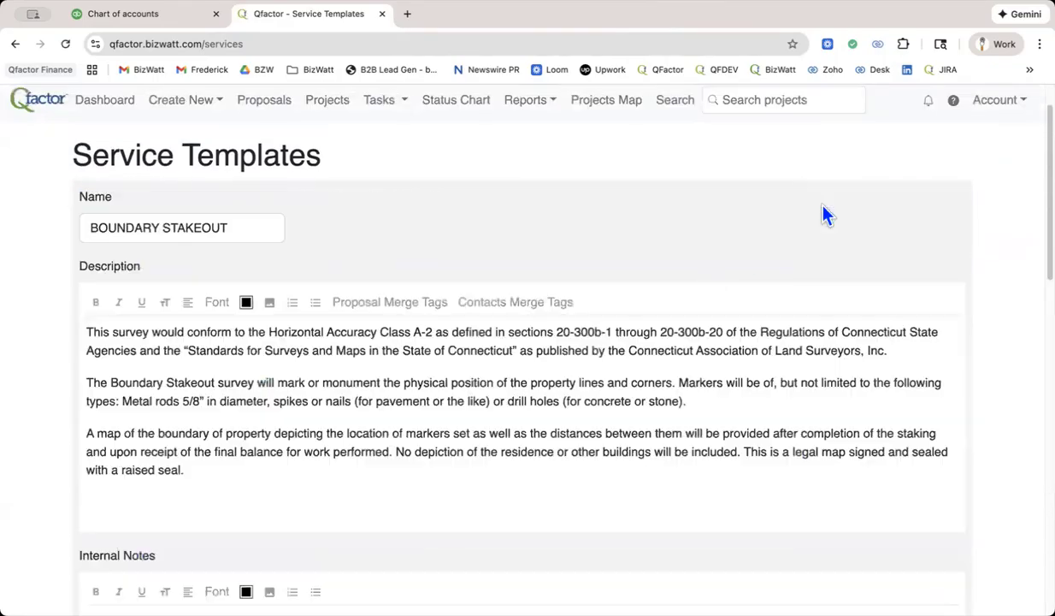
pyautogui.scroll(-10, 647, 286)
pyautogui.scroll(-3, 647, 285)
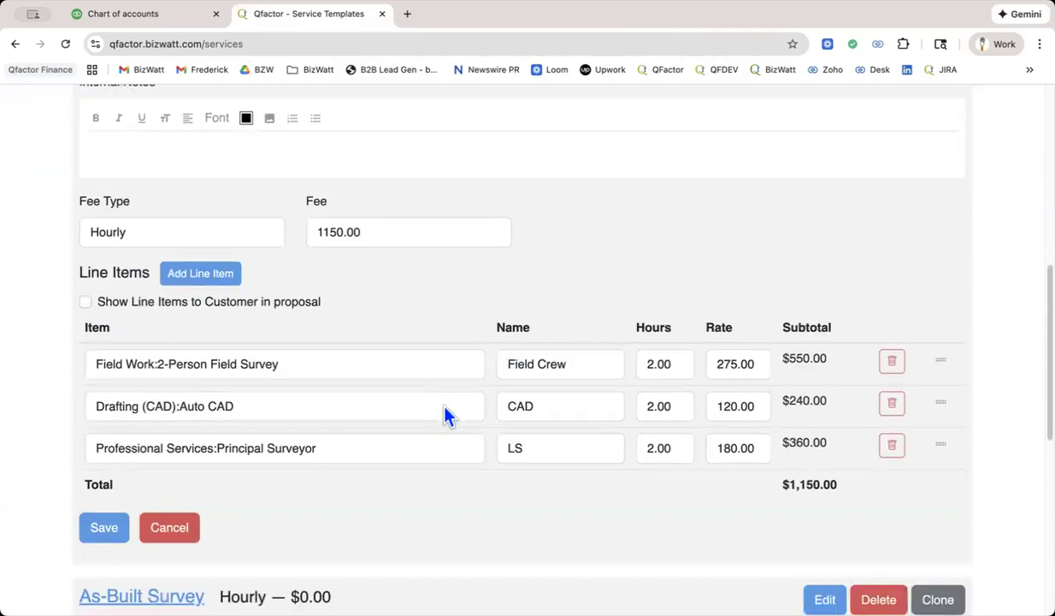
pyautogui.scroll(1, 445, 409)
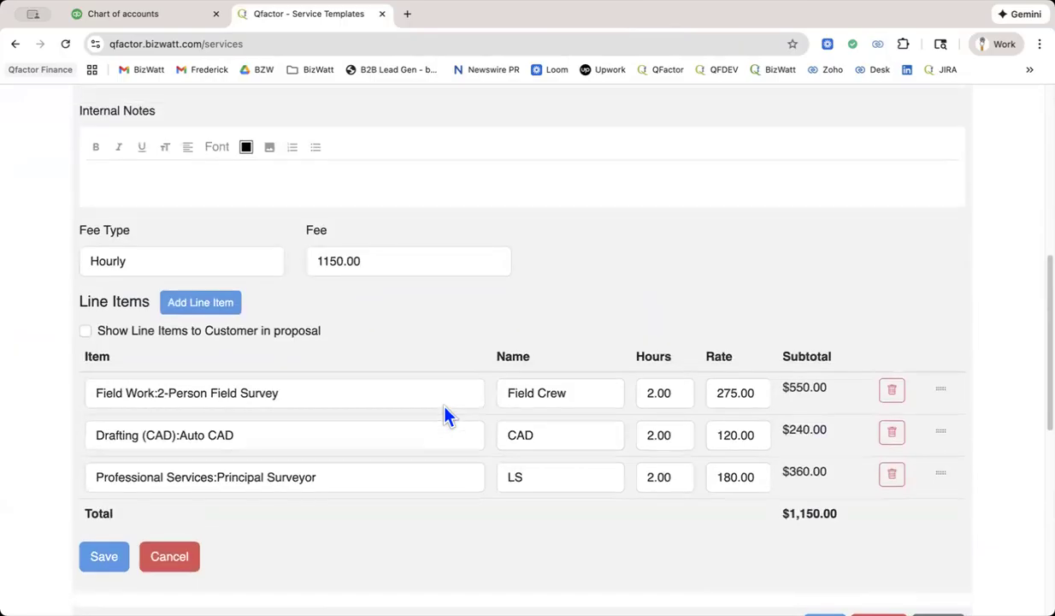
pyautogui.click(178, 267)
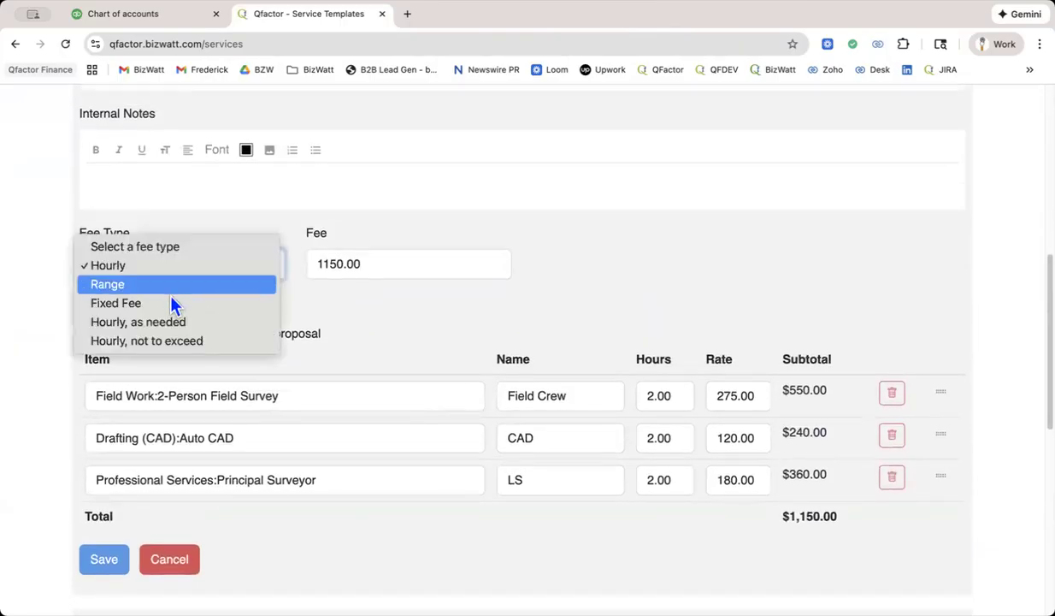
pyautogui.click(167, 302)
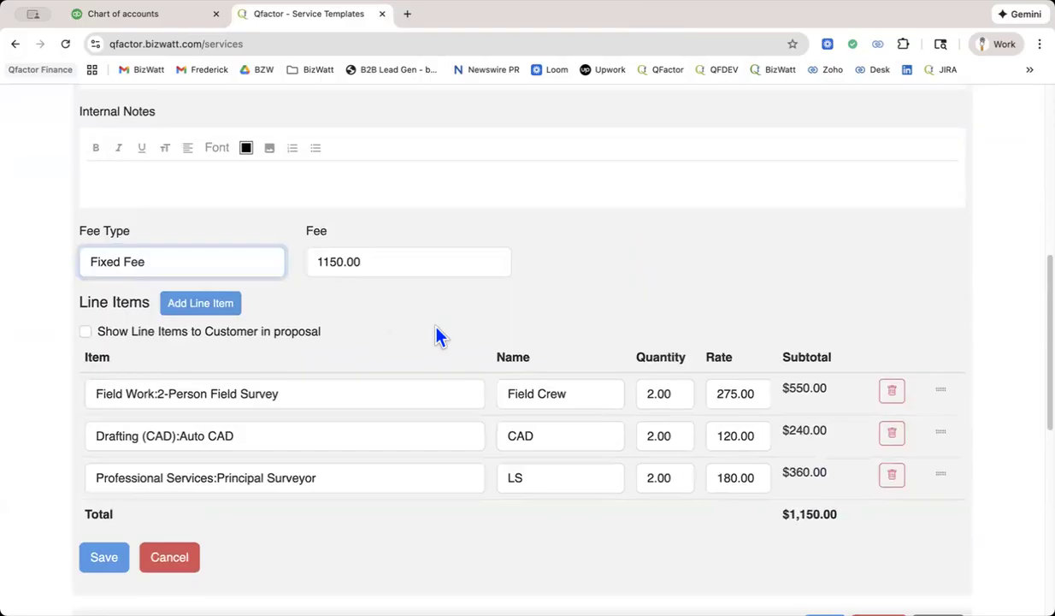
pyautogui.scroll(-1, 436, 335)
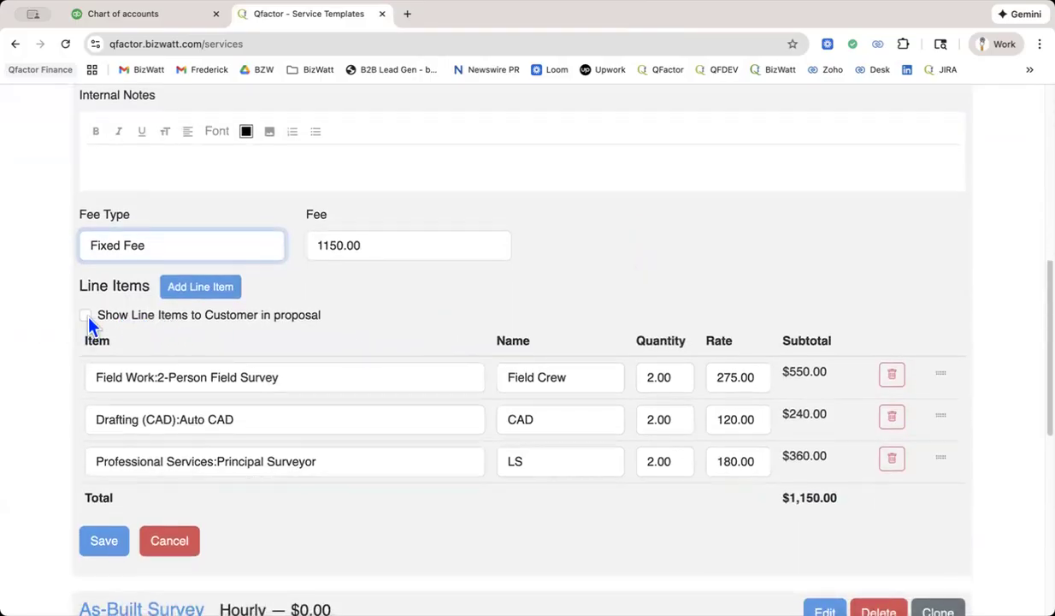
pyautogui.click(86, 316)
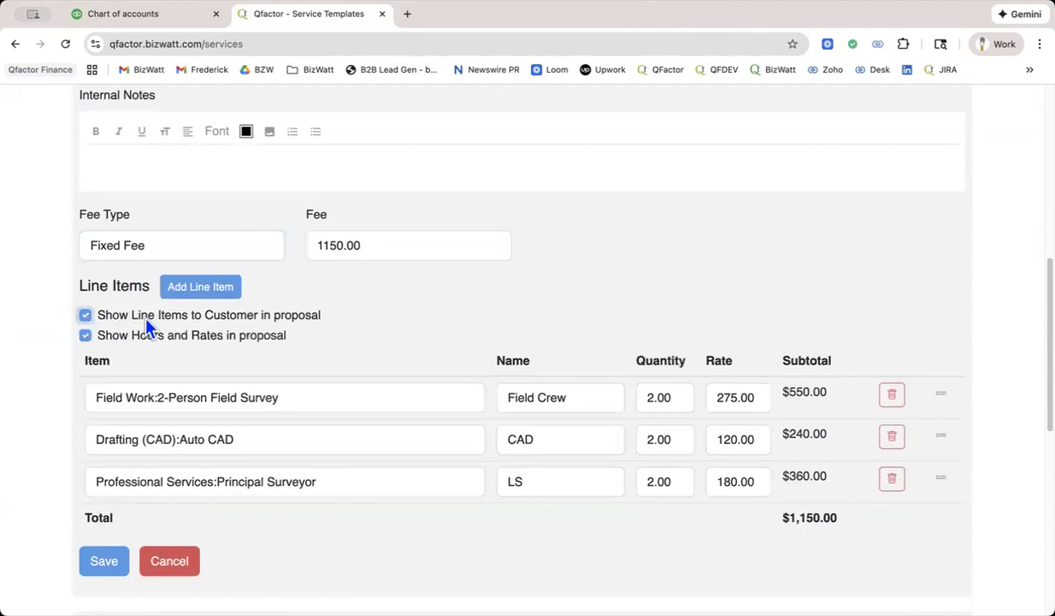
# Disable Show Line Items to Customer in proposal and insert the SERVICE.NAME merge tag on a new line below the BOUNDARY STAKEOUT description.
pyautogui.click(86, 316)
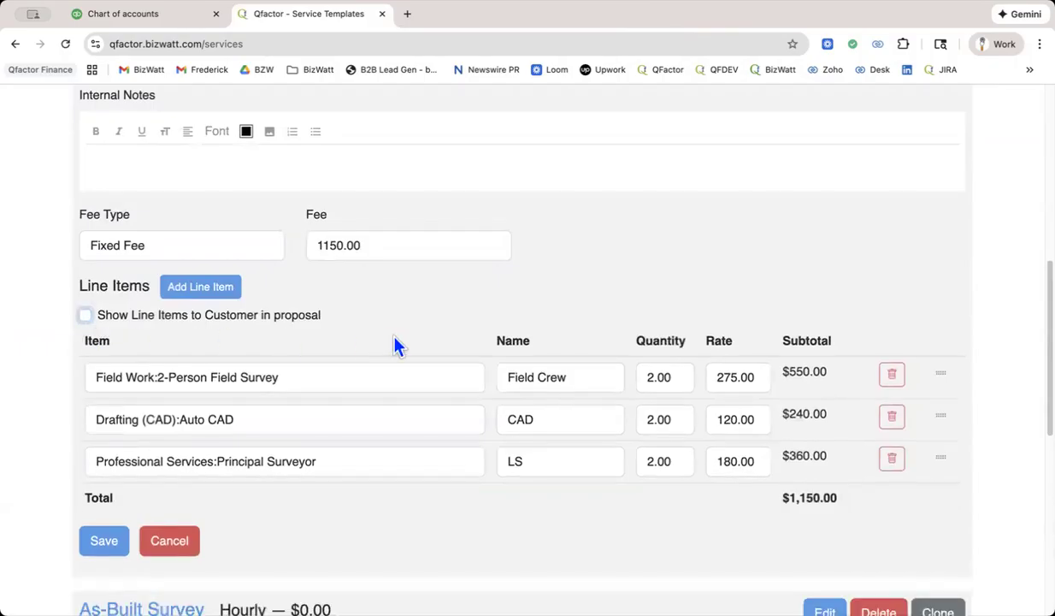
pyautogui.scroll(5, 396, 345)
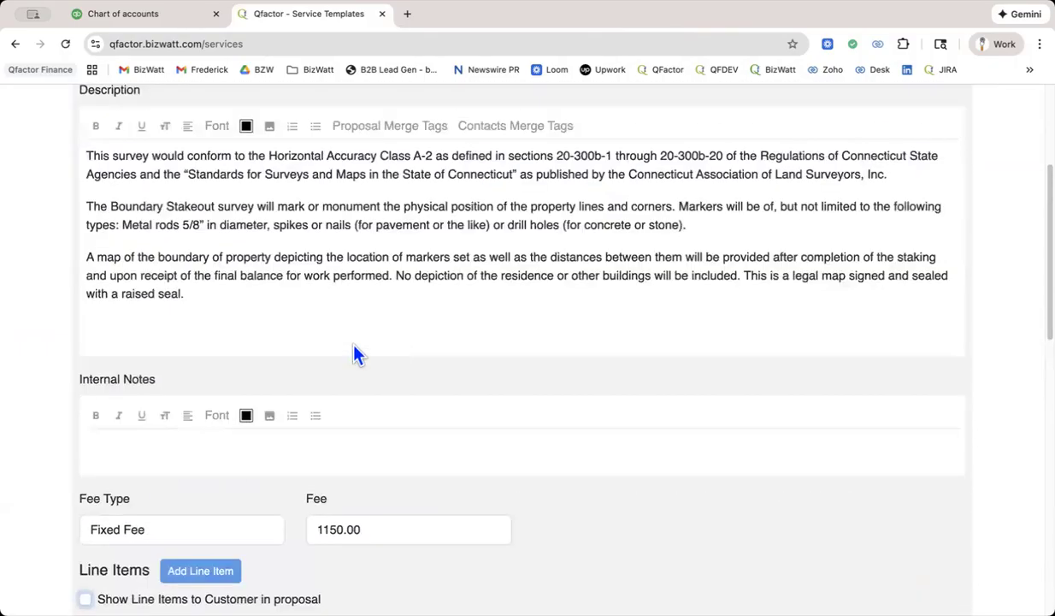
pyautogui.click(146, 328)
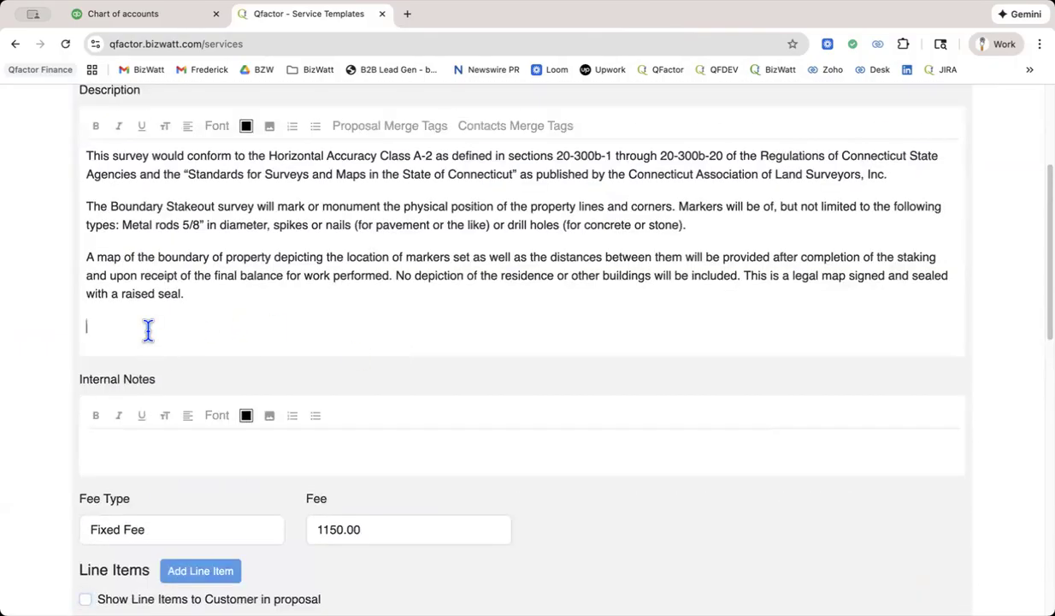
pyautogui.click(404, 135)
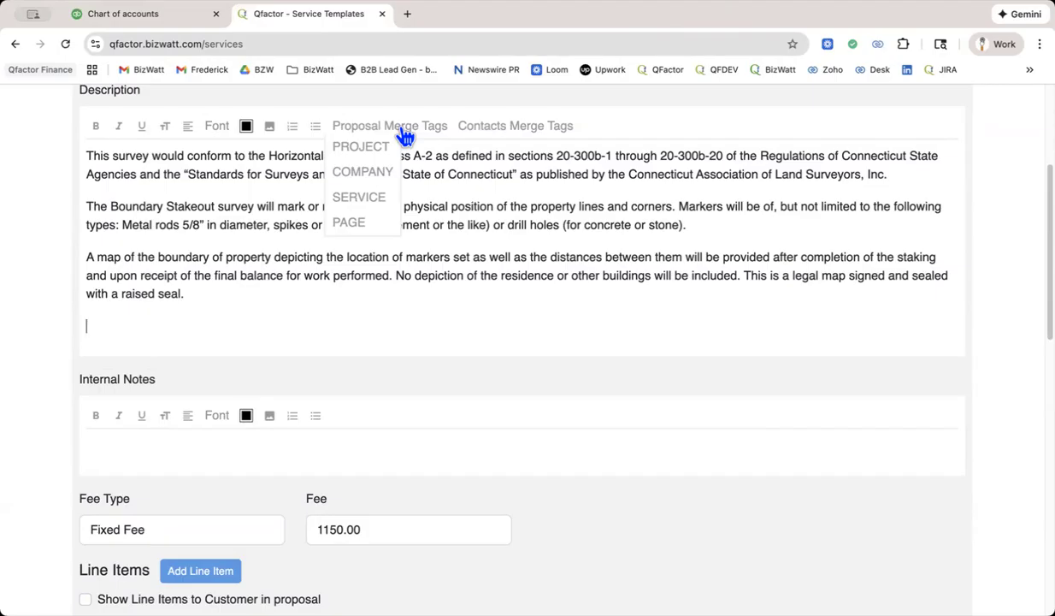
pyautogui.click(358, 205)
pyautogui.click(364, 223)
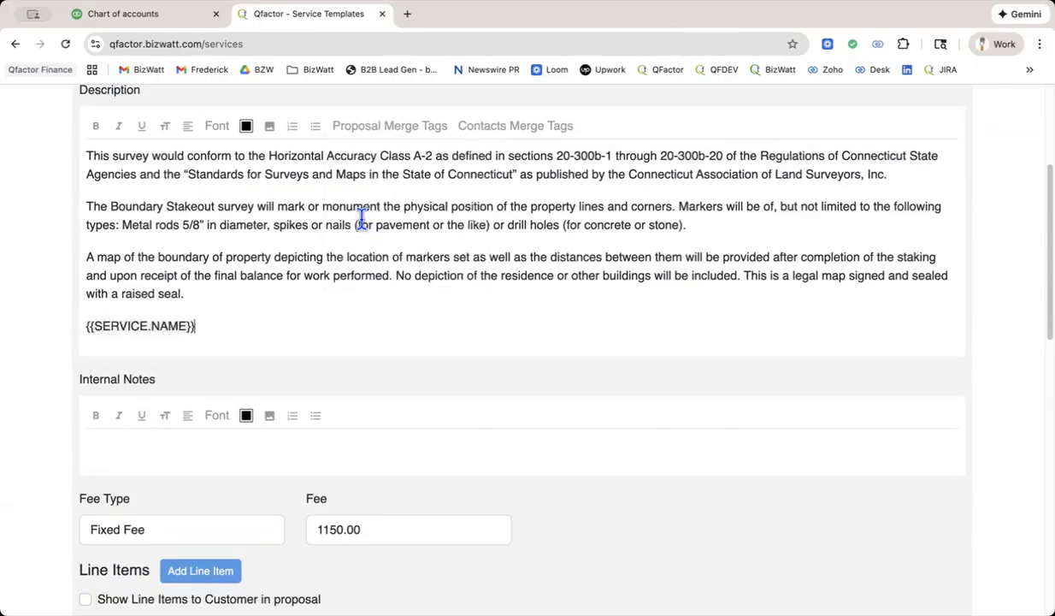
# Continue the merge-tag line with the text "at a cost of" followed by the SERVICE.TOTAL_COST merge tag.
pyautogui.write('a')
pyautogui.press('BackSpace')
pyautogui.write('at a cost of')
pyautogui.click(368, 130)
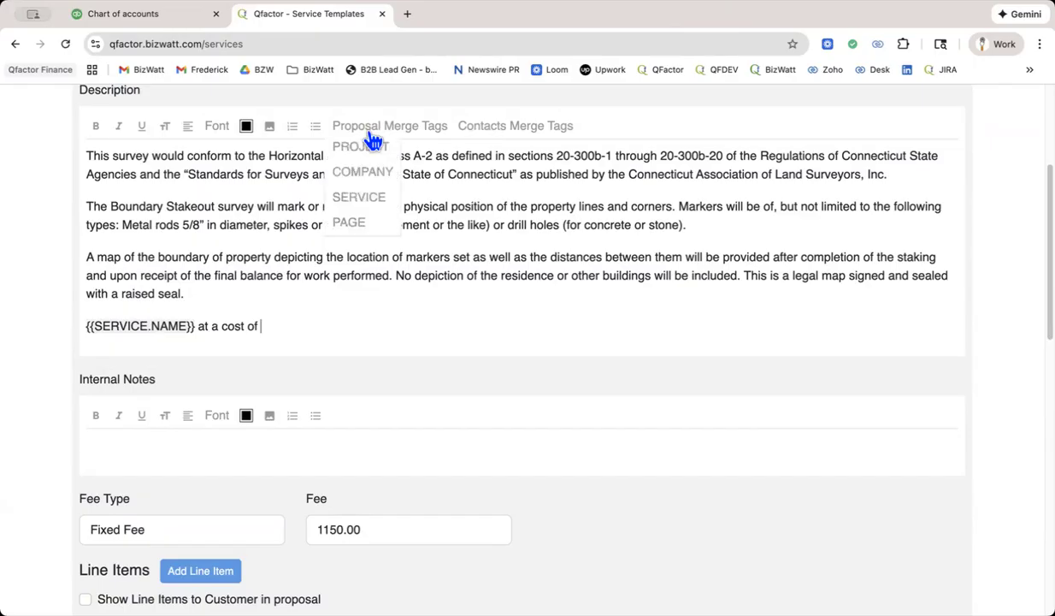
pyautogui.click(368, 202)
pyautogui.click(415, 244)
# Make the service name and total cost line bold and save the BOUNDARY STAKEOUT template.
pyautogui.moveTo(473, 320); pyautogui.dragTo(83, 336)
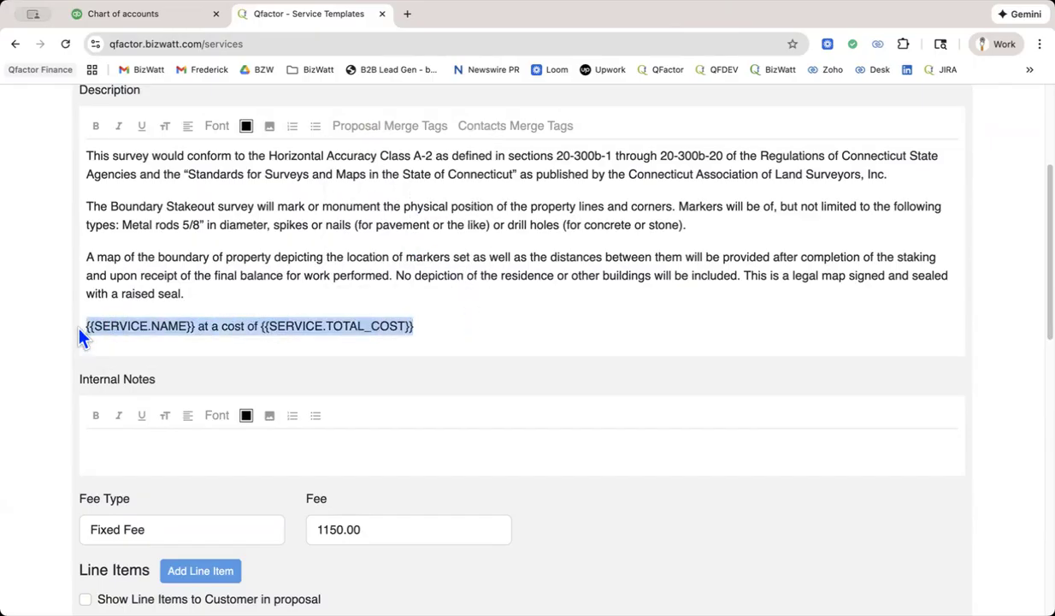
pyautogui.press('super+b')
pyautogui.click(405, 301)
pyautogui.scroll(-1, 545, 314)
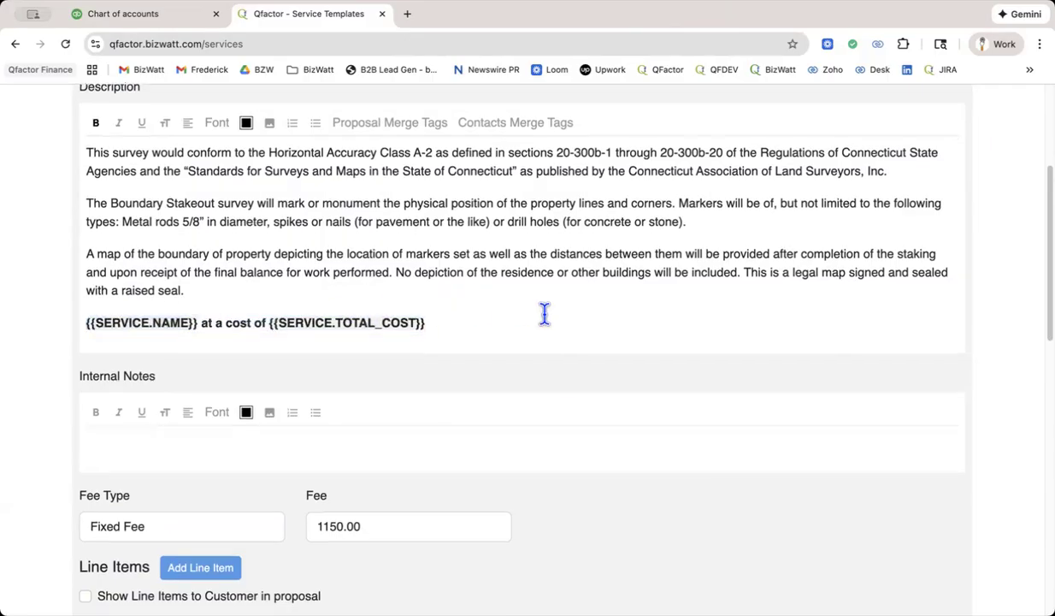
pyautogui.scroll(-8, 545, 314)
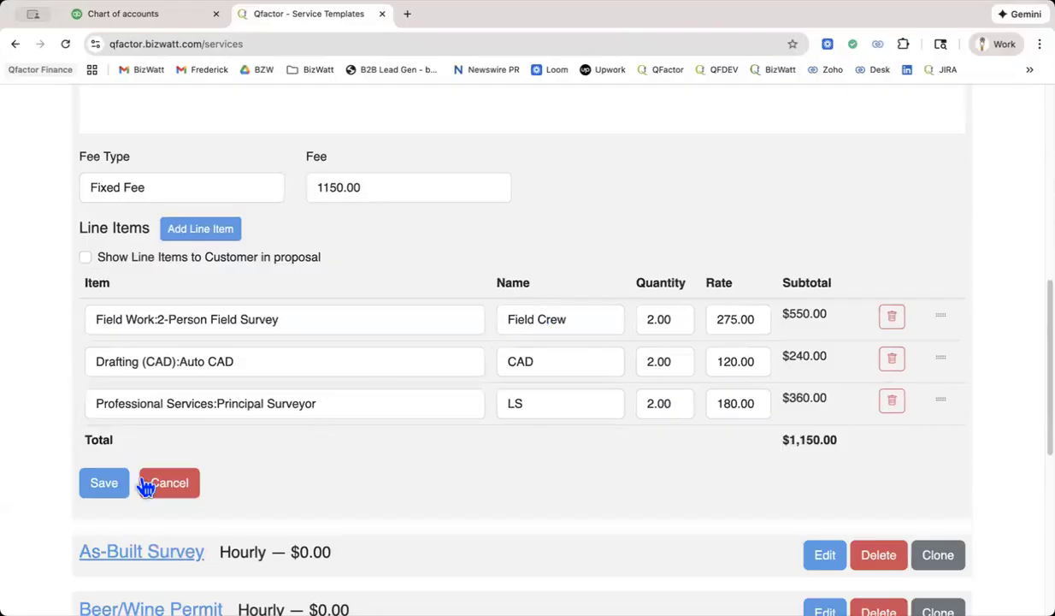
pyautogui.click(105, 486)
pyautogui.scroll(12, 307, 407)
pyautogui.scroll(-10, 306, 405)
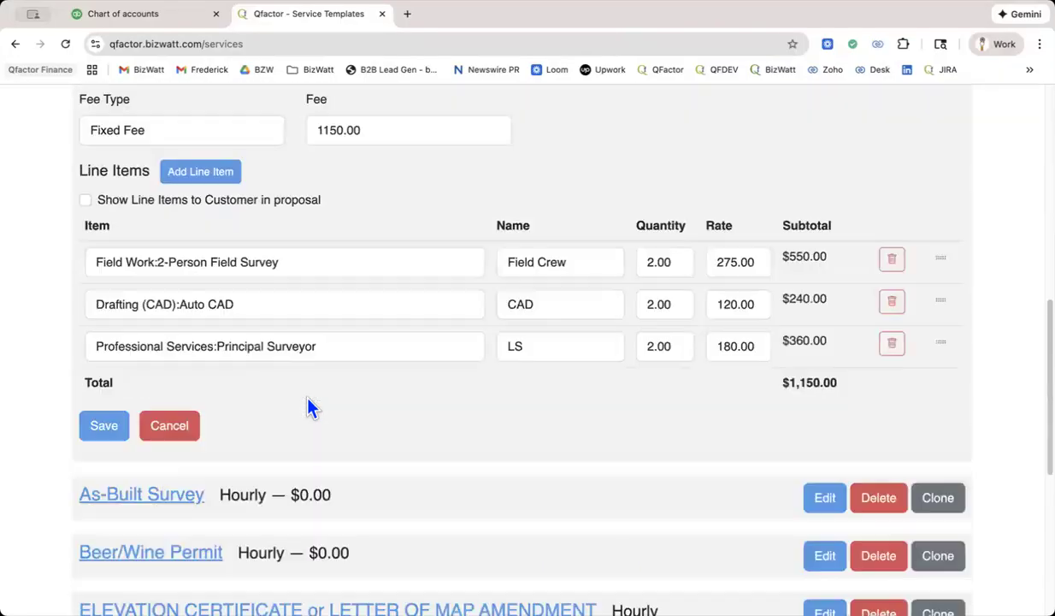
pyautogui.click(108, 396)
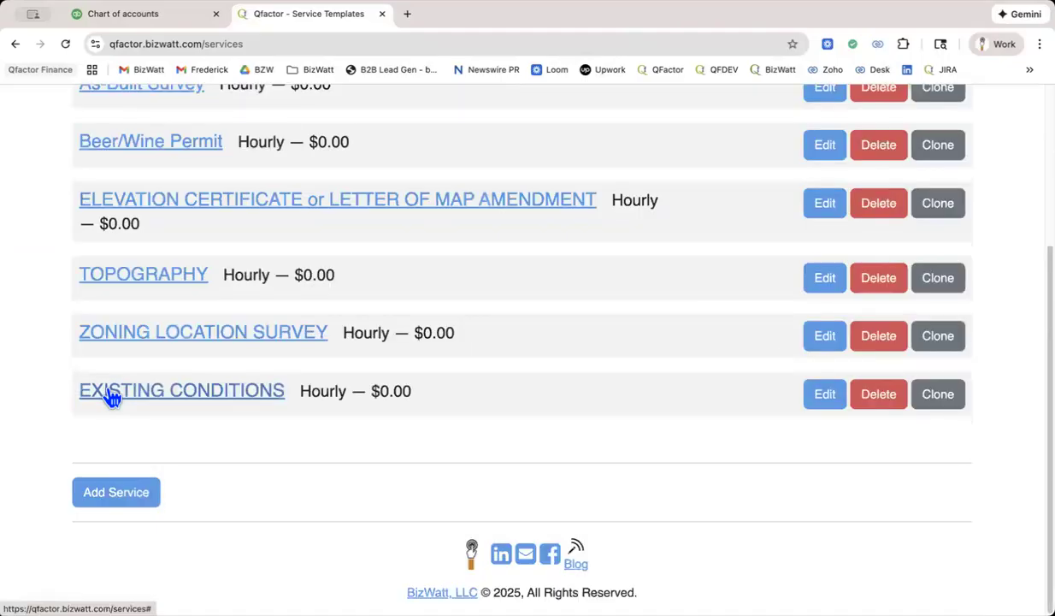
# Open the As-Built Survey template for editing, add a blank line item and look through the available items without choosing one.
pyautogui.scroll(5, 515, 370)
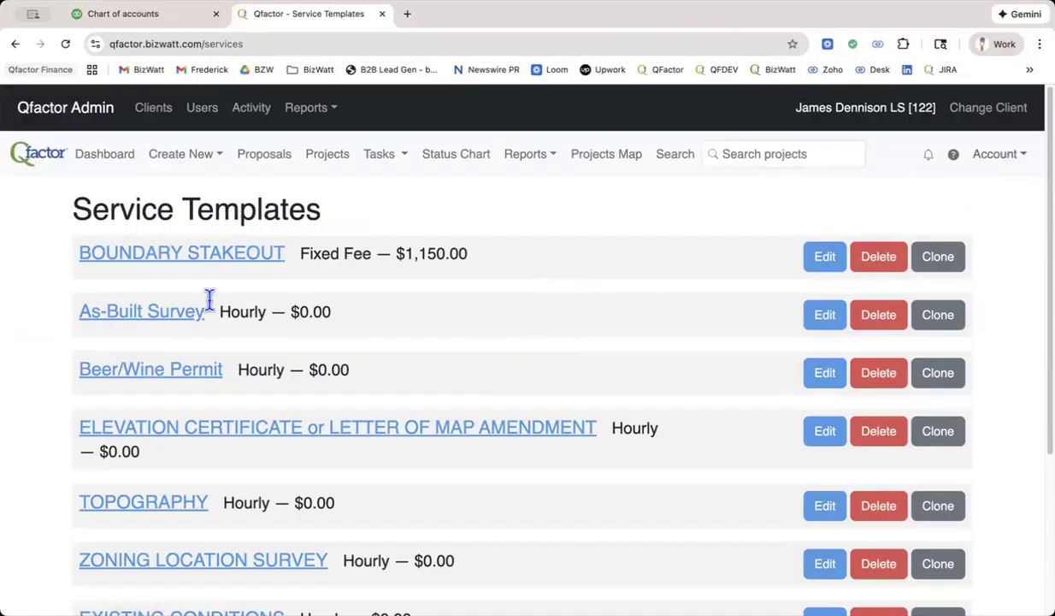
pyautogui.click(830, 325)
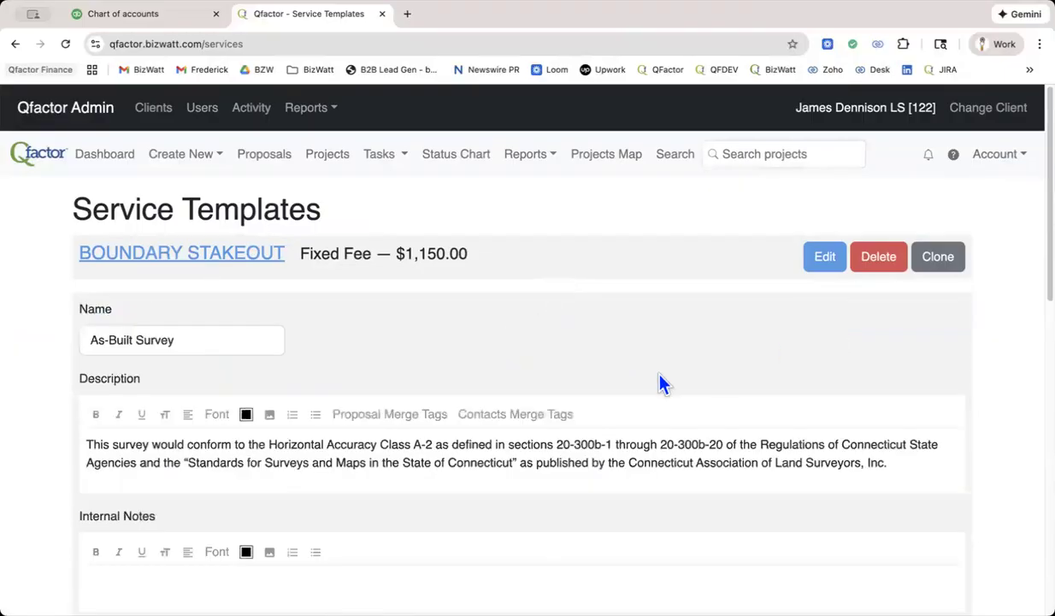
pyautogui.scroll(-5, 660, 382)
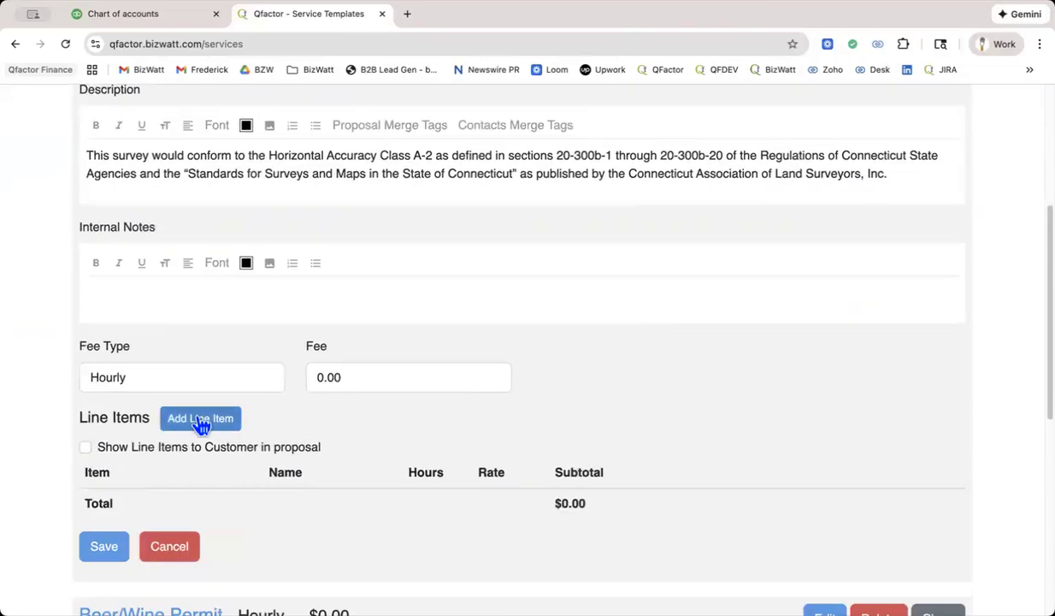
pyautogui.click(201, 419)
pyautogui.scroll(-5, 316, 428)
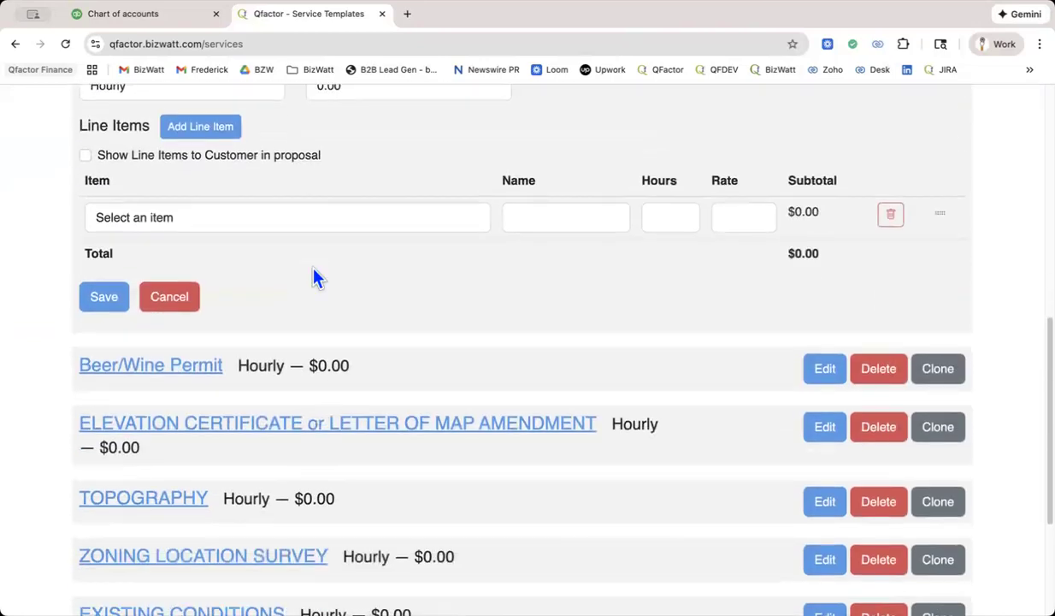
pyautogui.click(305, 220)
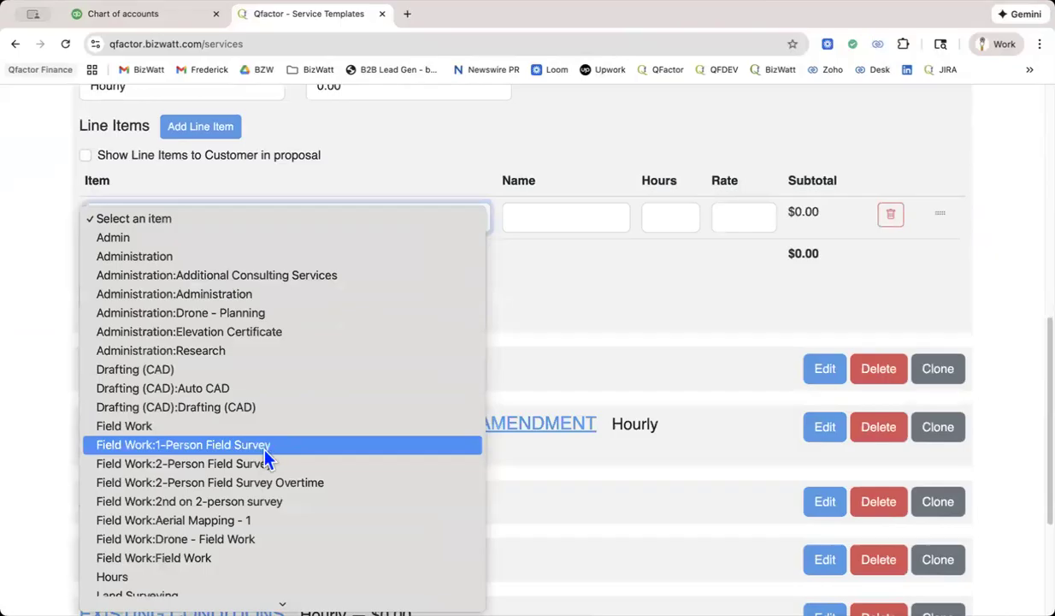
pyautogui.click(691, 294)
pyautogui.scroll(5, 691, 293)
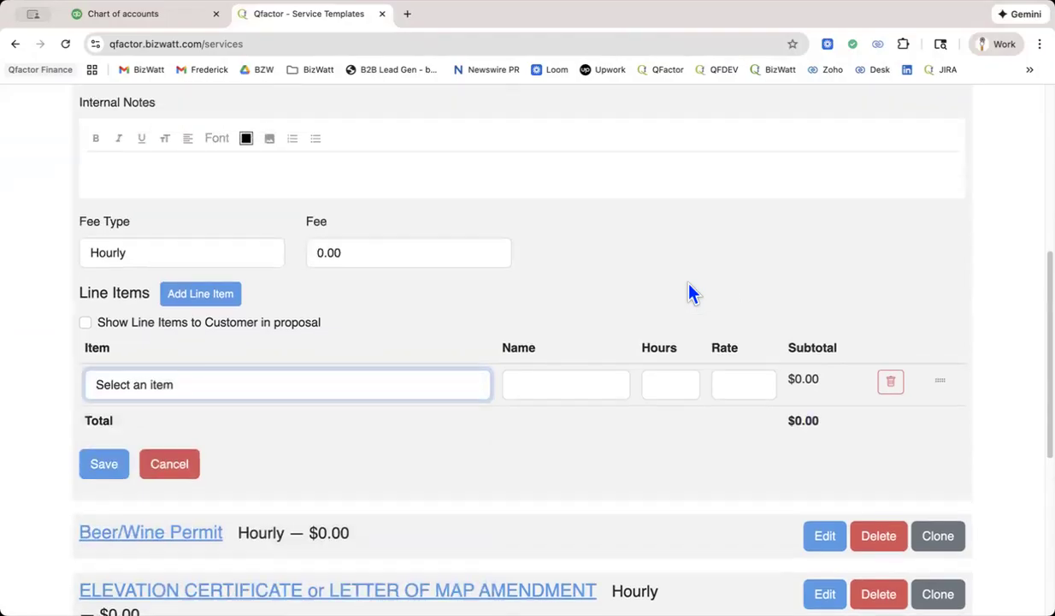
pyautogui.scroll(5, 691, 294)
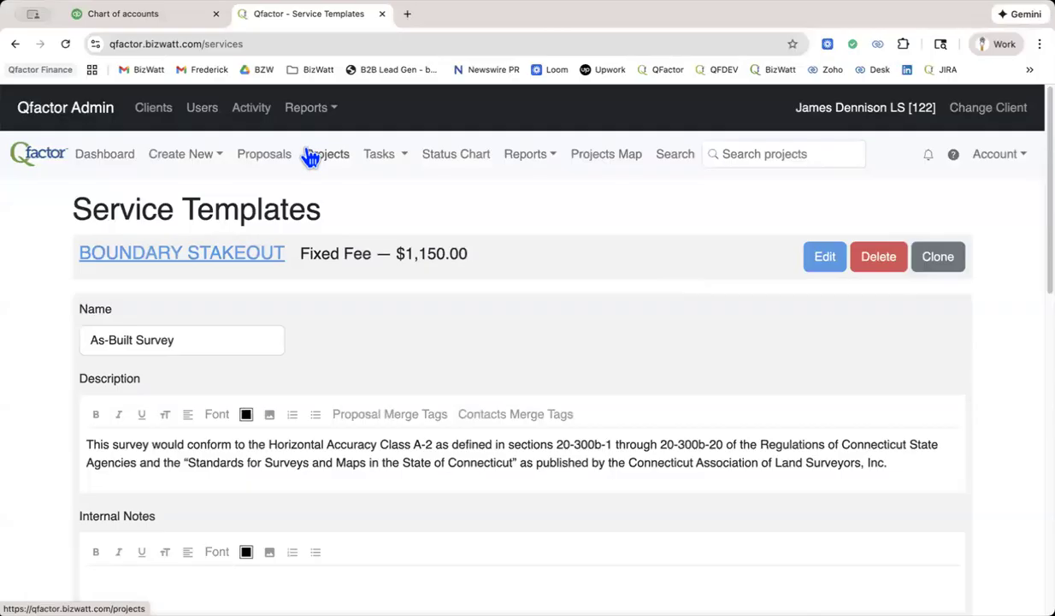
# Open Qfactor in a new browser tab, search for the client's proposal by first name and open its Proposals & Services.
pyautogui.click(408, 13)
pyautogui.click(652, 74)
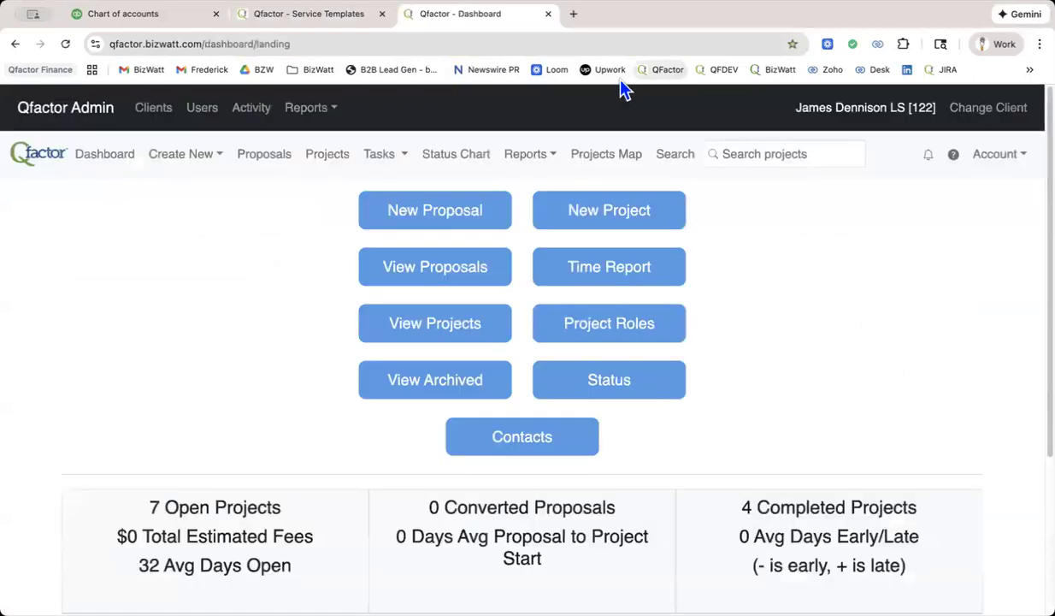
pyautogui.click(769, 149)
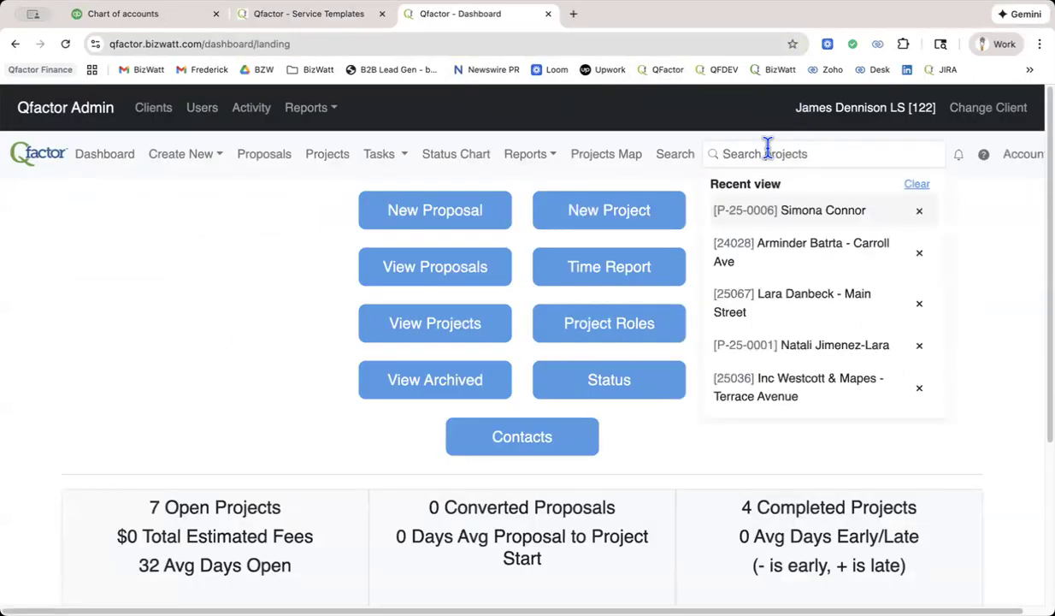
pyautogui.write('Simon')
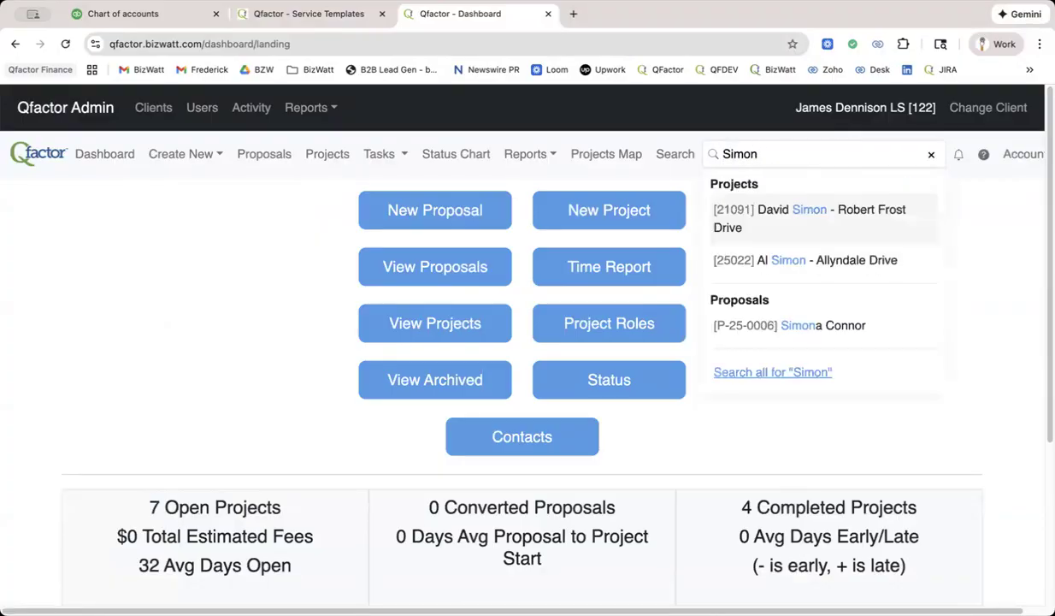
pyautogui.click(792, 329)
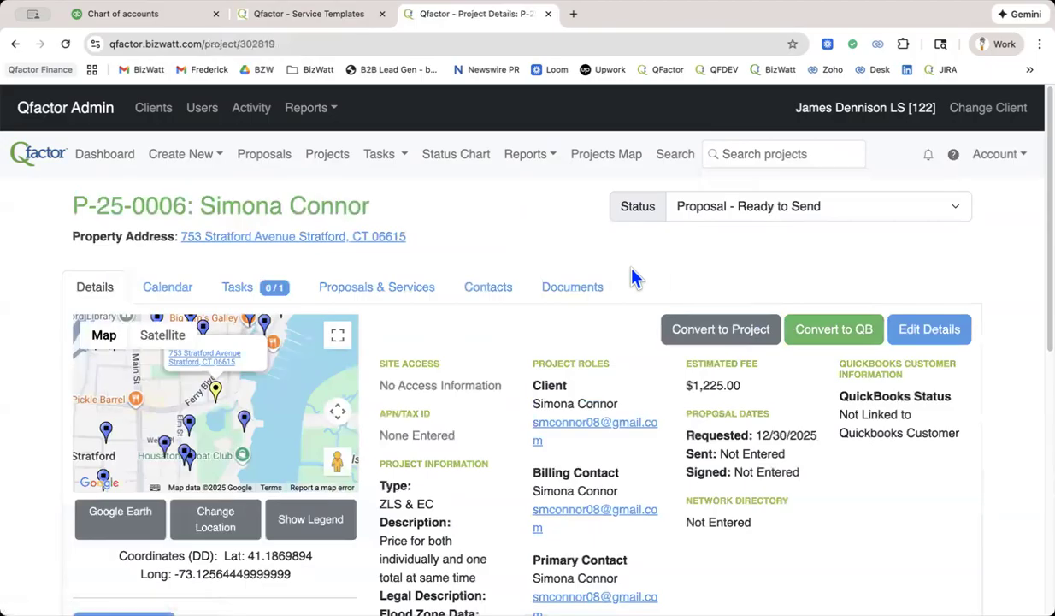
pyautogui.click(381, 291)
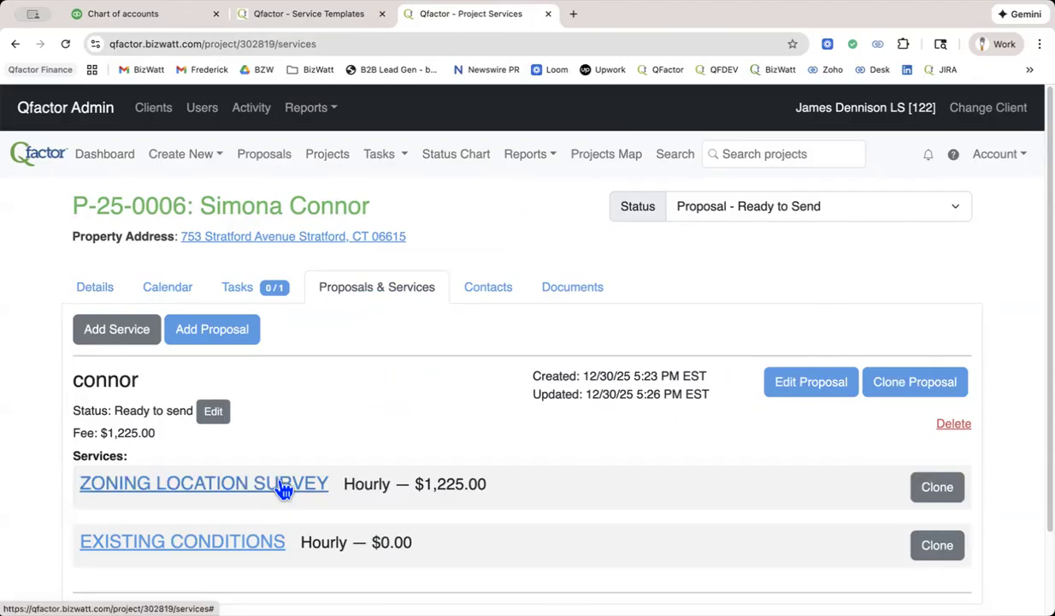
# Add a service based on the BOUNDARY STAKEOUT template and put the client's first name in front of the service name.
pyautogui.click(122, 340)
pyautogui.click(137, 403)
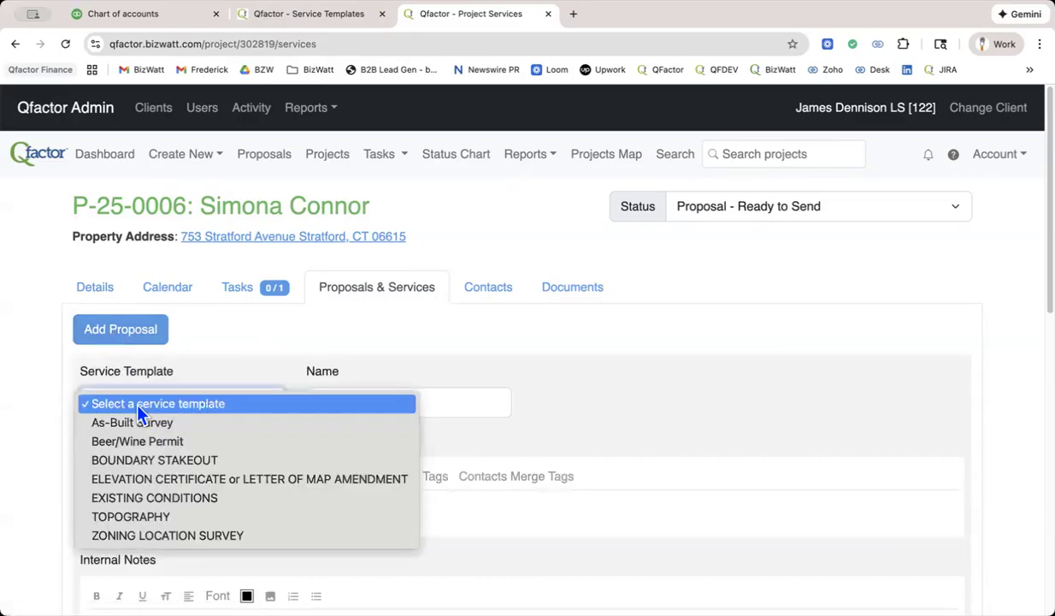
pyautogui.click(141, 460)
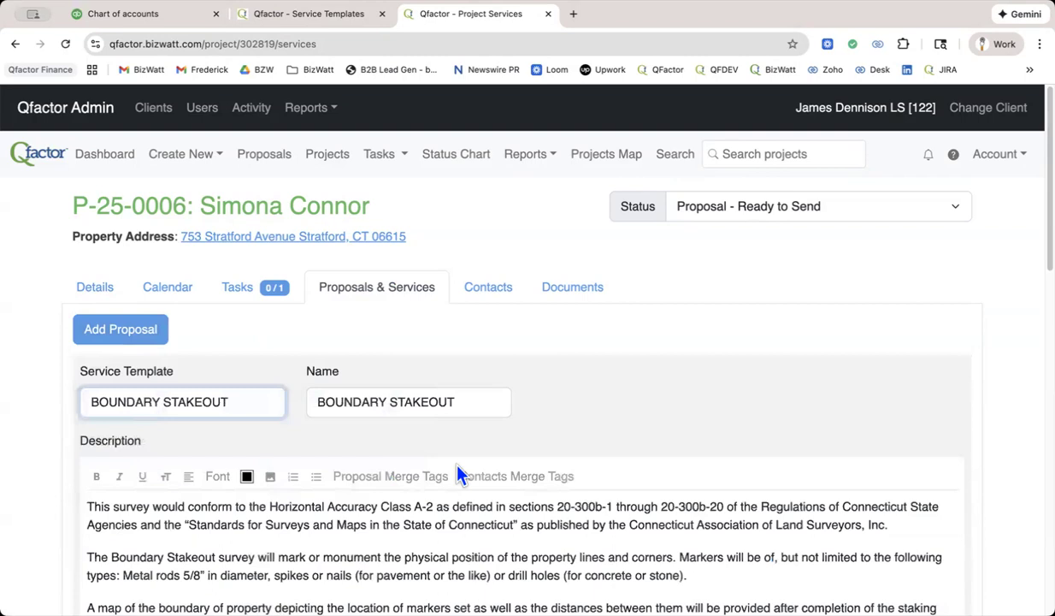
pyautogui.scroll(-1, 457, 473)
pyautogui.click(310, 312)
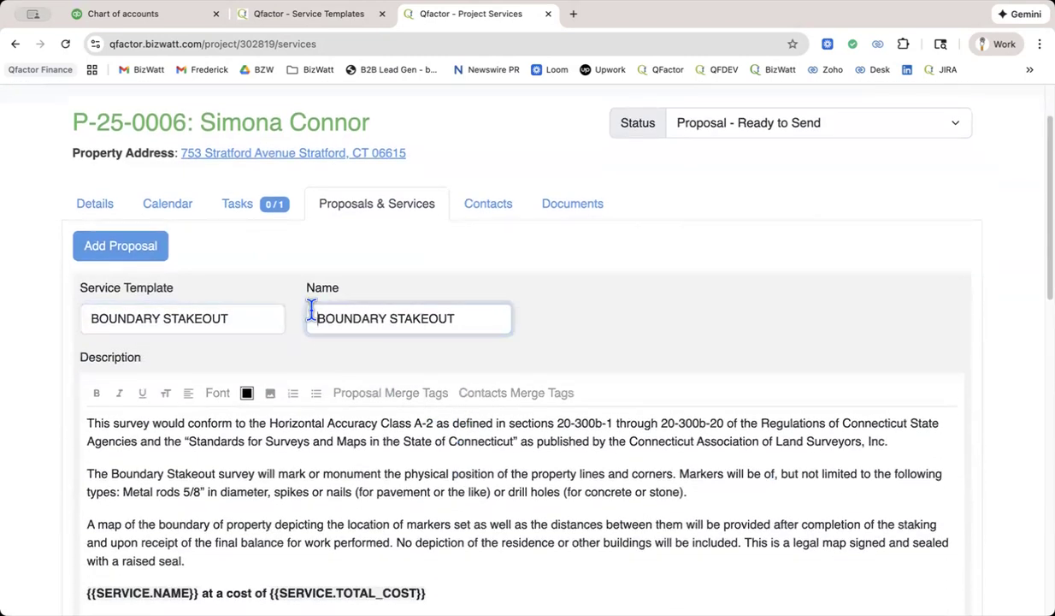
pyautogui.write('Simona')
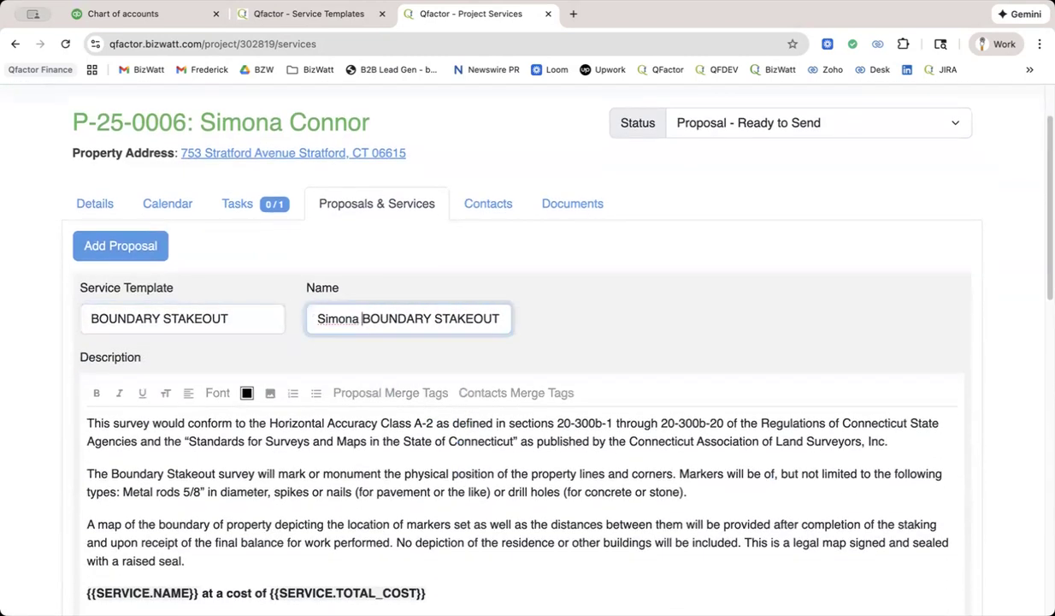
# Review the merge-tag line of the service description and the quantities and rates of its line items.
pyautogui.scroll(-1, 311, 310)
pyautogui.scroll(-5, 311, 310)
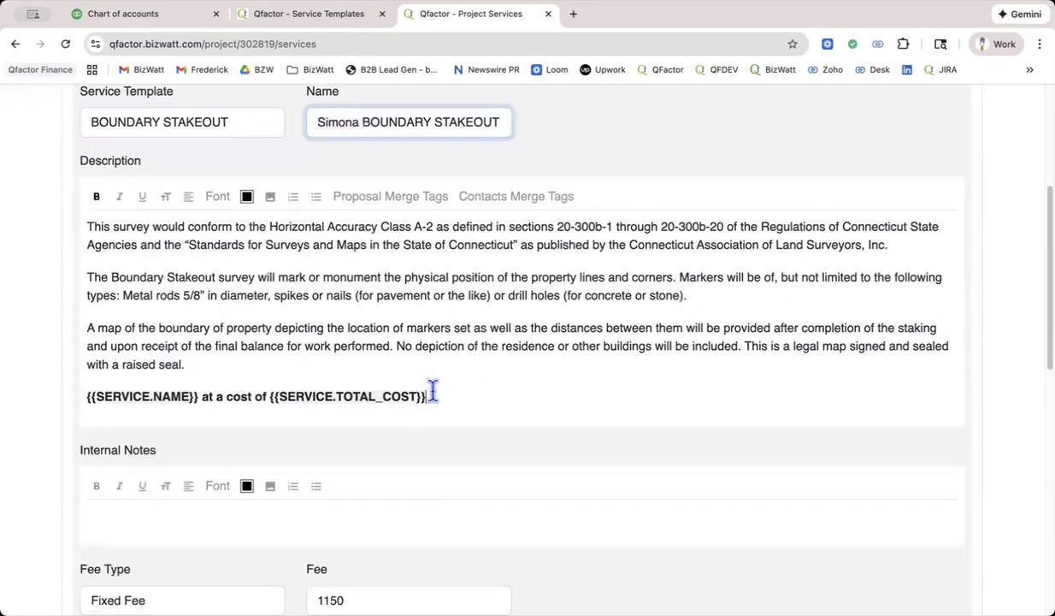
pyautogui.moveTo(429, 396); pyautogui.dragTo(99, 389)
pyautogui.scroll(-10, 587, 361)
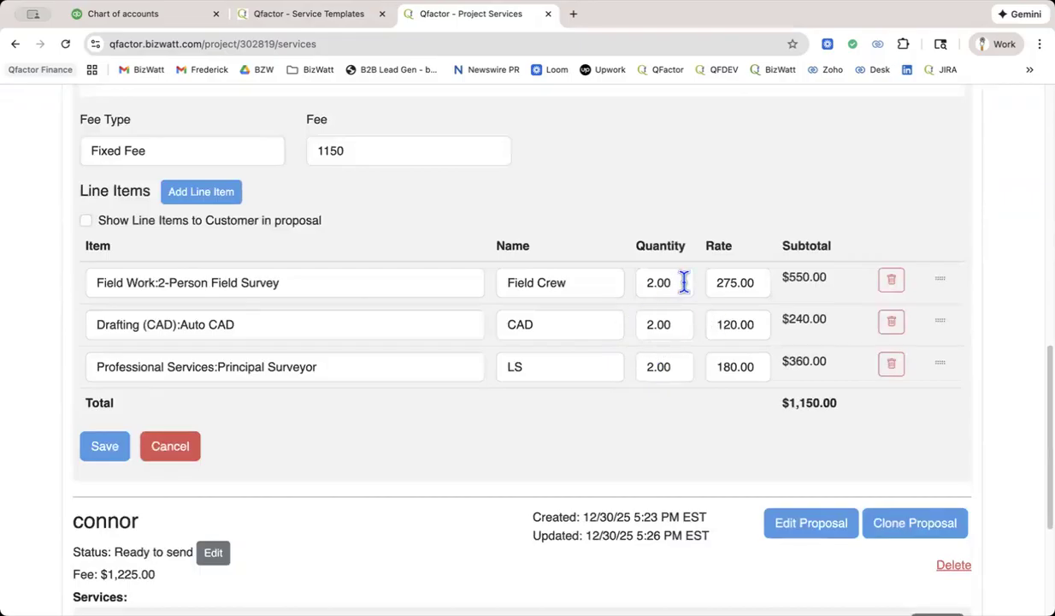
pyautogui.moveTo(683, 282); pyautogui.dragTo(636, 293)
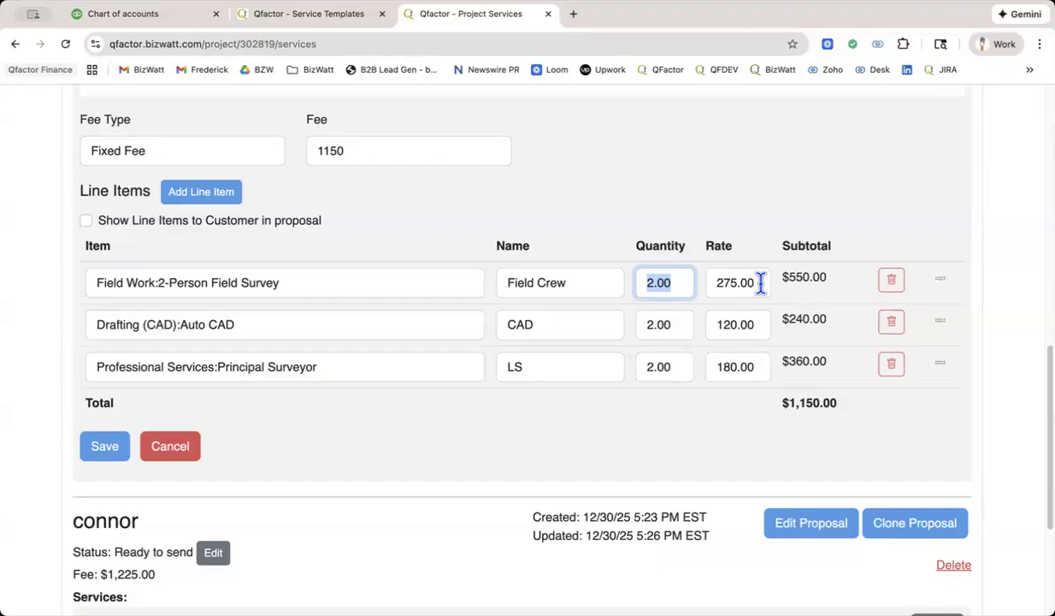
pyautogui.press('Tab')
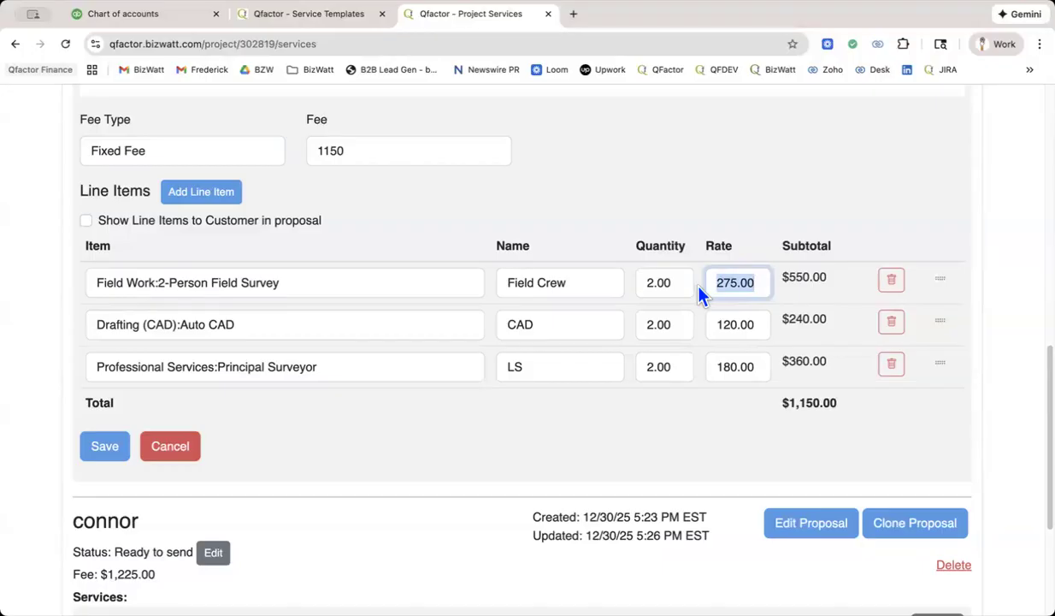
pyautogui.click(730, 326)
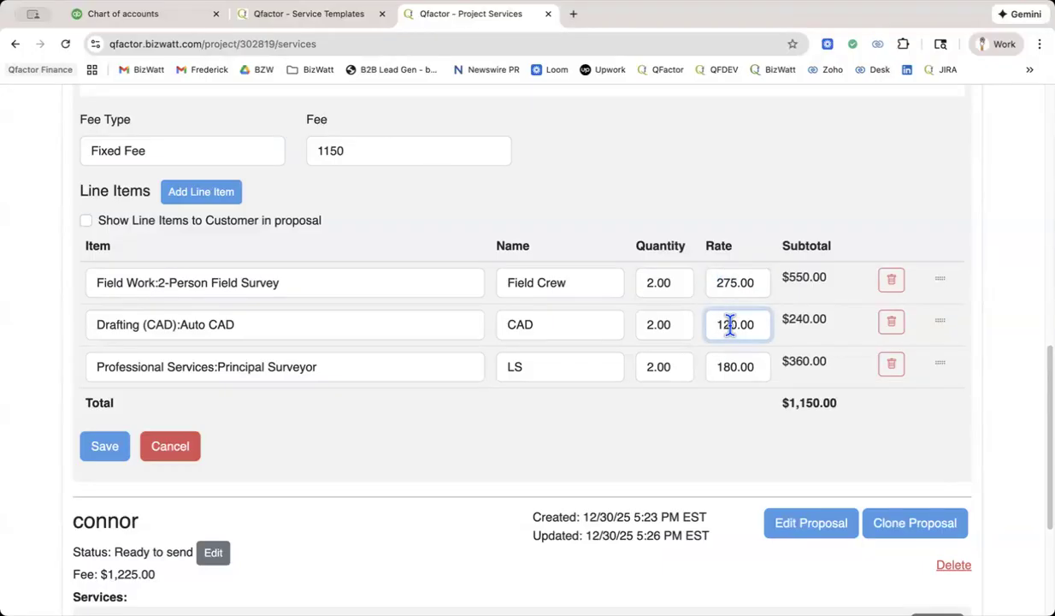
# Try a rate of 250 for the Field Crew line item and undo the change.
pyautogui.moveTo(748, 281); pyautogui.dragTo(717, 282)
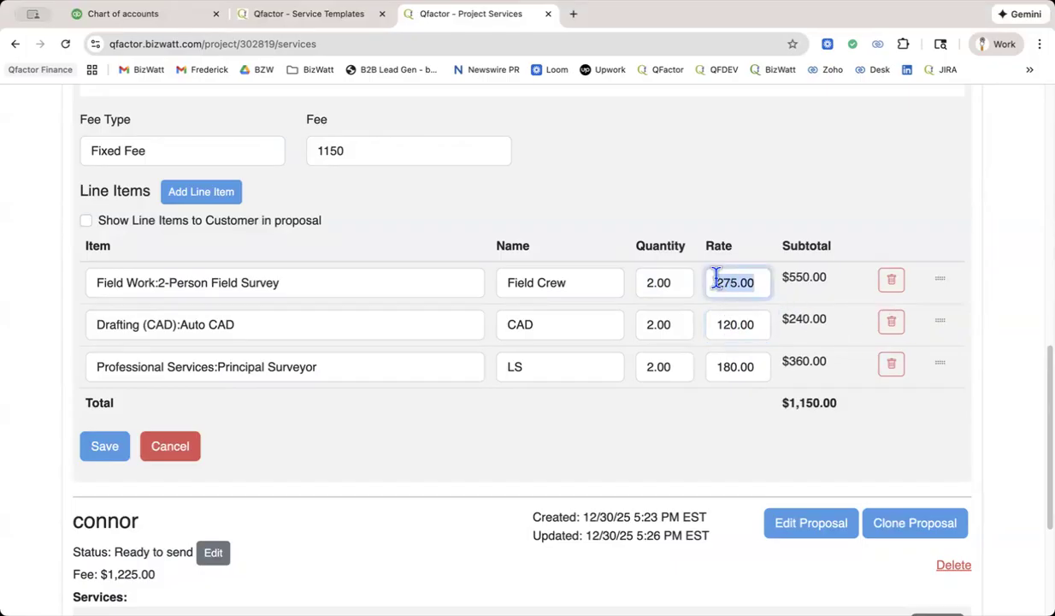
pyautogui.write('250')
pyautogui.moveTo(748, 283); pyautogui.dragTo(711, 283)
pyautogui.press('super+z')
pyautogui.press('super+z')
pyautogui.press('super+z')
# Keep Field Work:2-Person Field Survey as the Field Crew line's item and save the new service.
pyautogui.click(238, 290)
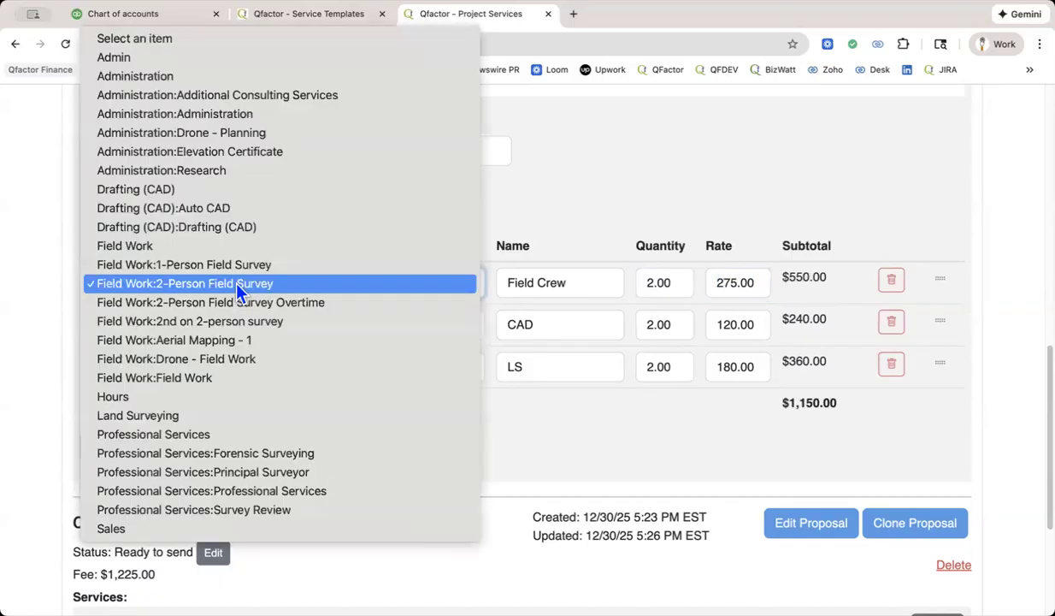
pyautogui.click(238, 289)
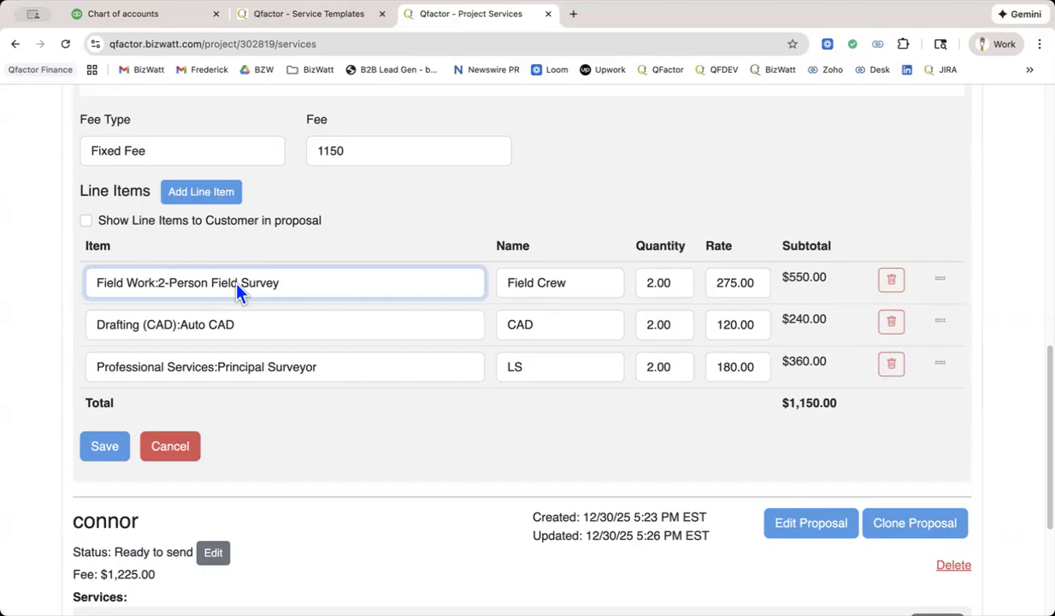
pyautogui.click(105, 450)
pyautogui.scroll(-3, 573, 488)
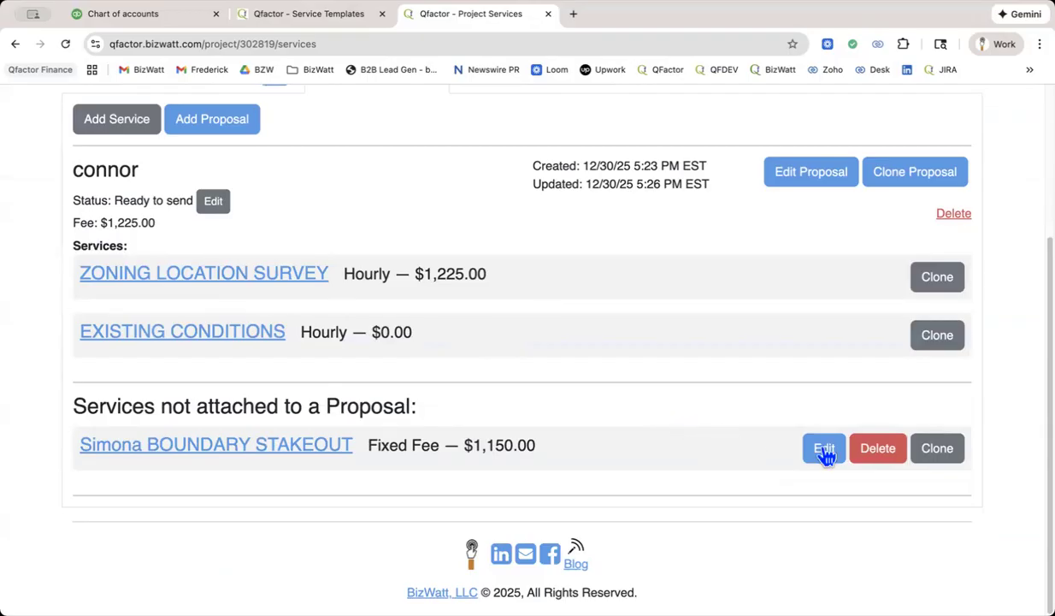
# Delete the BOUNDARY STAKEOUT service not attached to a proposal, and check the details of the EXISTING CONDITIONS service.
pyautogui.click(878, 450)
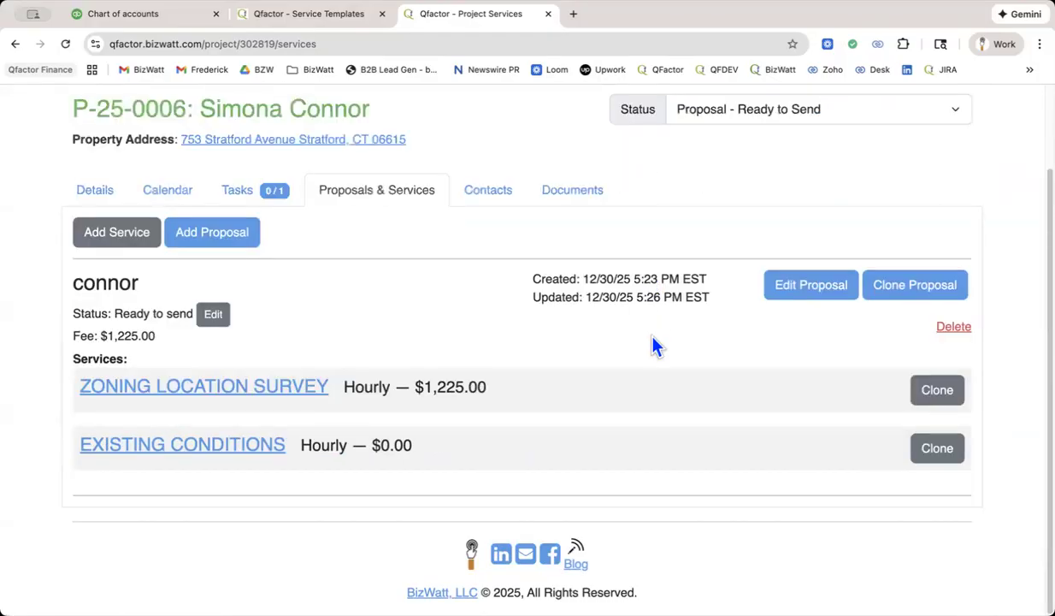
pyautogui.click(245, 446)
pyautogui.scroll(-3, 462, 498)
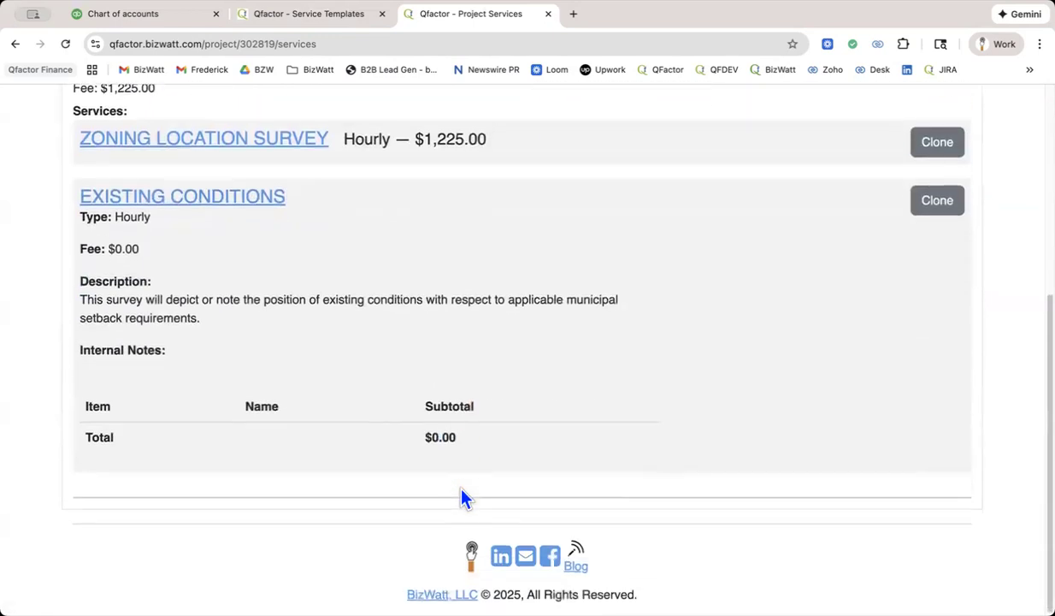
pyautogui.scroll(3, 462, 498)
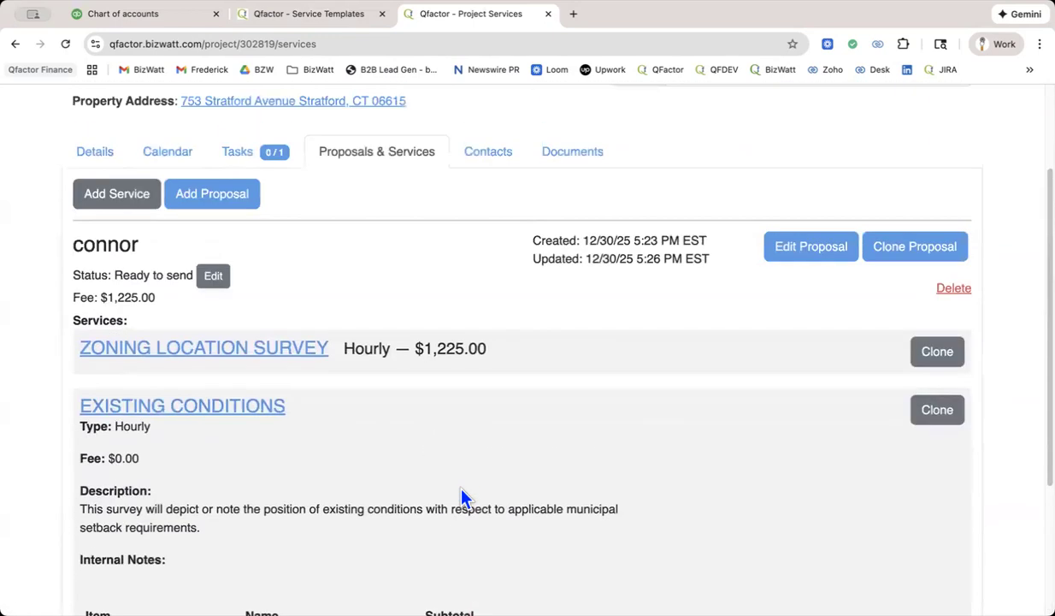
pyautogui.click(206, 407)
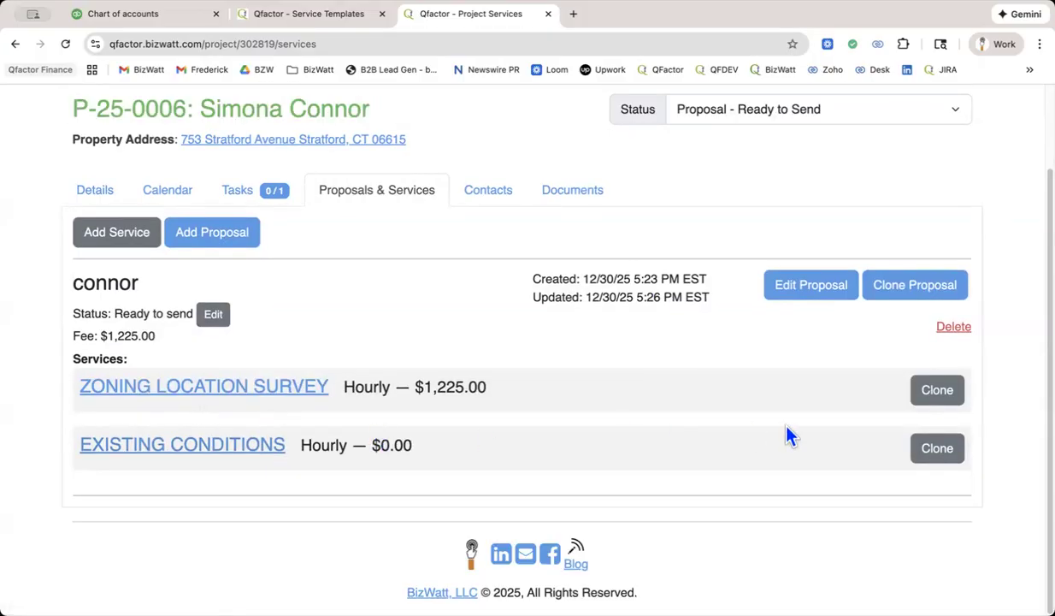
# Clone the ZONING LOCATION SURVEY service and try Field Work:1-Person Field Survey as the item of its first line.
pyautogui.click(936, 391)
pyautogui.scroll(-5, 625, 295)
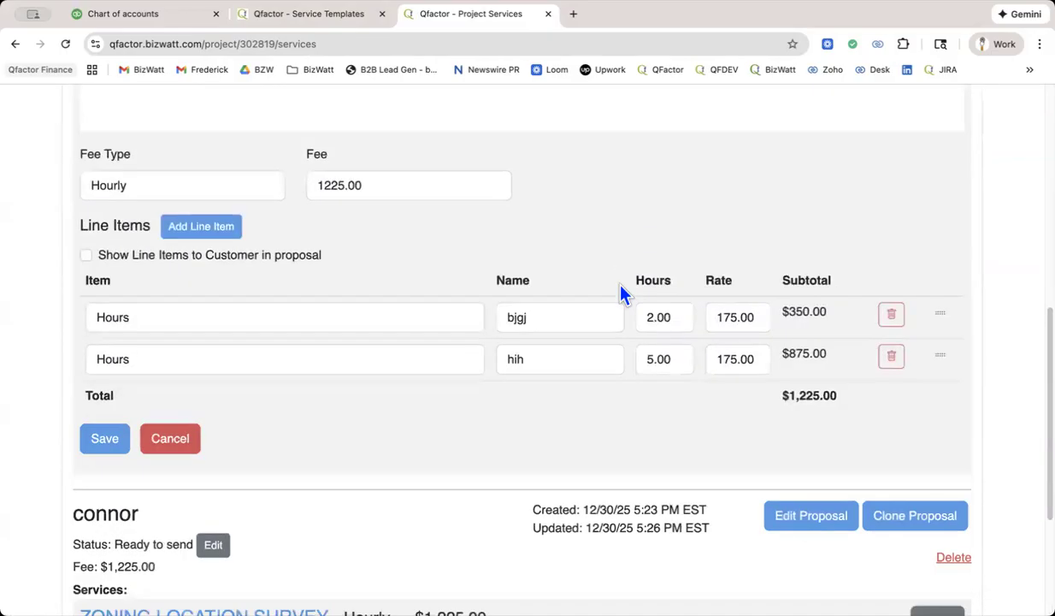
pyautogui.click(393, 329)
pyautogui.click(393, 329)
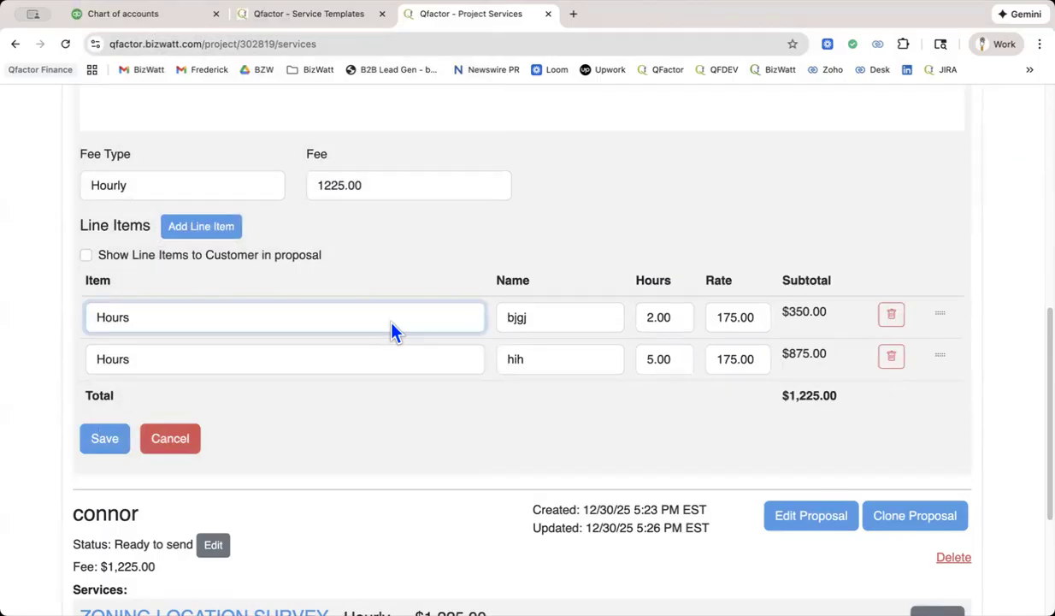
pyautogui.click(394, 329)
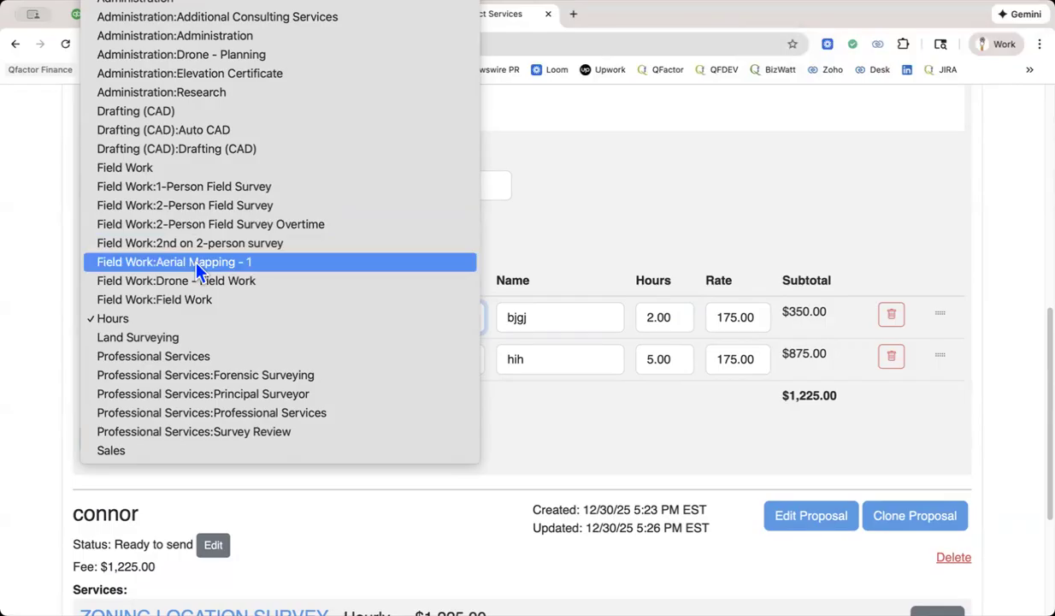
pyautogui.click(550, 449)
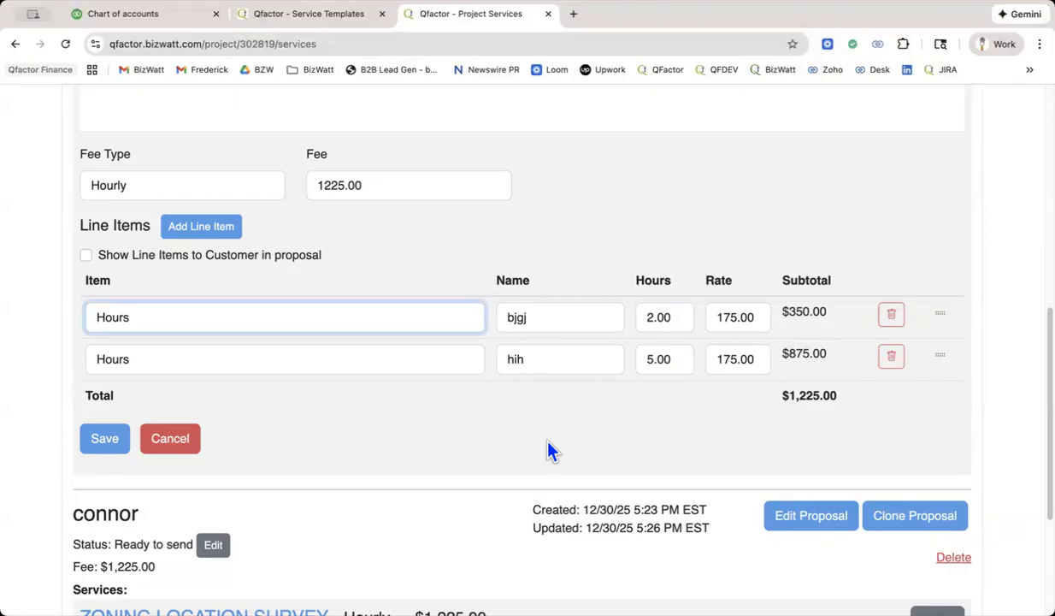
pyautogui.click(265, 322)
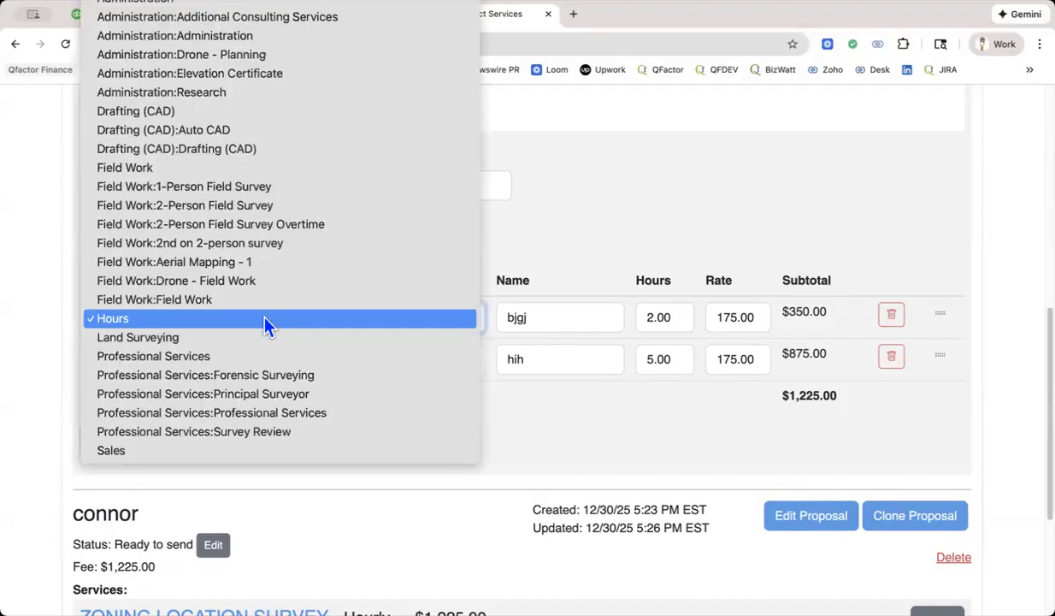
pyautogui.click(236, 187)
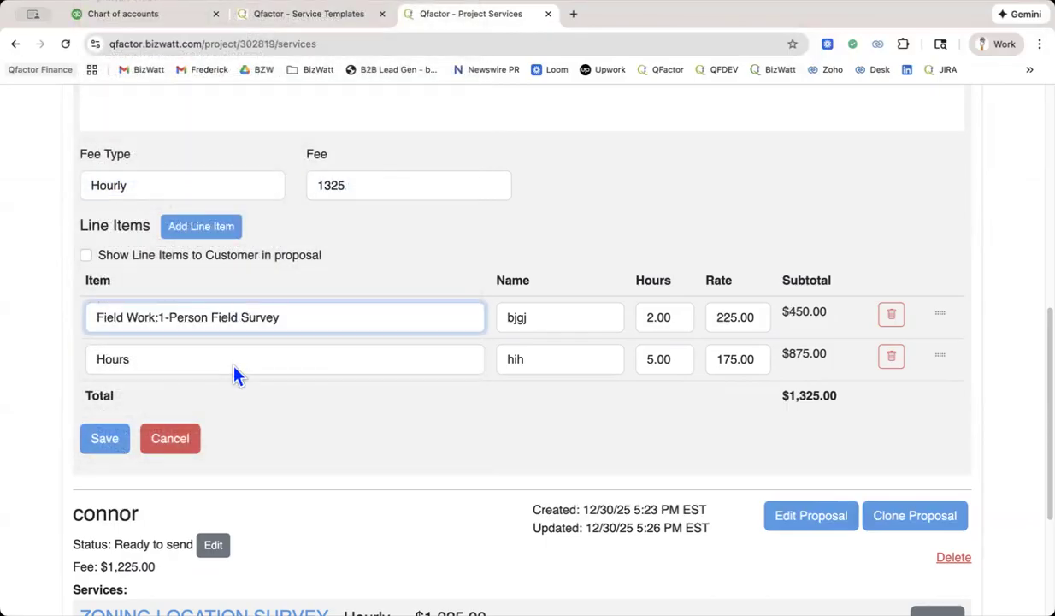
pyautogui.press('Tab')
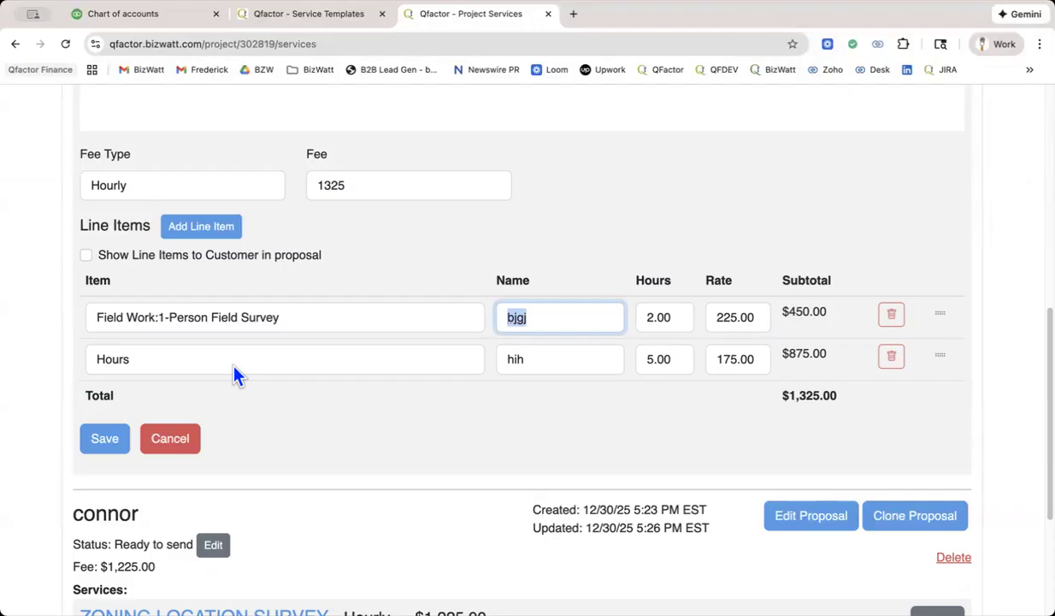
# Add a third line item to the cloned service and look through the items available for it.
pyautogui.click(199, 228)
pyautogui.click(182, 409)
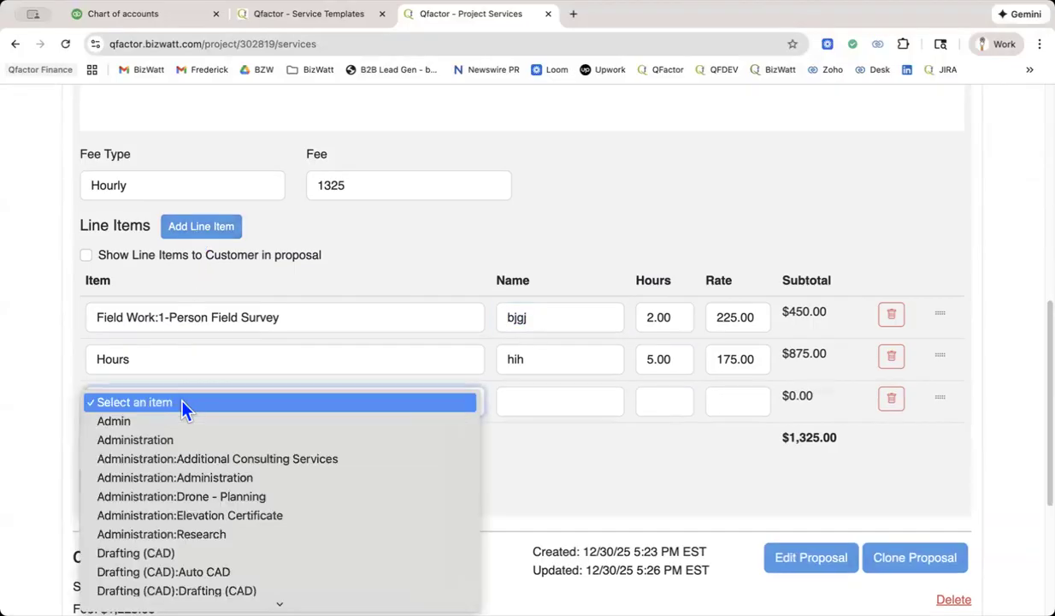
pyautogui.scroll(-5, 240, 462)
pyautogui.scroll(-3, 242, 461)
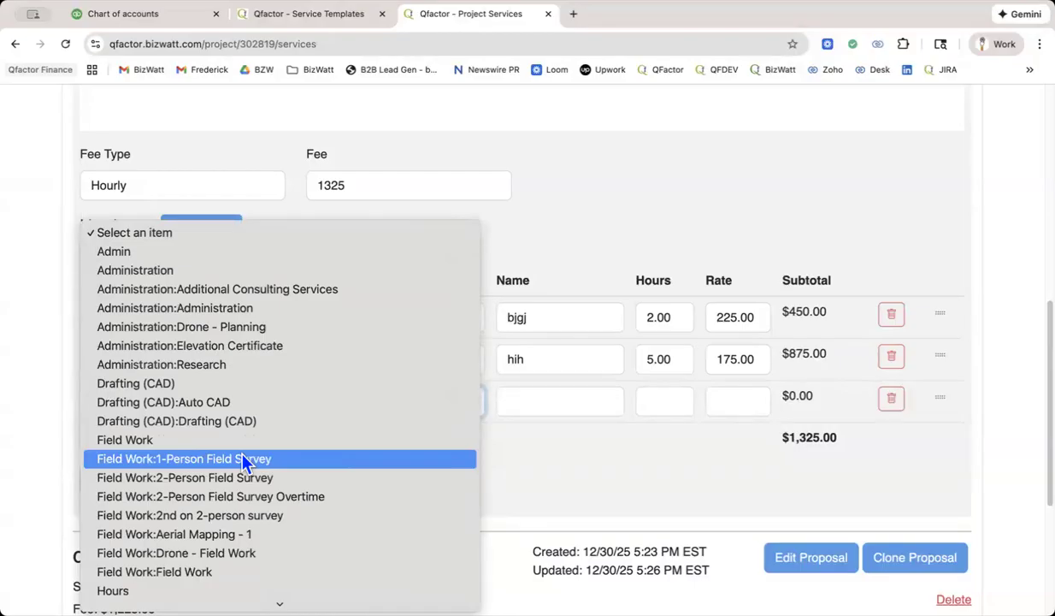
pyautogui.click(159, 14)
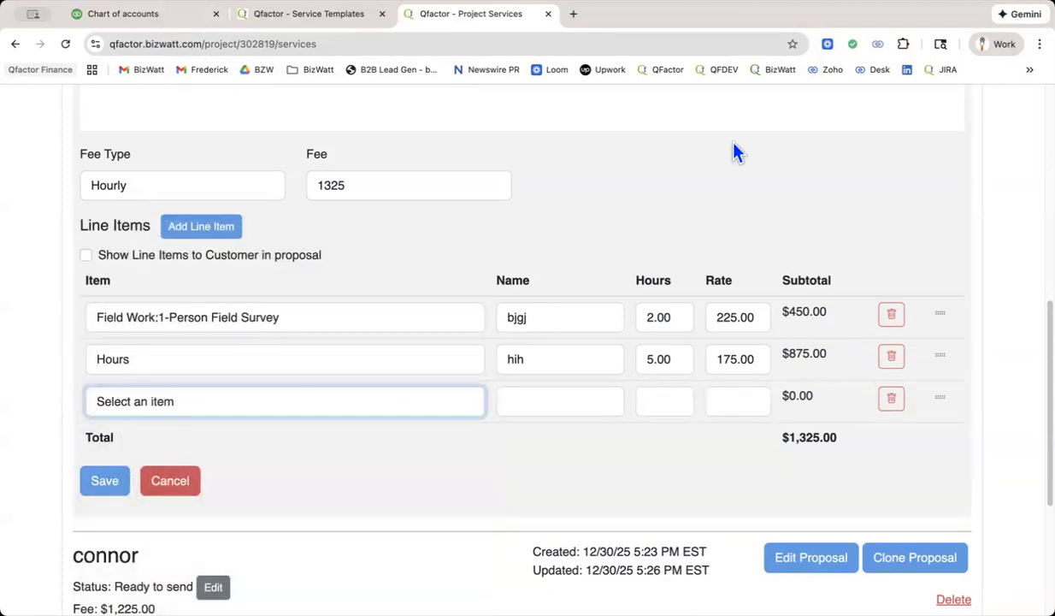
pyautogui.scroll(6, 523, 342)
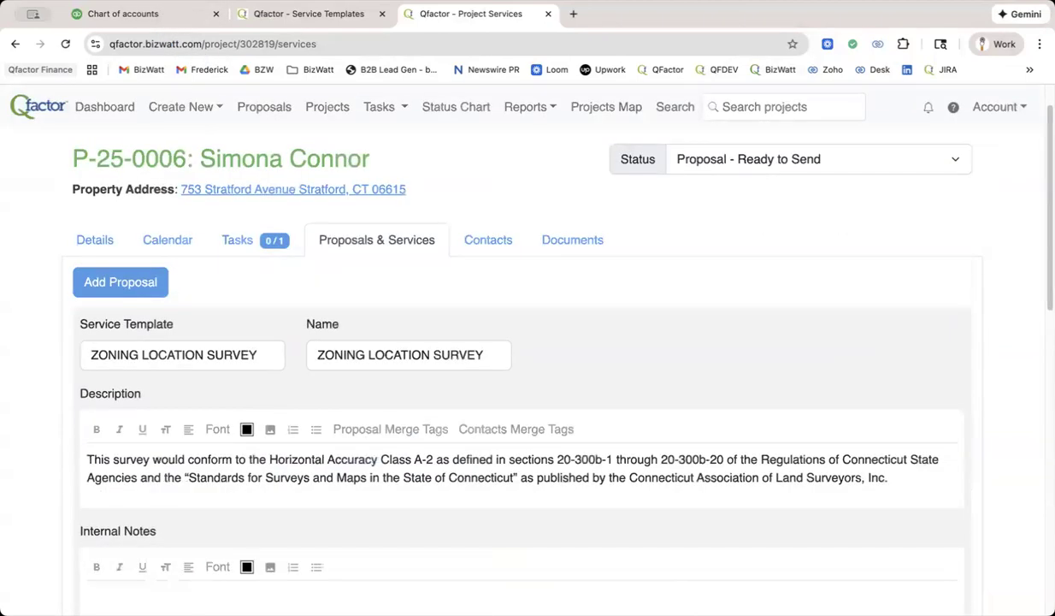
# Switch to QuickBooks and open the Products and services list.
pyautogui.click(103, 14)
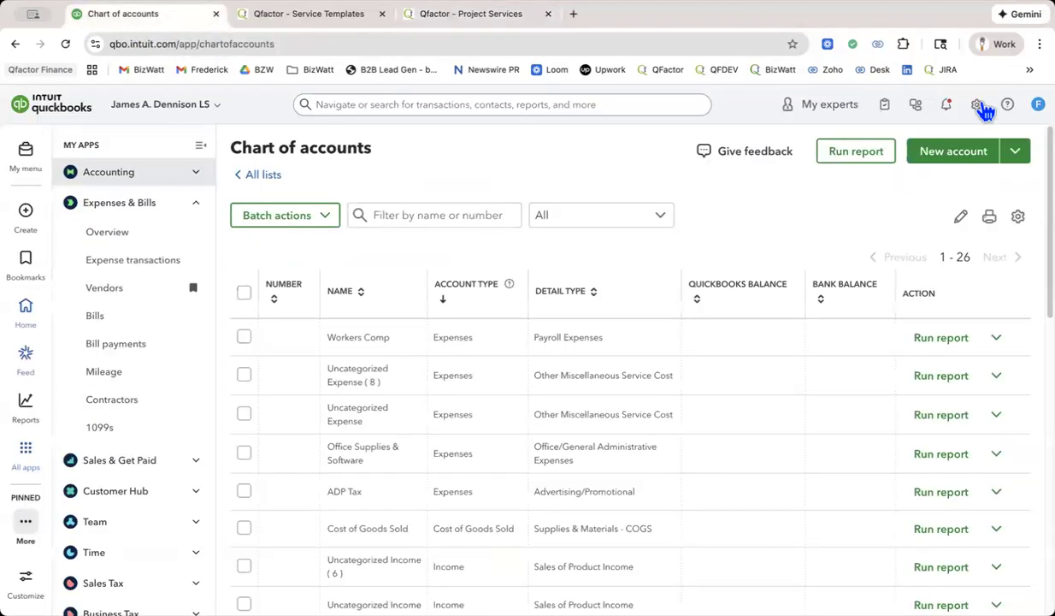
pyautogui.click(977, 105)
pyautogui.click(612, 224)
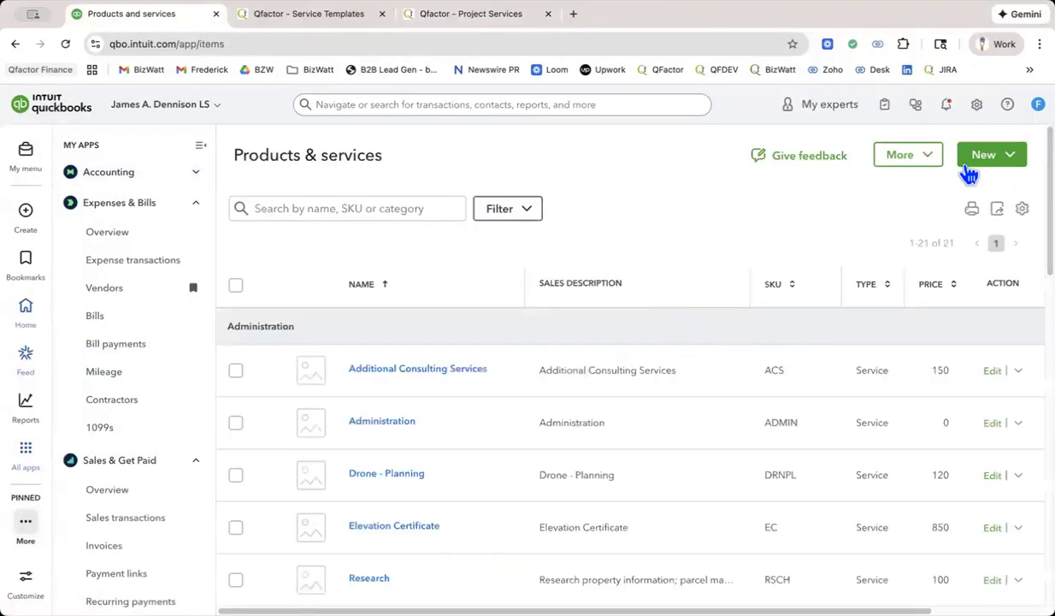
# Open a new service form, examine its basic info, category choices and sales fields, and close it without saving.
pyautogui.click(992, 160)
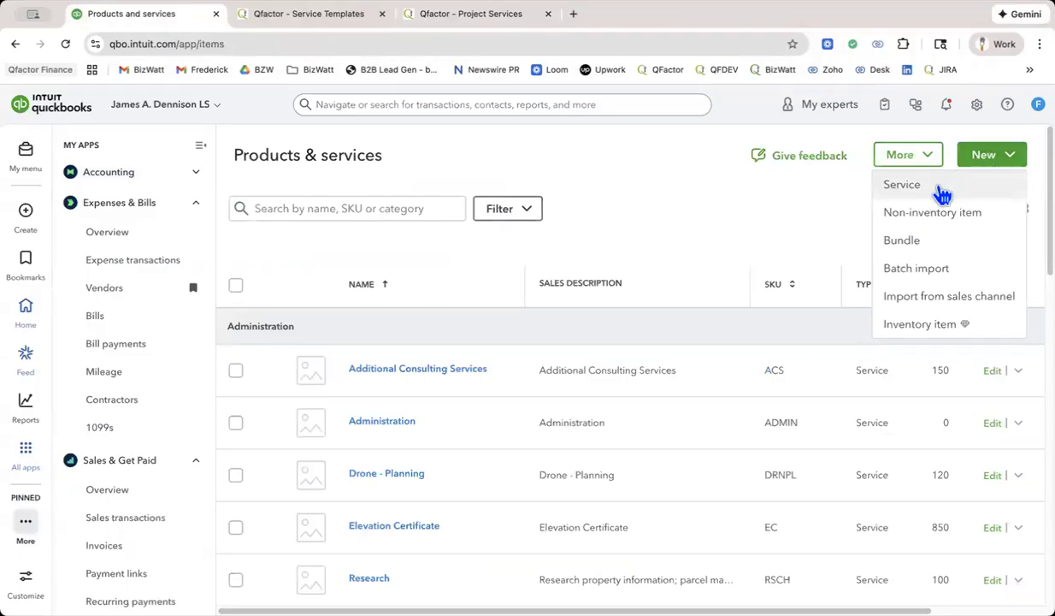
pyautogui.click(939, 194)
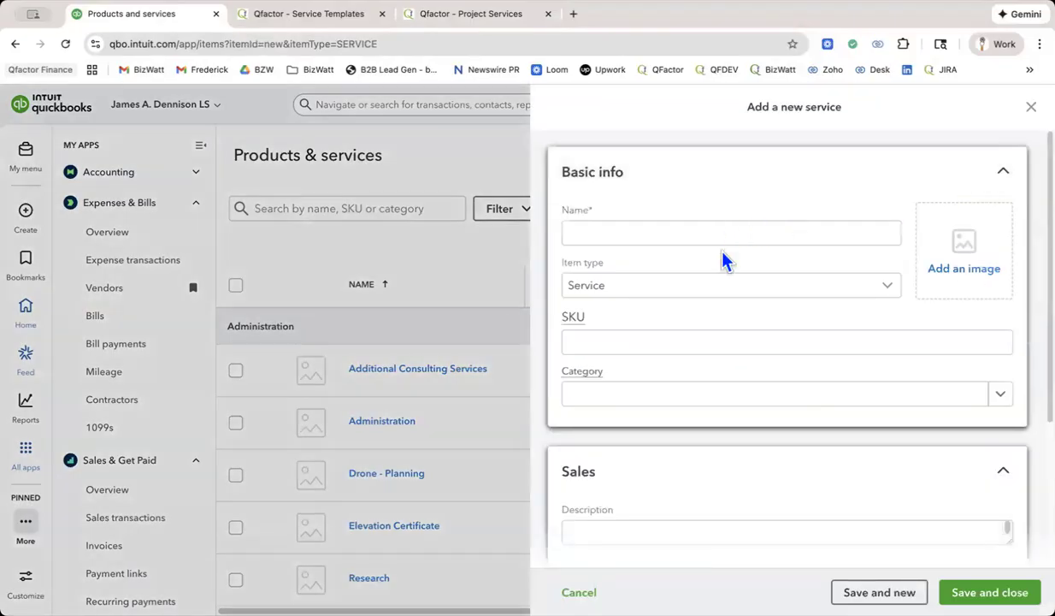
pyautogui.click(716, 231)
pyautogui.click(699, 291)
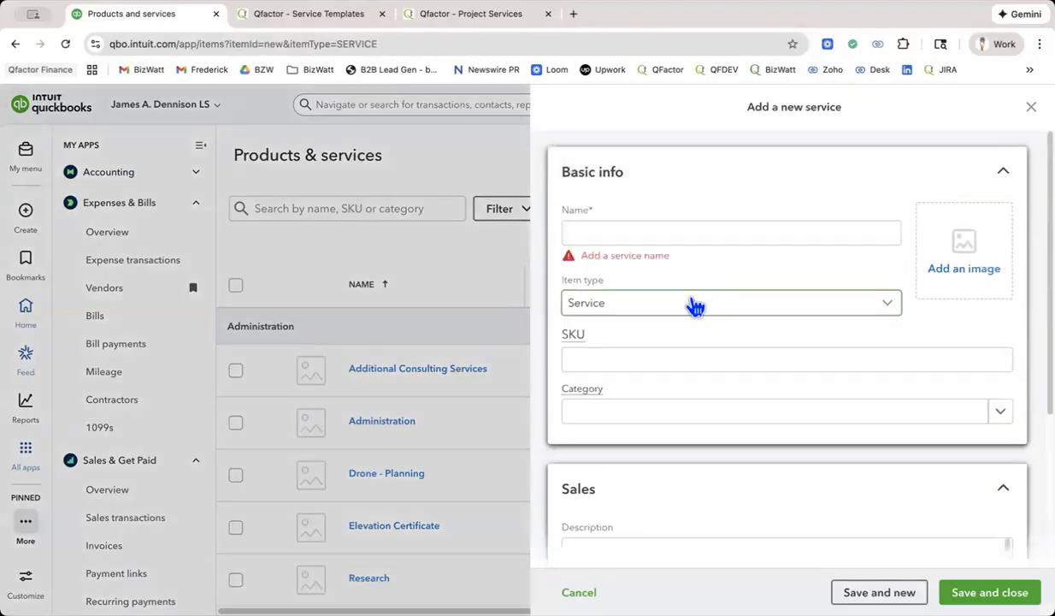
pyautogui.click(688, 234)
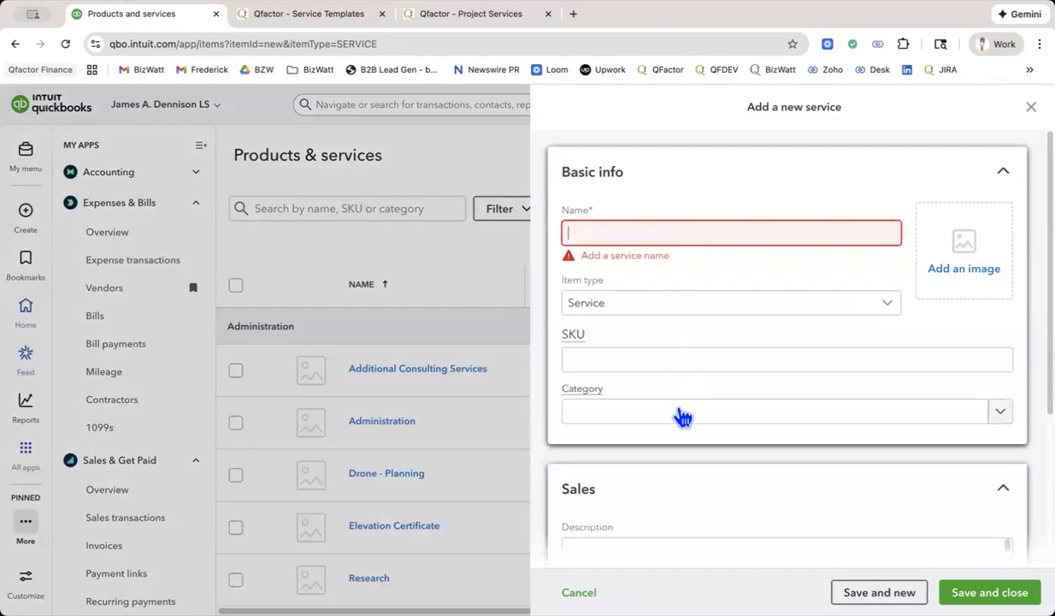
pyautogui.click(679, 413)
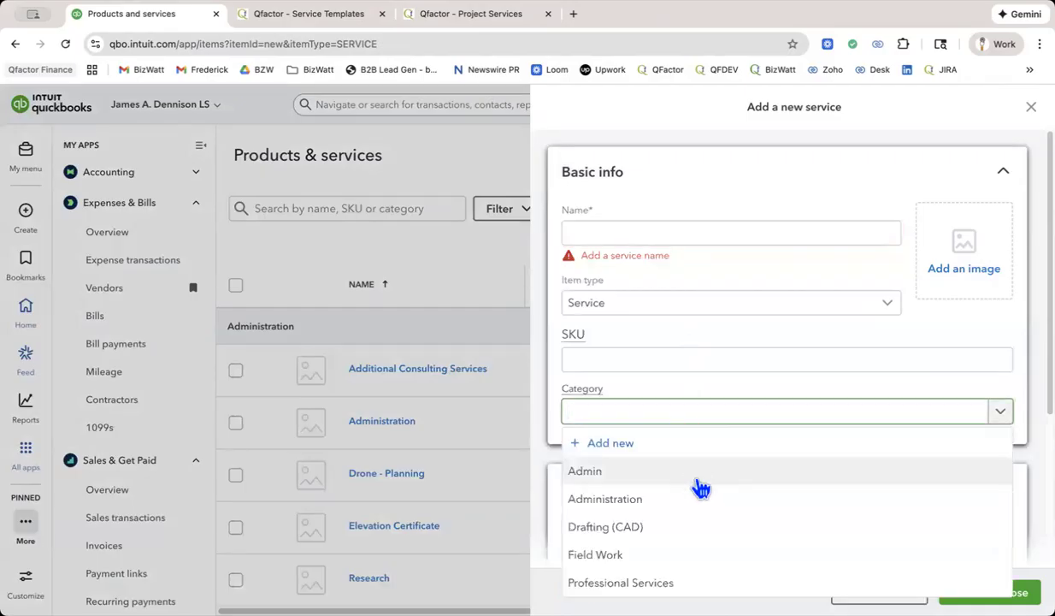
pyautogui.click(691, 379)
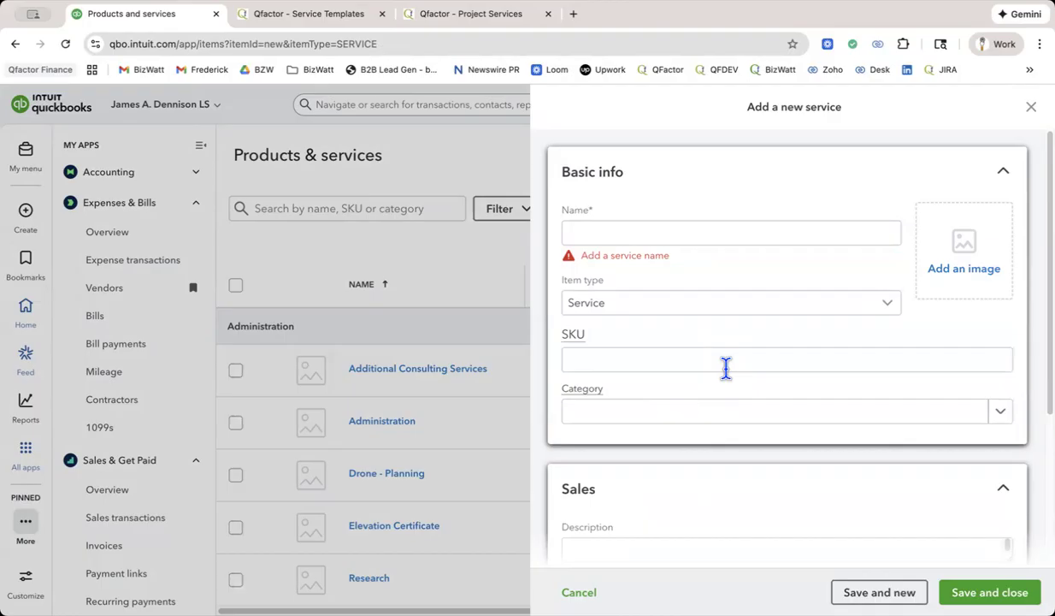
pyautogui.scroll(-1, 726, 367)
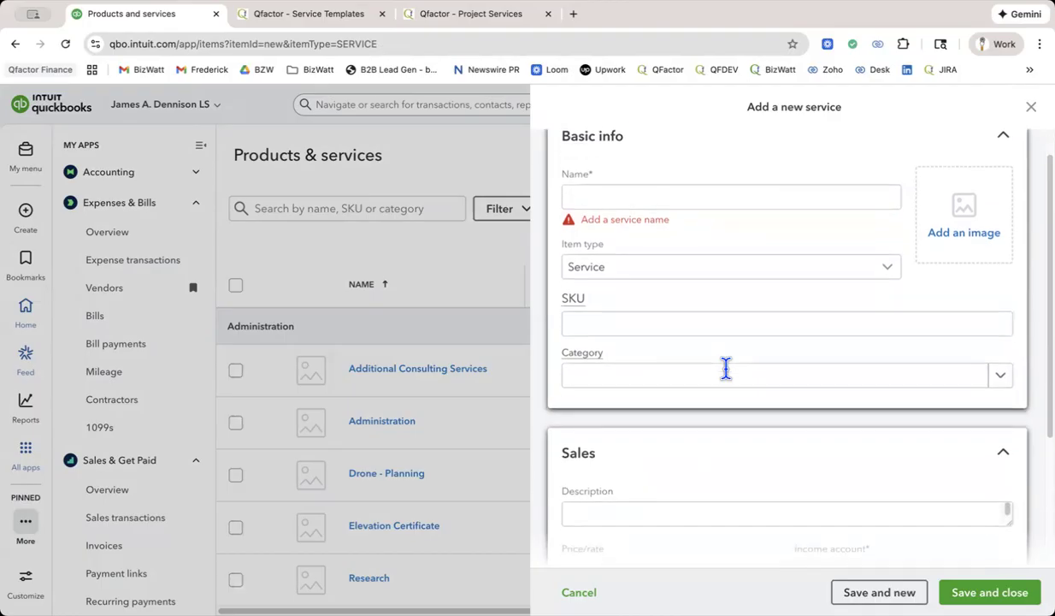
pyautogui.scroll(-2, 731, 378)
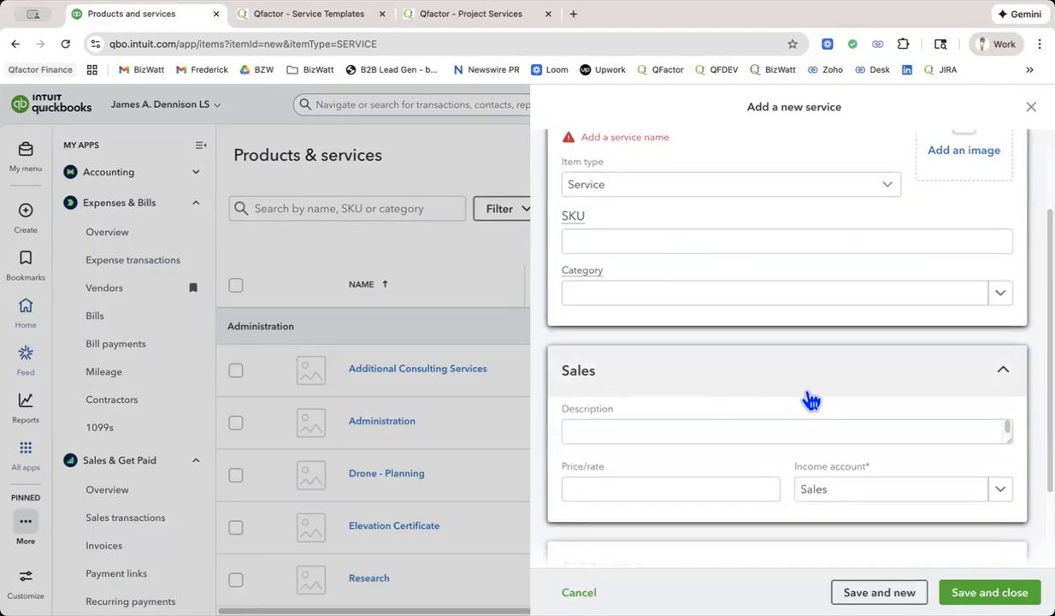
pyautogui.scroll(1, 808, 397)
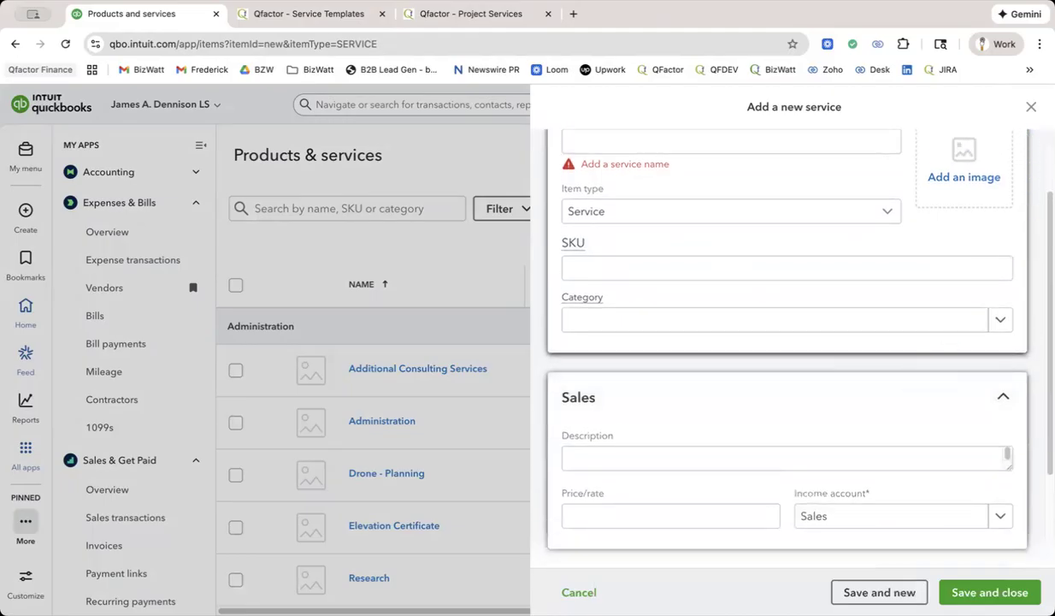
pyautogui.click(1032, 106)
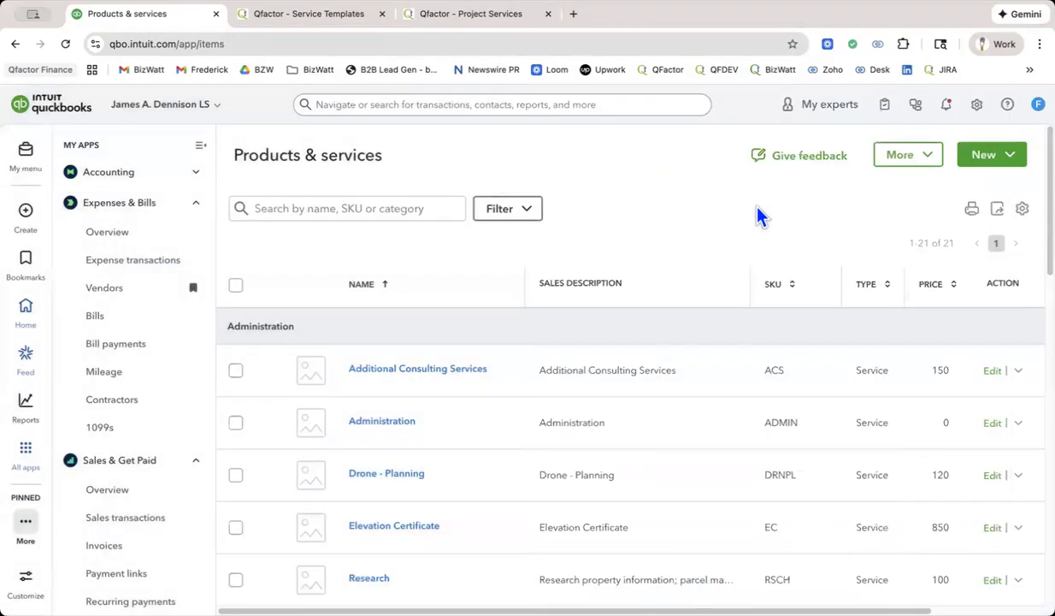
# Switch to the Qfactor service templates and review the As-Built Survey template's description, fee and line item fields.
pyautogui.click(296, 19)
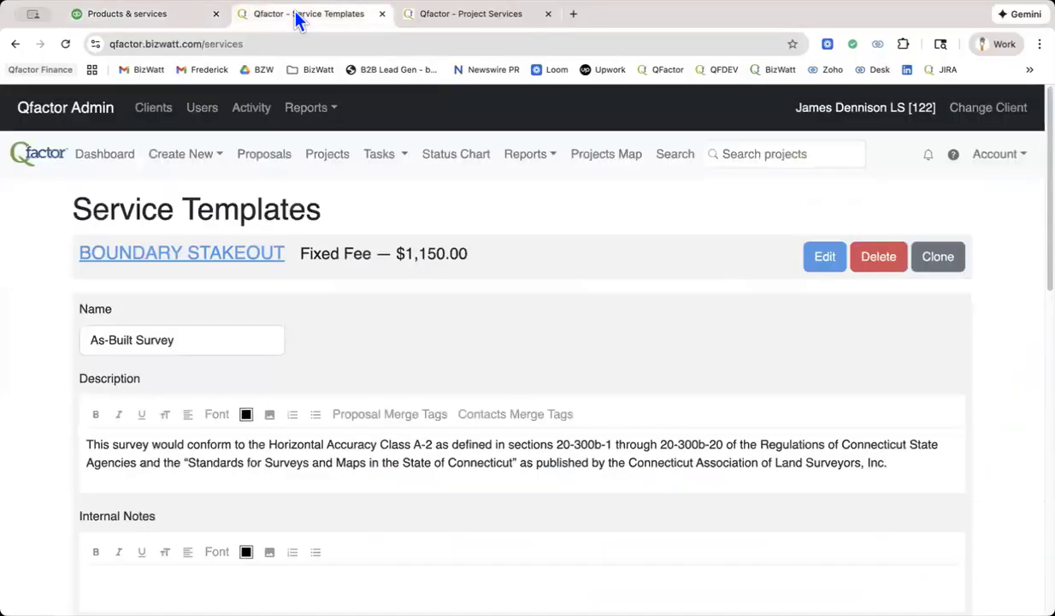
pyautogui.scroll(-3, 359, 219)
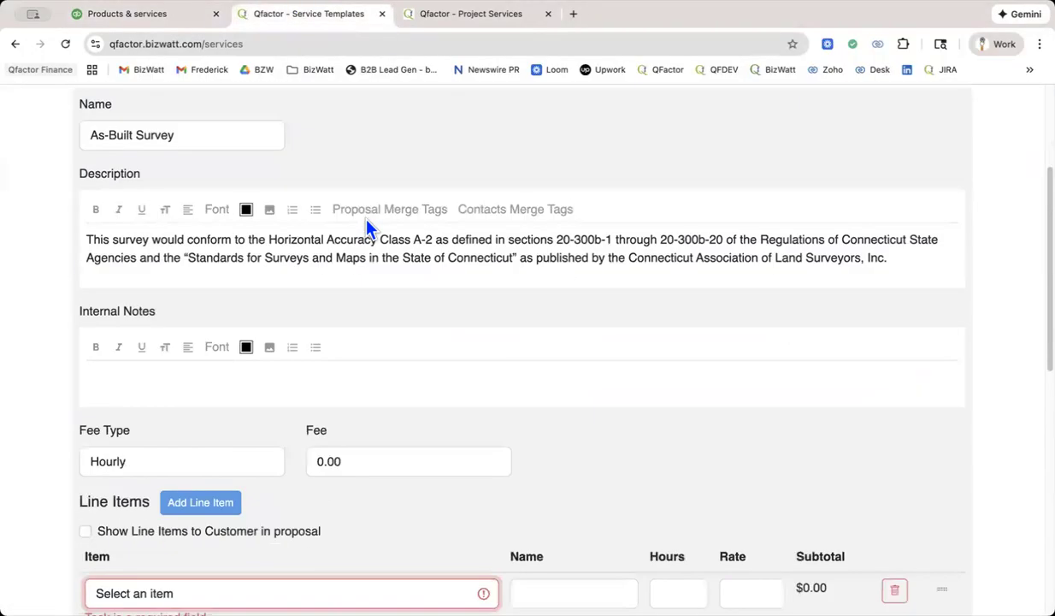
pyautogui.scroll(-3, 365, 224)
pyautogui.scroll(3, 365, 224)
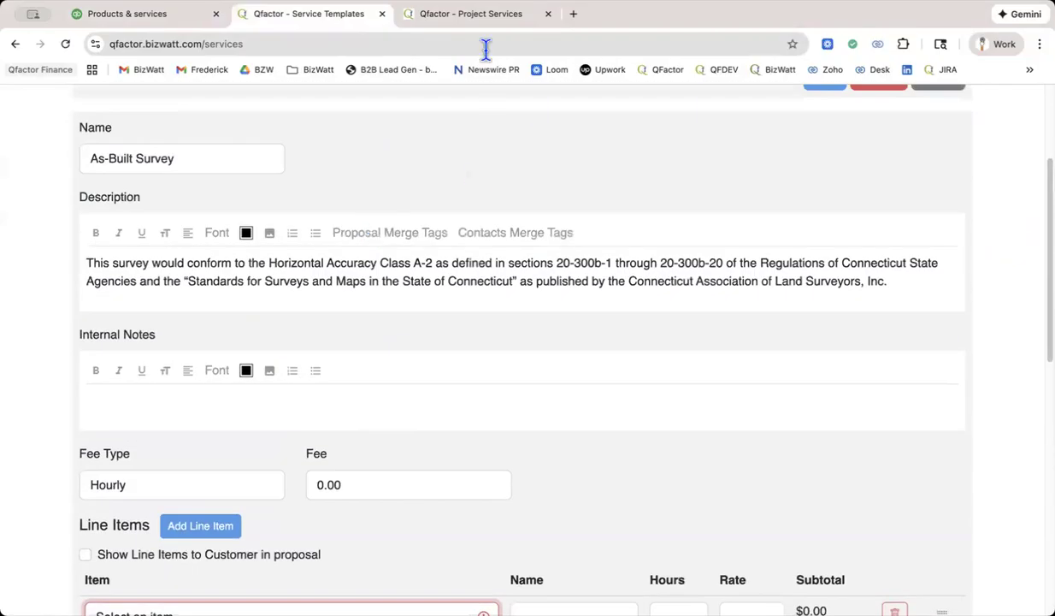
# Return to the Qfactor project services and cancel the unsaved clone of the ZONING LOCATION SURVEY service.
pyautogui.click(479, 16)
pyautogui.scroll(-6, 575, 346)
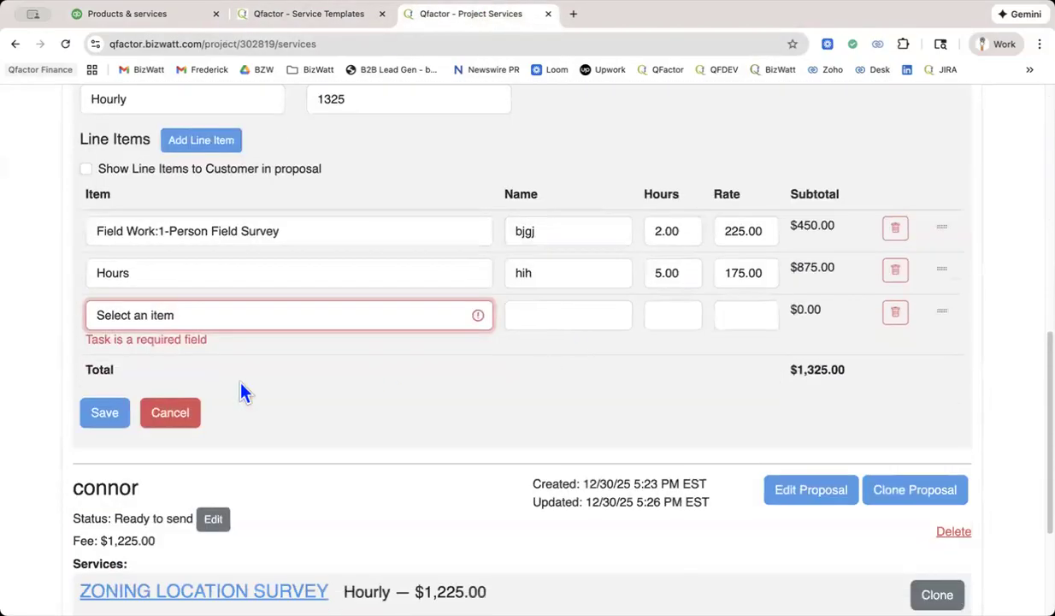
pyautogui.click(184, 418)
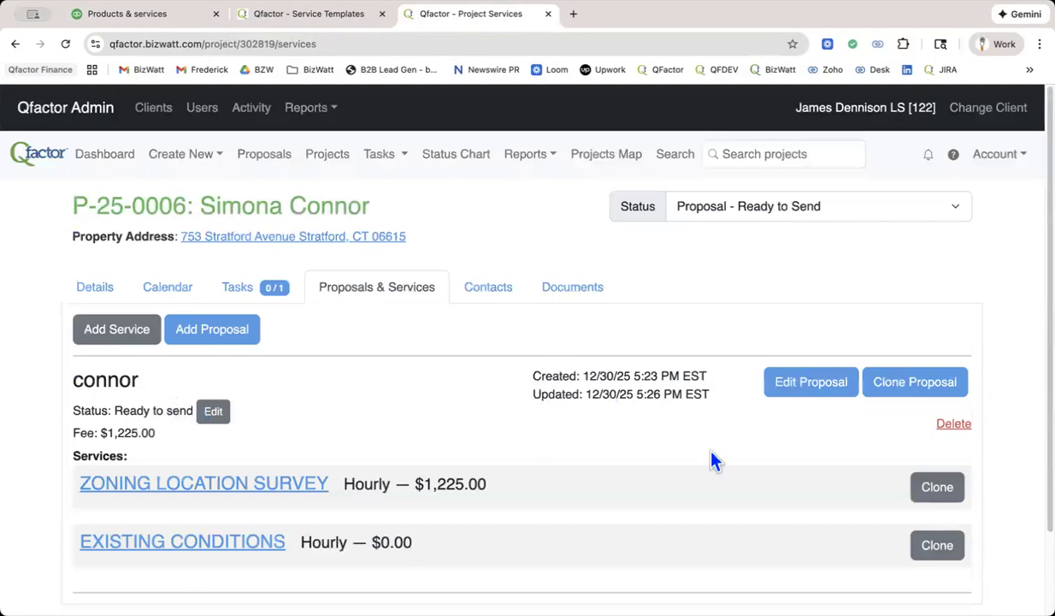
# Clone the proposal's ZONING LOCATION SURVEY service and save the copy with its original line items.
pyautogui.click(937, 486)
pyautogui.scroll(-6, 566, 401)
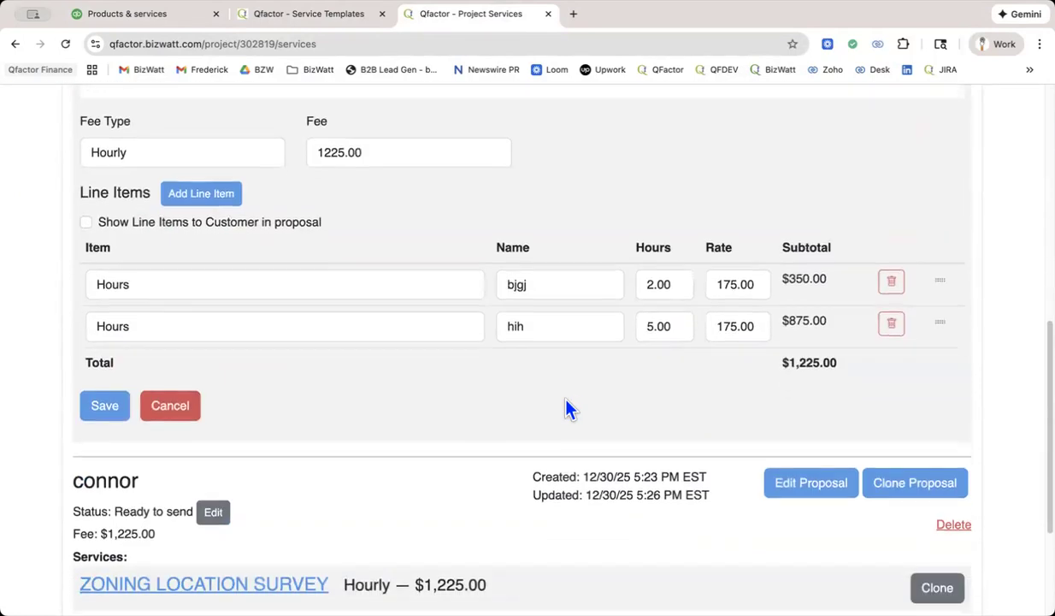
pyautogui.click(111, 412)
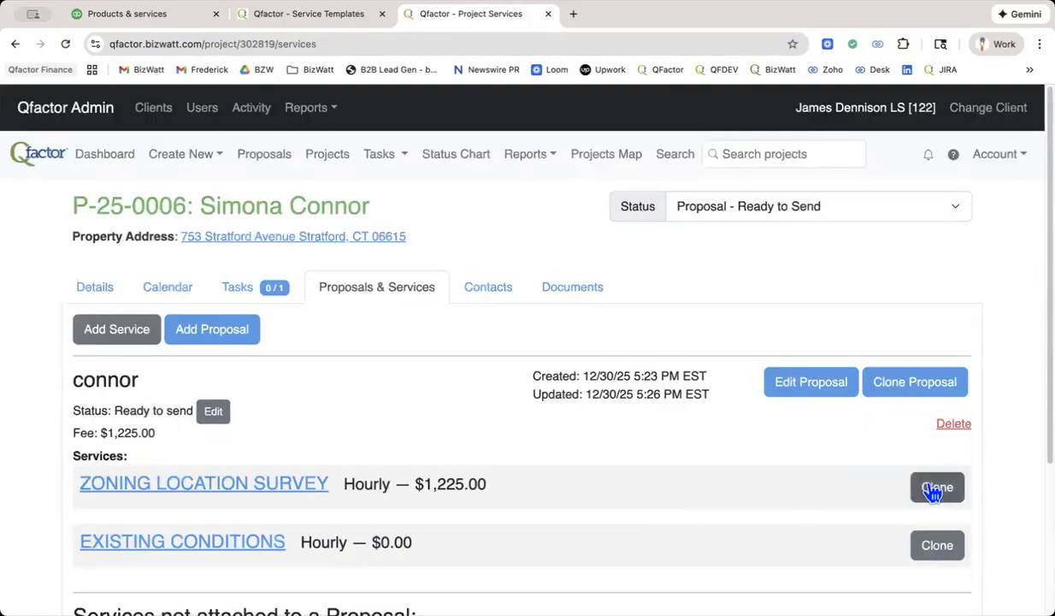
pyautogui.scroll(-3, 938, 438)
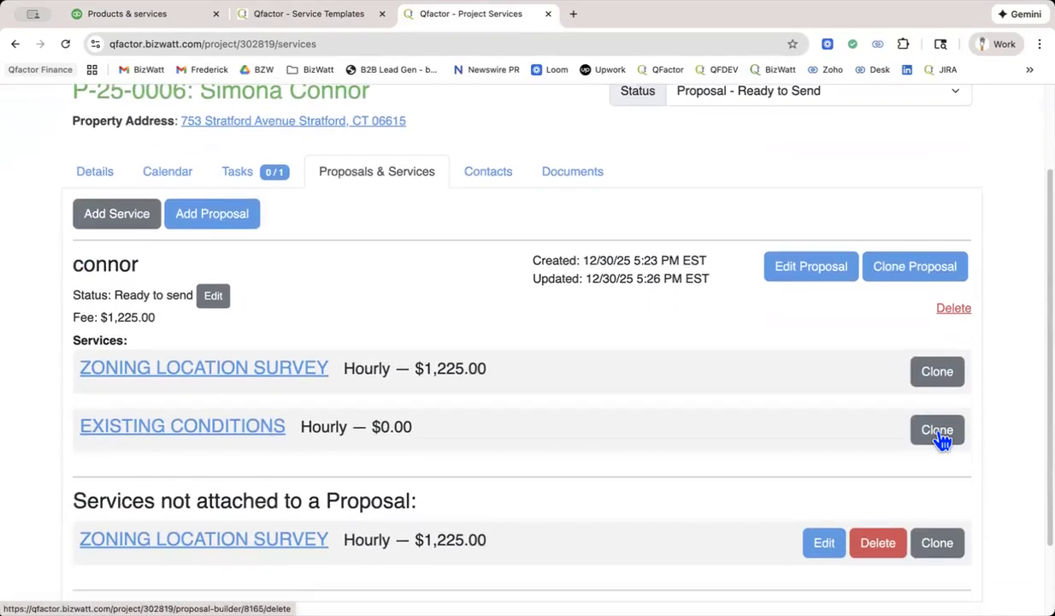
# Delete the project's existing proposal, and remove the unattached EXISTING CONDITIONS service and the last ZONING LOCATION SURVEY service.
pyautogui.click(955, 310)
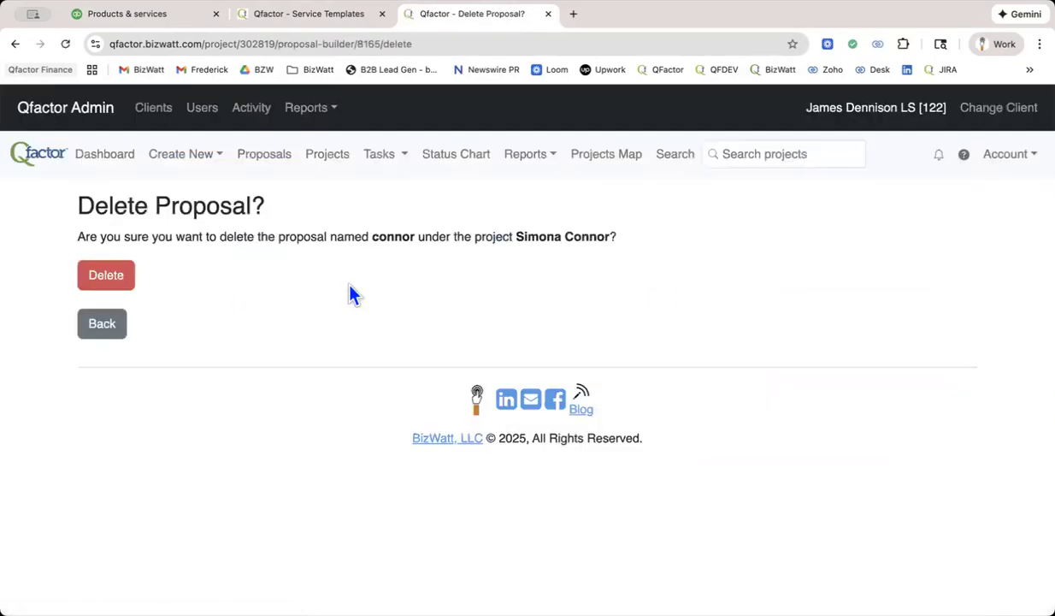
pyautogui.click(103, 278)
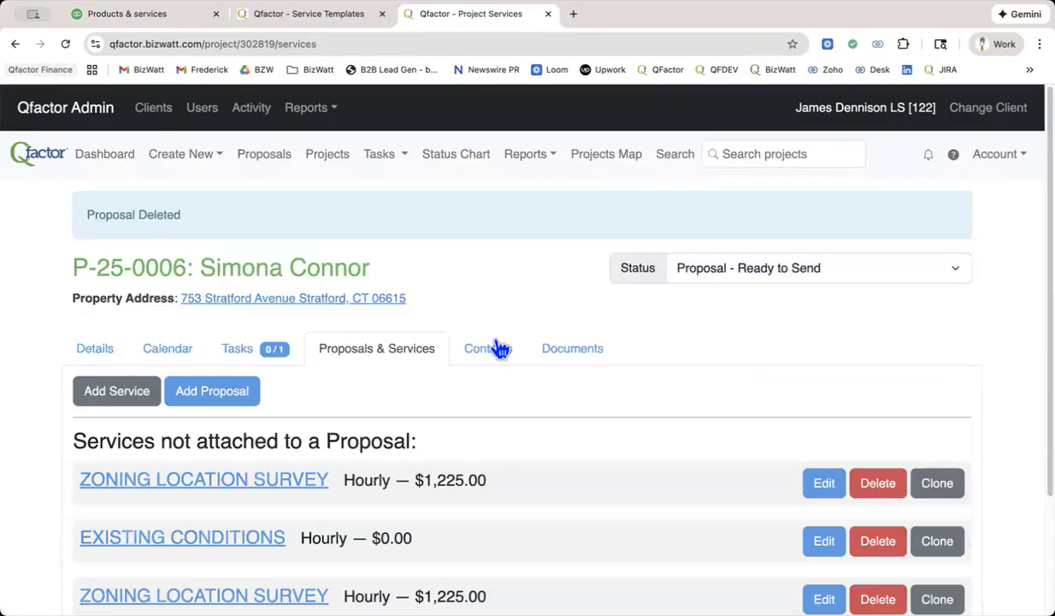
pyautogui.scroll(-3, 500, 347)
pyautogui.scroll(-1, 504, 350)
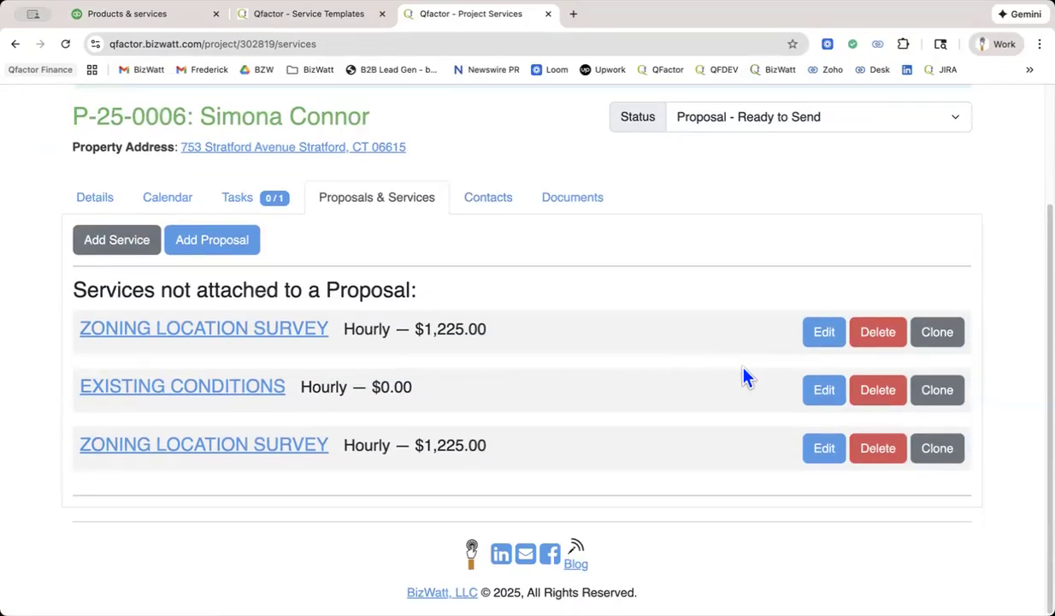
pyautogui.click(877, 391)
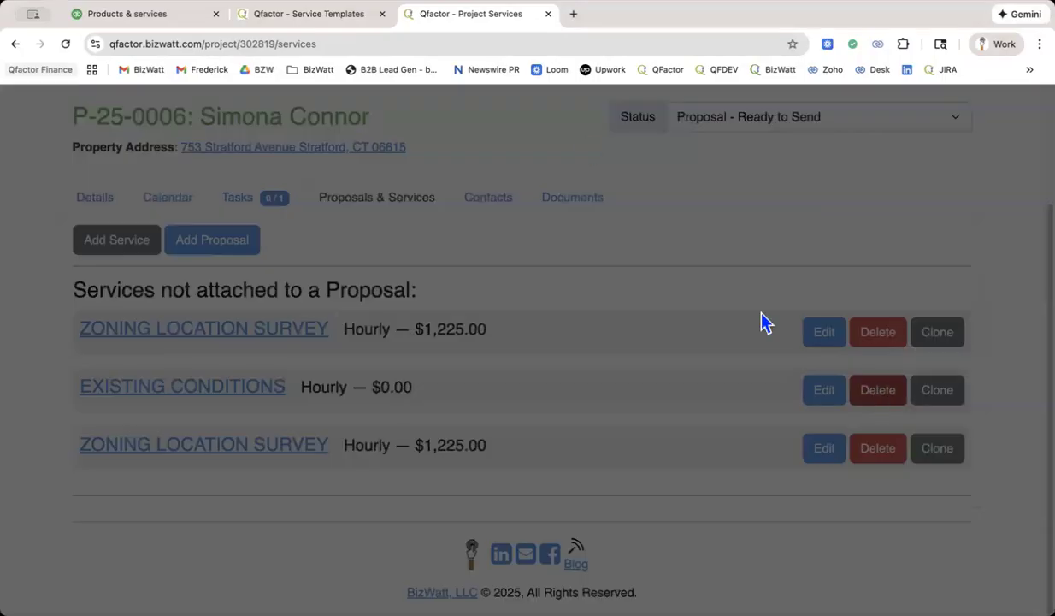
pyautogui.click(634, 158)
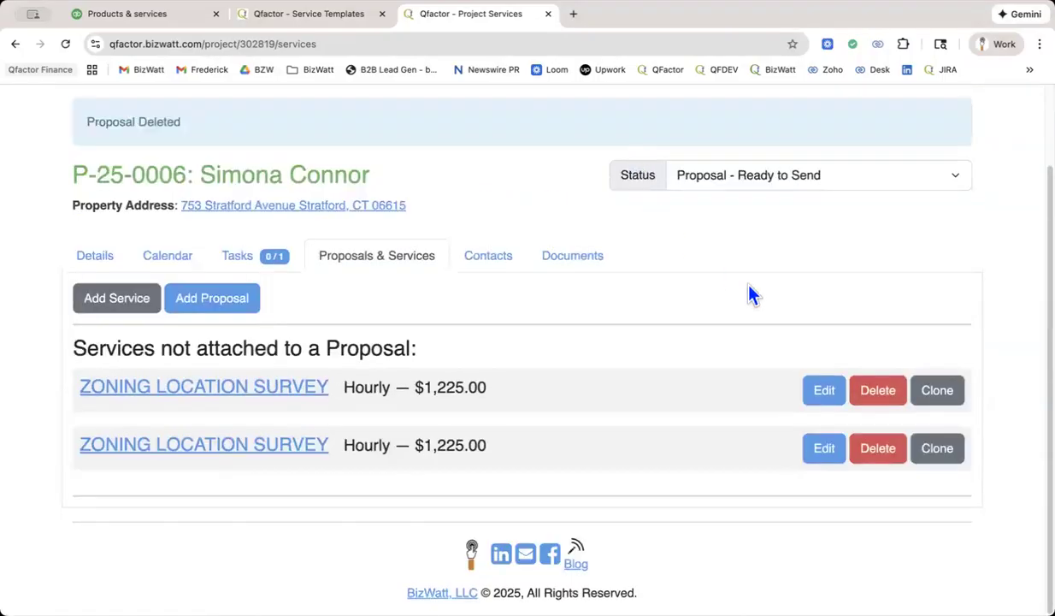
pyautogui.click(881, 453)
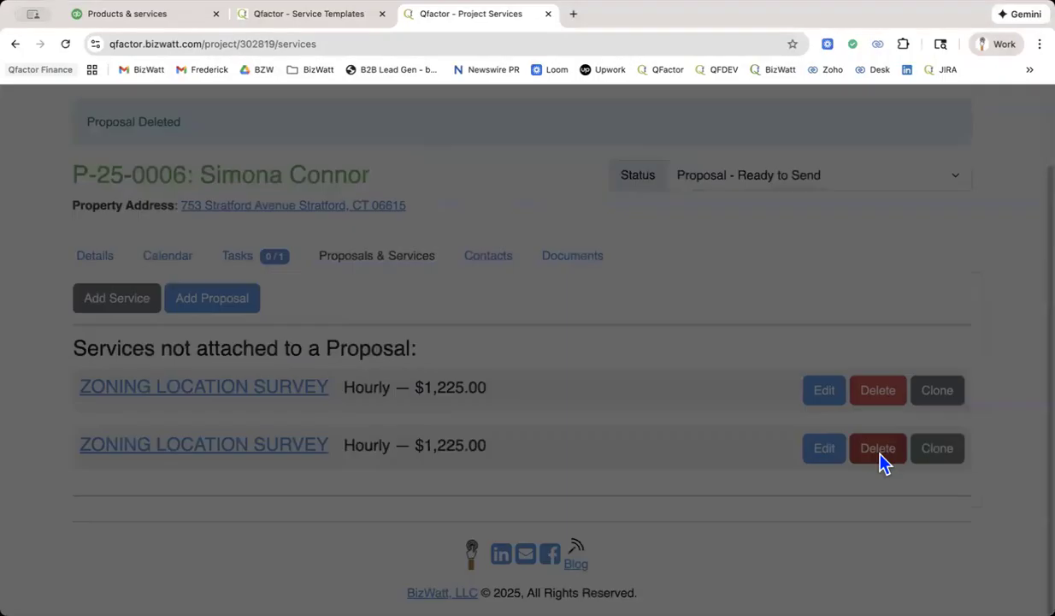
pyautogui.click(627, 142)
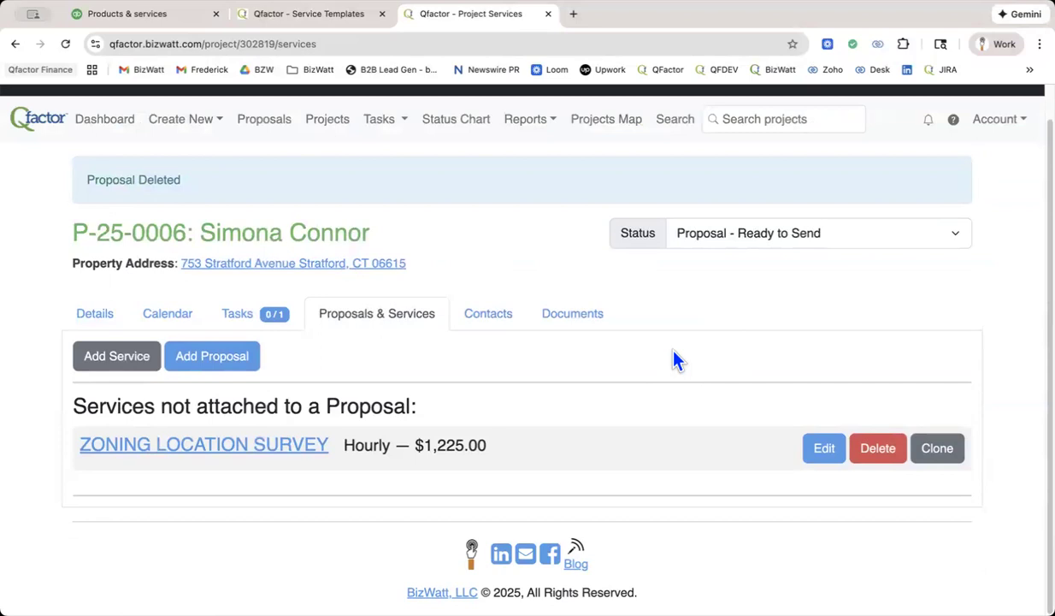
# Start a new proposal for the project based on the ZLS proposal template.
pyautogui.click(209, 358)
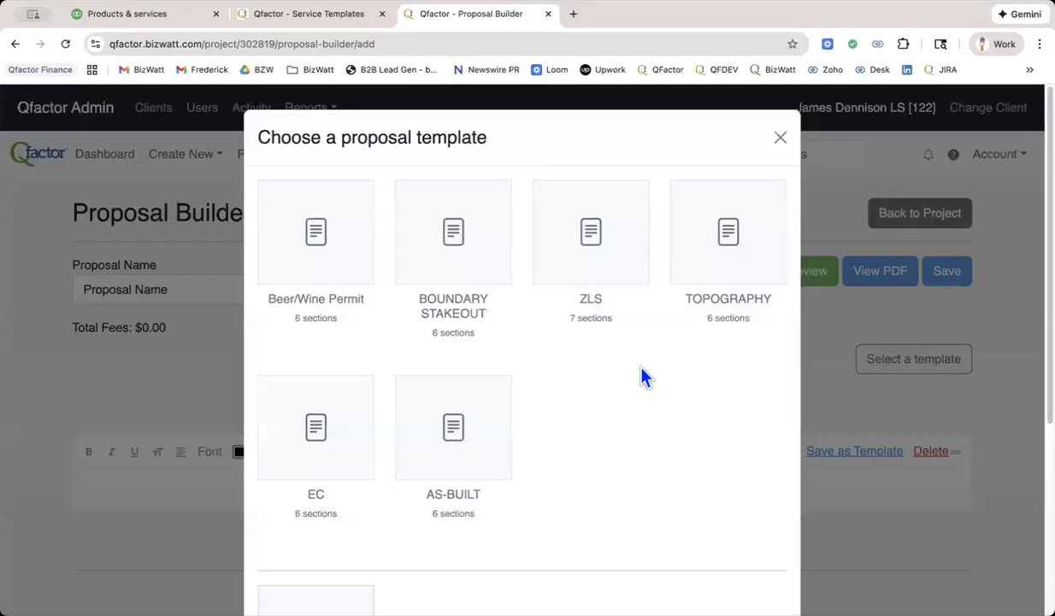
pyautogui.scroll(-2, 644, 377)
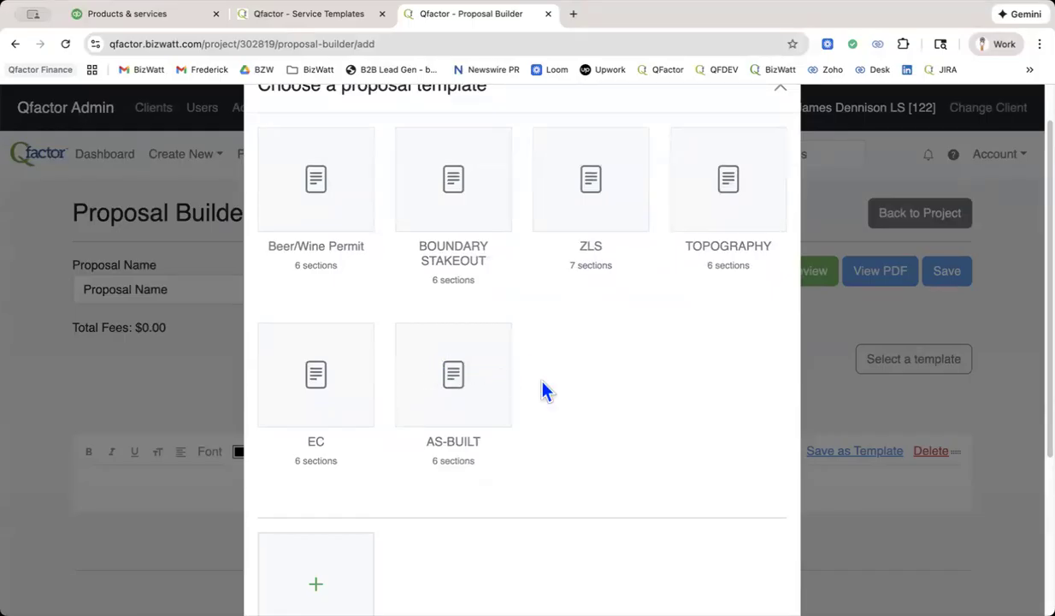
pyautogui.click(591, 183)
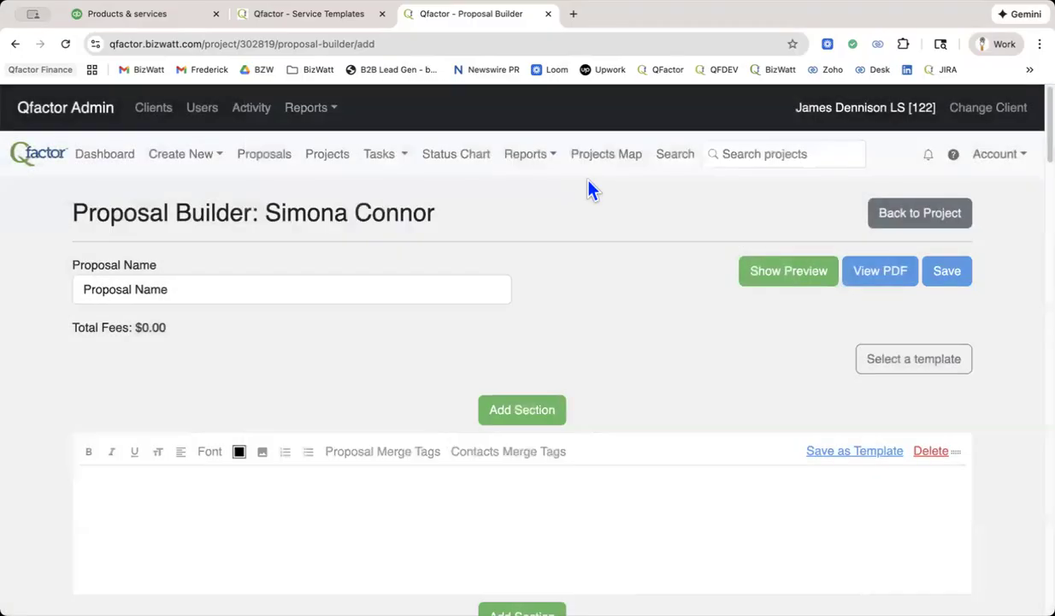
# Review the ZLS proposal's letterhead, greeting and ZONING LOCATION SURVEY service section, including its description, fee and line item fields.
pyautogui.scroll(-2, 589, 289)
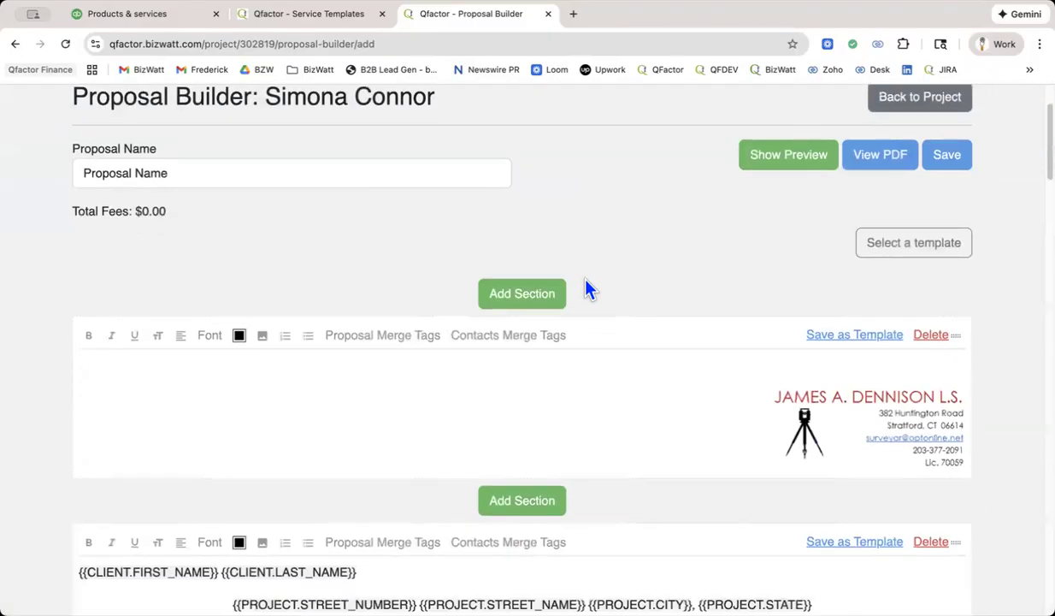
pyautogui.scroll(-4, 588, 290)
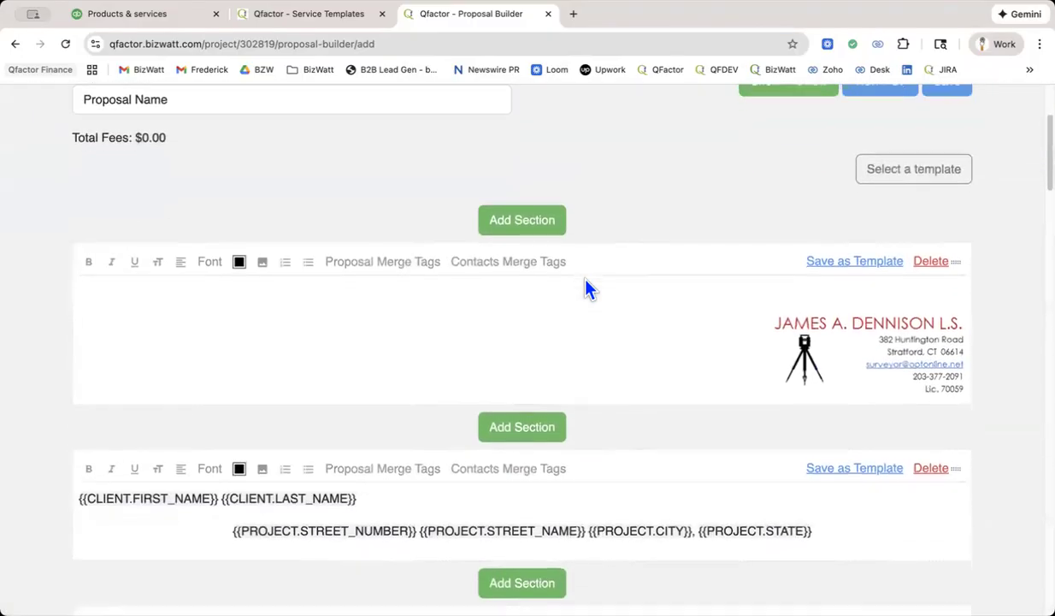
pyautogui.scroll(-3, 589, 289)
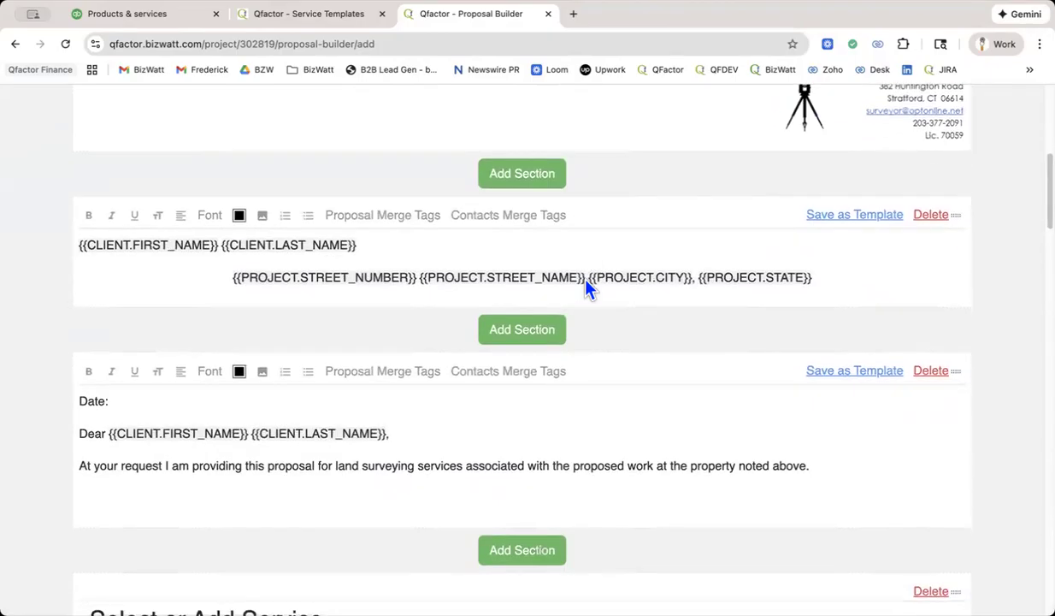
pyautogui.scroll(-5, 588, 289)
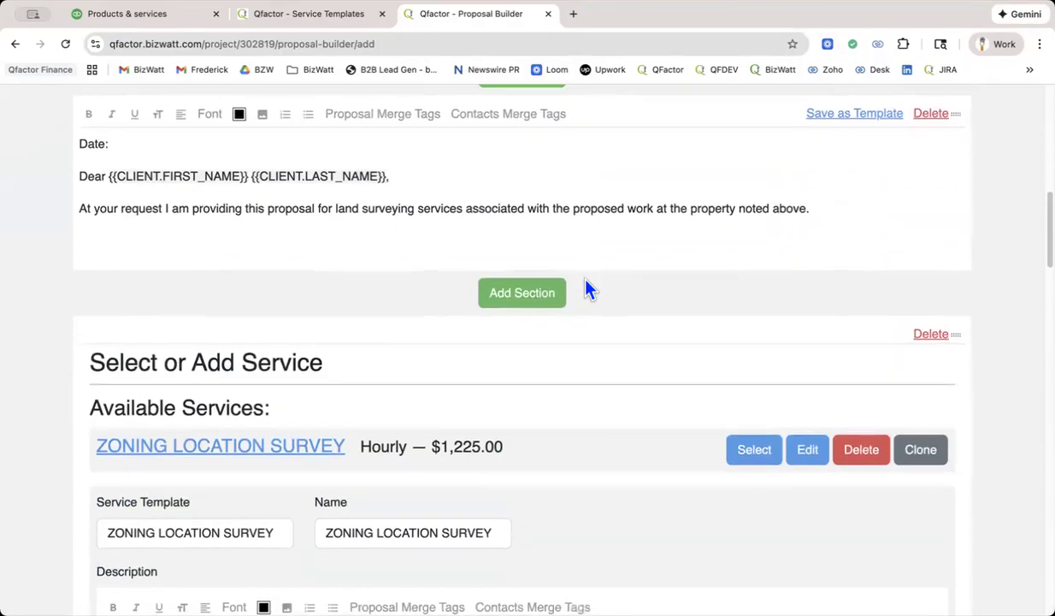
pyautogui.scroll(-3, 589, 289)
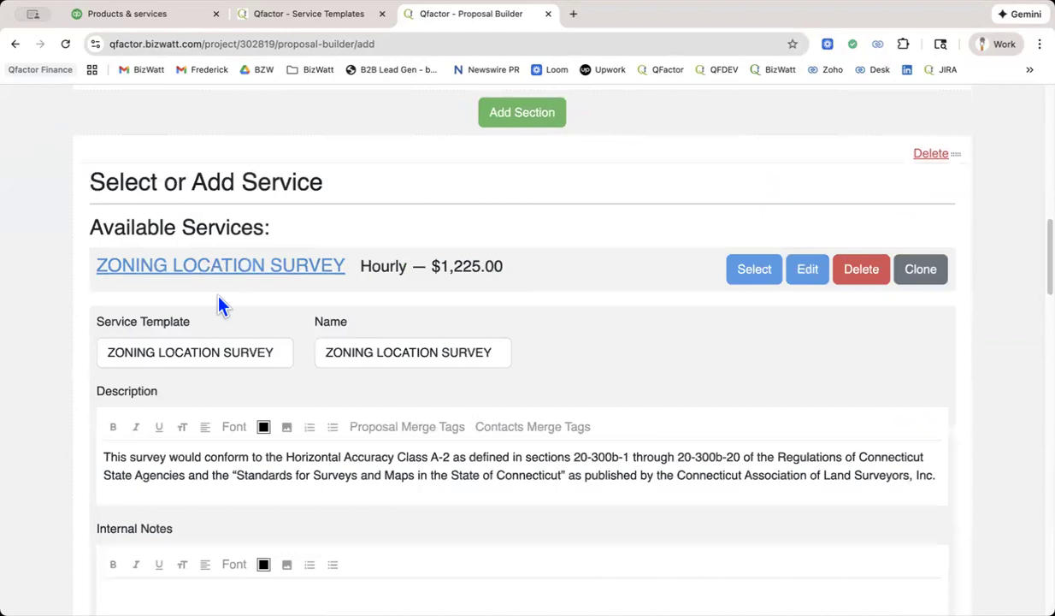
pyautogui.scroll(-2, 321, 303)
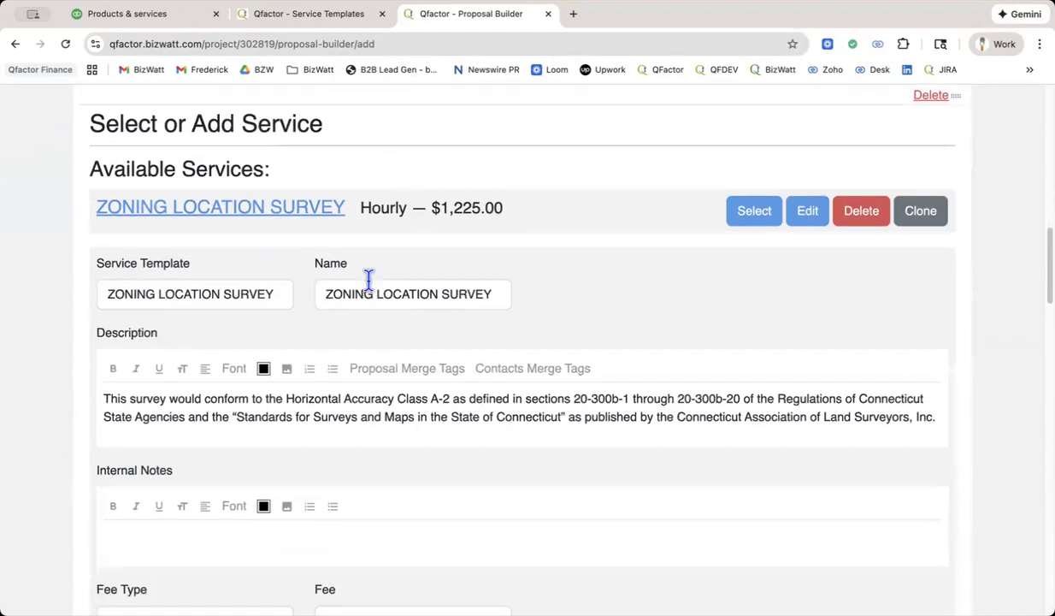
pyautogui.scroll(-4, 718, 257)
pyautogui.scroll(-5, 718, 256)
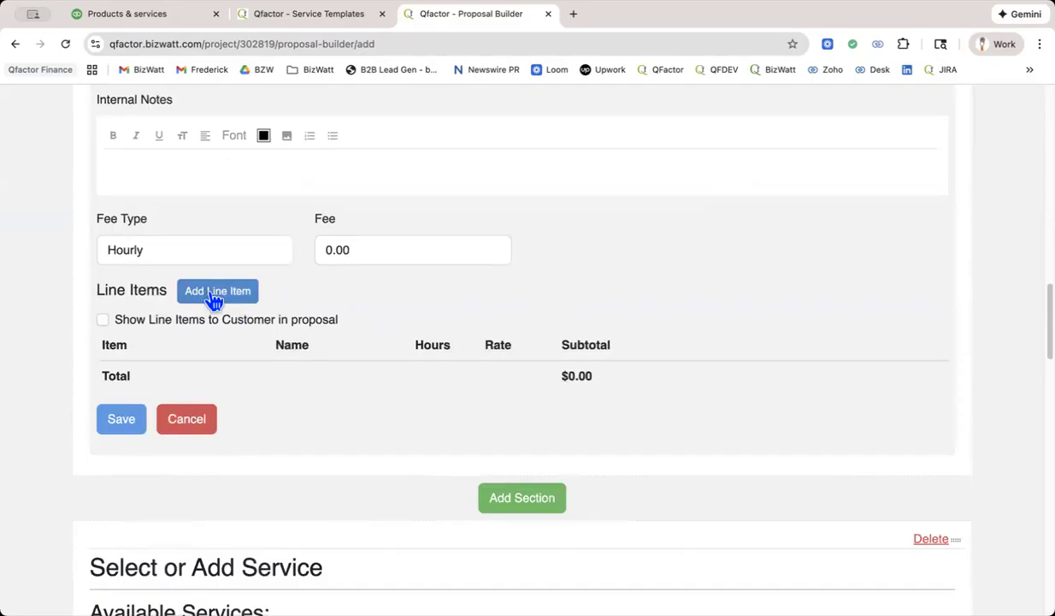
# Delete the available ZONING LOCATION SURVEY service listed in the proposal's first service section.
pyautogui.scroll(7, 214, 299)
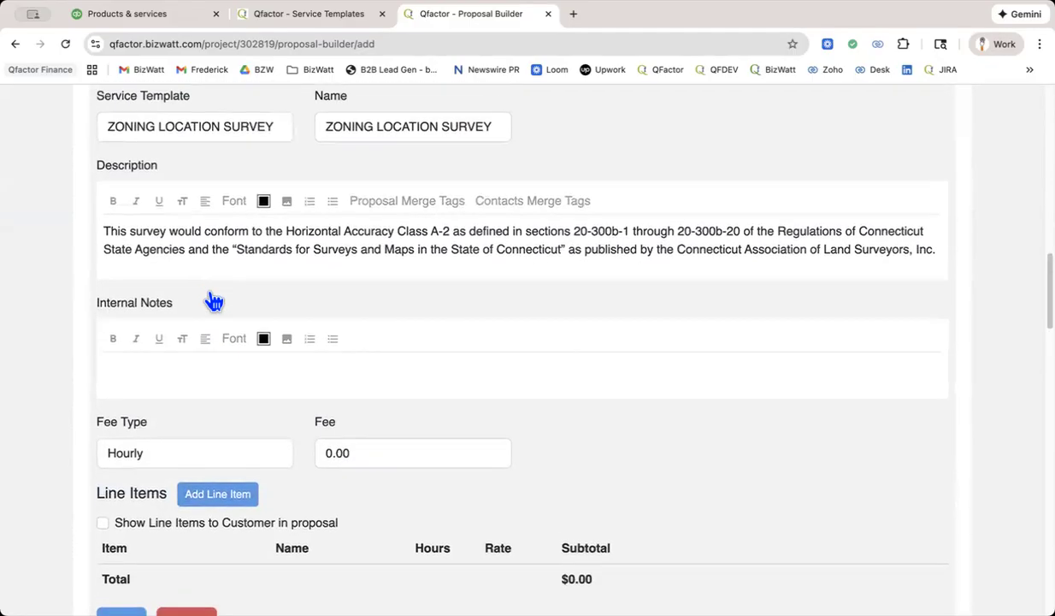
pyautogui.scroll(3, 213, 301)
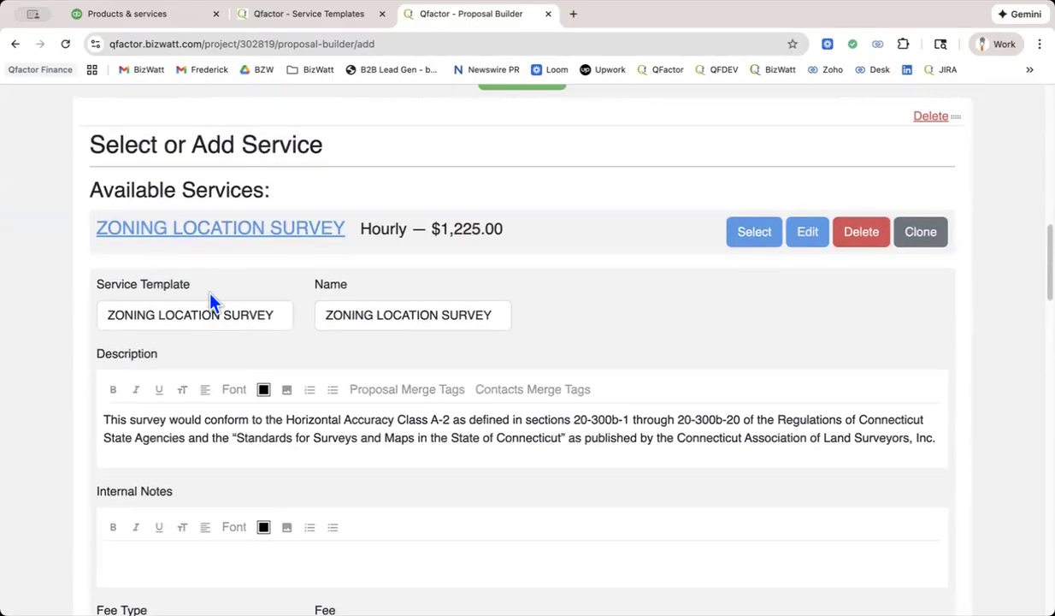
pyautogui.scroll(2, 212, 299)
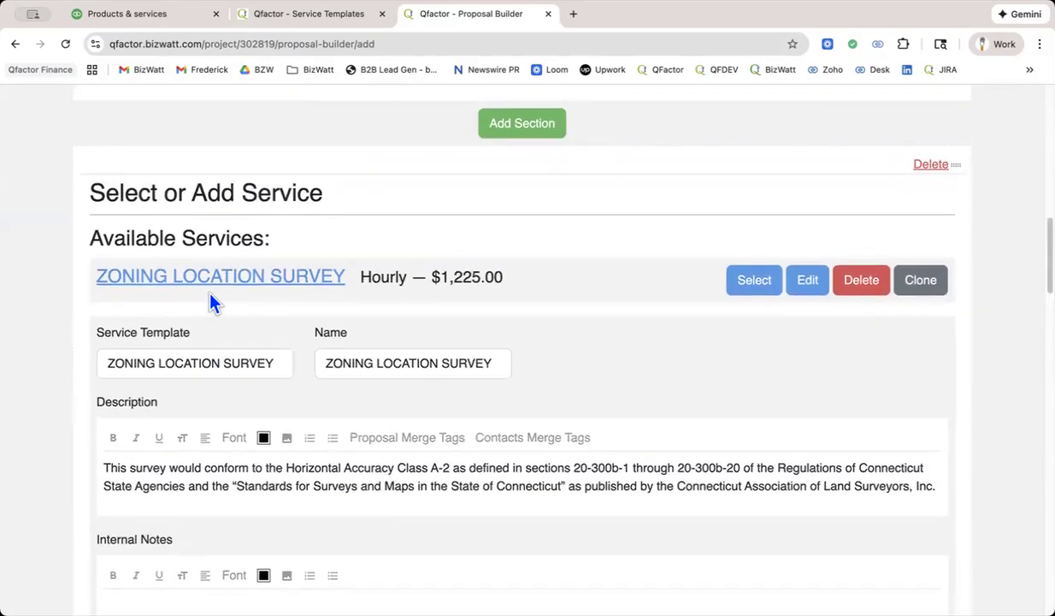
pyautogui.click(861, 281)
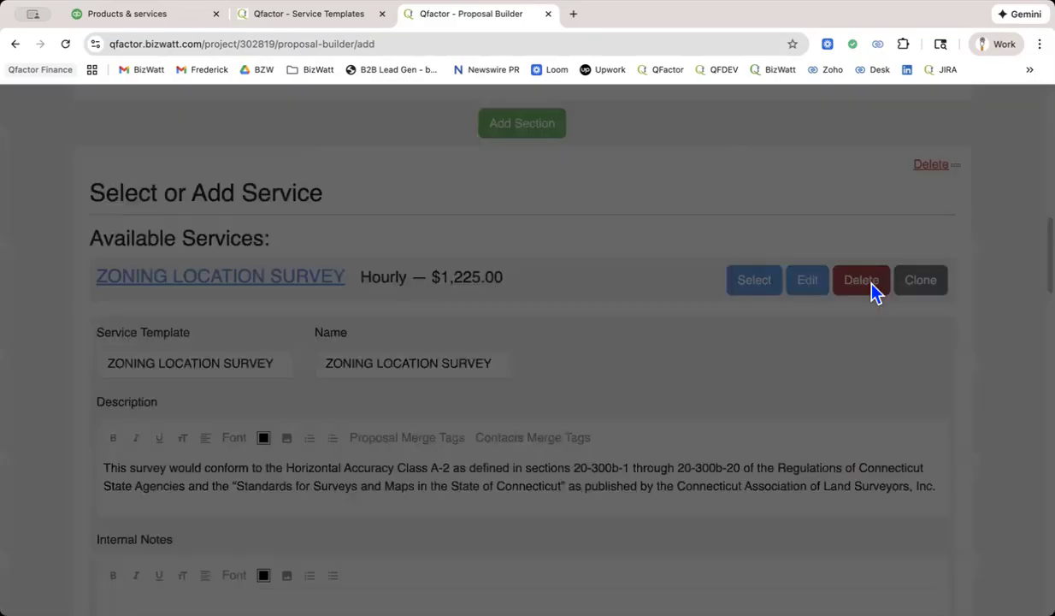
pyautogui.click(646, 154)
# Add an Hours line item named "Item 1" to the ZONING LOCATION SURVEY service, with 4 hours at a rate of 200.
pyautogui.scroll(-3, 590, 278)
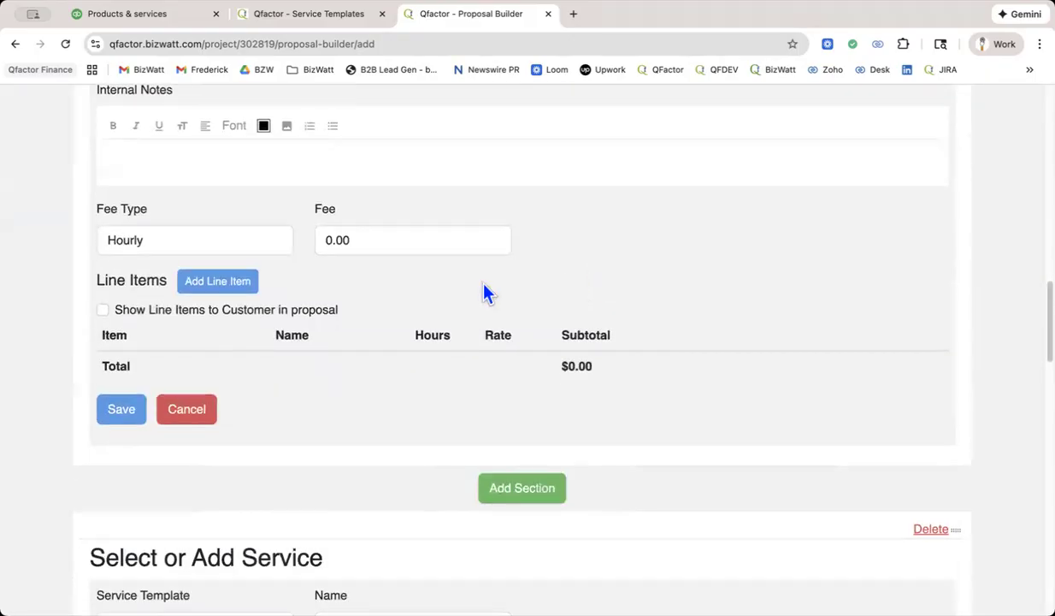
pyautogui.click(217, 285)
pyautogui.click(232, 376)
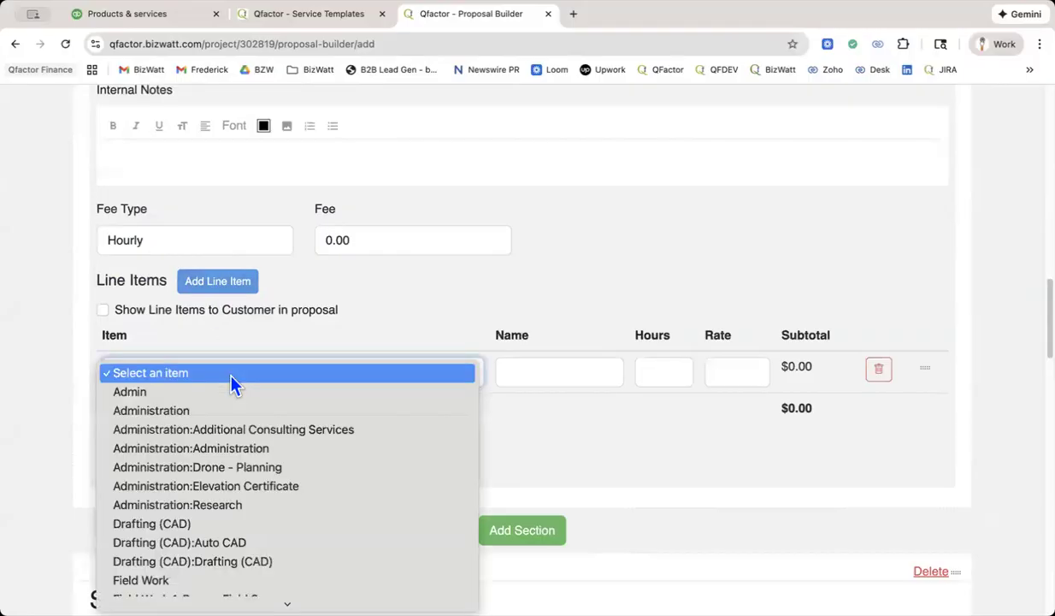
pyautogui.press('h')
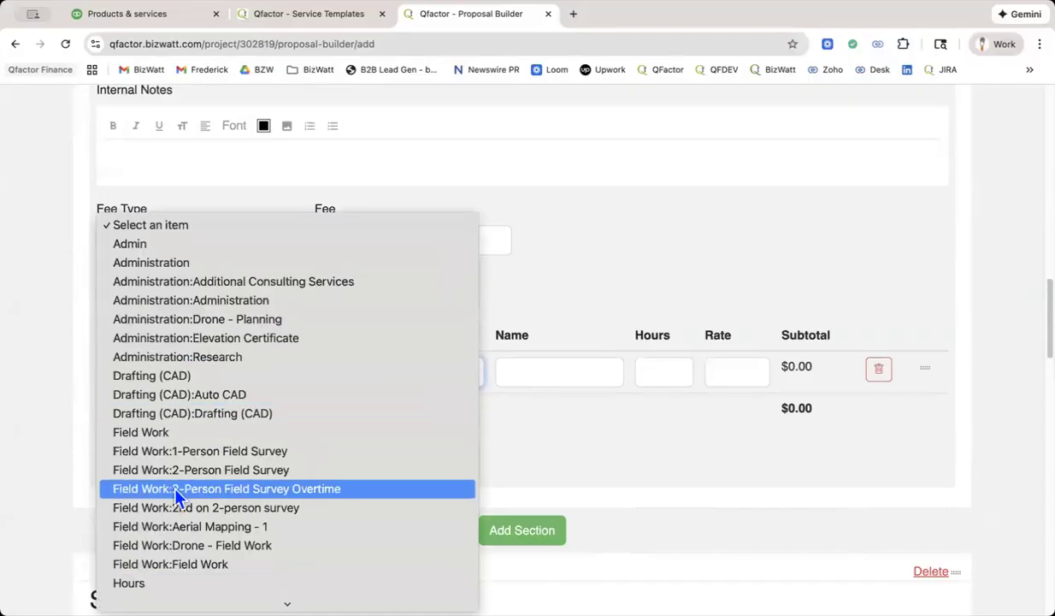
pyautogui.click(151, 585)
pyautogui.click(552, 373)
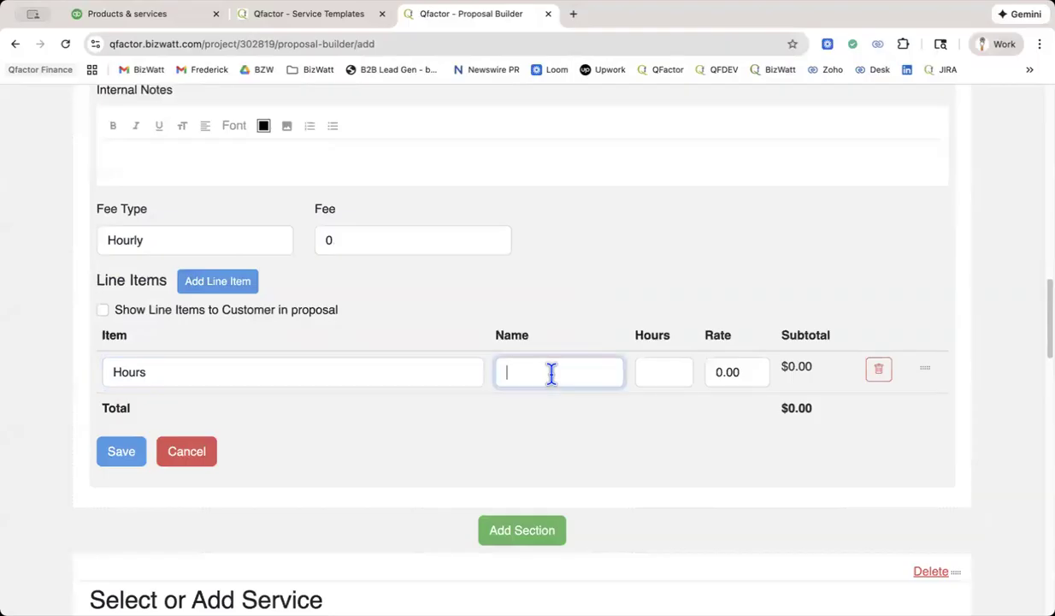
pyautogui.write('Item 1')
pyautogui.press('Tab')
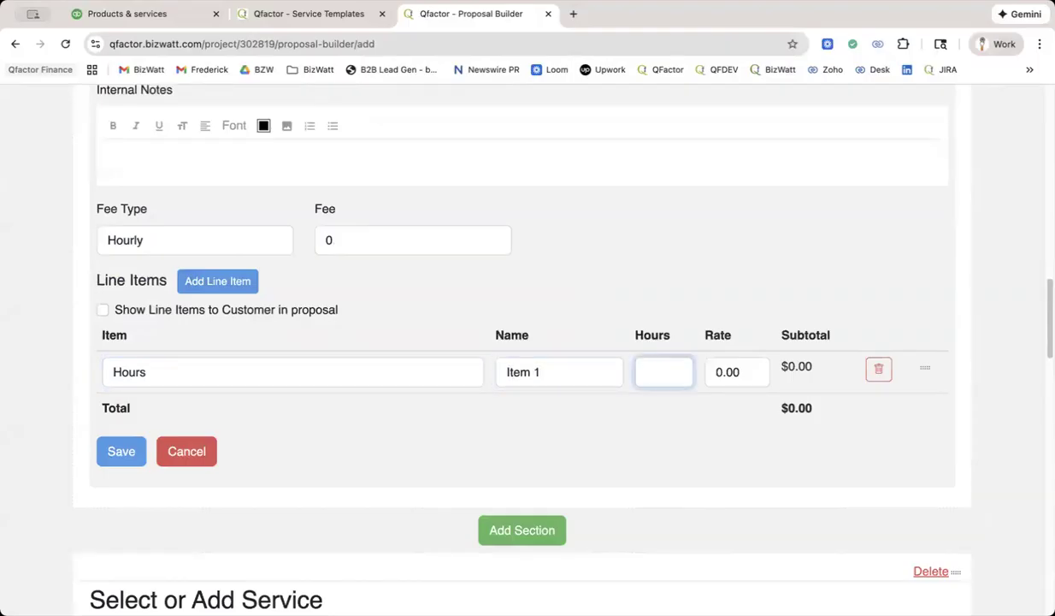
pyautogui.write('4')
pyautogui.press('Tab')
pyautogui.write('200')
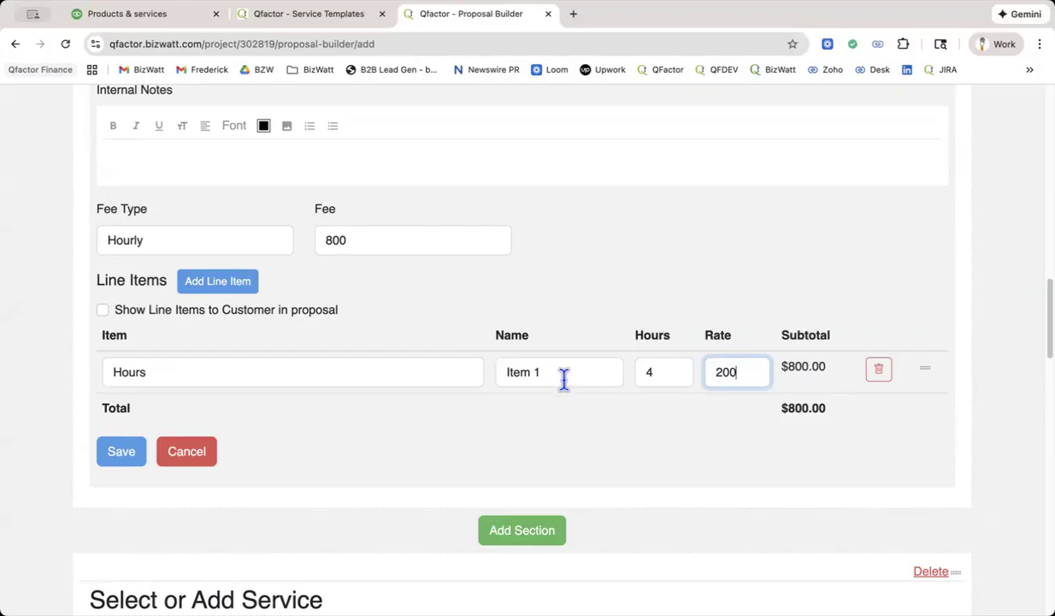
# Review the proposal's remaining sections, including EXISTING CONDITIONS and the signature block, and return to the project without saving.
pyautogui.scroll(5, 568, 379)
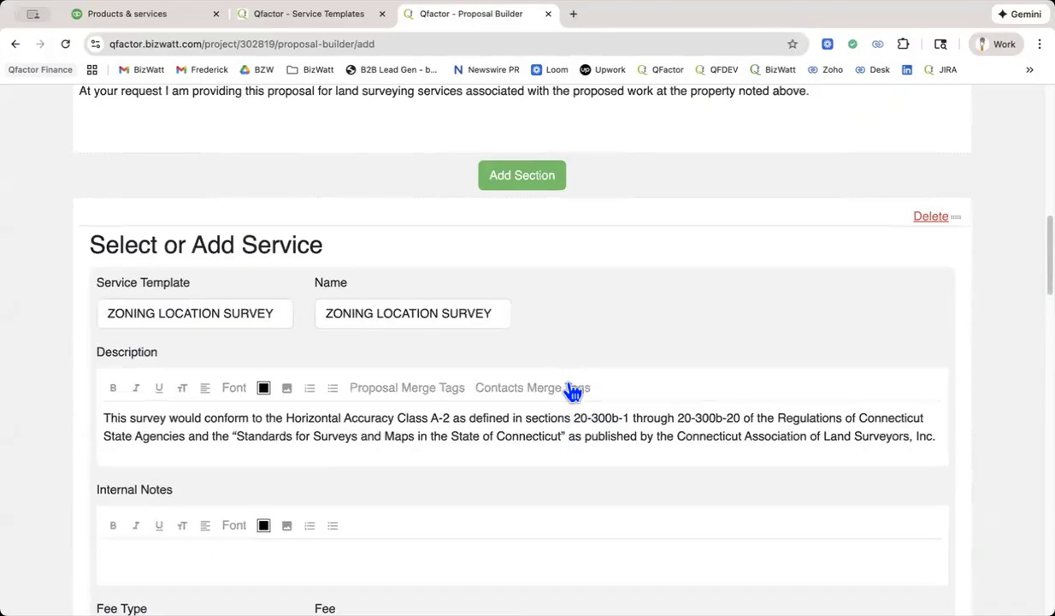
pyautogui.scroll(-6, 572, 391)
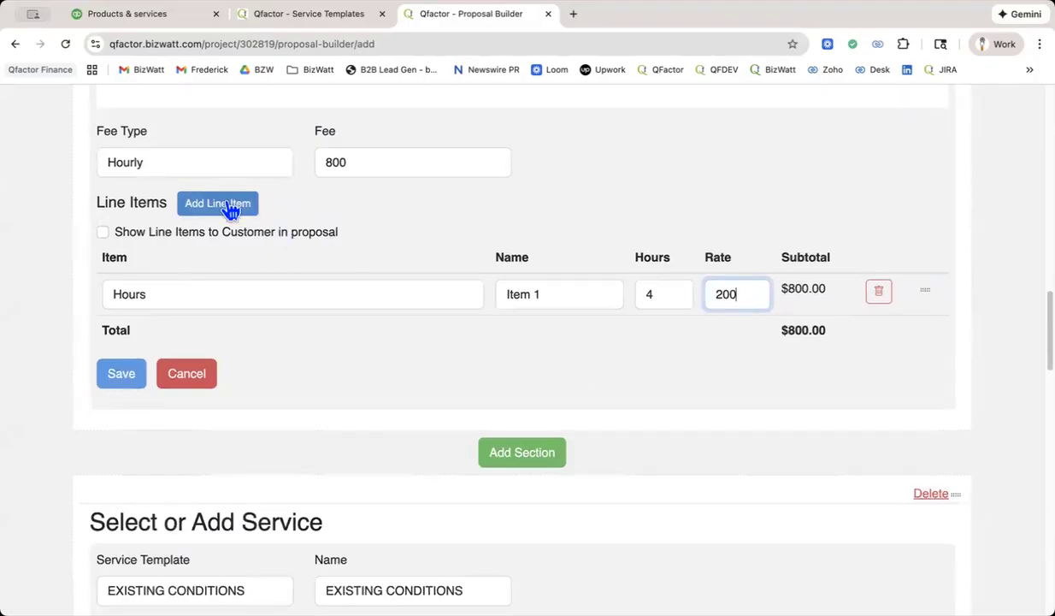
pyautogui.scroll(-14, 252, 331)
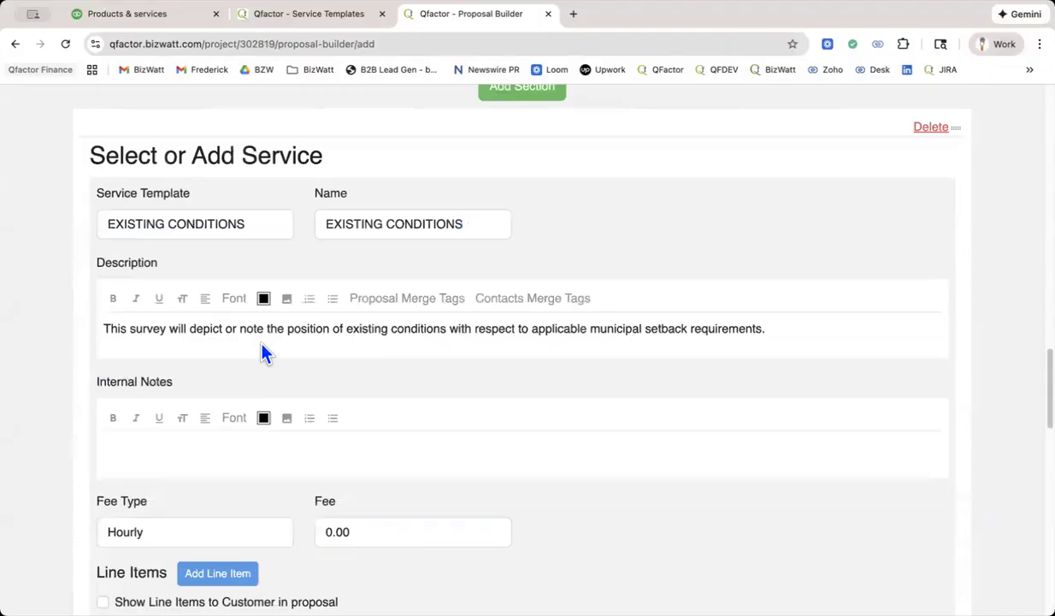
pyautogui.scroll(-4, 264, 352)
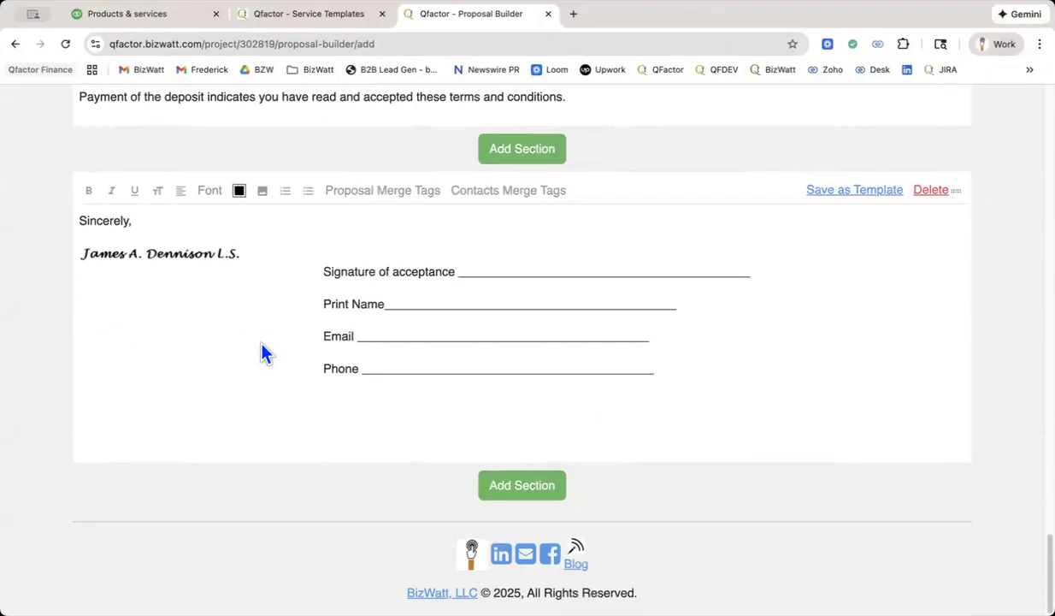
pyautogui.scroll(20, 262, 351)
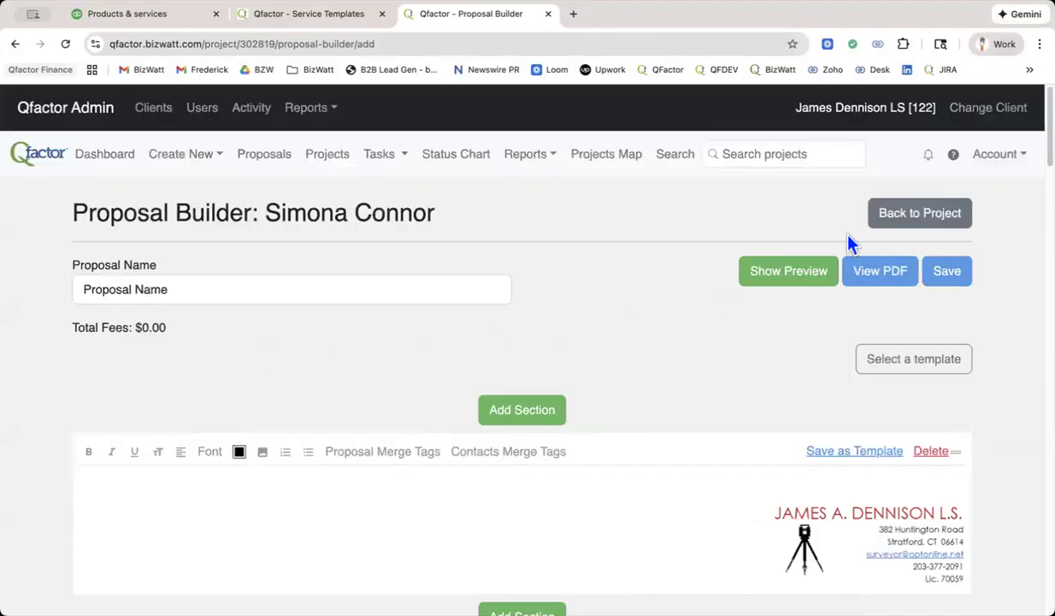
pyautogui.click(895, 221)
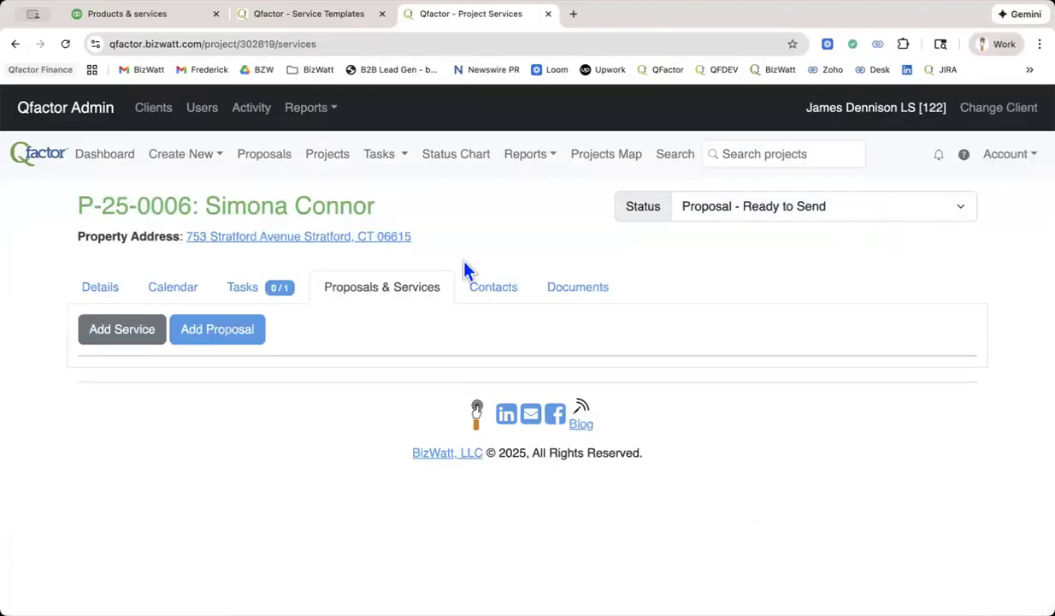
pyautogui.click(141, 339)
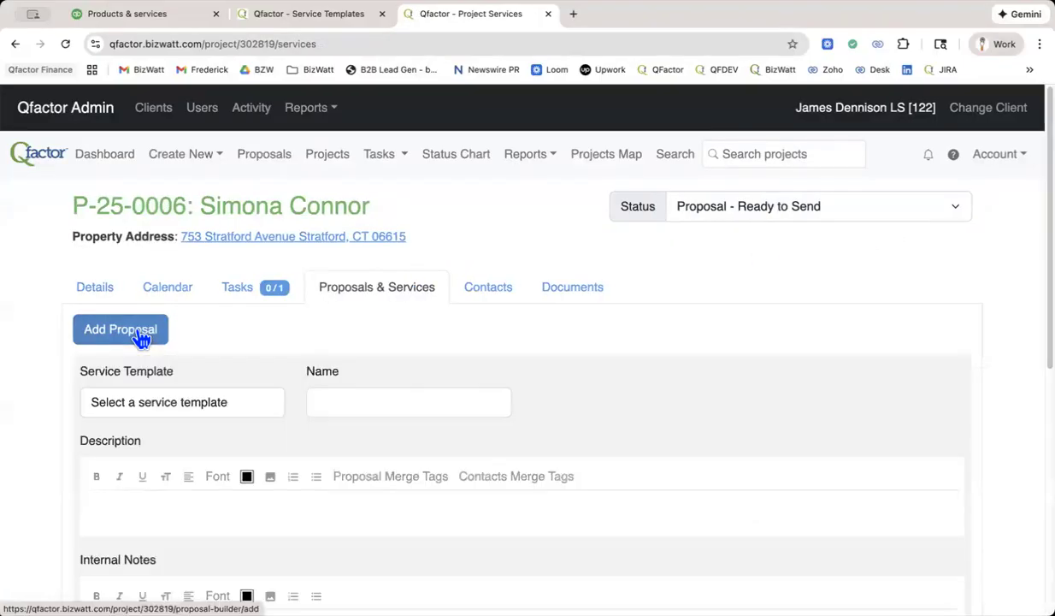
pyautogui.click(214, 403)
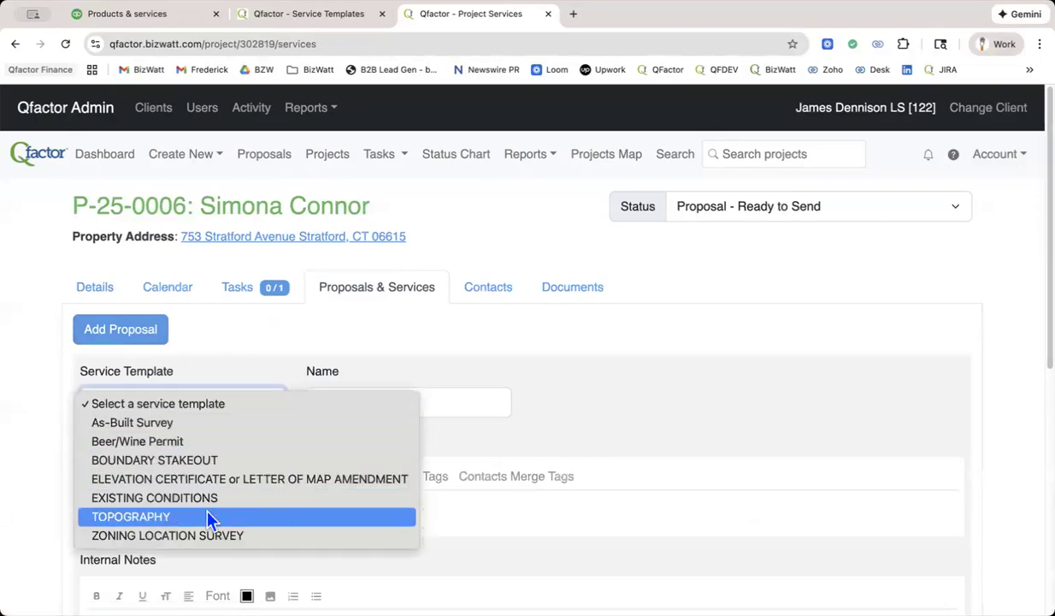
pyautogui.click(205, 538)
pyautogui.scroll(-1, 462, 398)
pyautogui.scroll(1, 470, 414)
pyautogui.scroll(-5, 243, 378)
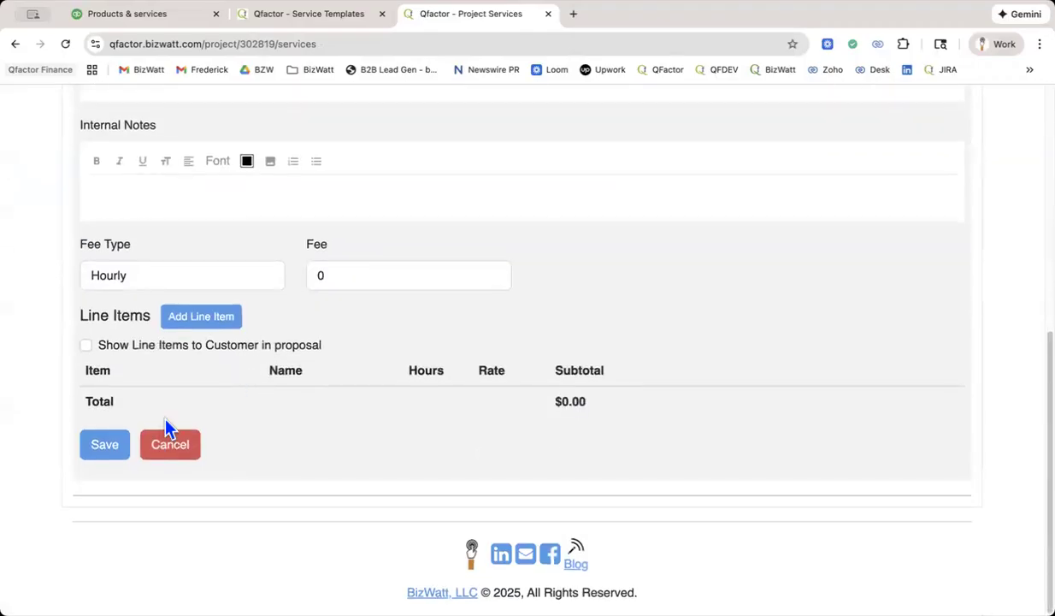
pyautogui.click(164, 445)
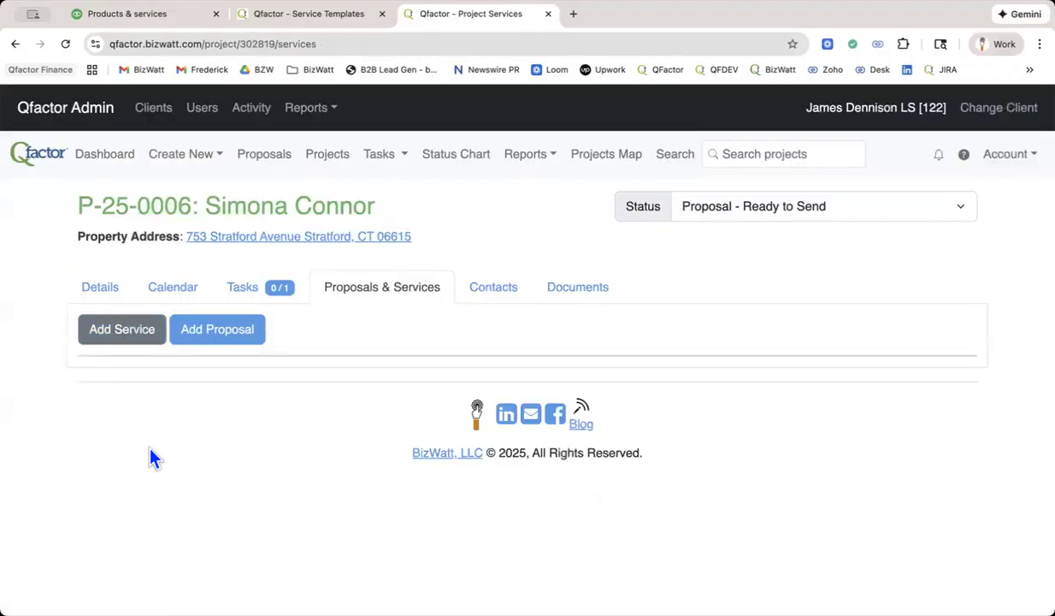
# Start a new proposal from the ZLS template and date its greeting section December 31, 2025.
pyautogui.click(212, 333)
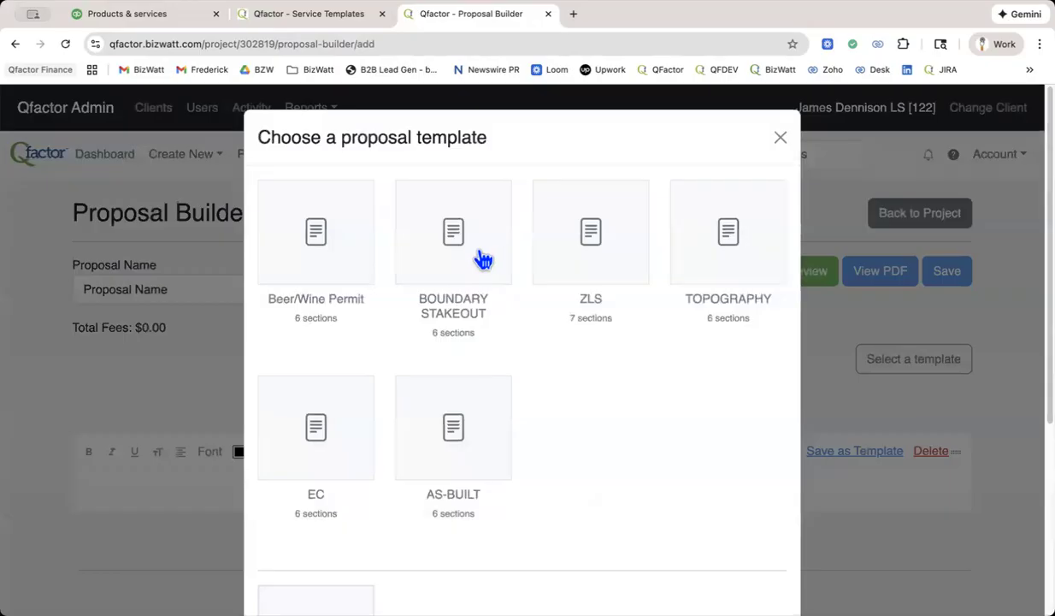
pyautogui.click(590, 233)
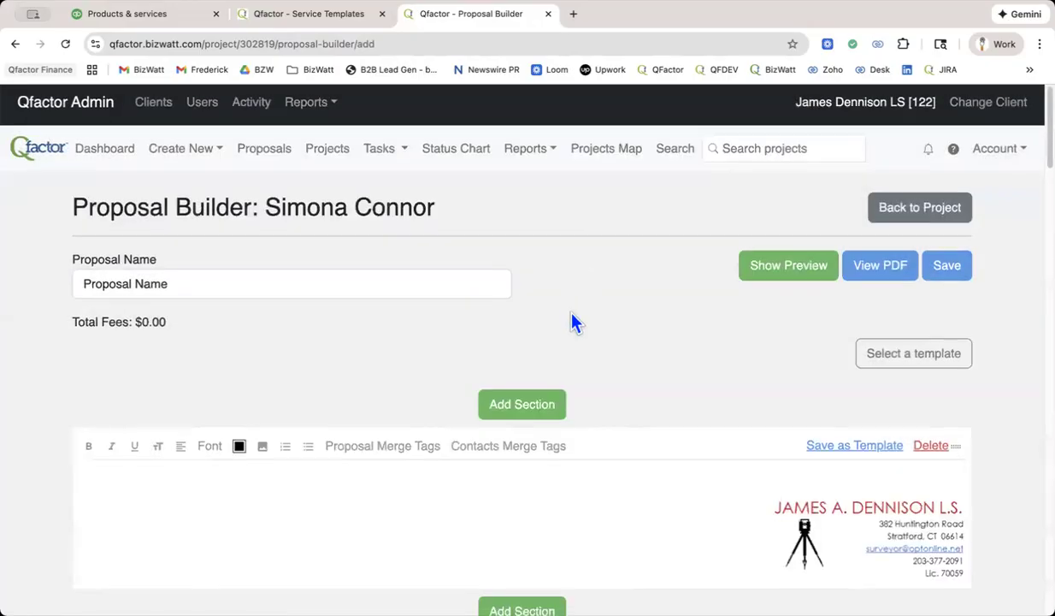
pyautogui.scroll(-8, 567, 316)
pyautogui.scroll(-1, 572, 316)
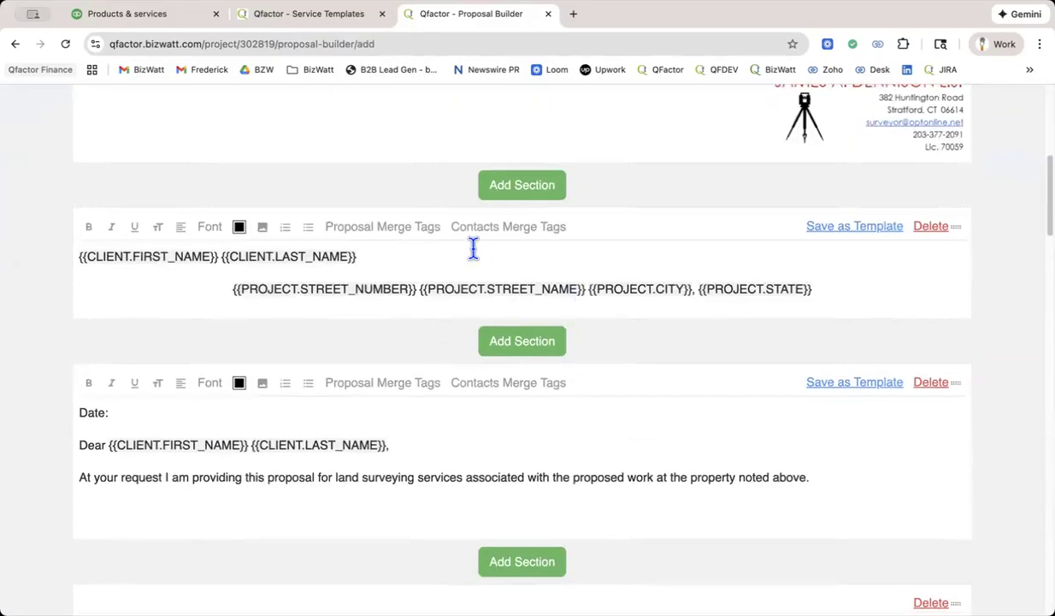
pyautogui.scroll(-4, 473, 249)
pyautogui.scroll(-3, 473, 257)
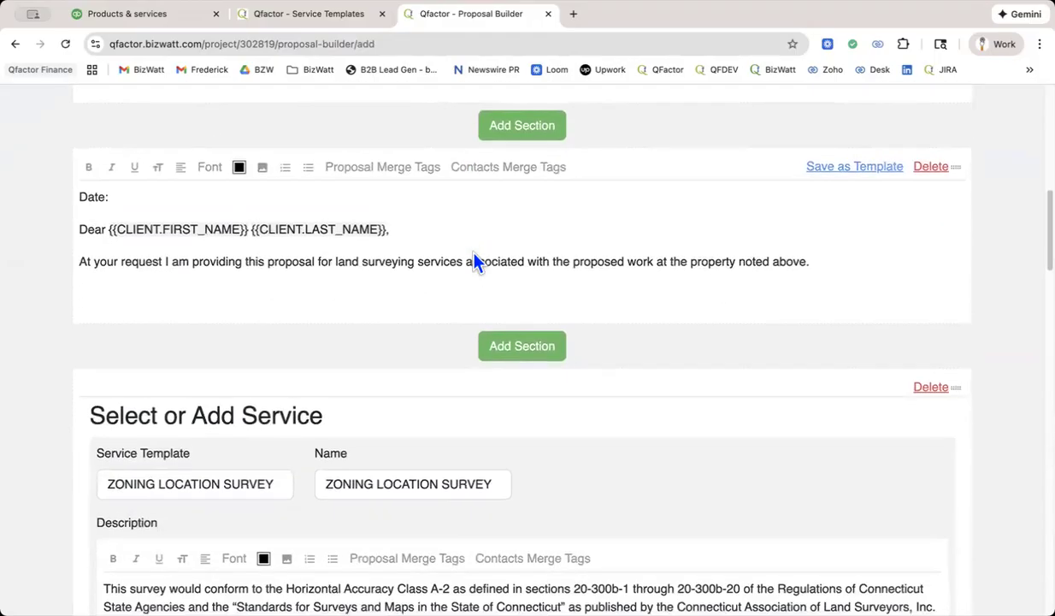
pyautogui.click(184, 162)
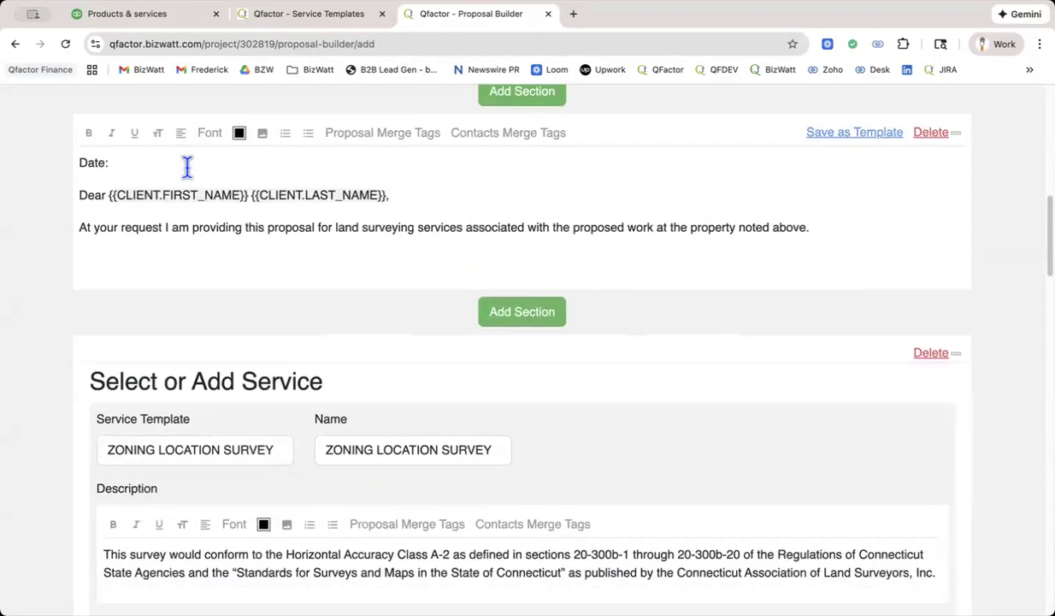
pyautogui.write('December 31')
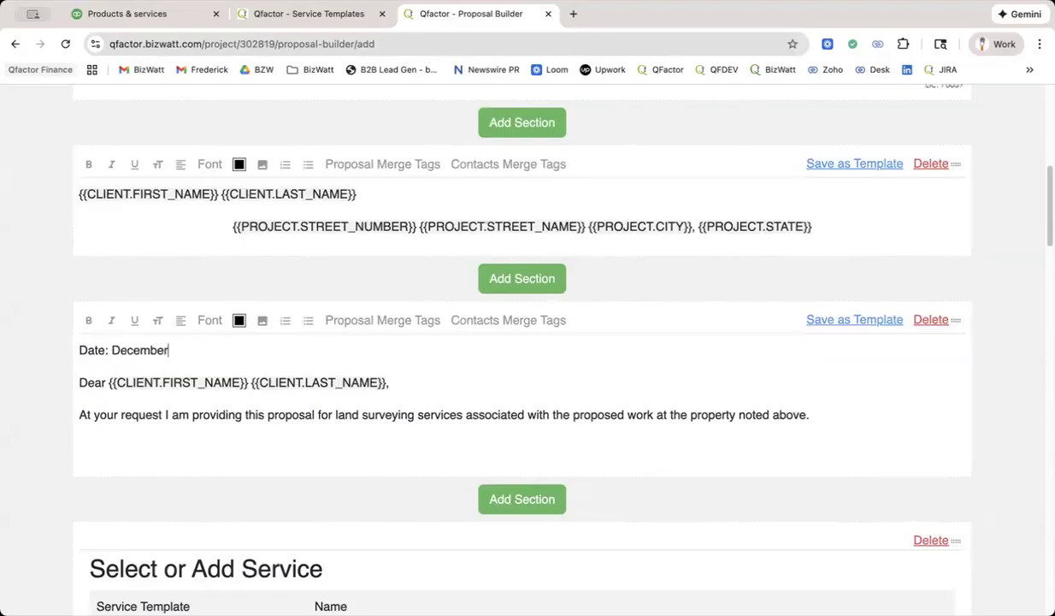
pyautogui.write(', 2025')
# Add a line item to the proposal's ZONING LOCATION SURVEY service using the Field Work:2-Person Field Survey item.
pyautogui.scroll(-5, 528, 342)
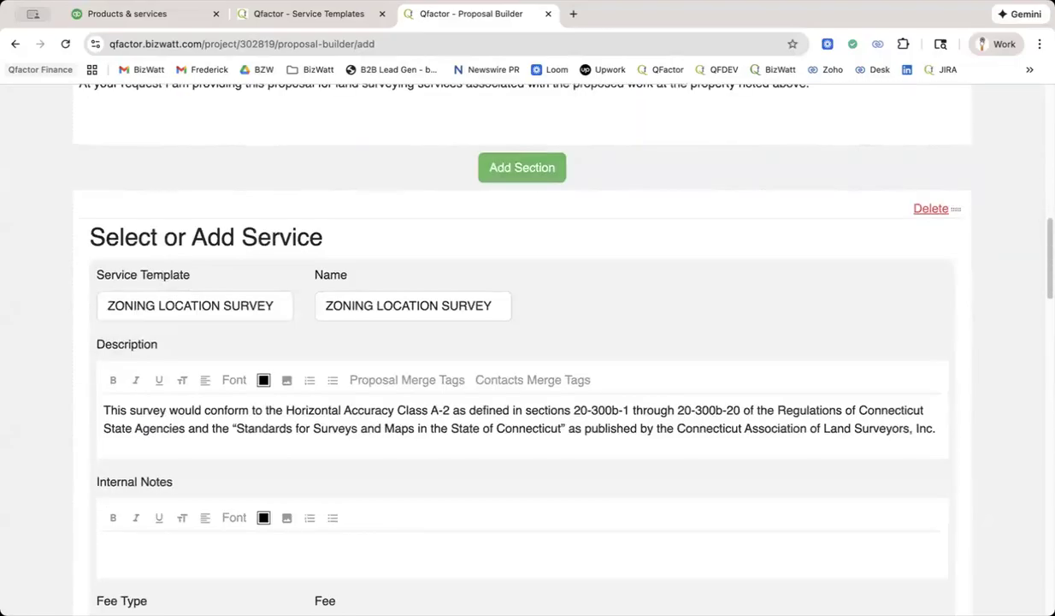
pyautogui.scroll(-4, 528, 342)
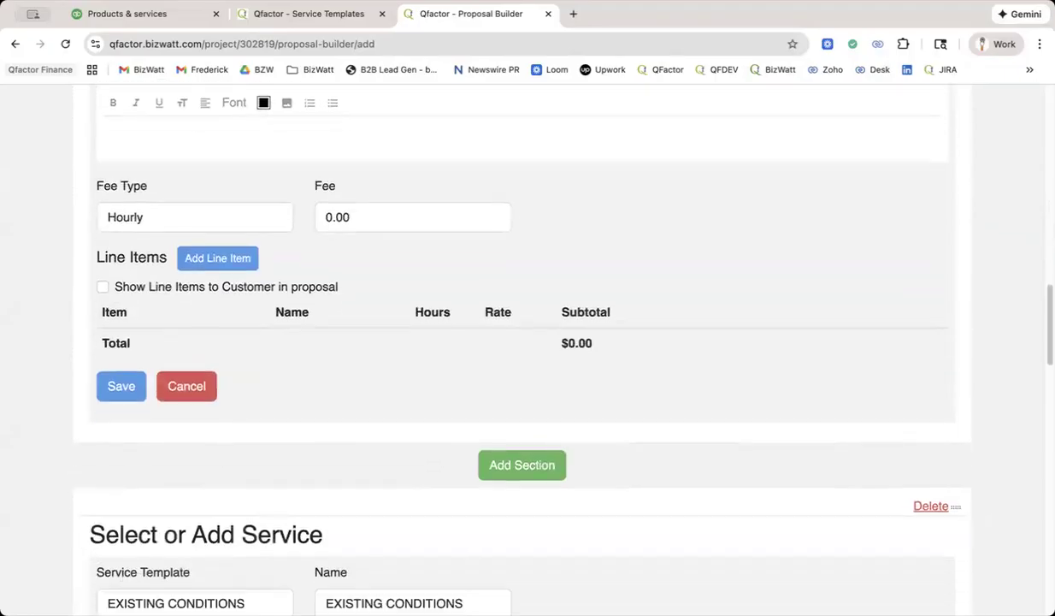
pyautogui.click(205, 267)
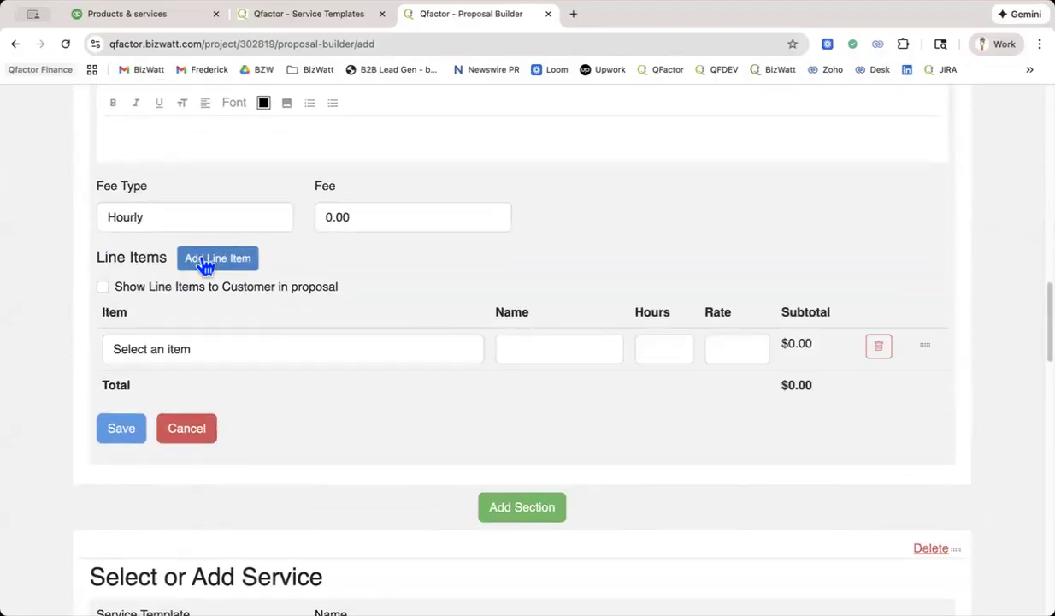
pyautogui.click(188, 359)
pyautogui.press('h')
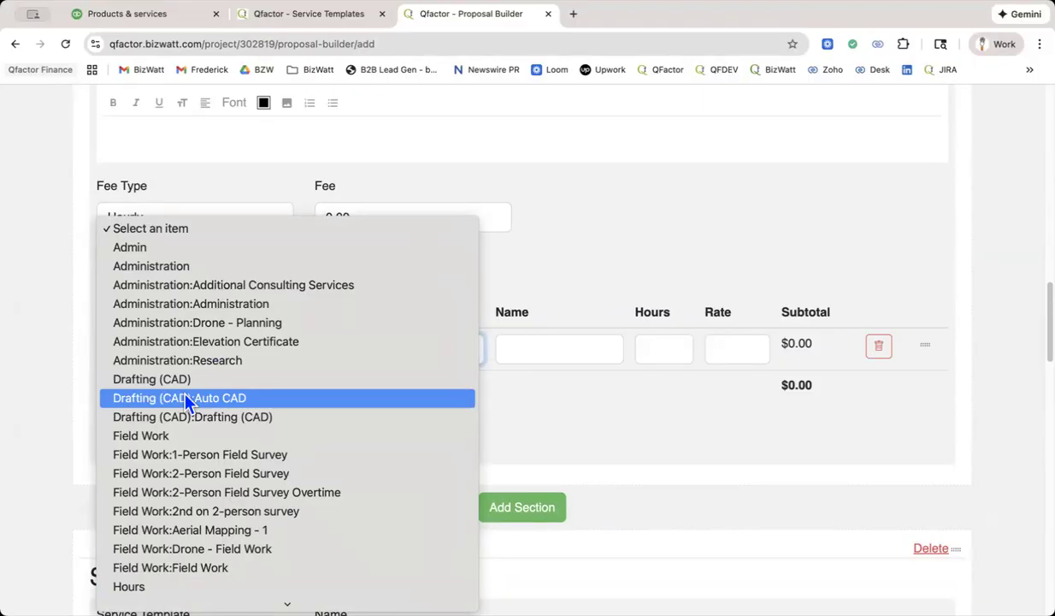
pyautogui.click(638, 278)
pyautogui.scroll(5, 641, 278)
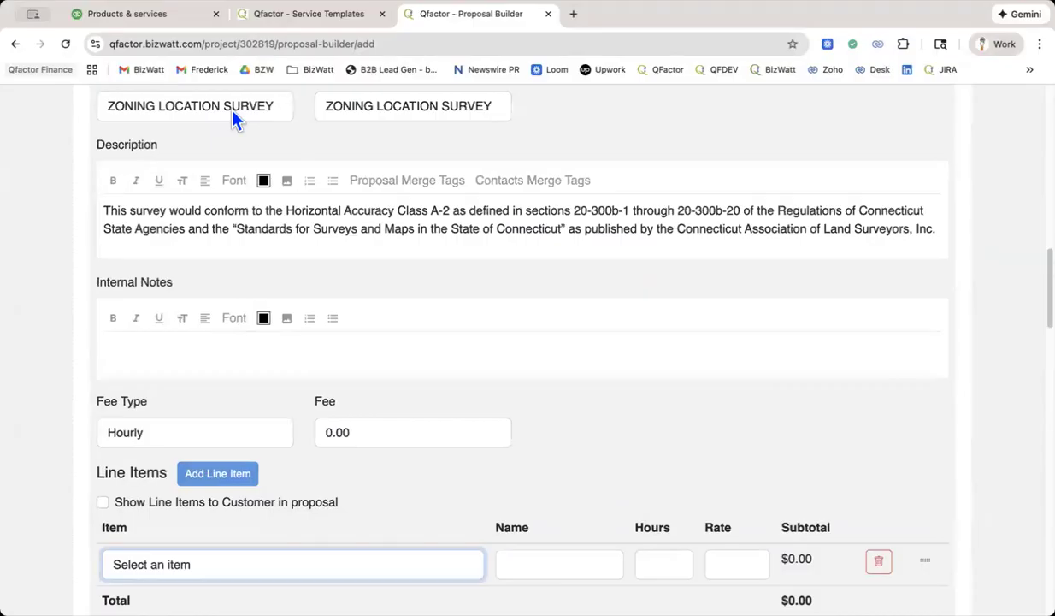
pyautogui.scroll(-3, 236, 237)
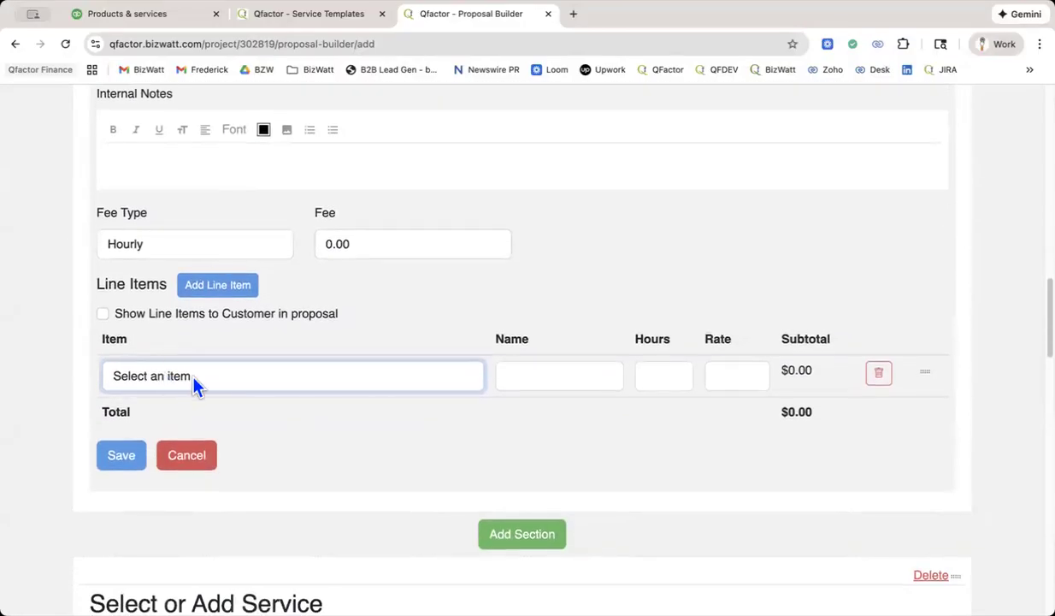
pyautogui.click(193, 379)
pyautogui.scroll(-5, 194, 379)
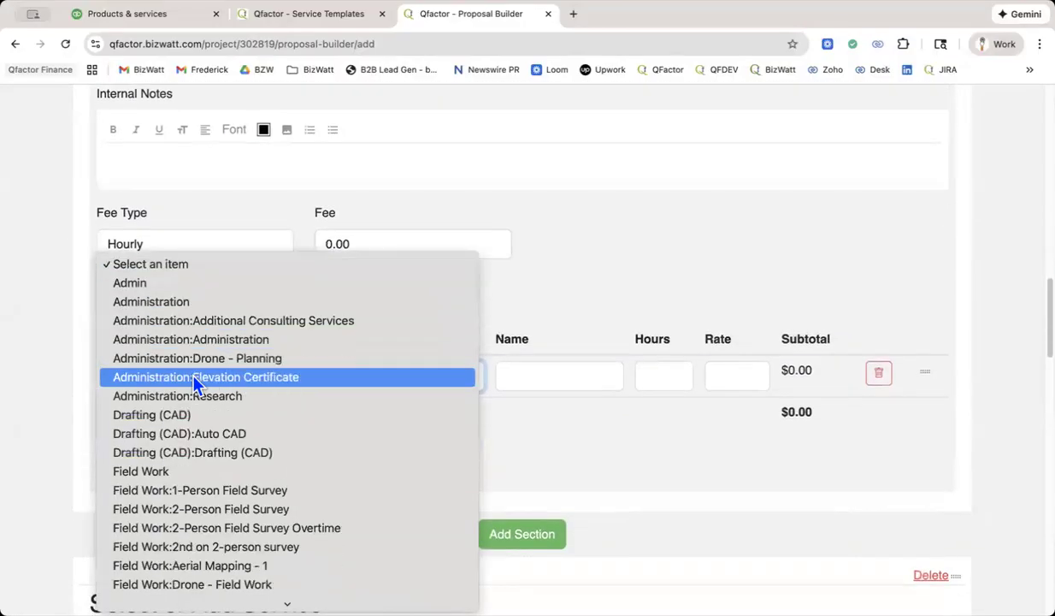
pyautogui.scroll(-3, 193, 380)
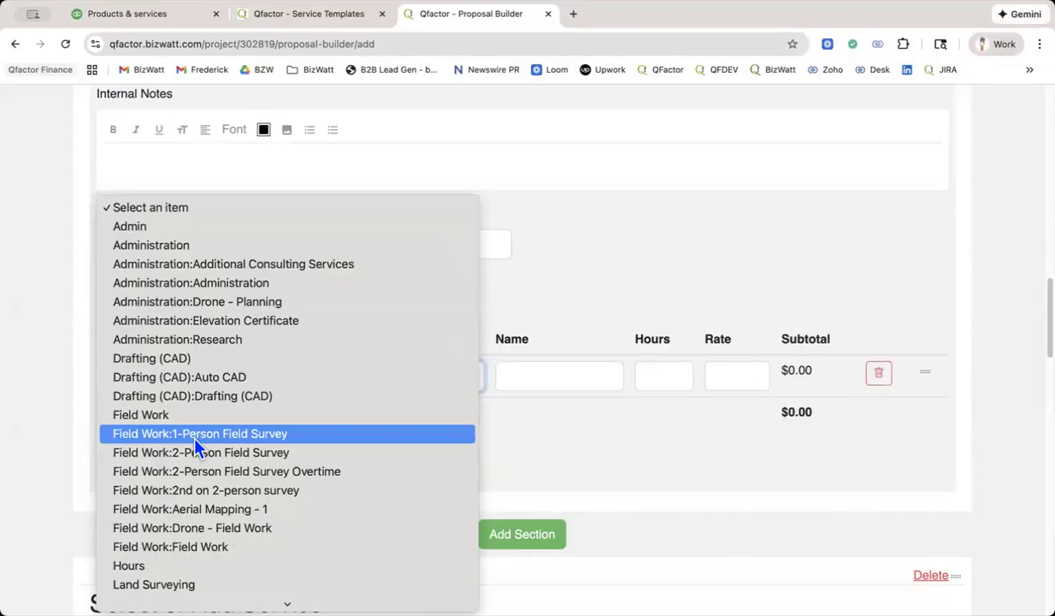
pyautogui.click(193, 453)
# Name the field survey line item "2-person" and set its hours to 3.
pyautogui.click(544, 381)
pyautogui.write('2-person')
pyautogui.press('Tab')
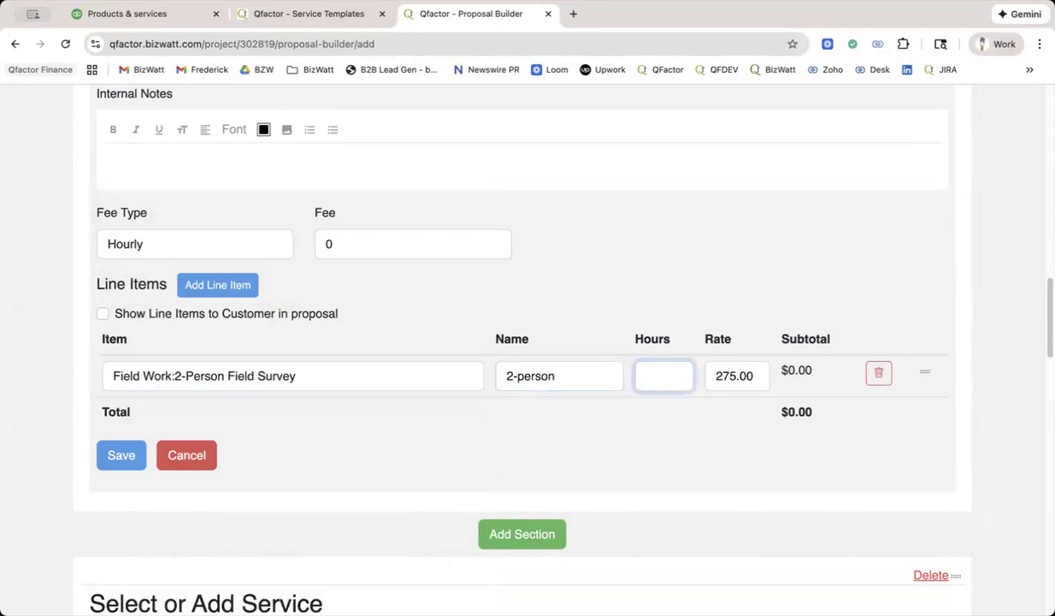
pyautogui.write('3')
# Add two more line items to the service, using Administration:Research and Drafting (CAD):Drafting (CAD).
pyautogui.click(228, 293)
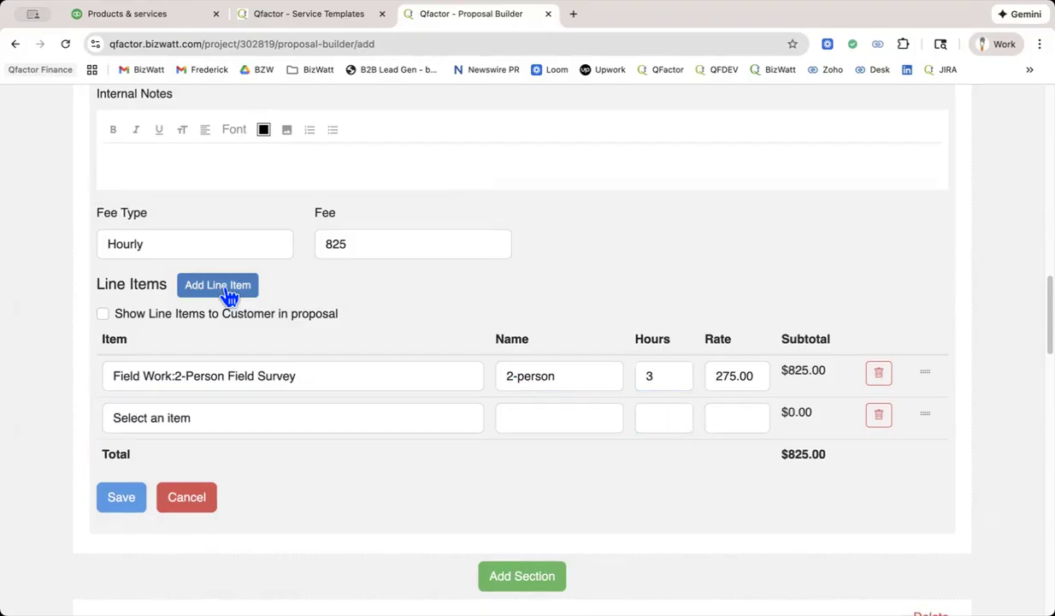
pyautogui.click(167, 421)
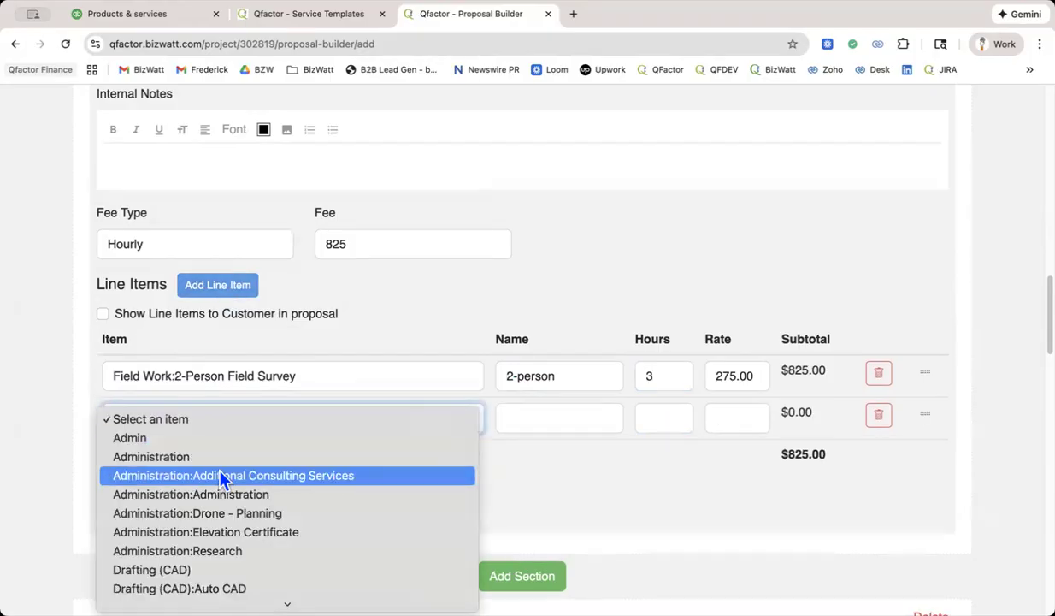
pyautogui.scroll(-3, 220, 473)
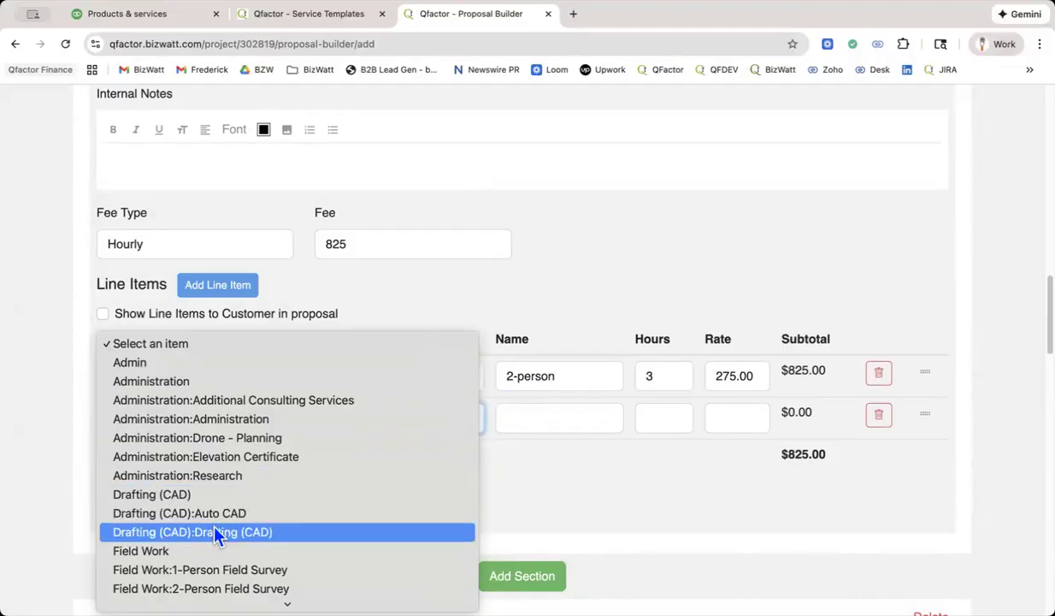
pyautogui.click(207, 475)
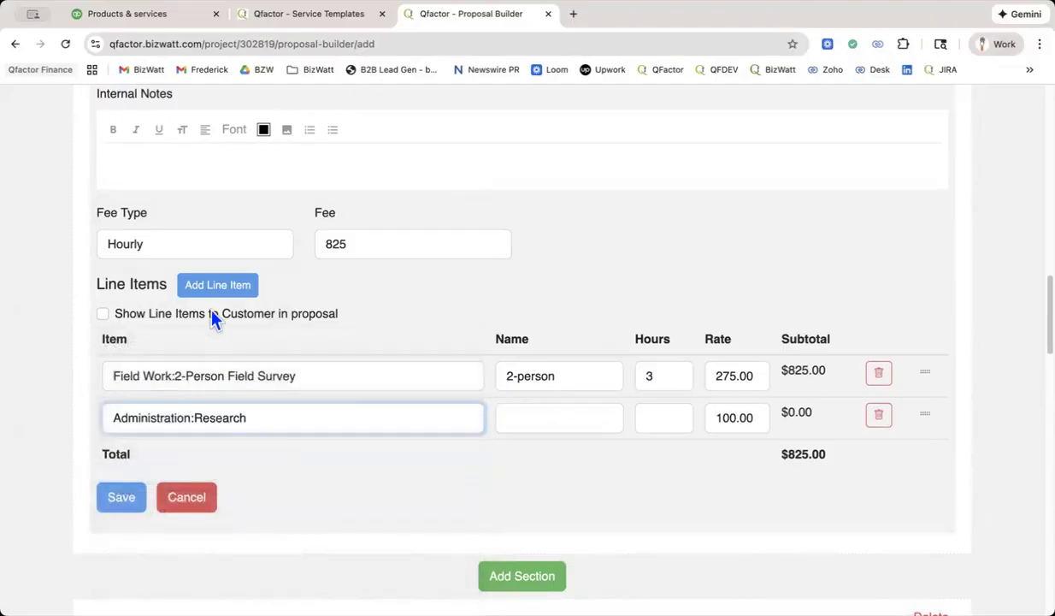
pyautogui.click(218, 285)
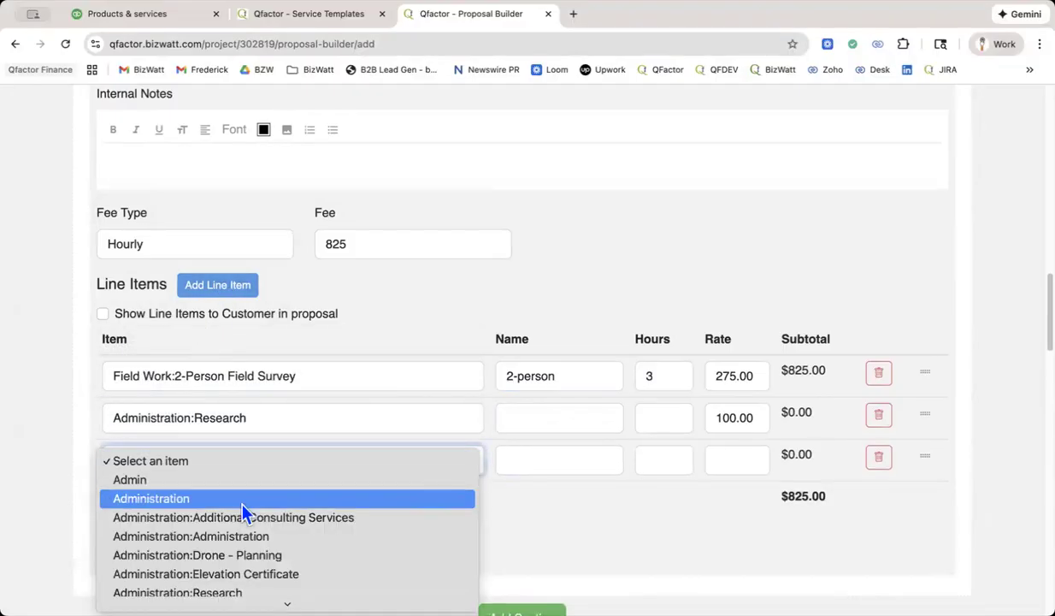
pyautogui.scroll(-5, 236, 492)
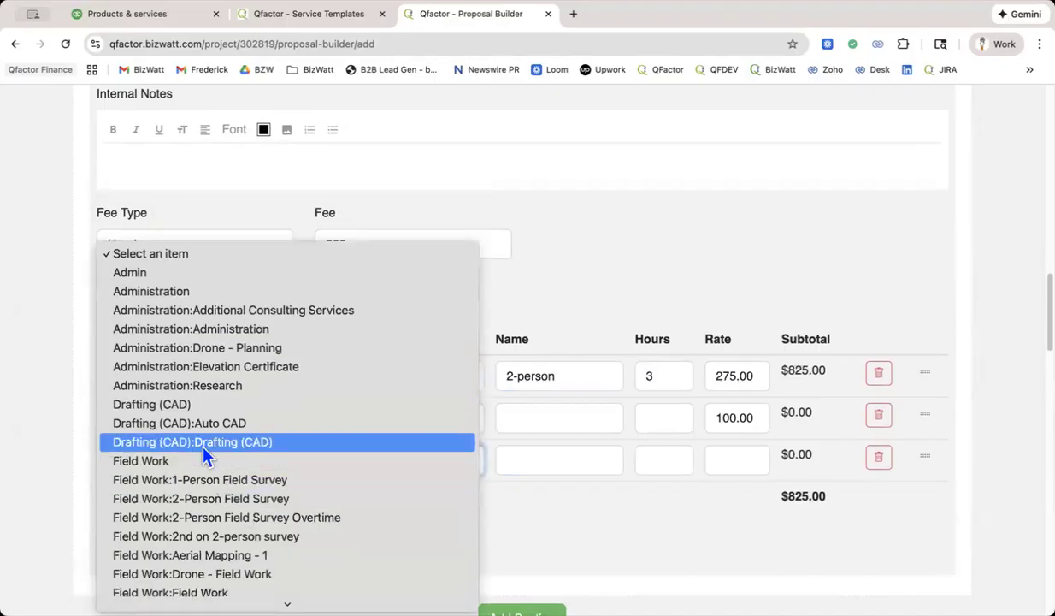
pyautogui.click(207, 442)
# Name the Administration:Research line item "Research" and set its hours to 1.
pyautogui.click(543, 417)
pyautogui.write('Research')
pyautogui.press('Tab')
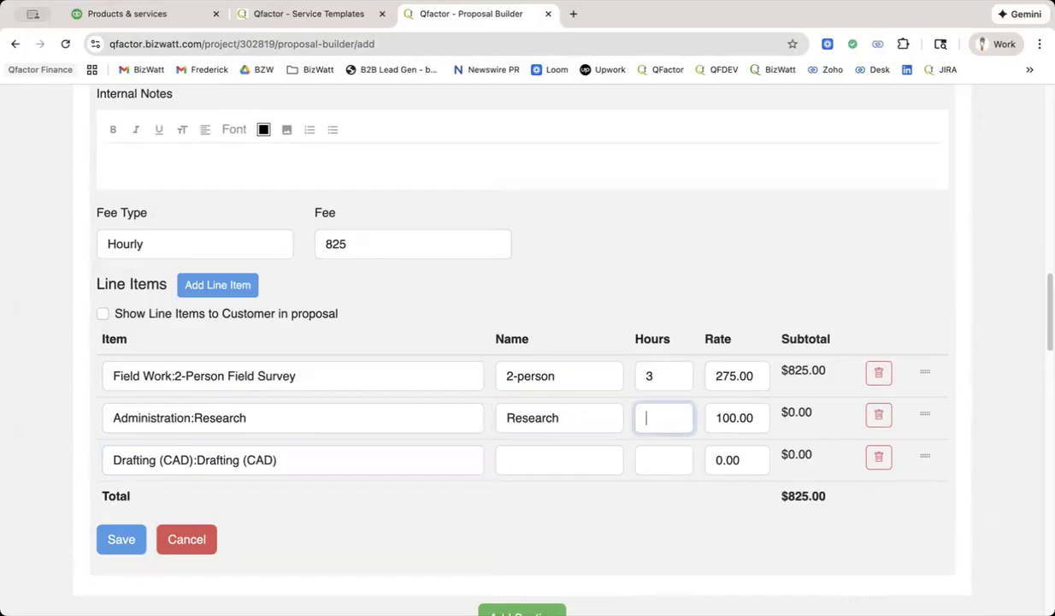
pyautogui.write('1')
# Name the drafting line item "CAD" and give it 2 hours at a rate of 120.
pyautogui.click(528, 457)
pyautogui.write('CAD')
pyautogui.press('Tab')
pyautogui.write('2')
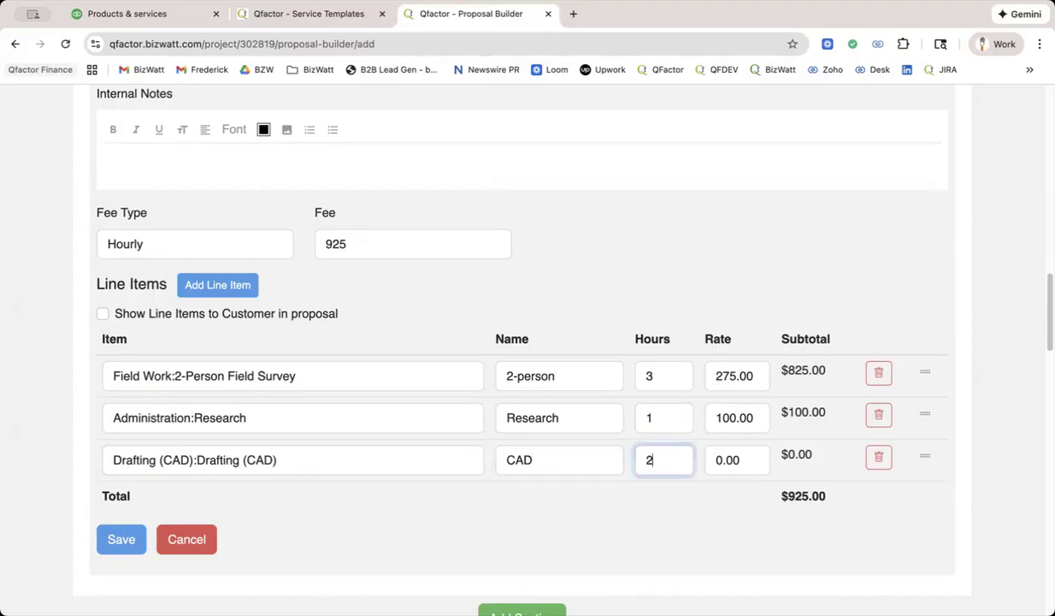
pyautogui.press('Tab')
pyautogui.write('1209')
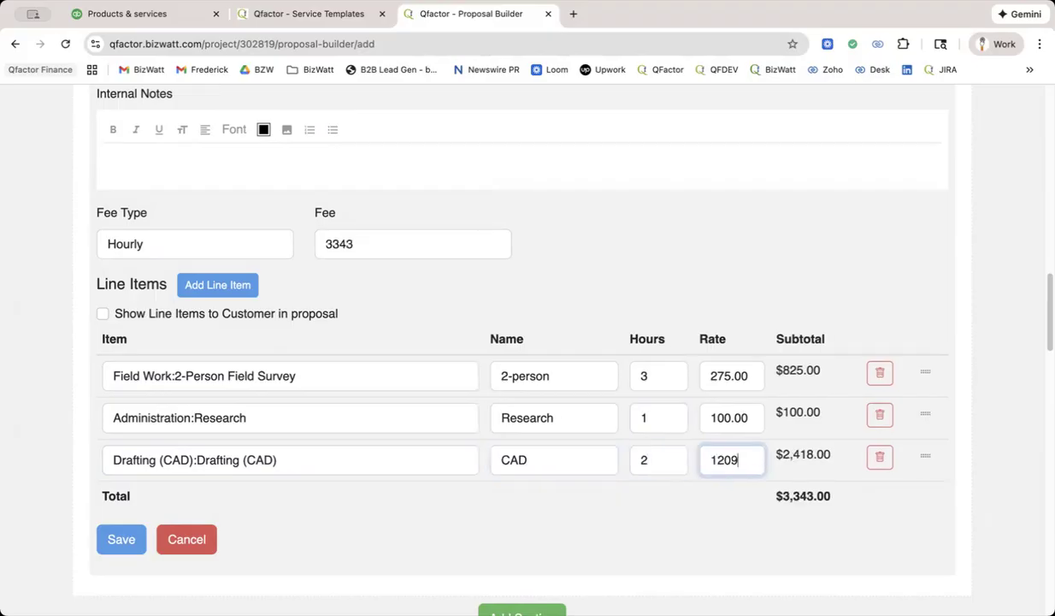
pyautogui.press('BackSpace')
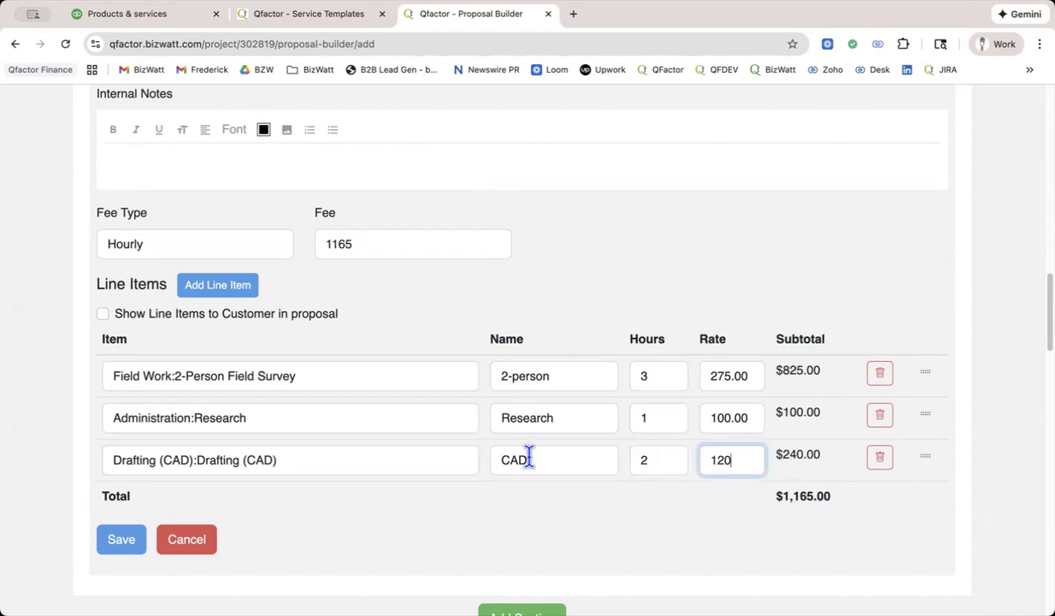
# Change the ZONING LOCATION SURVEY service's fee type to Fixed Fee.
pyautogui.scroll(3, 522, 462)
pyautogui.scroll(8, 522, 462)
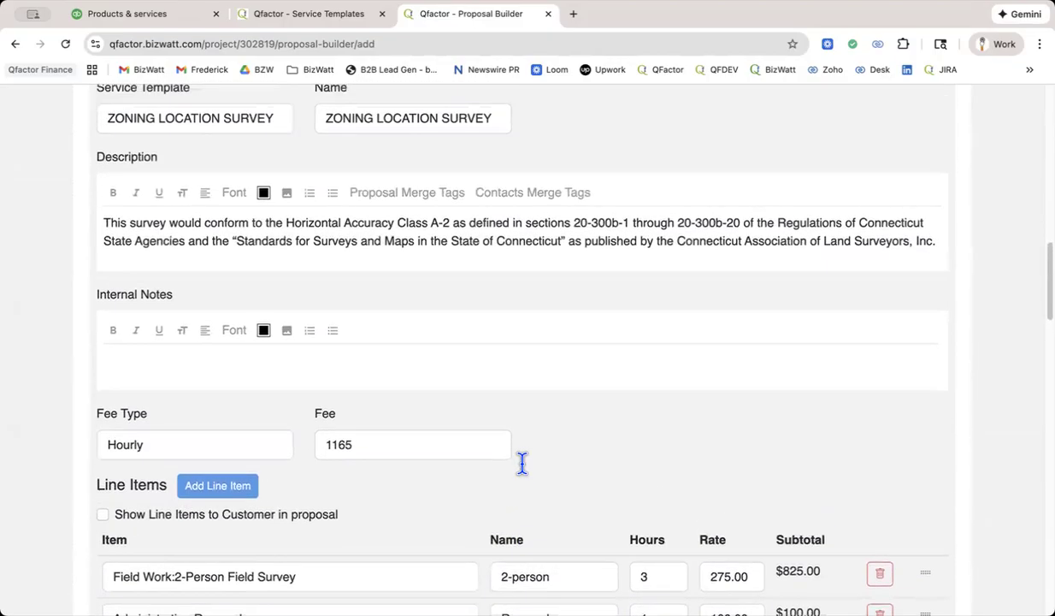
pyautogui.scroll(-11, 522, 463)
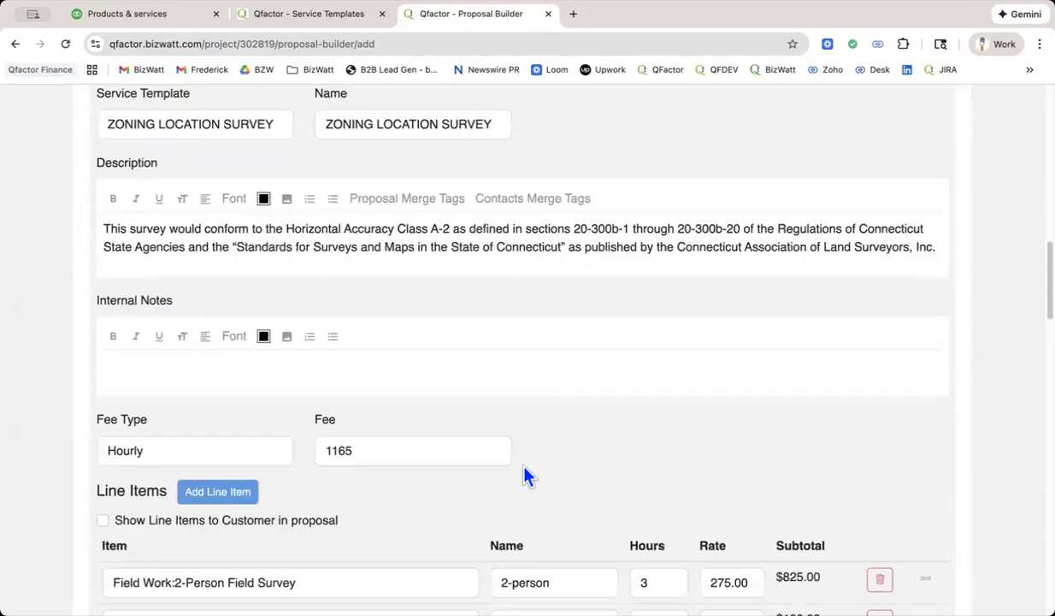
pyautogui.scroll(-1, 526, 475)
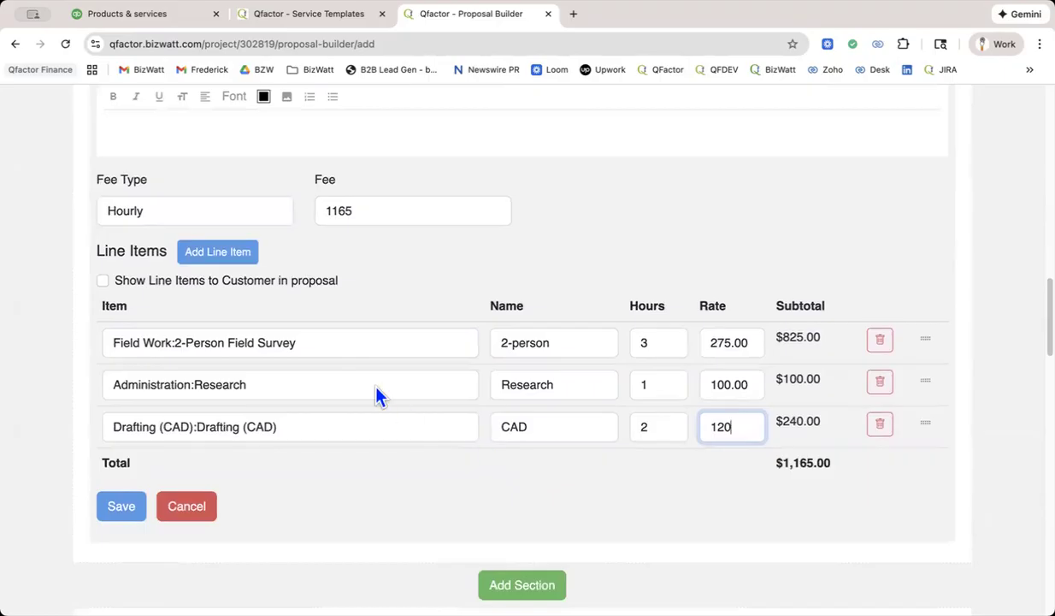
pyautogui.click(195, 210)
pyautogui.click(187, 241)
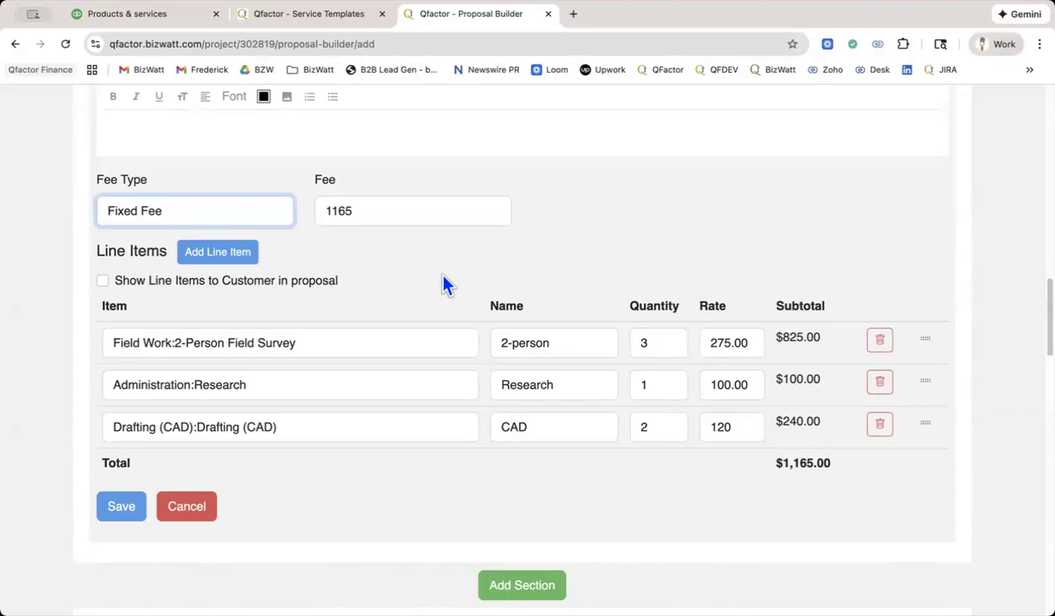
# Override the ZONING LOCATION SURVEY service's calculated fee with 1200.
pyautogui.click(332, 214)
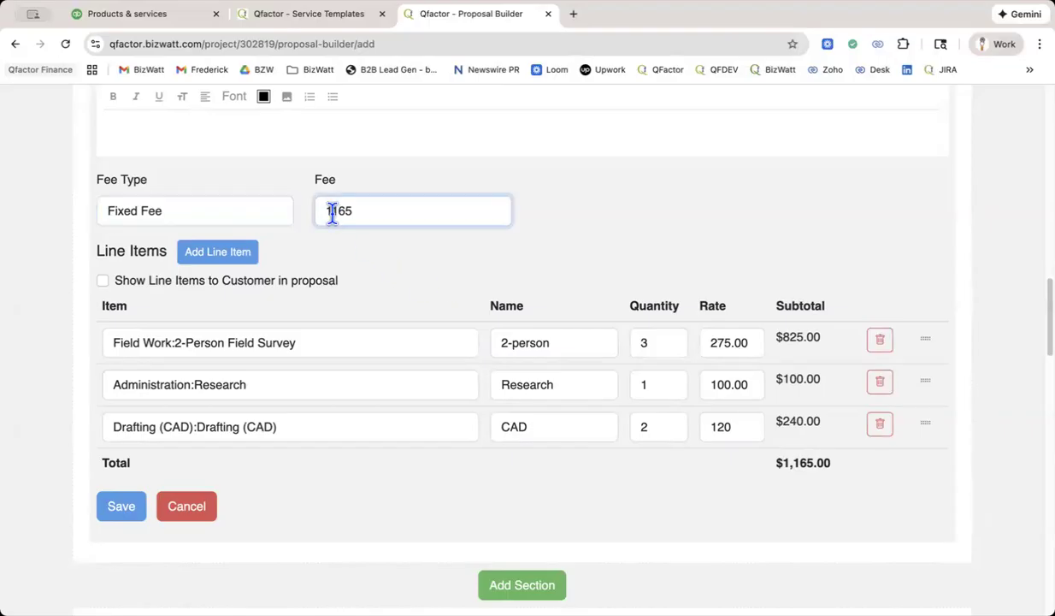
pyautogui.click(667, 342)
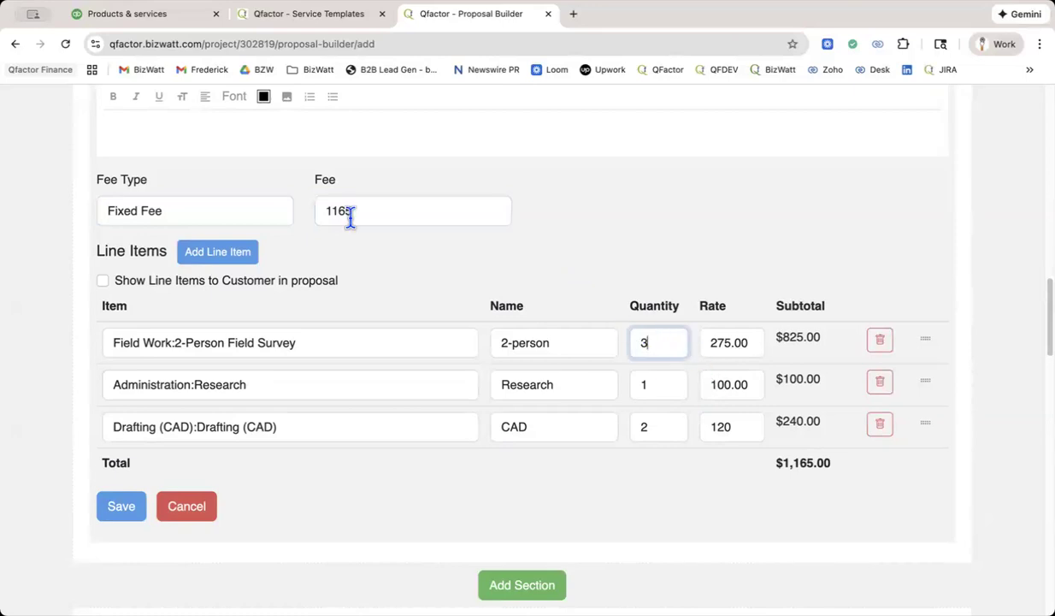
pyautogui.moveTo(325, 212); pyautogui.dragTo(367, 212)
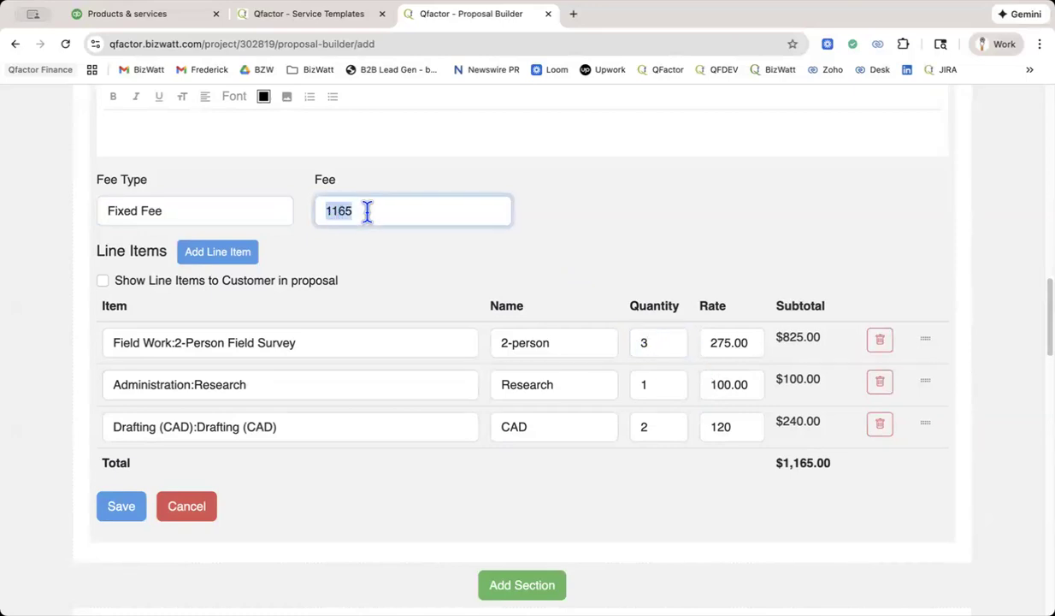
pyautogui.write('1200')
pyautogui.press('Tab')
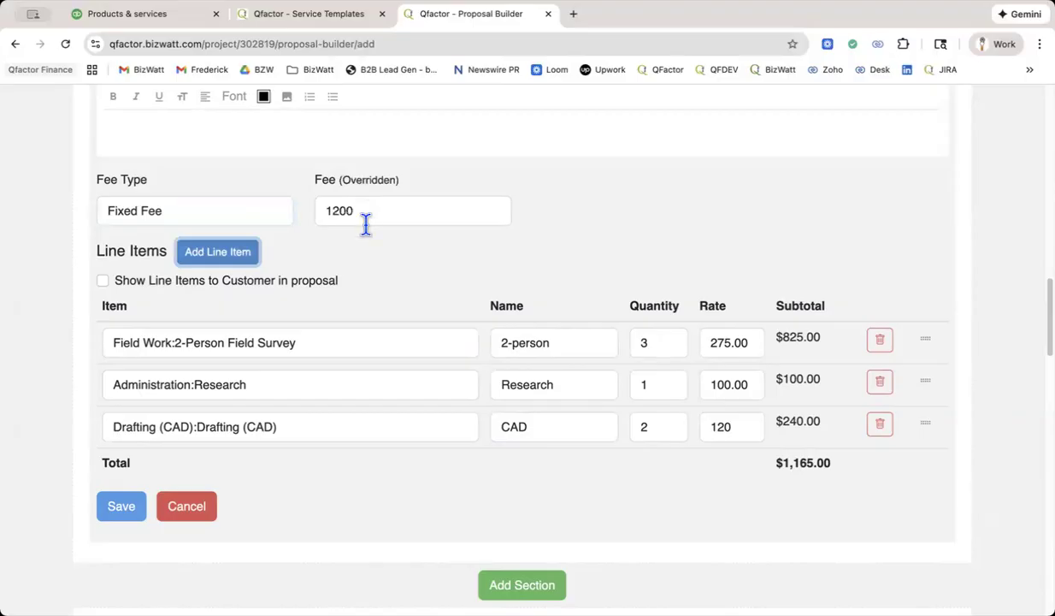
# Save the ZONING LOCATION SURVEY service in the proposal.
pyautogui.click(125, 508)
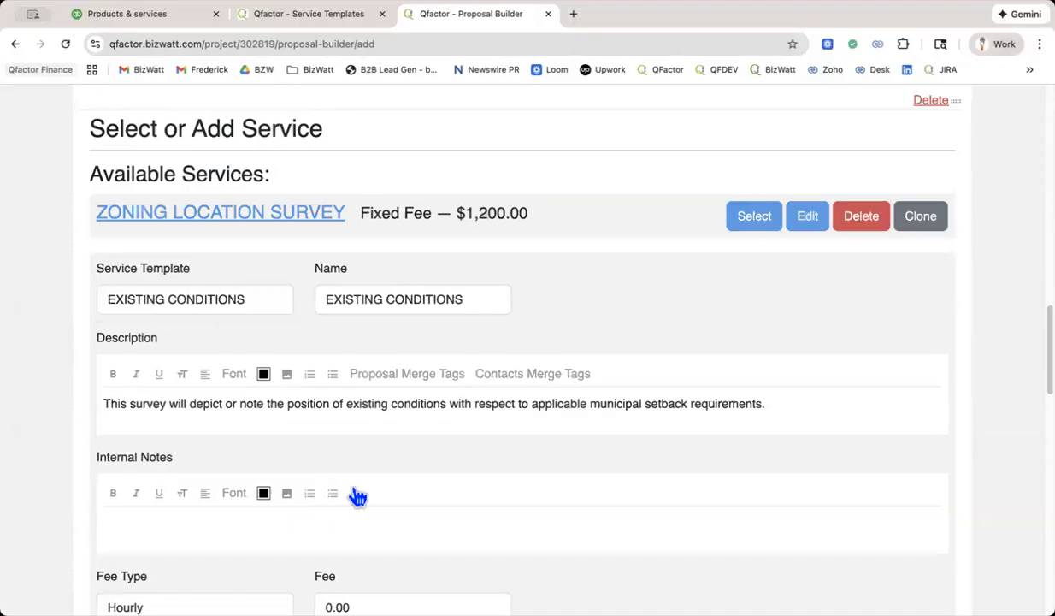
pyautogui.scroll(-3, 357, 496)
pyautogui.scroll(-15, 357, 496)
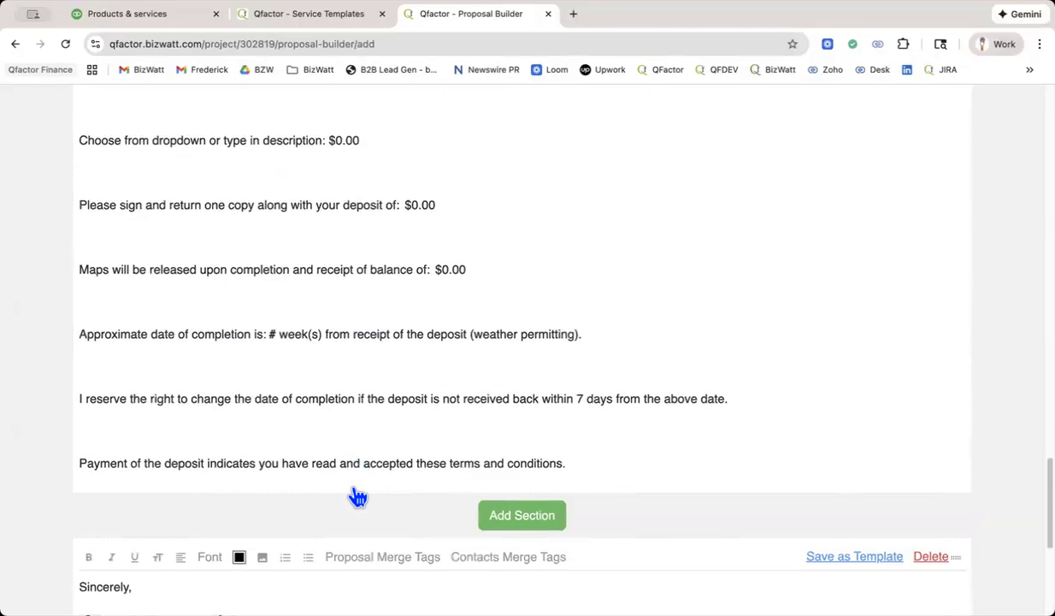
pyautogui.scroll(-2, 358, 496)
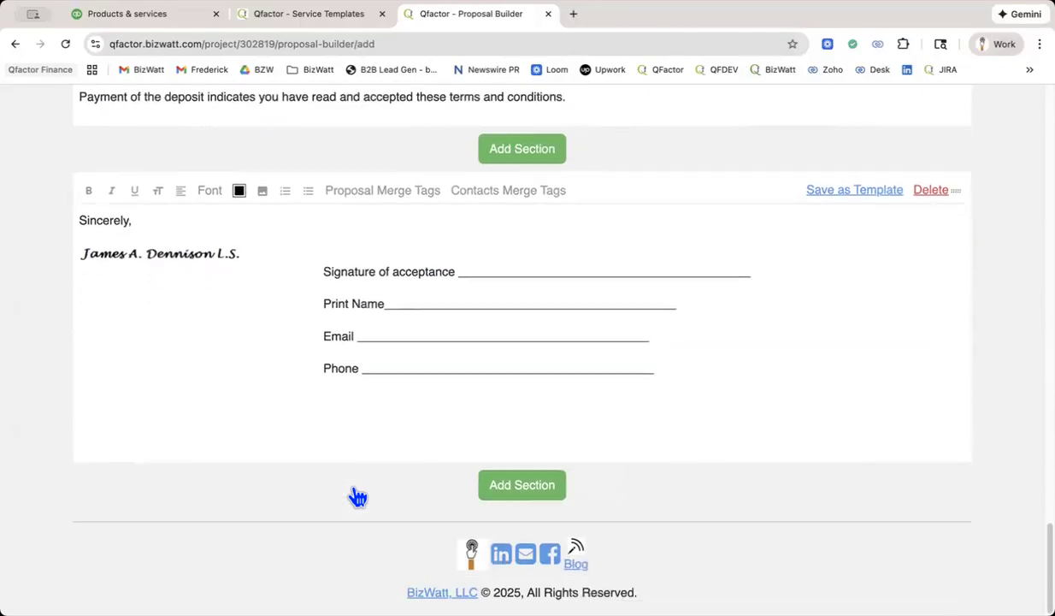
# Preview the proposal, check how its service sections read, and return to editing mode.
pyautogui.scroll(15, 358, 496)
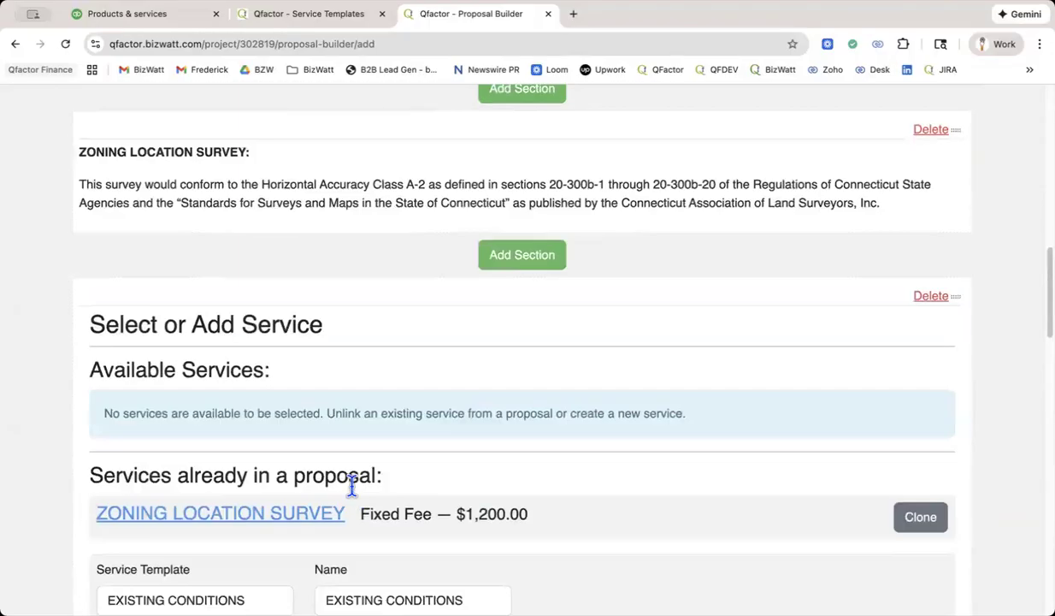
pyautogui.scroll(15, 351, 485)
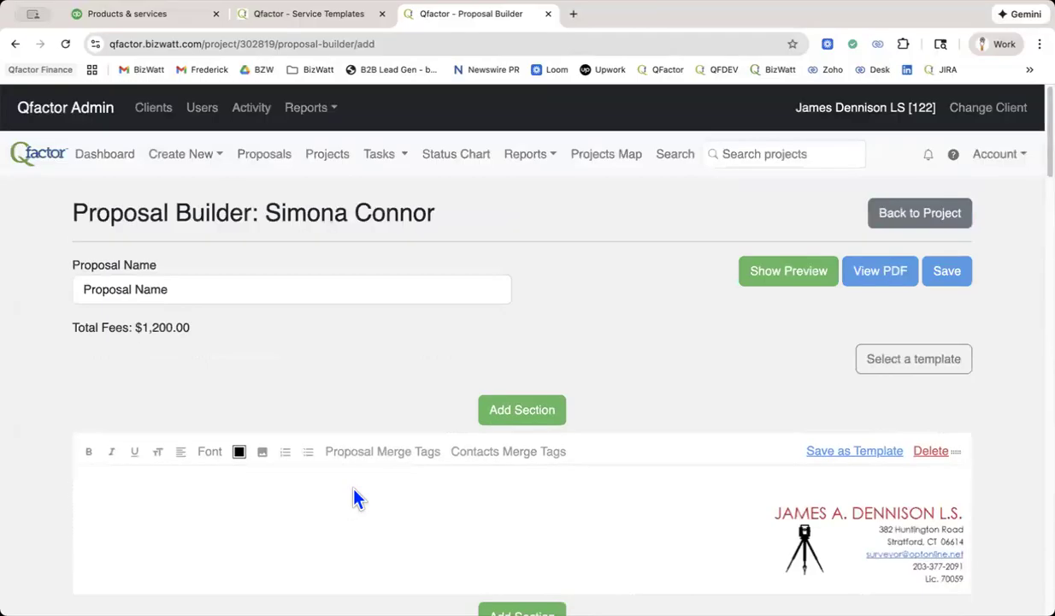
pyautogui.click(788, 272)
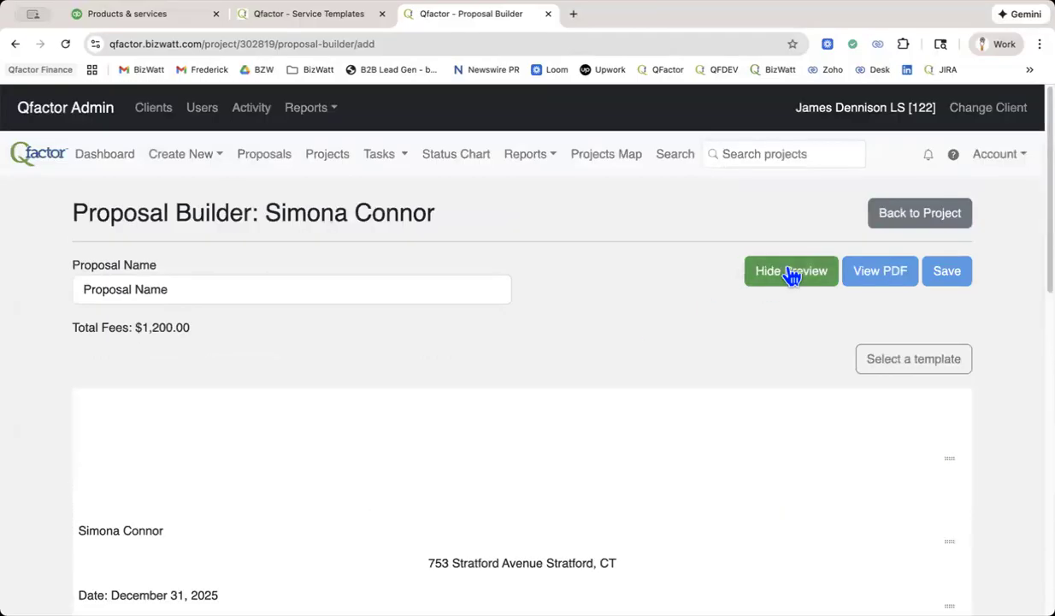
pyautogui.scroll(-5, 587, 334)
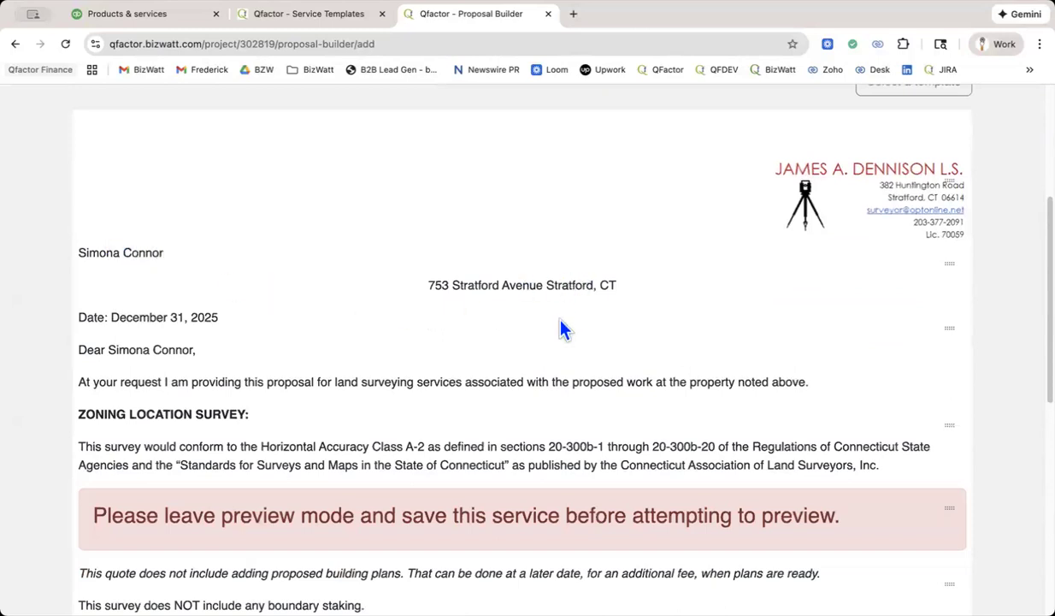
pyautogui.scroll(-3, 562, 330)
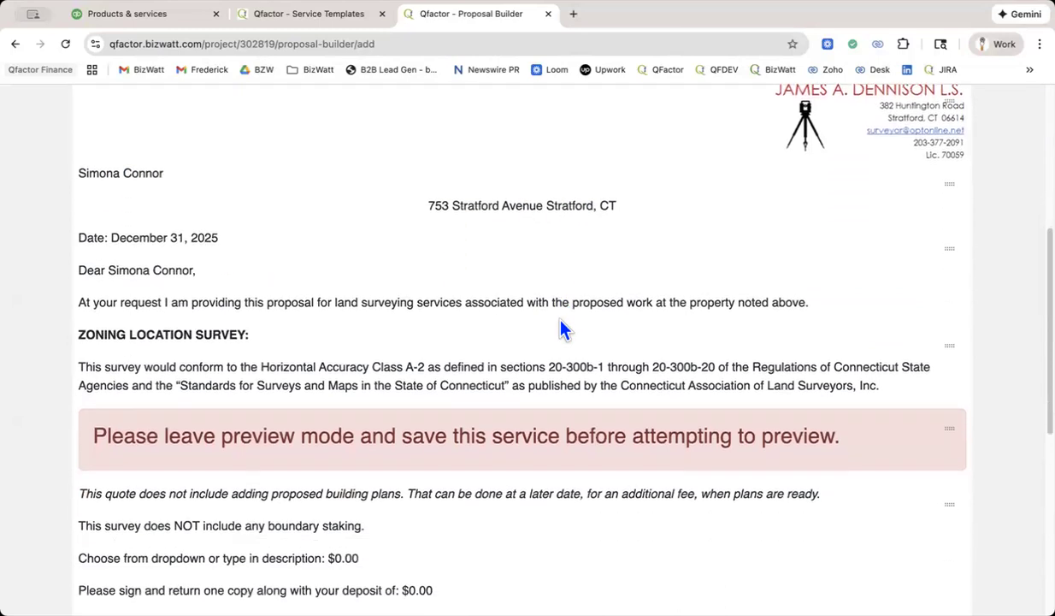
pyautogui.scroll(5, 563, 330)
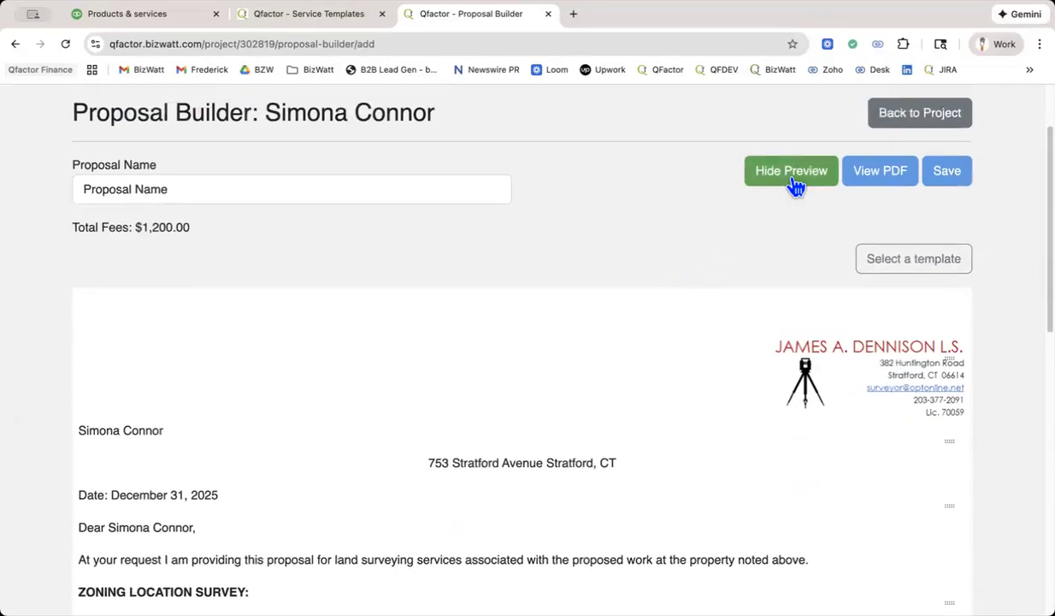
pyautogui.click(794, 181)
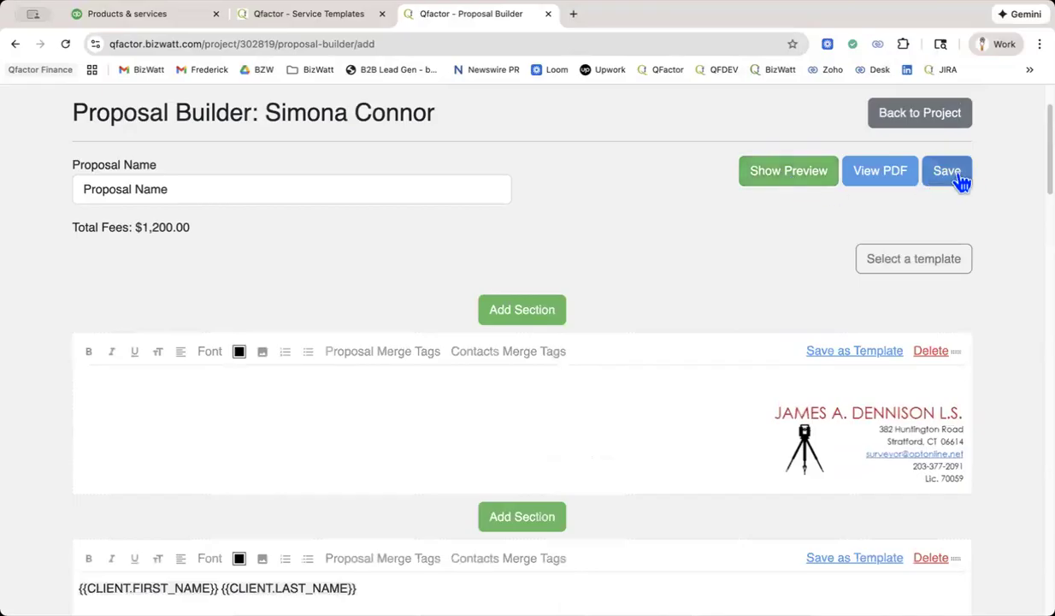
# Save the EXISTING CONDITIONS service in the proposal.
pyautogui.scroll(-15, 714, 271)
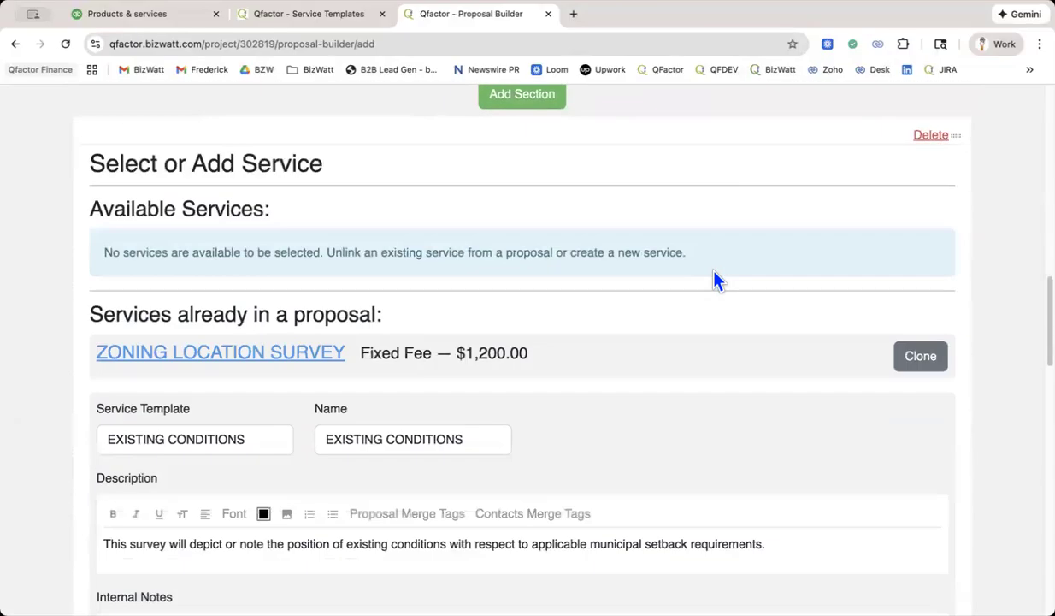
pyautogui.scroll(-5, 717, 281)
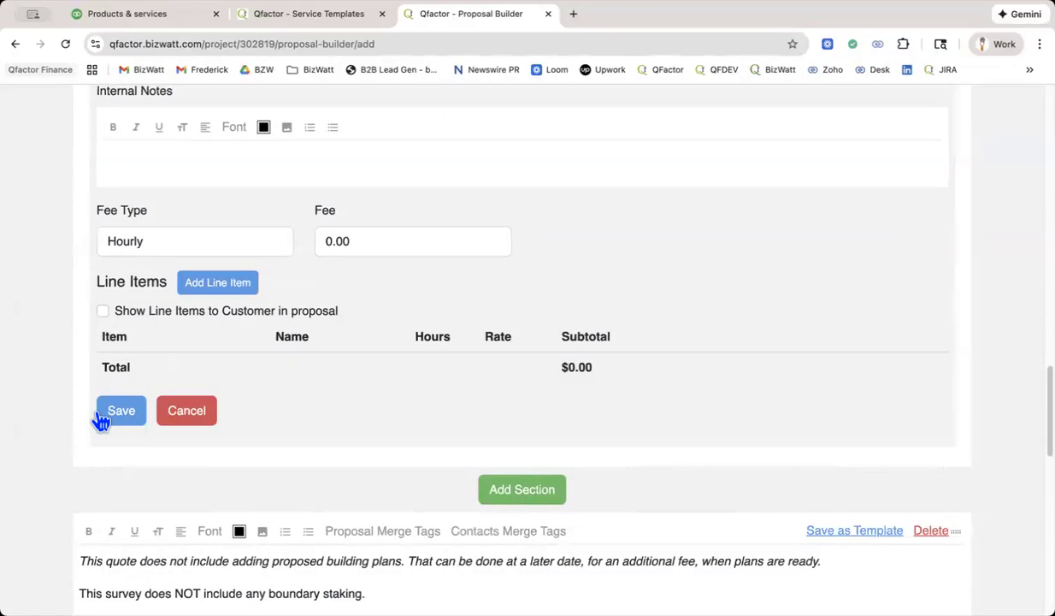
pyautogui.click(120, 413)
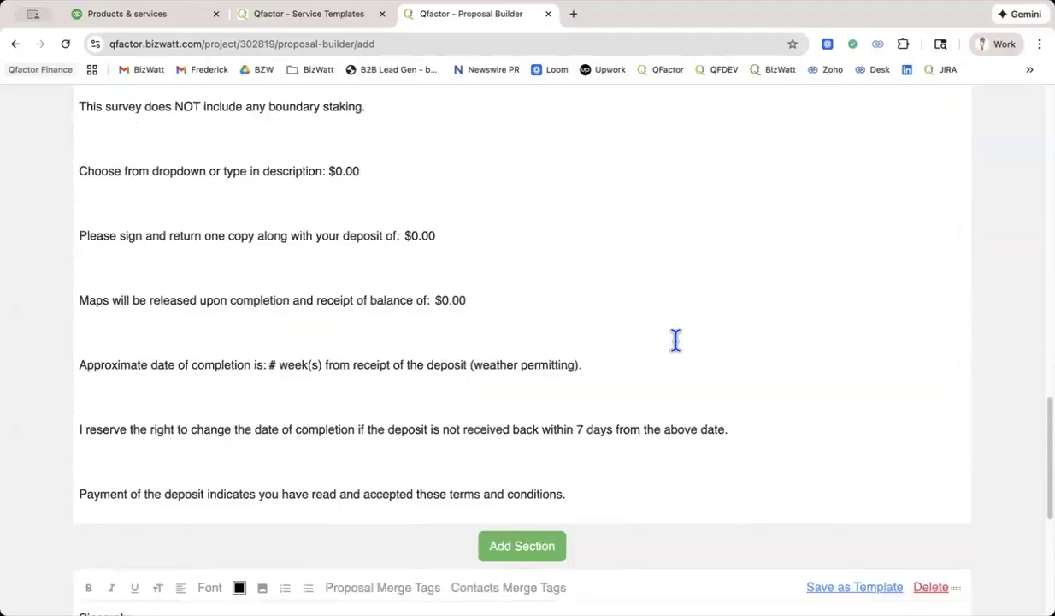
# Preview the proposal again and read it from the letterhead through both services to the signature block.
pyautogui.scroll(5, 676, 341)
pyautogui.scroll(10, 676, 341)
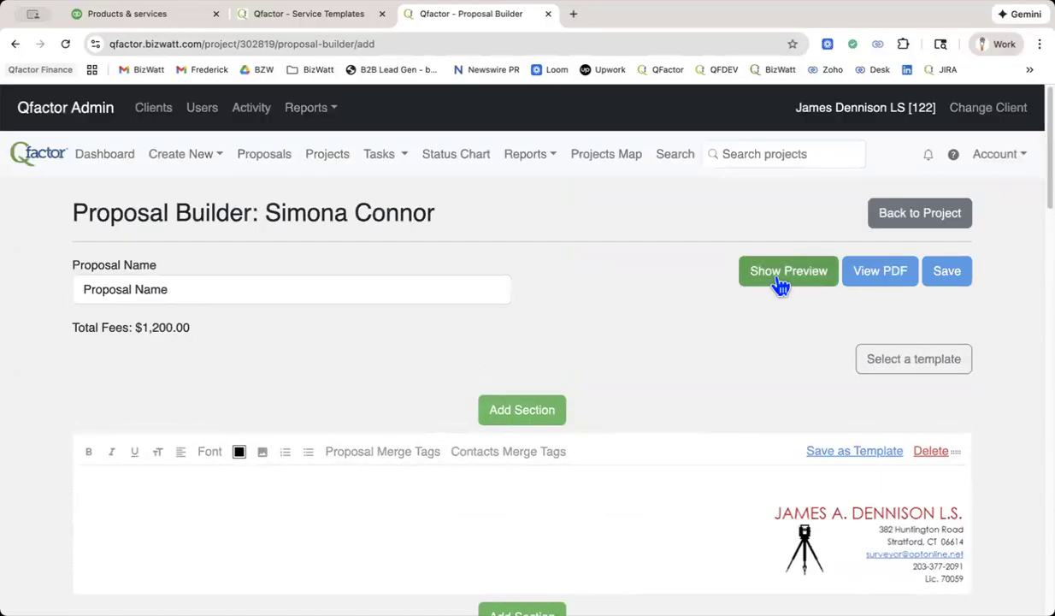
pyautogui.click(780, 284)
pyautogui.scroll(-10, 695, 318)
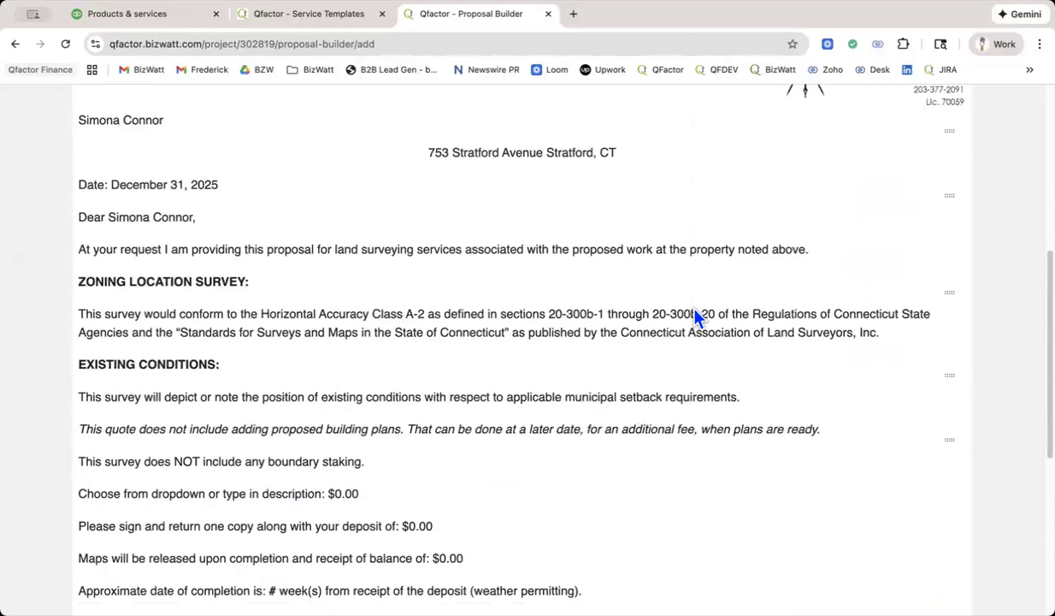
pyautogui.scroll(-3, 695, 309)
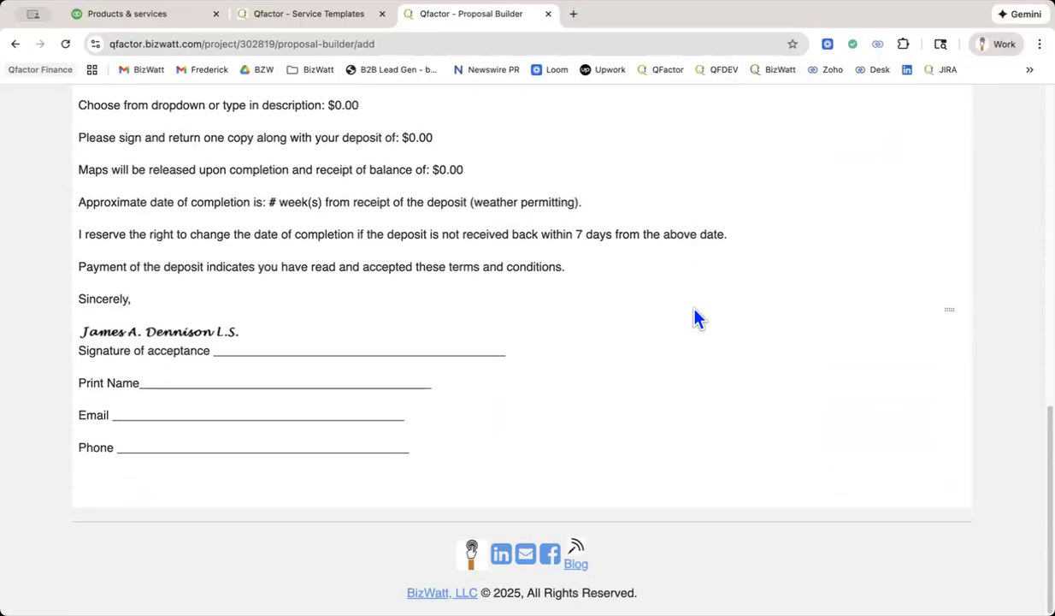
pyautogui.scroll(3, 695, 310)
pyautogui.scroll(3, 695, 318)
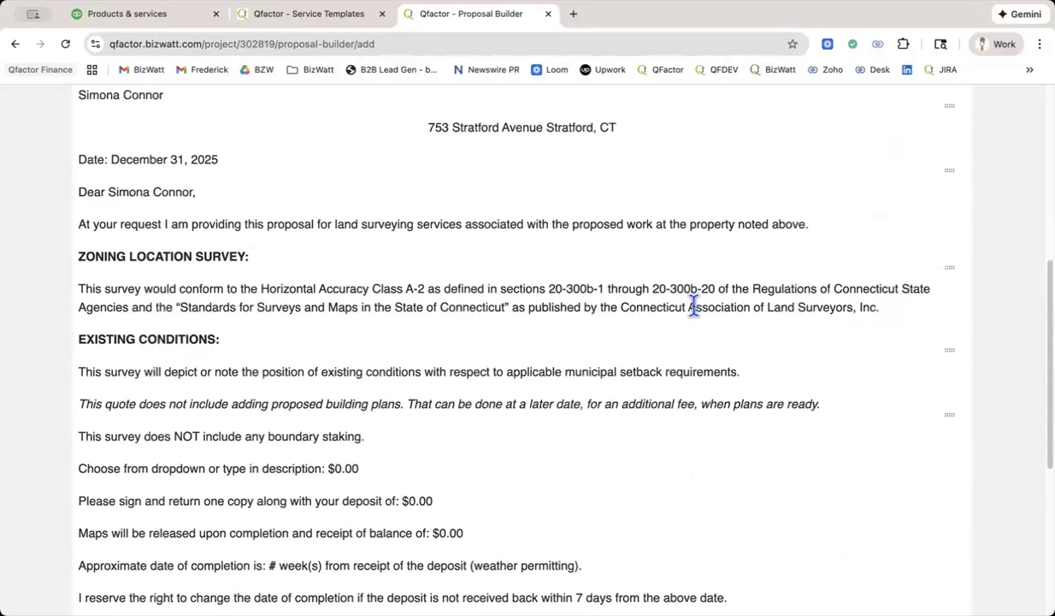
pyautogui.scroll(2, 259, 224)
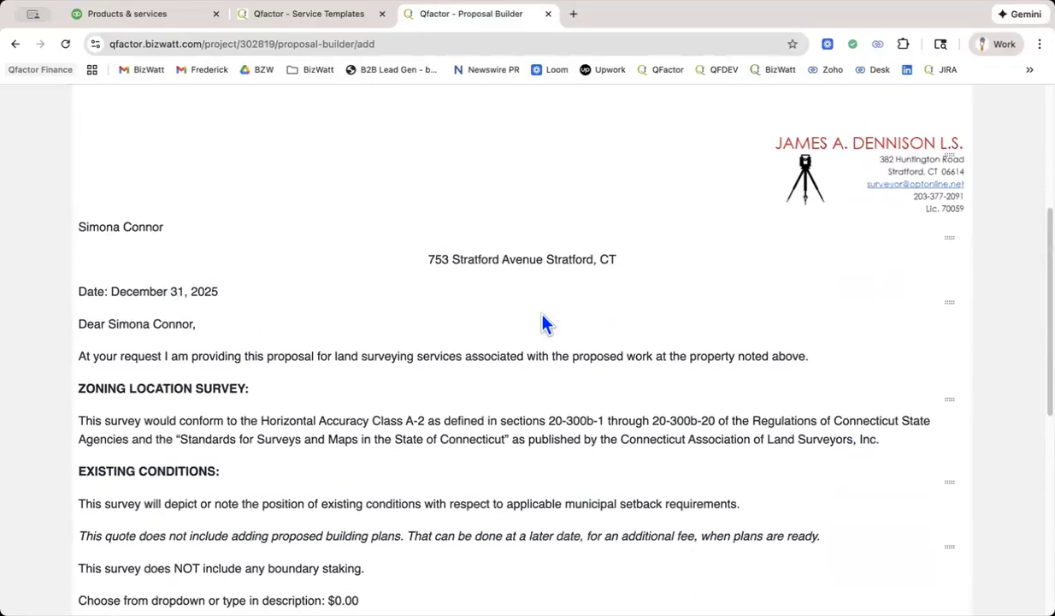
pyautogui.scroll(3, 541, 324)
# Generate the proposal's PDF version and look through both pages.
pyautogui.click(885, 174)
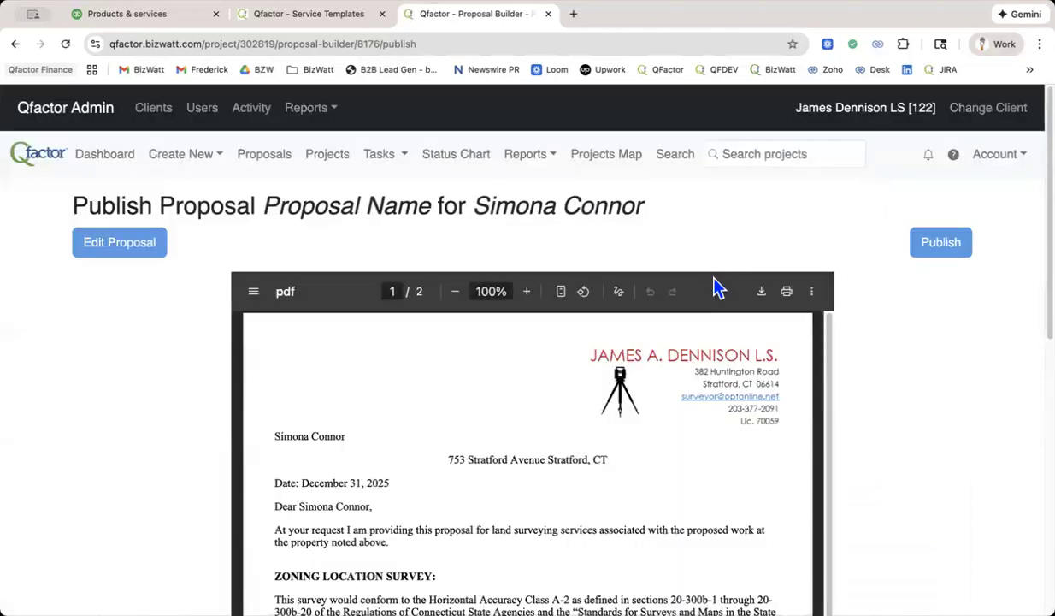
pyautogui.scroll(-5, 767, 446)
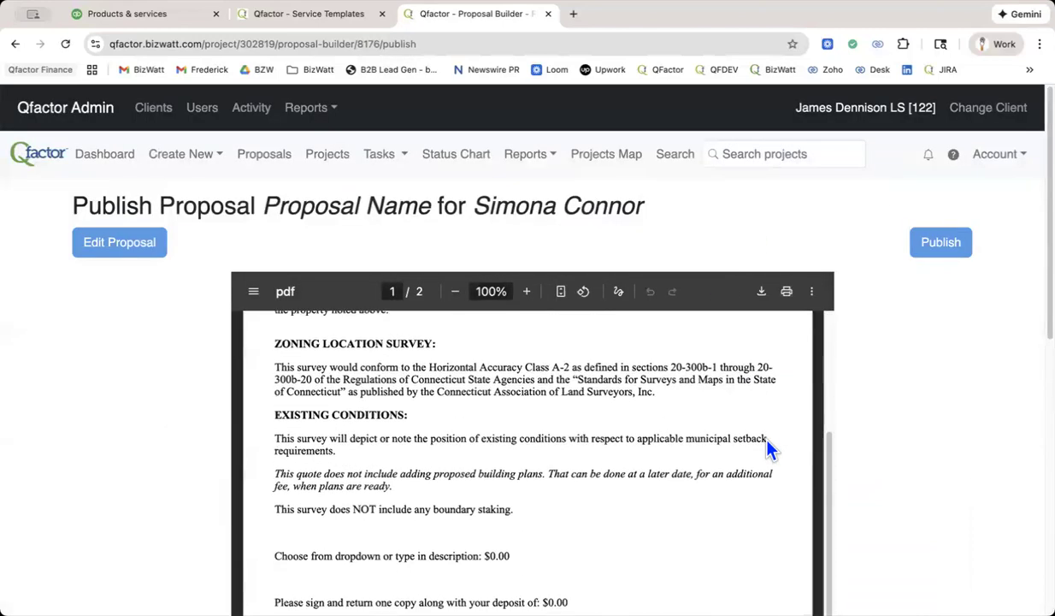
pyautogui.scroll(-10, 768, 445)
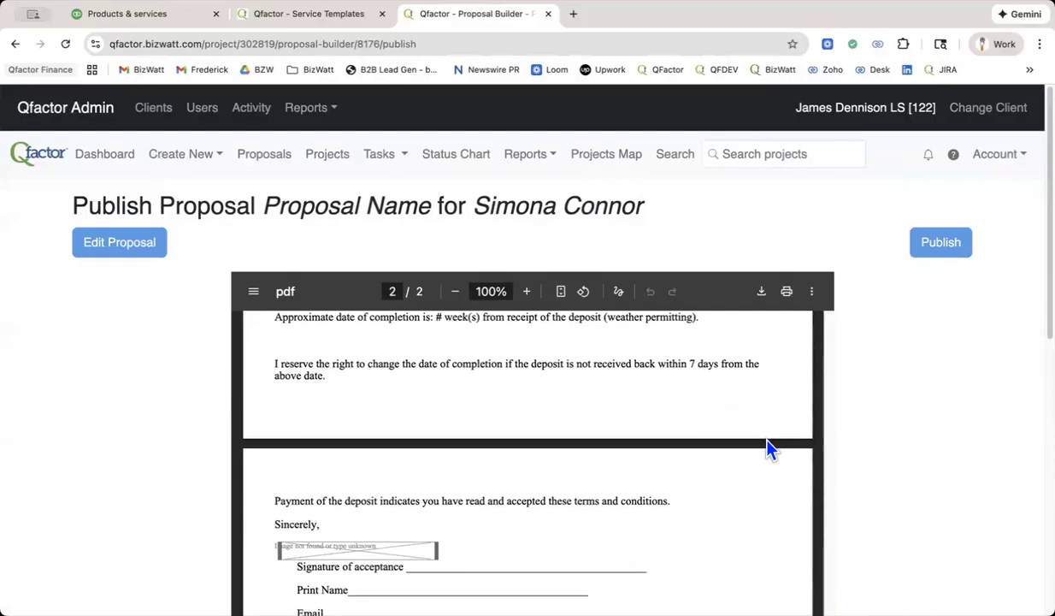
pyautogui.scroll(15, 767, 449)
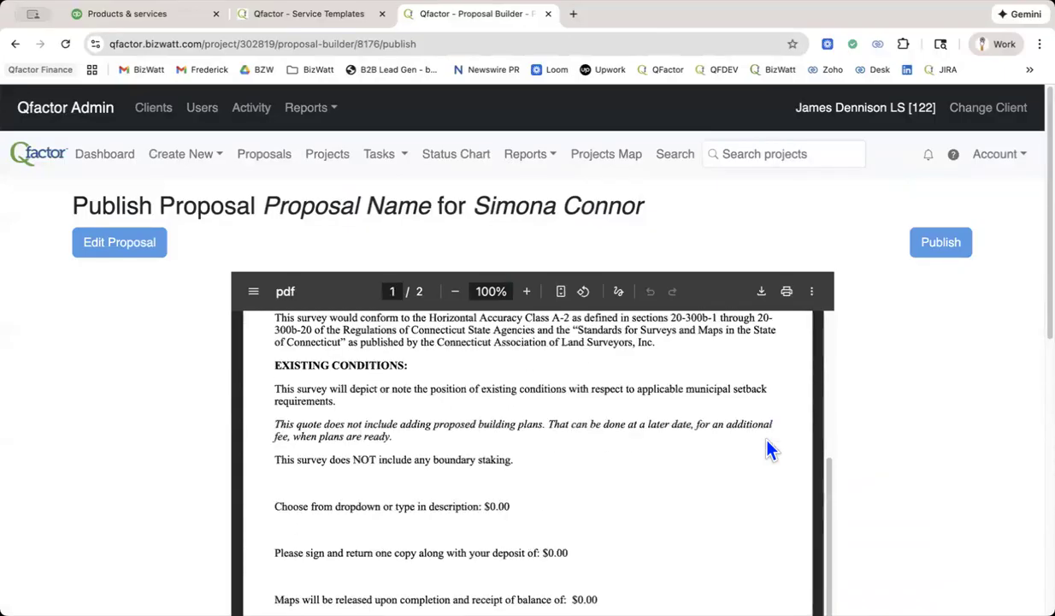
# Return to editing the proposal and open its ZONING LOCATION SURVEY service for editing.
pyautogui.click(100, 243)
pyautogui.scroll(-10, 438, 351)
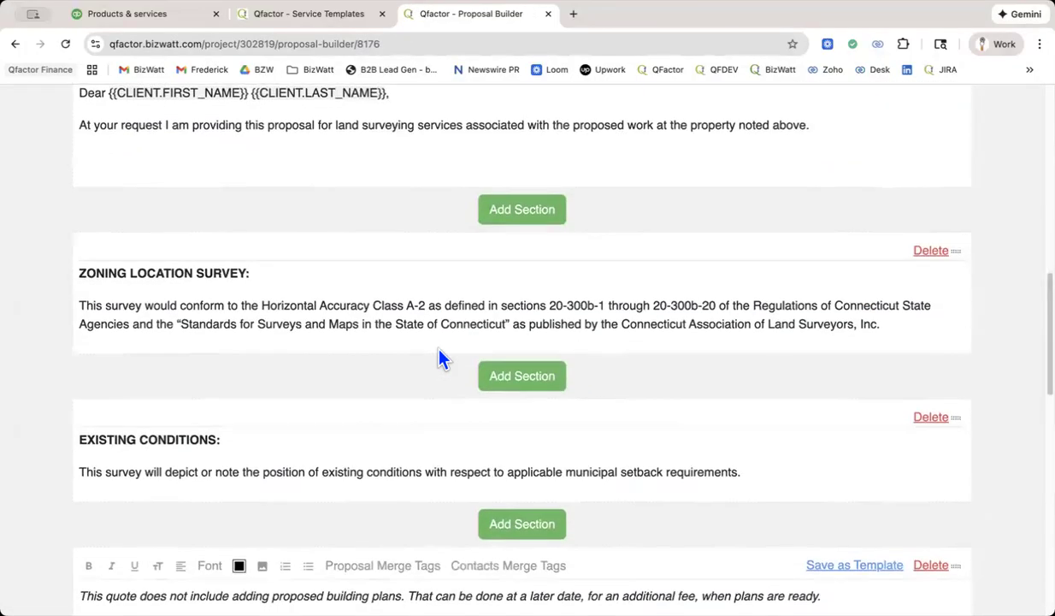
pyautogui.scroll(-3, 438, 359)
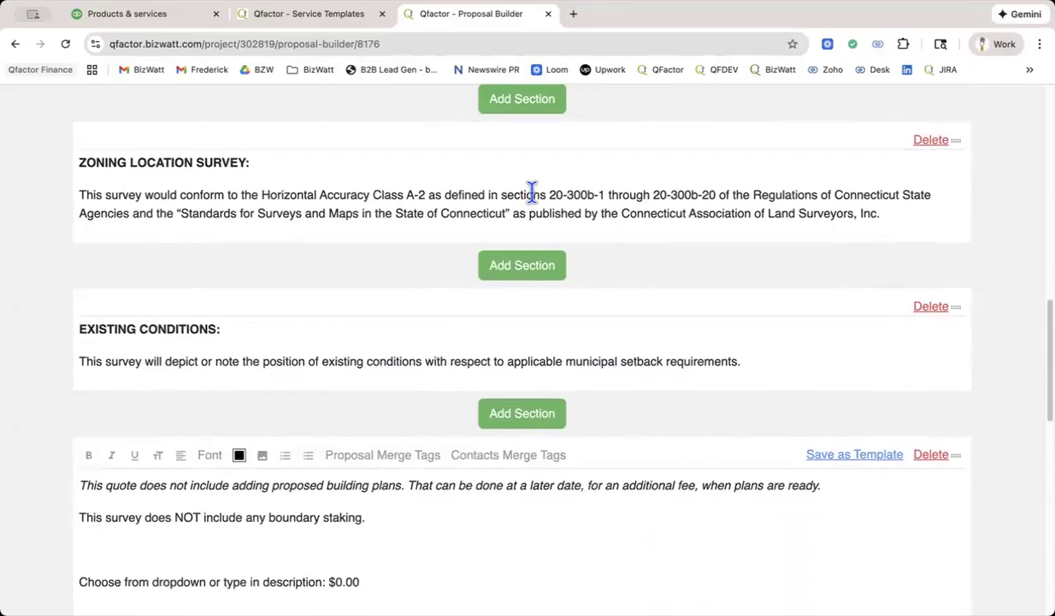
pyautogui.scroll(-13, 532, 188)
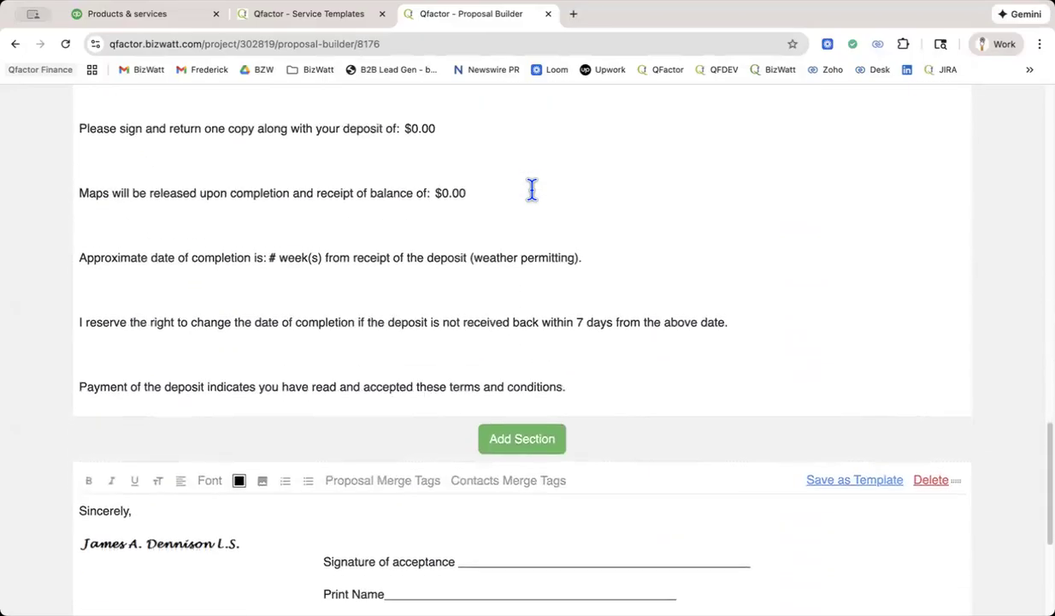
pyautogui.scroll(14, 532, 188)
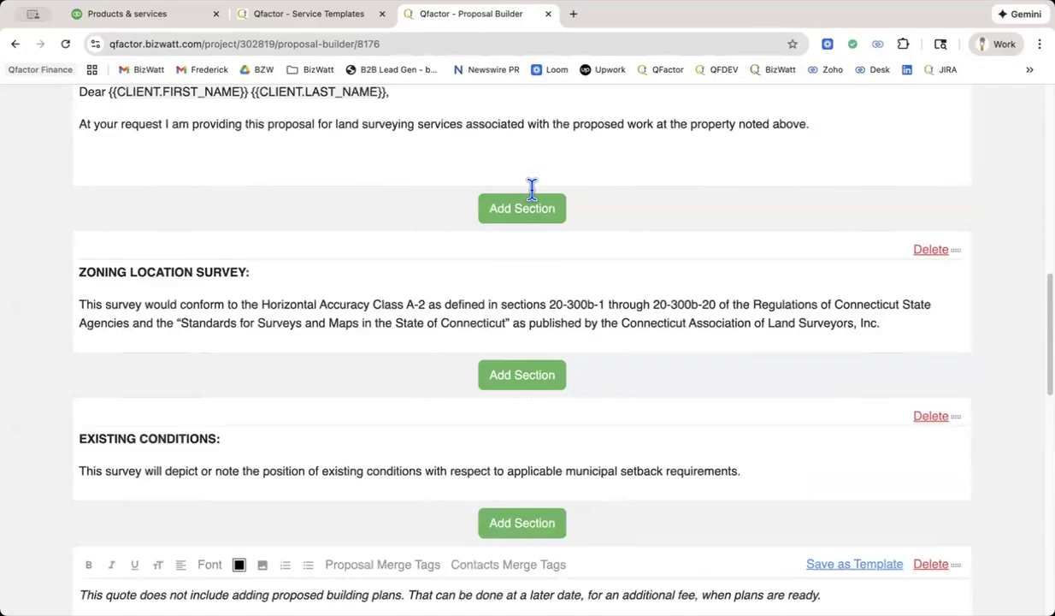
pyautogui.click(388, 310)
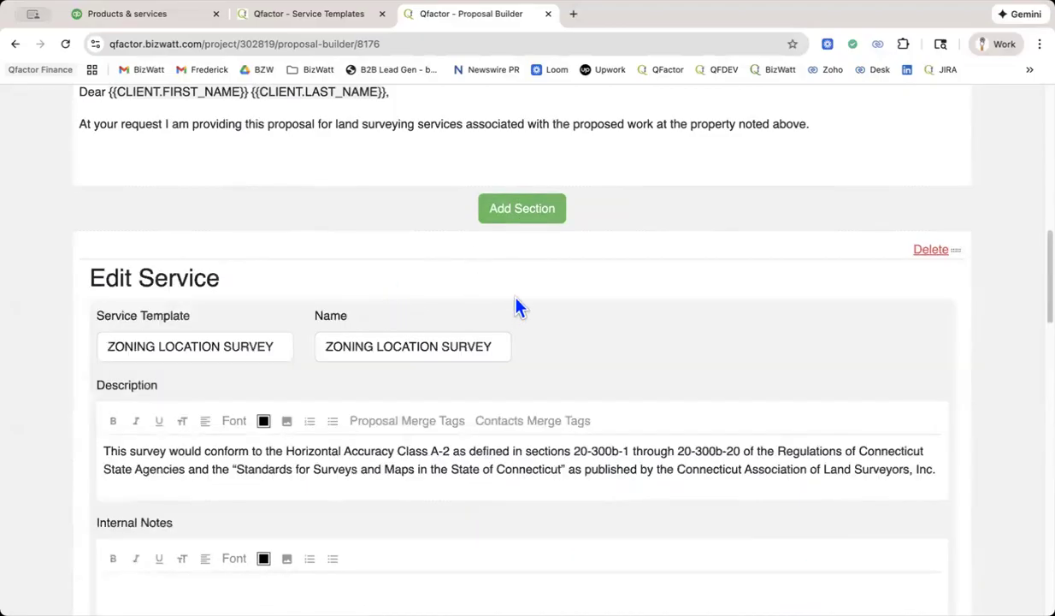
pyautogui.scroll(-4, 513, 291)
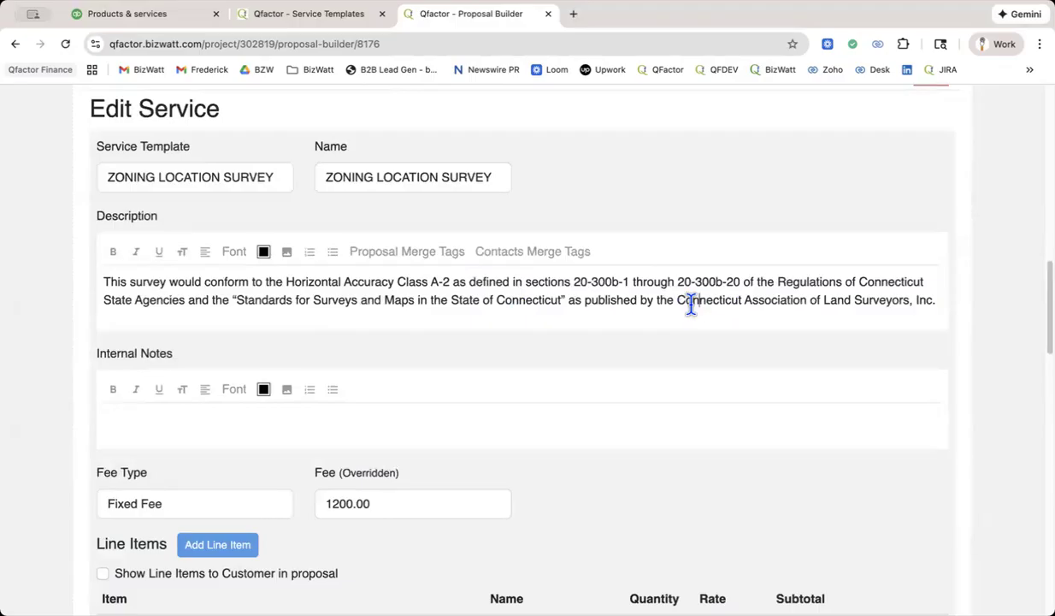
# Add a new line below the service's description text and insert the SERVICE.NAME merge tag there.
pyautogui.press('Return')
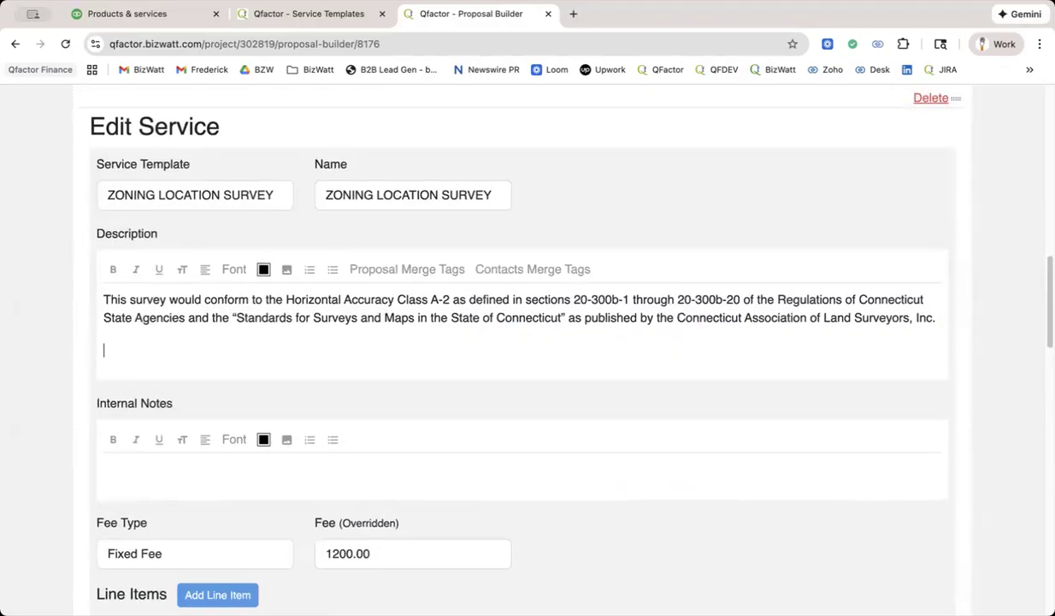
pyautogui.scroll(1, 631, 255)
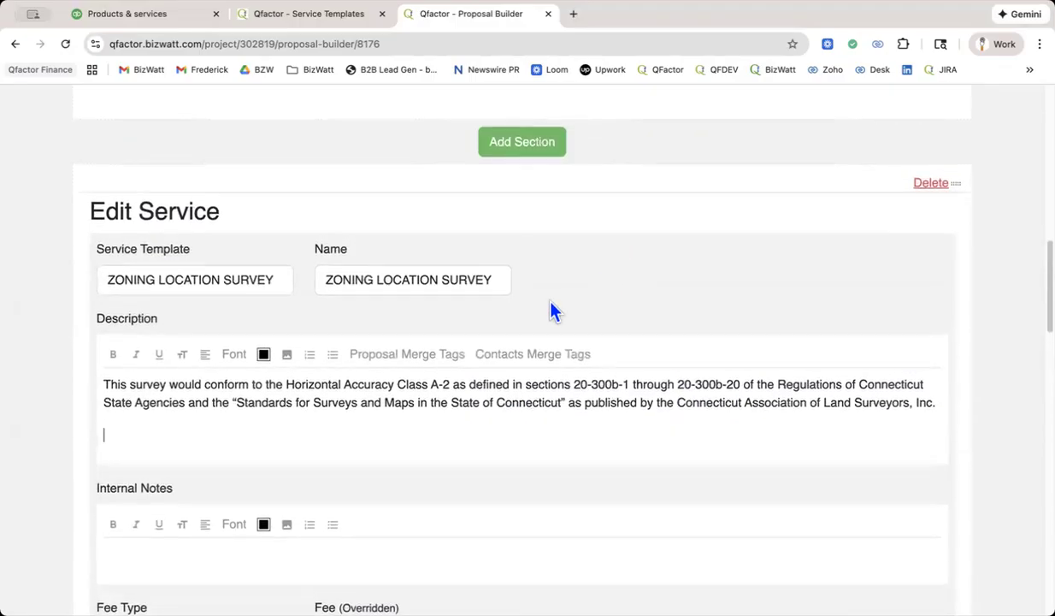
pyautogui.click(420, 355)
pyautogui.click(391, 425)
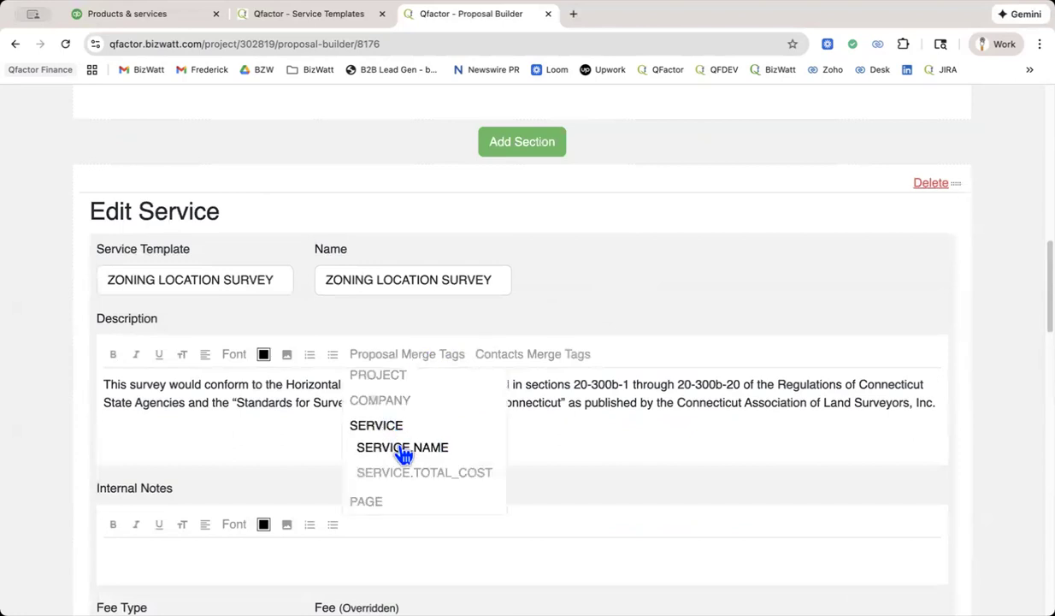
pyautogui.click(402, 447)
# Complete the merge-tag line with "at a cost of" and the SERVICE.TOTAL_COST tag, and make the whole line bold.
pyautogui.scroll(-1, 402, 447)
pyautogui.write('at ac')
pyautogui.press('BackSpace')
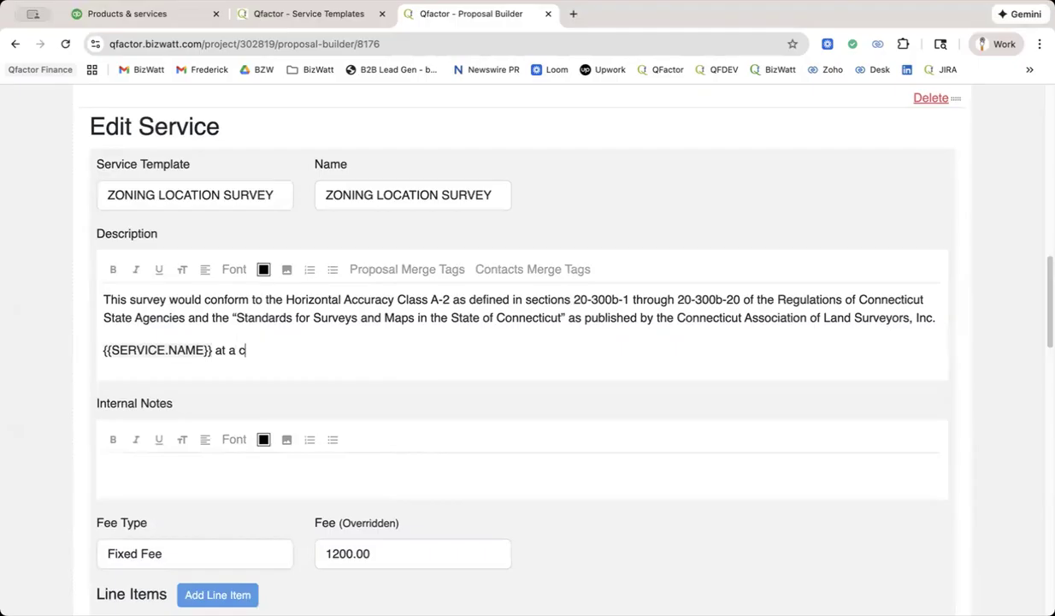
pyautogui.write('cost of')
pyautogui.click(410, 272)
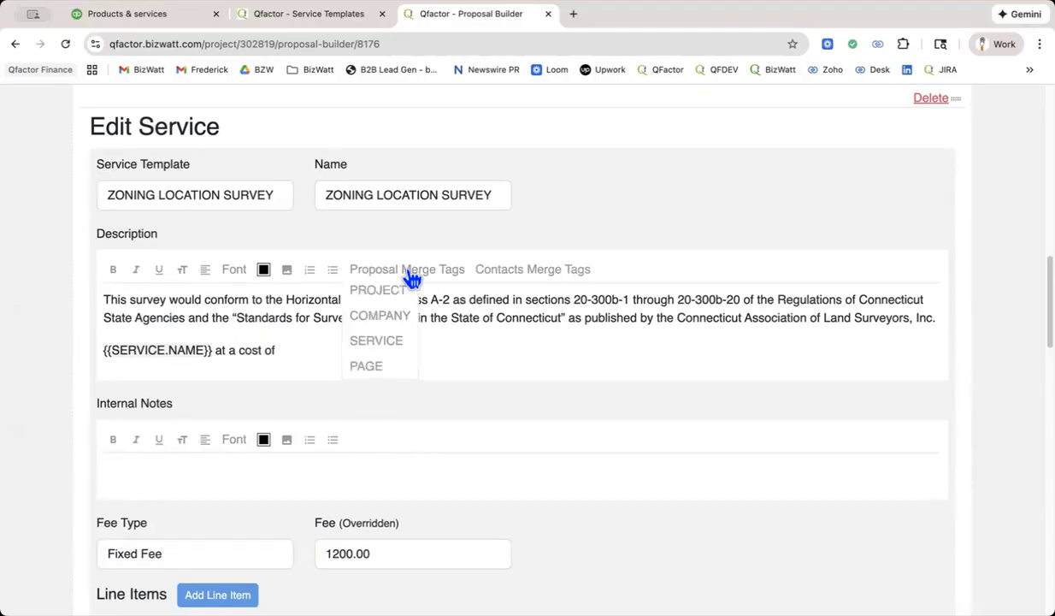
pyautogui.click(395, 342)
pyautogui.click(425, 387)
pyautogui.moveTo(433, 351); pyautogui.dragTo(71, 358)
pyautogui.press('super+c')
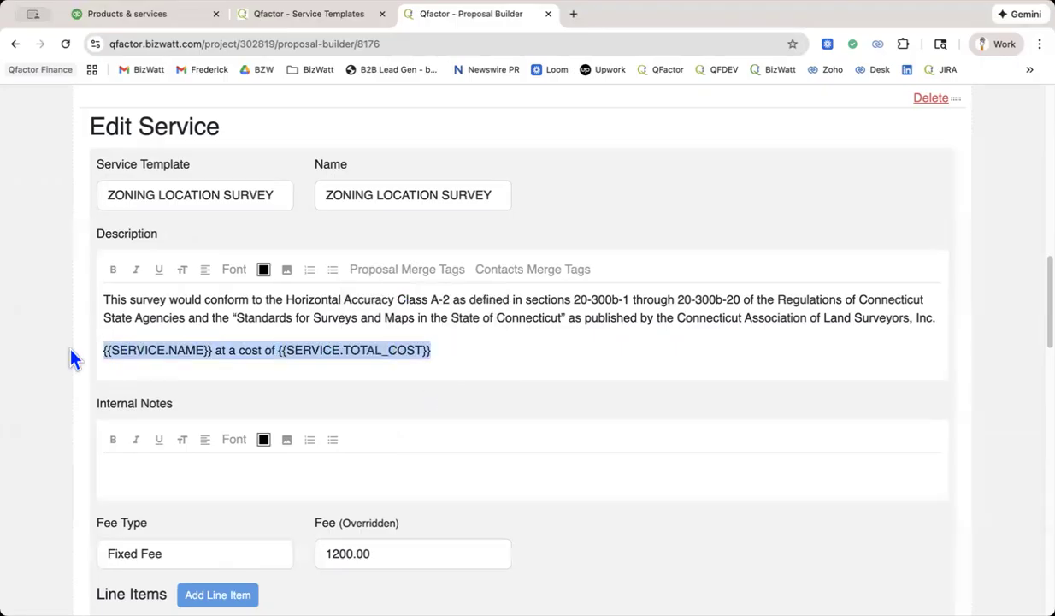
pyautogui.press('super+b')
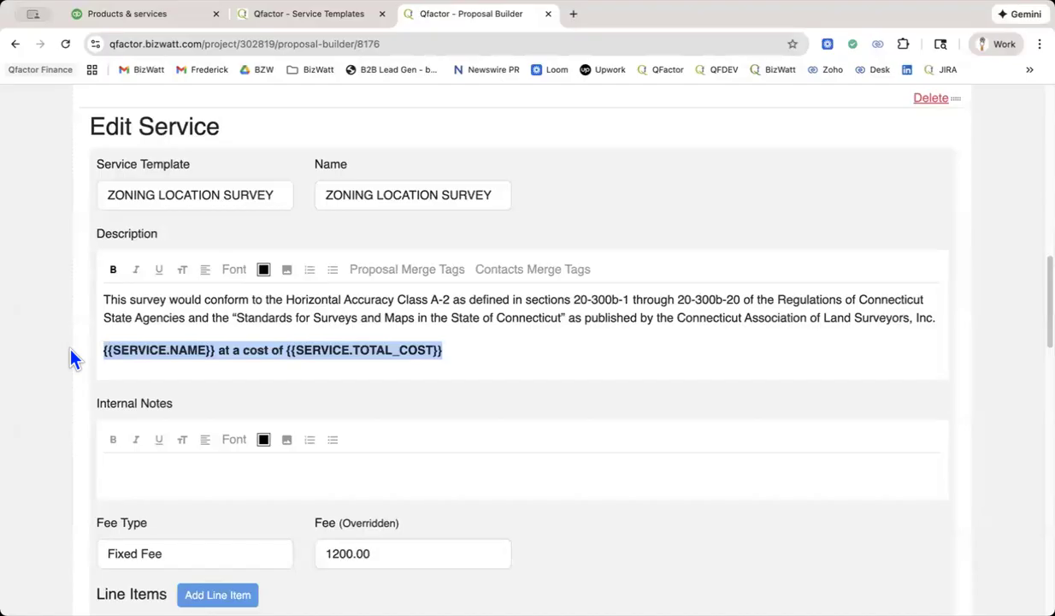
# In the service templates, cancel editing the As-Built Survey template and open the ZONING LOCATION SURVEY template for editing.
pyautogui.click(332, 15)
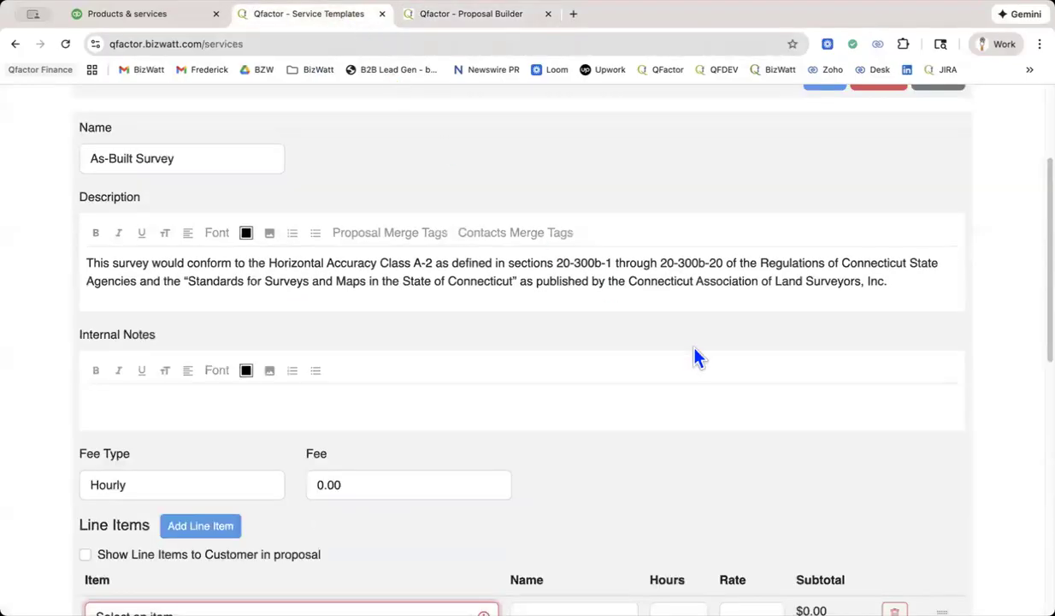
pyautogui.scroll(4, 697, 358)
pyautogui.scroll(-10, 776, 320)
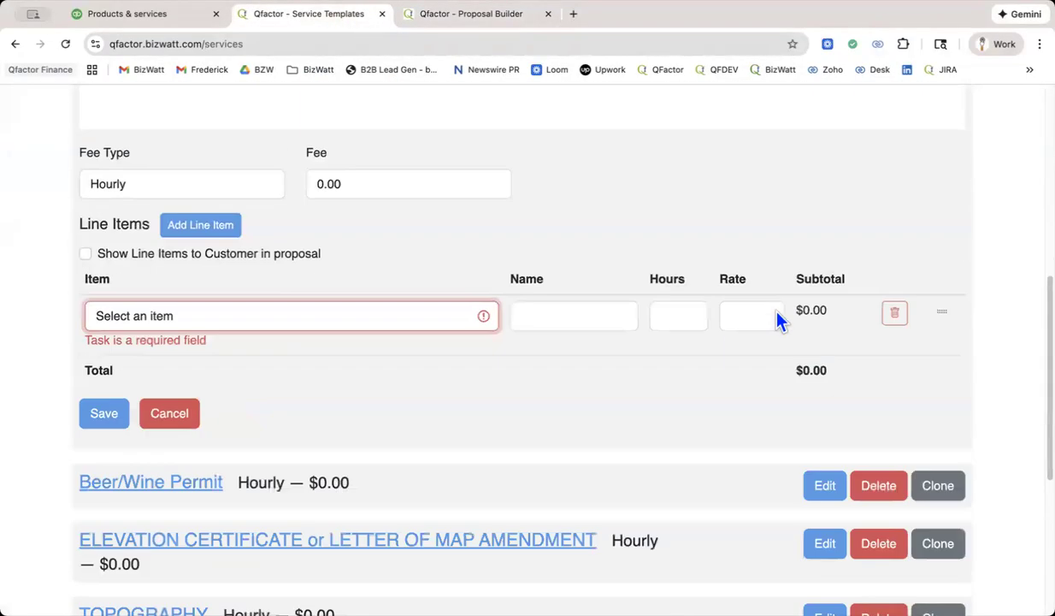
pyautogui.click(188, 195)
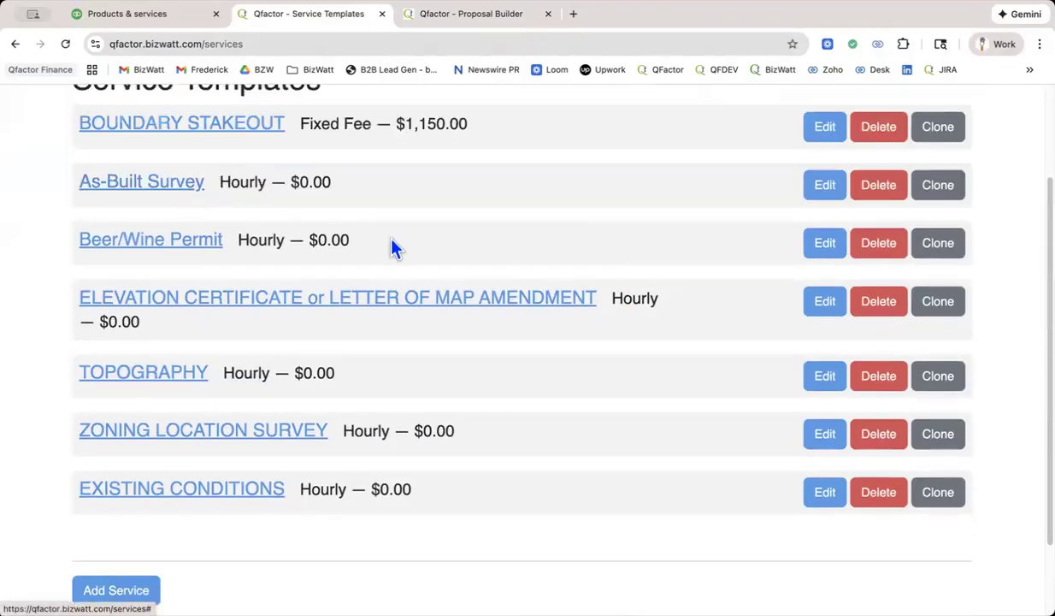
pyautogui.click(268, 441)
pyautogui.scroll(-3, 448, 436)
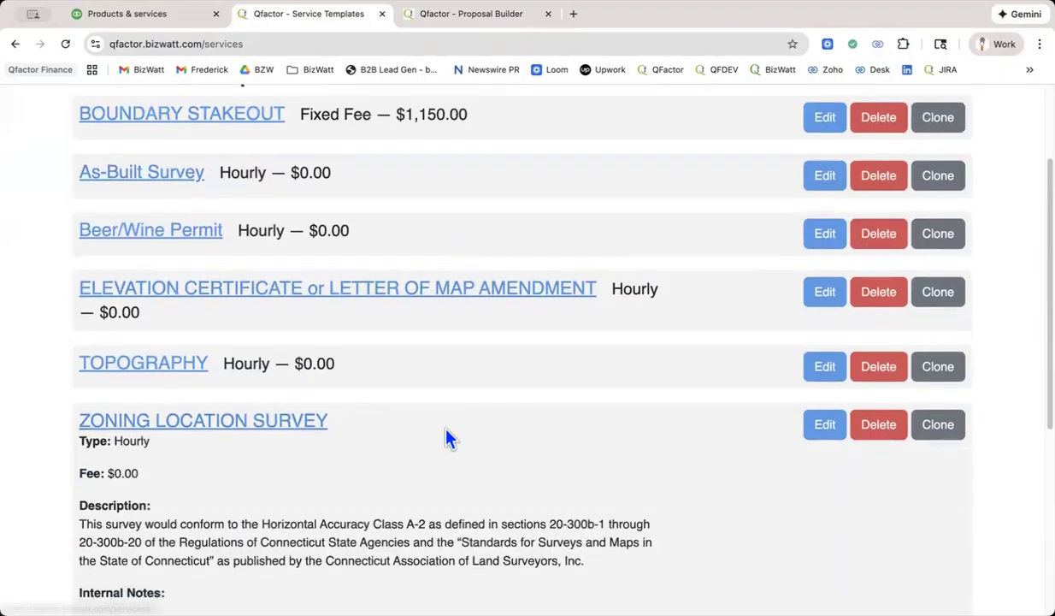
pyautogui.click(823, 236)
pyautogui.scroll(-4, 657, 337)
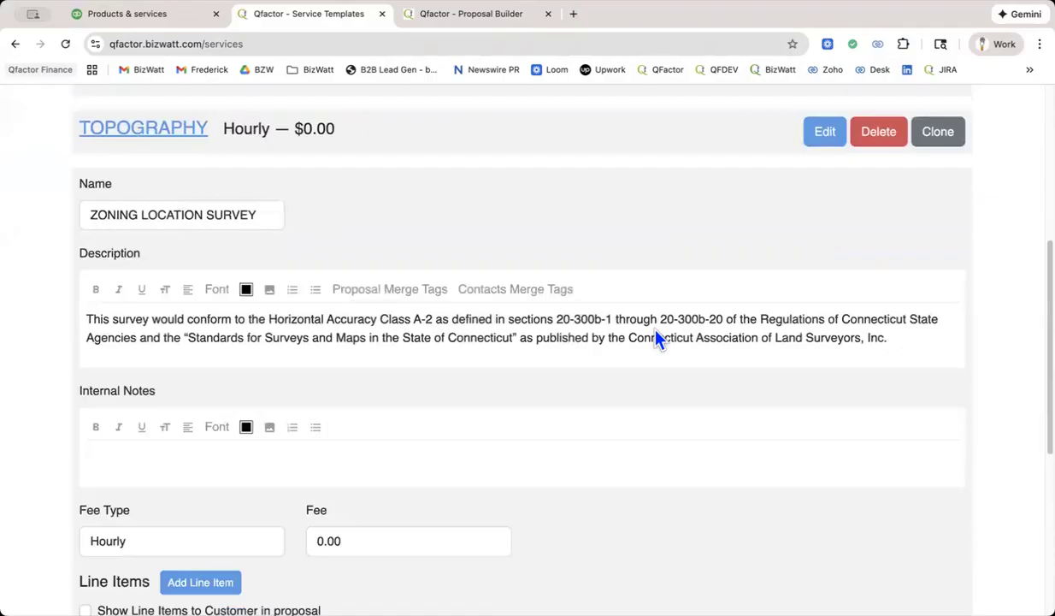
# Paste the copied bold line with the SERVICE.NAME and SERVICE.TOTAL_COST tags below the template's description, removing the extra blank line.
pyautogui.scroll(2, 657, 336)
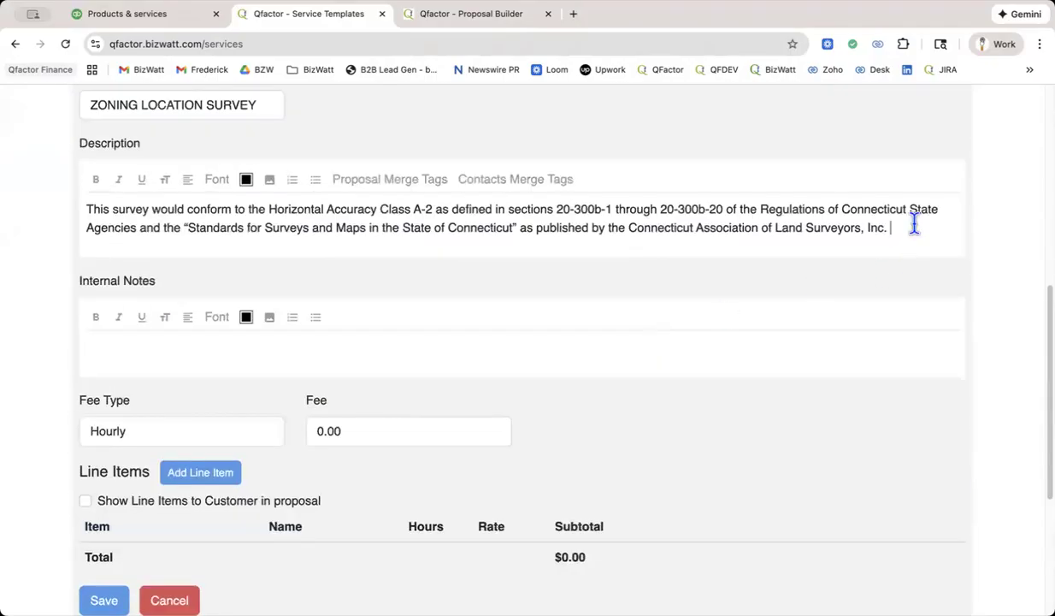
pyautogui.press('Return')
pyautogui.press('Return')
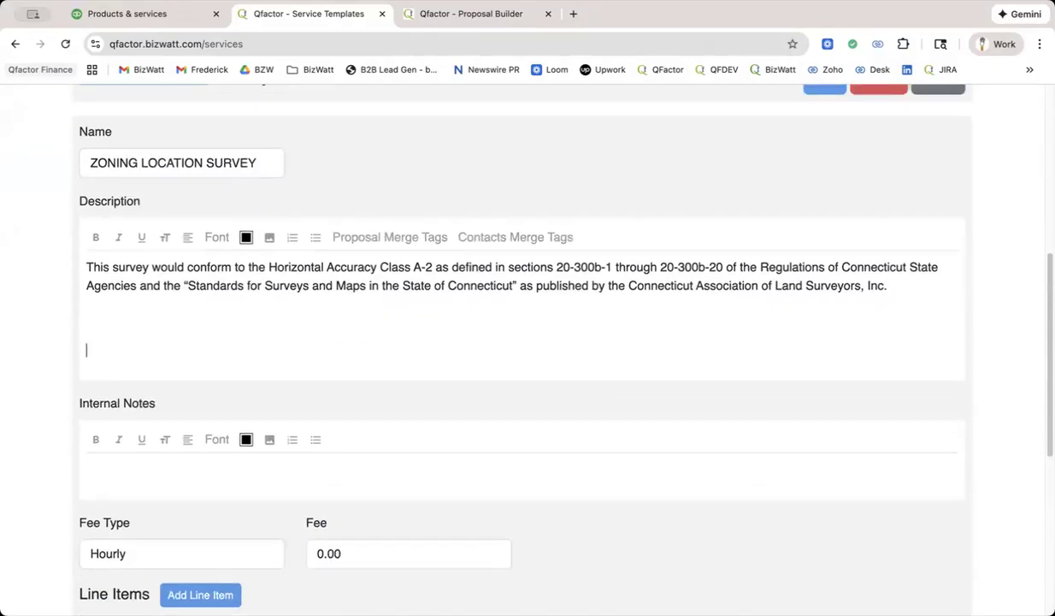
pyautogui.press('super+v')
pyautogui.click(86, 317)
pyautogui.press('BackSpace')
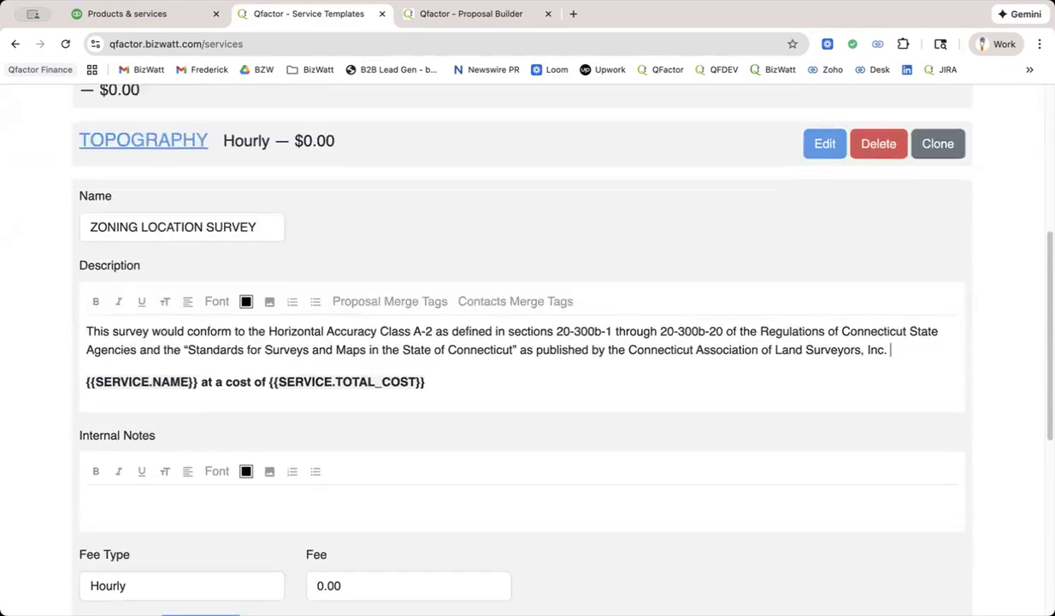
# Set the ZONING LOCATION SURVEY template's fee type to Fixed Fee.
pyautogui.scroll(-4, 864, 255)
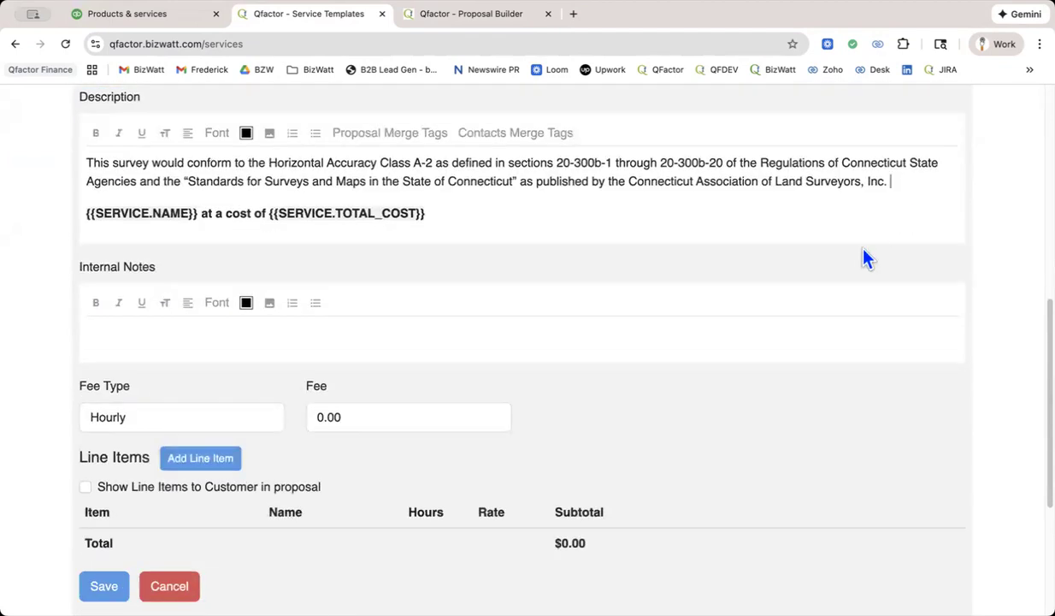
pyautogui.scroll(-3, 749, 278)
pyautogui.click(181, 291)
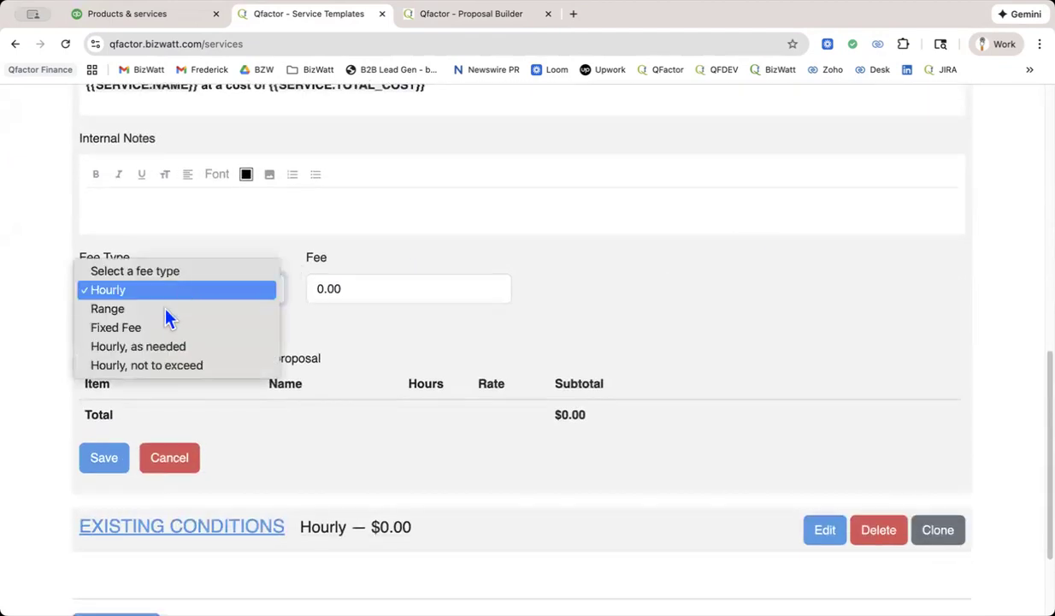
pyautogui.click(158, 326)
# Add a Field Work:2-Person Field Survey line item named "2-person" with a quantity of 2.
pyautogui.click(200, 330)
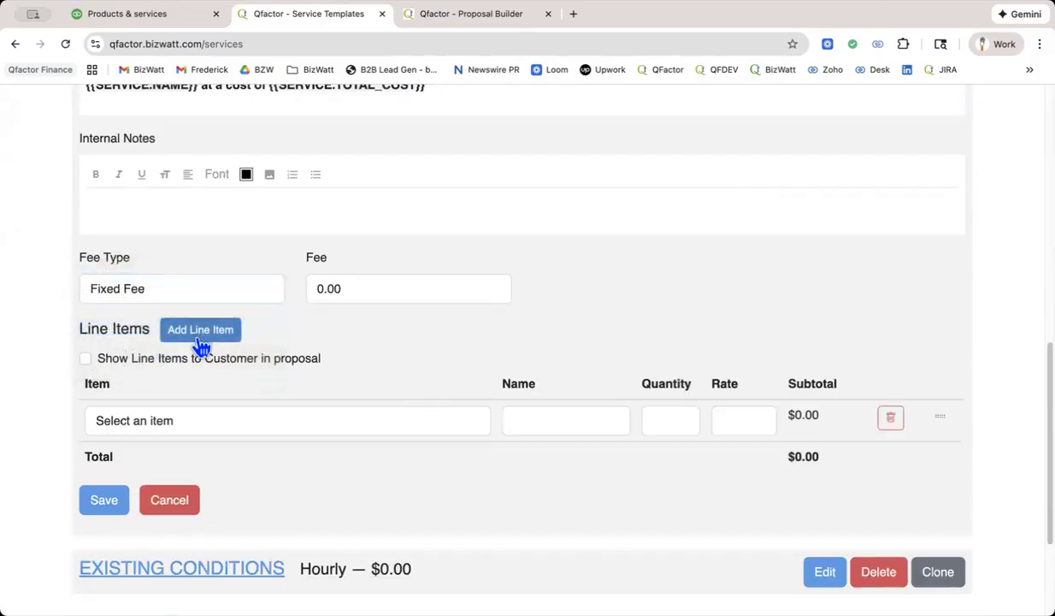
pyautogui.click(174, 421)
pyautogui.scroll(-3, 187, 516)
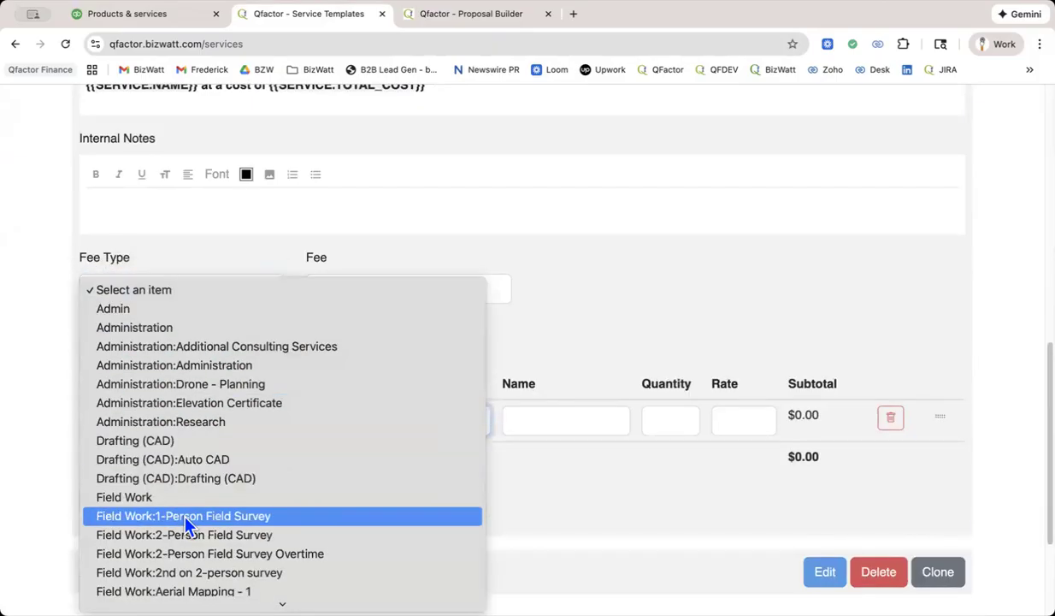
pyautogui.click(184, 529)
pyautogui.click(523, 417)
pyautogui.write('2-person')
pyautogui.press('Tab')
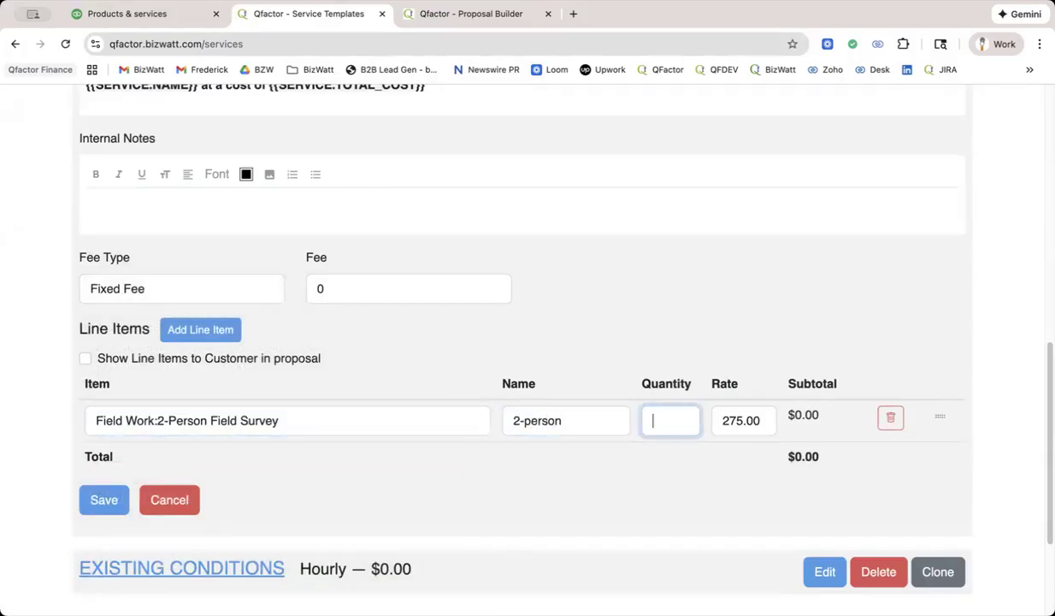
pyautogui.write('2')
# Add a Drafting (CAD):Drafting (CAD) line item named "CAD" with a quantity of 2.
pyautogui.click(197, 334)
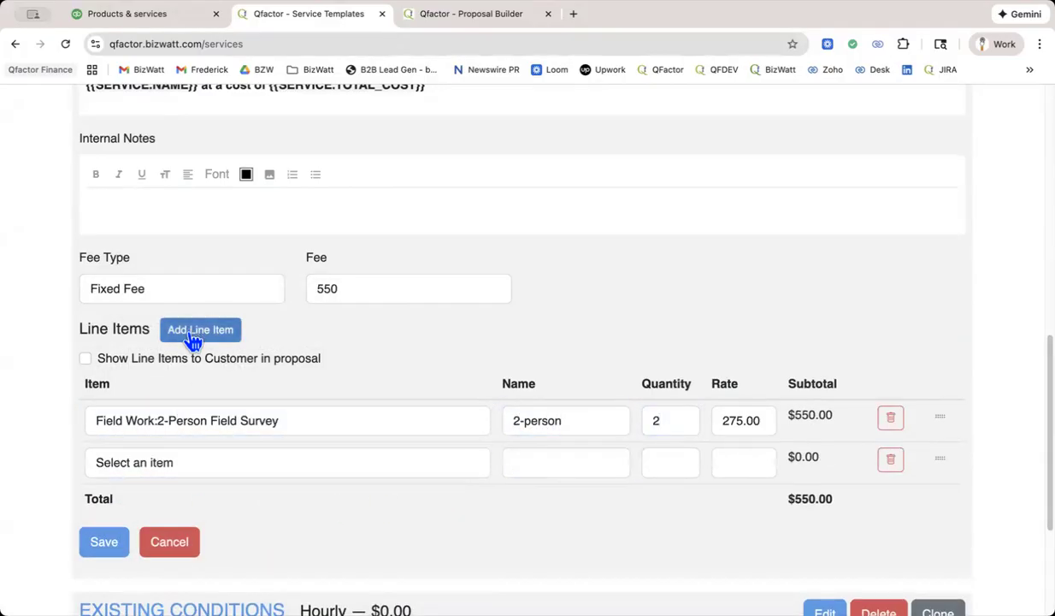
pyautogui.click(205, 464)
pyautogui.scroll(-4, 226, 486)
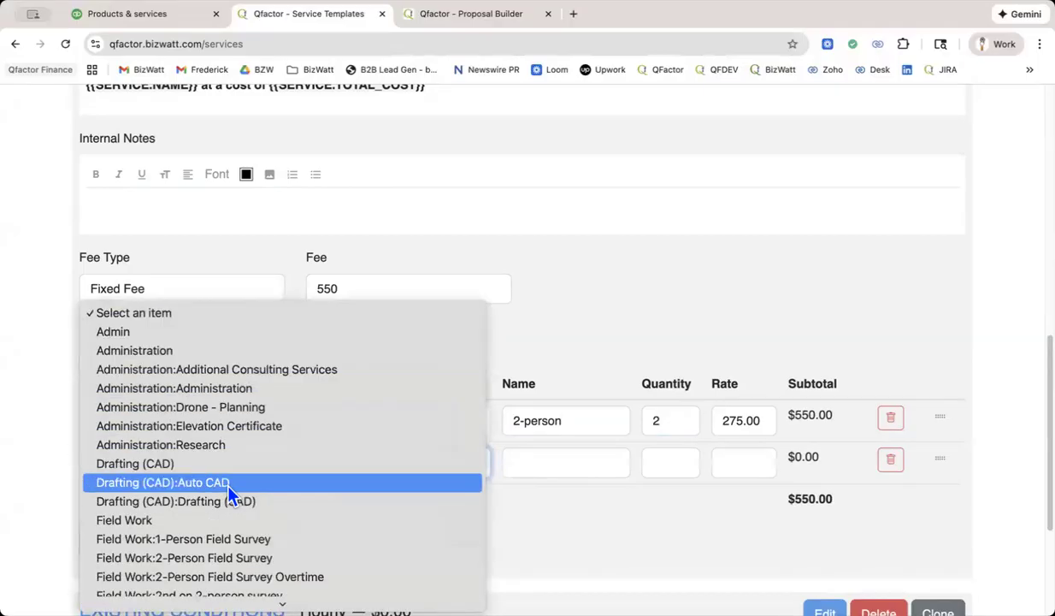
pyautogui.scroll(-1, 220, 546)
pyautogui.click(405, 464)
pyautogui.click(543, 462)
pyautogui.write('CAD')
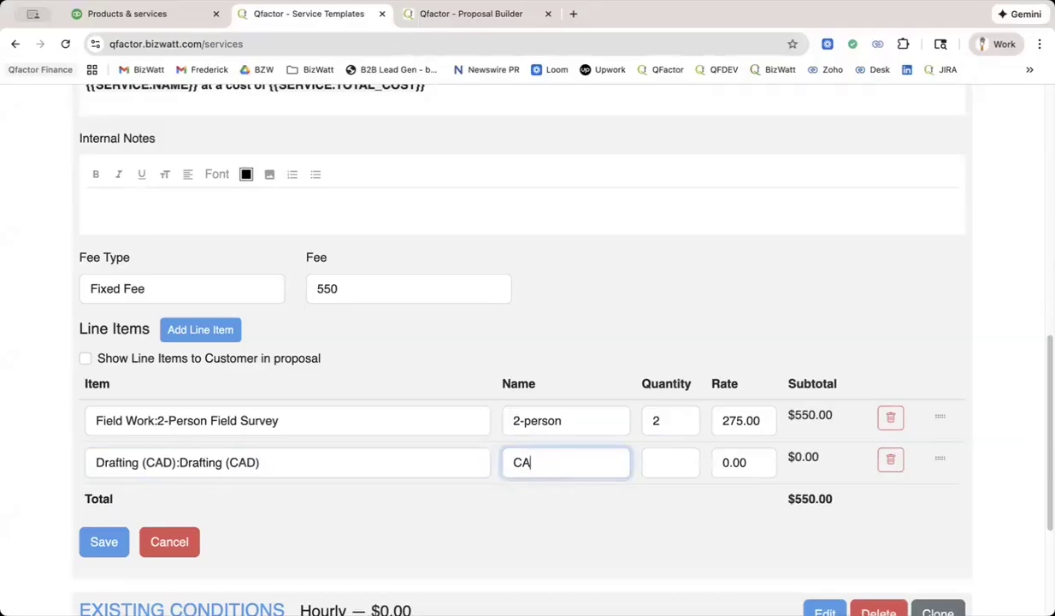
pyautogui.click(682, 463)
pyautogui.write('2')
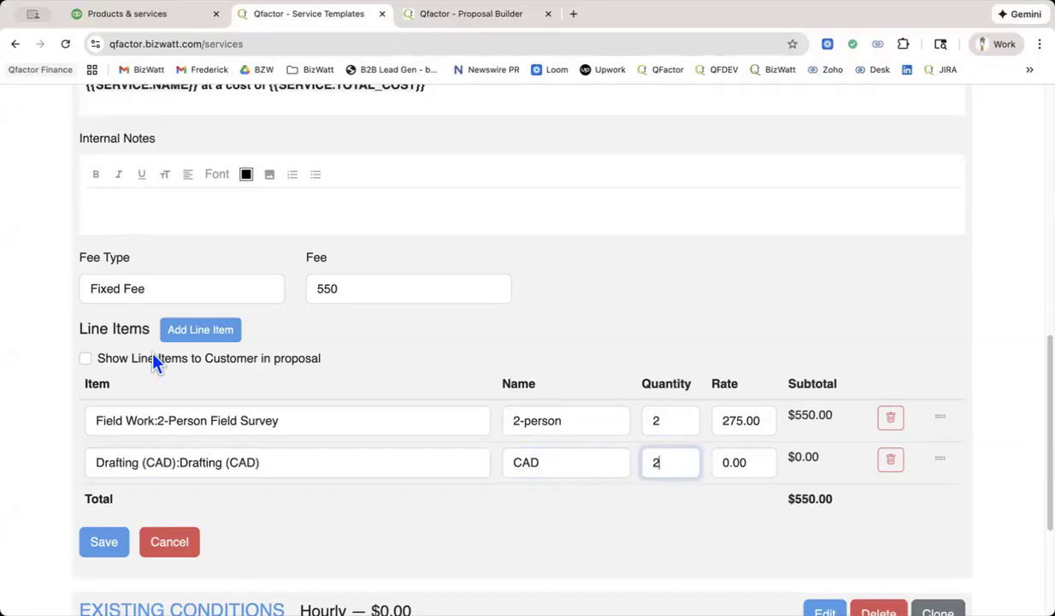
# Add an Administration:Research line item and move it to the first position in the line item list.
pyautogui.click(214, 333)
pyautogui.click(202, 510)
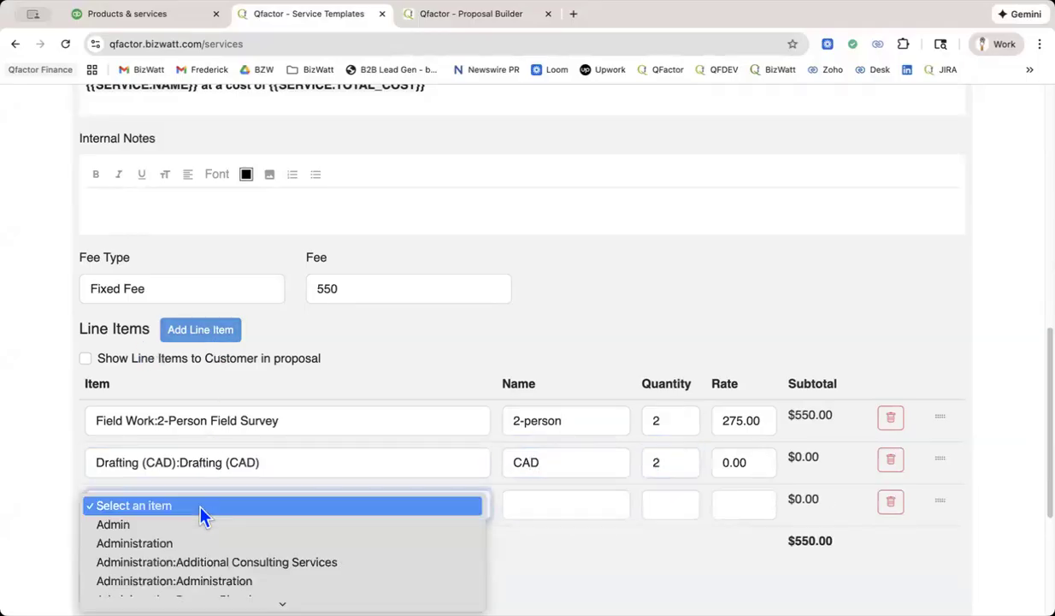
pyautogui.scroll(-2, 192, 548)
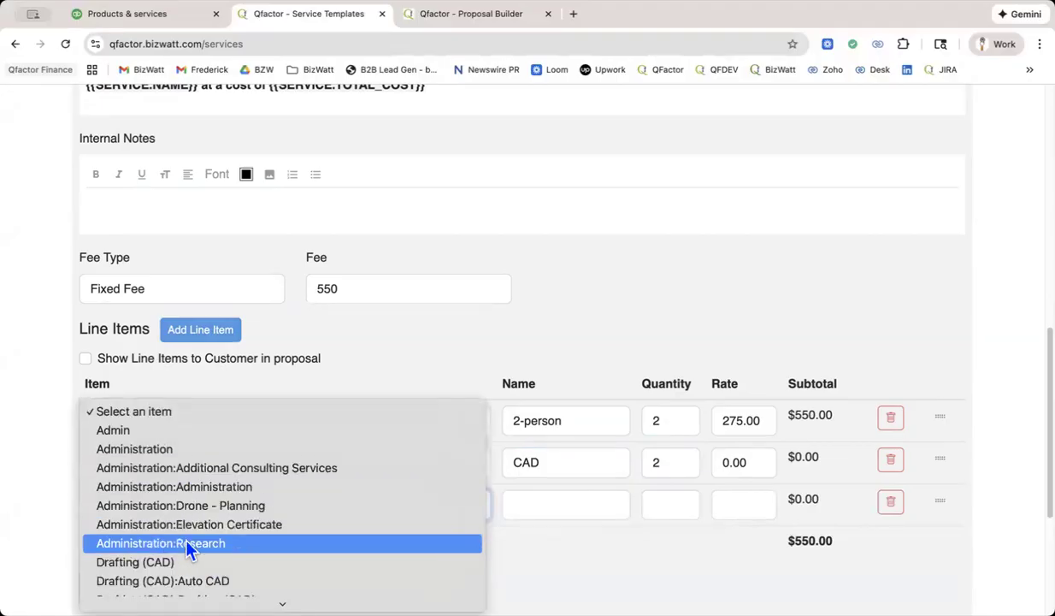
pyautogui.click(183, 545)
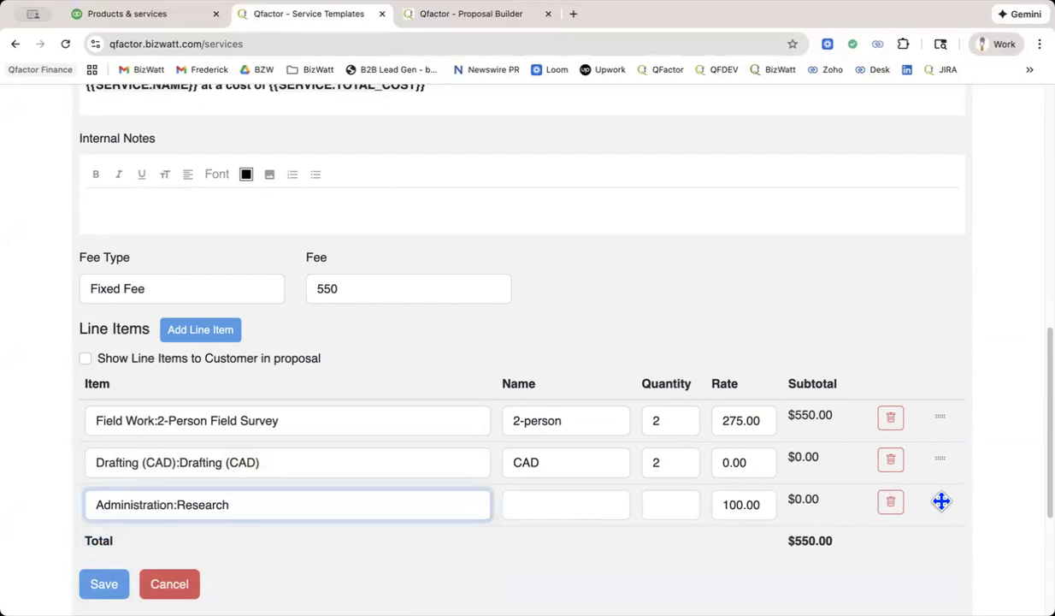
pyautogui.moveTo(942, 501); pyautogui.dragTo(952, 425)
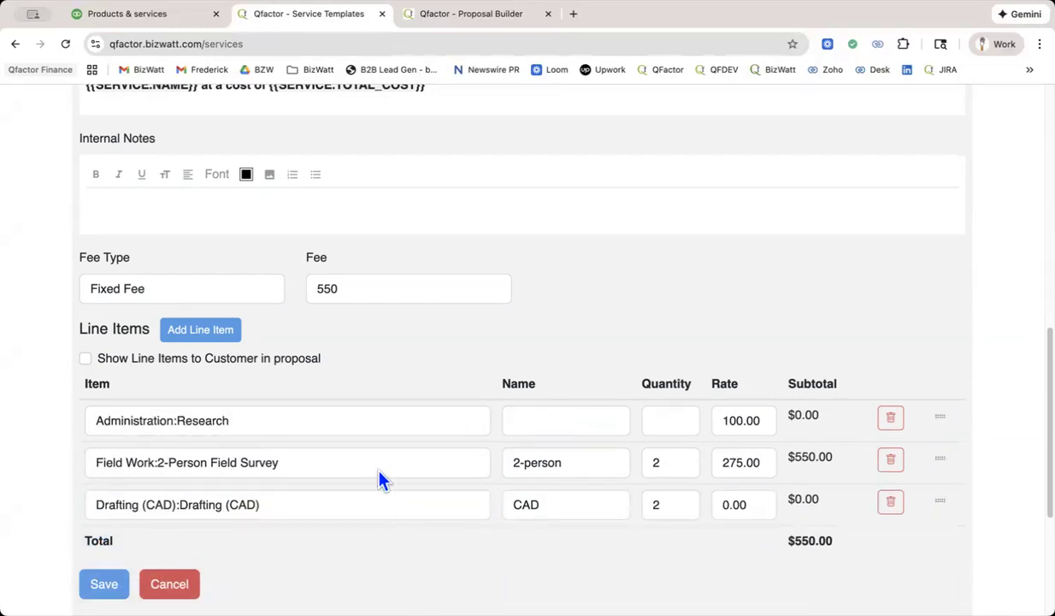
# Name the Administration:Research line item "Research", set its quantity to 2, and save the template.
pyautogui.click(544, 421)
pyautogui.write('Research')
pyautogui.press('Tab')
pyautogui.write('2')
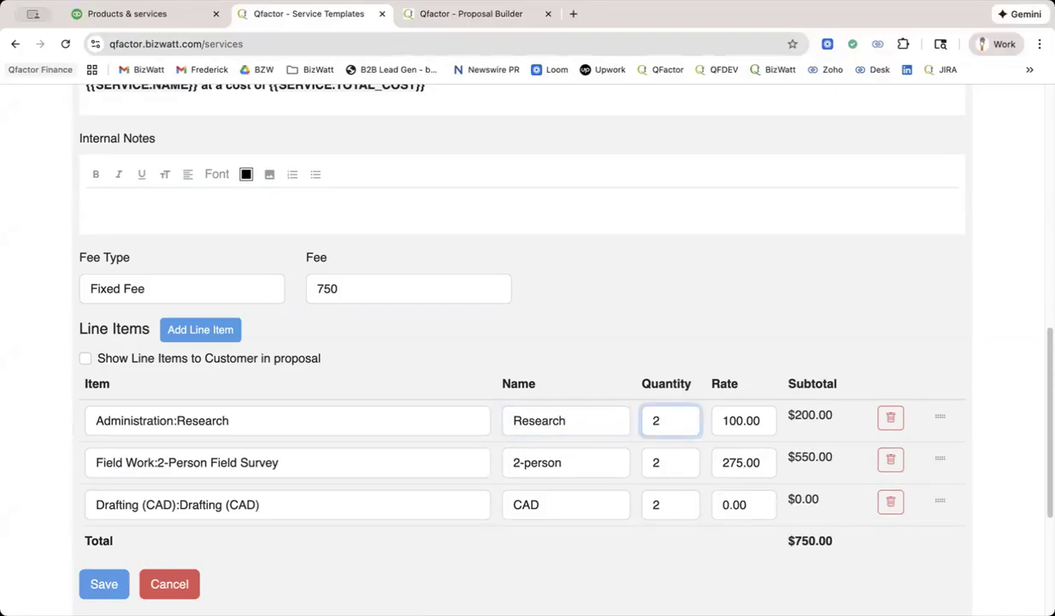
pyautogui.scroll(-2, 528, 342)
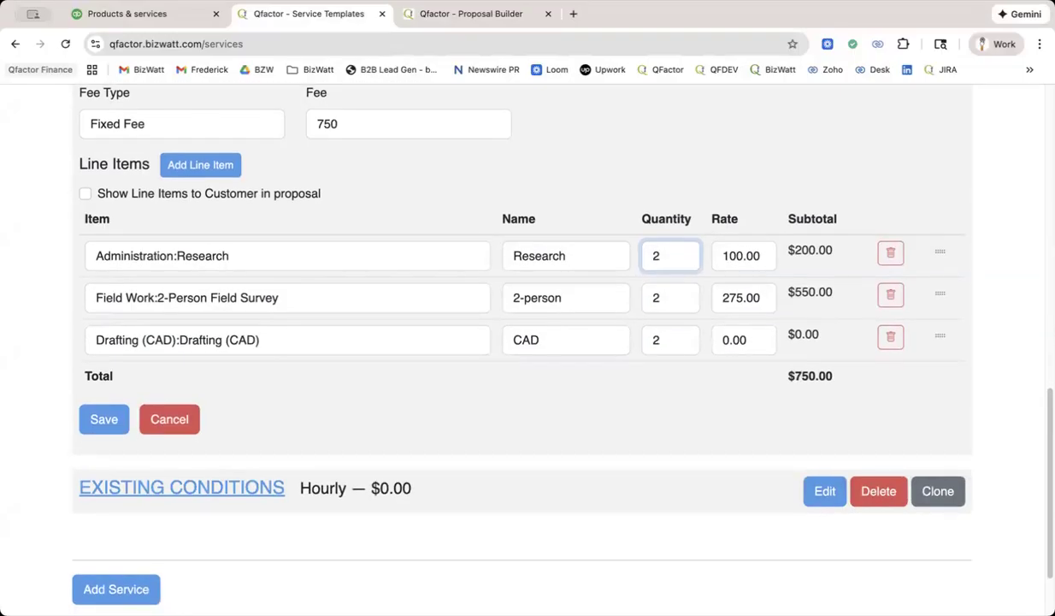
pyautogui.click(113, 427)
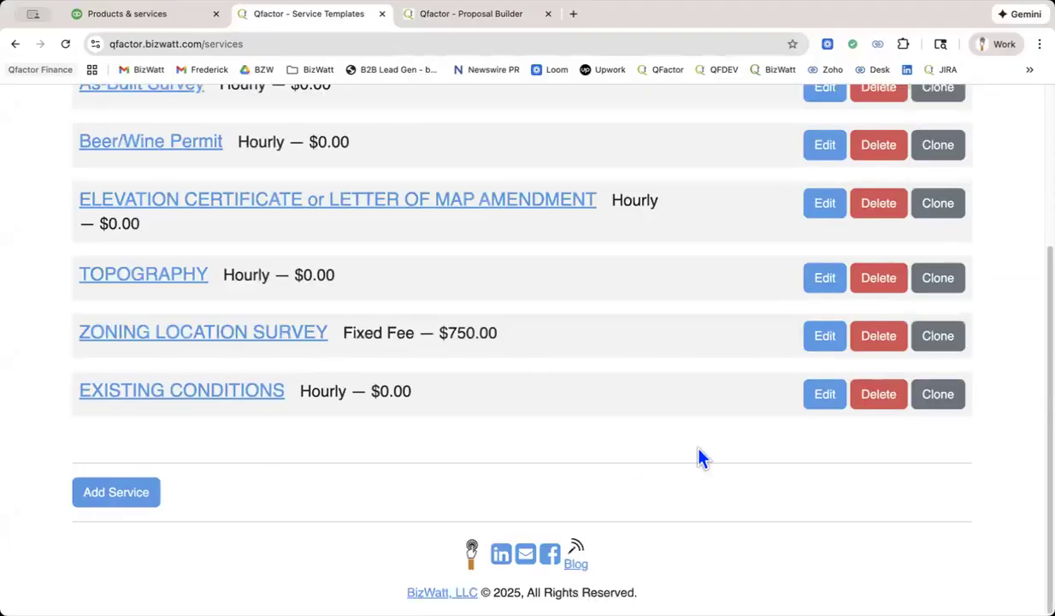
# Return to the proposal and set the Administration:Research quantity to 2 in its ZONING LOCATION SURVEY service.
pyautogui.scroll(5, 699, 450)
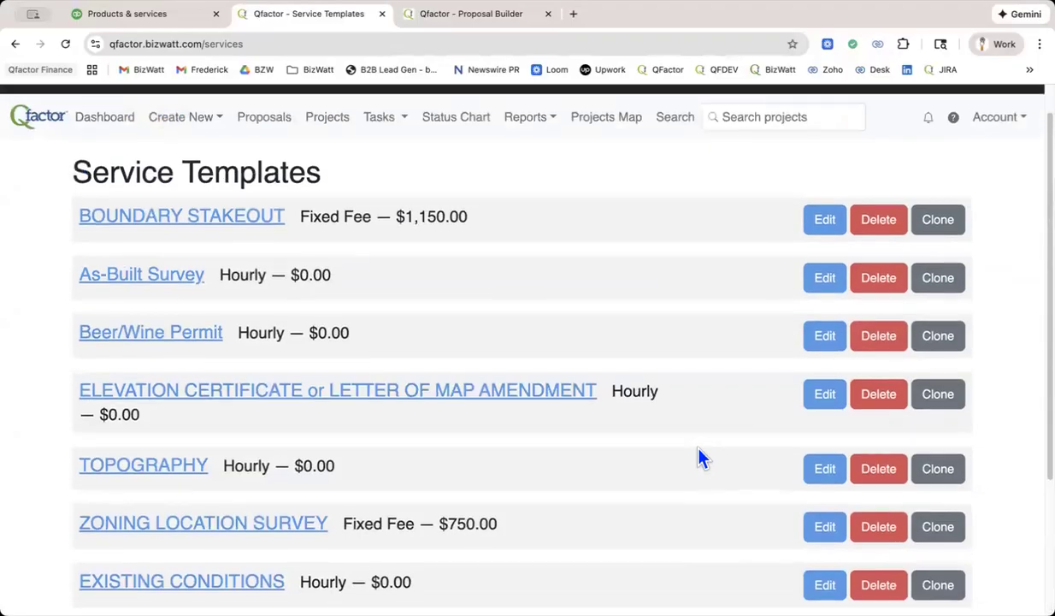
pyautogui.scroll(1, 699, 458)
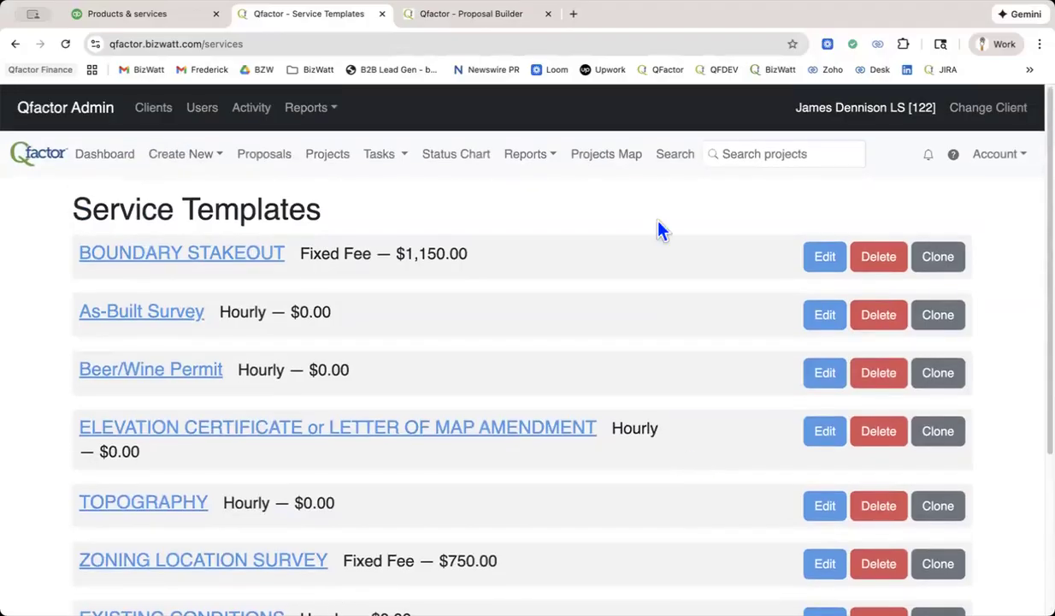
pyautogui.click(495, 13)
pyautogui.scroll(-5, 796, 308)
pyautogui.scroll(-6, 796, 310)
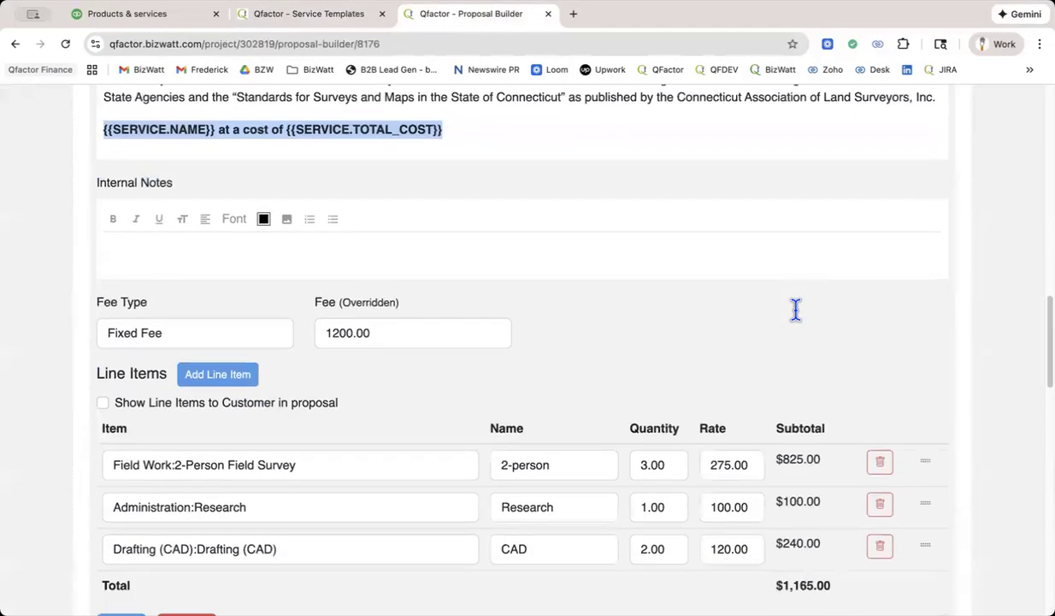
pyautogui.scroll(-2, 796, 309)
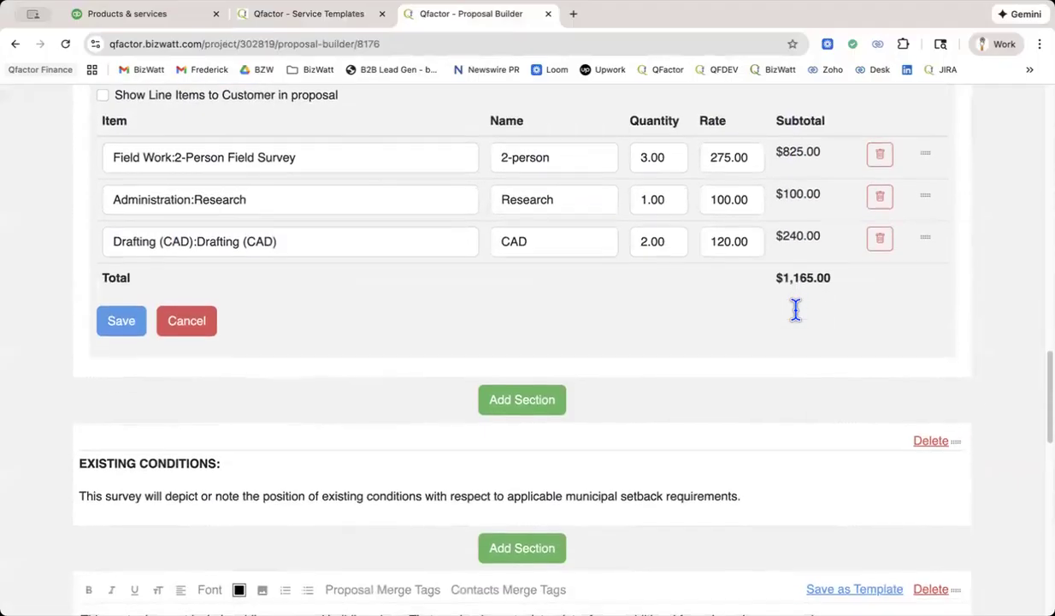
pyautogui.scroll(5, 795, 309)
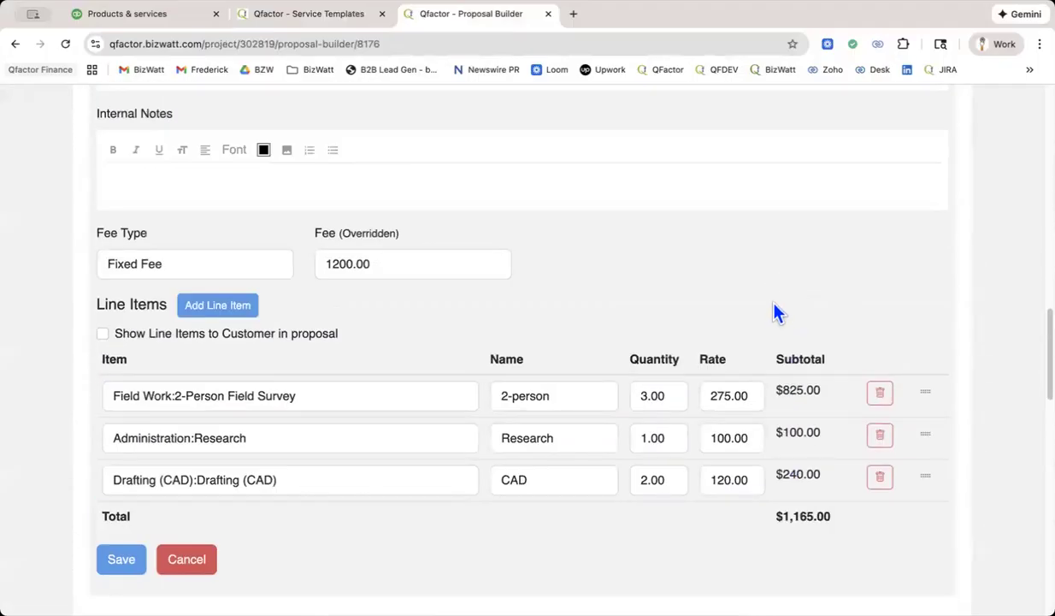
pyautogui.scroll(-1, 775, 309)
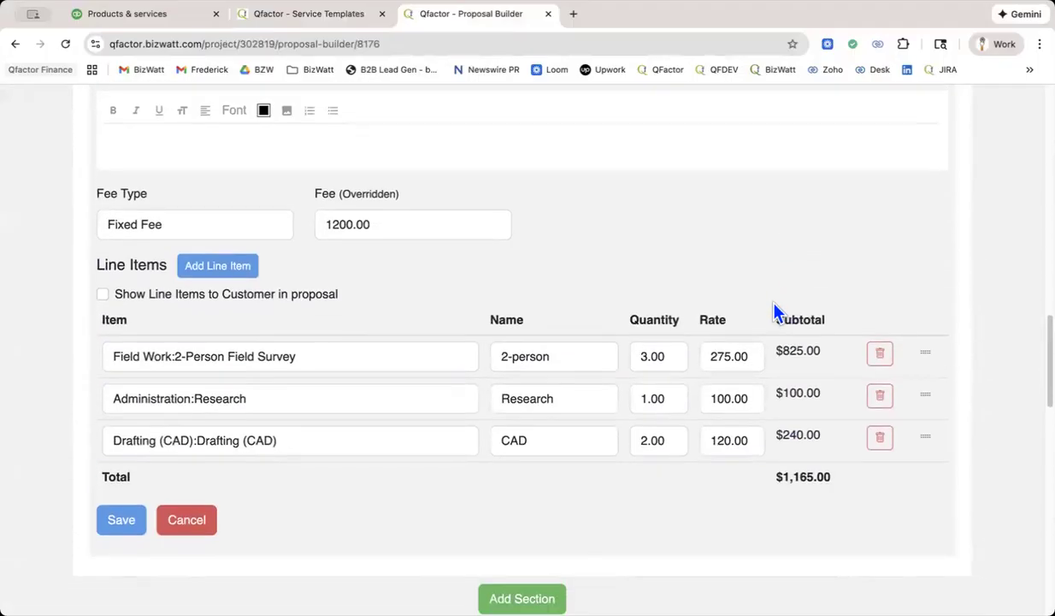
pyautogui.click(667, 441)
pyautogui.moveTo(672, 400); pyautogui.dragTo(631, 396)
pyautogui.write('2')
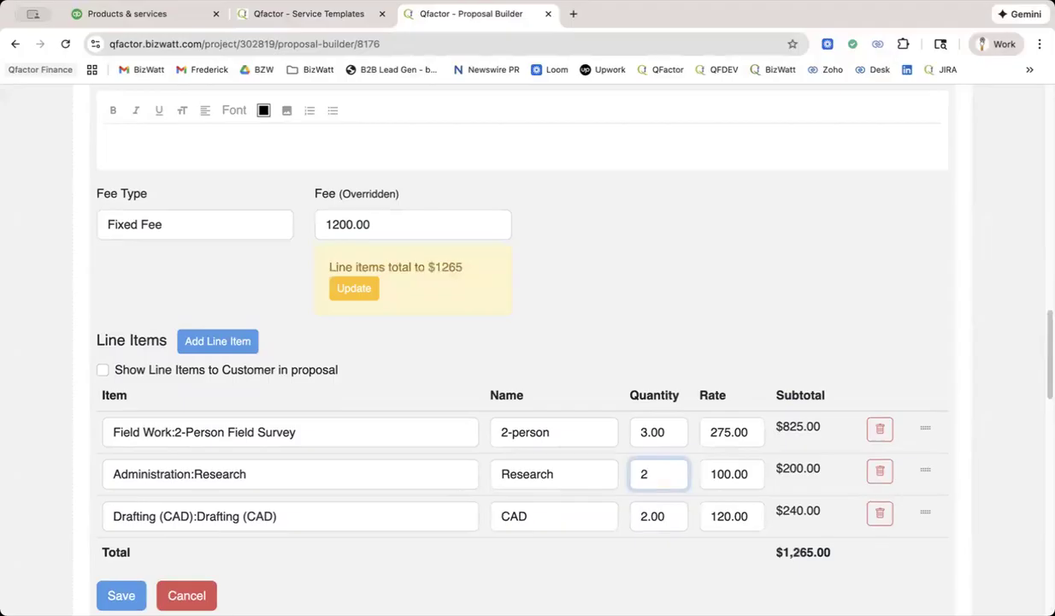
# Update the service's fee to the line item total, override it with 1300, and save the service.
pyautogui.click(354, 291)
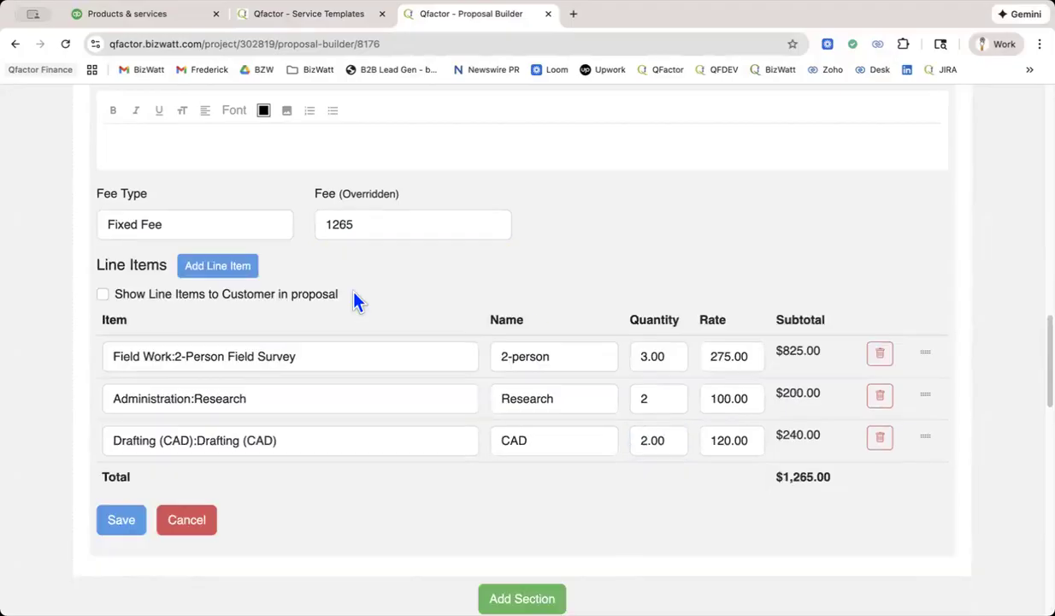
pyautogui.moveTo(331, 226); pyautogui.dragTo(386, 225)
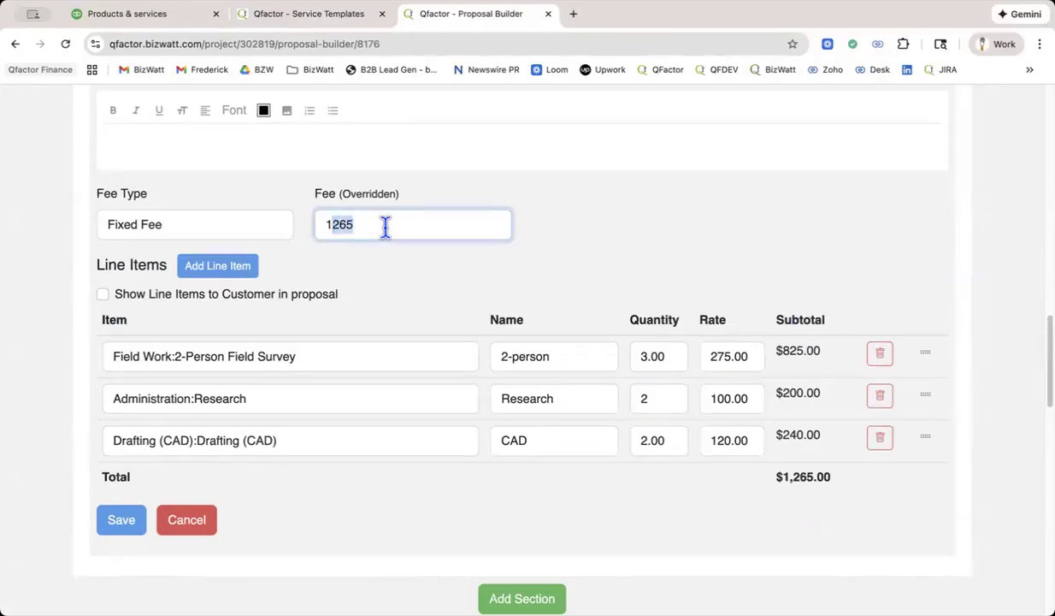
pyautogui.write('300')
pyautogui.click(108, 518)
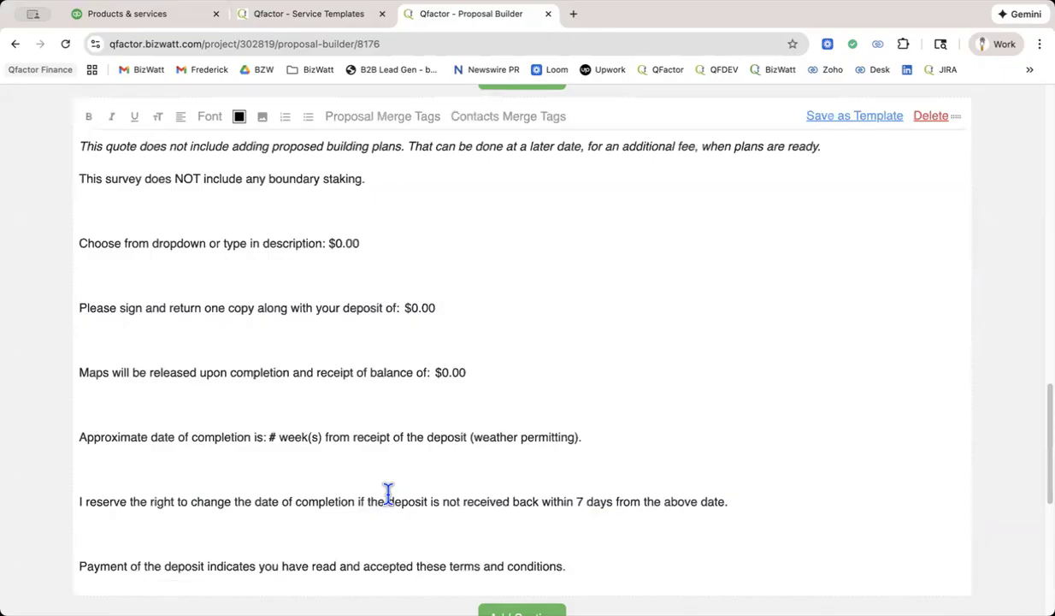
pyautogui.scroll(3, 390, 492)
pyautogui.scroll(3, 388, 493)
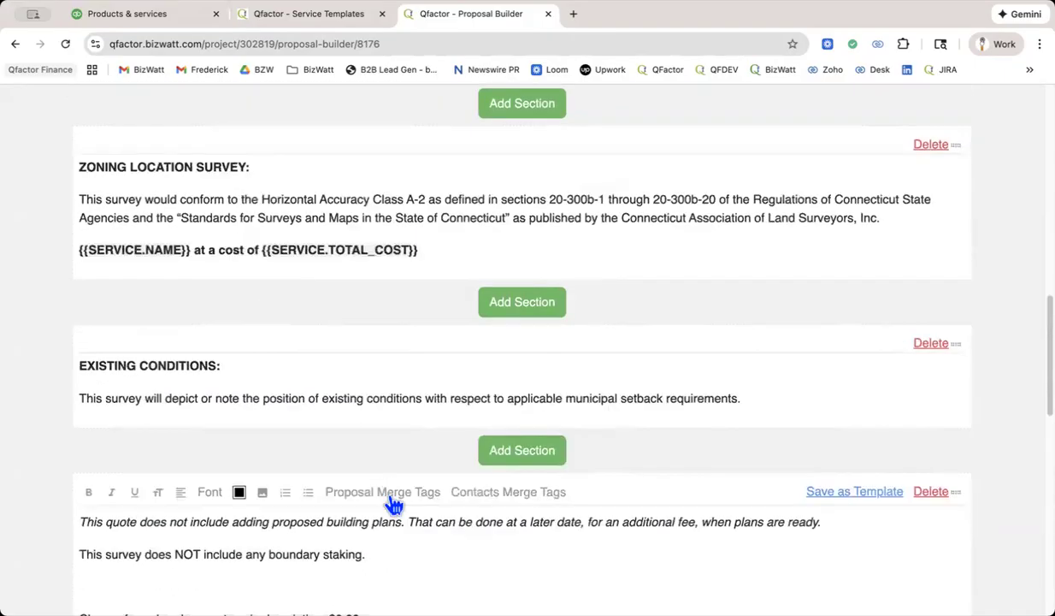
# Delete the proposal section containing the boundary staking exclusion, deposit, balance and completion date terms.
pyautogui.scroll(-3, 394, 505)
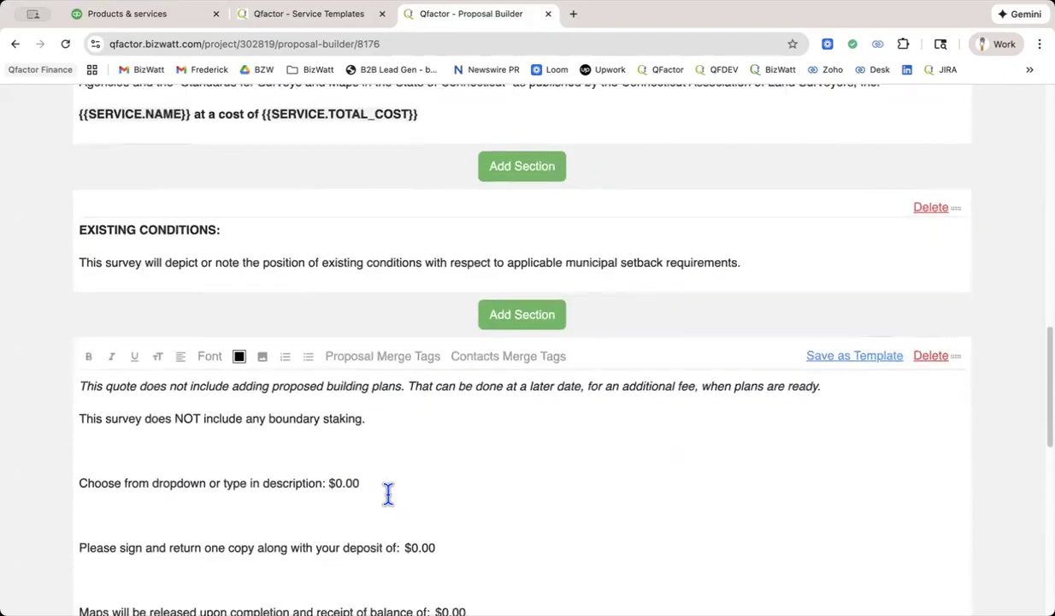
pyautogui.scroll(-1, 388, 494)
pyautogui.scroll(-1, 389, 493)
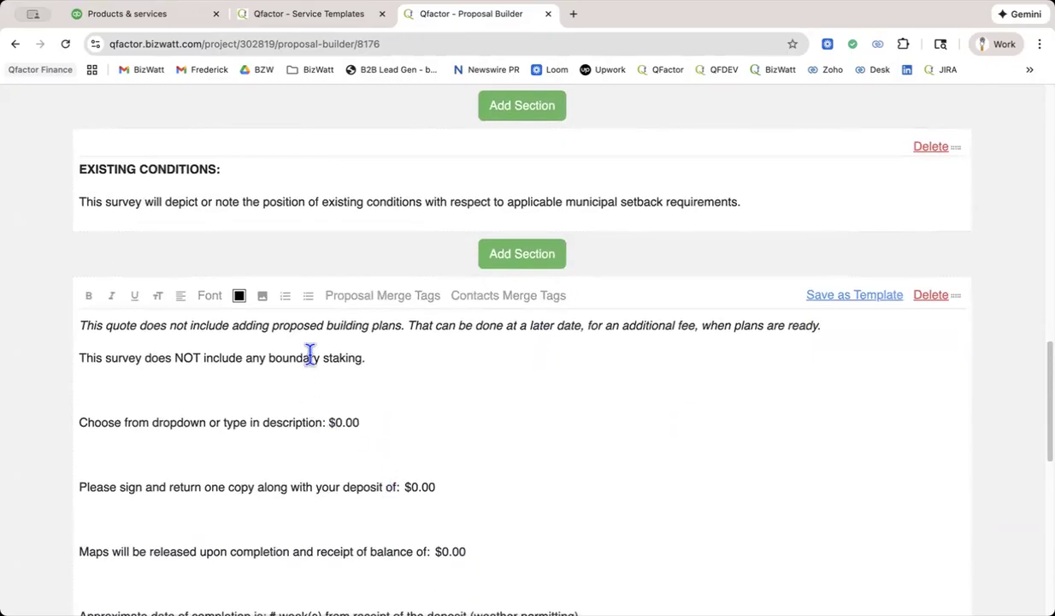
pyautogui.scroll(-3, 376, 364)
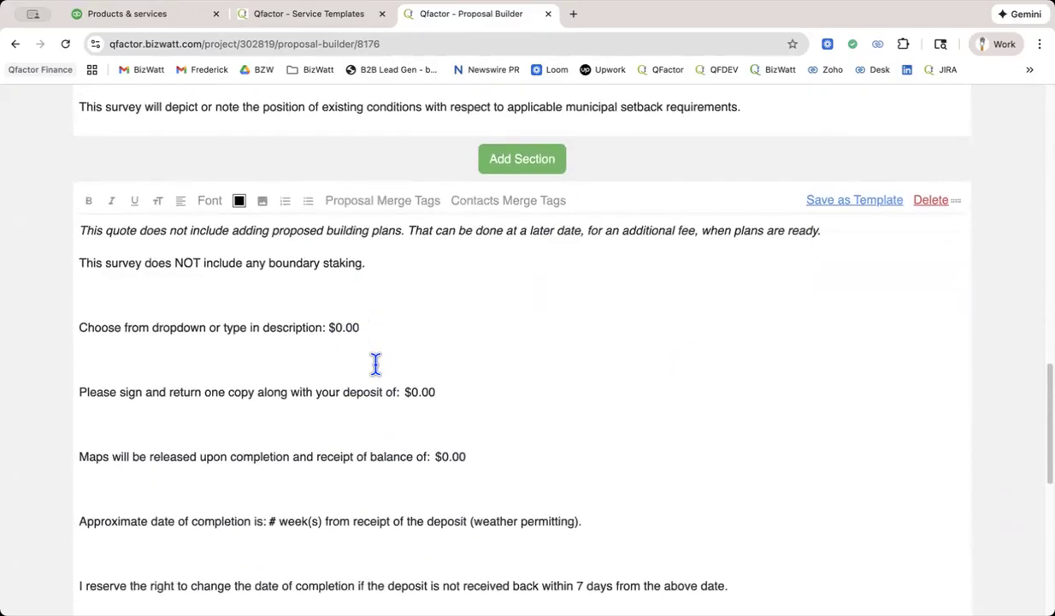
pyautogui.scroll(-1, 376, 363)
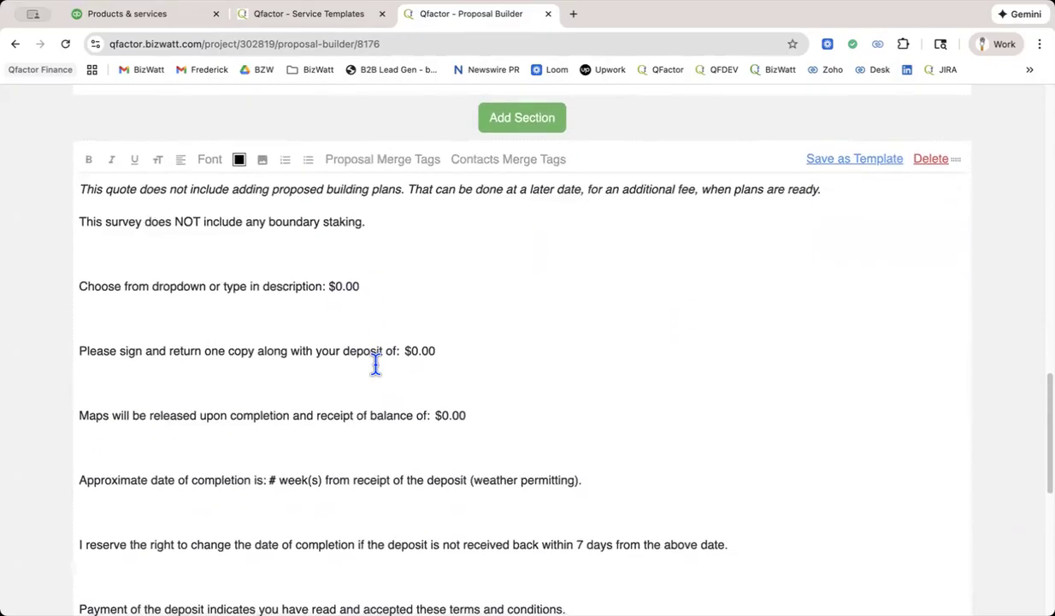
pyautogui.click(932, 153)
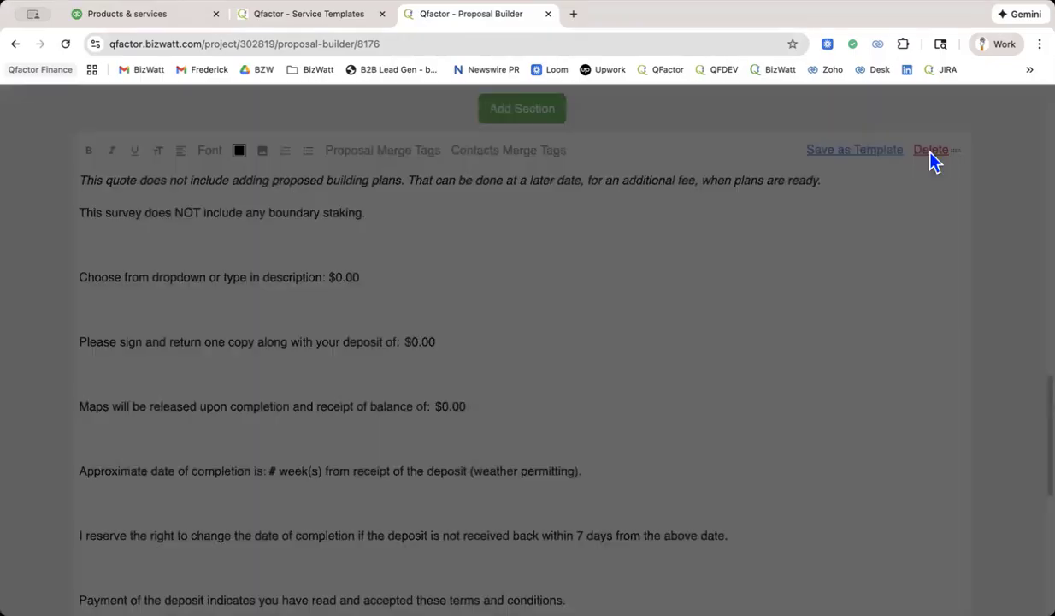
pyautogui.click(647, 137)
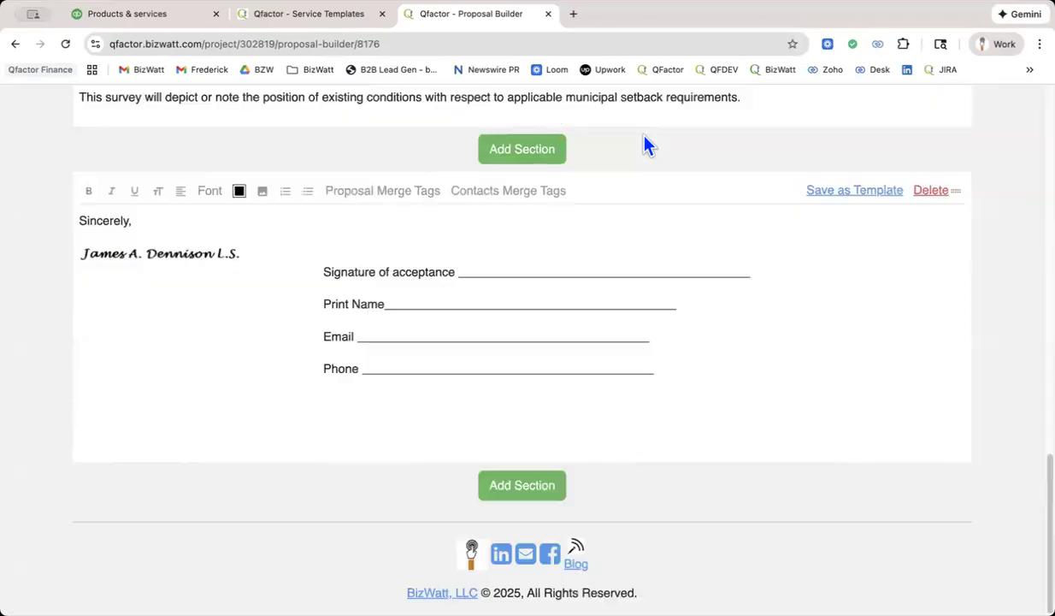
# Generate the proposal's PDF view and check the service cost line and the signature block.
pyautogui.scroll(7, 815, 289)
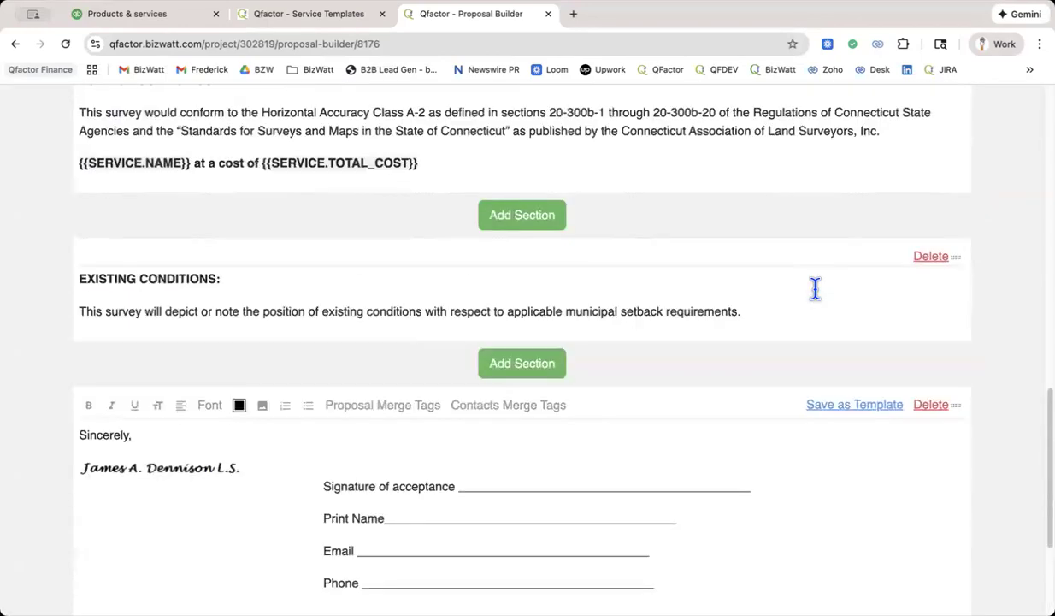
pyautogui.scroll(10, 815, 288)
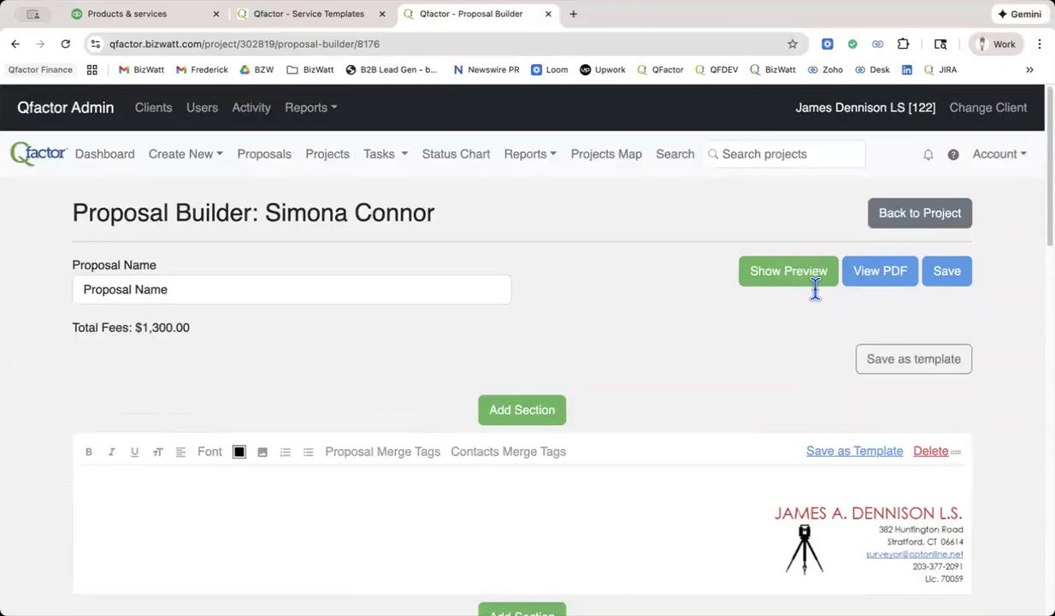
pyautogui.click(876, 274)
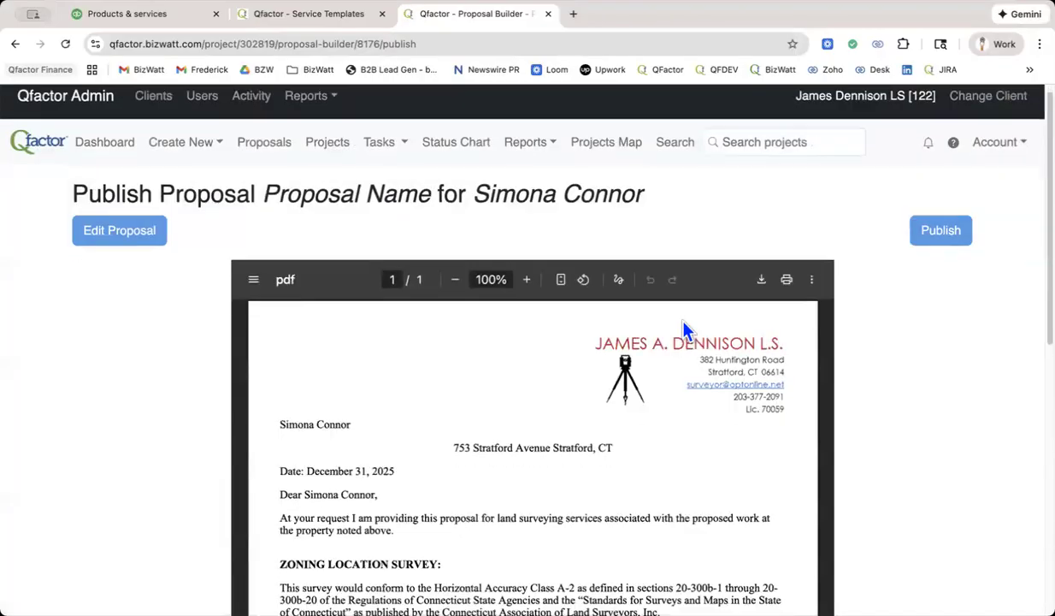
pyautogui.scroll(-4, 684, 332)
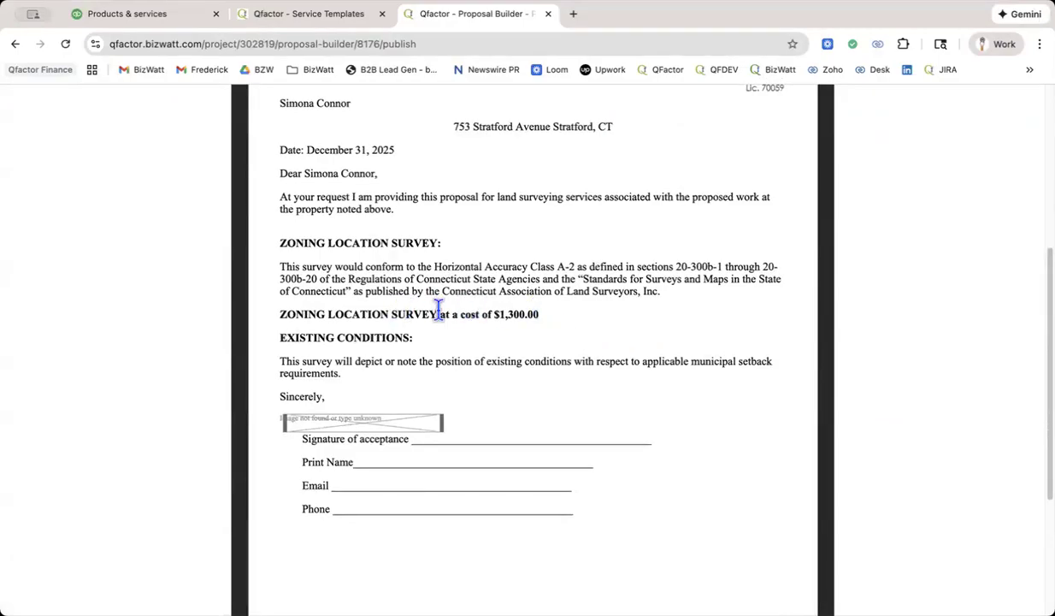
pyautogui.scroll(-3, 528, 310)
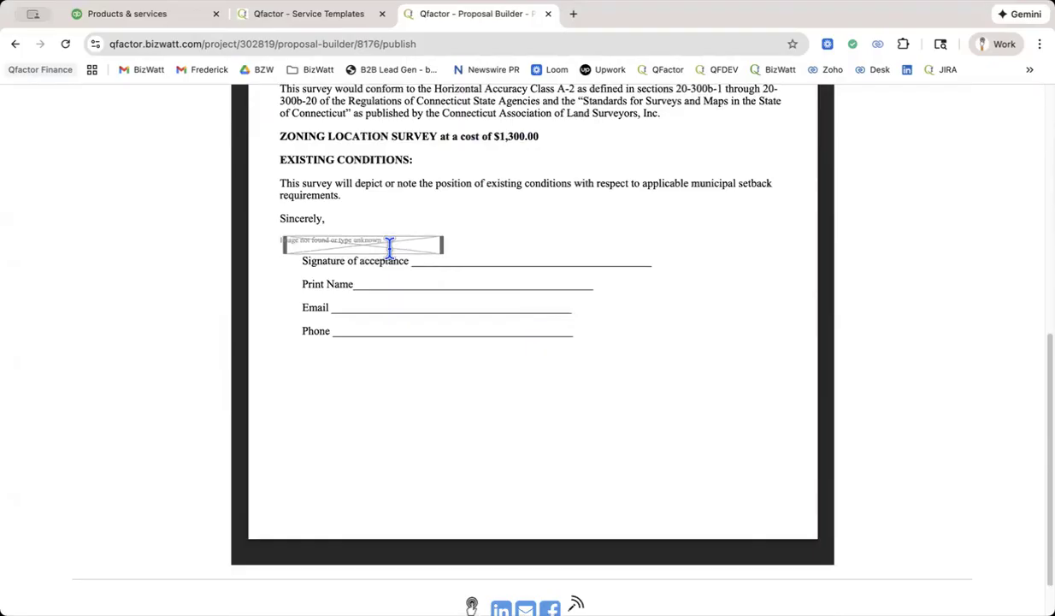
# Return to editing the proposal and examine the signature image in its closing section.
pyautogui.scroll(6, 473, 249)
pyautogui.click(101, 248)
pyautogui.scroll(-6, 469, 328)
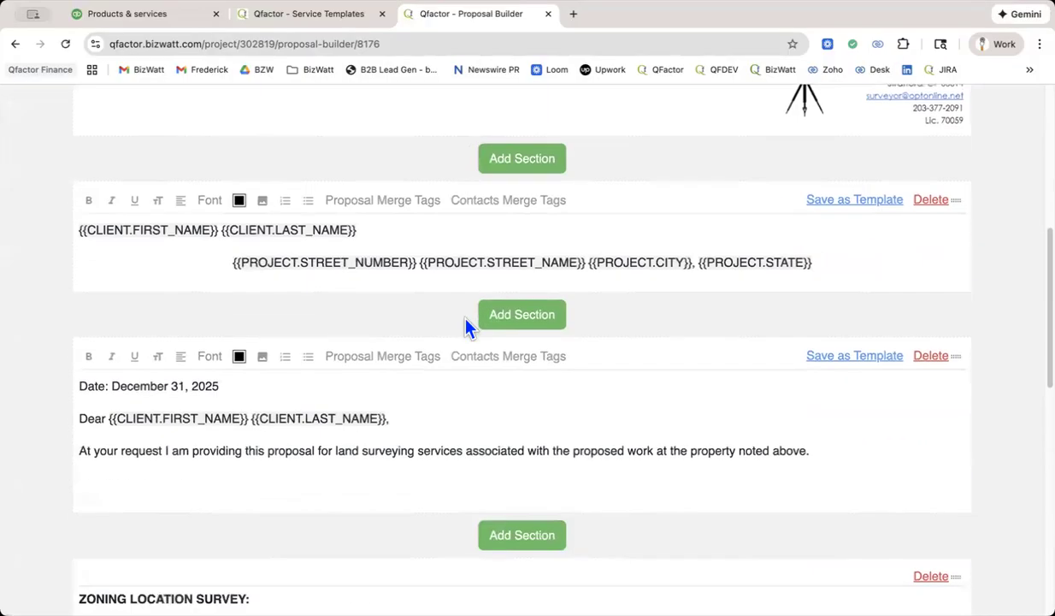
pyautogui.scroll(-7, 469, 328)
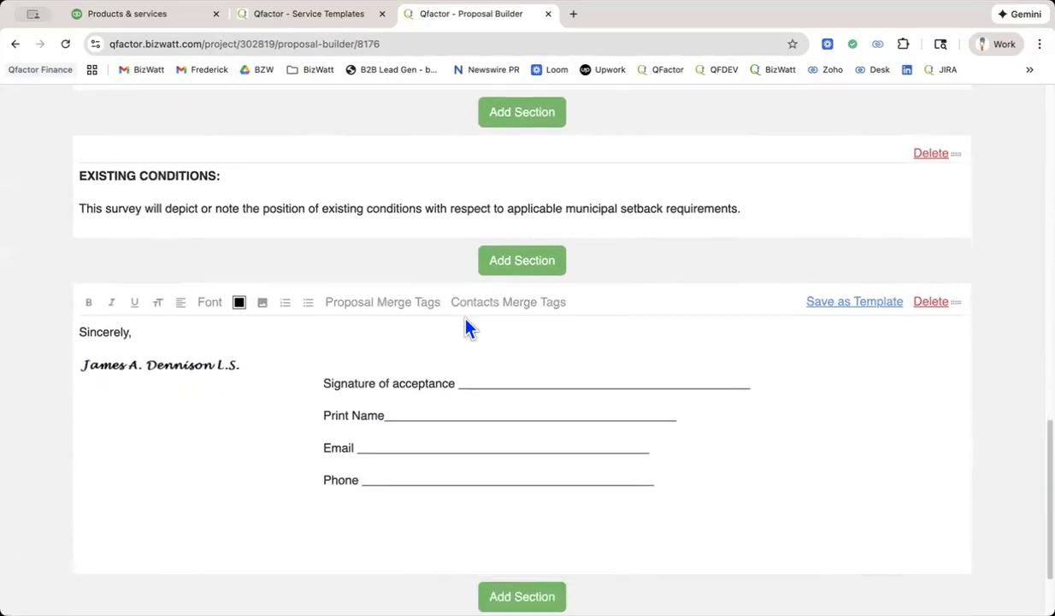
pyautogui.scroll(-1, 466, 319)
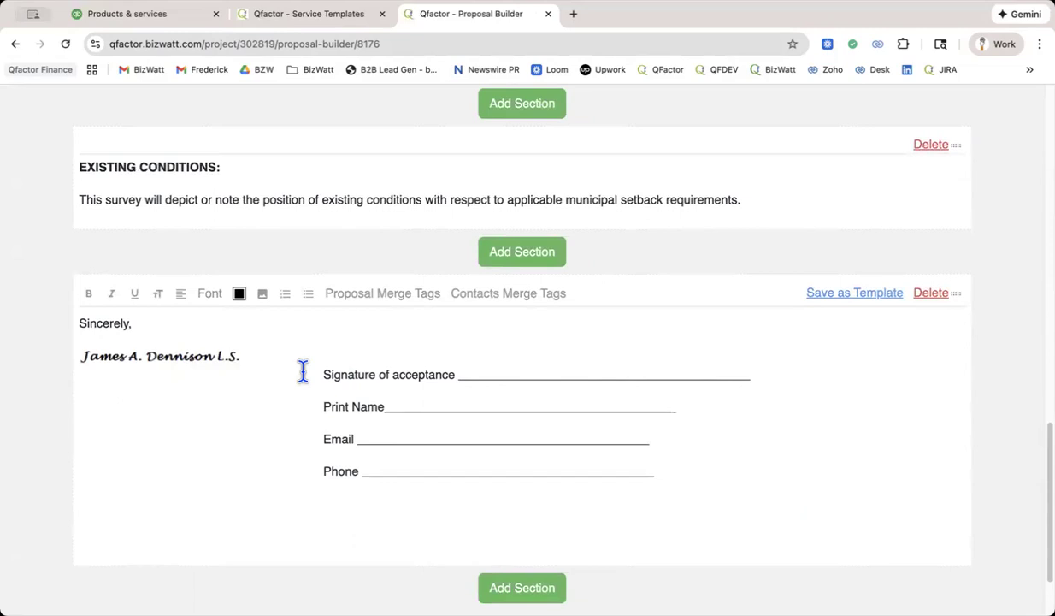
pyautogui.scroll(-3, 608, 389)
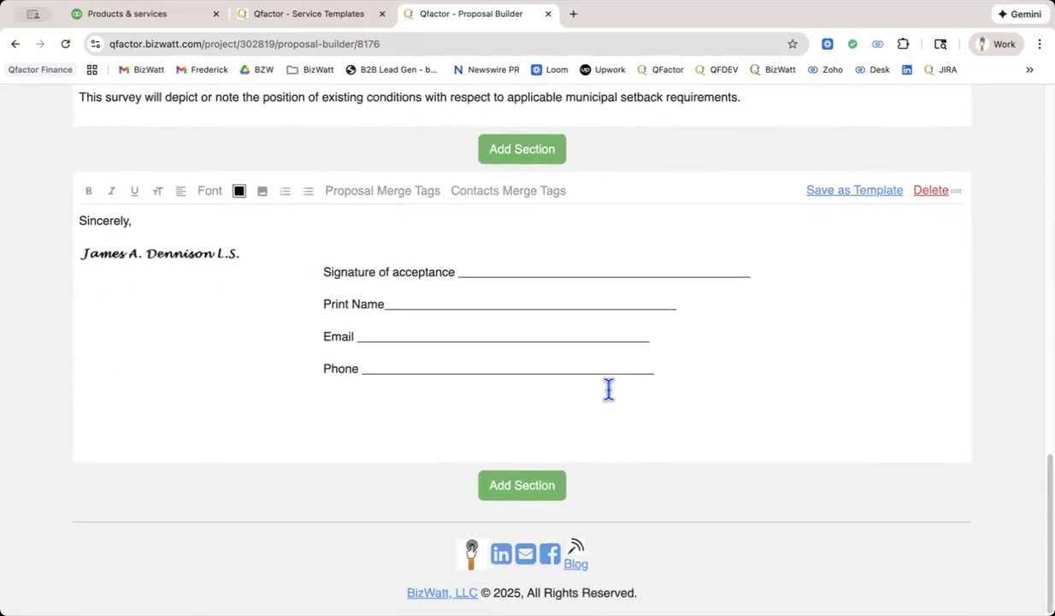
pyautogui.scroll(15, 608, 389)
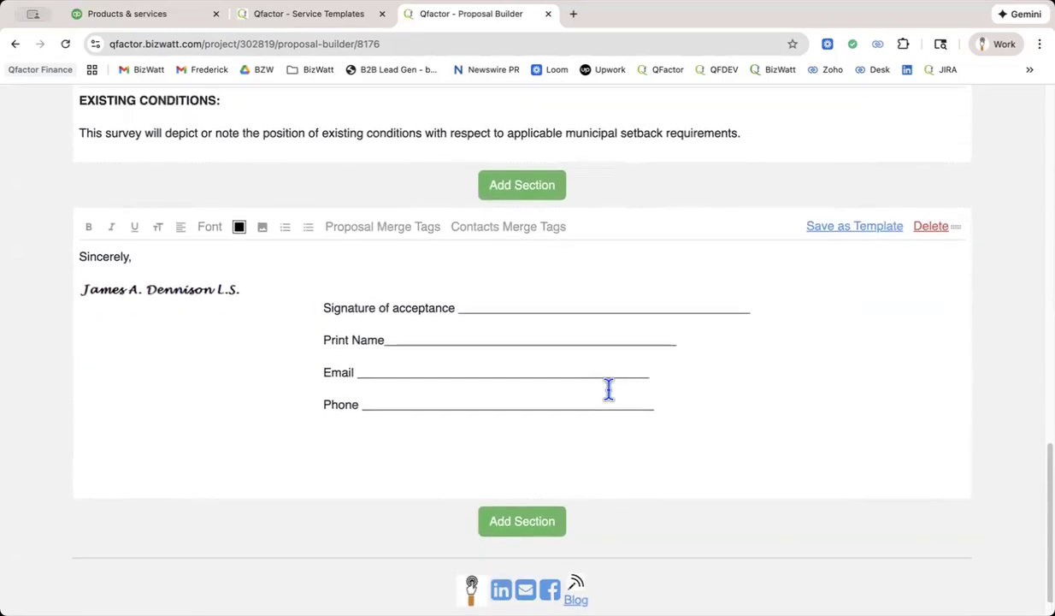
pyautogui.scroll(2, 608, 389)
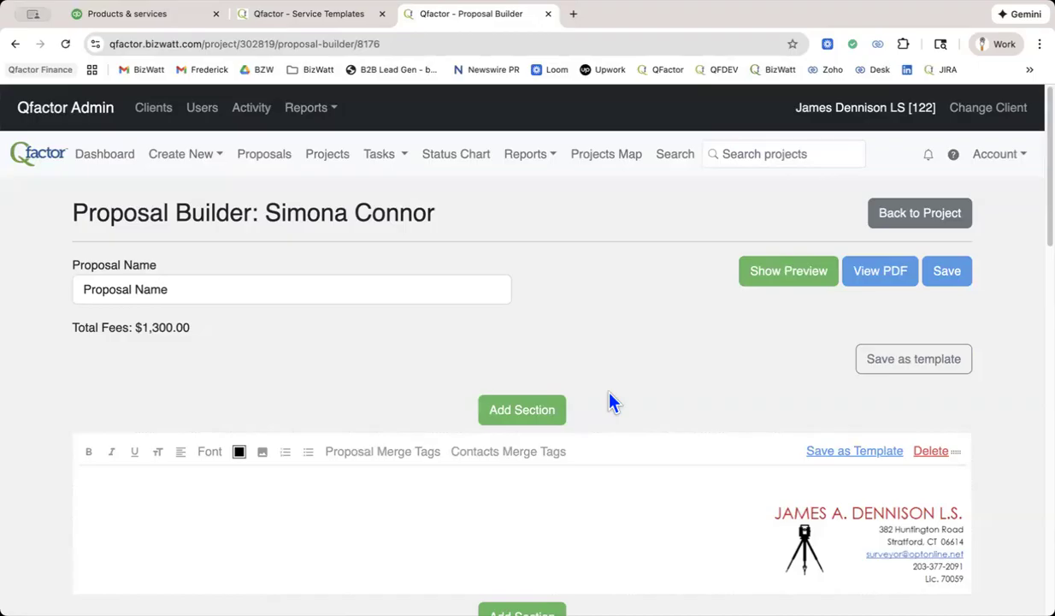
# Open the account's attachment uploads and review the file upload form and the stored logo and signature images.
pyautogui.click(319, 15)
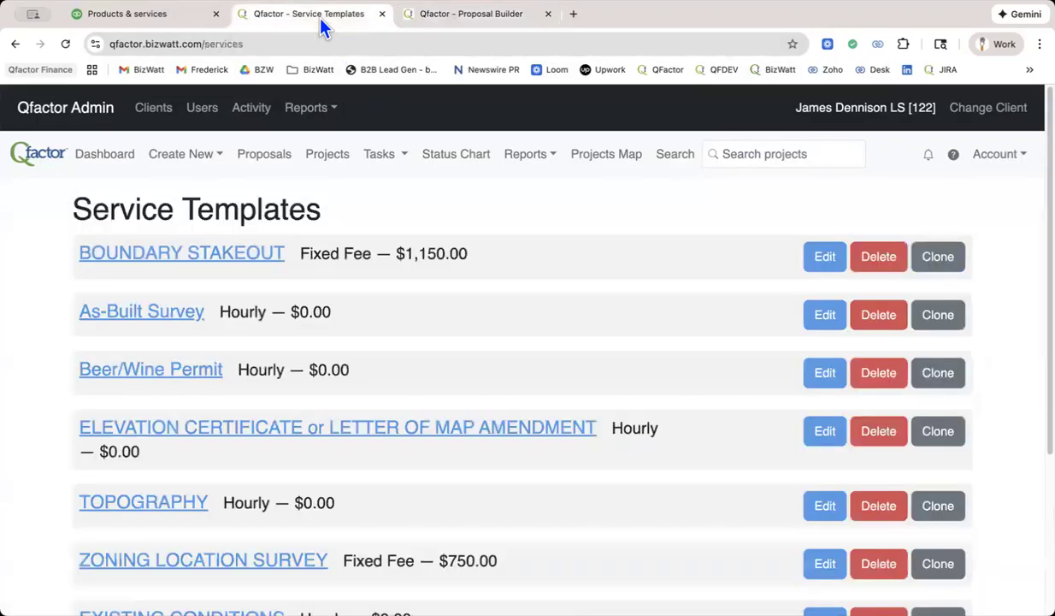
pyautogui.click(999, 162)
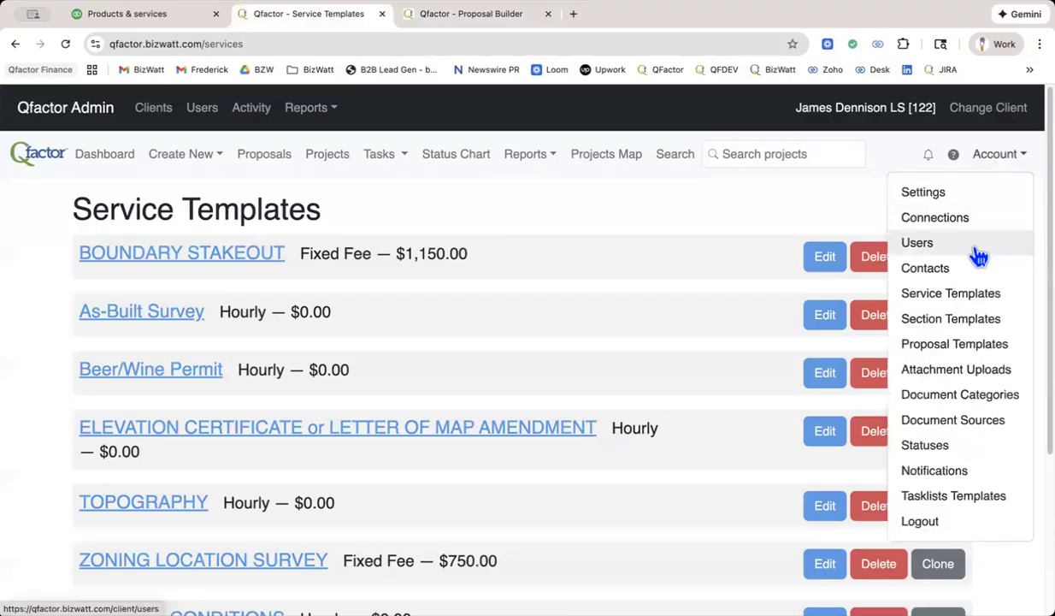
pyautogui.click(963, 374)
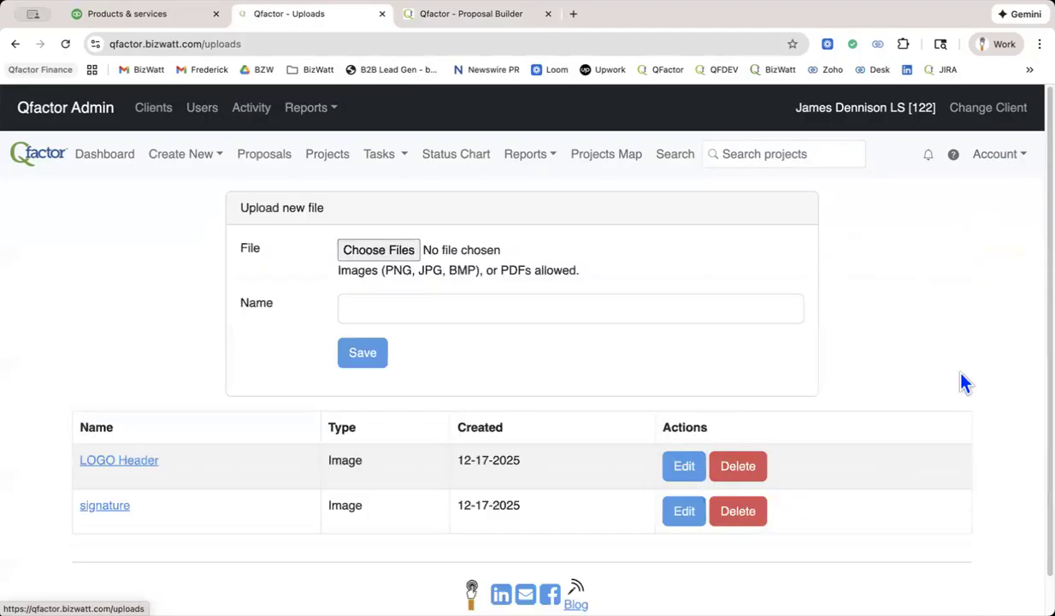
pyautogui.scroll(-1, 601, 340)
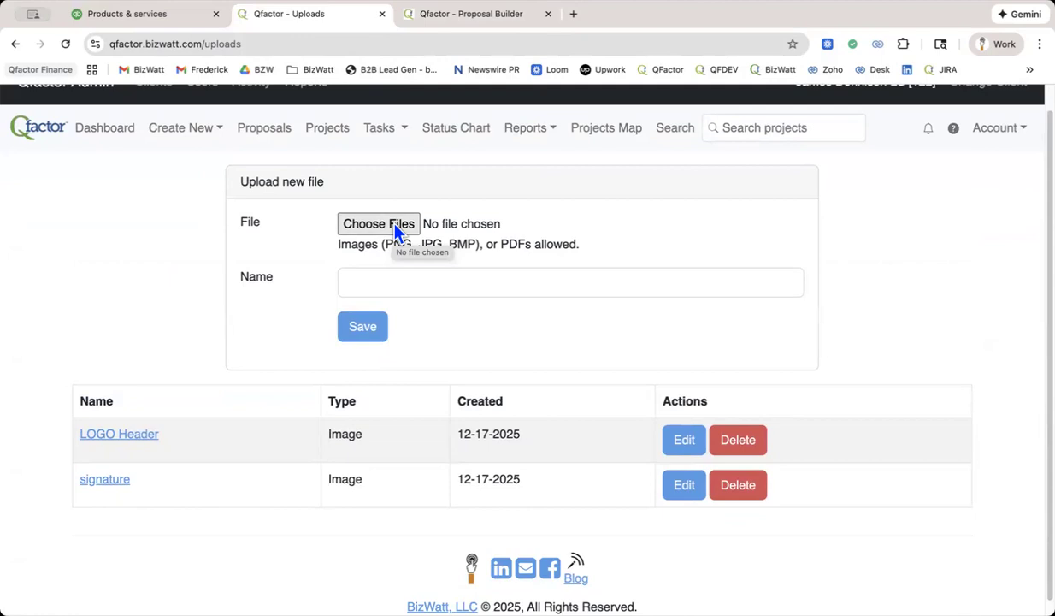
# Add an attachments section after the proposal's signature section and leave the upload selection without attaching a file.
pyautogui.click(460, 17)
pyautogui.scroll(-5, 477, 281)
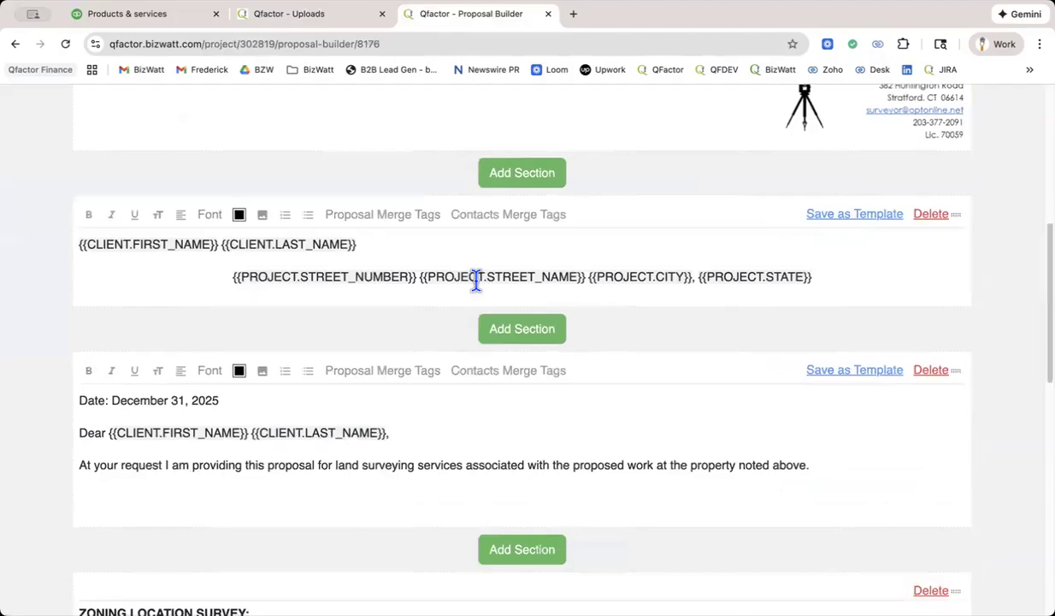
pyautogui.scroll(-10, 476, 281)
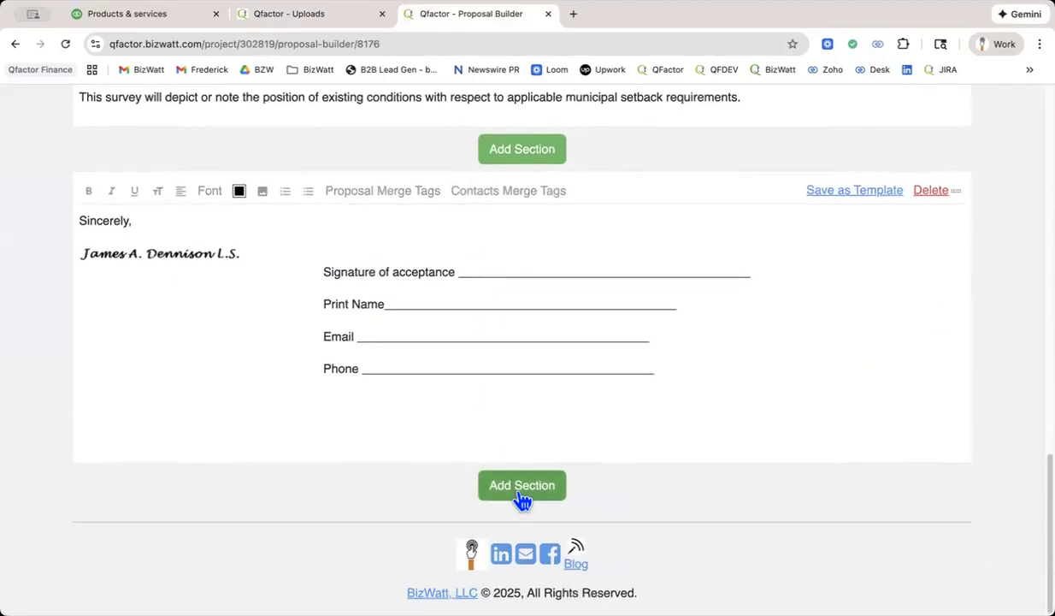
pyautogui.click(522, 488)
pyautogui.click(199, 337)
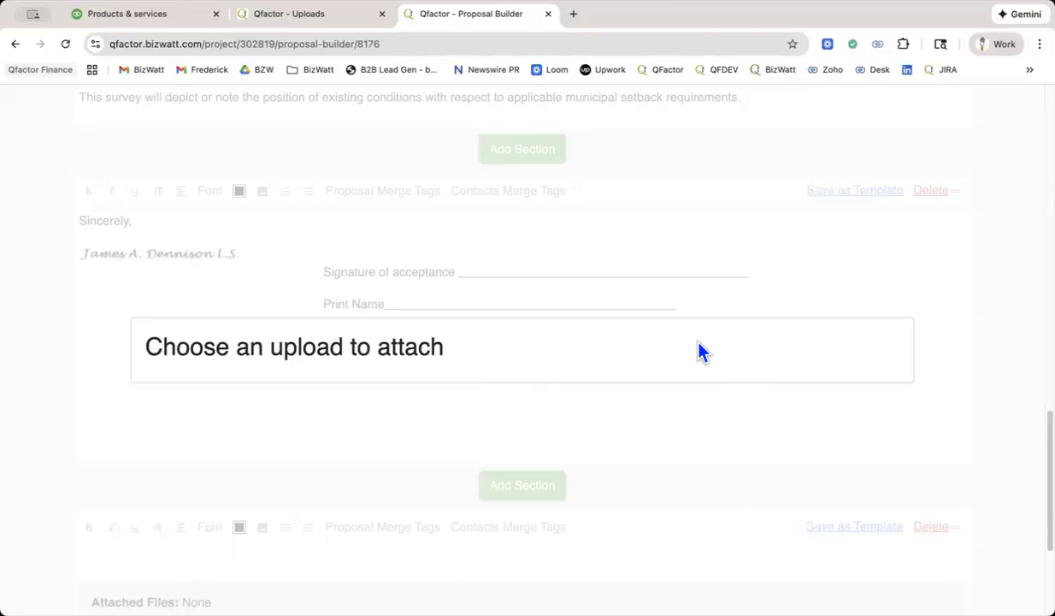
pyautogui.click(24, 314)
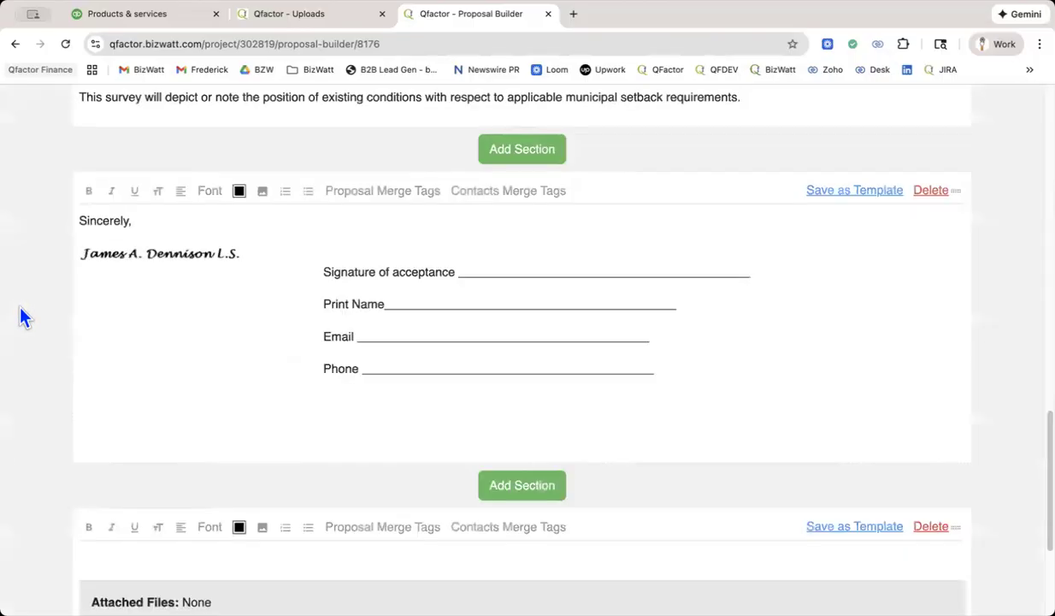
# Save the proposal with its new attachments section.
pyautogui.scroll(6, 474, 400)
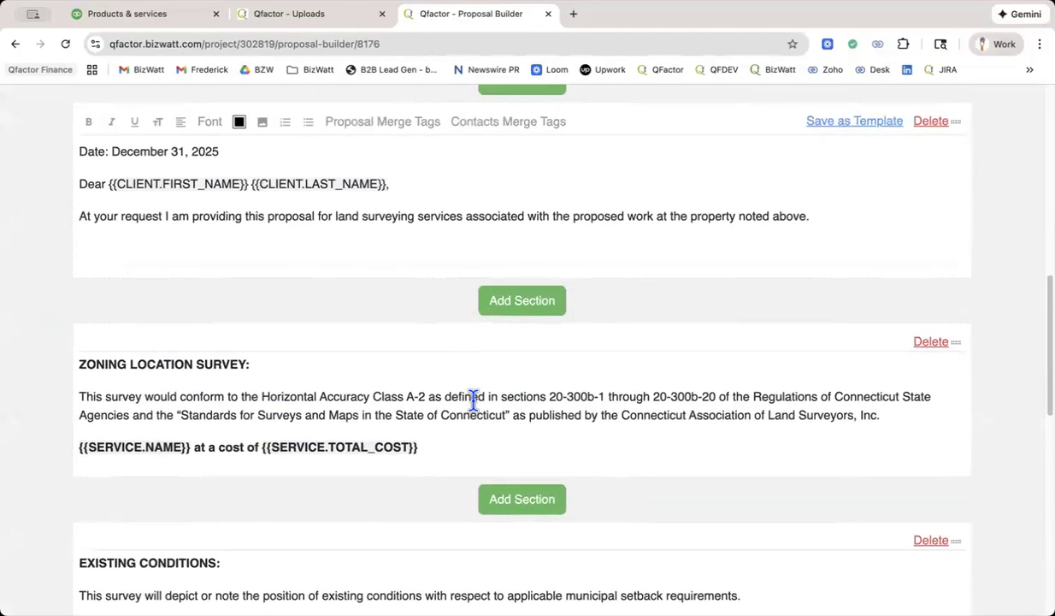
pyautogui.scroll(5, 474, 398)
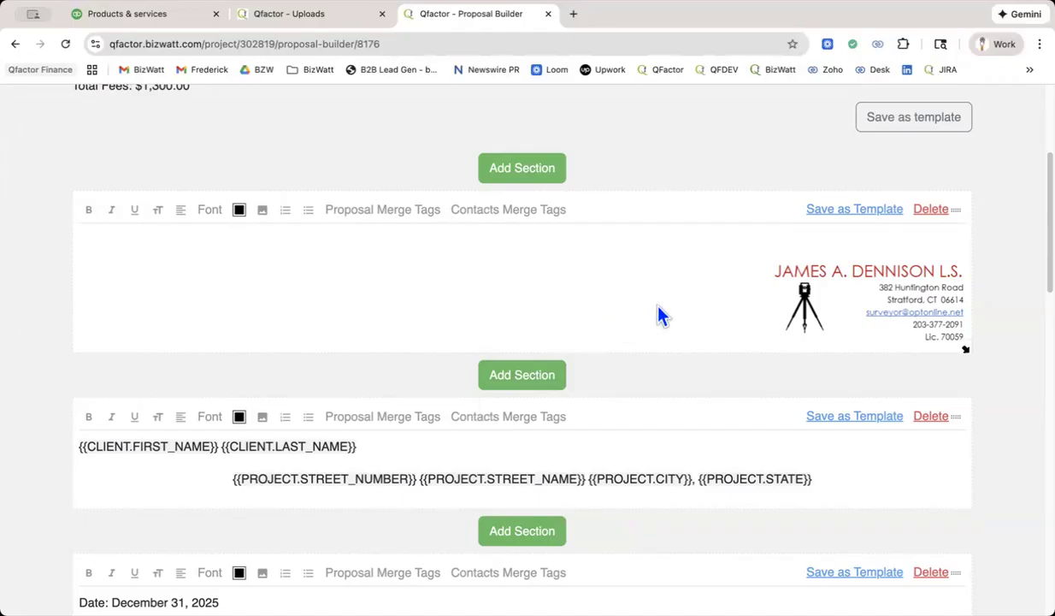
pyautogui.scroll(5, 660, 315)
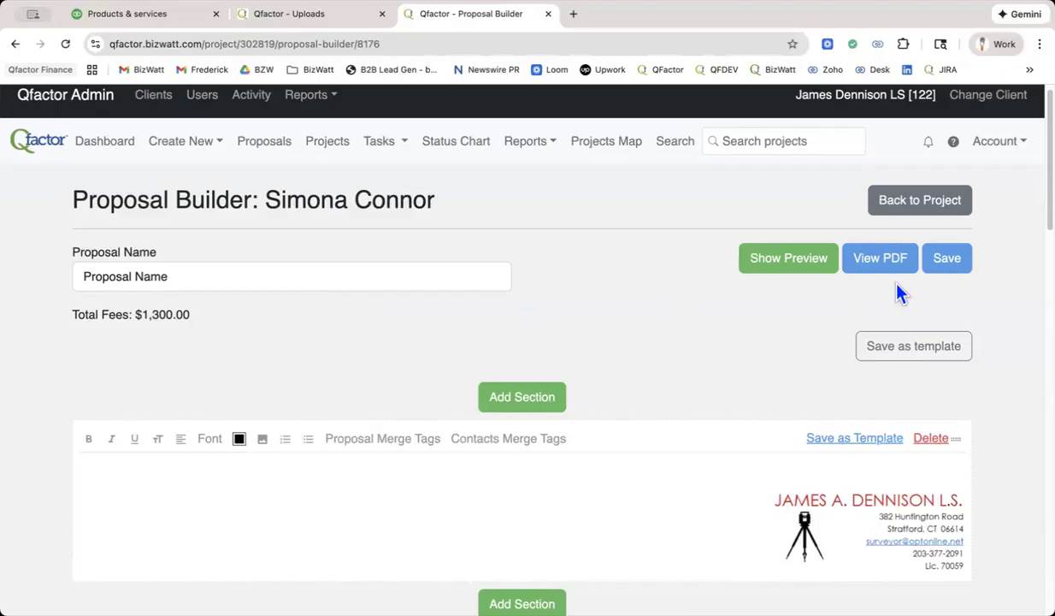
pyautogui.click(948, 260)
pyautogui.click(945, 270)
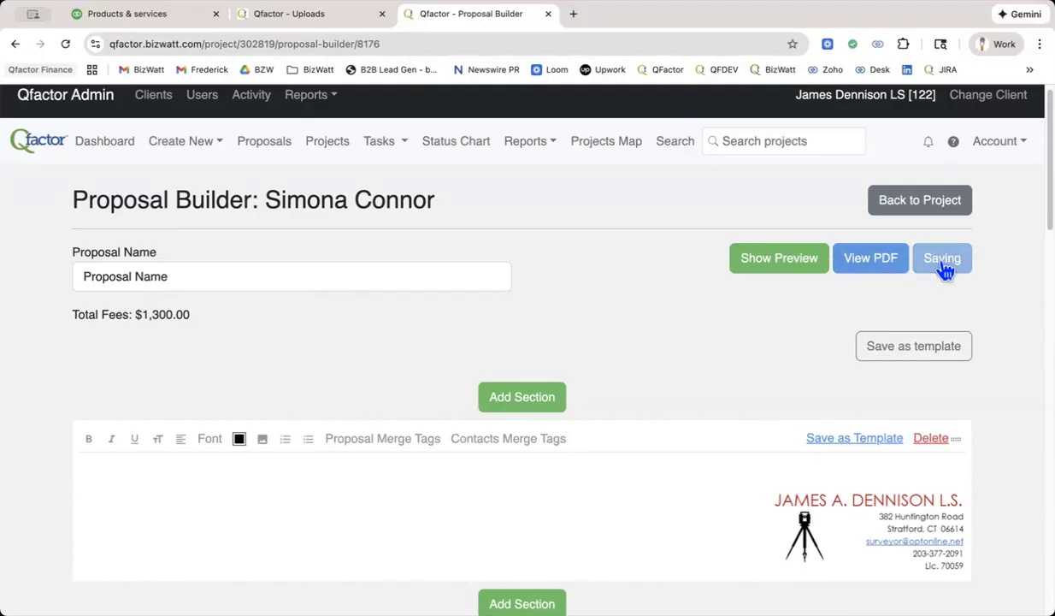
# View the saved proposal's PDF and review its content on the publish page.
pyautogui.click(896, 264)
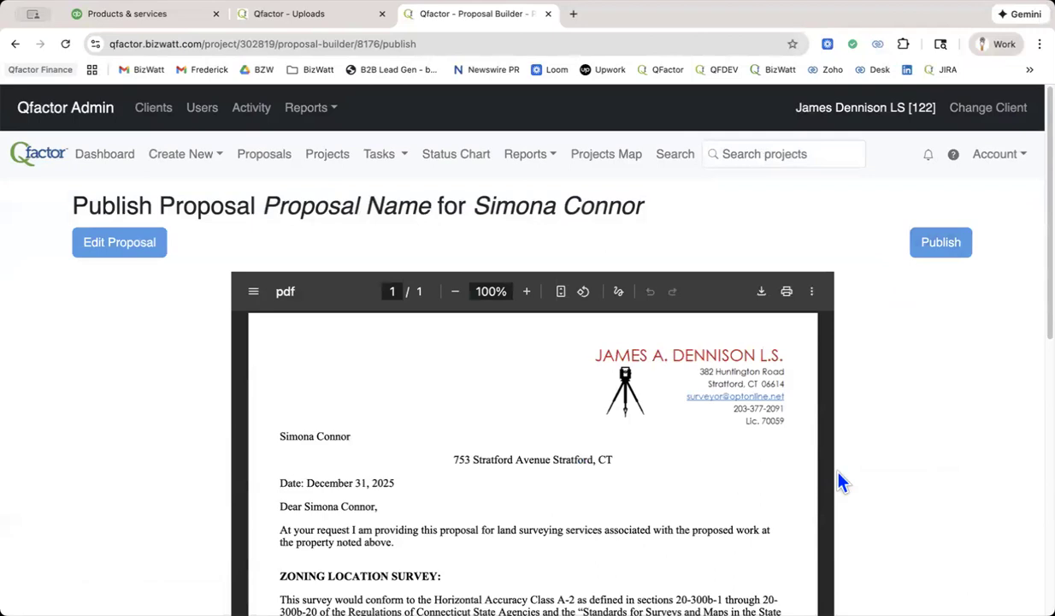
pyautogui.scroll(-3, 840, 481)
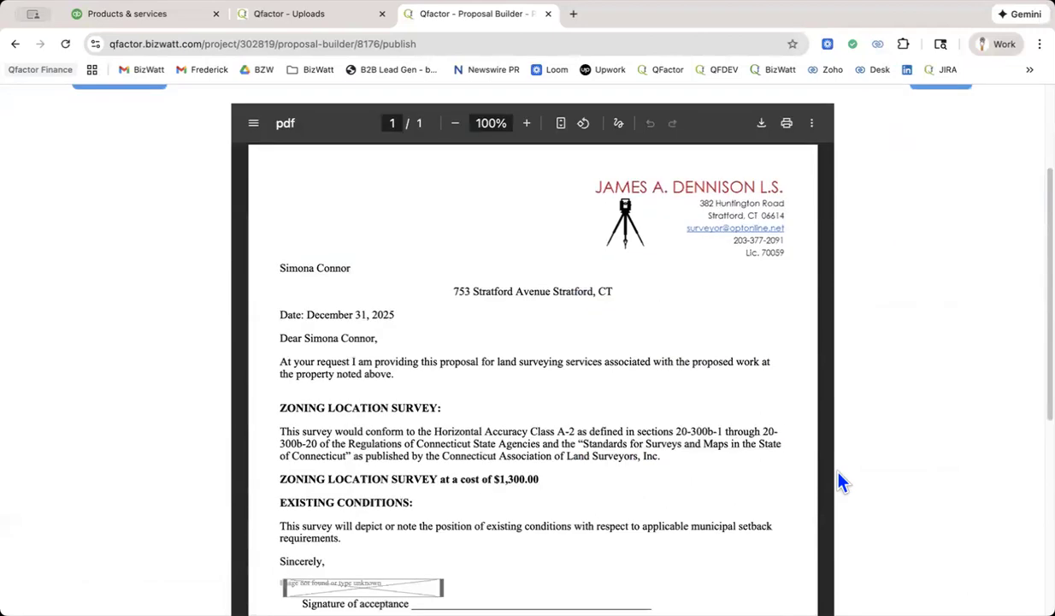
pyautogui.scroll(3, 840, 482)
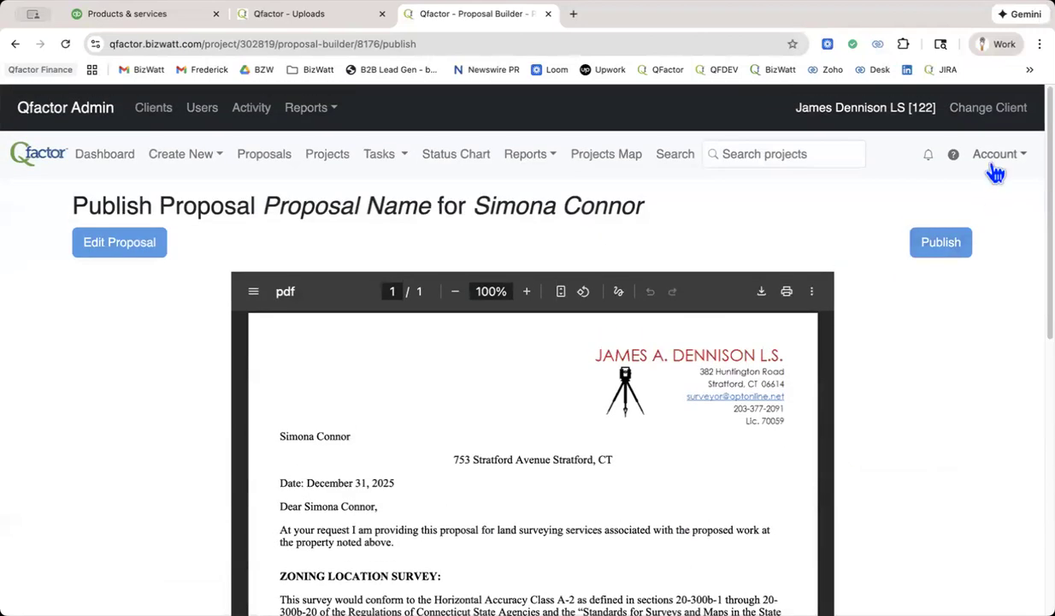
# Open the section templates and examine the Client Signature - Disclaimer template's wording and signature lines in its editor.
pyautogui.click(996, 167)
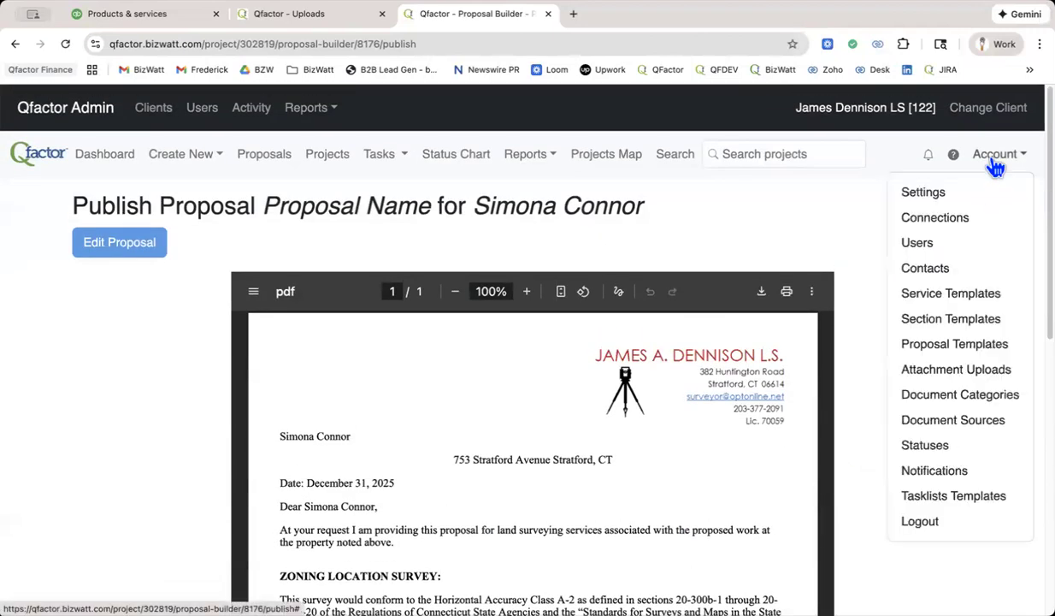
pyautogui.click(958, 325)
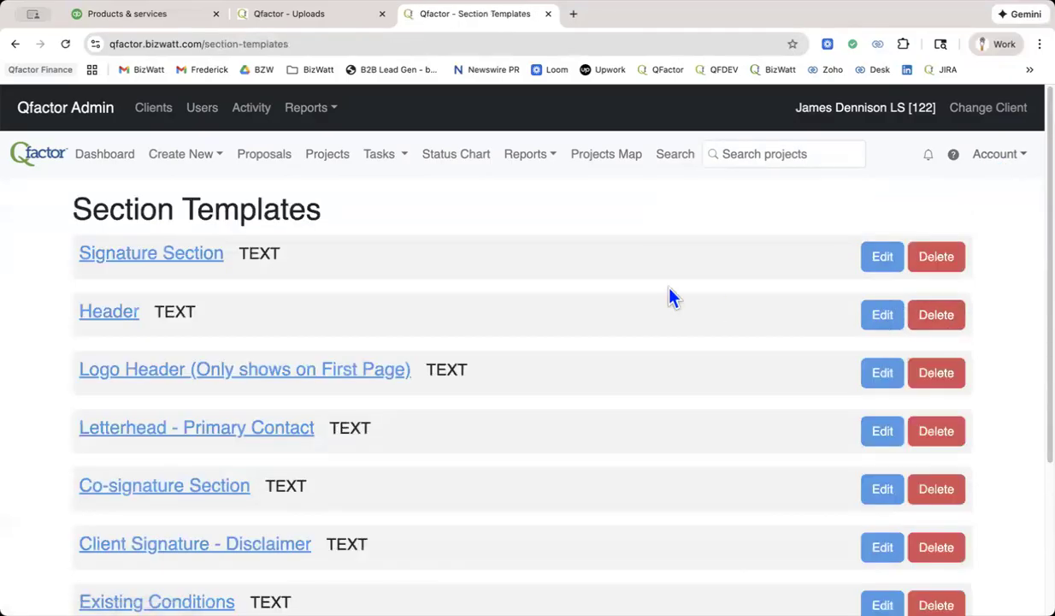
pyautogui.scroll(-3, 673, 297)
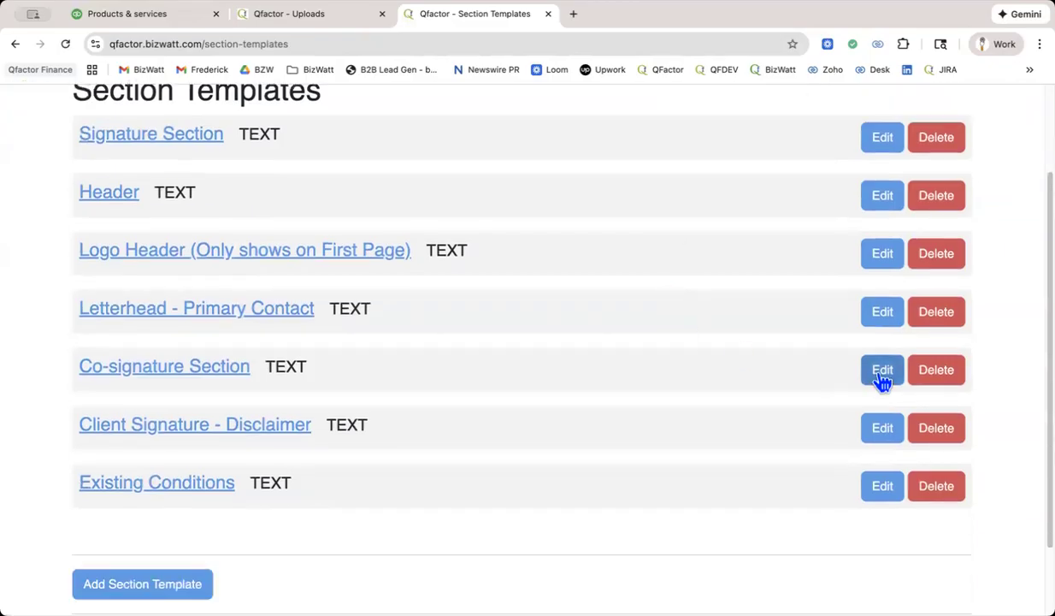
pyautogui.click(881, 427)
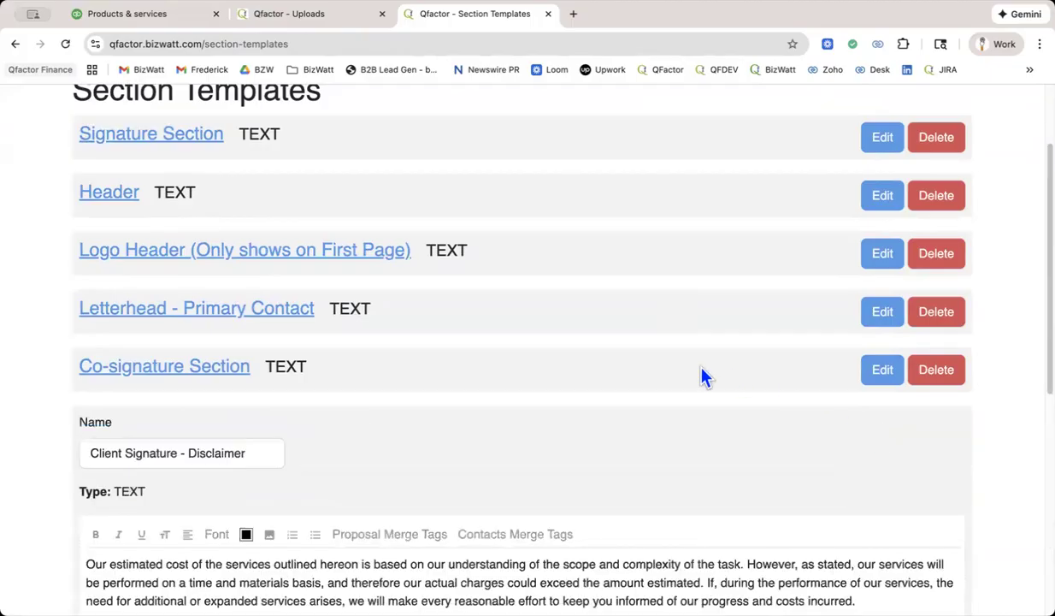
pyautogui.scroll(-5, 701, 376)
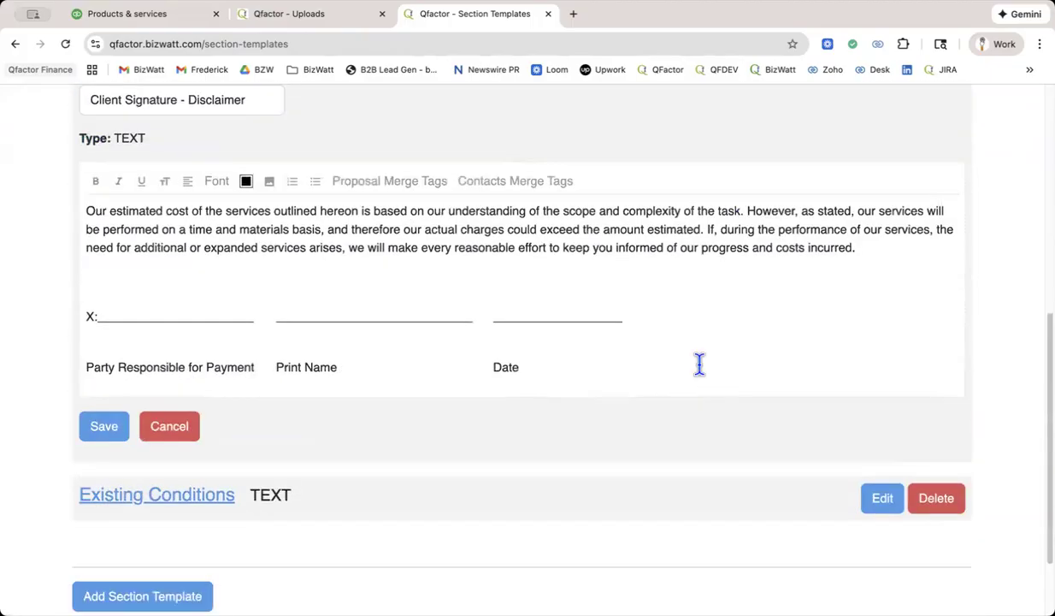
pyautogui.scroll(3, 699, 364)
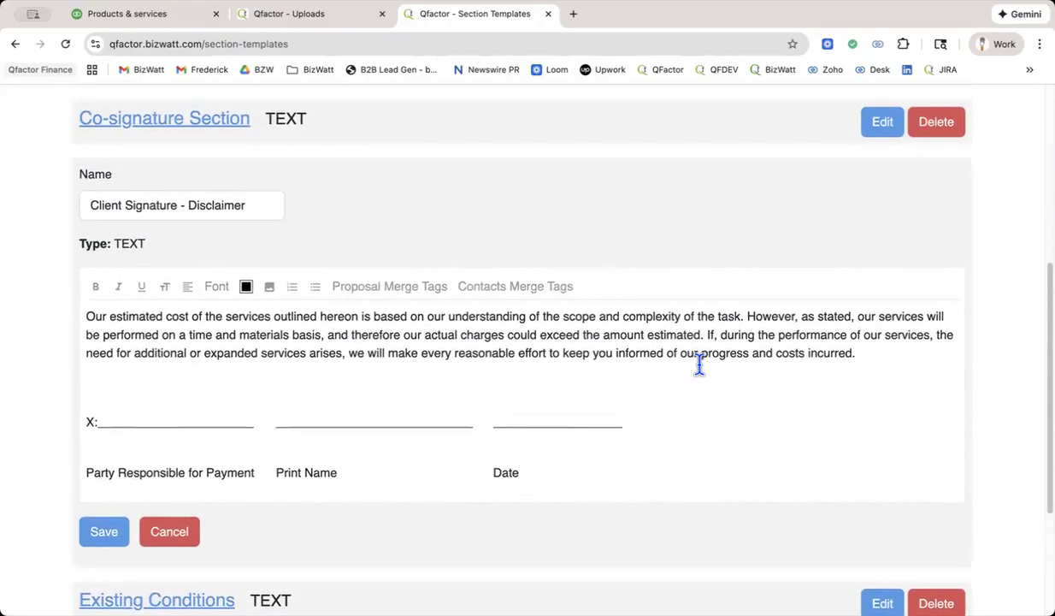
pyautogui.scroll(5, 700, 365)
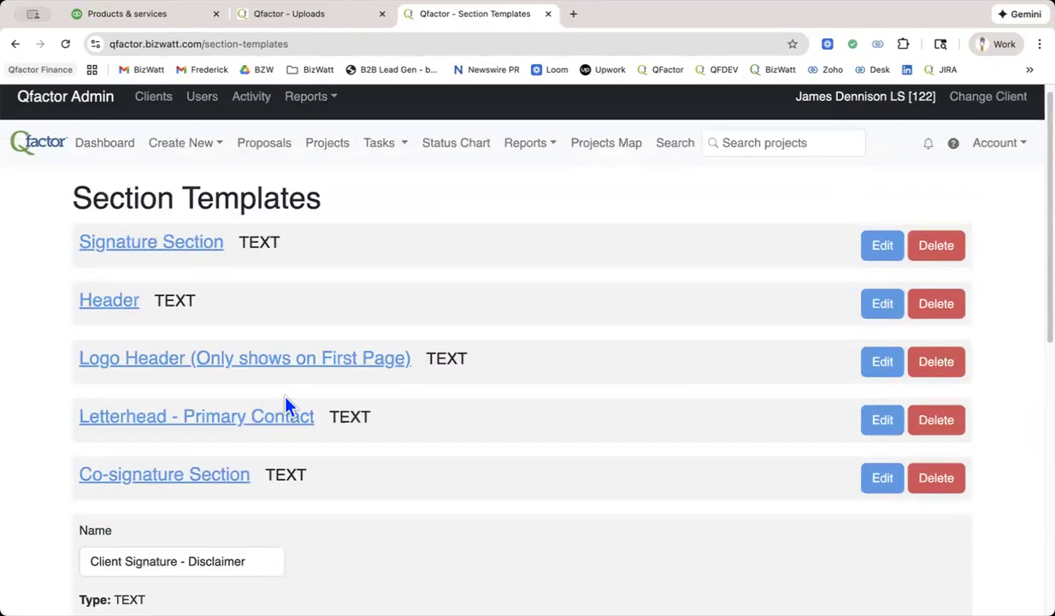
# Expand the Letterhead - Primary Contact section template and review its letter text and the contact and project merge tags.
pyautogui.click(257, 417)
pyautogui.scroll(-2, 534, 435)
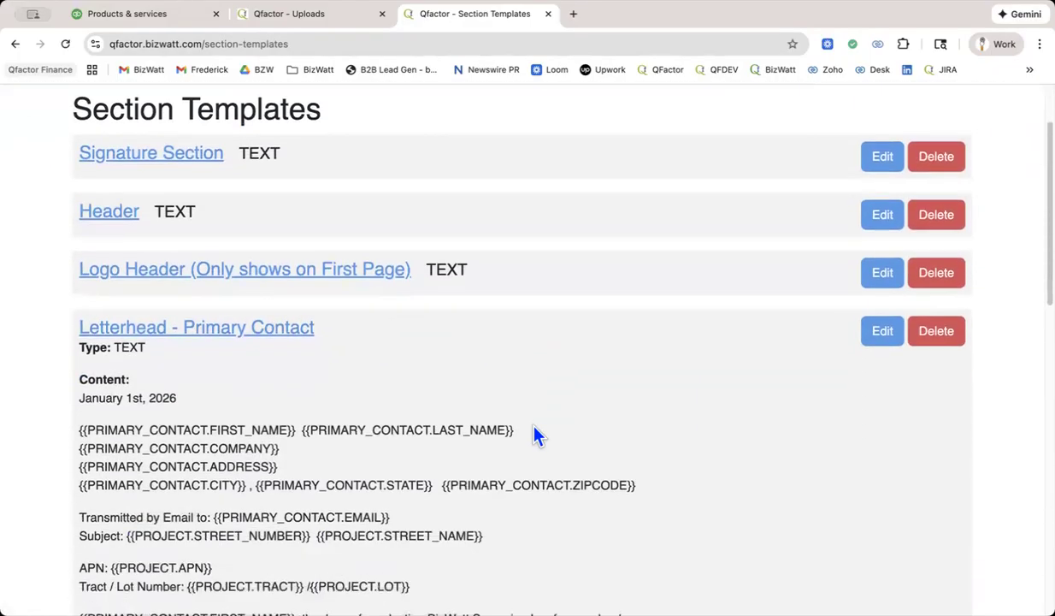
pyautogui.scroll(-3, 359, 433)
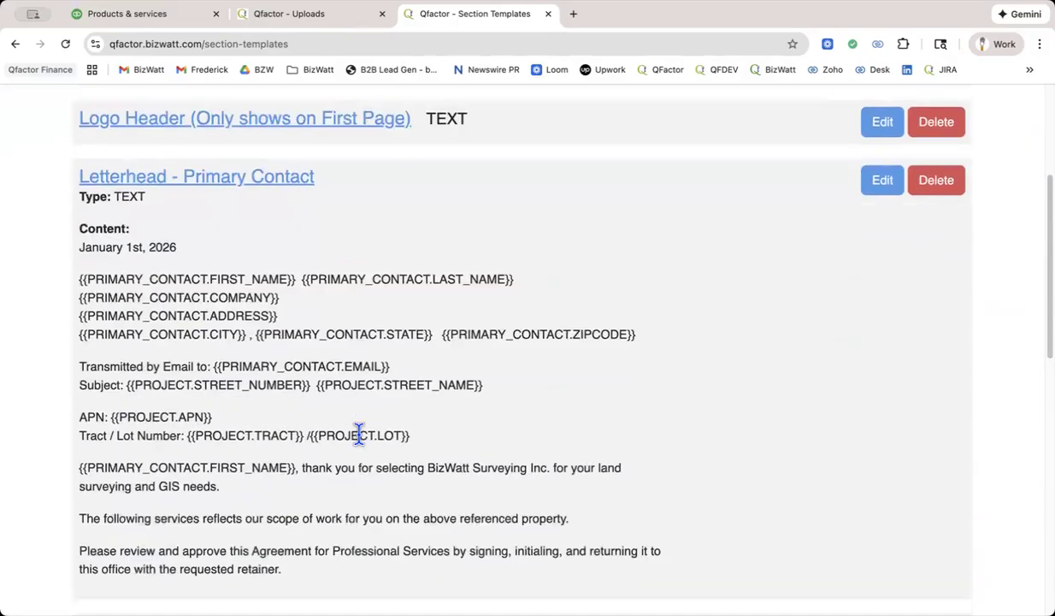
pyautogui.scroll(-1, 359, 434)
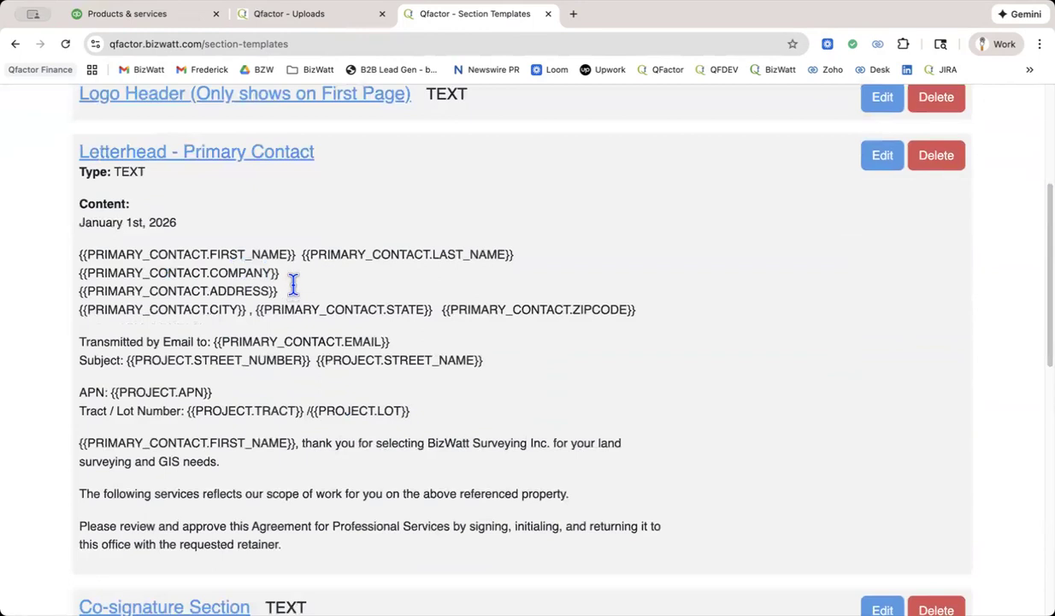
pyautogui.scroll(1, 292, 286)
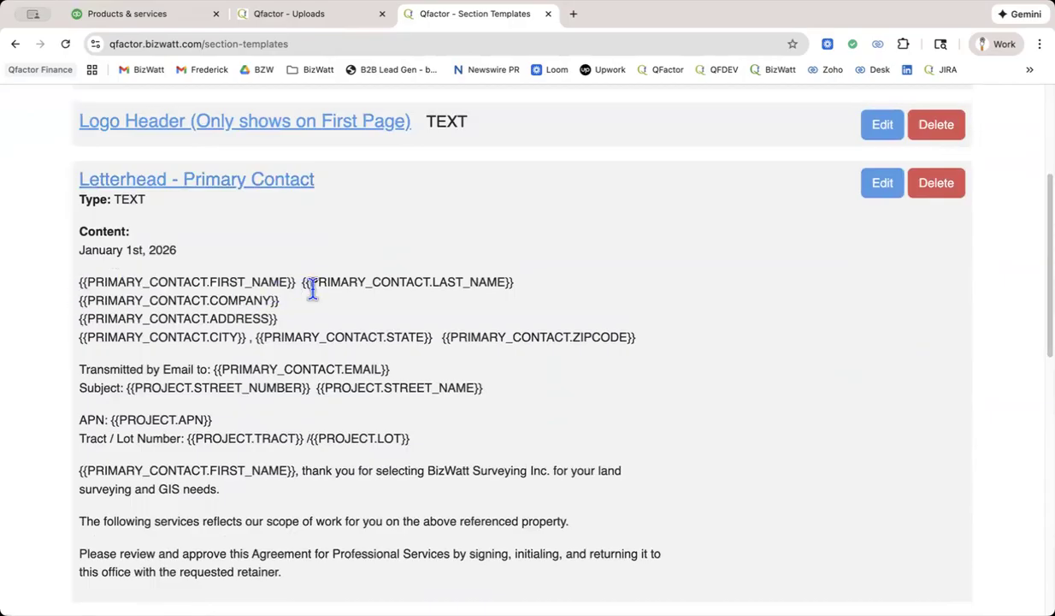
pyautogui.scroll(-4, 314, 290)
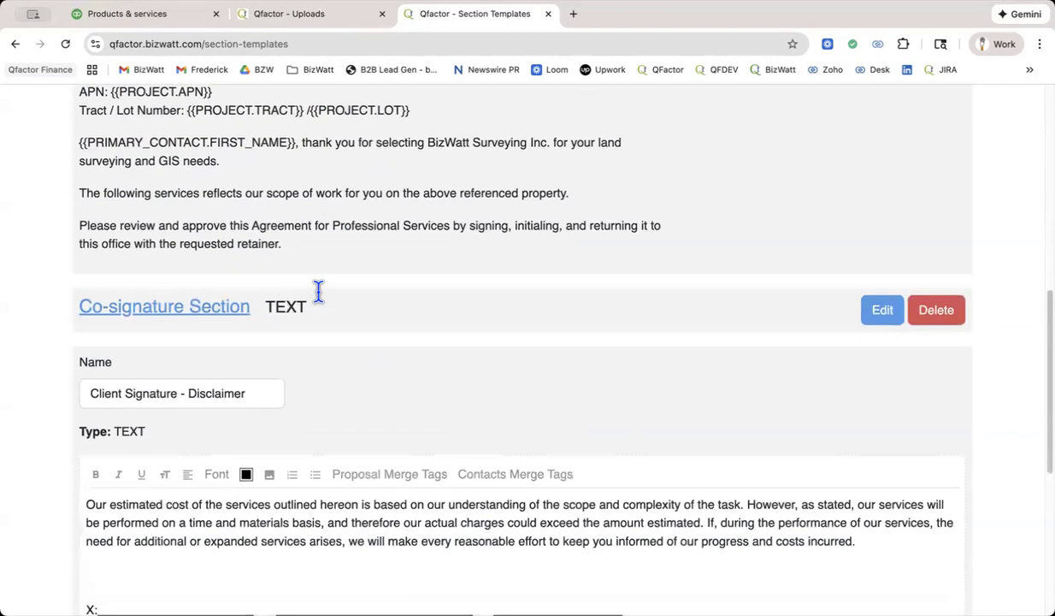
pyautogui.scroll(4, 322, 298)
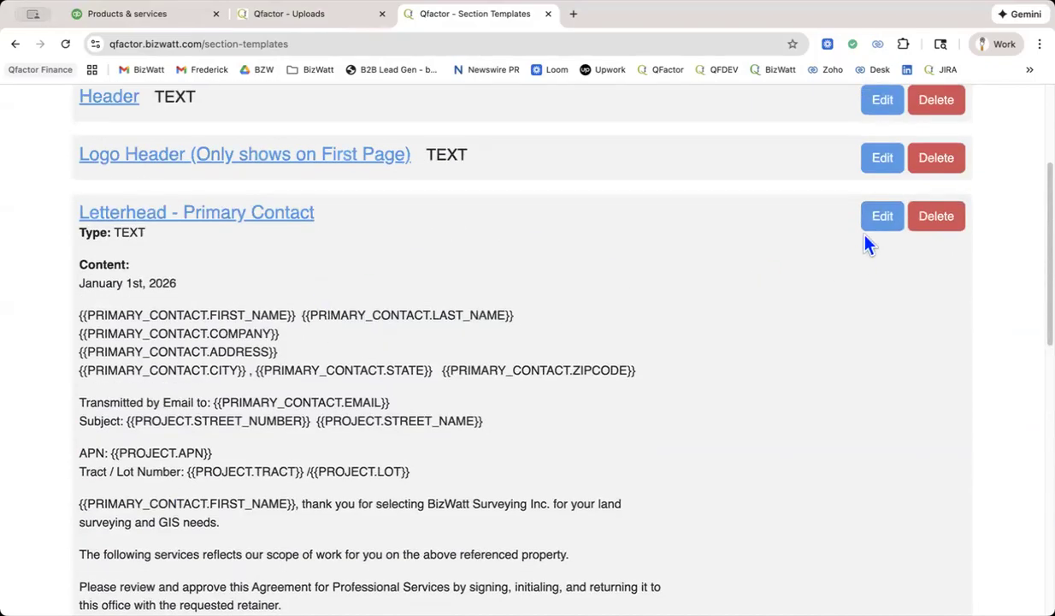
# Open the Letterhead - Primary Contact template for editing and review the PROJECT fields among the proposal merge tags.
pyautogui.click(881, 221)
pyautogui.scroll(-3, 824, 261)
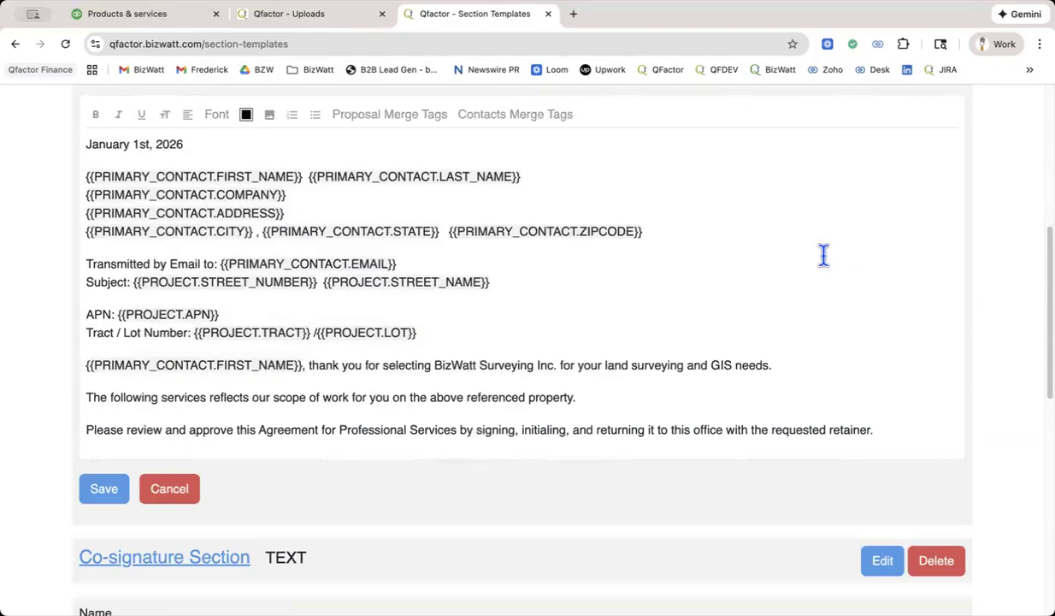
pyautogui.scroll(-1, 825, 256)
pyautogui.scroll(1, 825, 256)
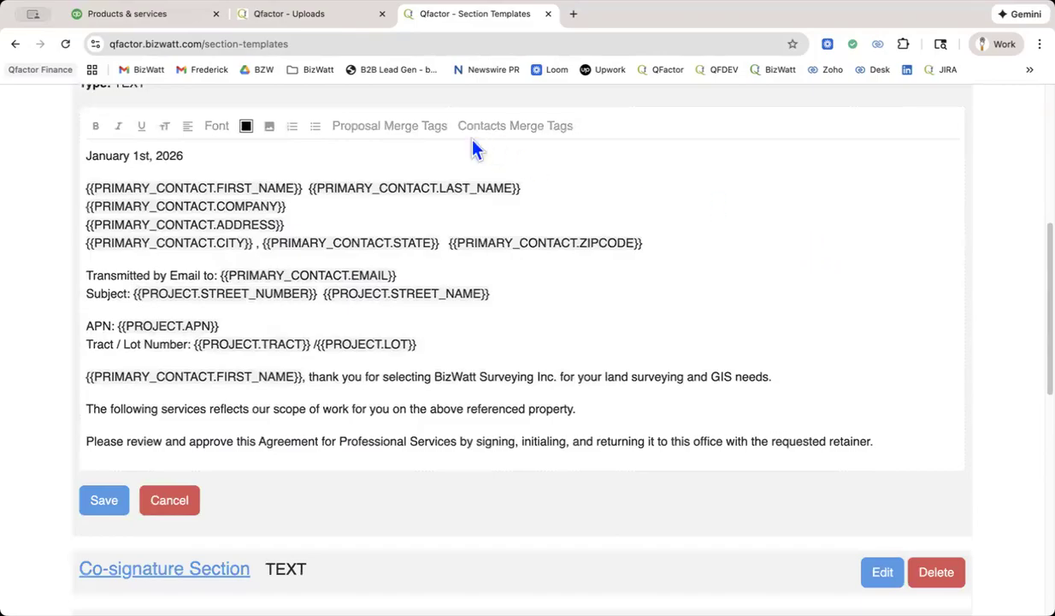
pyautogui.click(389, 128)
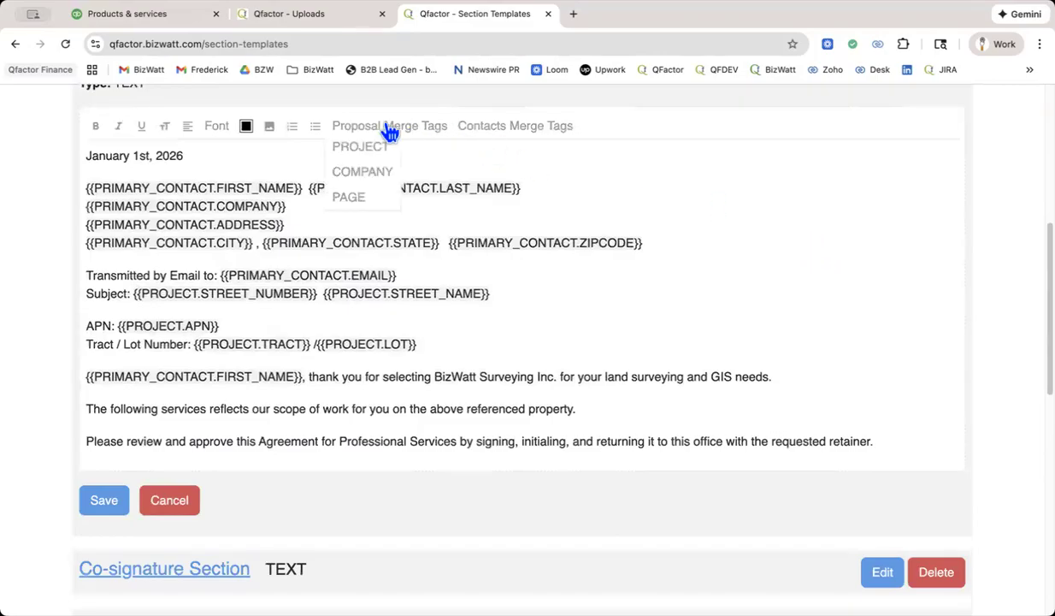
pyautogui.click(370, 151)
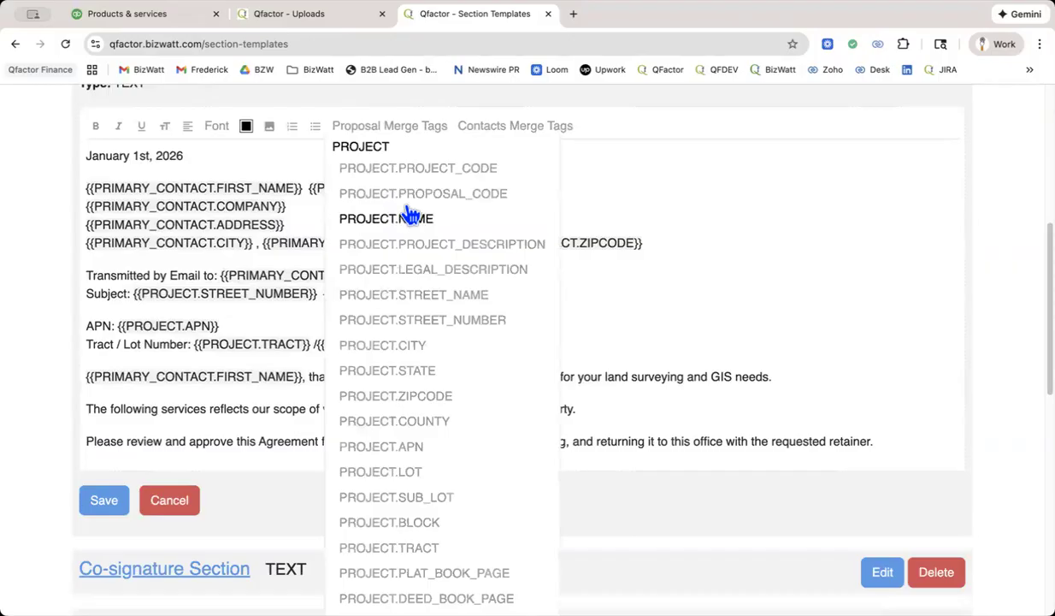
pyautogui.scroll(-3, 394, 460)
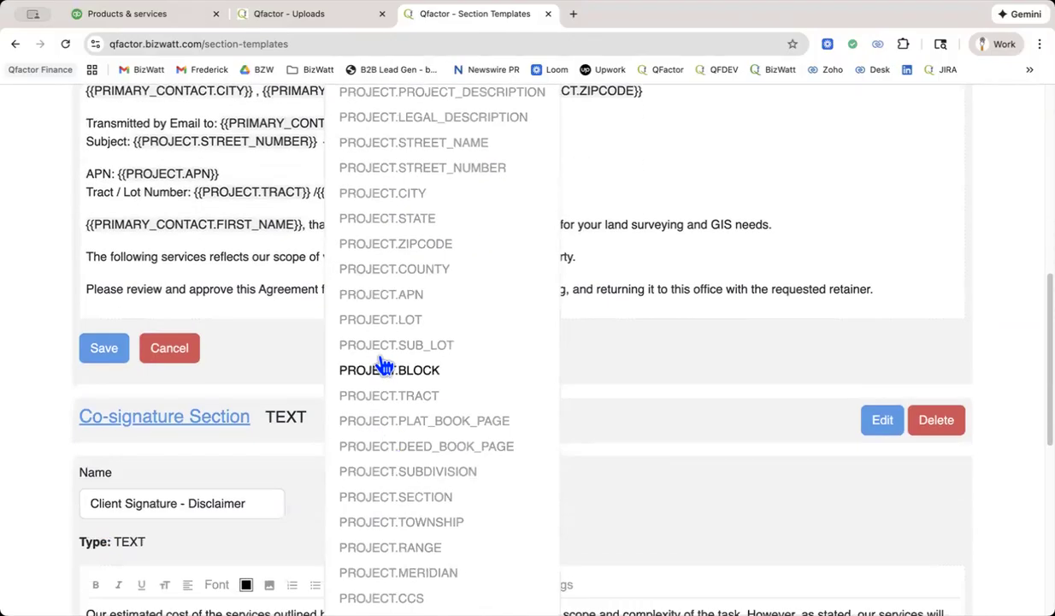
pyautogui.scroll(-3, 441, 402)
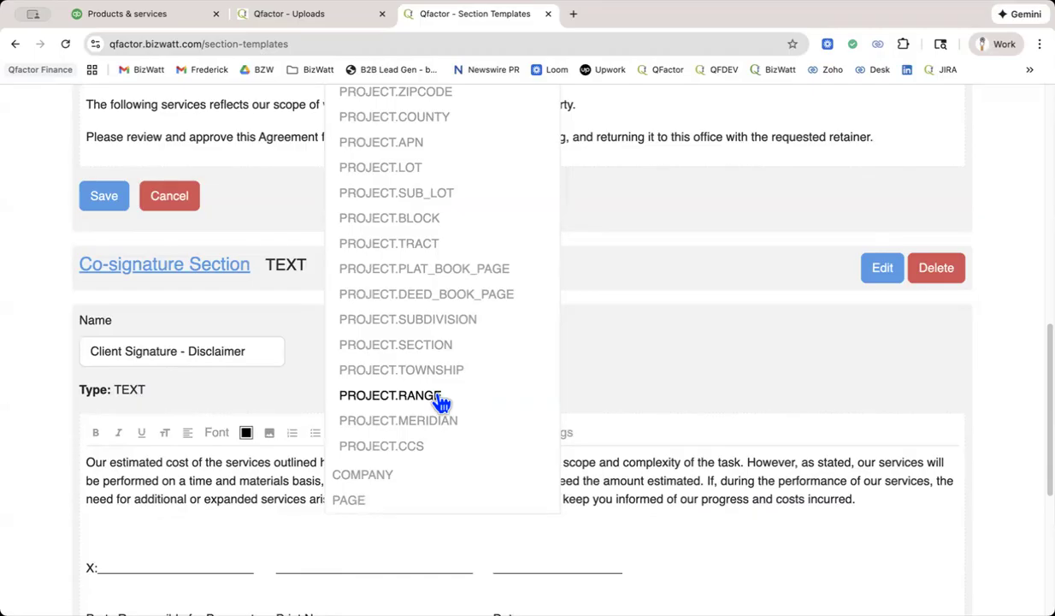
# Review the COMPANY fields among the proposal merge tags and close the tag list without inserting one.
pyautogui.click(363, 479)
pyautogui.scroll(-1, 450, 479)
pyautogui.scroll(-3, 450, 481)
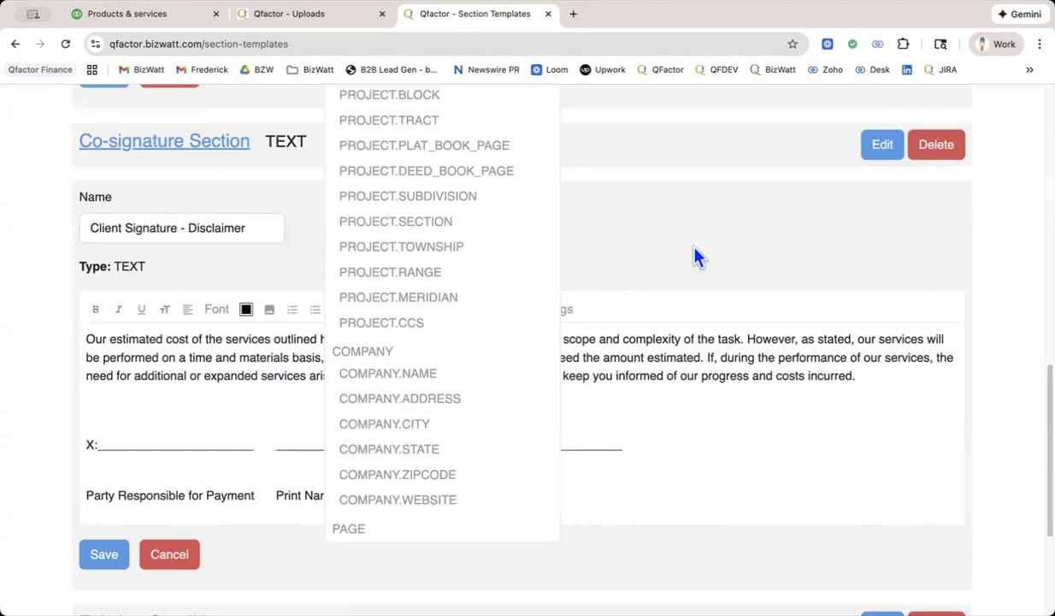
pyautogui.scroll(10, 684, 261)
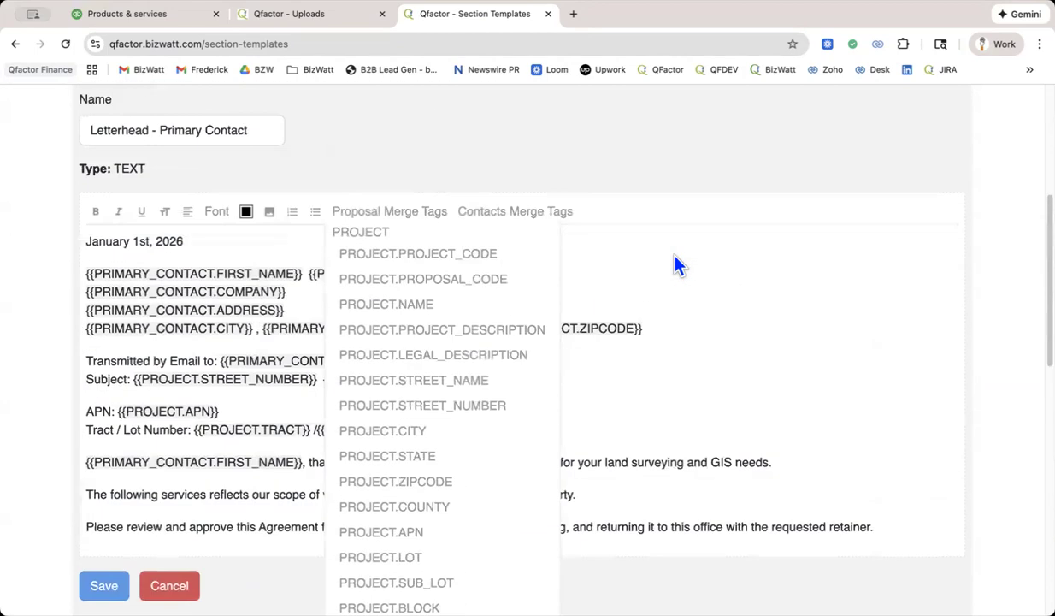
pyautogui.click(395, 214)
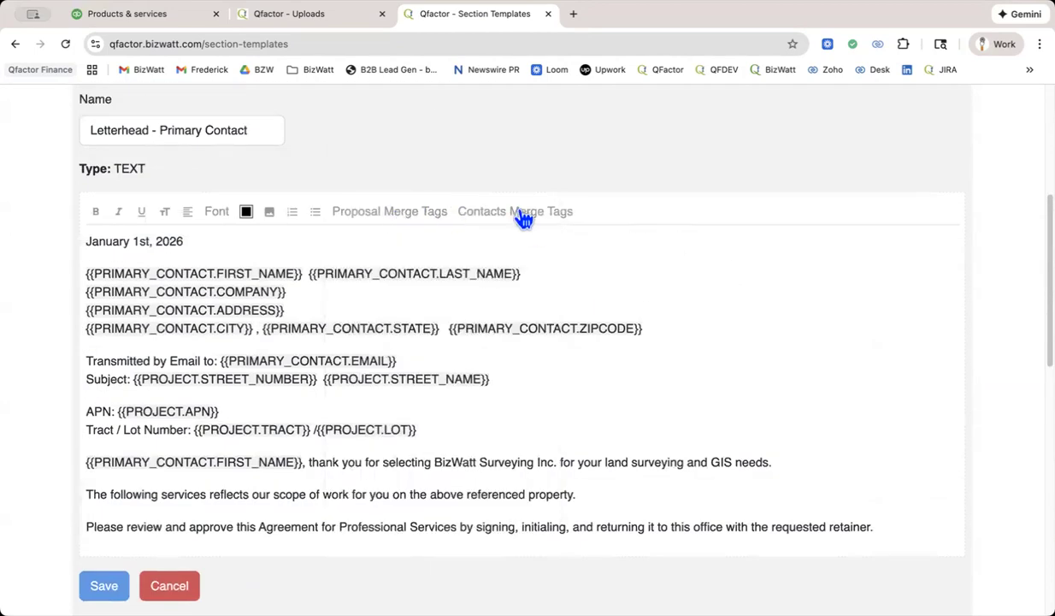
# Review the contacts merge tags by role, including the REGIONAL_MANAGER fields, and close the list without inserting one.
pyautogui.click(520, 212)
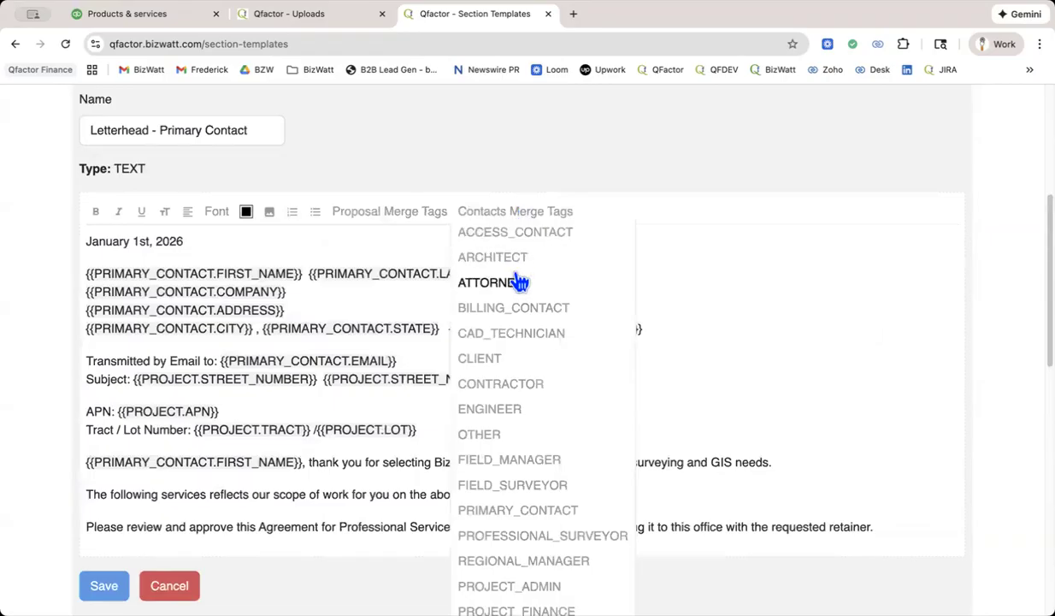
pyautogui.scroll(-2, 519, 276)
pyautogui.scroll(-2, 519, 281)
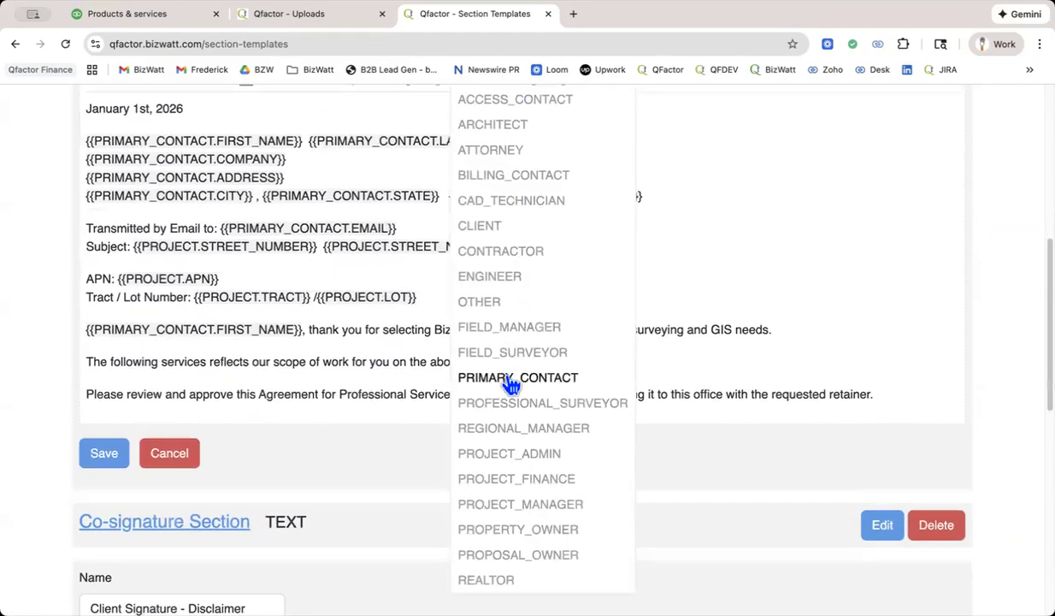
pyautogui.scroll(-1, 511, 385)
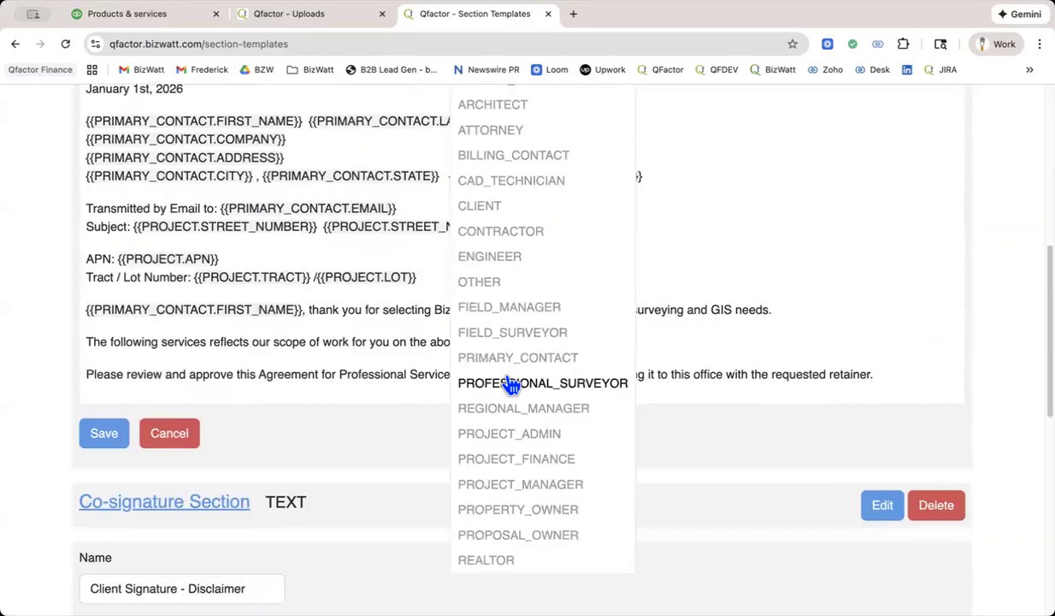
pyautogui.click(505, 410)
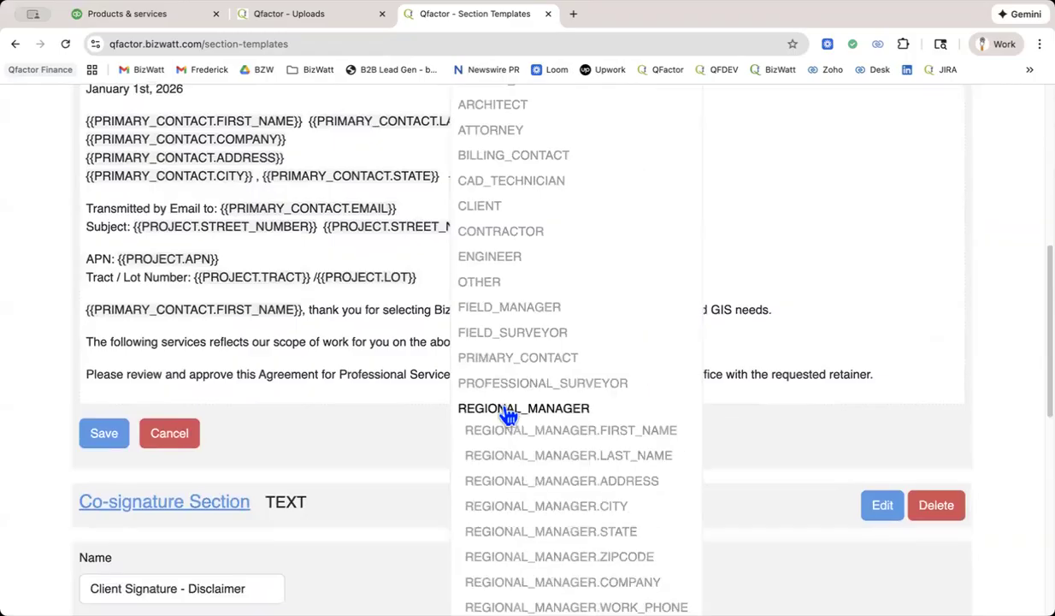
pyautogui.scroll(-4, 540, 467)
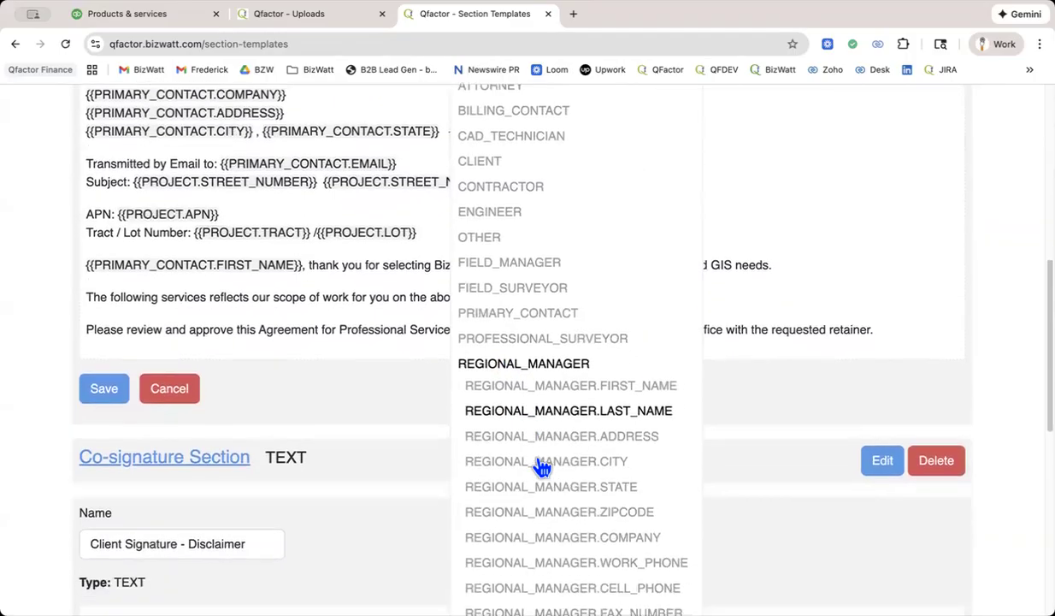
pyautogui.scroll(-6, 540, 467)
pyautogui.scroll(2, 537, 467)
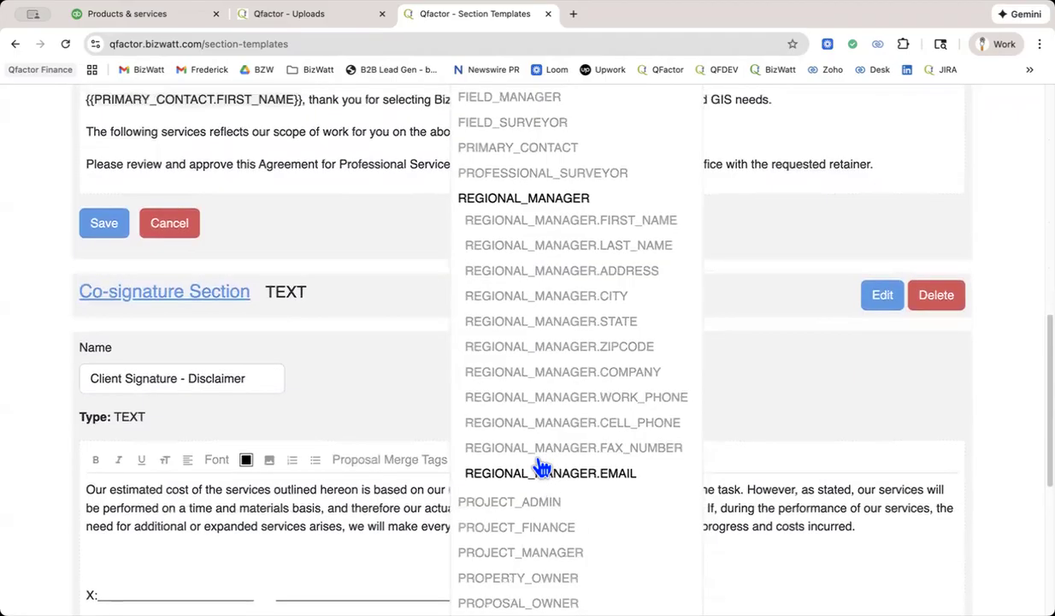
pyautogui.scroll(10, 541, 467)
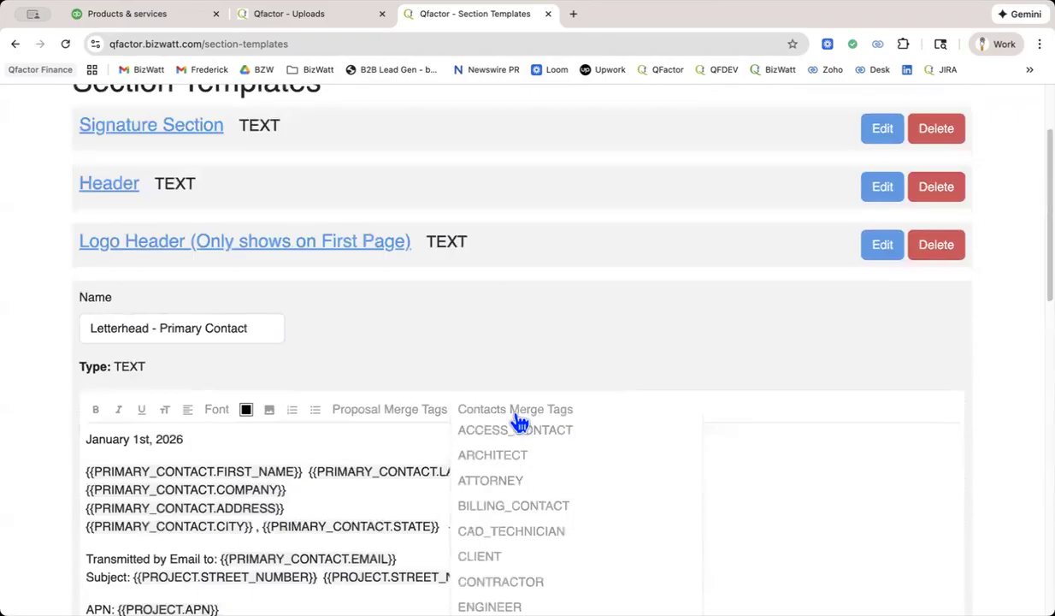
# Cancel editing of the Letterhead - Primary Contact and Client Signature - Disclaimer templates without saving changes.
pyautogui.scroll(-15, 718, 342)
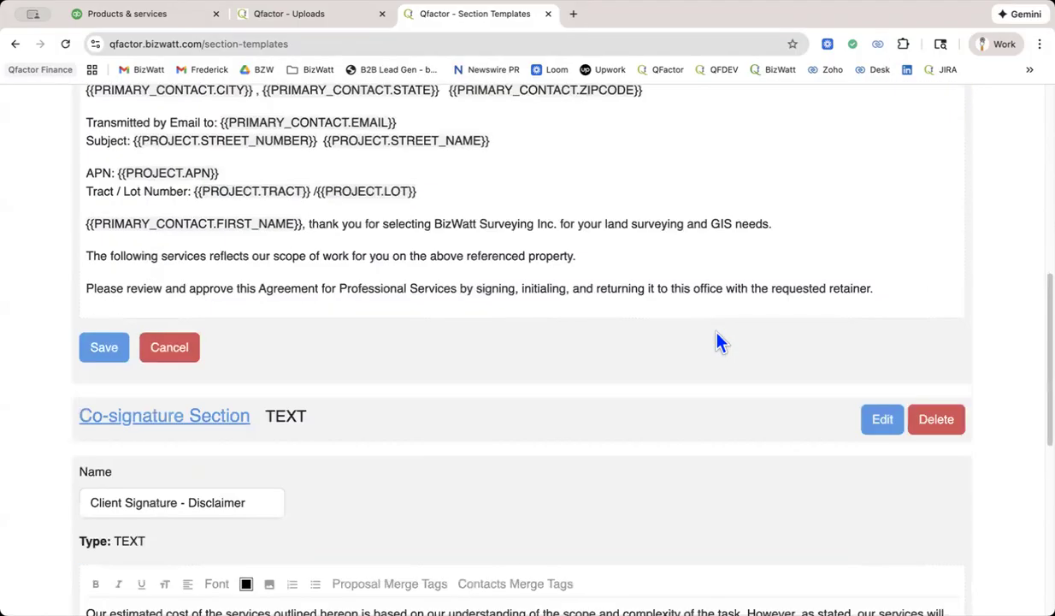
pyautogui.click(167, 351)
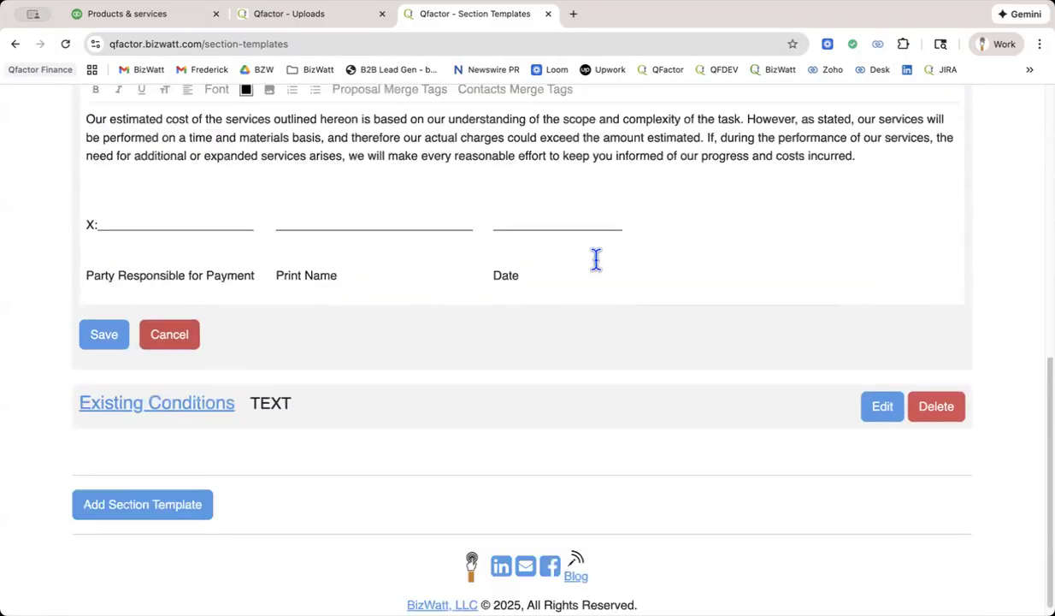
pyautogui.click(319, 19)
pyautogui.click(488, 25)
pyautogui.click(159, 335)
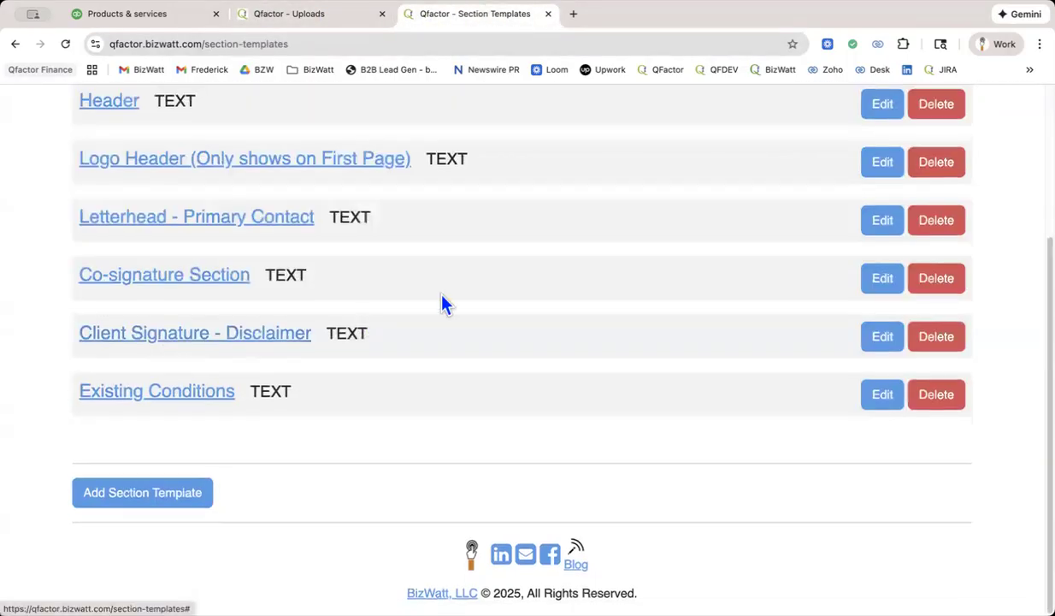
pyautogui.scroll(5, 444, 304)
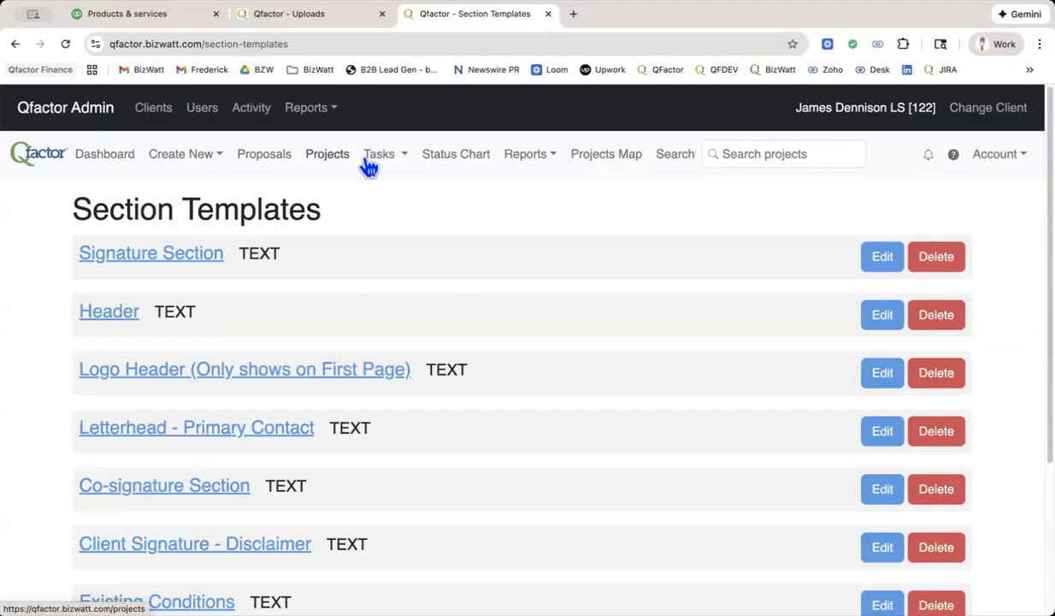
# Start a new notification rule triggered when a project's status changes to Proposal - Estimating.
pyautogui.click(1003, 161)
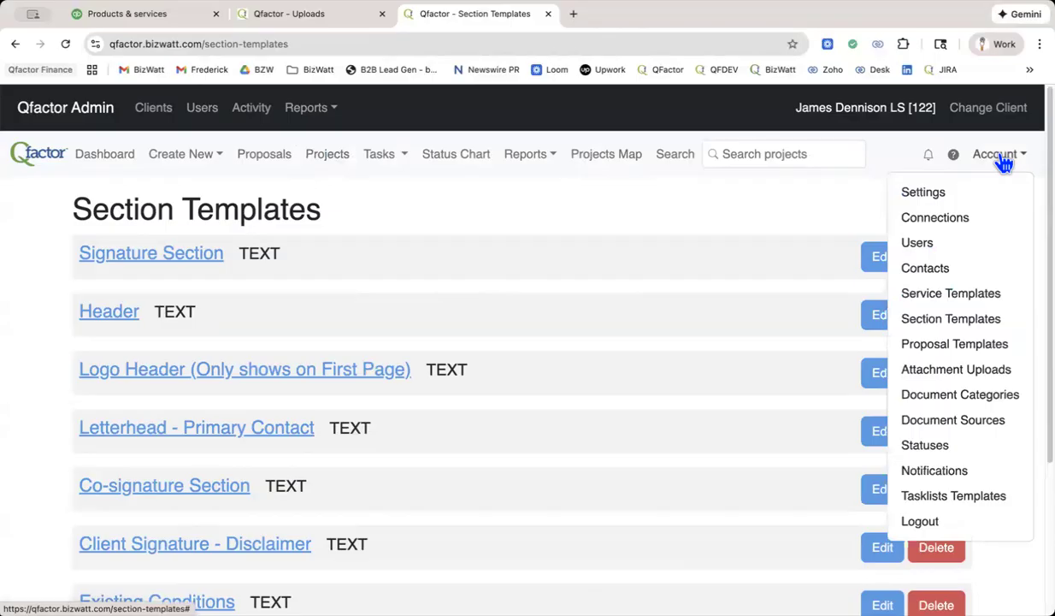
pyautogui.click(945, 481)
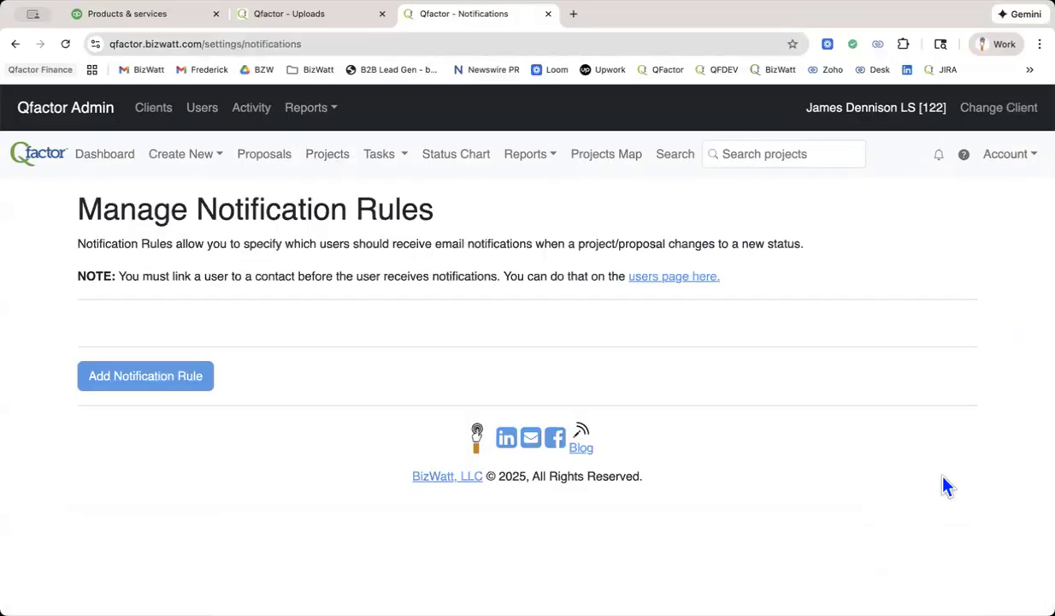
pyautogui.click(140, 378)
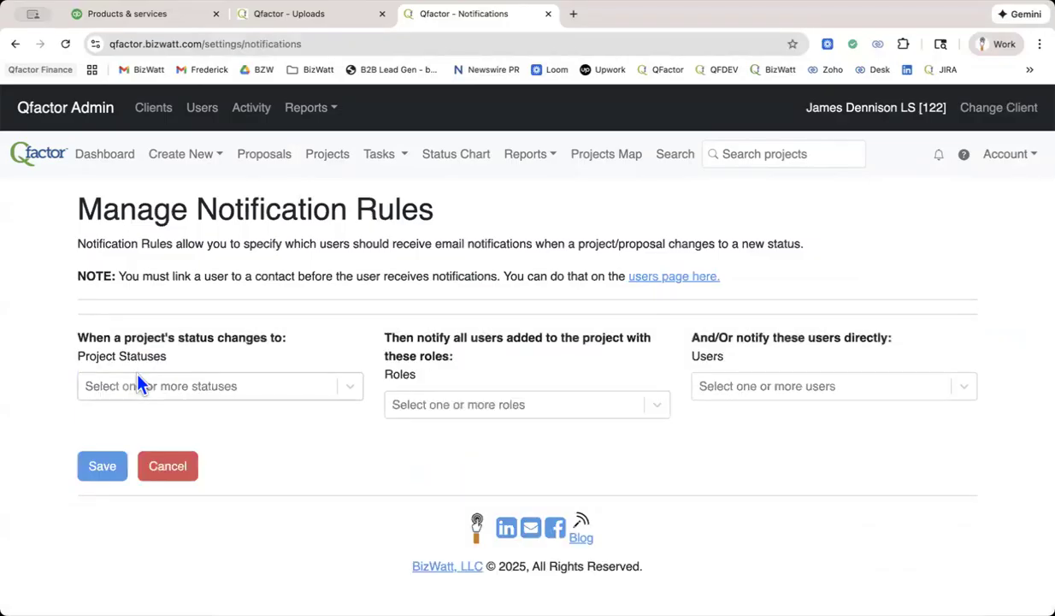
pyautogui.click(159, 390)
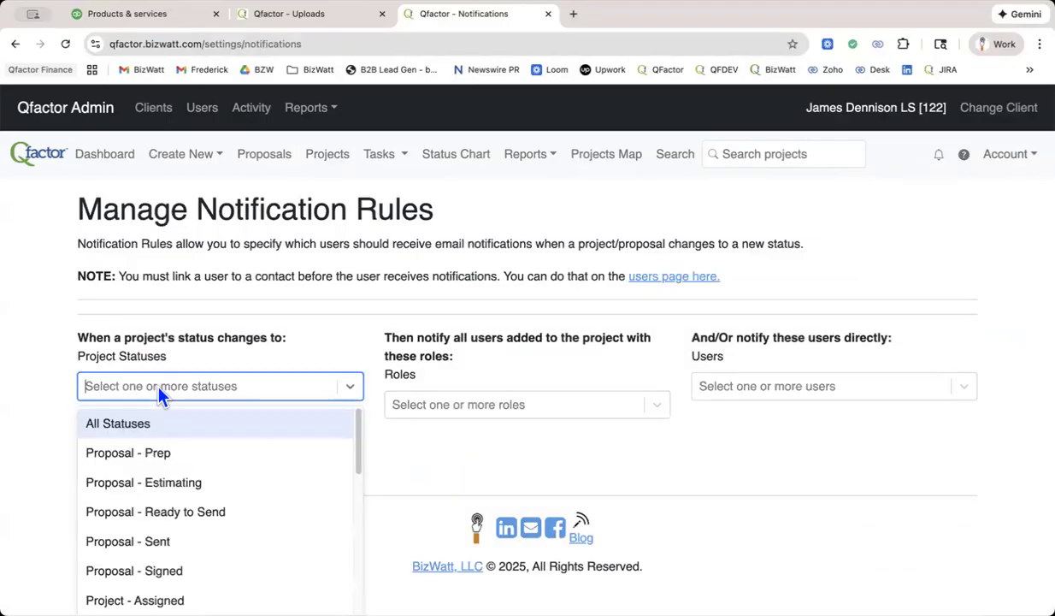
pyautogui.click(150, 490)
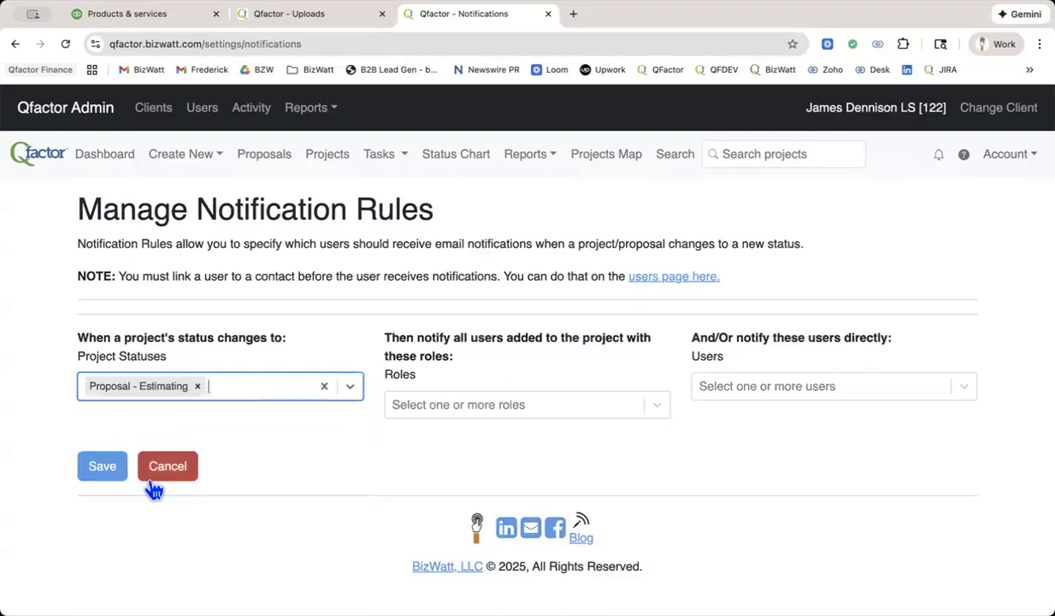
# Set the rule to notify the last listed user directly plus everyone with the Project Manager role, and save it.
pyautogui.click(706, 389)
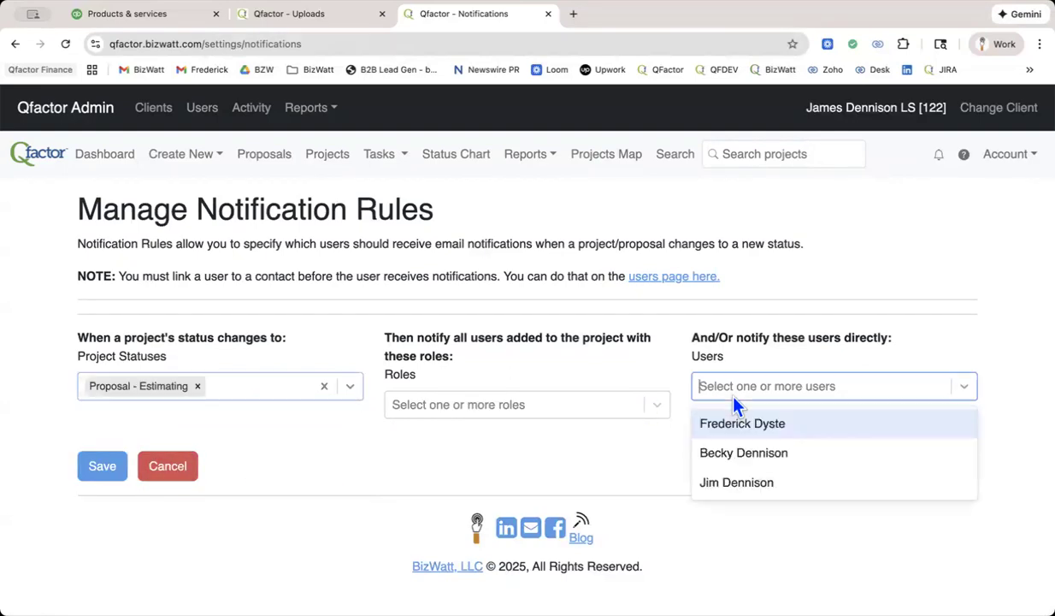
pyautogui.click(734, 485)
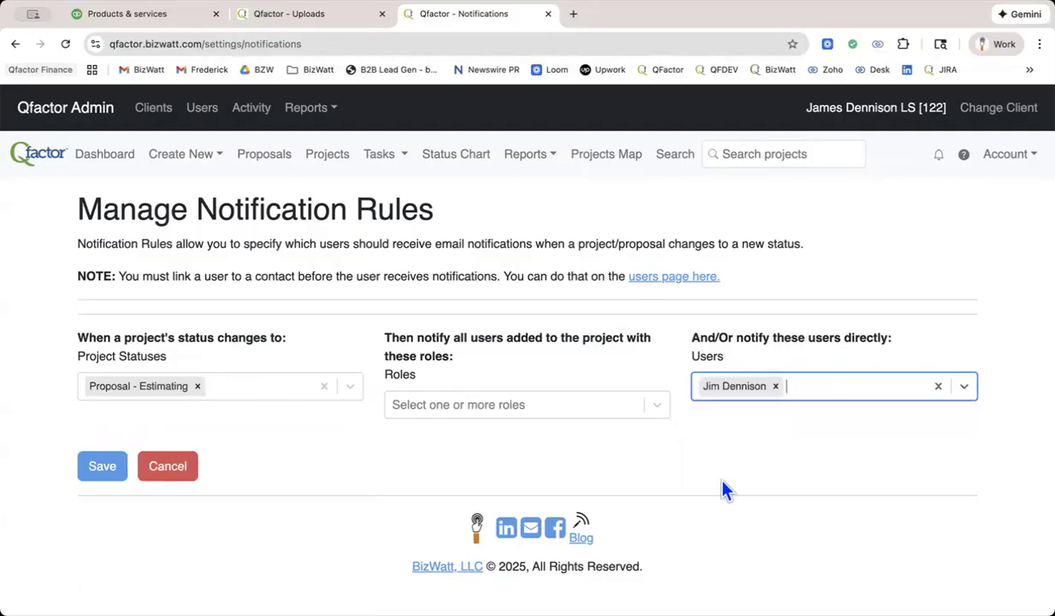
pyautogui.click(448, 408)
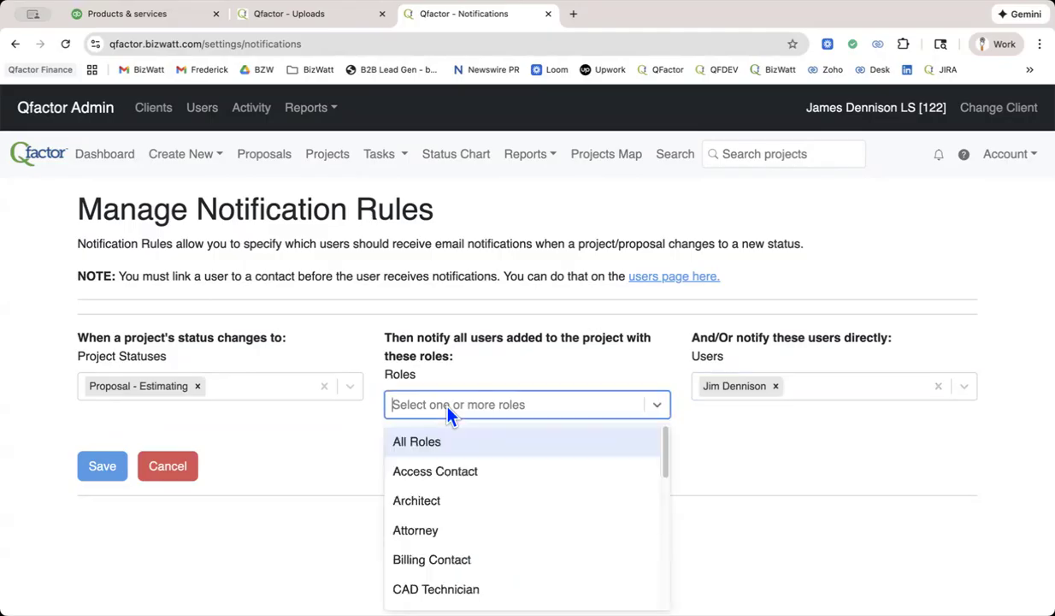
pyautogui.scroll(-5, 513, 482)
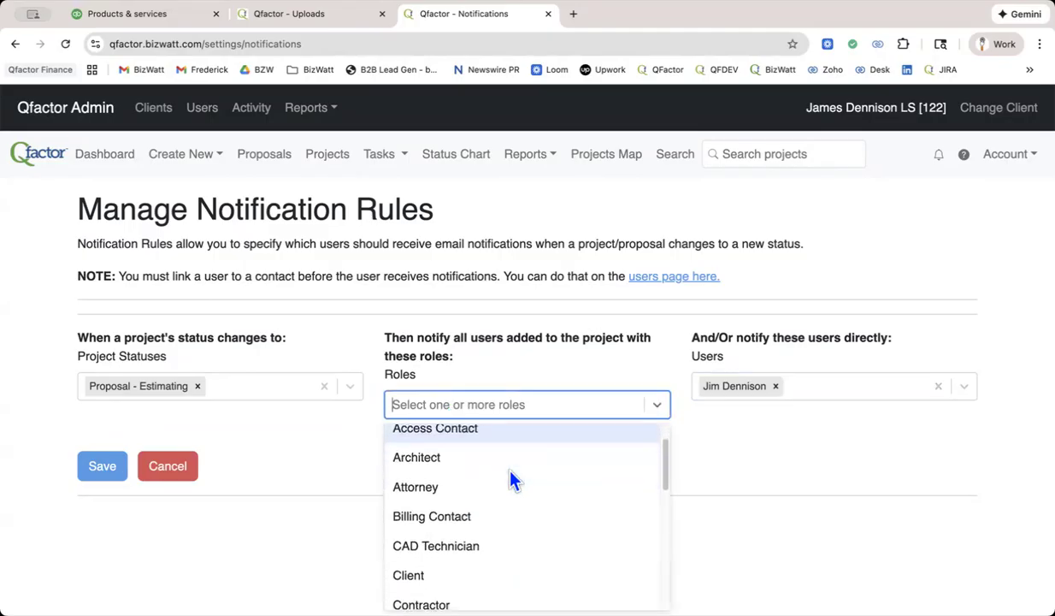
pyautogui.scroll(-6, 513, 482)
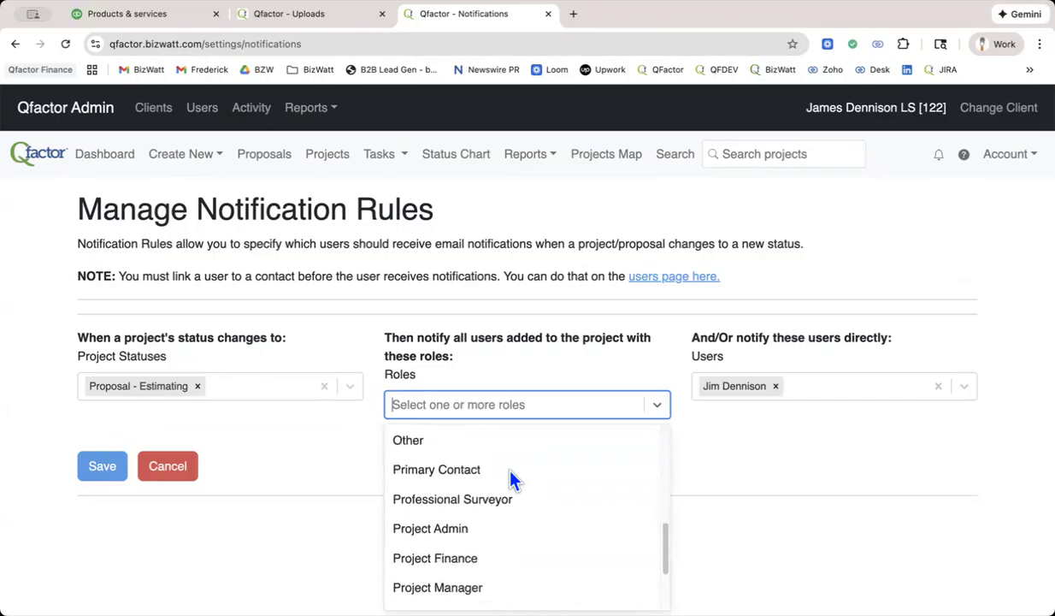
pyautogui.scroll(-2, 510, 472)
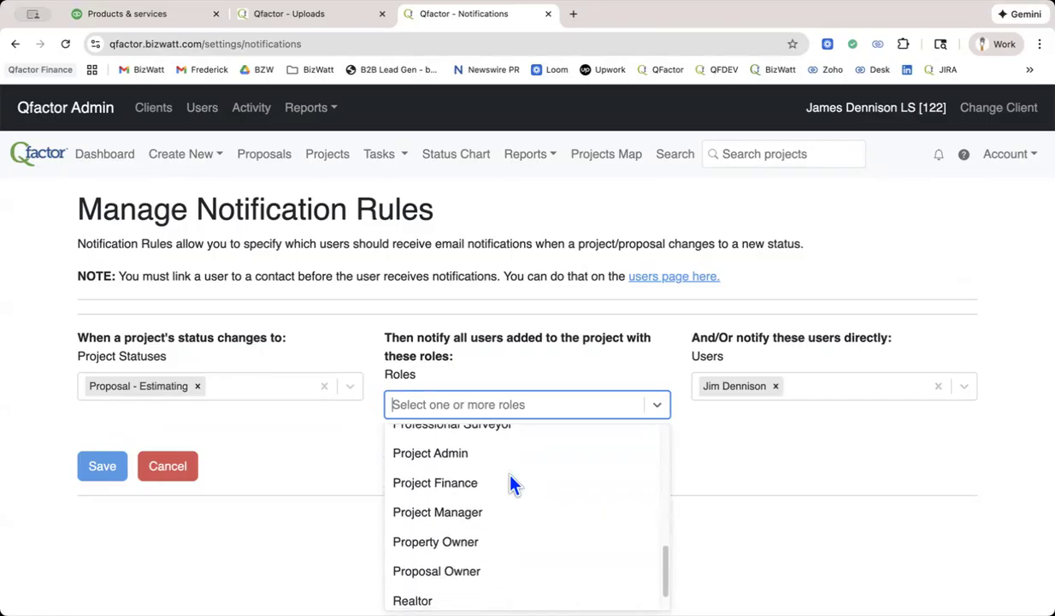
pyautogui.click(479, 512)
pyautogui.click(636, 456)
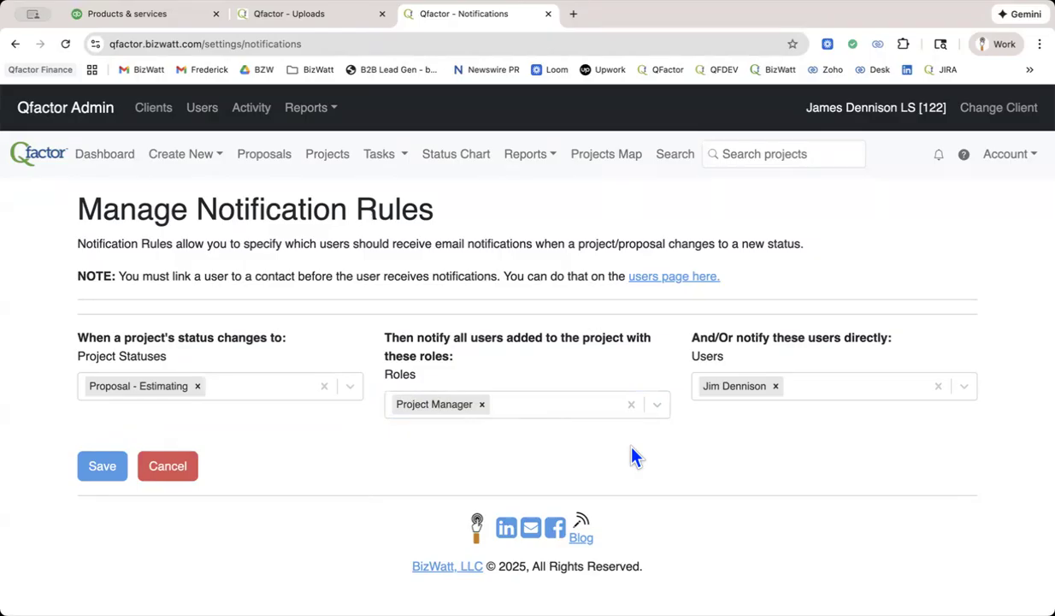
pyautogui.click(1016, 160)
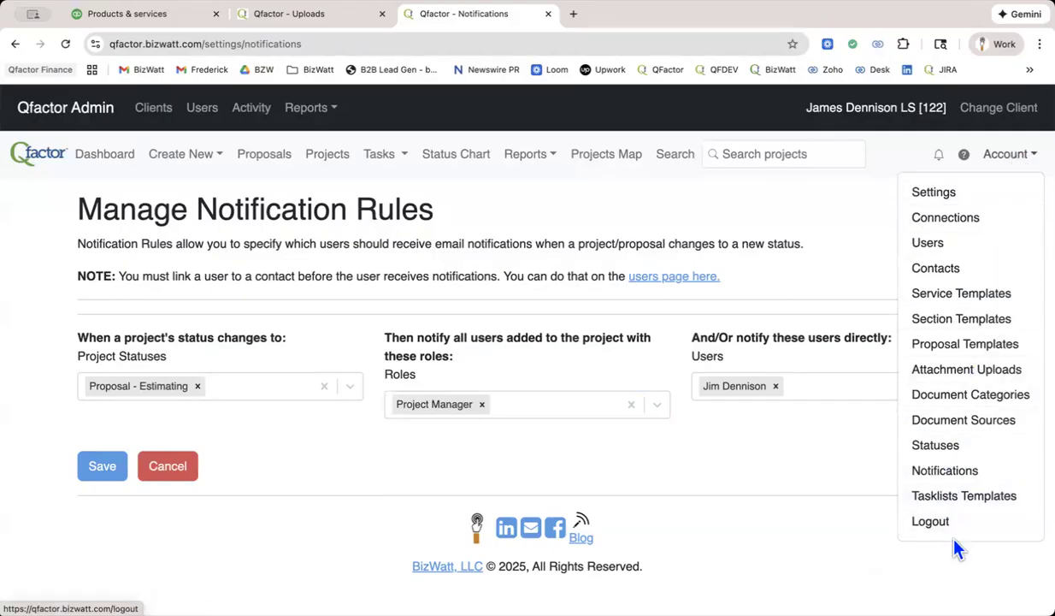
pyautogui.click(468, 427)
pyautogui.click(96, 471)
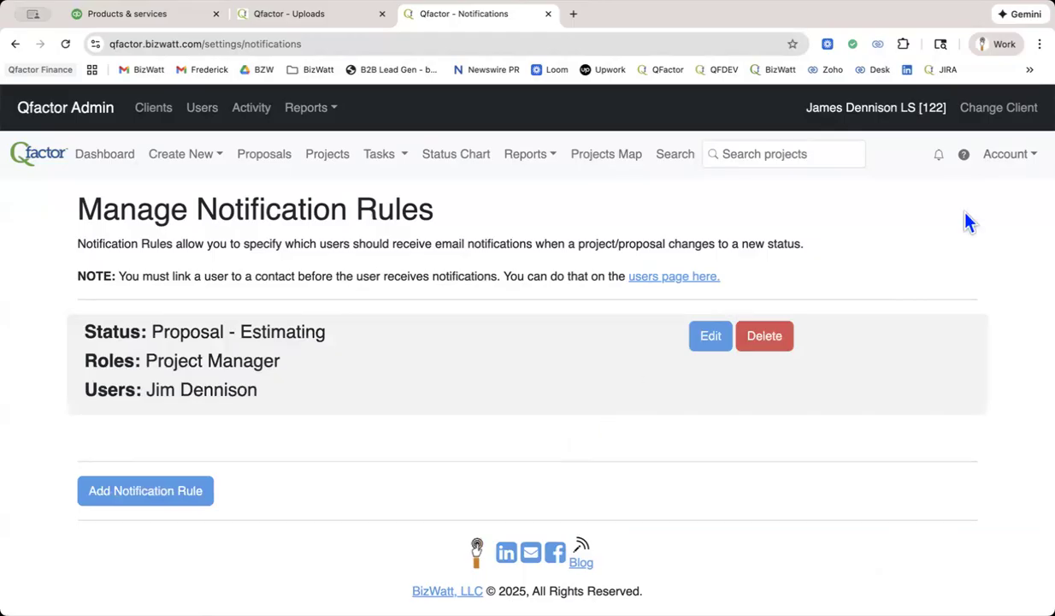
# Open a new user invitation from the account's users and review its role options, keeping Employee - Can't see any financial data.
pyautogui.click(1016, 161)
pyautogui.click(924, 246)
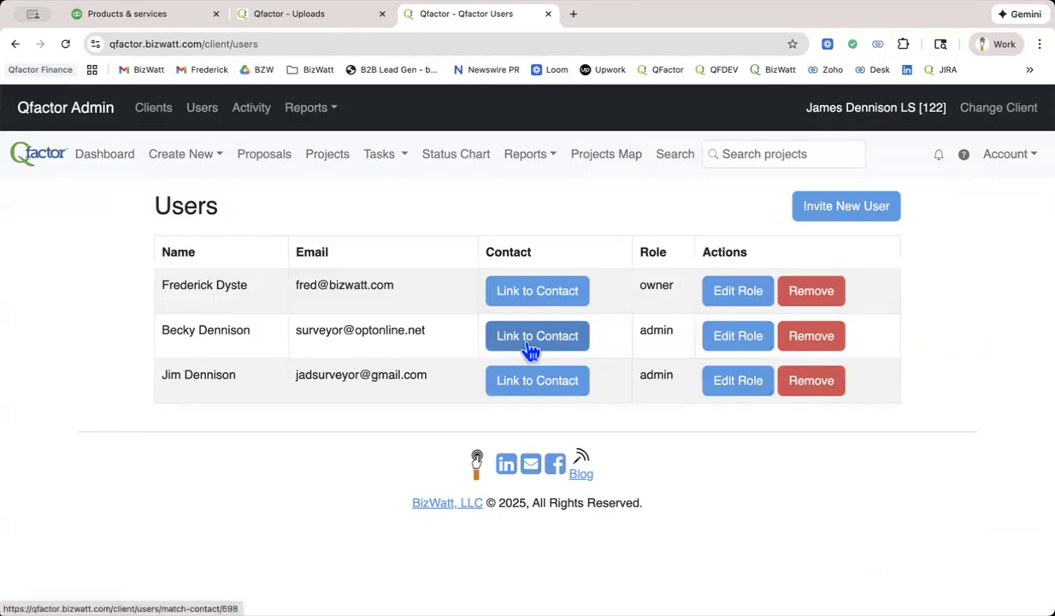
pyautogui.click(830, 209)
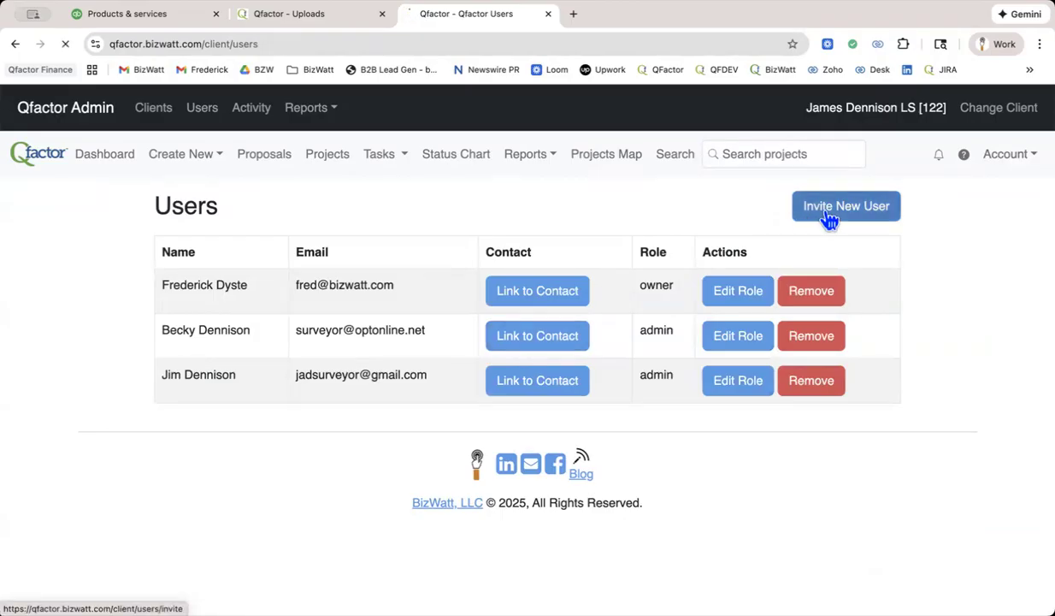
pyautogui.click(474, 293)
pyautogui.click(496, 346)
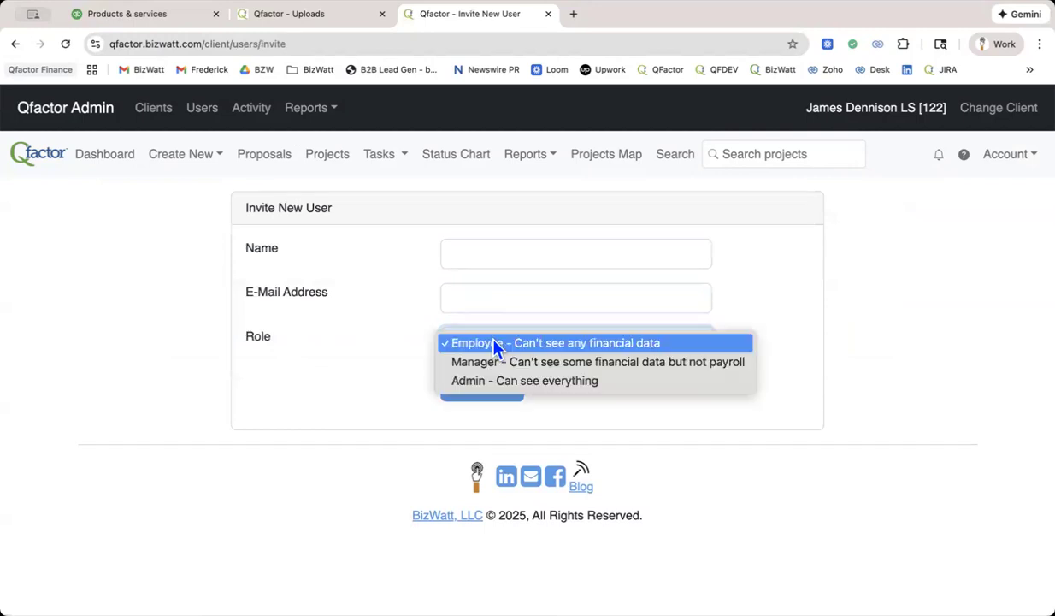
pyautogui.click(556, 344)
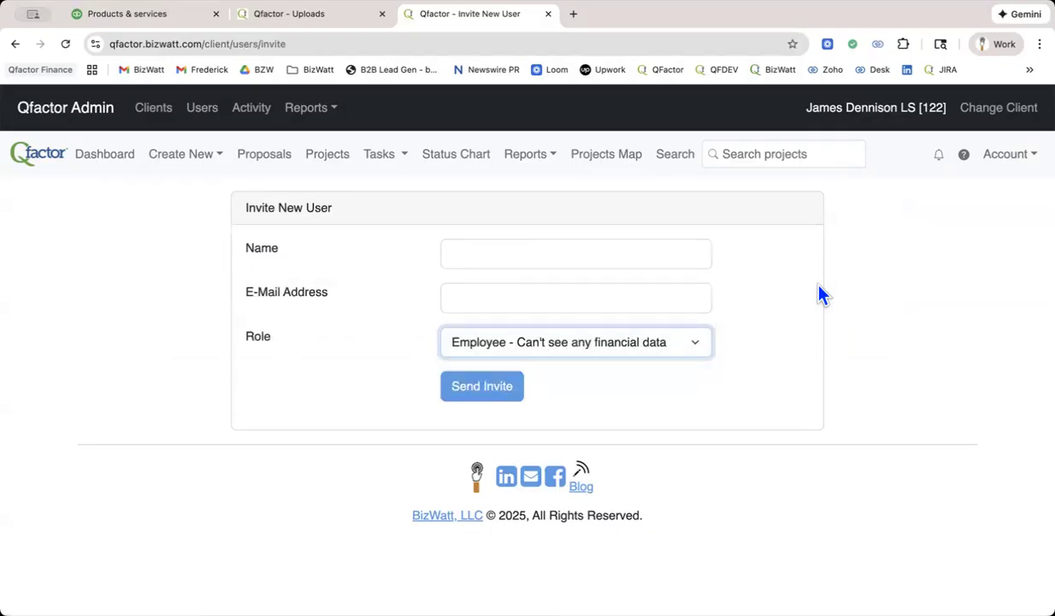
# Switch to QuickBooks to view the My experts options, close them and return to the Qfactor user invitation.
pyautogui.click(140, 26)
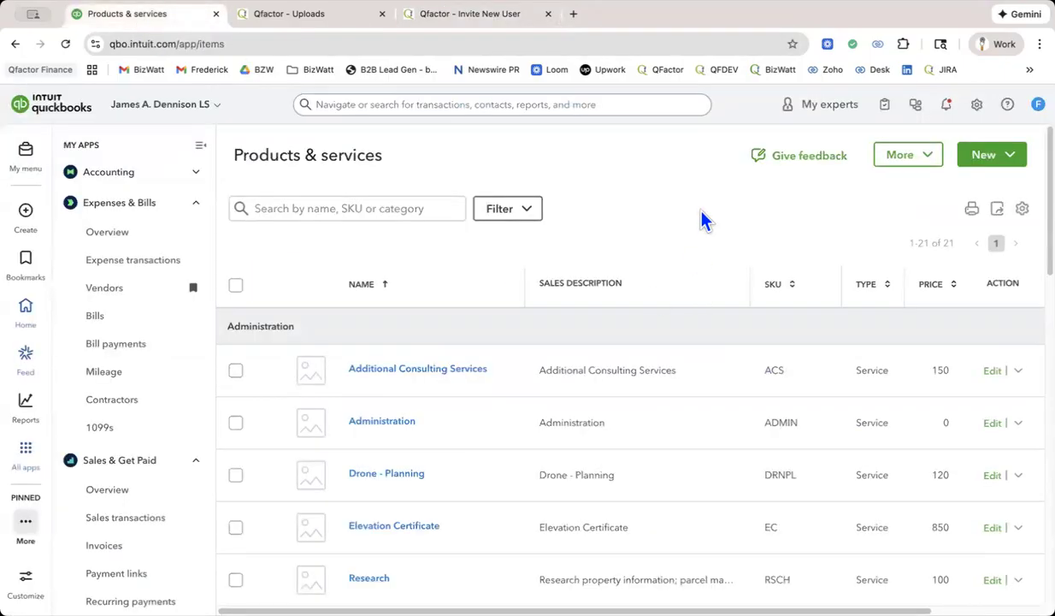
pyautogui.click(840, 113)
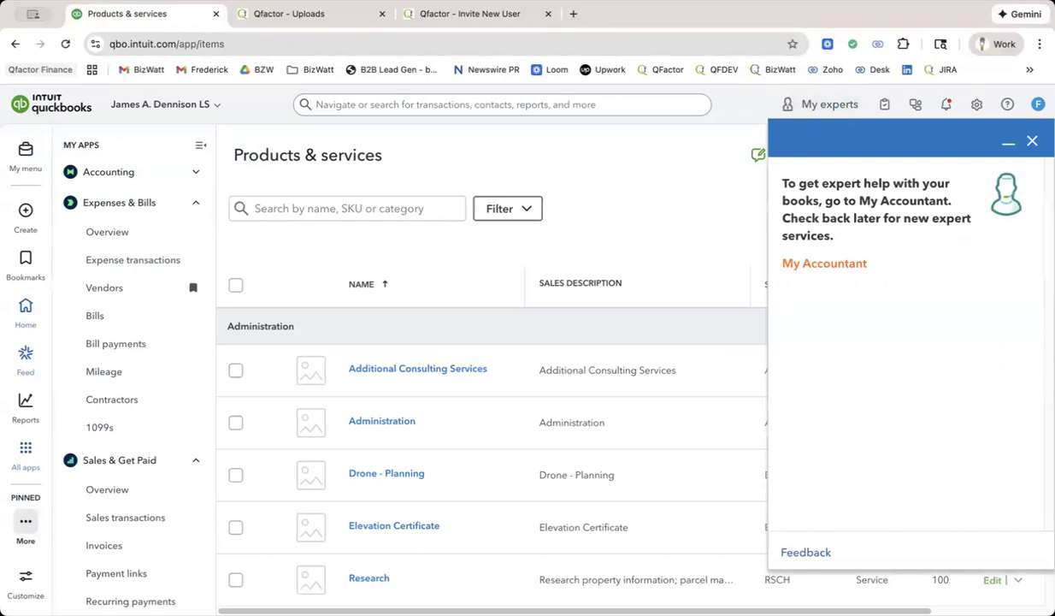
pyautogui.click(1033, 141)
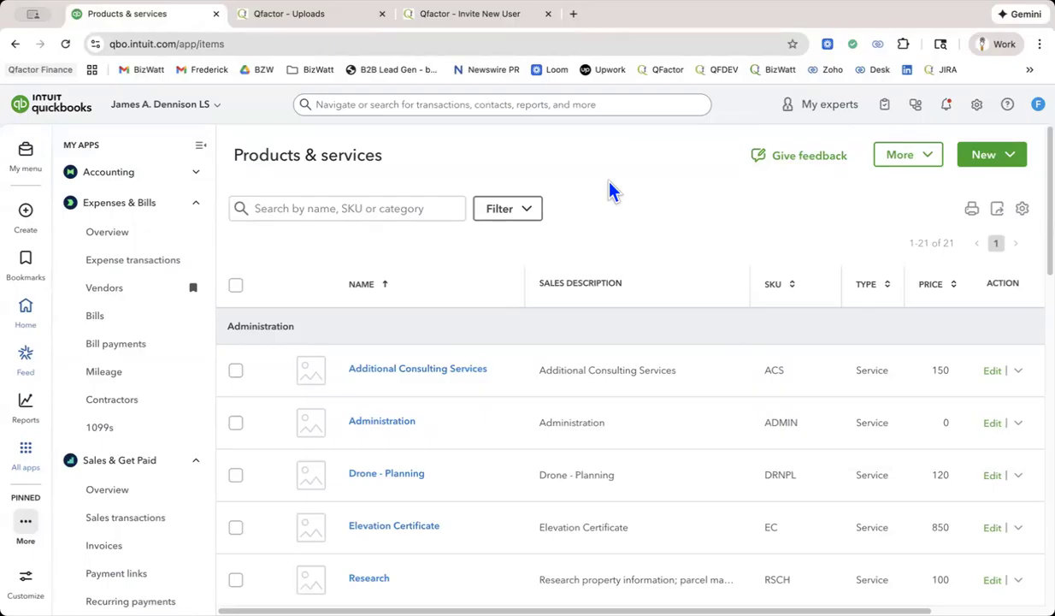
pyautogui.click(275, 17)
pyautogui.click(468, 24)
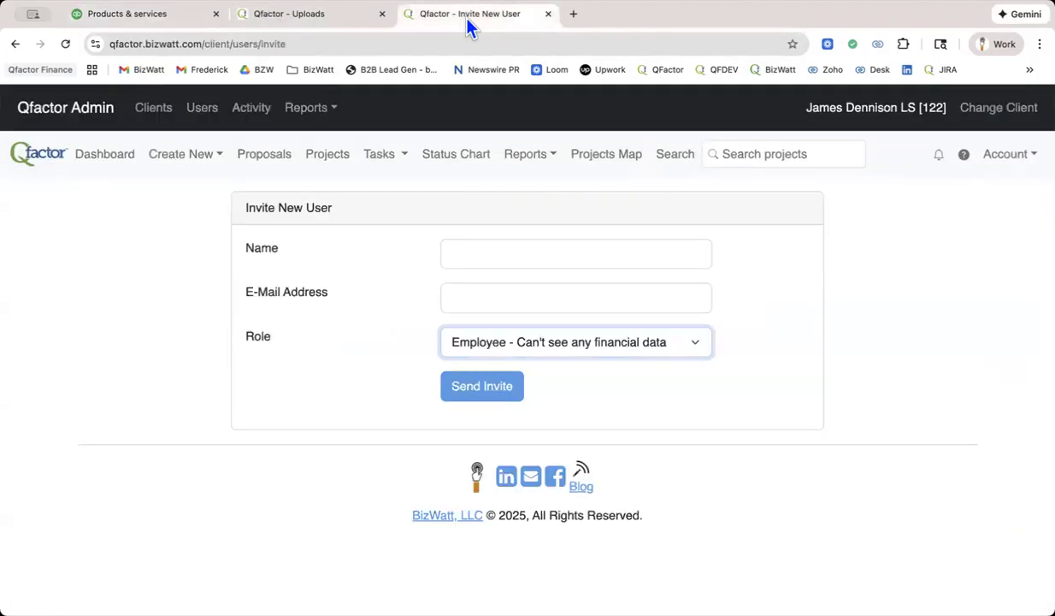
# Open the tasklist templates and review the status transitions in Standard Boundary Example.
pyautogui.click(1015, 166)
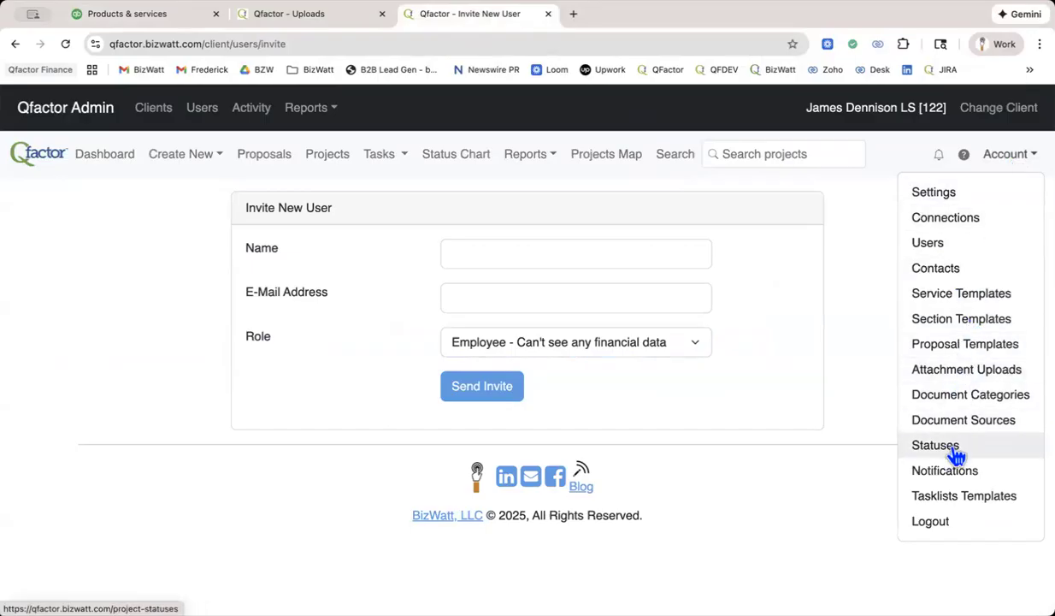
pyautogui.click(952, 498)
pyautogui.scroll(-3, 955, 463)
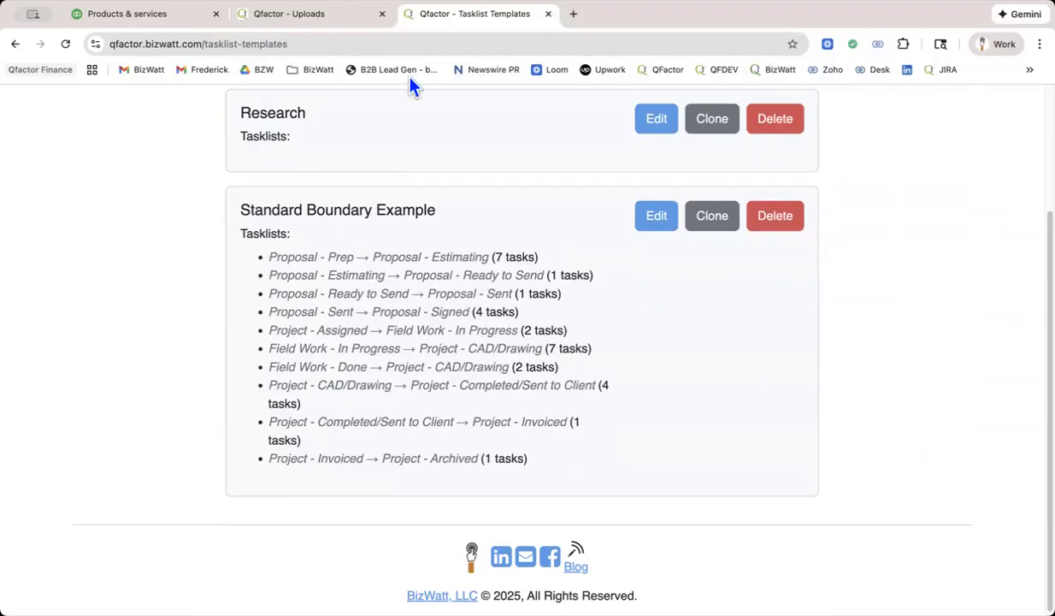
# Open the ZLS & EC proposal for the Stratford property from the proposals list and review its Proposal - Ready to Send tasklist.
pyautogui.click(323, 19)
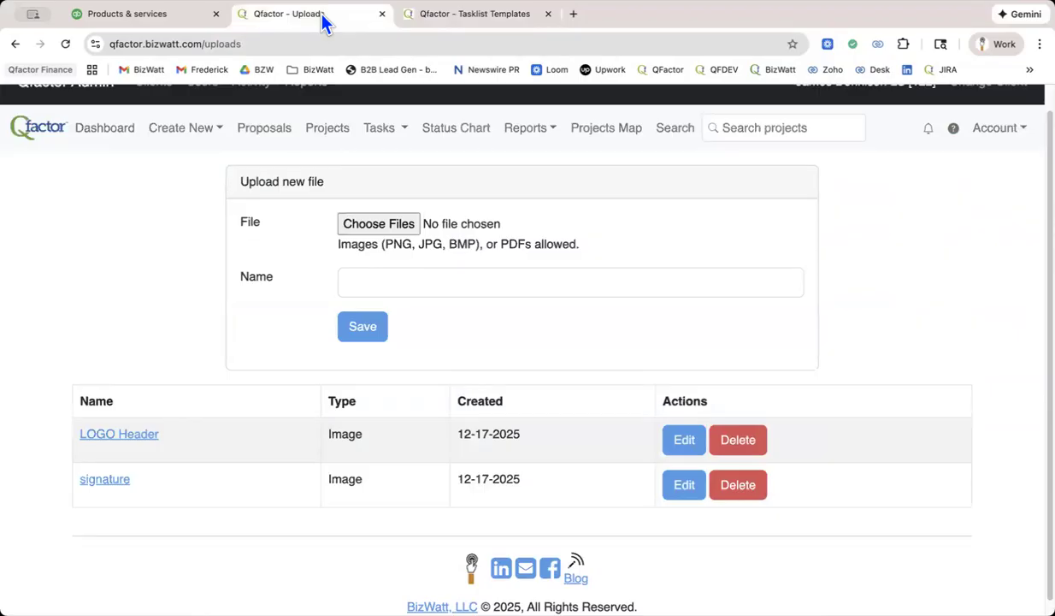
pyautogui.click(277, 136)
pyautogui.click(111, 380)
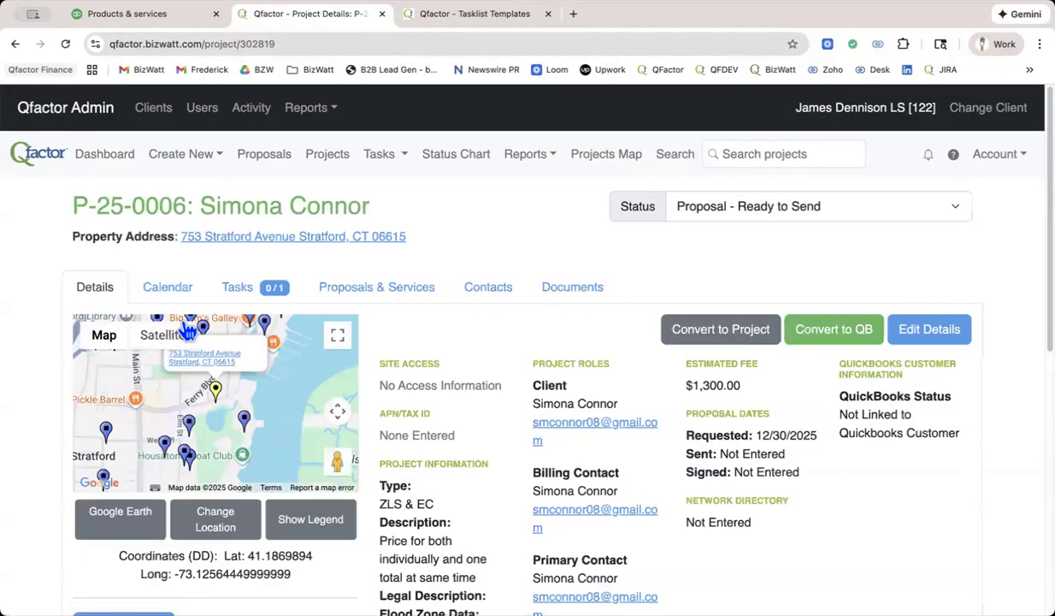
pyautogui.click(237, 291)
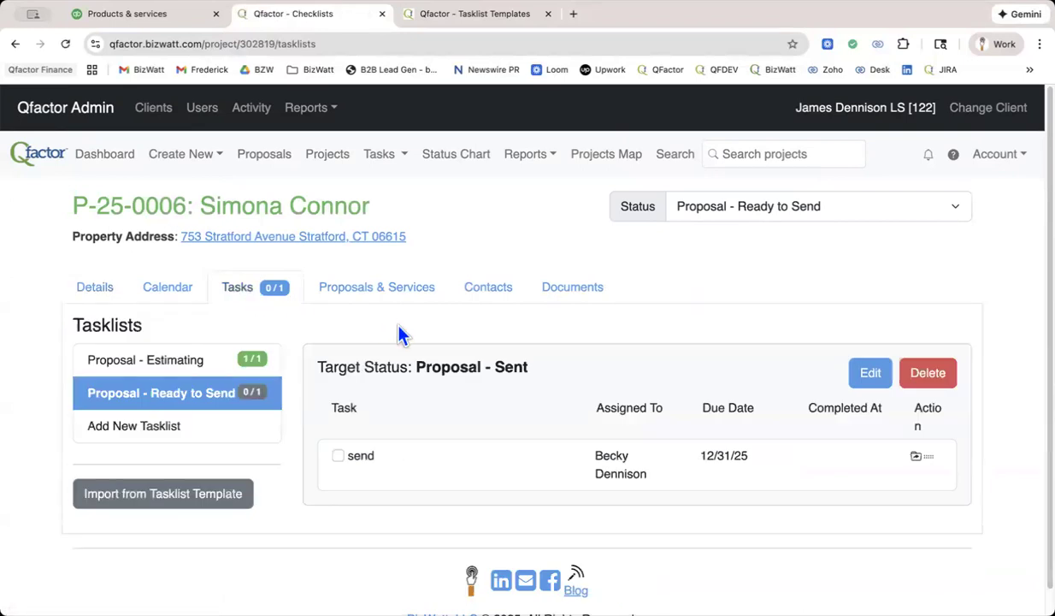
pyautogui.scroll(-1, 502, 408)
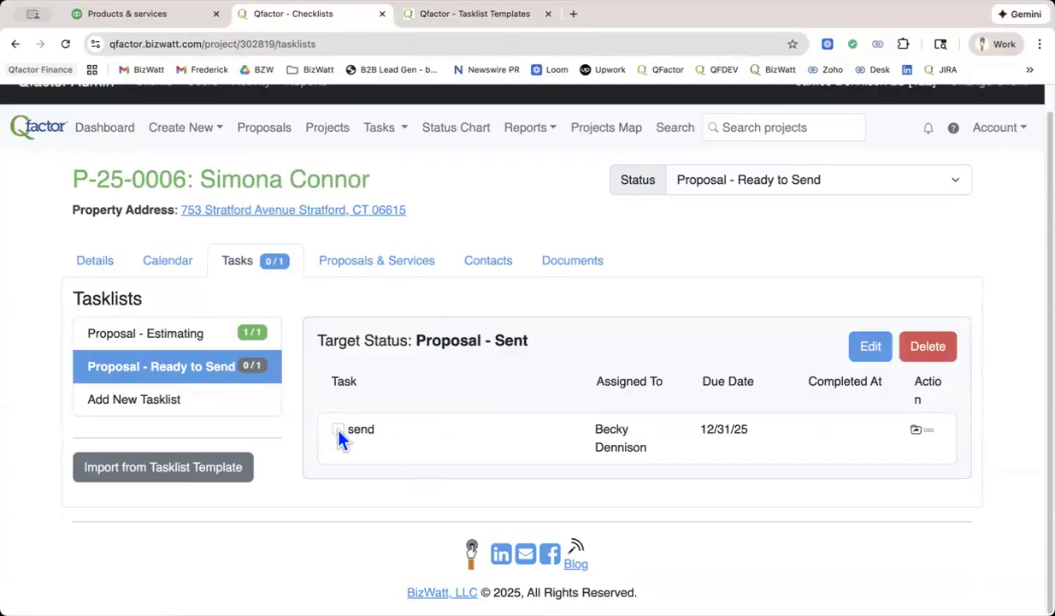
# Unmark the Estimated task in the Proposal - Estimating tasklist, mark it completed again and return to the Proposal - Ready to Send tasklist.
pyautogui.click(100, 333)
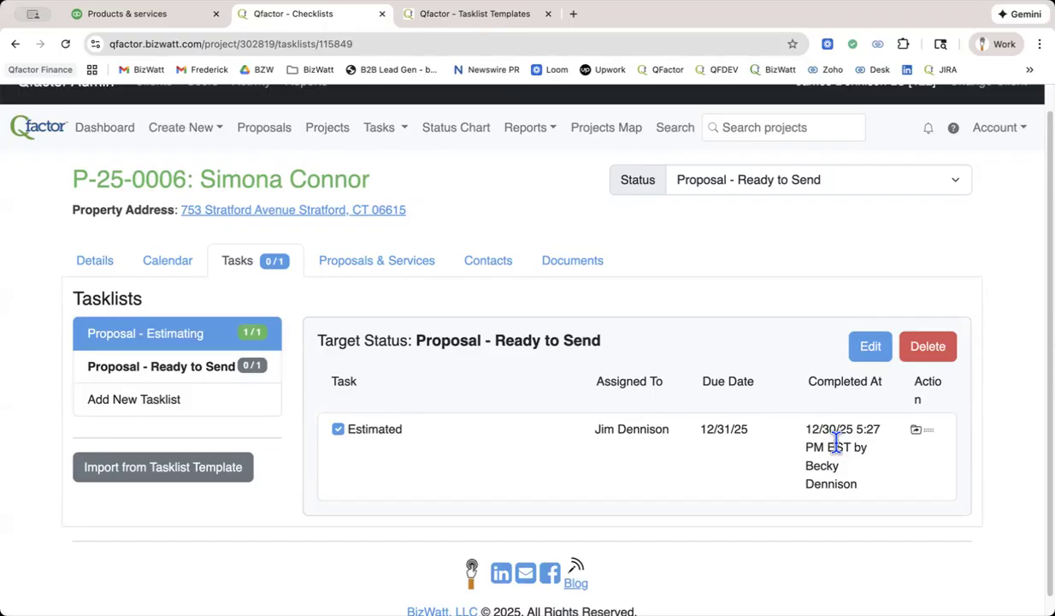
pyautogui.click(338, 430)
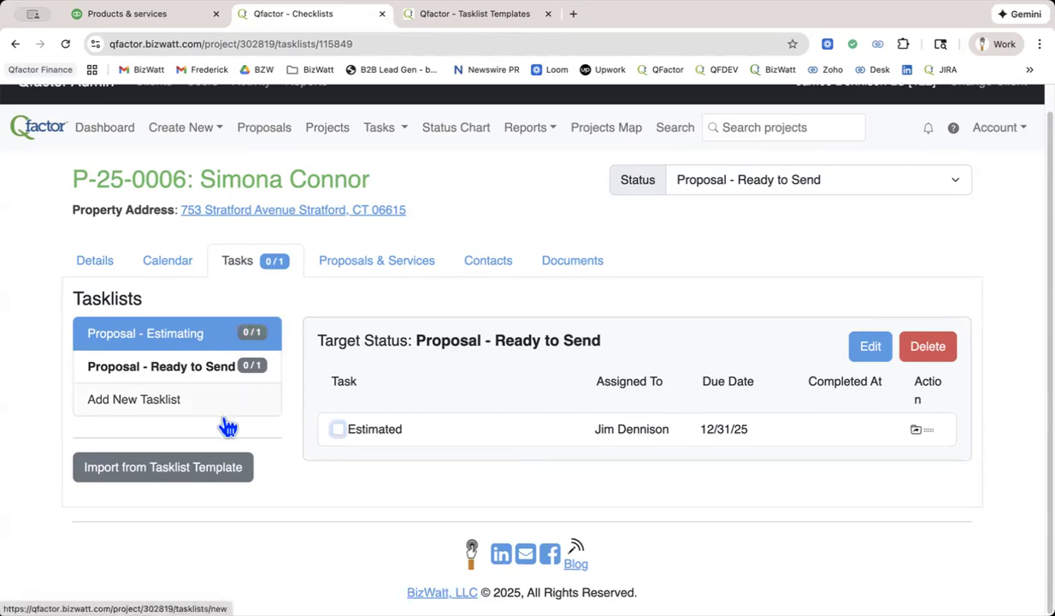
pyautogui.click(338, 430)
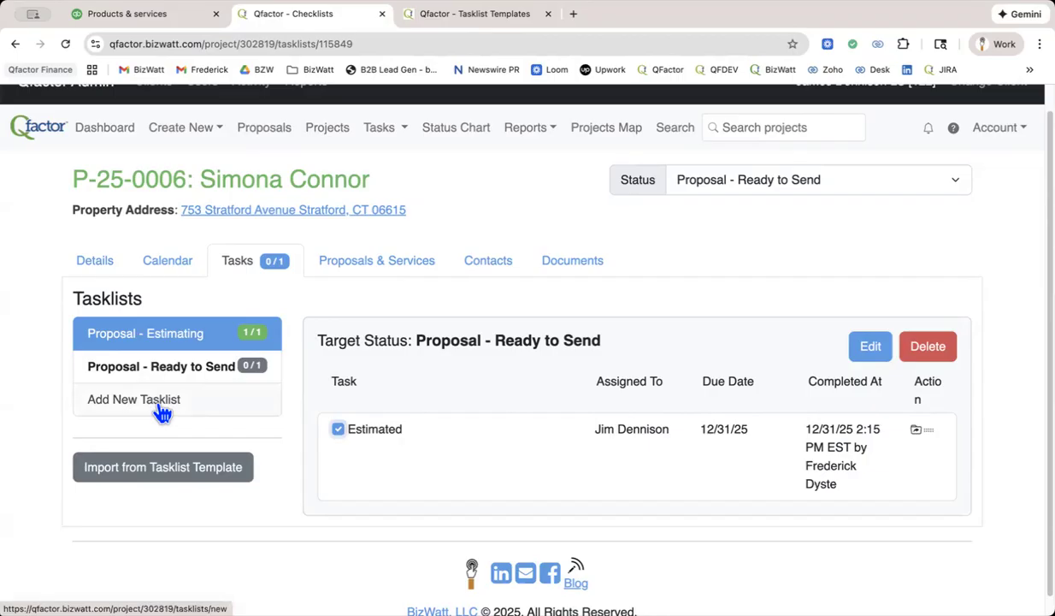
pyautogui.click(167, 368)
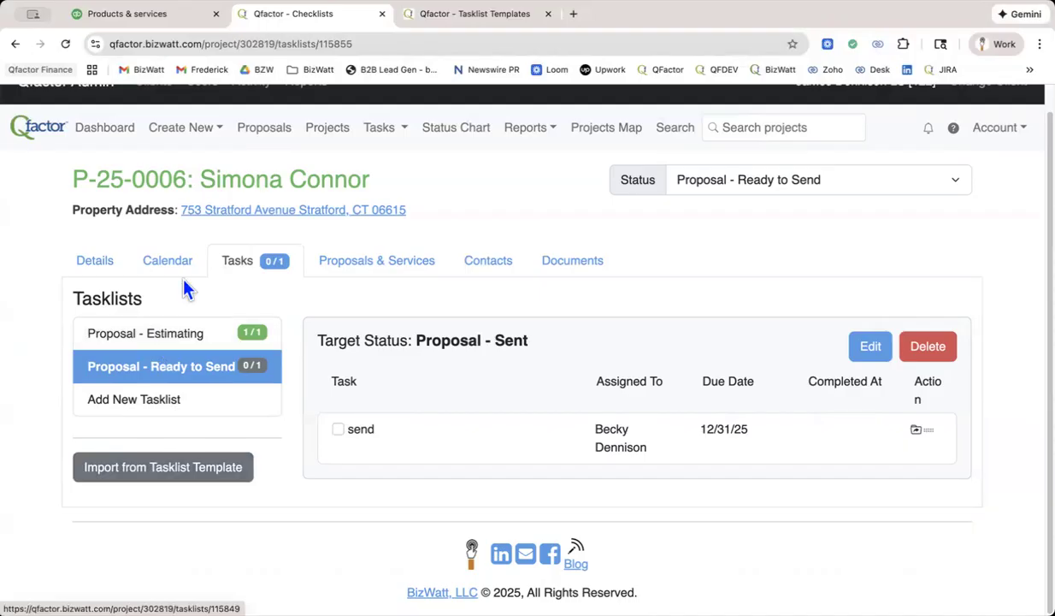
# Return to the proposals list and review the status of each proposal.
pyautogui.click(262, 137)
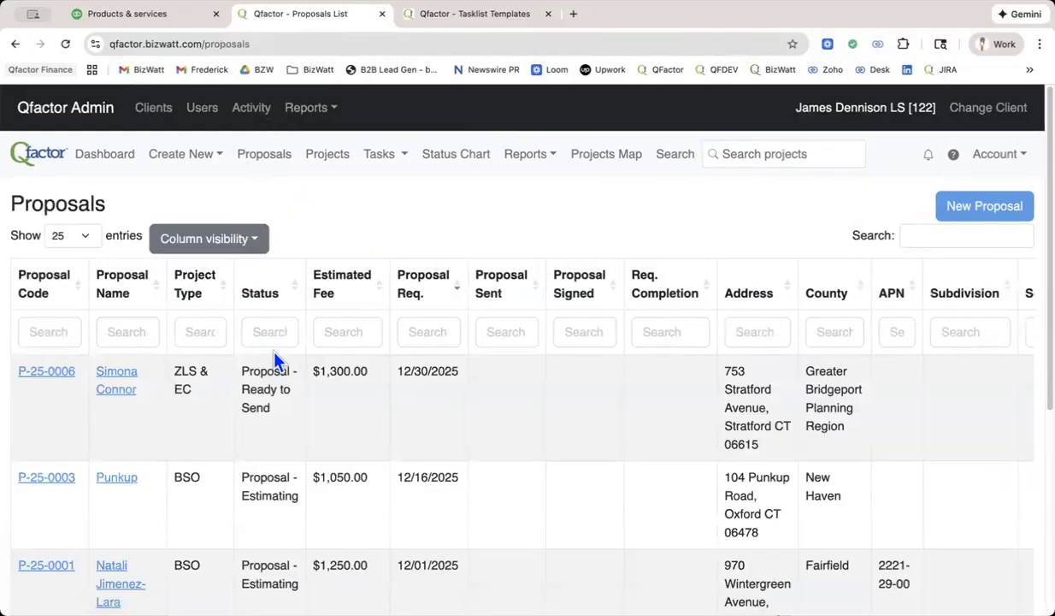
pyautogui.scroll(-3, 274, 358)
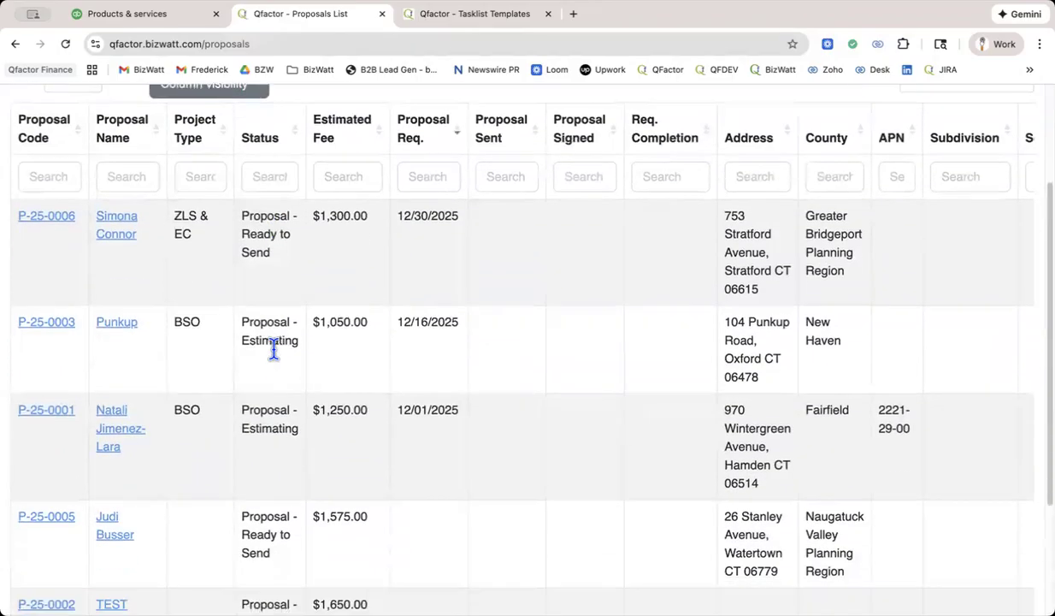
pyautogui.scroll(-3, 273, 351)
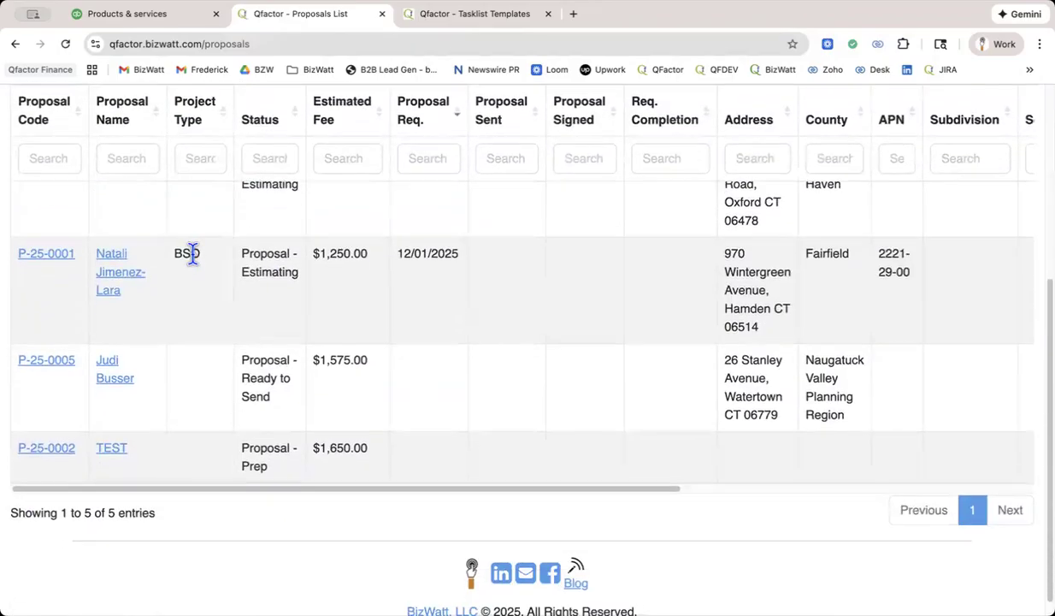
# Open the Punkup proposal from the proposals list and show its tasklists.
pyautogui.scroll(4, 193, 253)
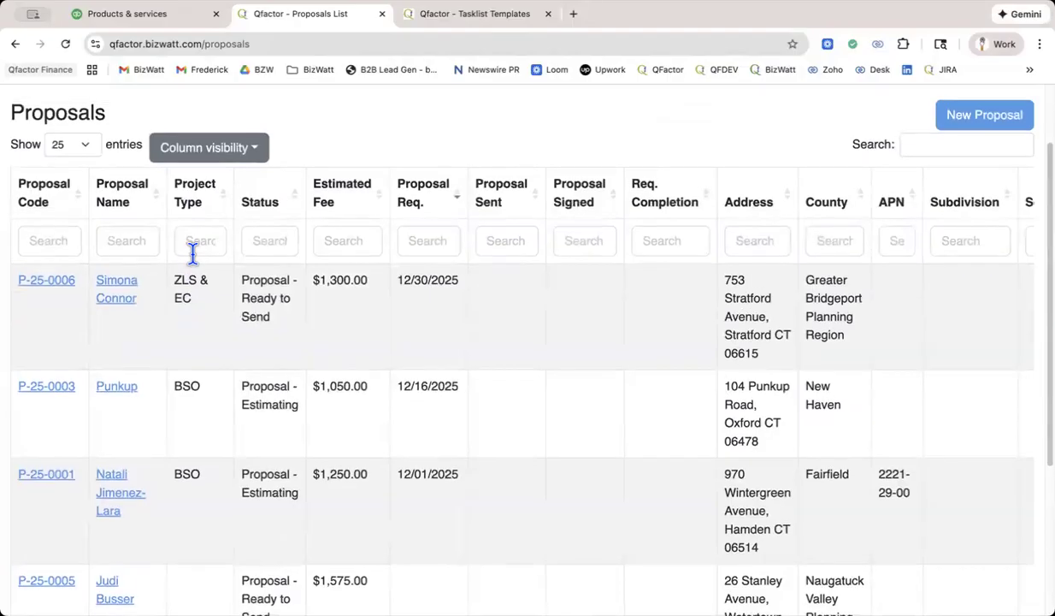
pyautogui.click(114, 390)
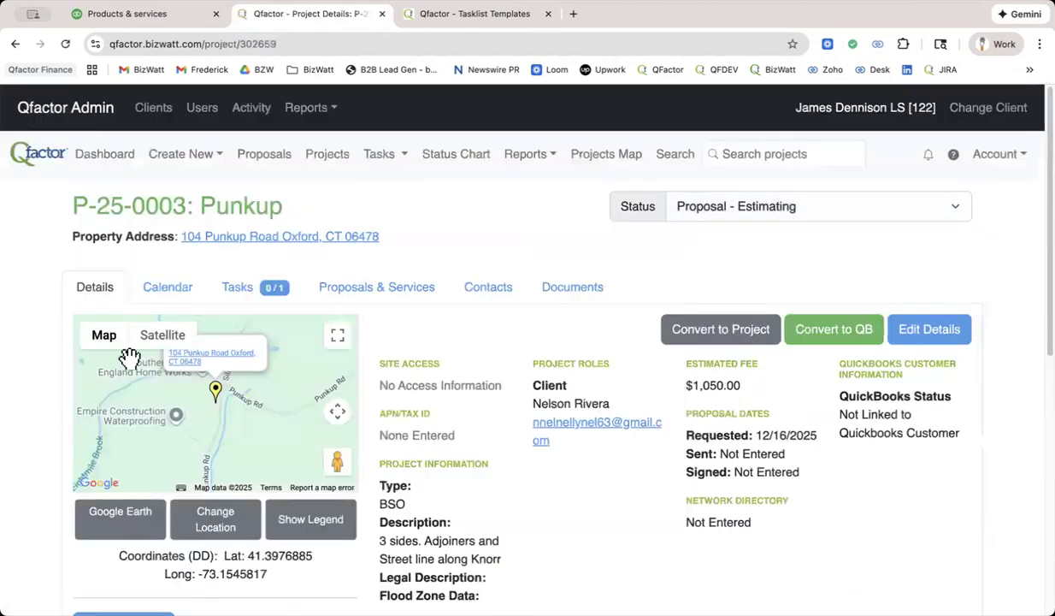
pyautogui.click(237, 292)
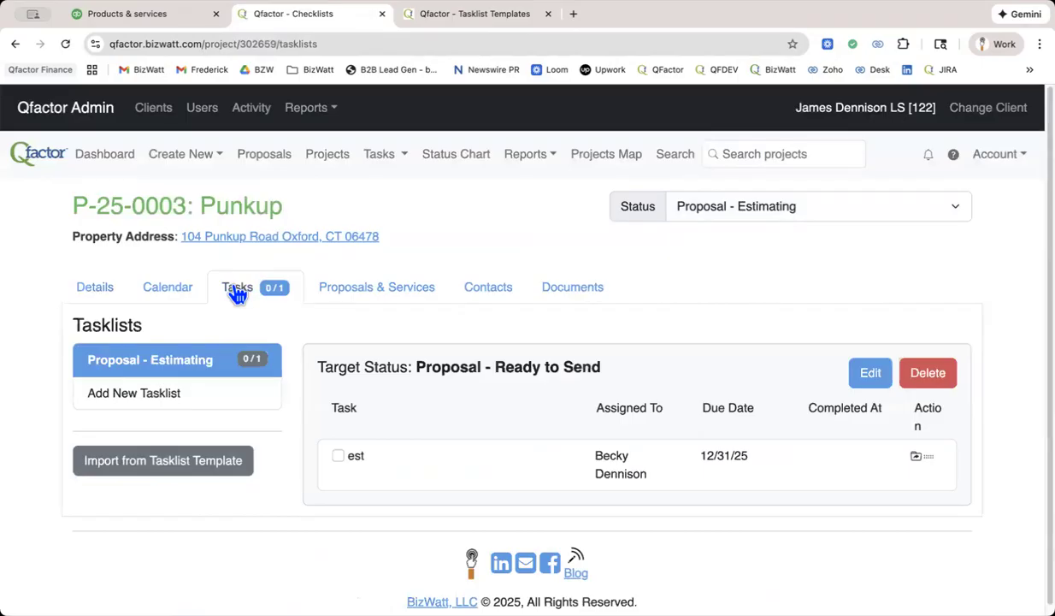
# Import the Standard Boundary Example tasklist template into the Punkup proposal, adding its tasks while keeping the existing ones.
pyautogui.click(170, 466)
pyautogui.scroll(-2, 508, 342)
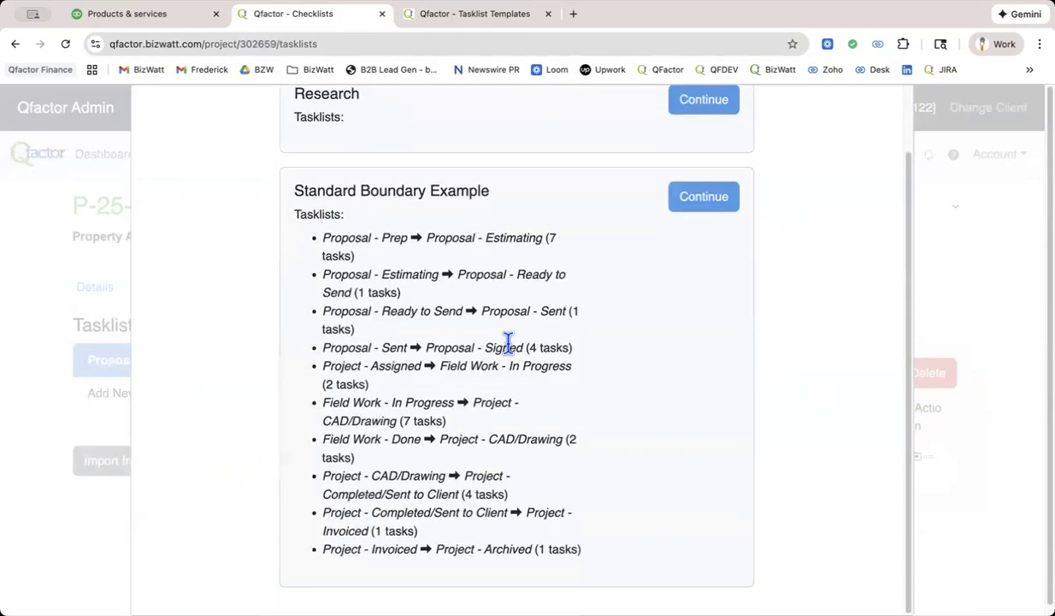
pyautogui.scroll(-1, 509, 342)
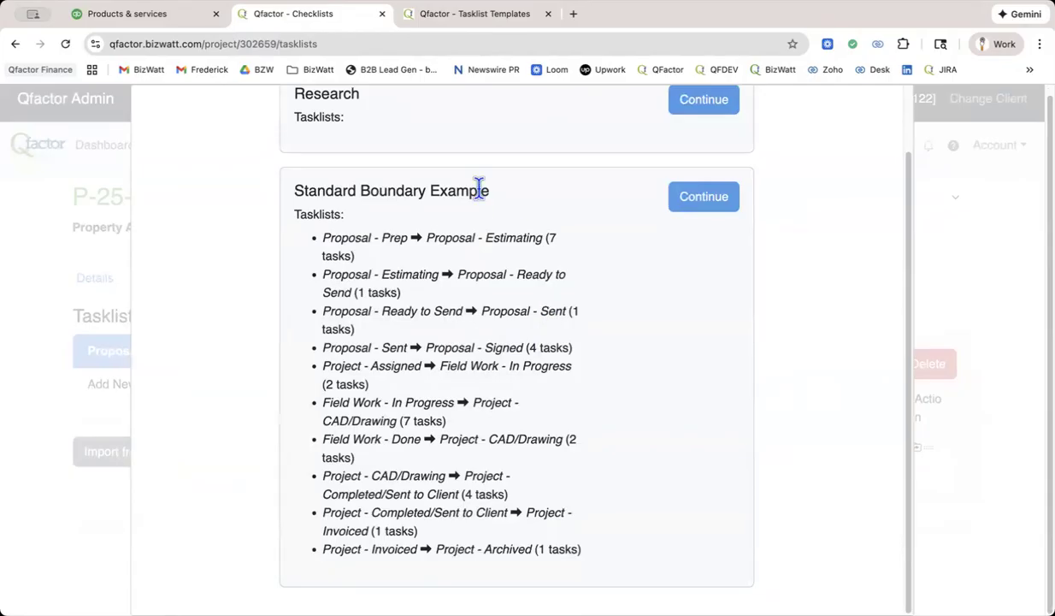
pyautogui.click(699, 199)
pyautogui.scroll(-5, 680, 239)
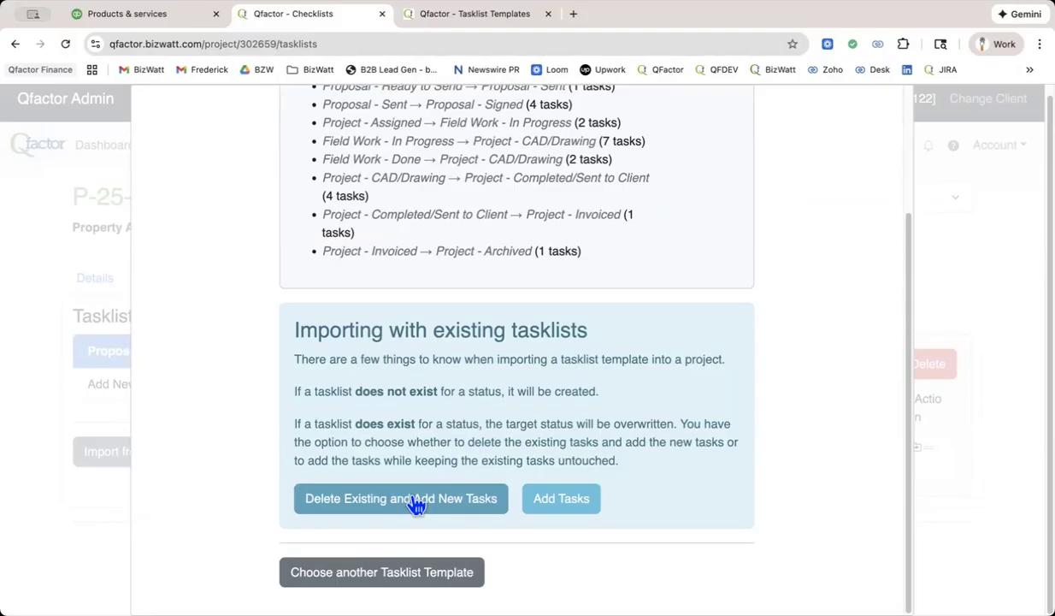
pyautogui.click(561, 504)
# Delete the est task from the Proposal - Estimating tasklist and save the tasklist.
pyautogui.scroll(-3, 557, 460)
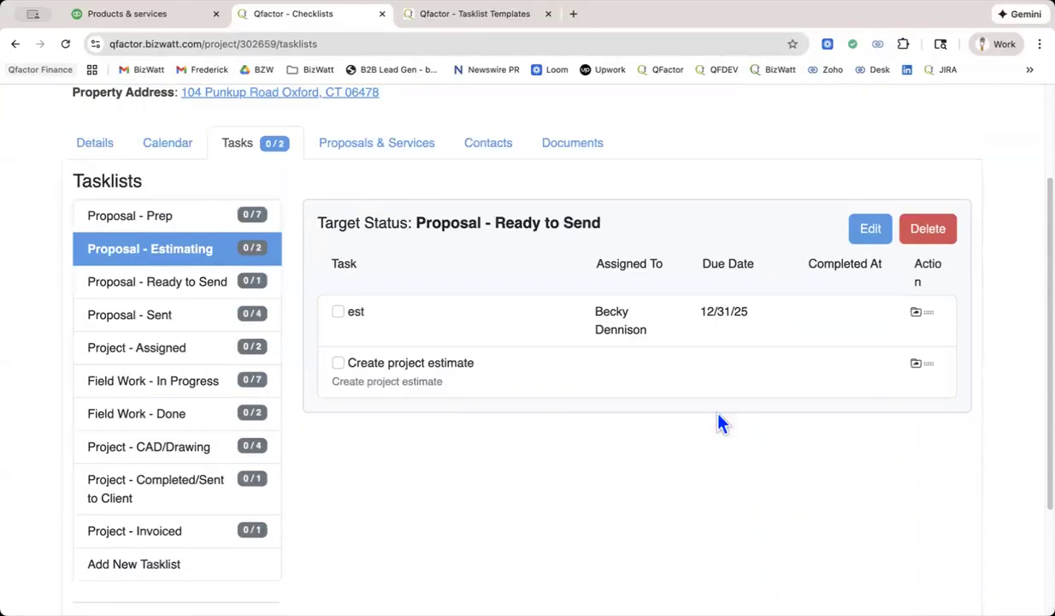
pyautogui.click(873, 235)
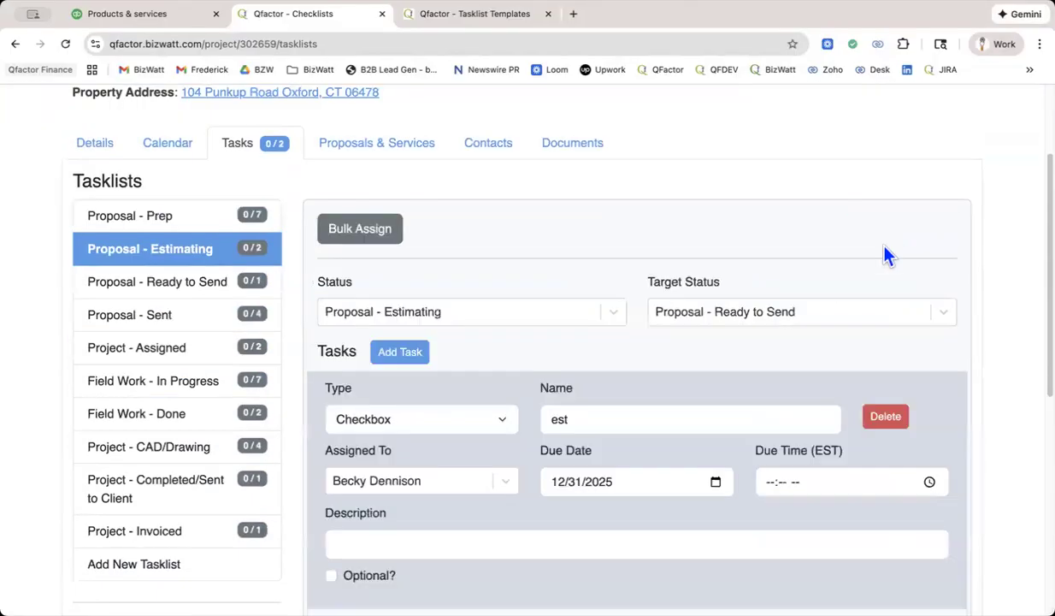
pyautogui.click(885, 421)
pyautogui.scroll(-3, 604, 355)
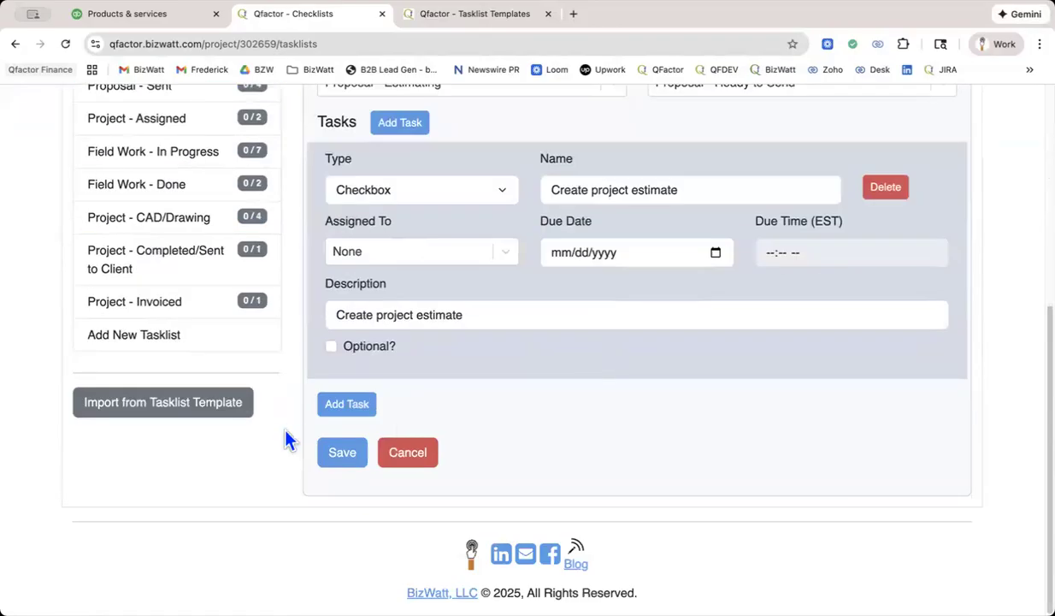
pyautogui.click(342, 452)
pyautogui.scroll(3, 209, 190)
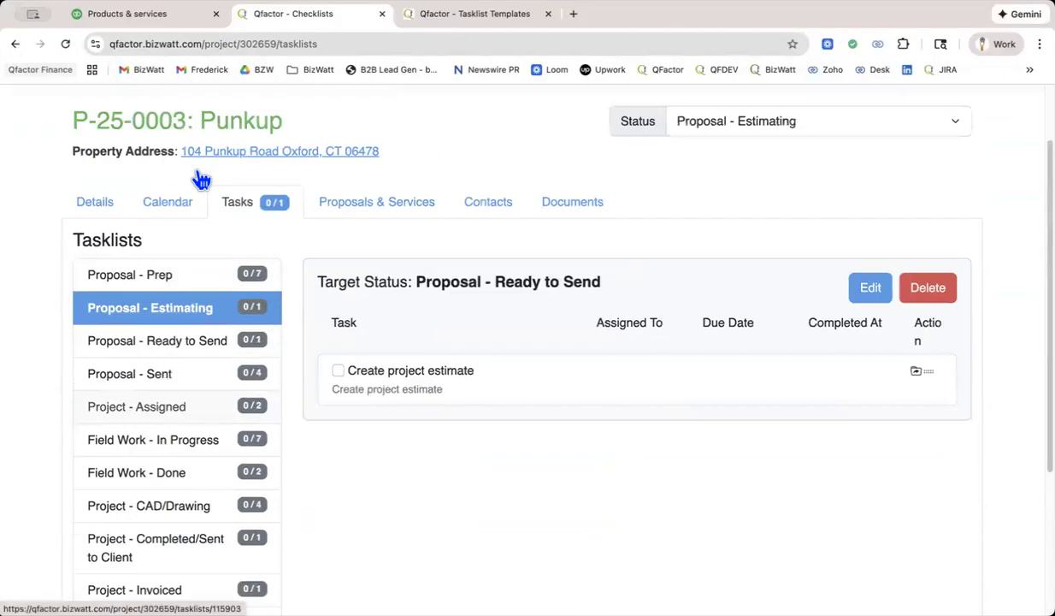
# Bulk assign all Proposal - Prep tasks to the second listed team member, due 01/05/2026 at 12:00 PM.
pyautogui.click(156, 276)
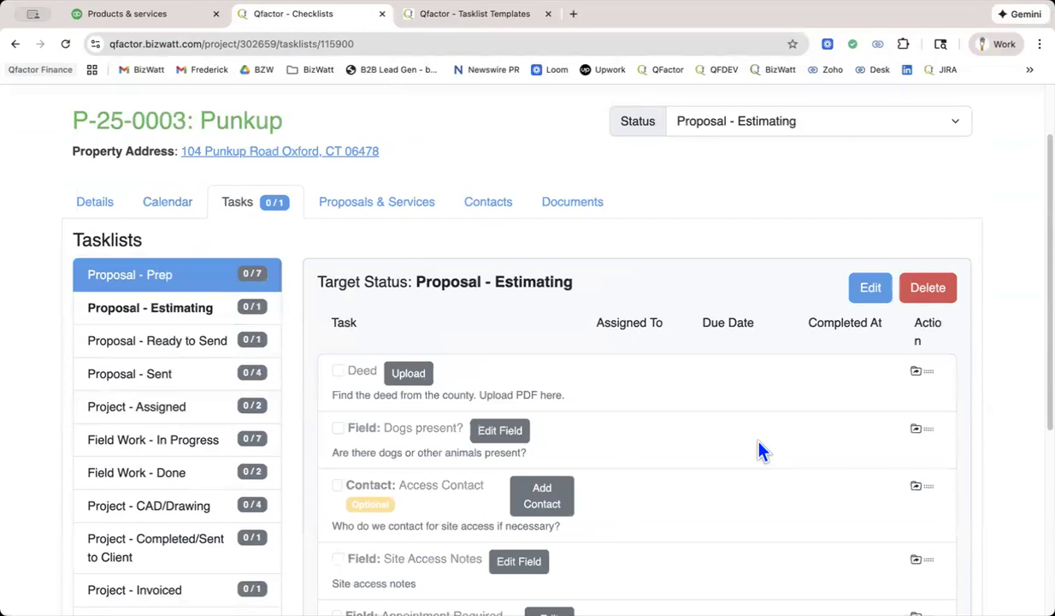
pyautogui.click(861, 288)
pyautogui.click(351, 287)
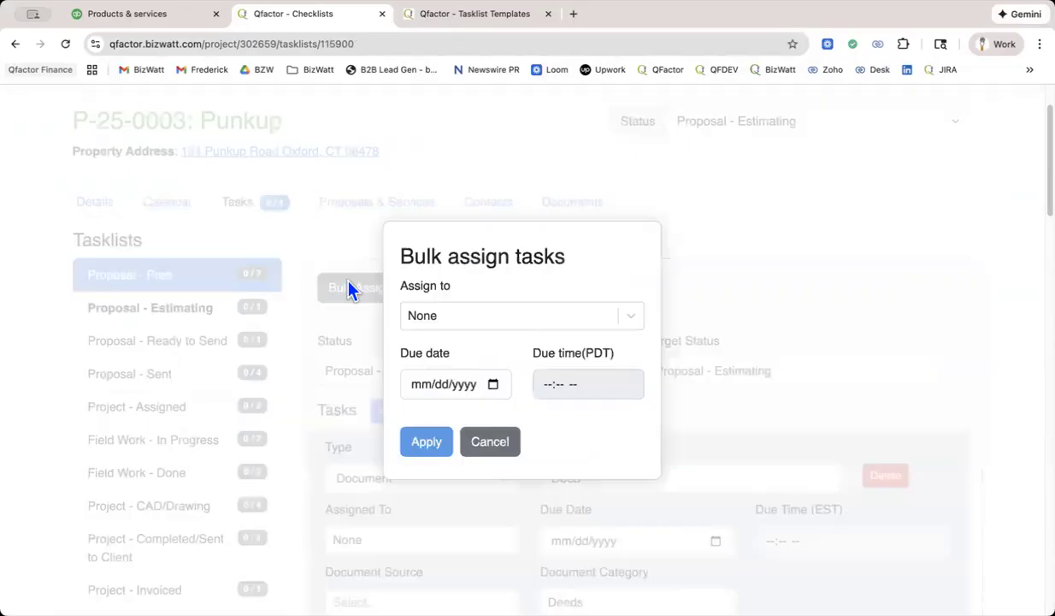
pyautogui.click(432, 320)
pyautogui.click(444, 414)
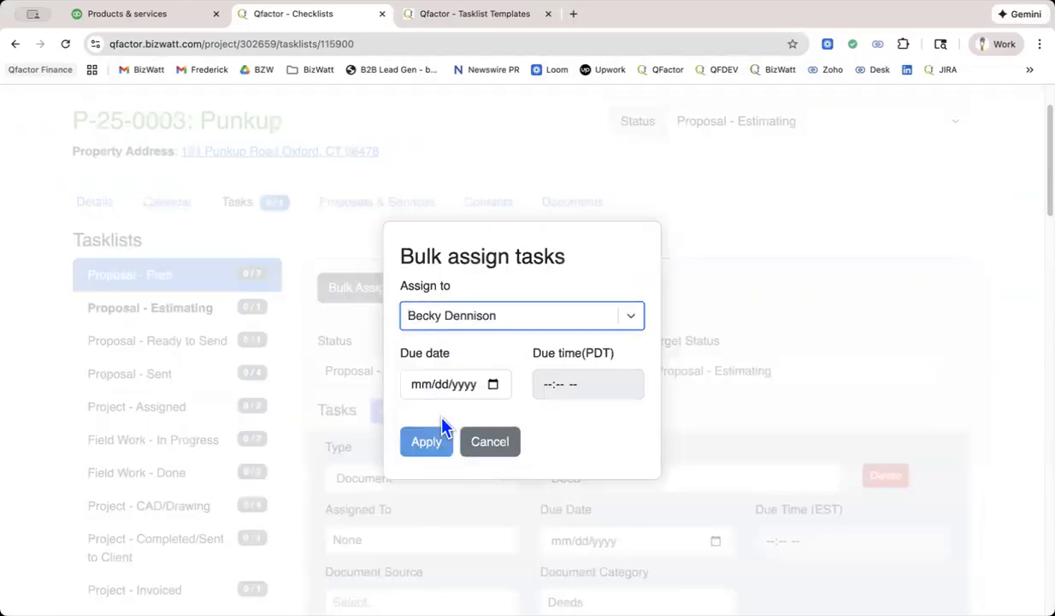
pyautogui.click(495, 387)
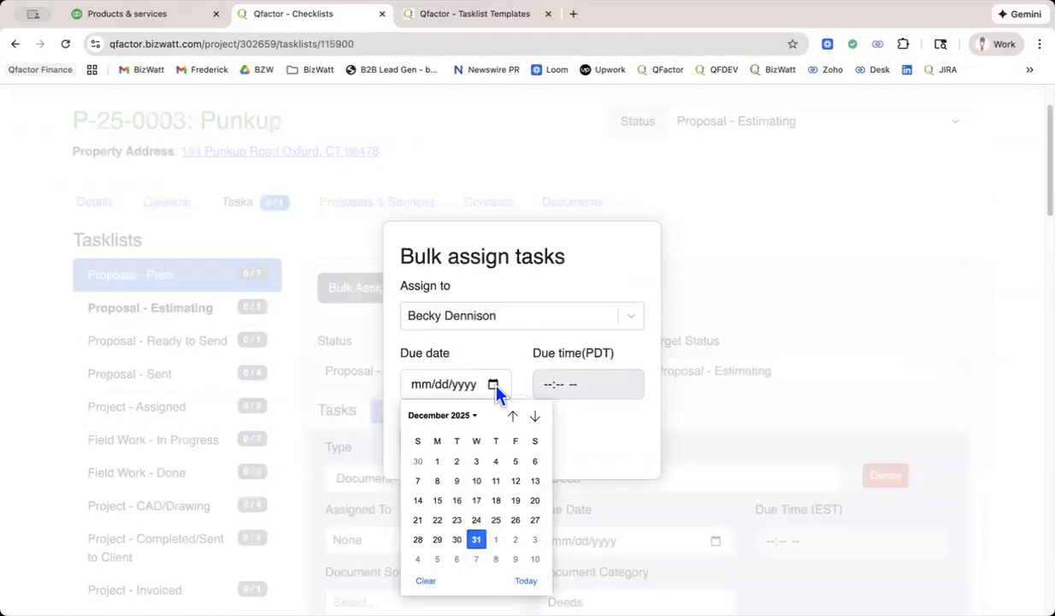
pyautogui.click(437, 559)
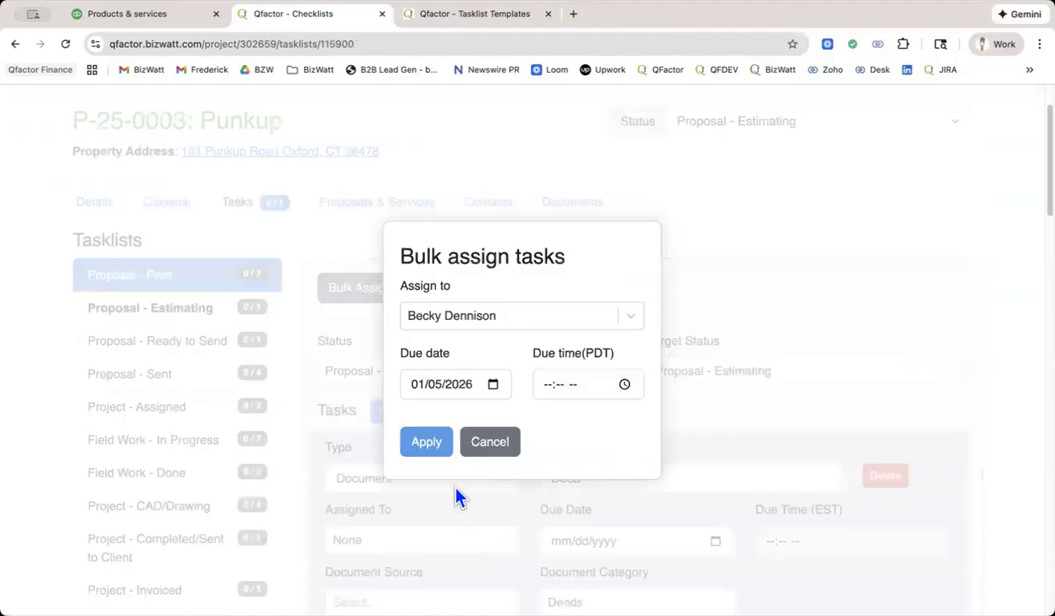
pyautogui.click(548, 397)
pyautogui.write('1200p')
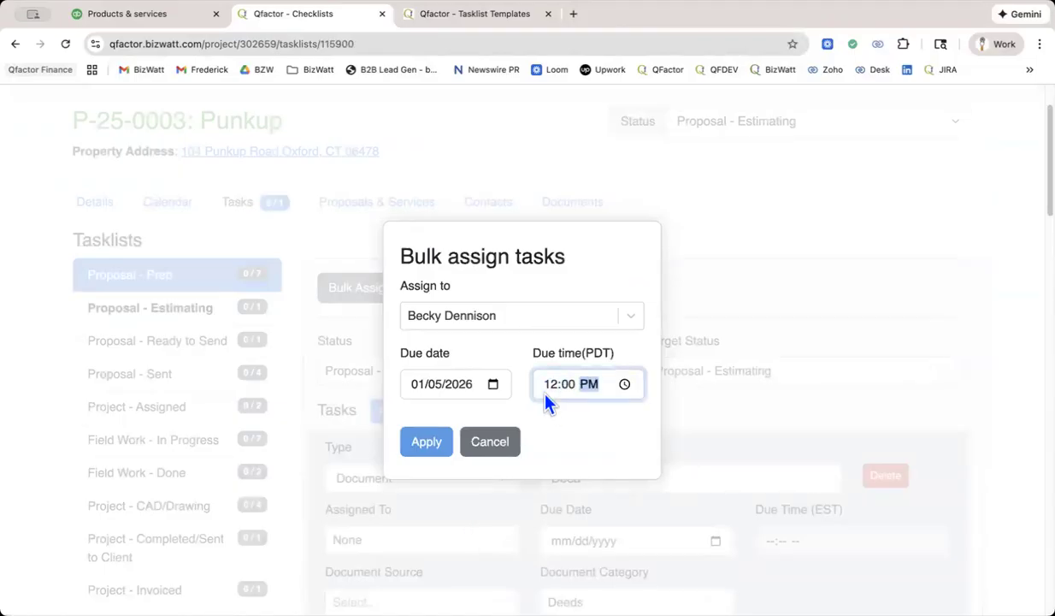
pyautogui.click(435, 446)
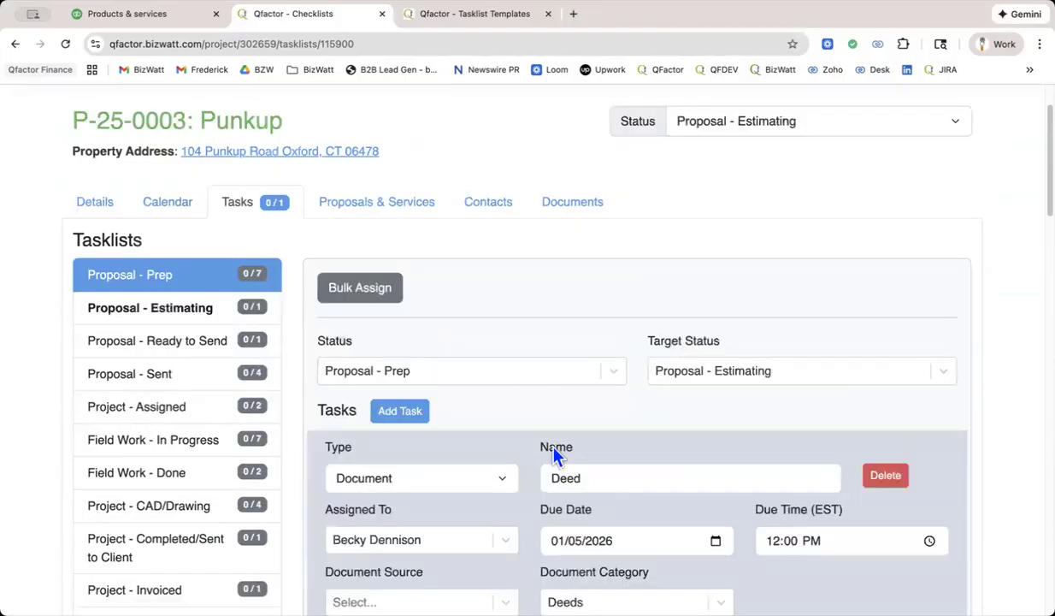
# Check the assignee and due date on each Proposal - Prep task and save the tasklist.
pyautogui.scroll(-5, 555, 454)
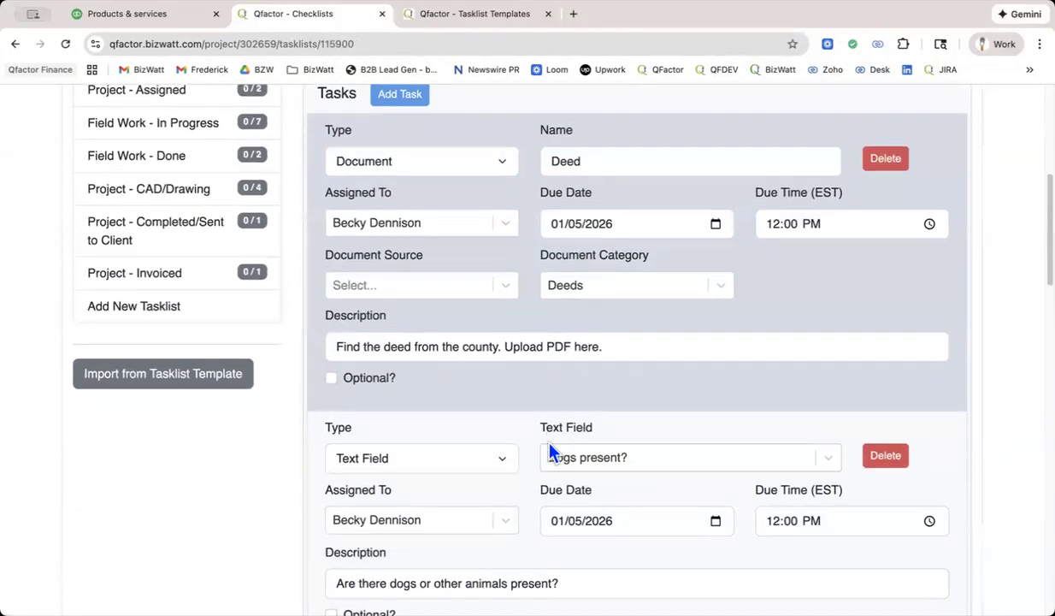
pyautogui.scroll(-20, 550, 446)
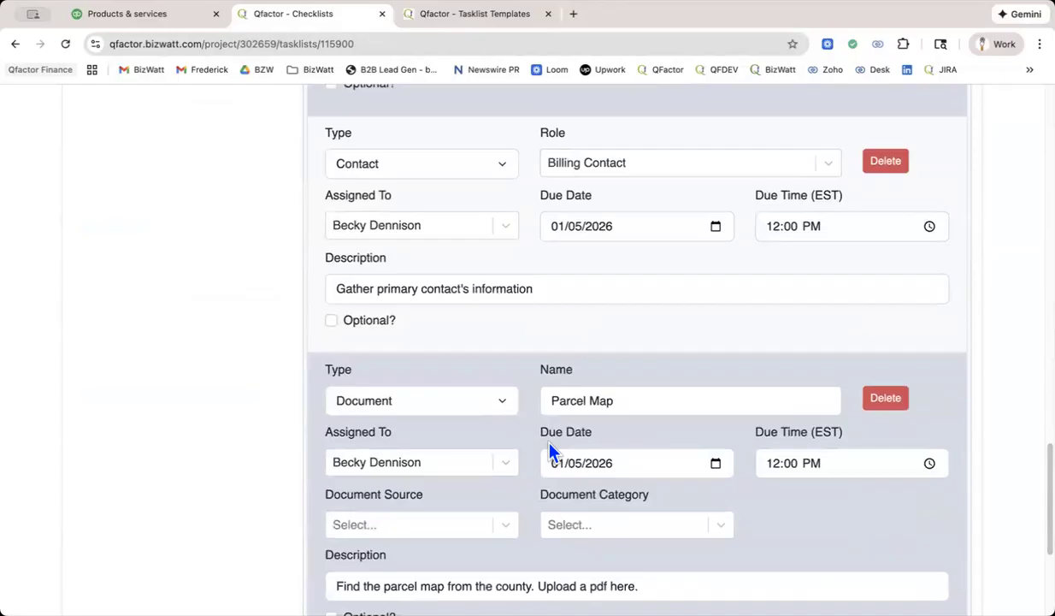
pyautogui.scroll(-5, 551, 451)
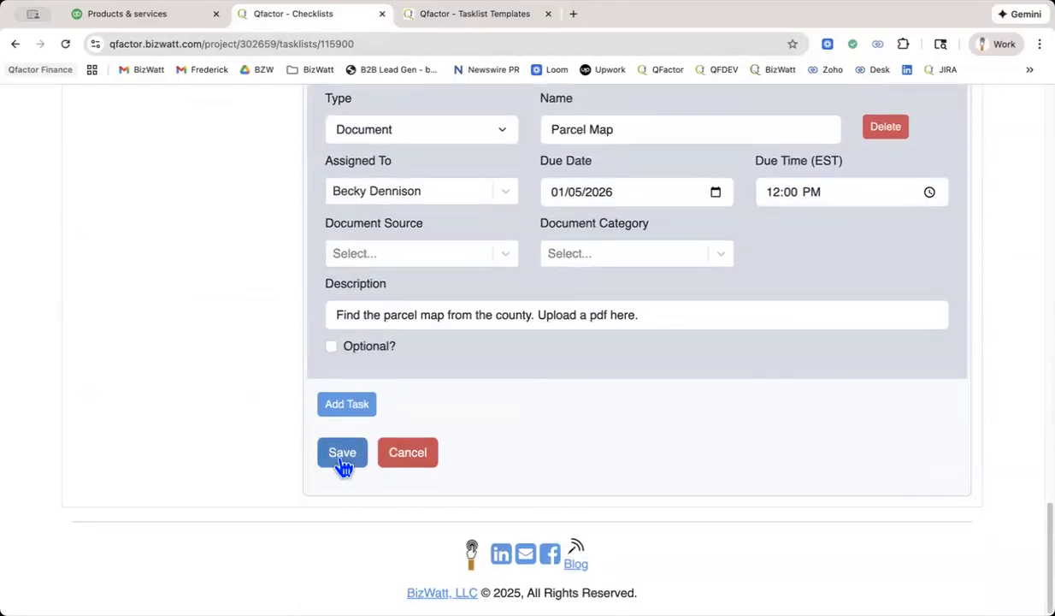
pyautogui.click(342, 454)
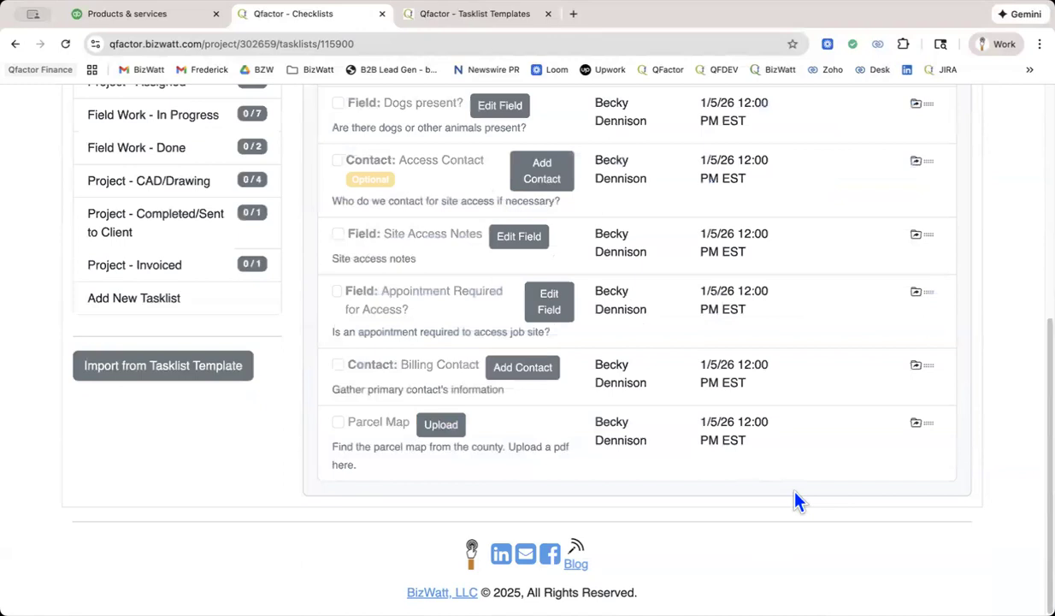
pyautogui.scroll(3, 795, 502)
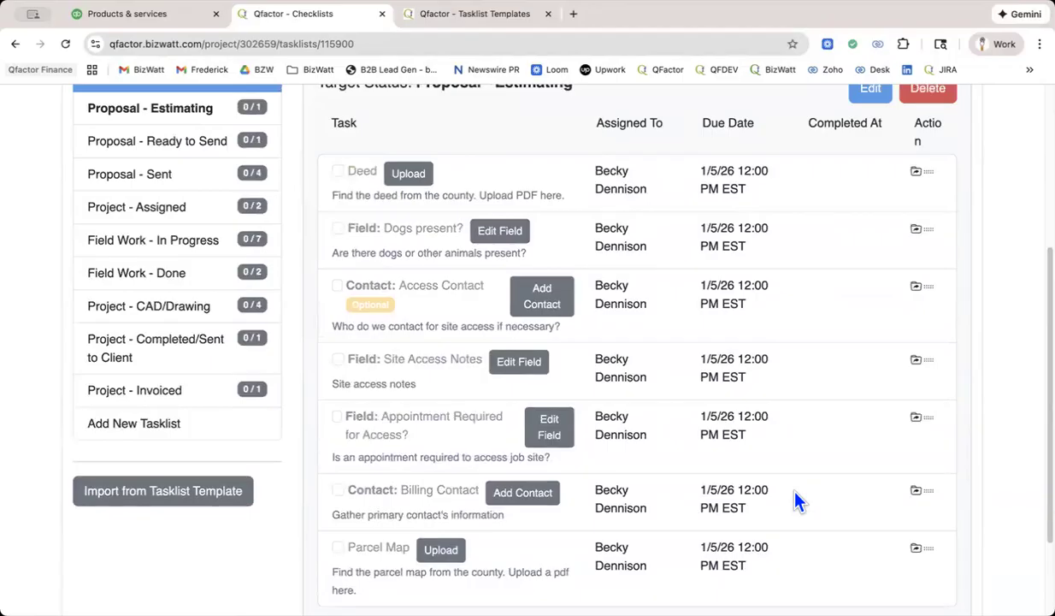
pyautogui.scroll(3, 794, 493)
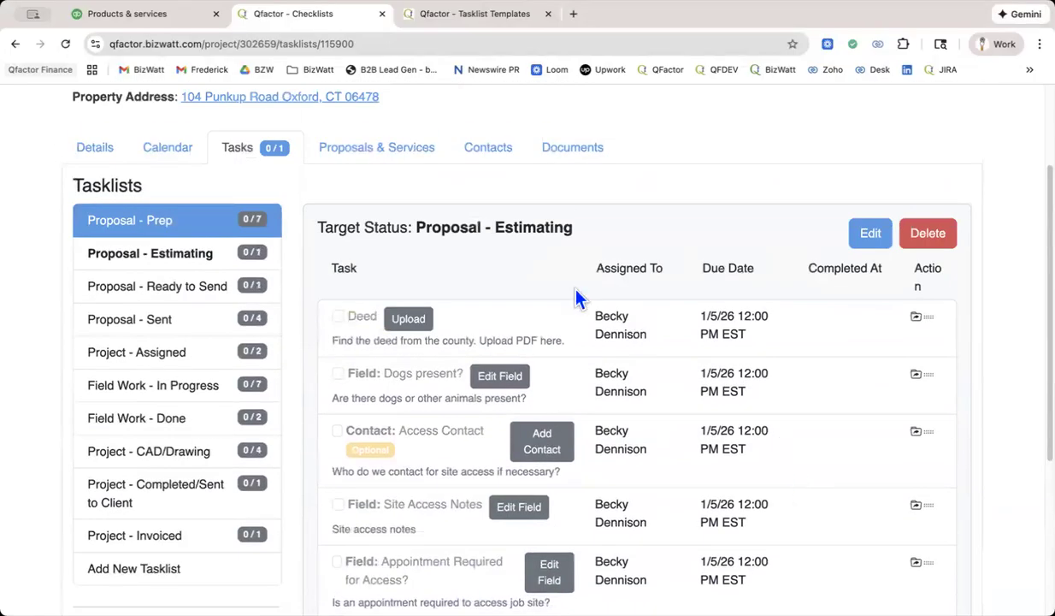
# Assign the Create project estimate task in Proposal - Estimating to the last listed team member, due 01/06/2026, and save.
pyautogui.click(202, 268)
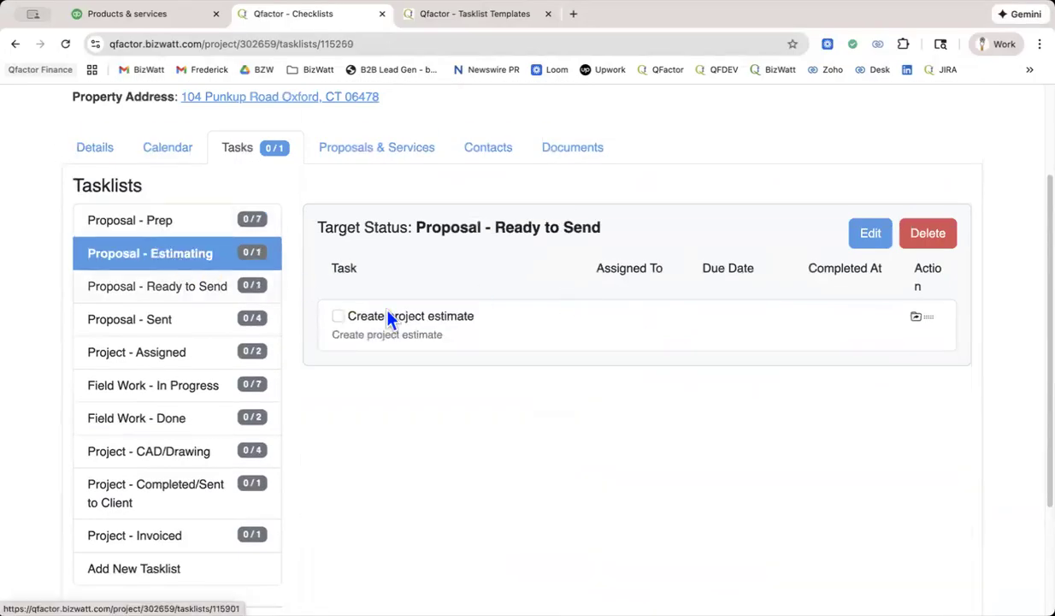
pyautogui.click(871, 243)
pyautogui.scroll(-3, 579, 372)
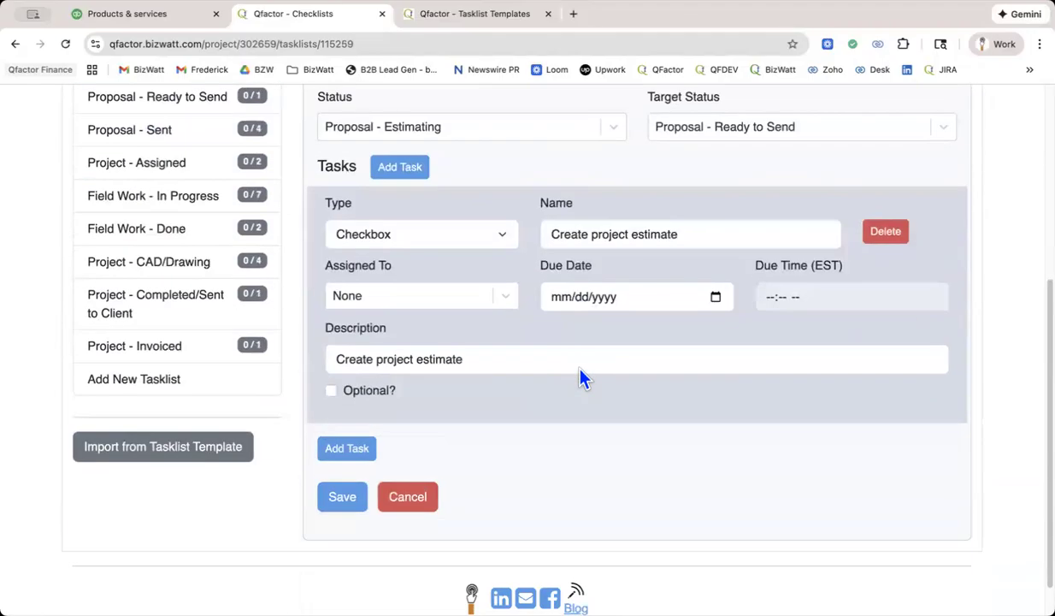
pyautogui.click(431, 295)
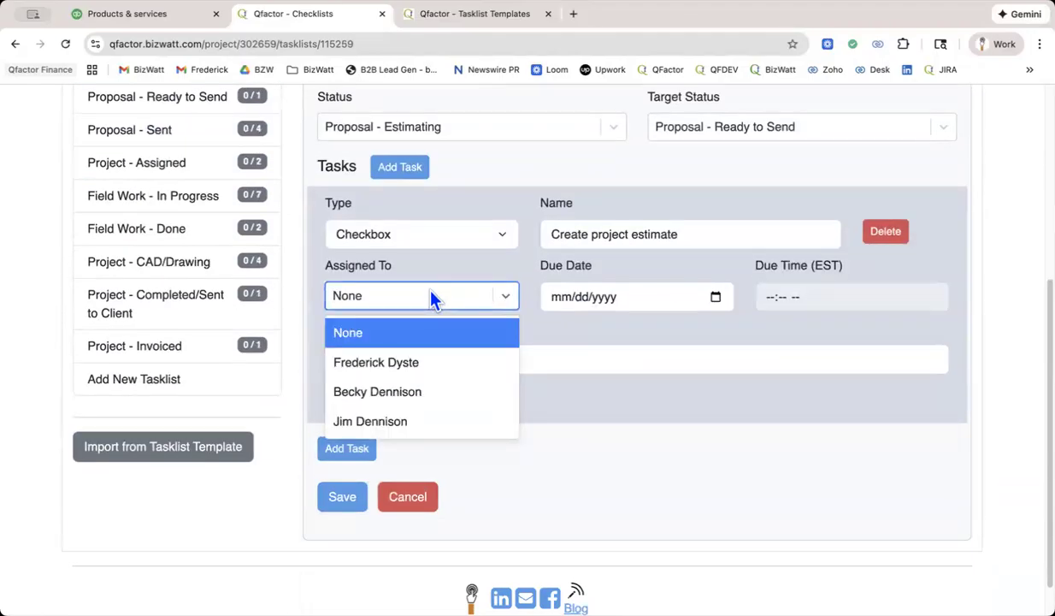
pyautogui.click(402, 421)
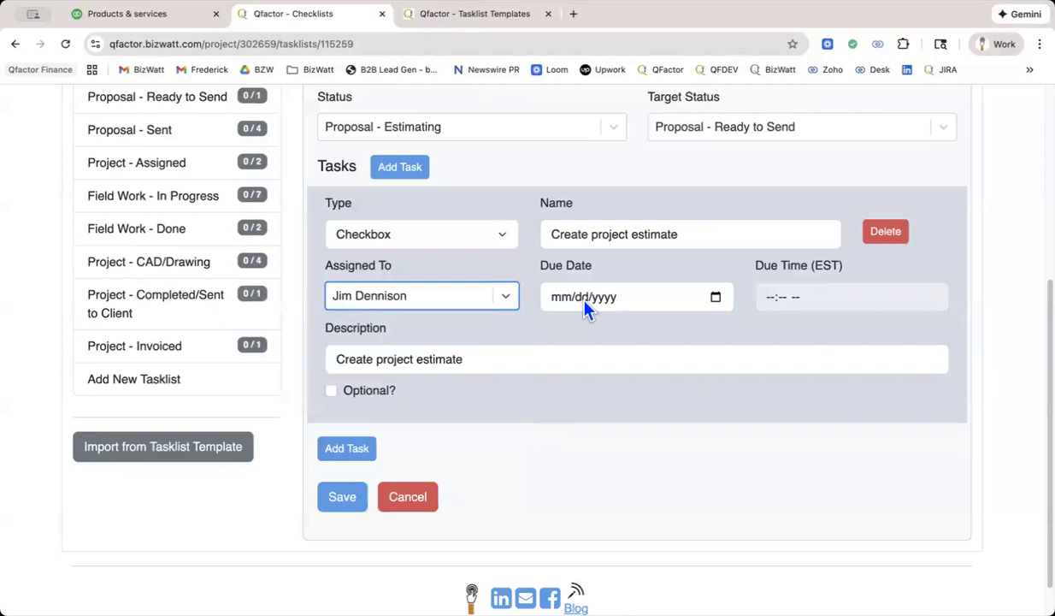
pyautogui.click(715, 298)
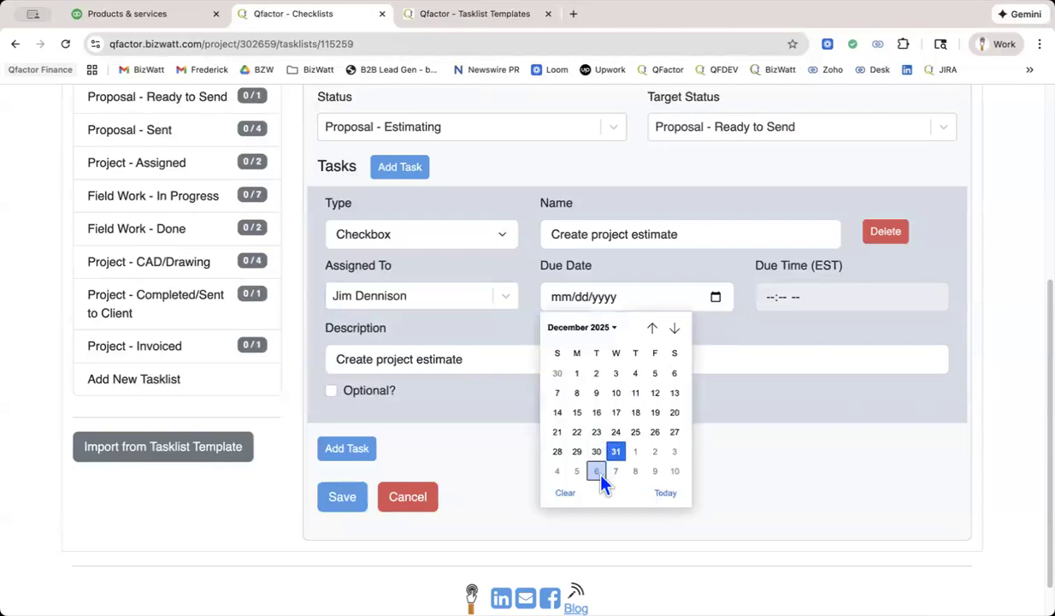
pyautogui.click(596, 471)
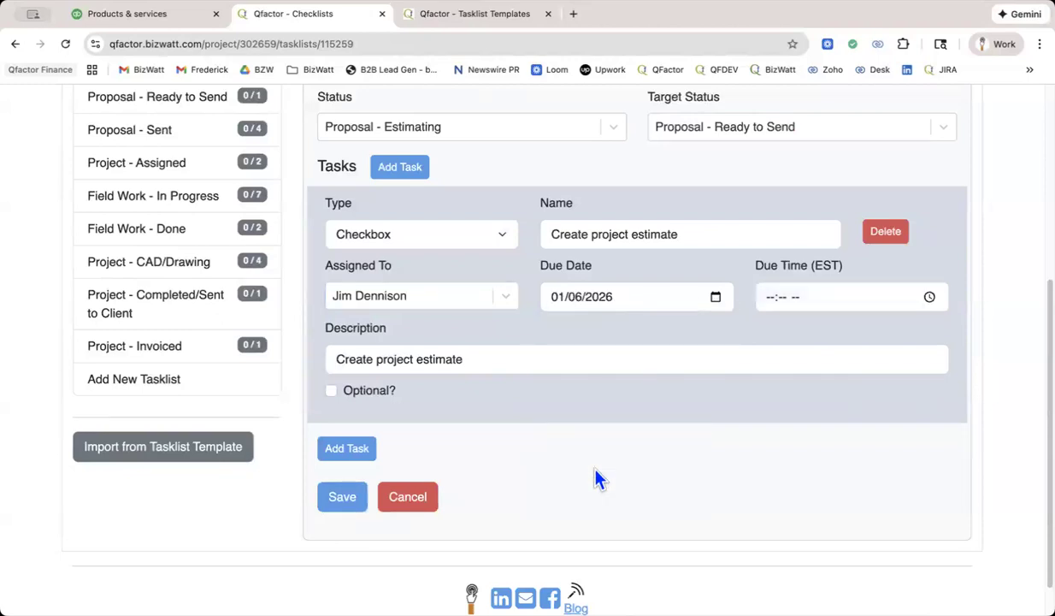
pyautogui.click(343, 498)
# Compare the assignees and due dates in the Proposal - Prep and Proposal - Estimating tasklists.
pyautogui.scroll(3, 560, 401)
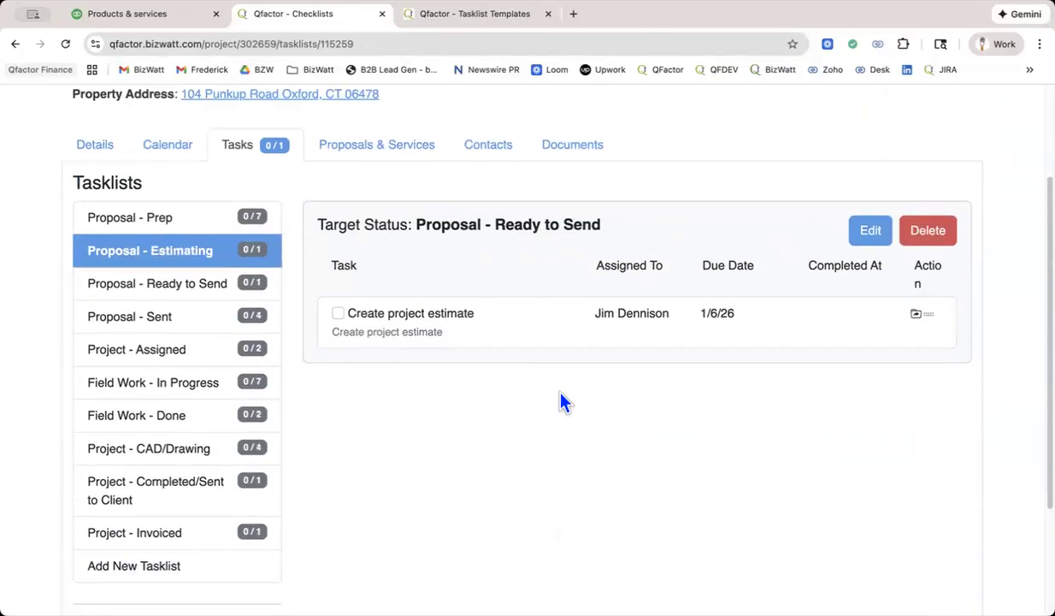
pyautogui.click(124, 225)
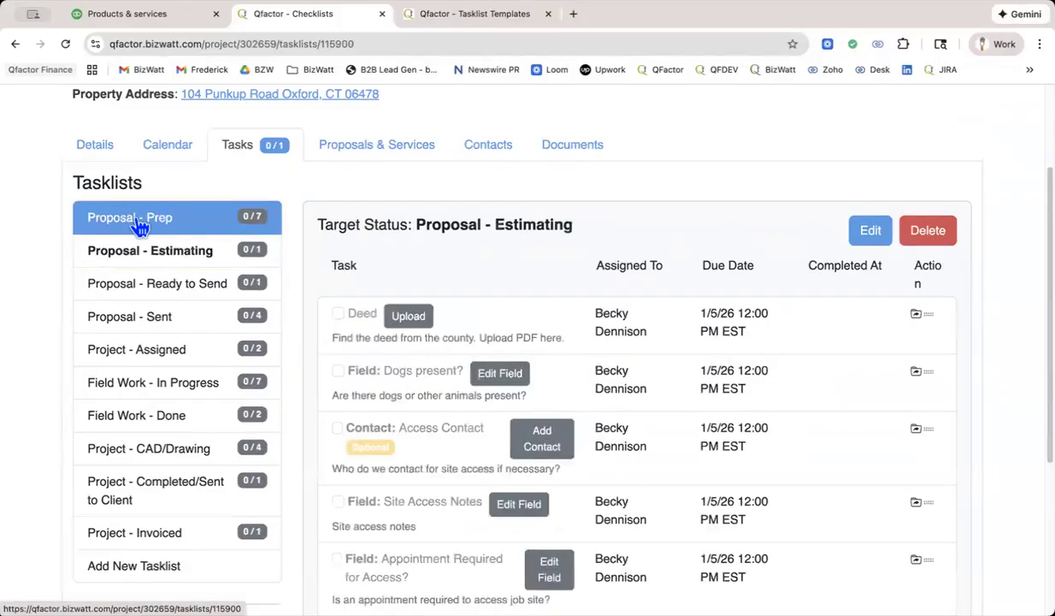
pyautogui.scroll(2, 547, 213)
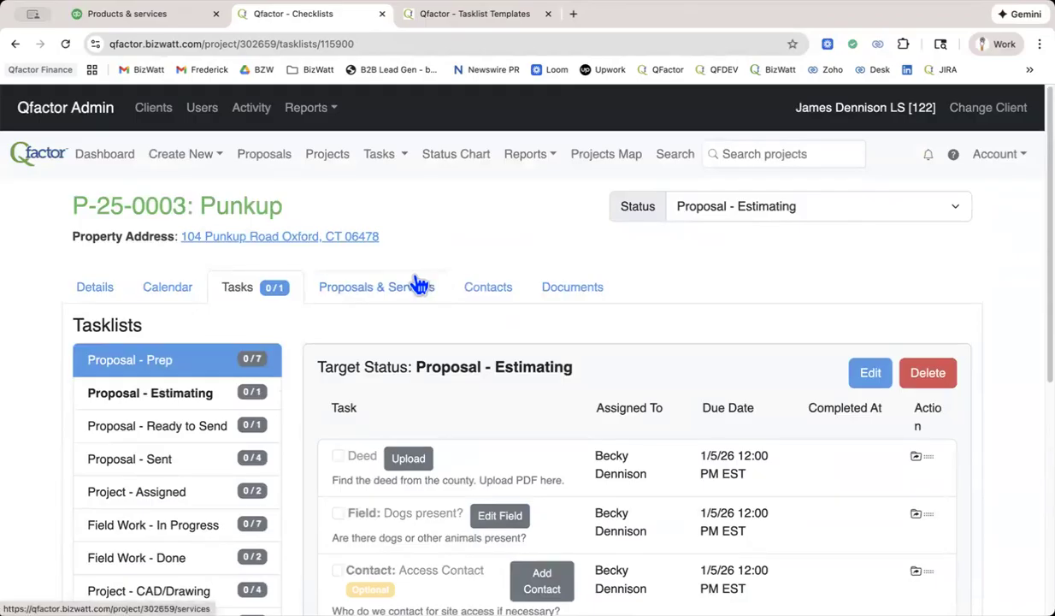
pyautogui.scroll(-2, 419, 282)
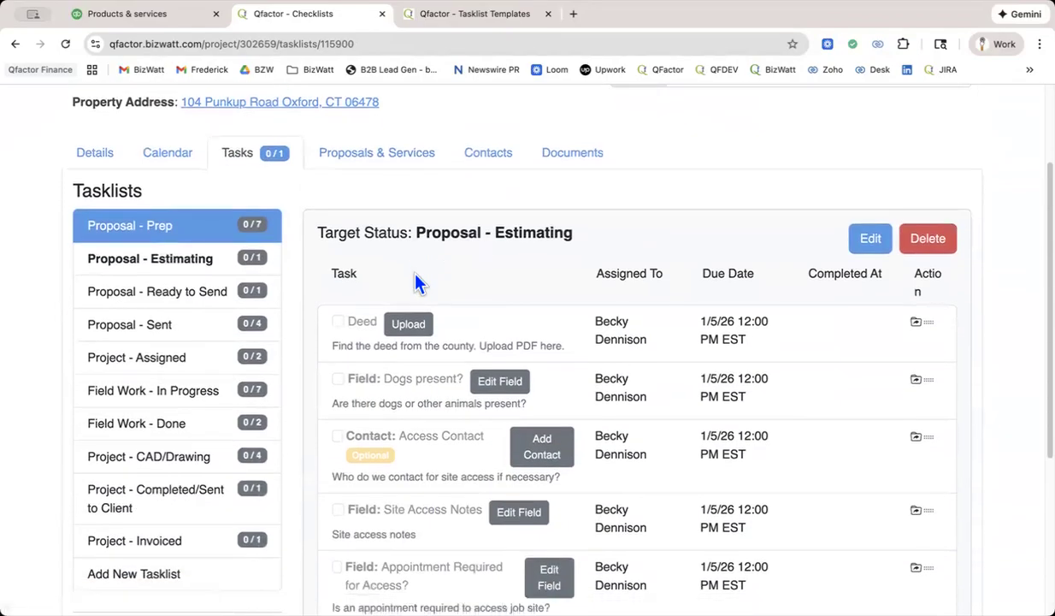
pyautogui.click(112, 266)
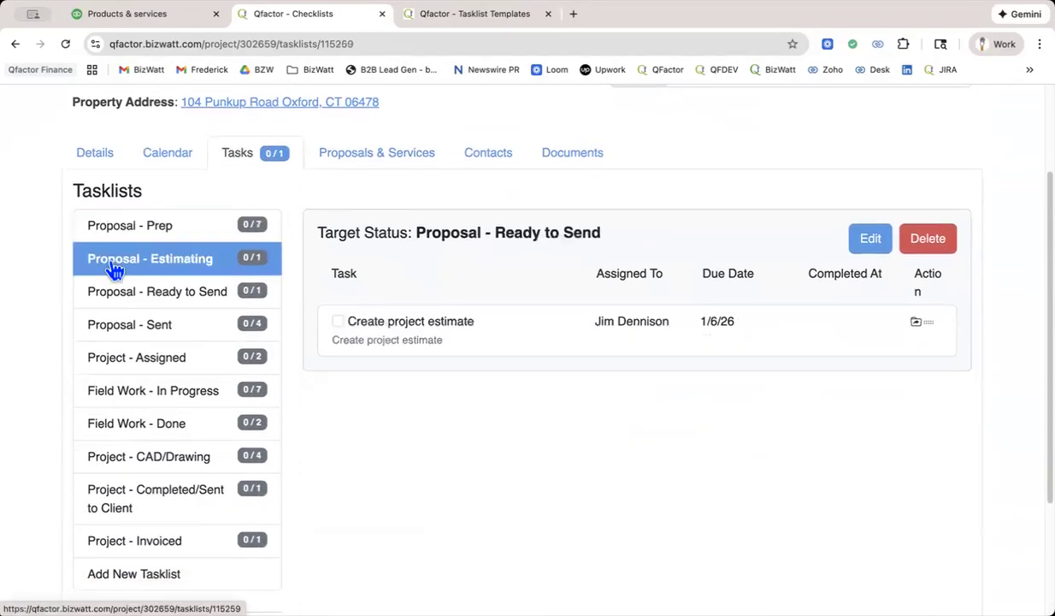
pyautogui.click(117, 233)
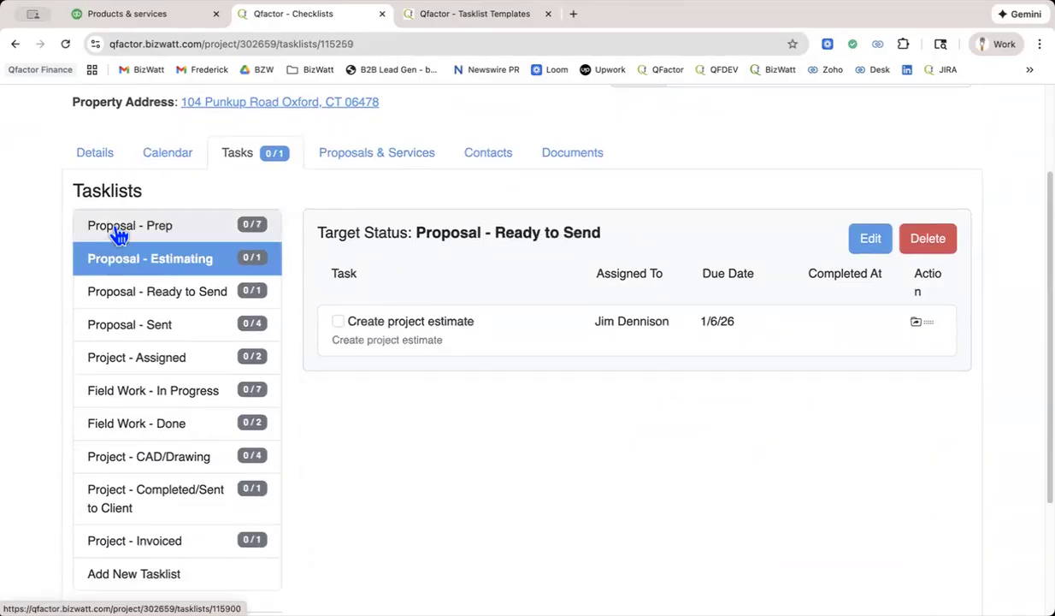
# Review the tasks in the project's Proposal - Prep, Field Work - Done and Project - CAD/Drawing tasklists.
pyautogui.scroll(-2, 513, 343)
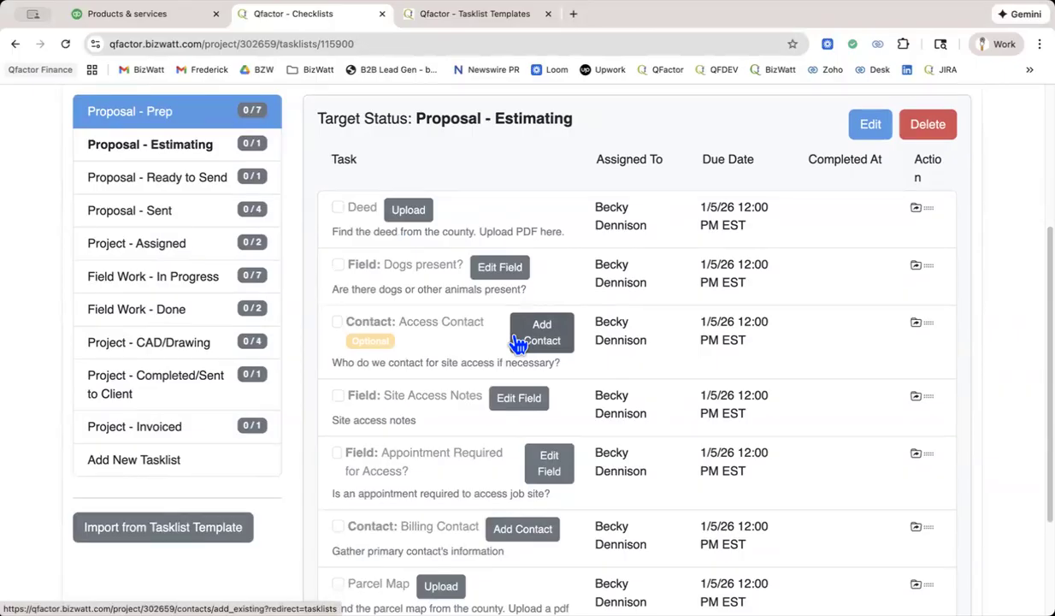
pyautogui.scroll(-1, 518, 339)
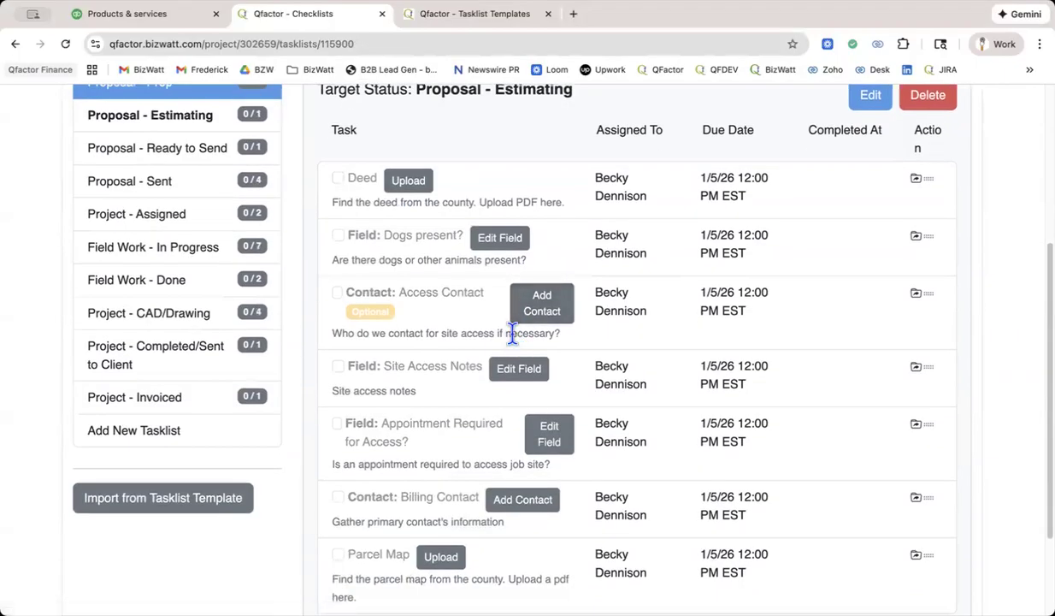
pyautogui.scroll(-2, 513, 334)
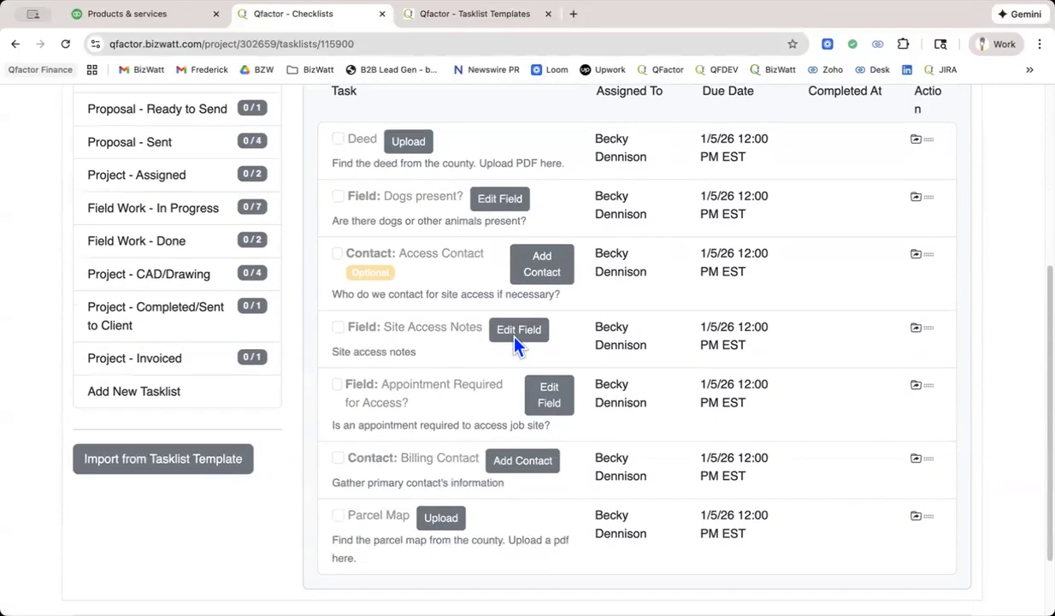
pyautogui.scroll(3, 515, 338)
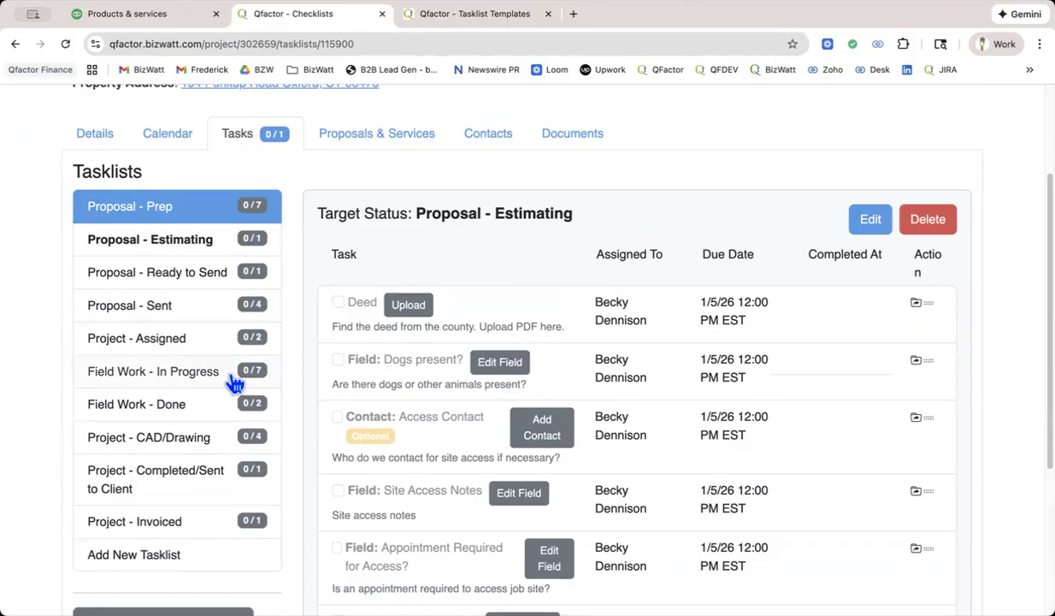
pyautogui.click(161, 411)
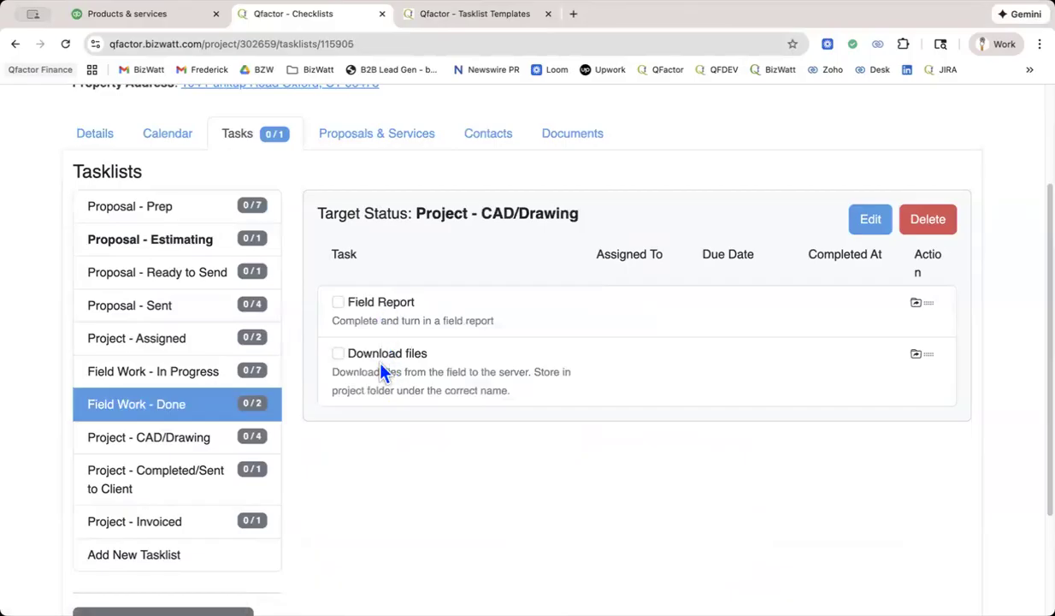
pyautogui.click(171, 442)
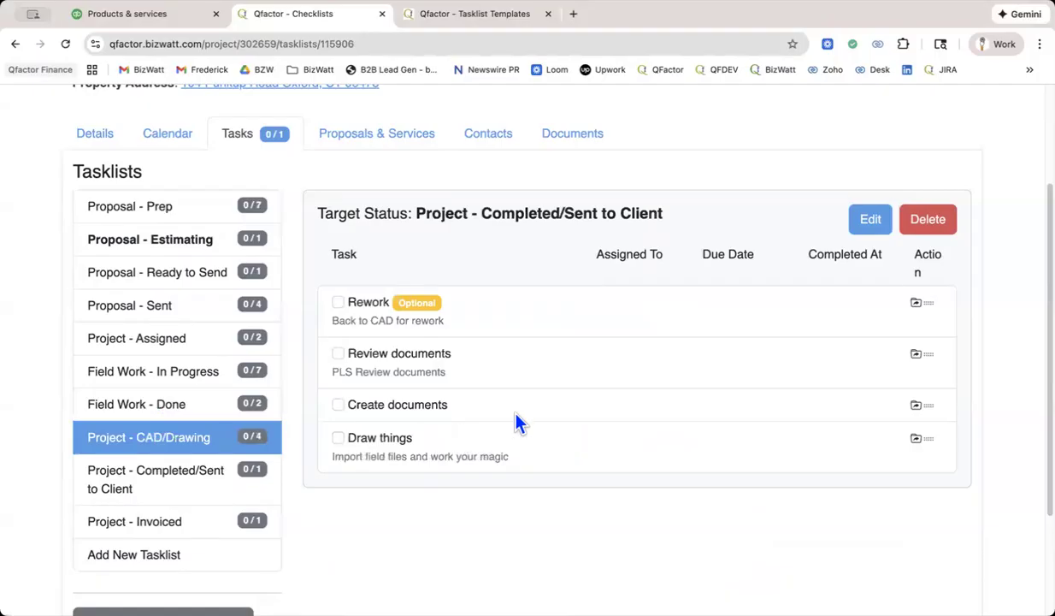
# Go to the account's tasklist templates and clone the Standard Boundary Example template.
pyautogui.scroll(3, 966, 226)
pyautogui.click(995, 155)
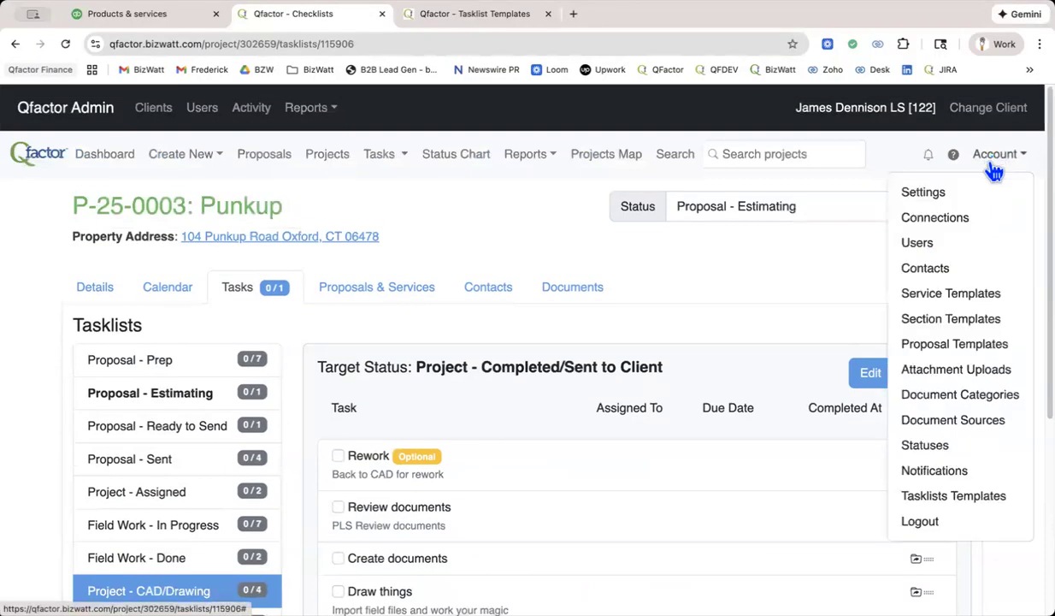
pyautogui.click(949, 501)
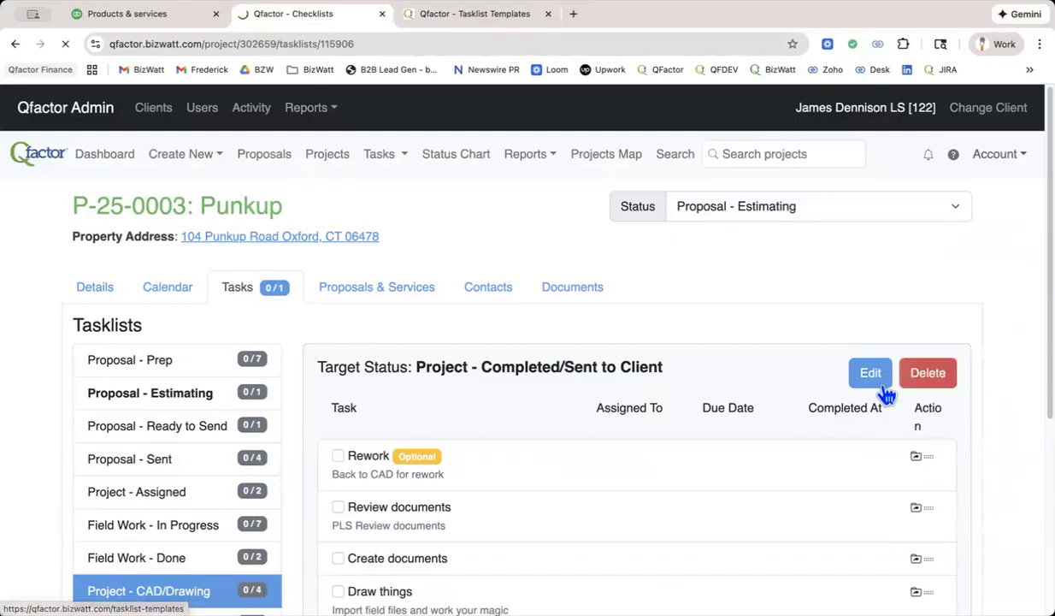
pyautogui.scroll(-3, 848, 330)
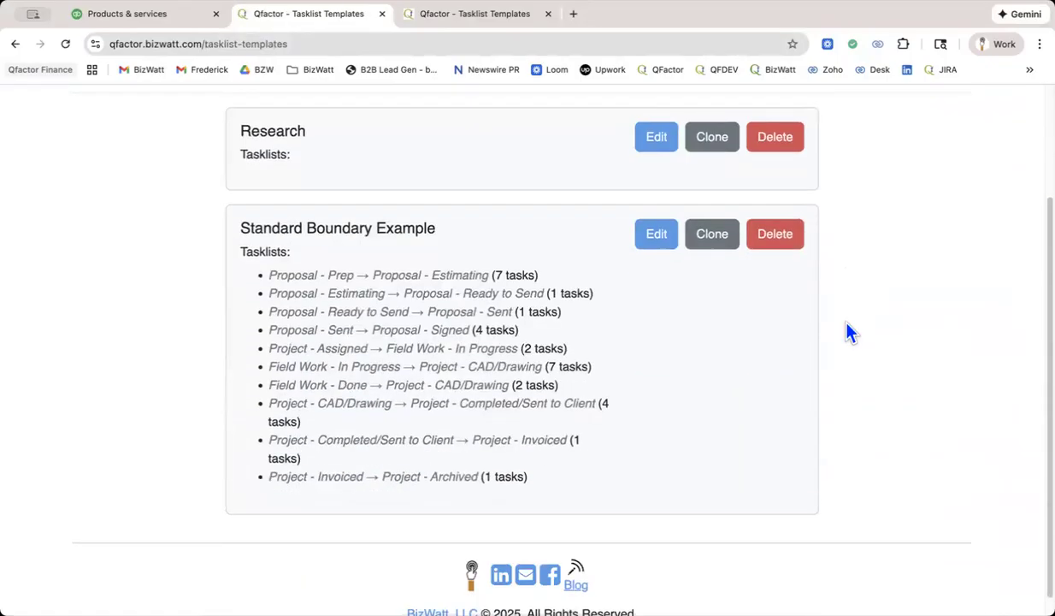
pyautogui.click(721, 245)
# Edit the cloned Standard Boundary Example template and change its name to Boundary Stake Out.
pyautogui.scroll(-5, 692, 331)
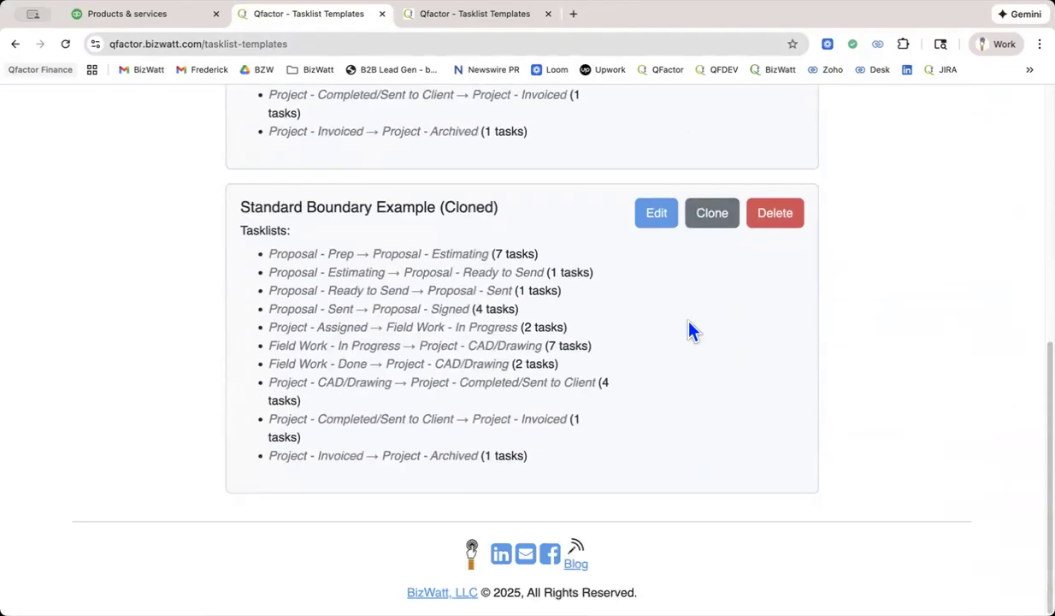
pyautogui.click(665, 221)
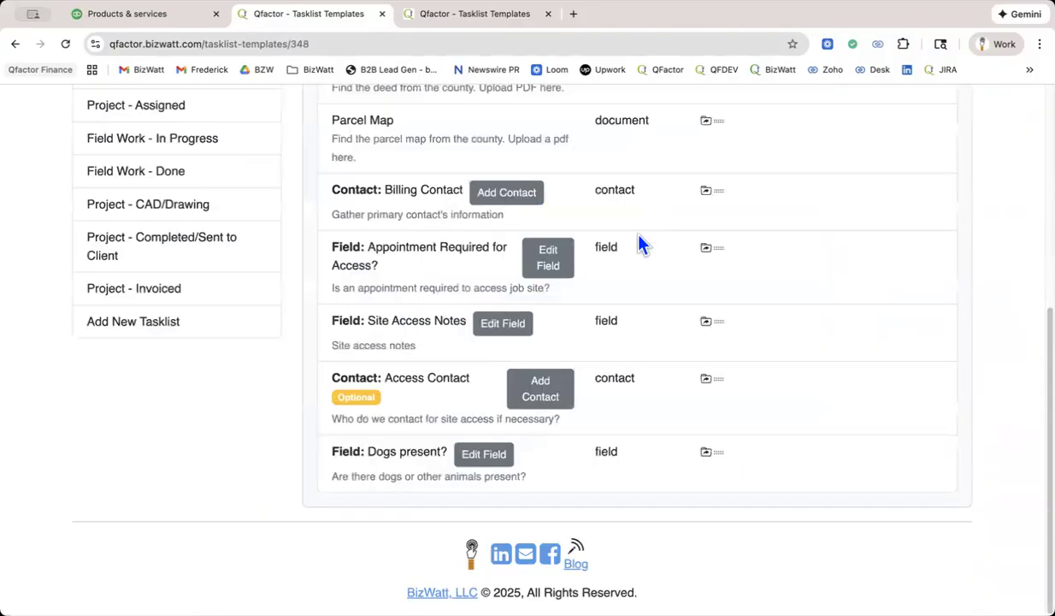
pyautogui.scroll(5, 672, 278)
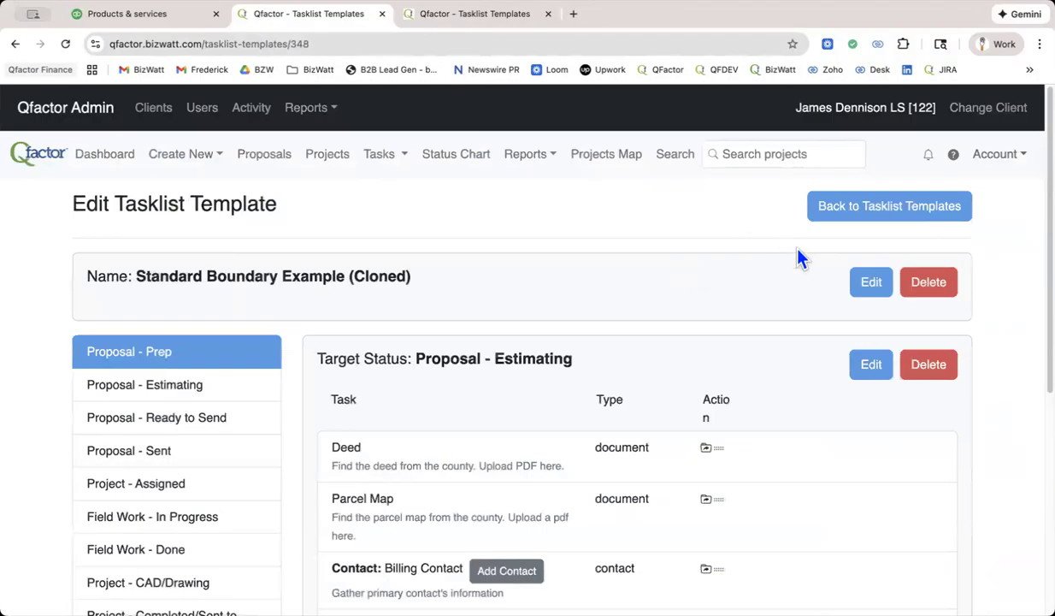
pyautogui.click(871, 283)
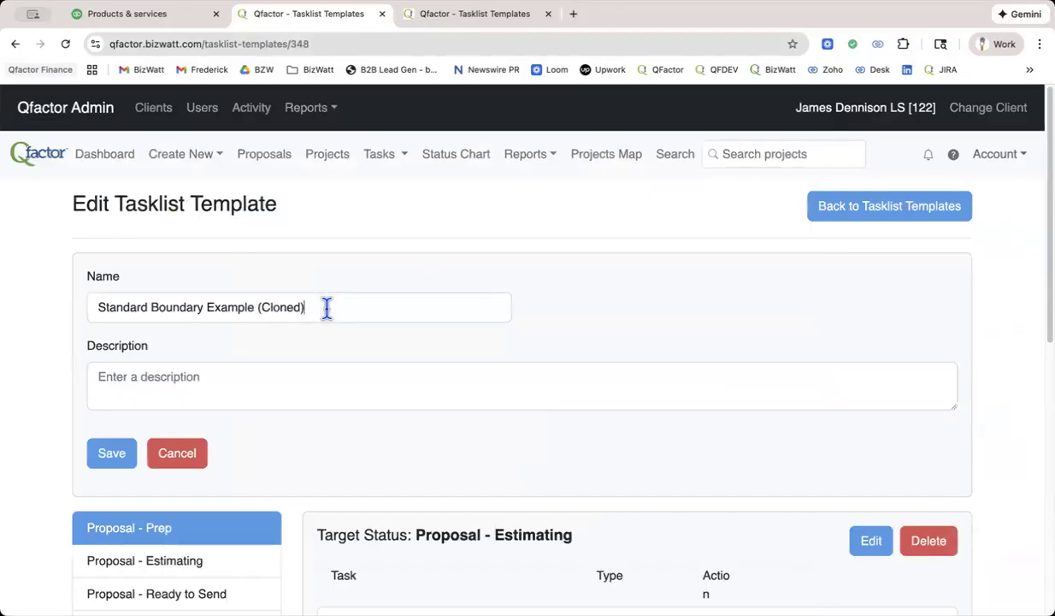
pyautogui.moveTo(325, 307); pyautogui.dragTo(89, 321)
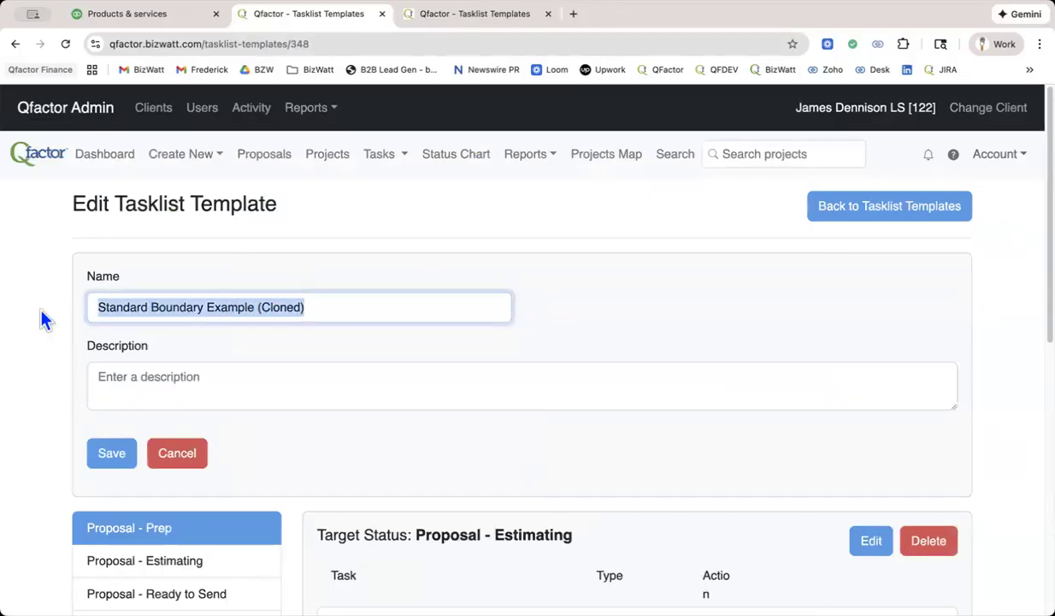
pyautogui.write('B')
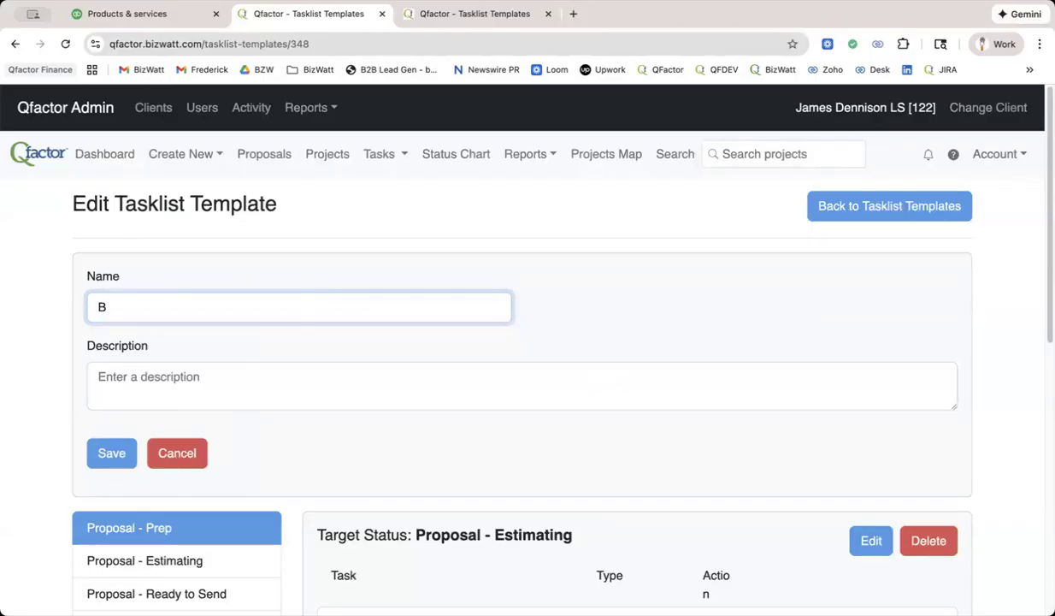
pyautogui.write('oundary Stake Out')
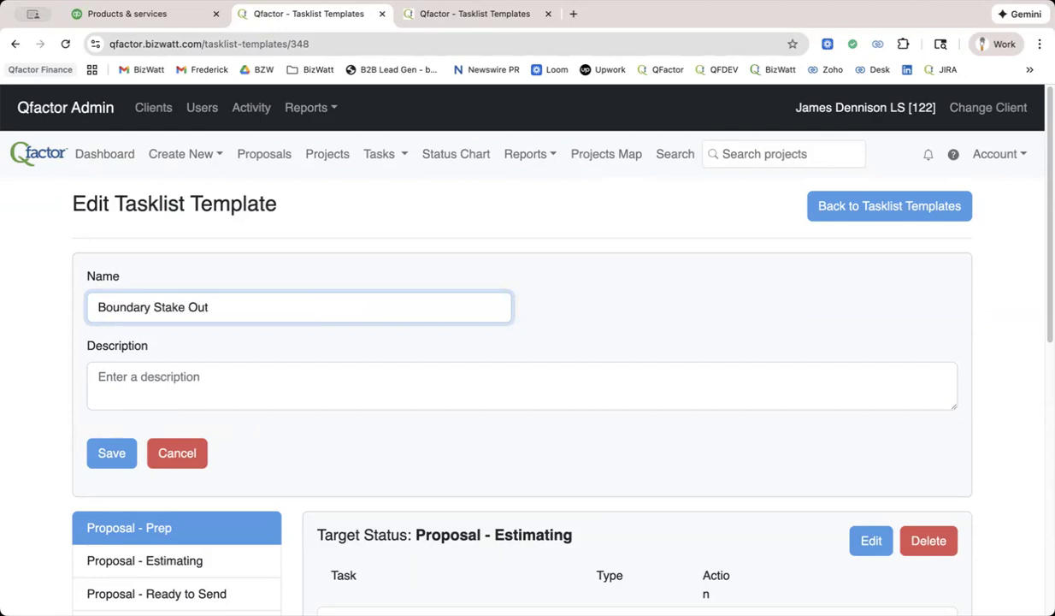
# Copy the template's name into its description as Boundary Stake Out and save the template details.
pyautogui.moveTo(216, 308); pyautogui.dragTo(16, 313)
pyautogui.press('super+c')
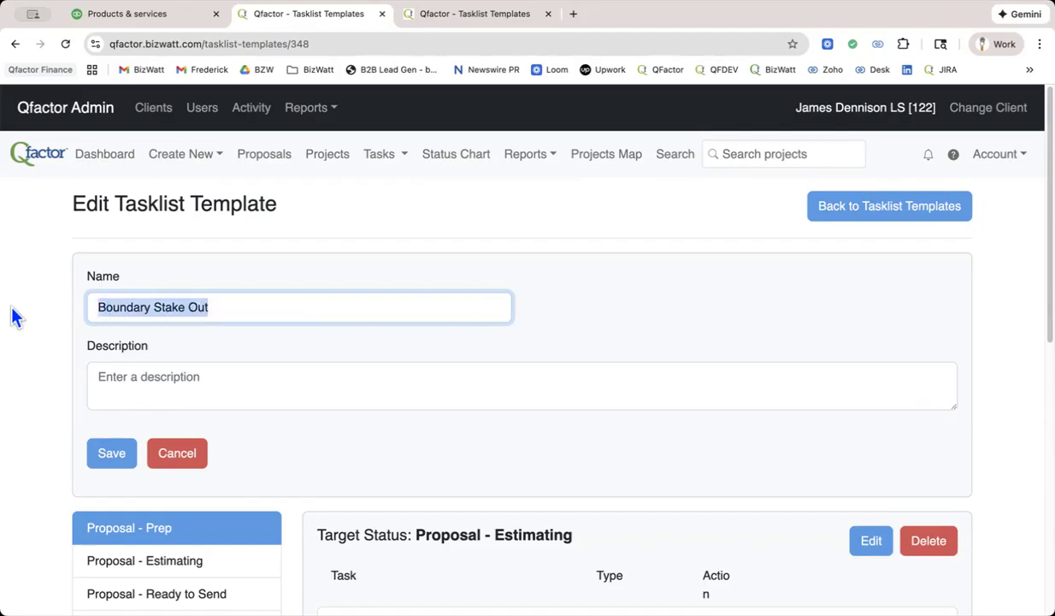
pyautogui.click(106, 382)
pyautogui.press('super+v')
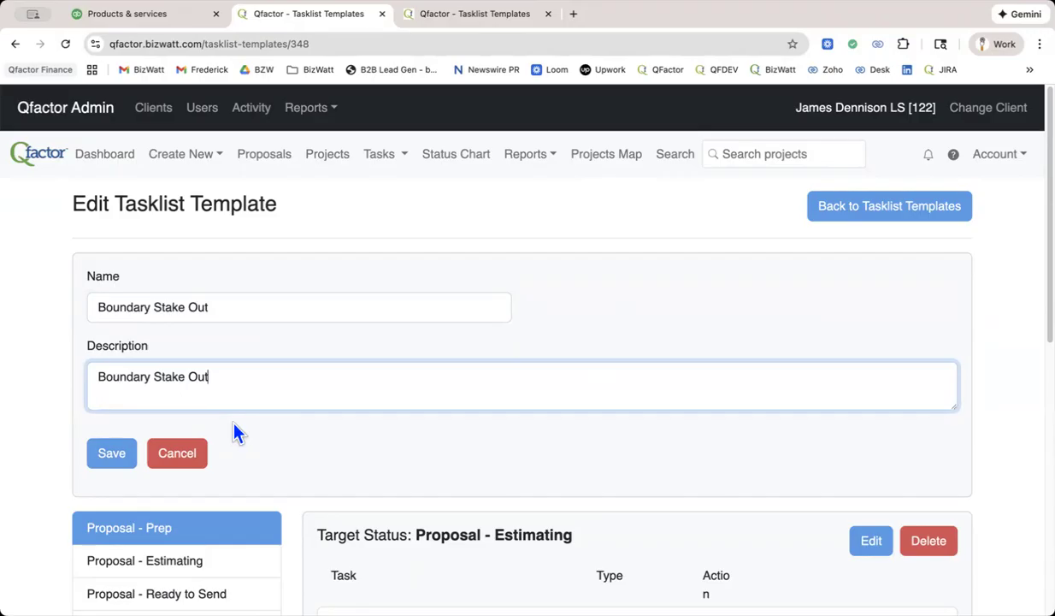
pyautogui.scroll(-3, 235, 424)
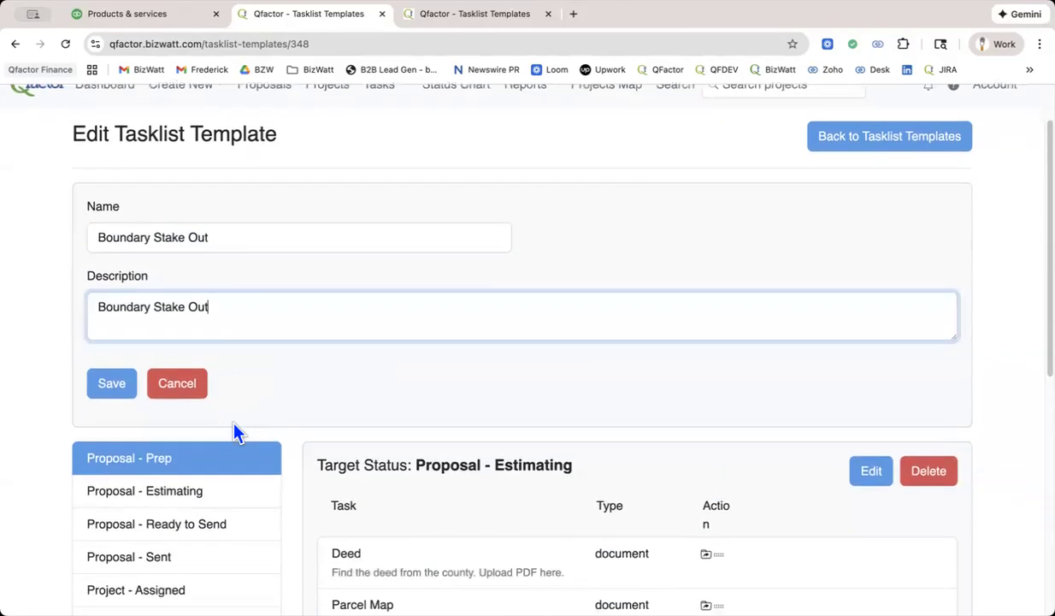
pyautogui.scroll(-1, 235, 431)
pyautogui.click(108, 357)
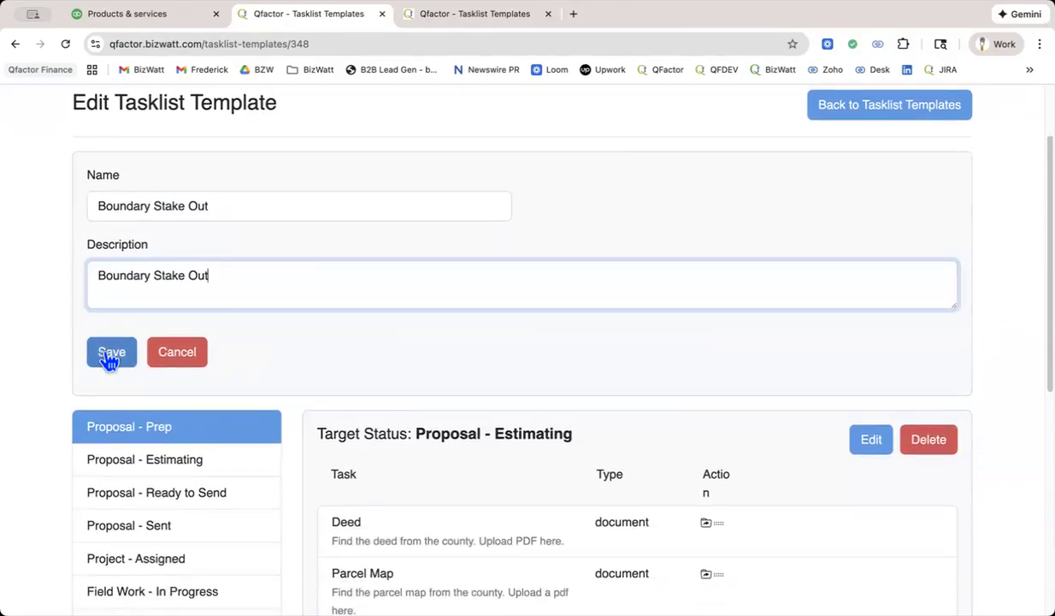
# Open the Boundary Stake Out template's Proposal - Prep tasklist for editing and look through its tasks and settings.
pyautogui.scroll(-2, 236, 366)
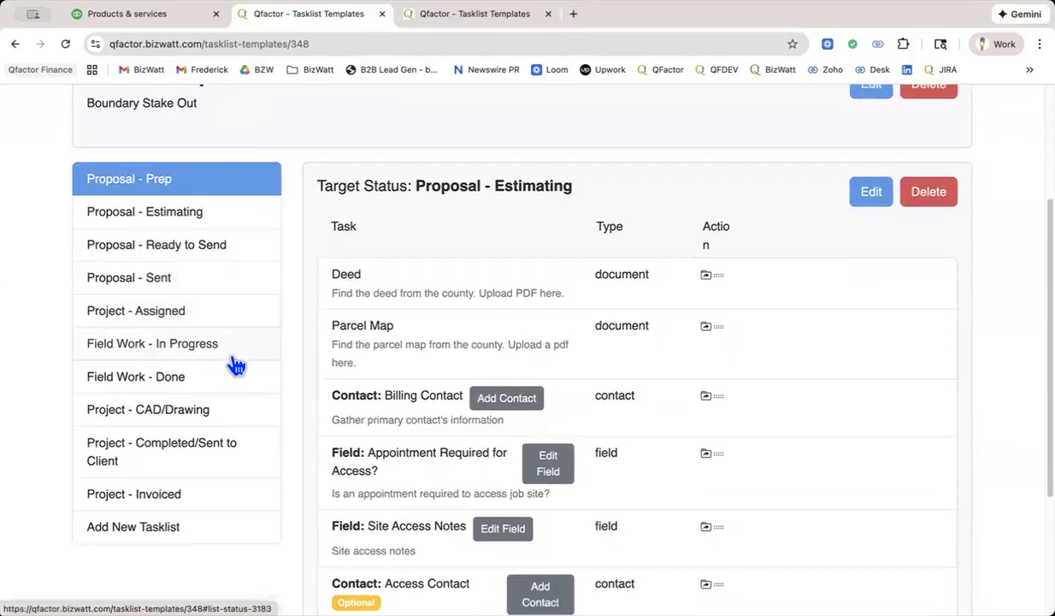
pyautogui.scroll(-1, 236, 366)
pyautogui.click(871, 165)
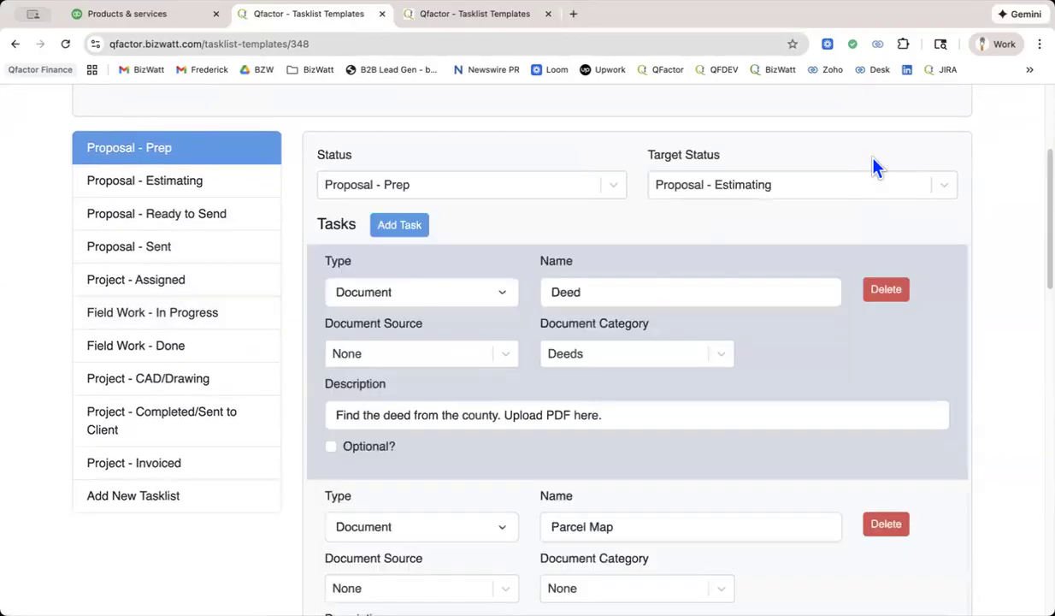
pyautogui.scroll(4, 856, 270)
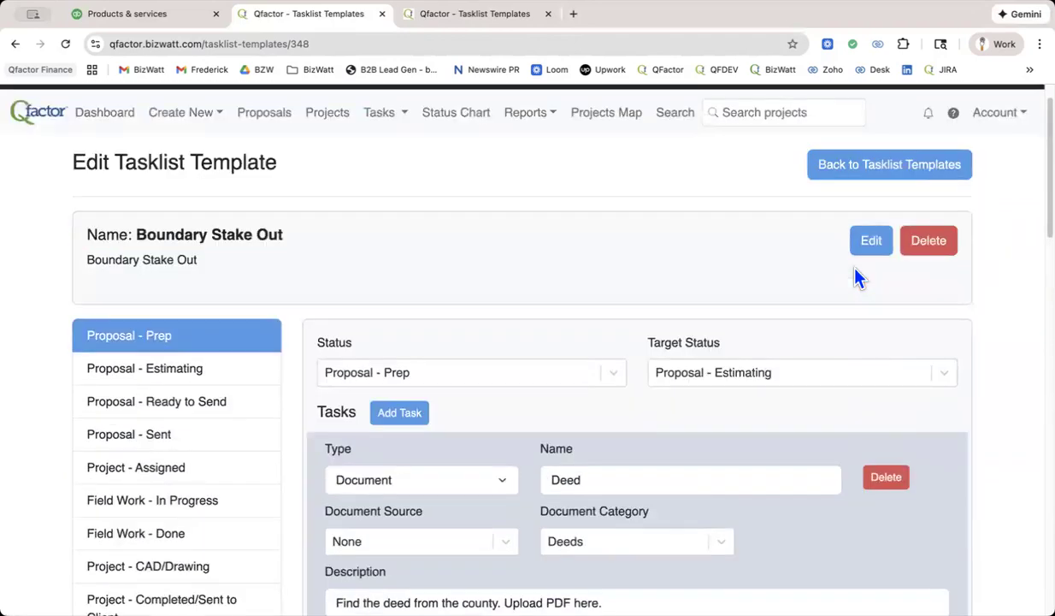
pyautogui.scroll(-3, 855, 269)
pyautogui.scroll(-1, 858, 278)
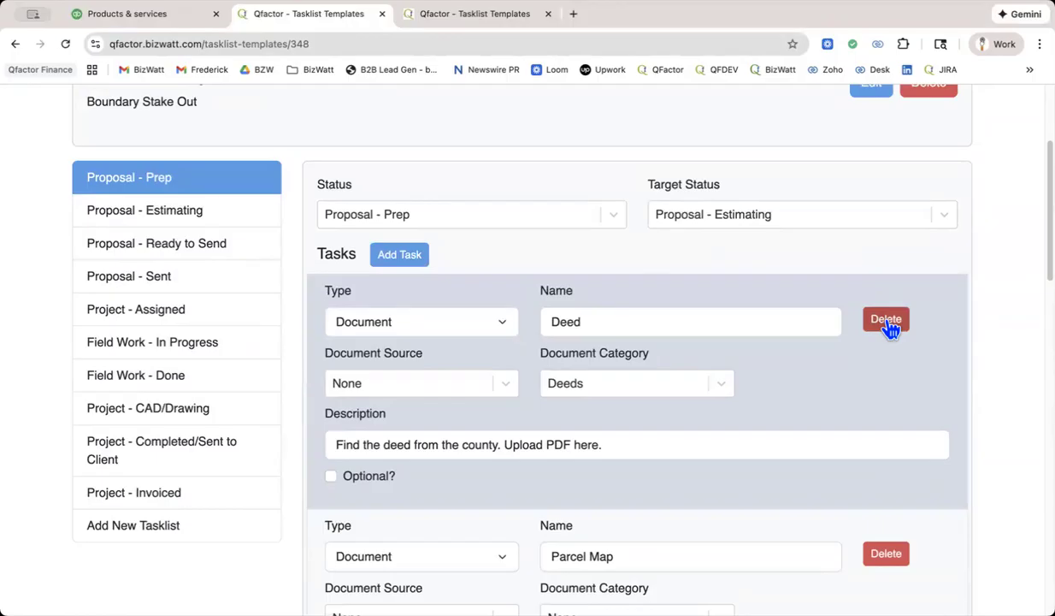
pyautogui.scroll(-1, 890, 330)
pyautogui.scroll(-3, 889, 329)
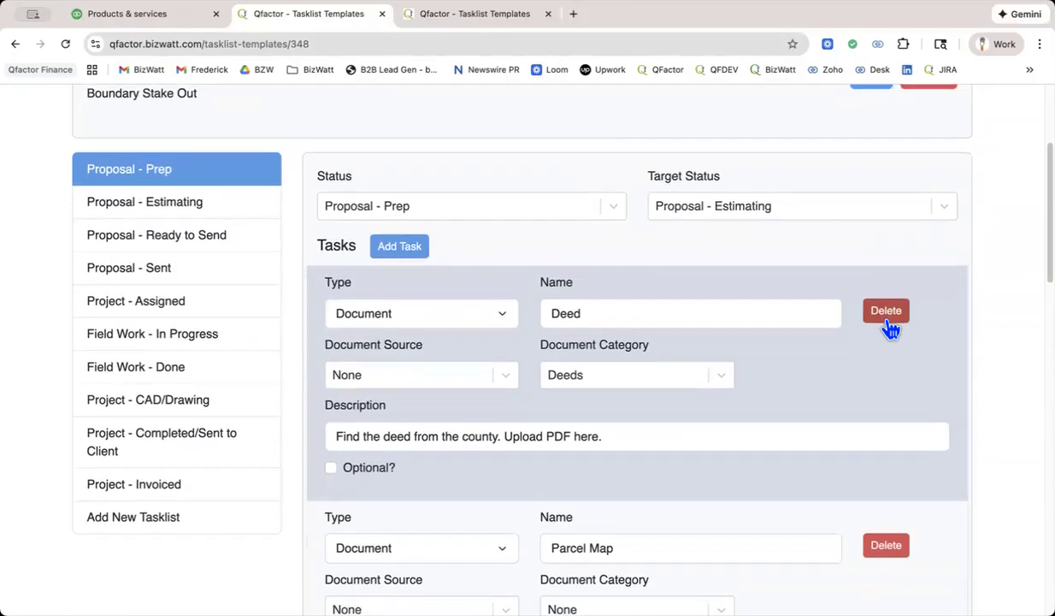
pyautogui.scroll(-1, 889, 330)
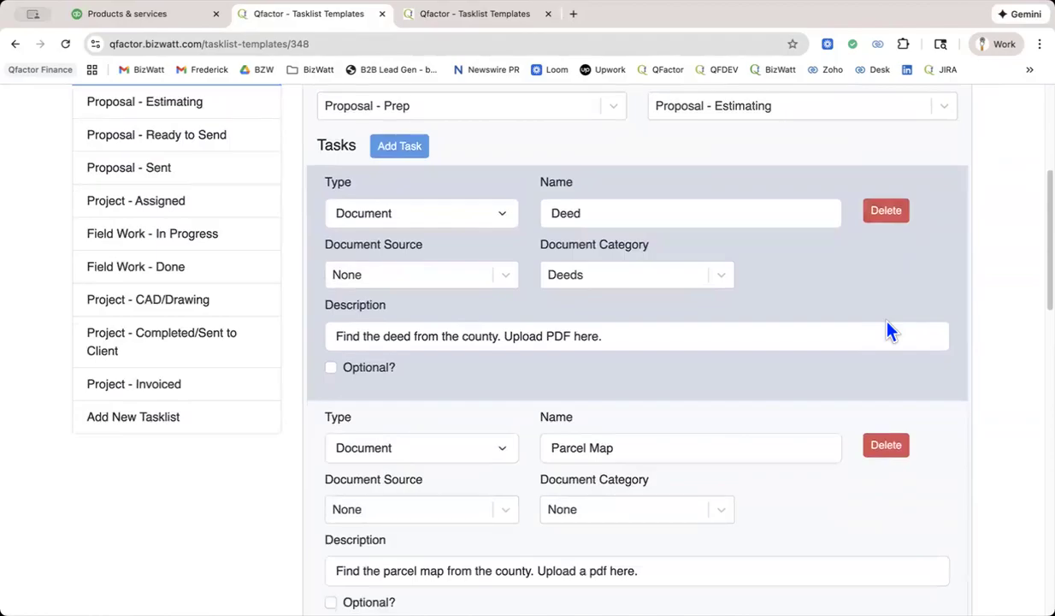
pyautogui.scroll(3, 889, 331)
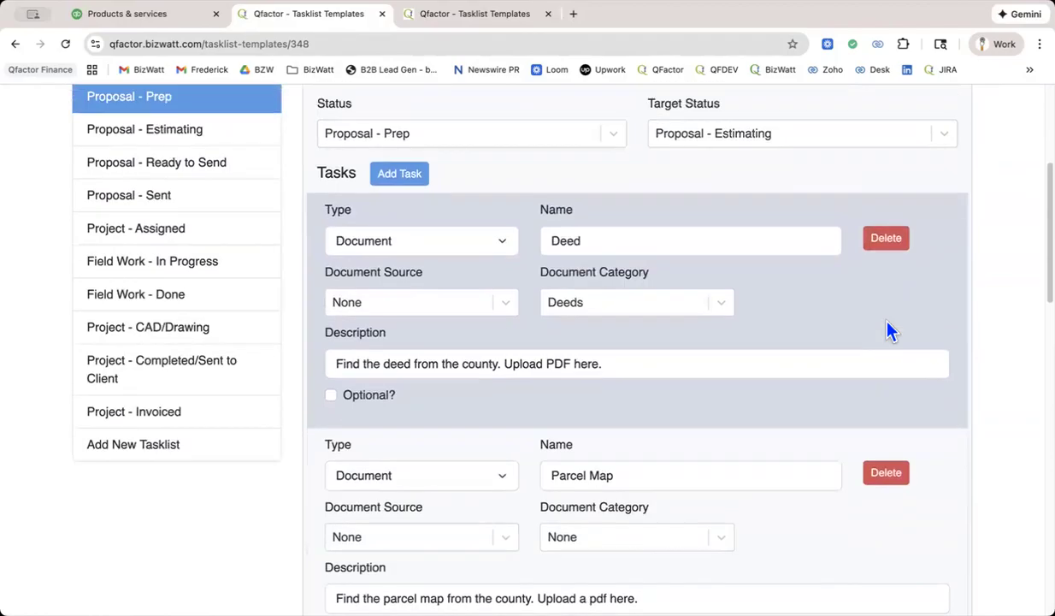
pyautogui.scroll(5, 888, 324)
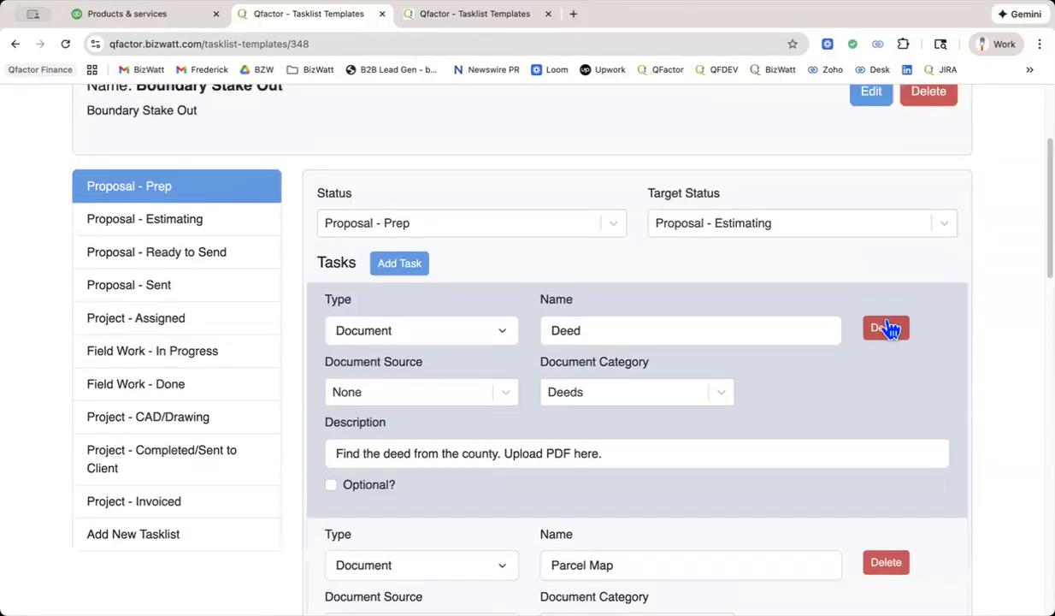
pyautogui.scroll(2, 889, 330)
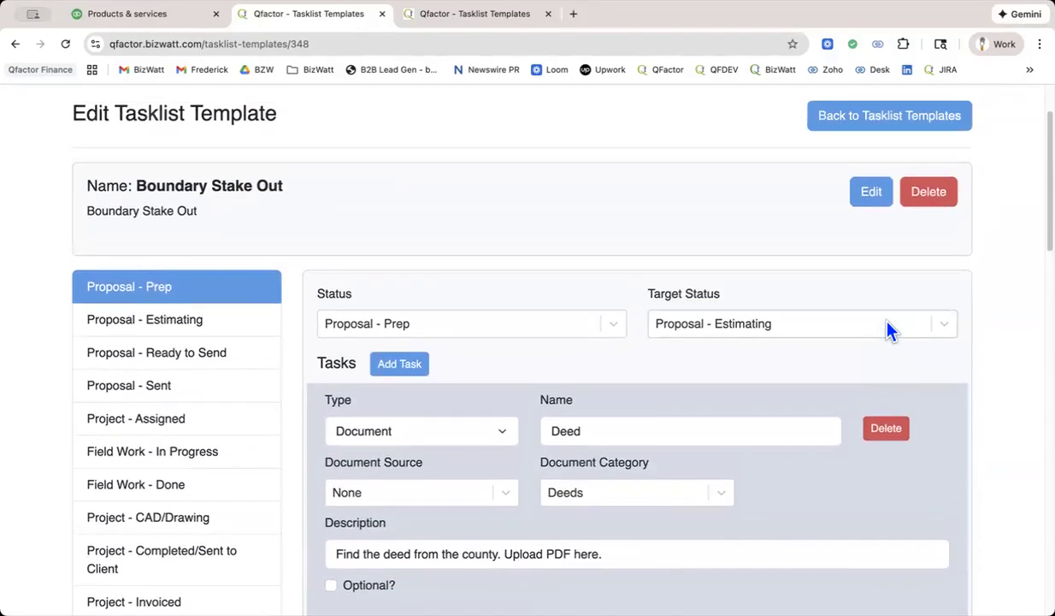
pyautogui.scroll(-20, 858, 295)
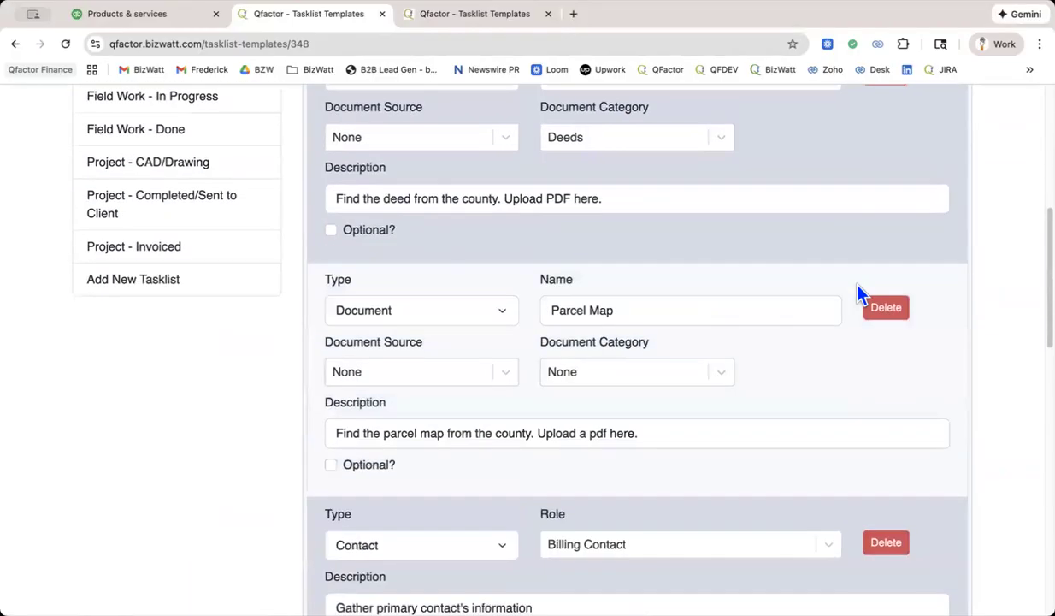
pyautogui.scroll(-20, 857, 295)
pyautogui.scroll(15, 858, 290)
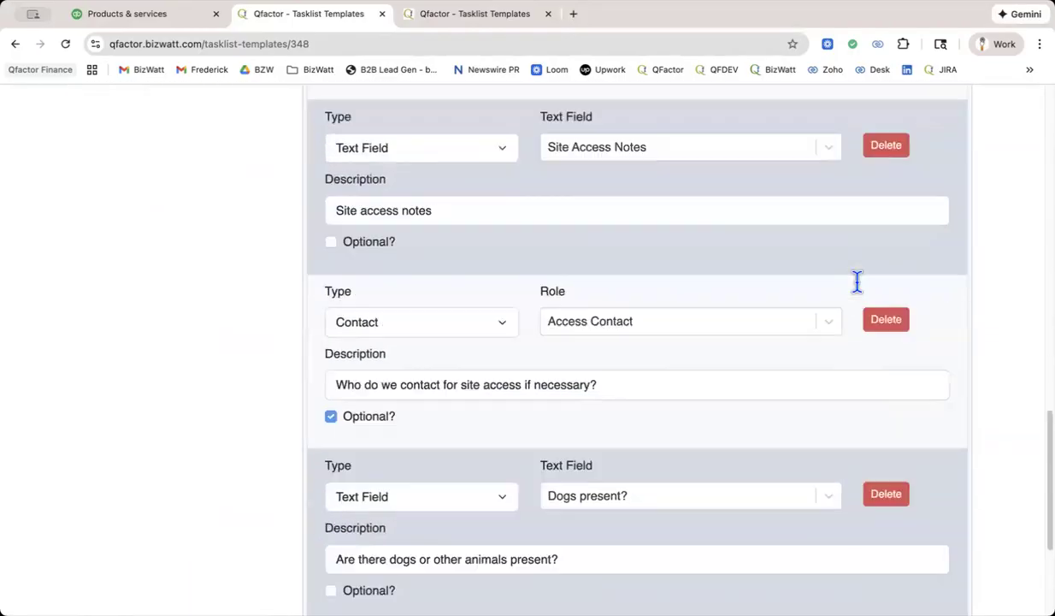
pyautogui.scroll(20, 858, 280)
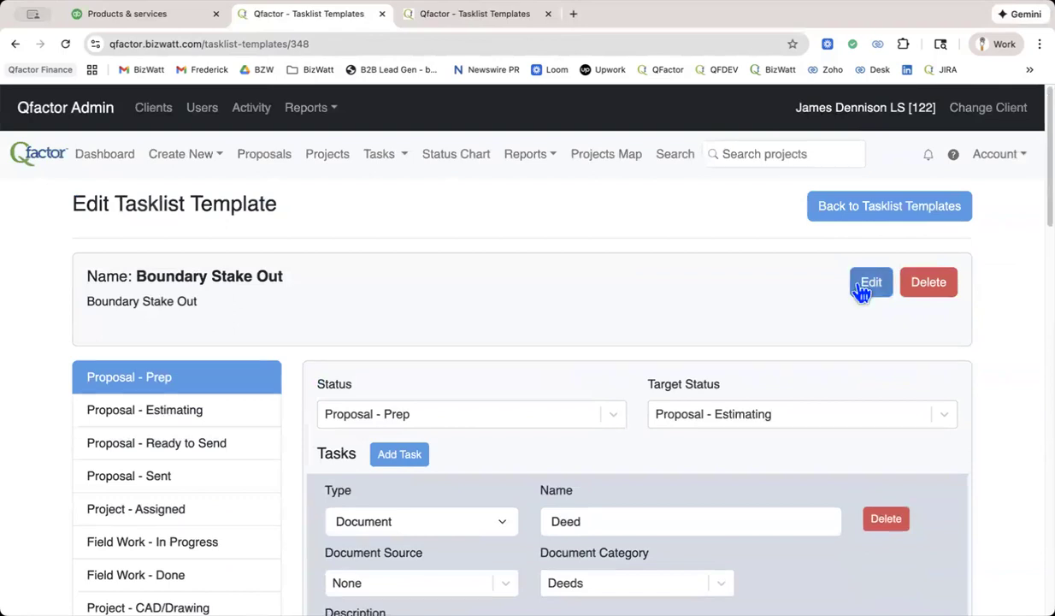
# Open the Tasks Calendar in the other Qfactor browser tab and look through the December 2025 tasks into early January.
pyautogui.click(500, 17)
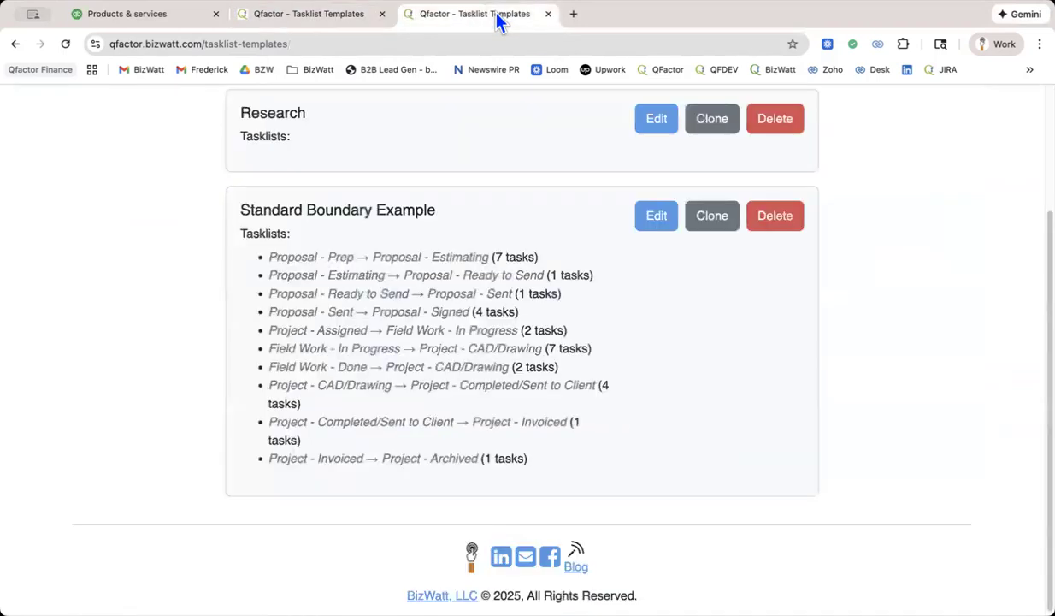
pyautogui.scroll(3, 469, 208)
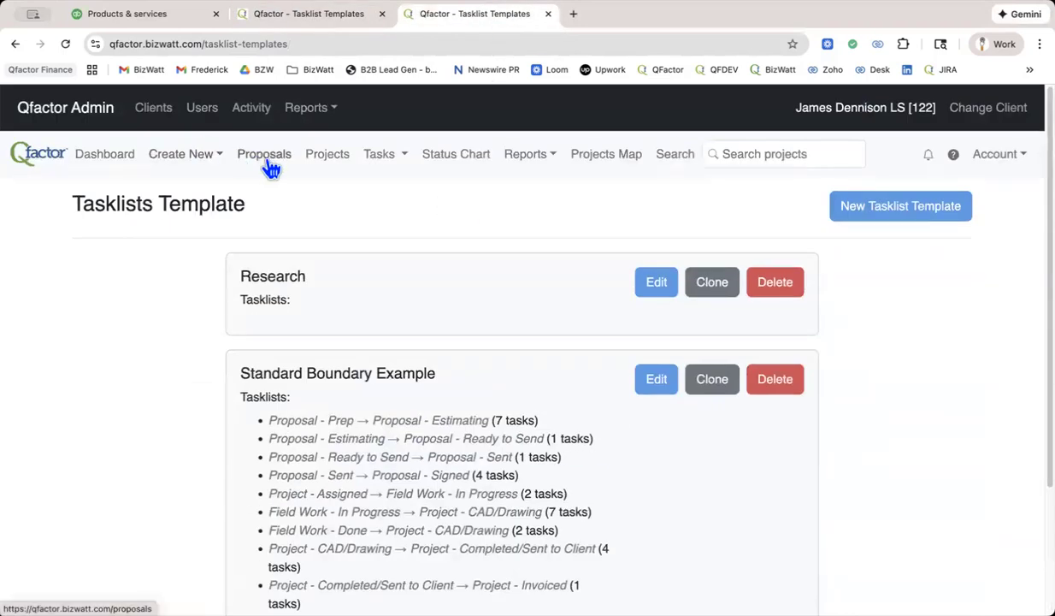
pyautogui.click(383, 164)
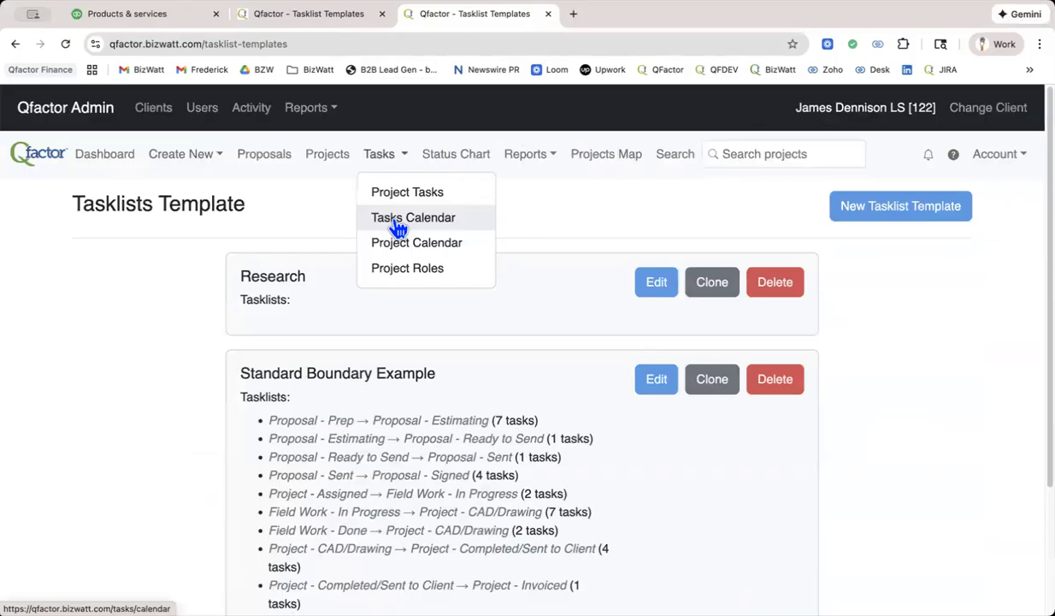
pyautogui.click(398, 224)
pyautogui.scroll(-2, 618, 346)
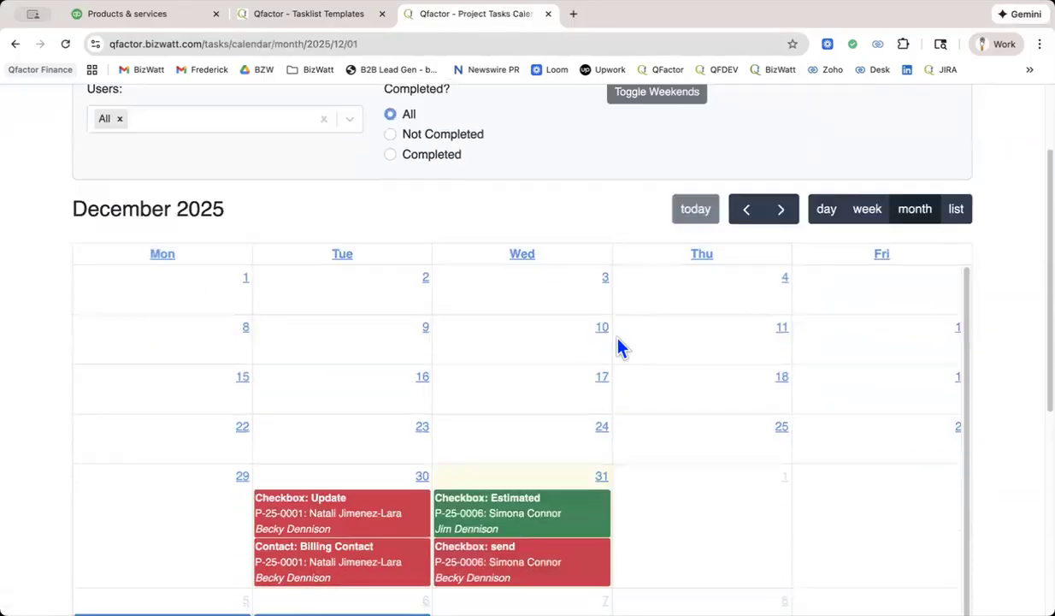
pyautogui.scroll(-2, 619, 346)
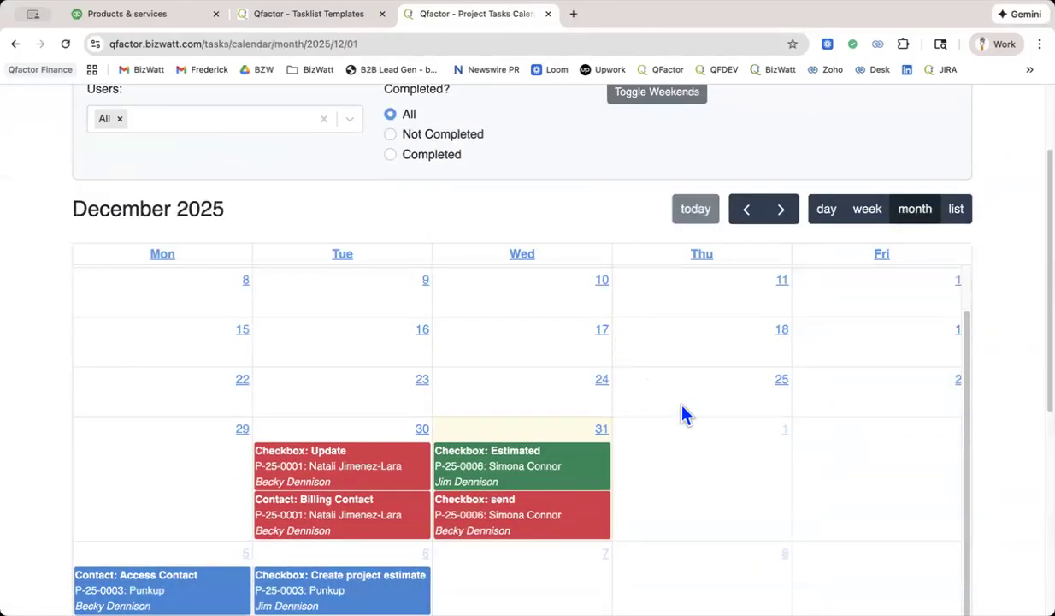
pyautogui.scroll(-5, 712, 418)
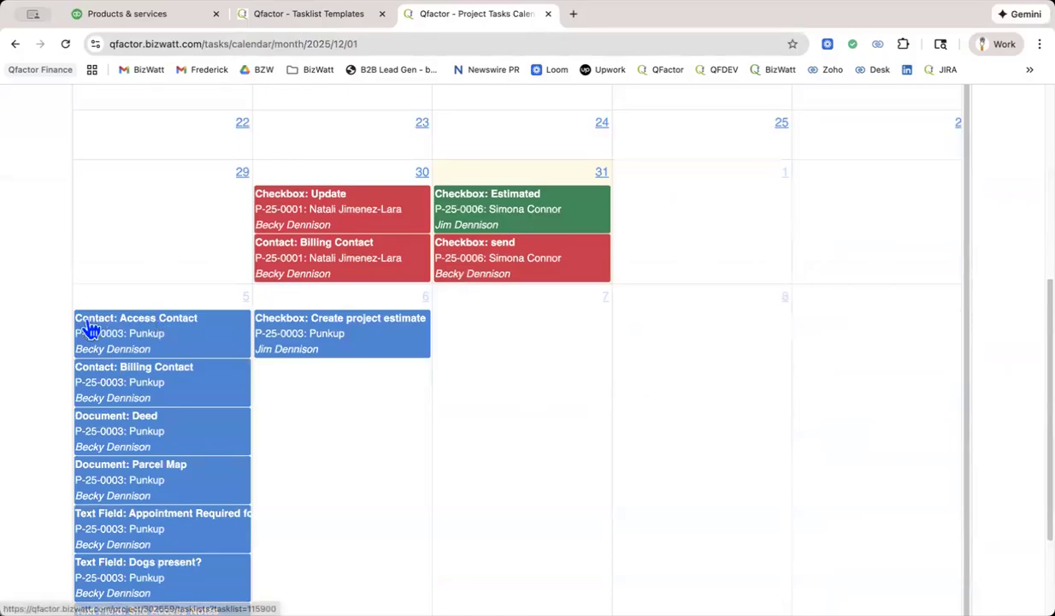
# Open the Punkup project's Access Contact task from the calendar and review the tasks in its Proposal - Prep tasklist.
pyautogui.click(144, 334)
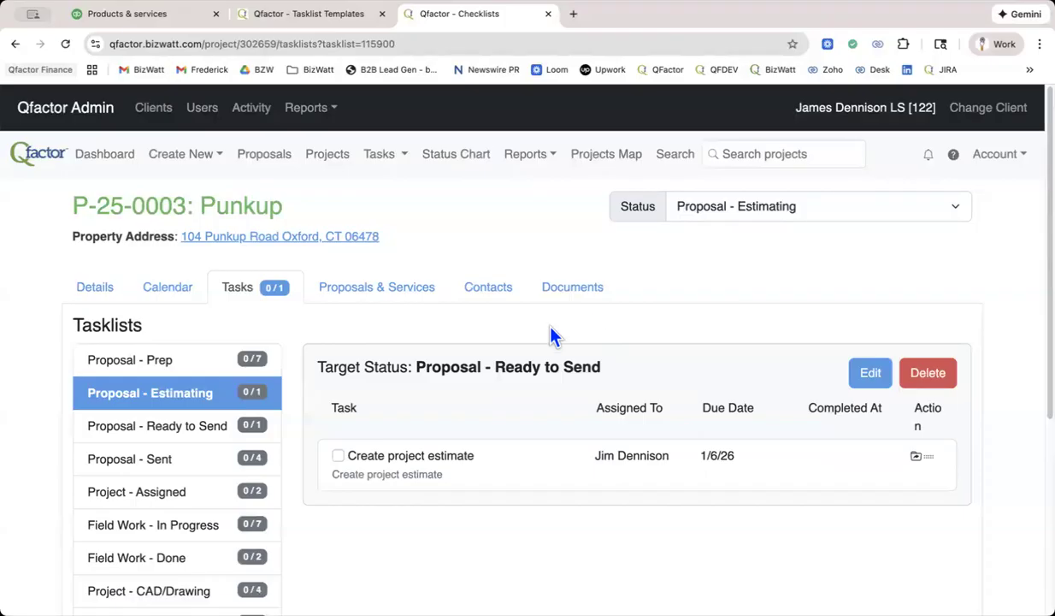
pyautogui.click(118, 360)
pyautogui.scroll(-2, 518, 338)
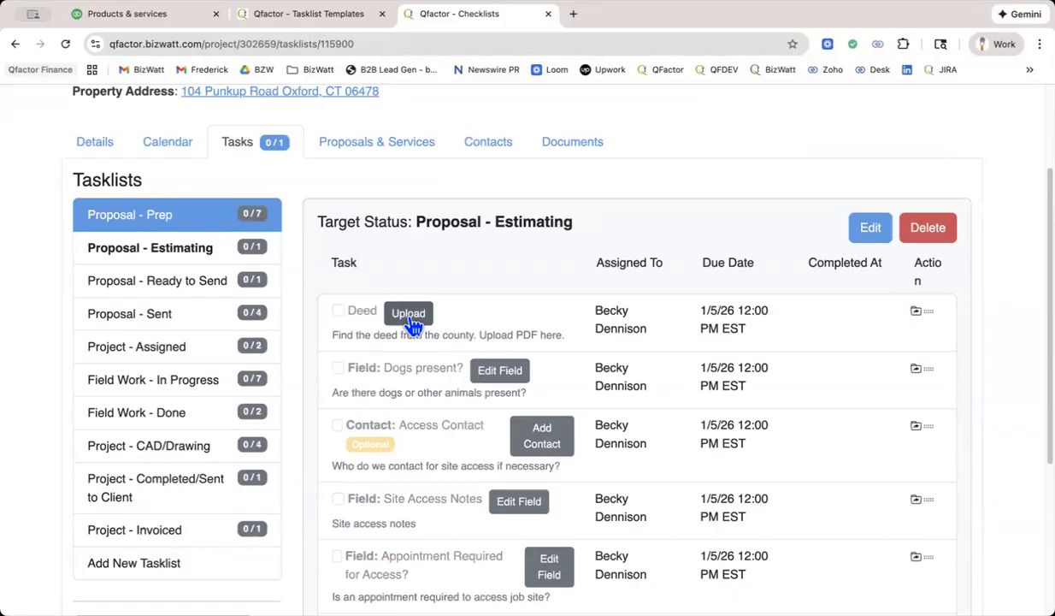
# Return to the Boundary Stake Out template and add a Document task at the end of its Proposal - Prep tasklist.
pyautogui.click(327, 19)
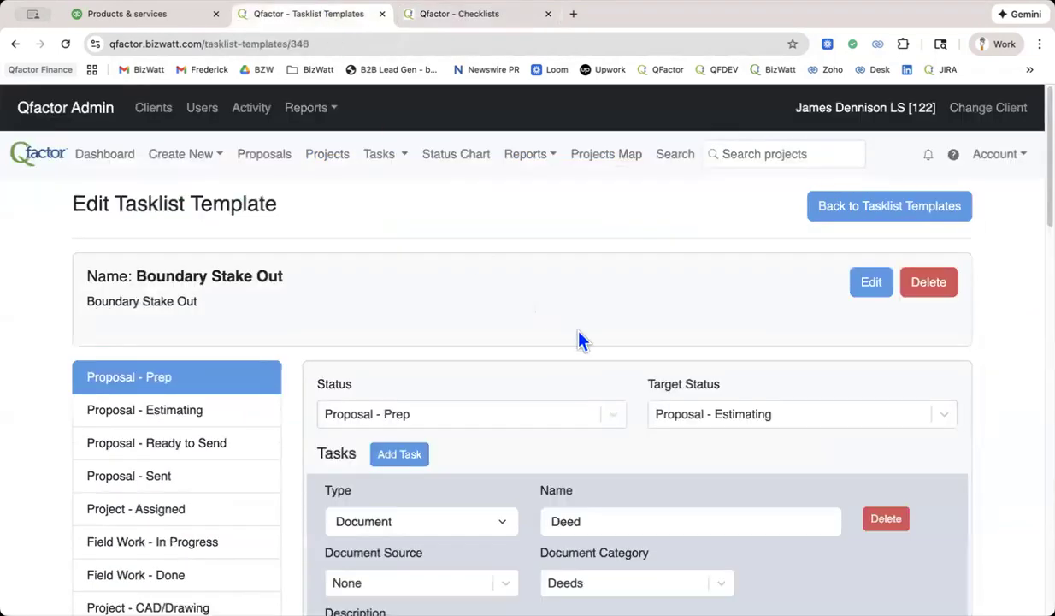
pyautogui.scroll(-3, 579, 338)
pyautogui.scroll(-15, 580, 339)
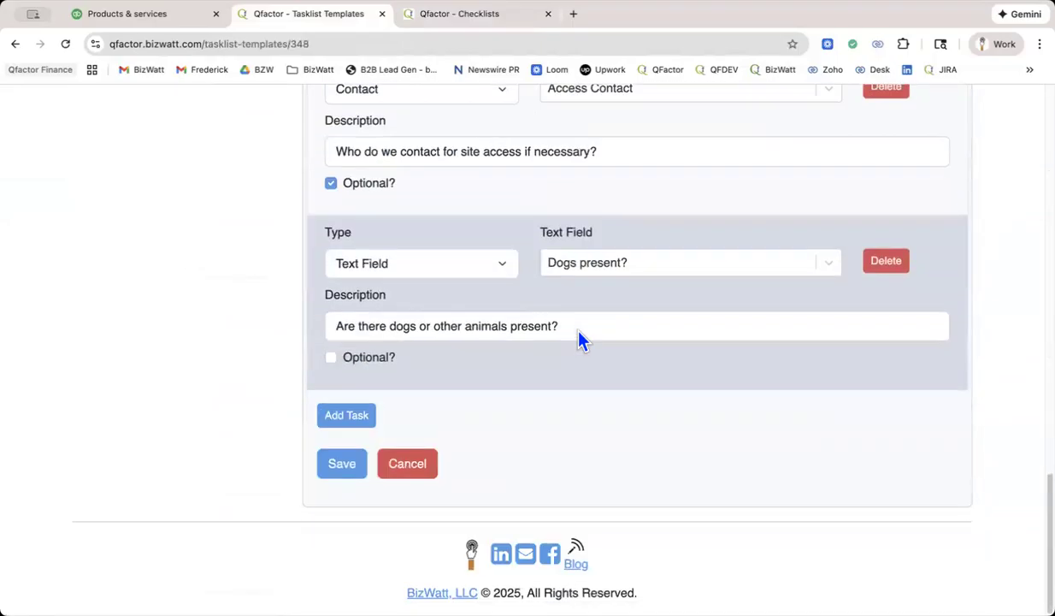
pyautogui.click(348, 415)
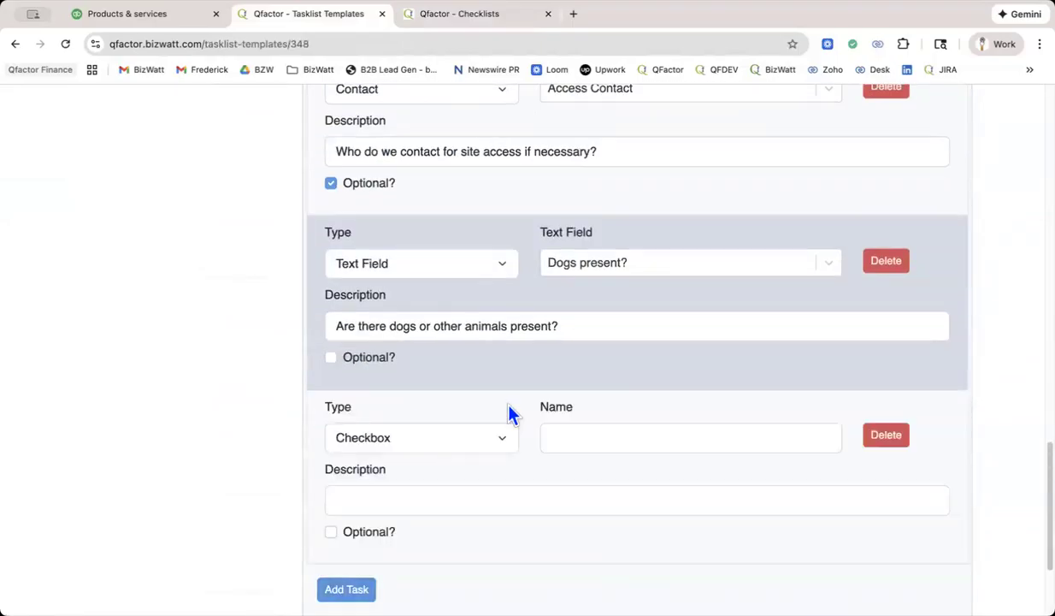
pyautogui.scroll(-3, 551, 407)
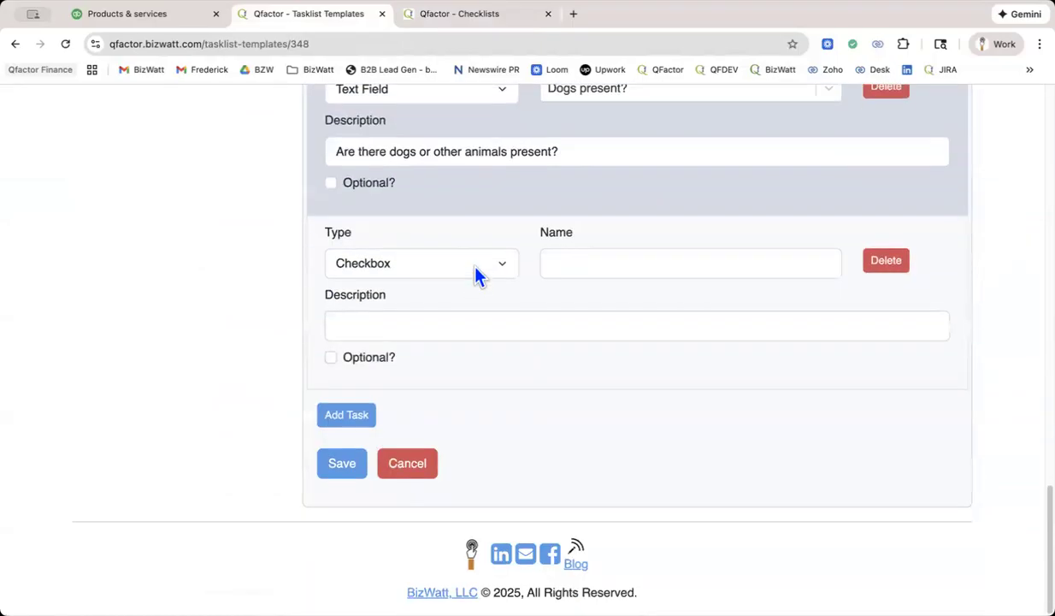
pyautogui.click(477, 275)
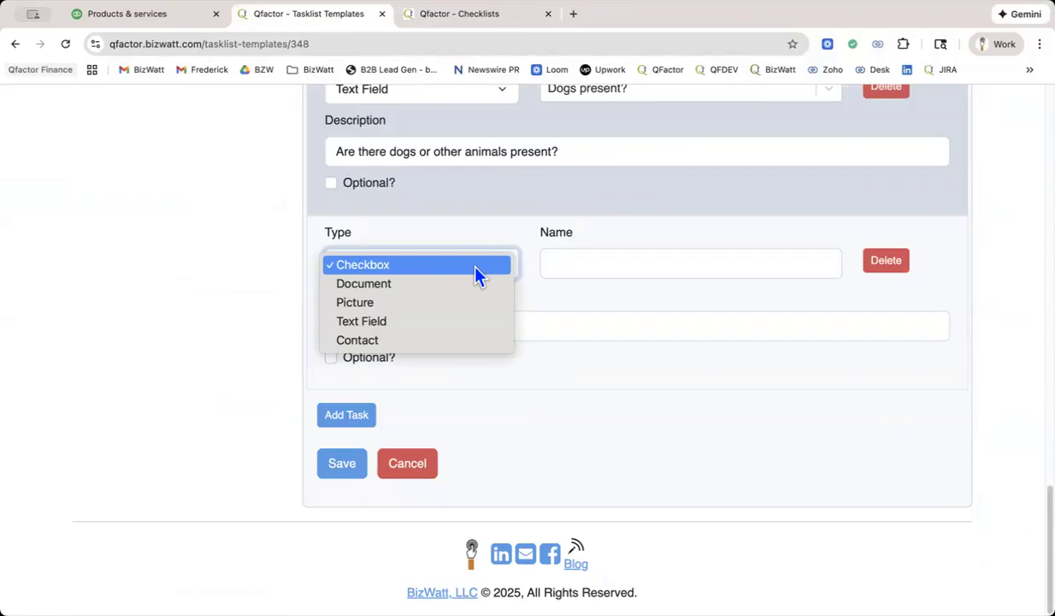
pyautogui.click(418, 289)
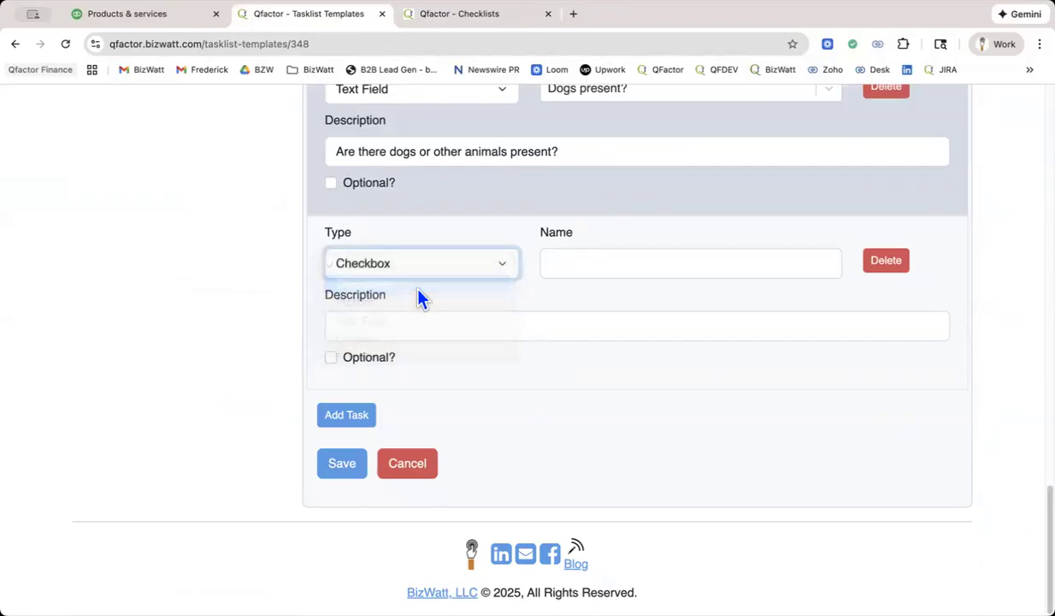
# Check the new task's document source options, name the task Property Characteristics and set its document category to Deeds.
pyautogui.click(569, 270)
pyautogui.click(475, 336)
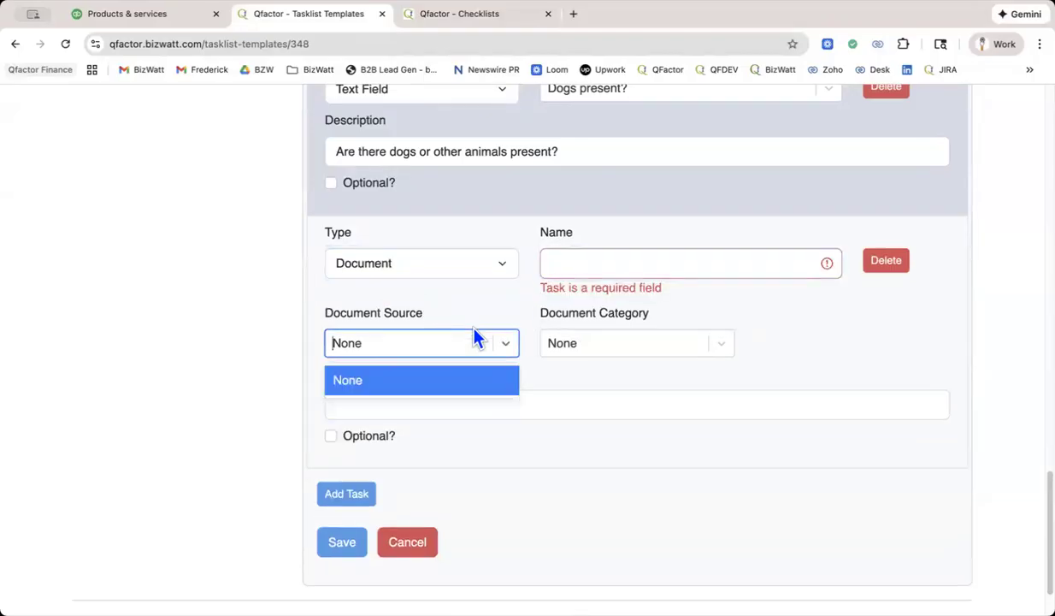
pyautogui.click(600, 345)
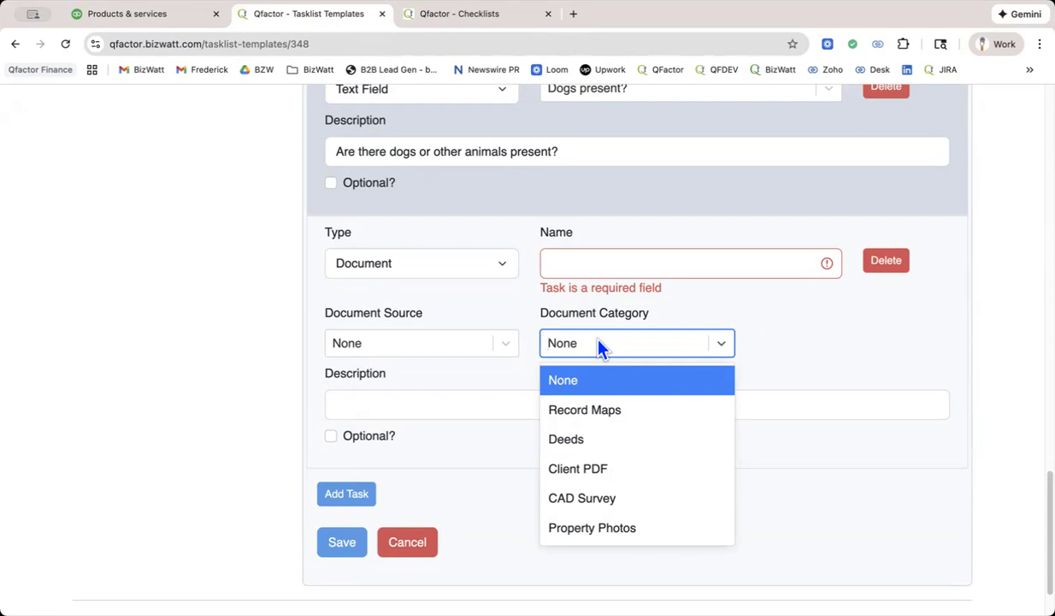
pyautogui.scroll(20, 599, 346)
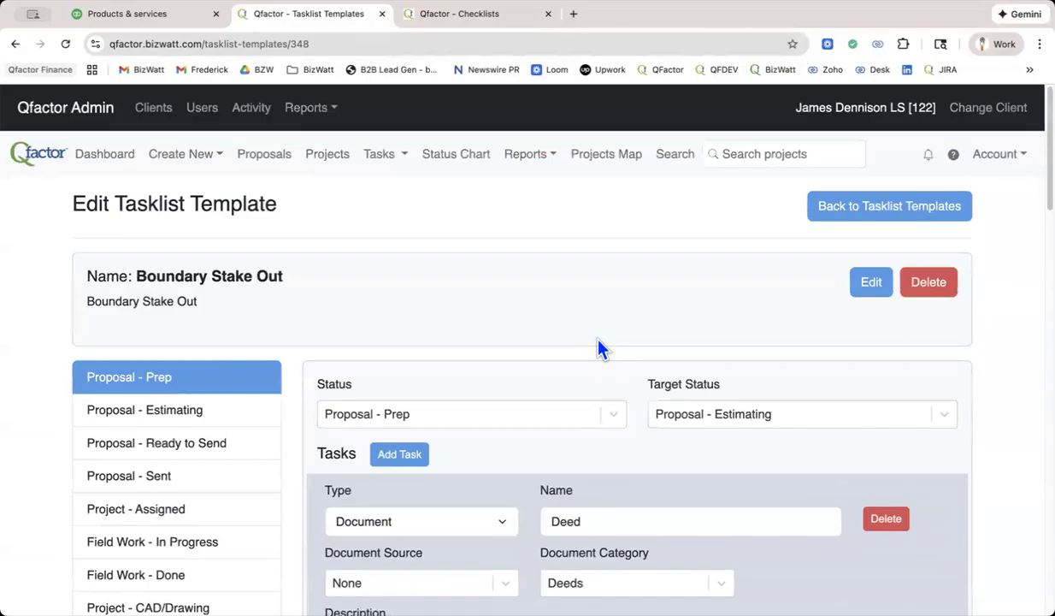
pyautogui.scroll(-20, 600, 346)
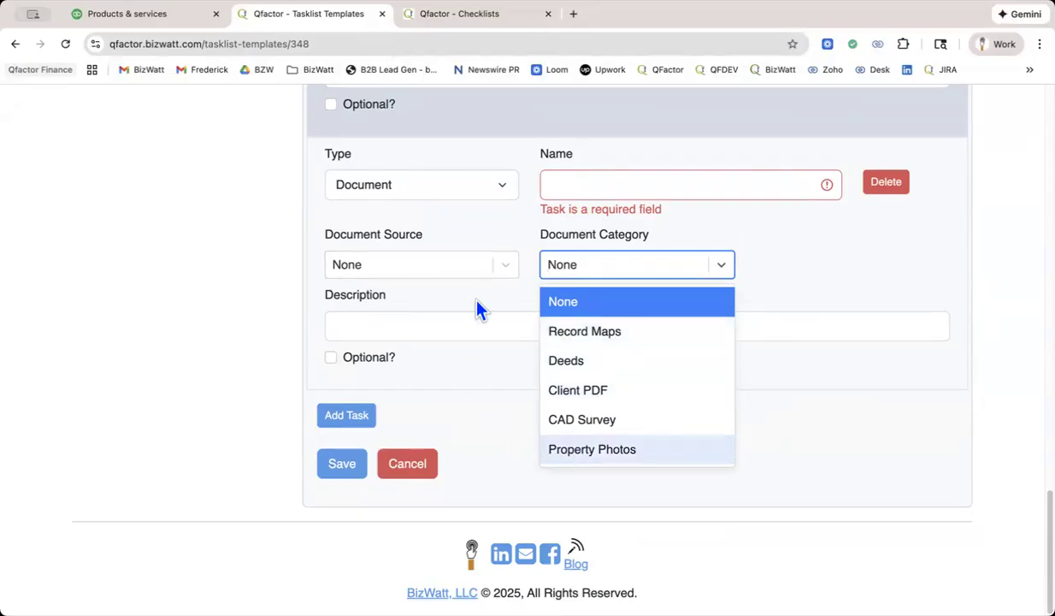
pyautogui.click(584, 189)
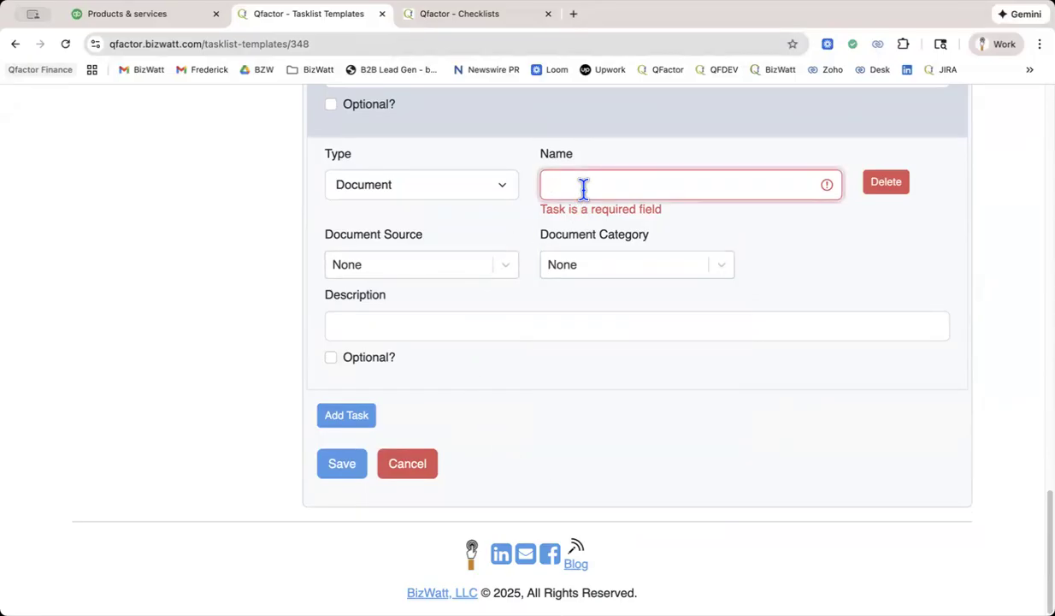
pyautogui.write('P')
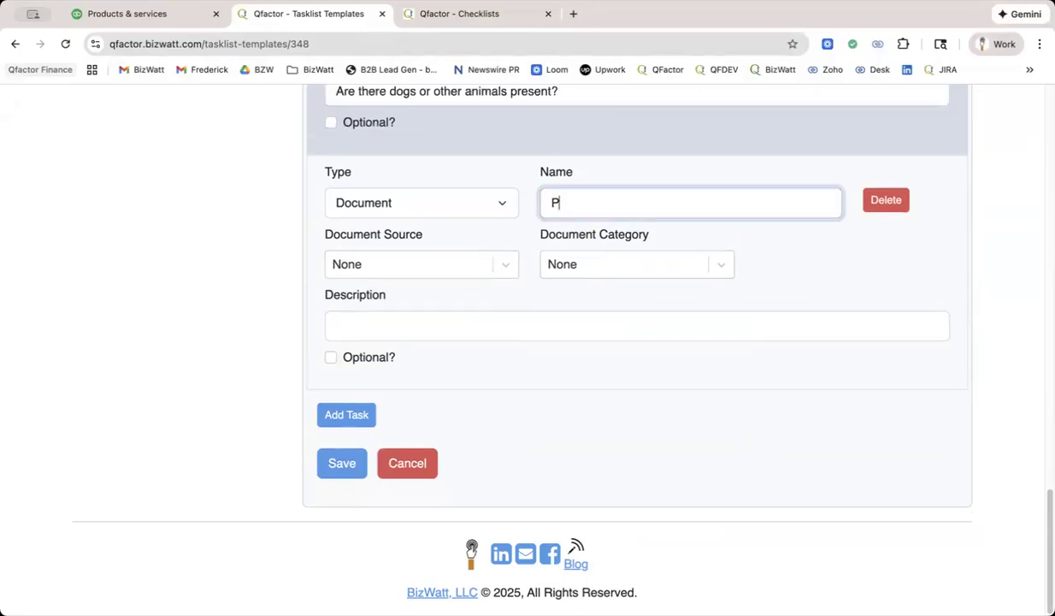
pyautogui.write('roperty Charac')
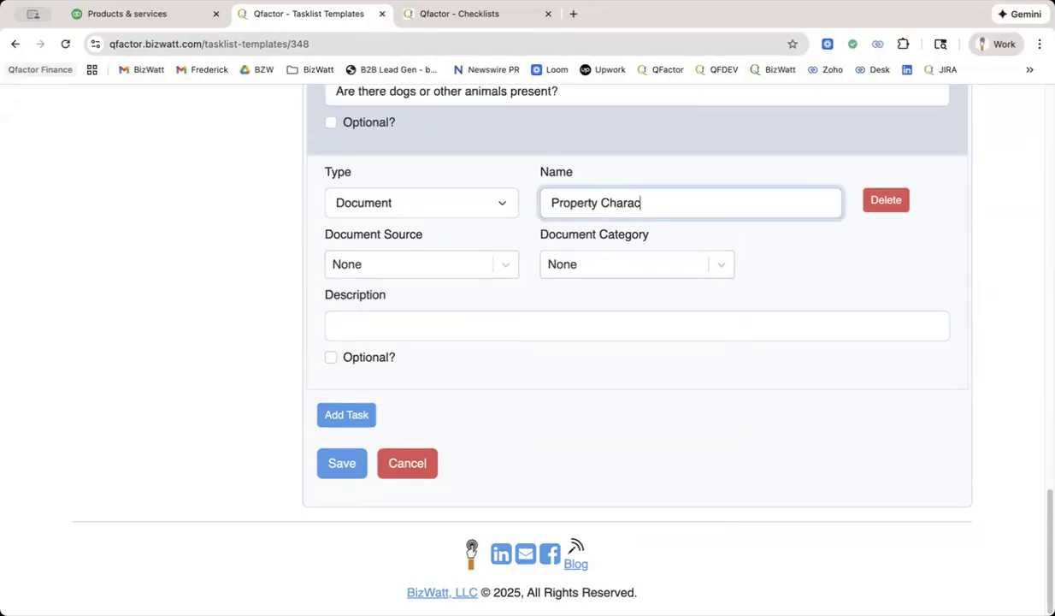
pyautogui.write('teristics')
pyautogui.click(595, 266)
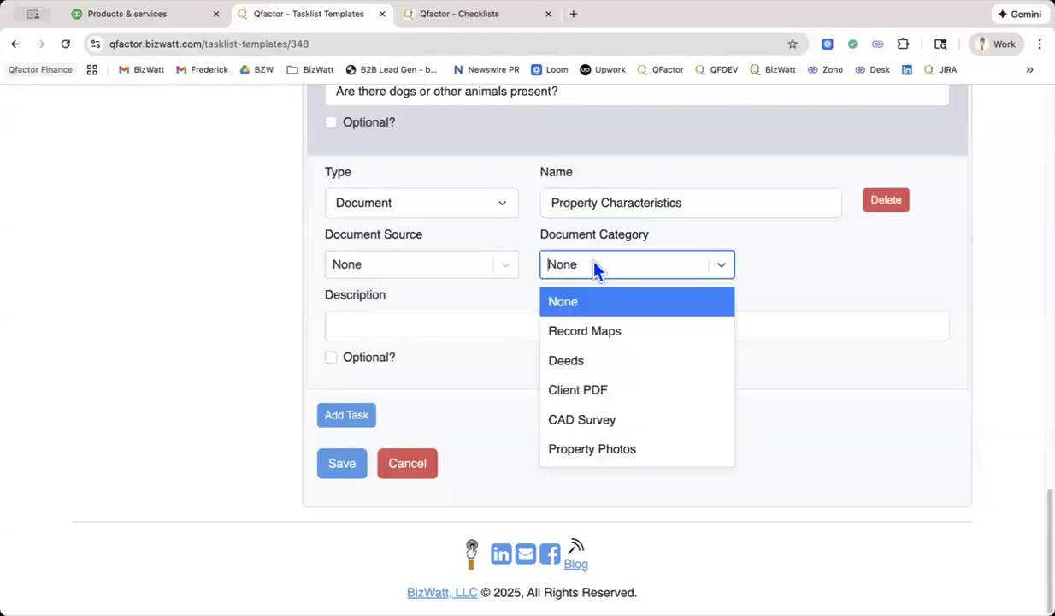
pyautogui.click(594, 366)
# Copy the name Property Characteristics into the document task's description and add another blank task below it.
pyautogui.click(553, 331)
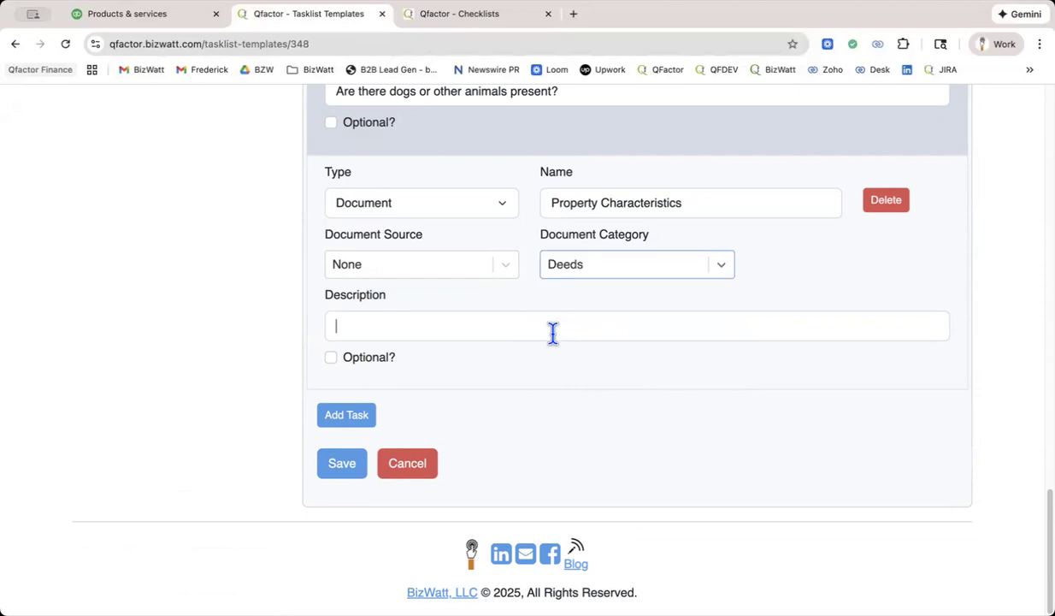
pyautogui.moveTo(675, 202); pyautogui.dragTo(540, 209)
pyautogui.hotkey('ctrl', 'c')
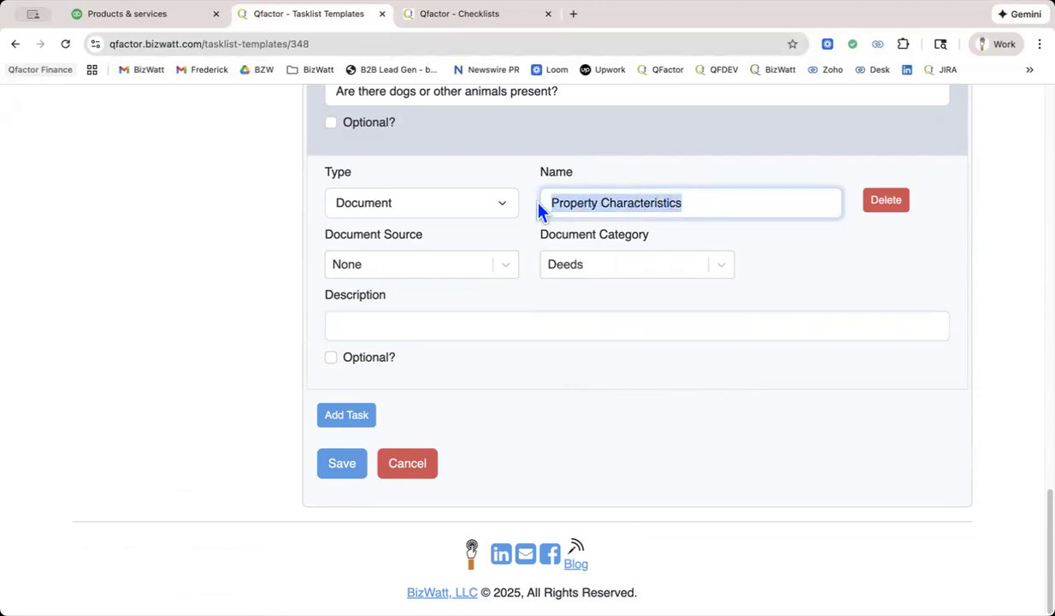
pyautogui.click(518, 325)
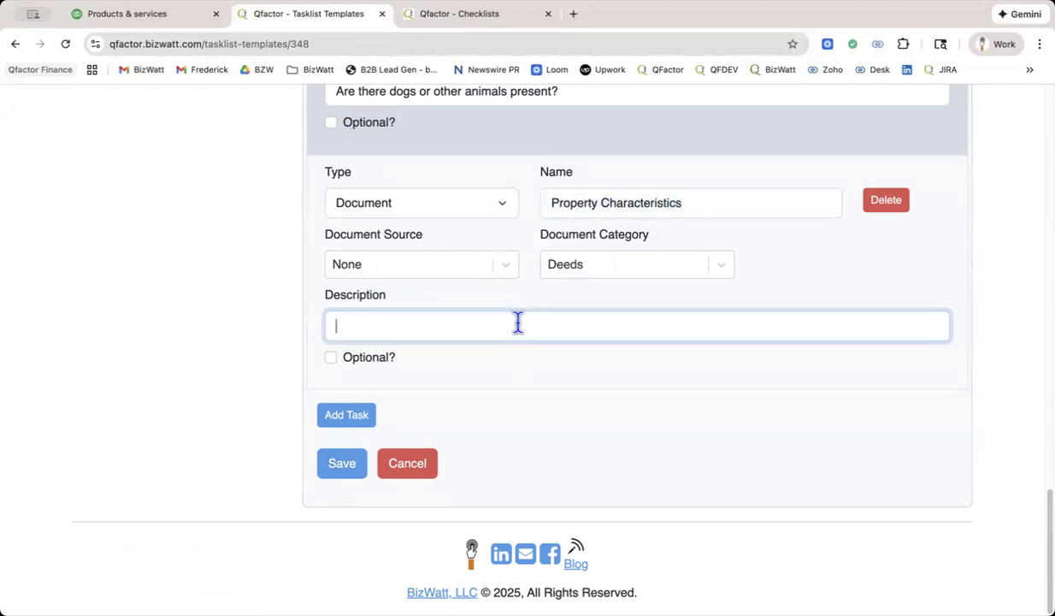
pyautogui.hotkey('ctrl', 'v')
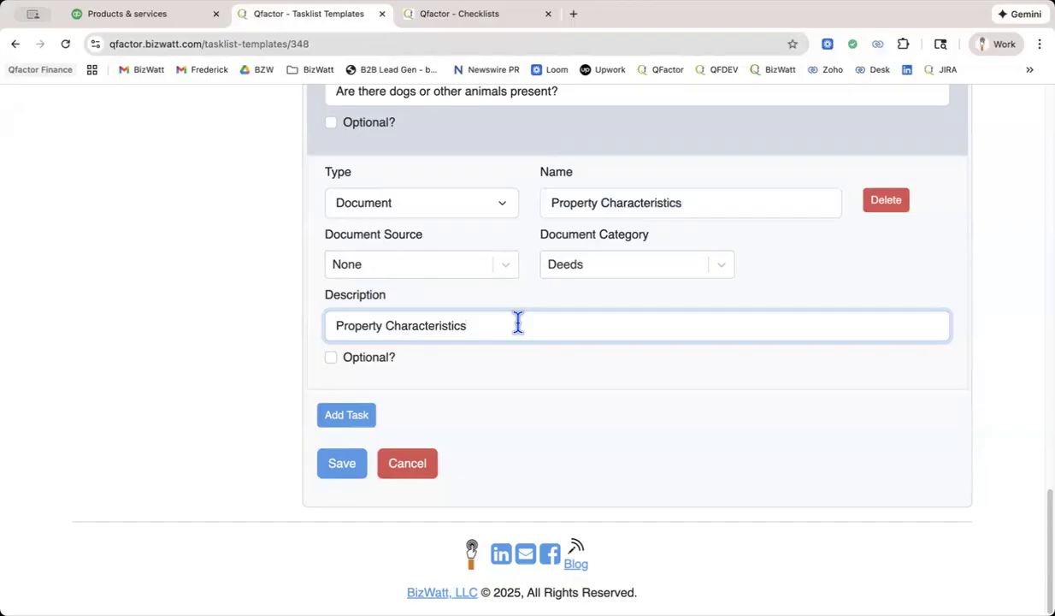
pyautogui.click(347, 417)
pyautogui.click(584, 442)
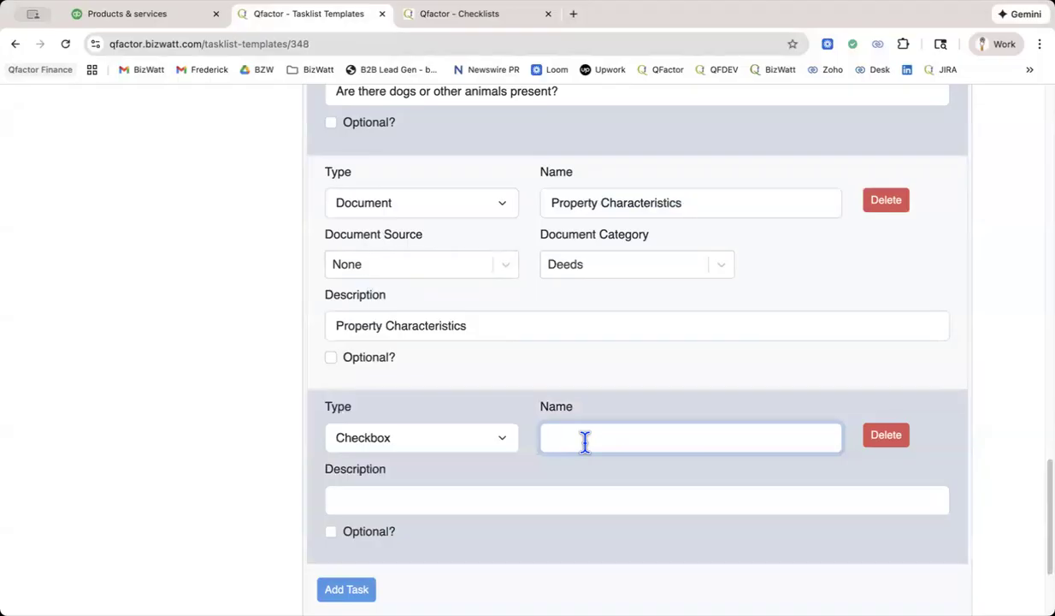
# Extend the Property Characteristics task's description with "- go to the county website () search".
pyautogui.click(507, 318)
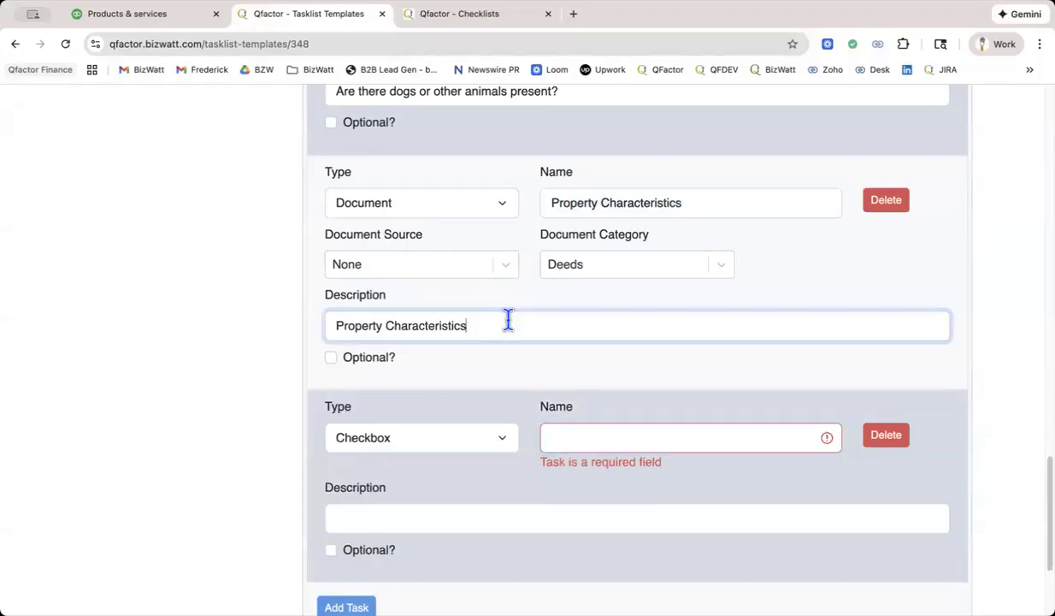
pyautogui.write('- go to the county website')
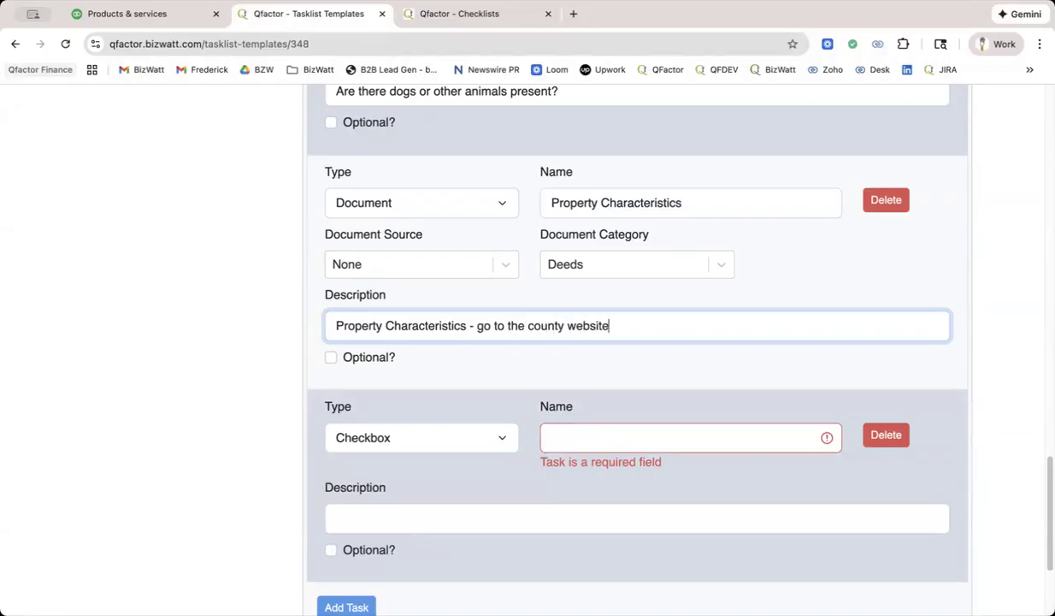
pyautogui.write(' () searchon')
pyautogui.press('BackSpace')
pyautogui.press('BackSpace')
pyautogui.write('on')
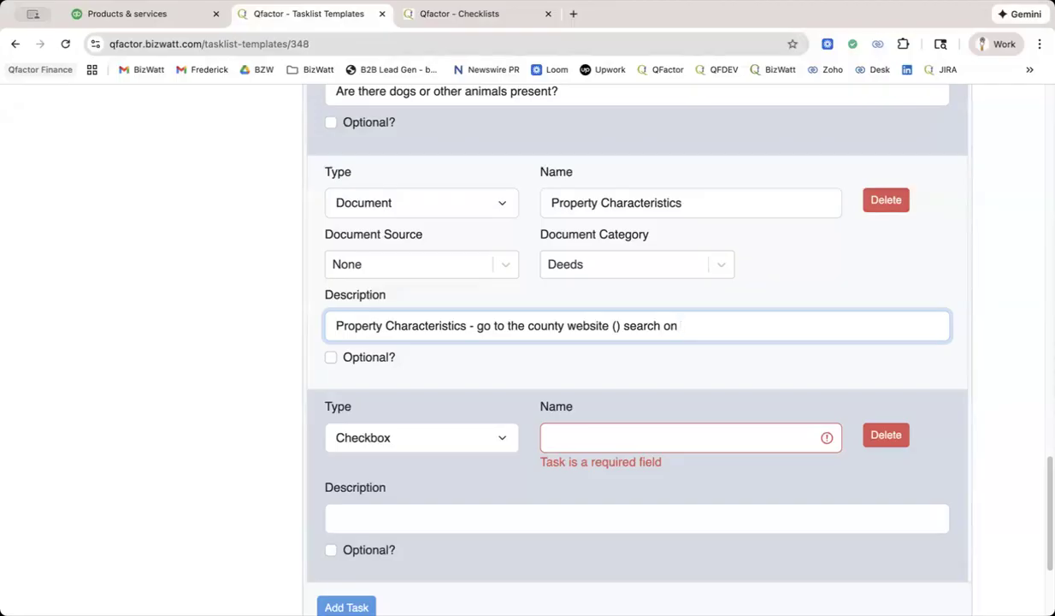
# Discard the unsaved task edits in the Boundary Stake Out template's Proposal - Prep tasklist.
pyautogui.scroll(15, 519, 318)
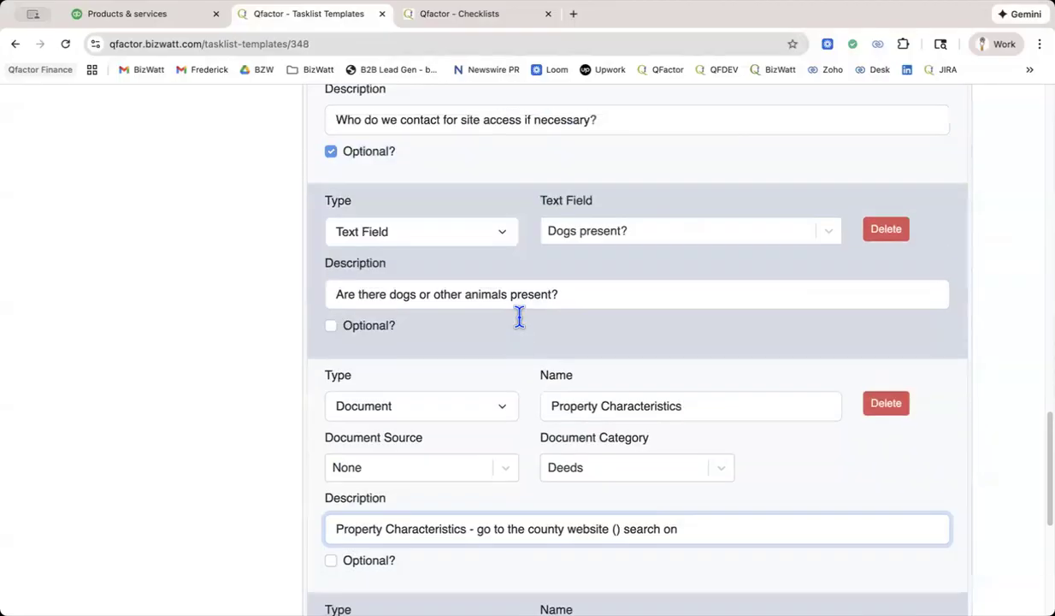
pyautogui.scroll(-15, 523, 330)
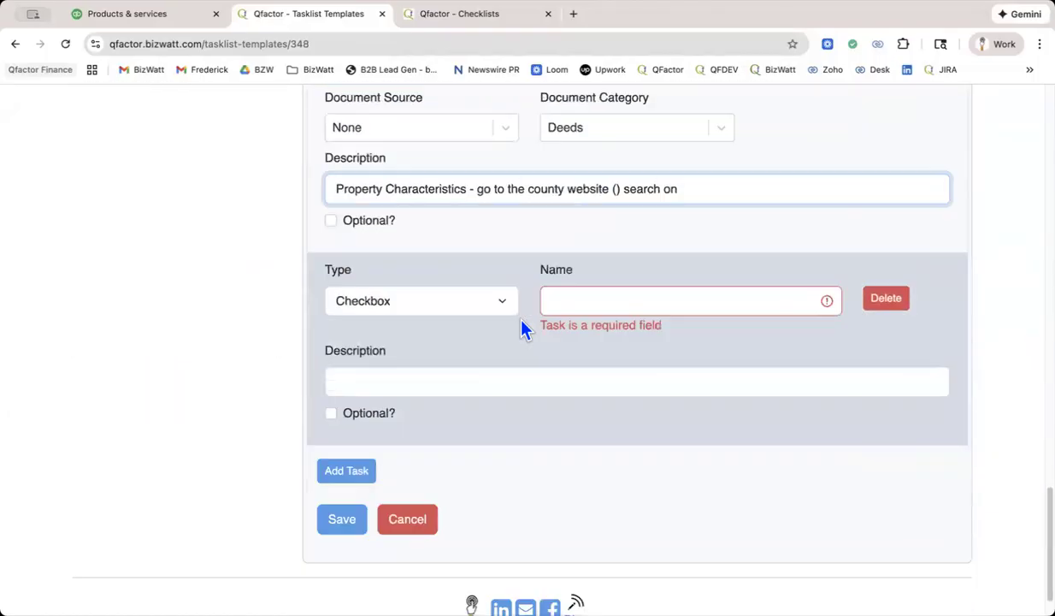
pyautogui.click(398, 468)
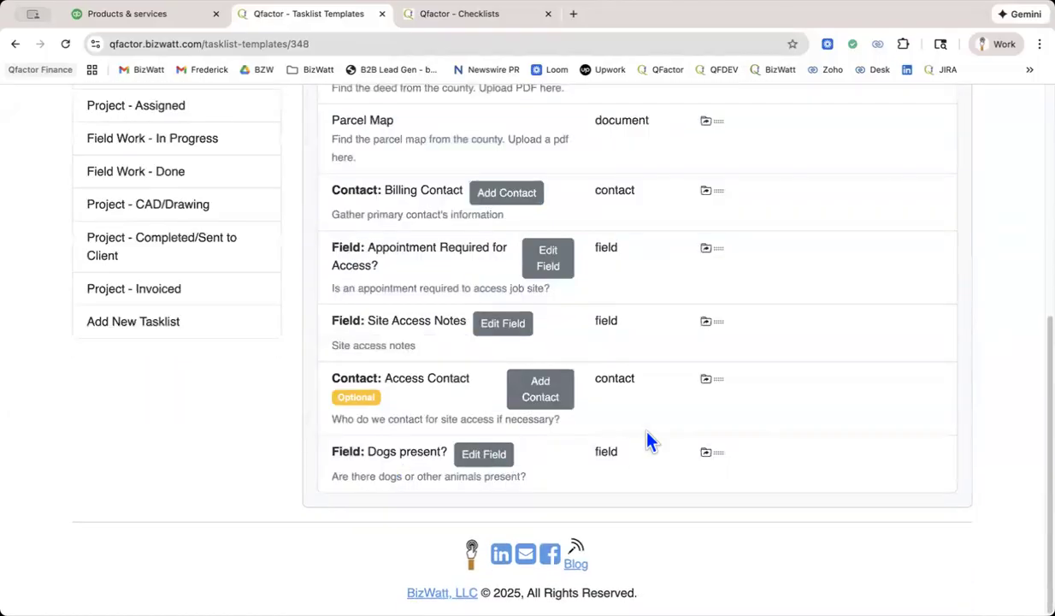
# Open the Tasks Calendar and look over the December 2025 month view.
pyautogui.scroll(5, 648, 440)
pyautogui.click(384, 156)
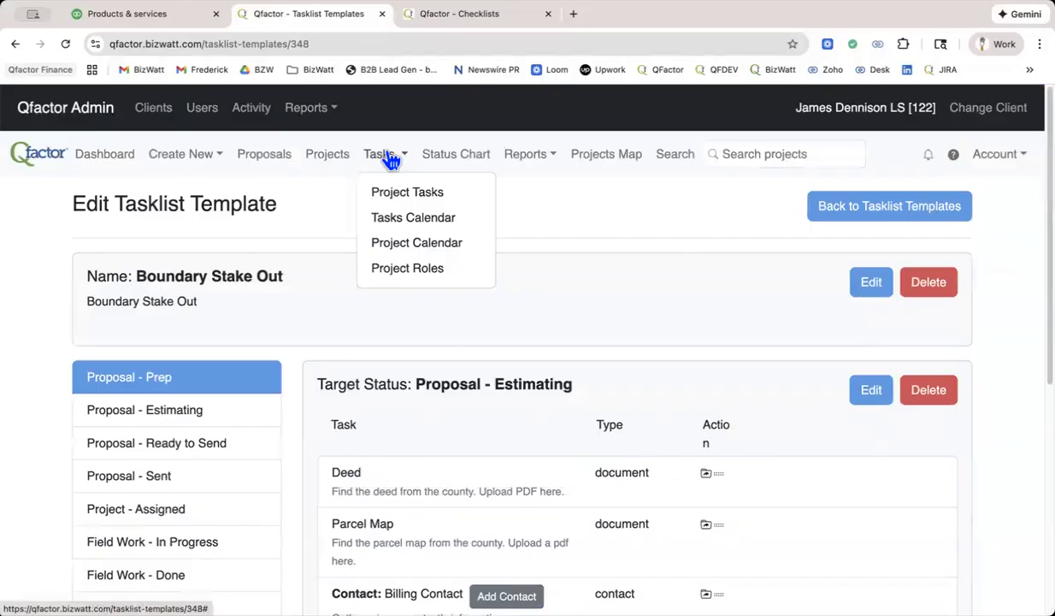
pyautogui.click(405, 220)
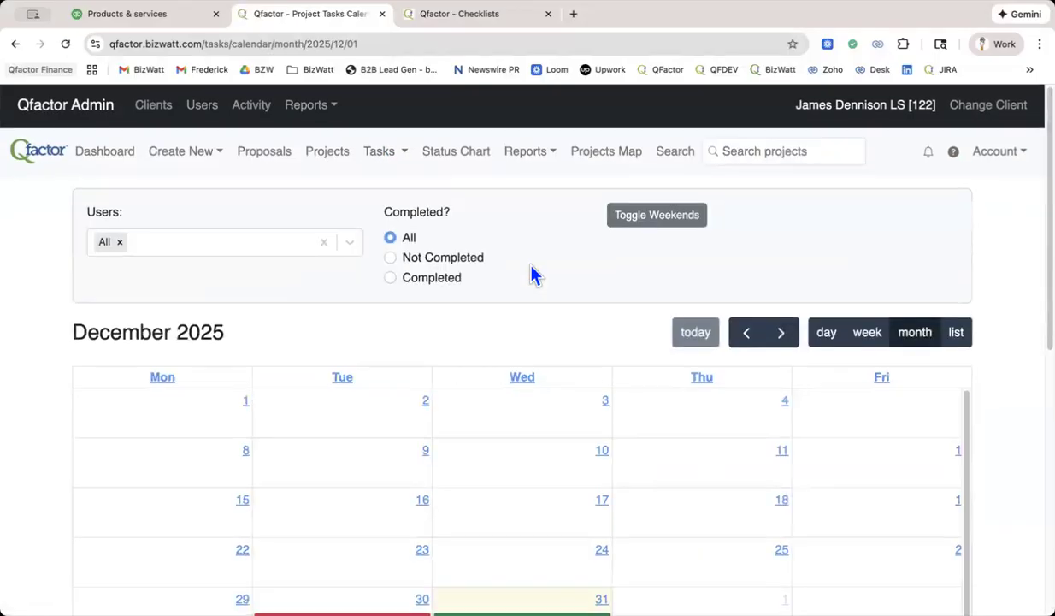
pyautogui.scroll(-6, 531, 274)
pyautogui.scroll(6, 530, 273)
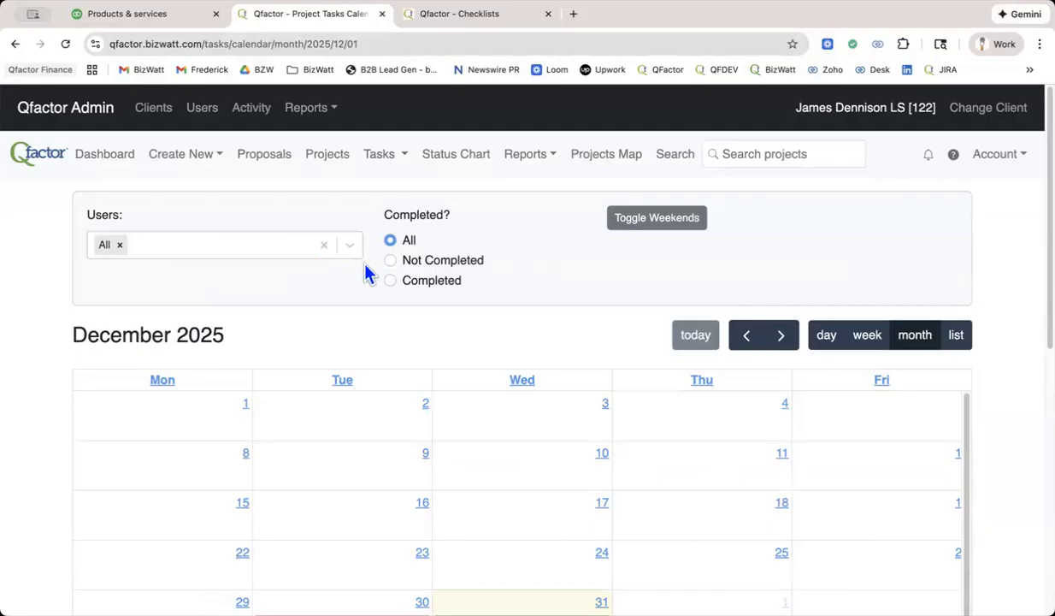
# Review the Not Completed tasks of only the last listed user on the calendar and set the completion filter back to All.
pyautogui.click(390, 261)
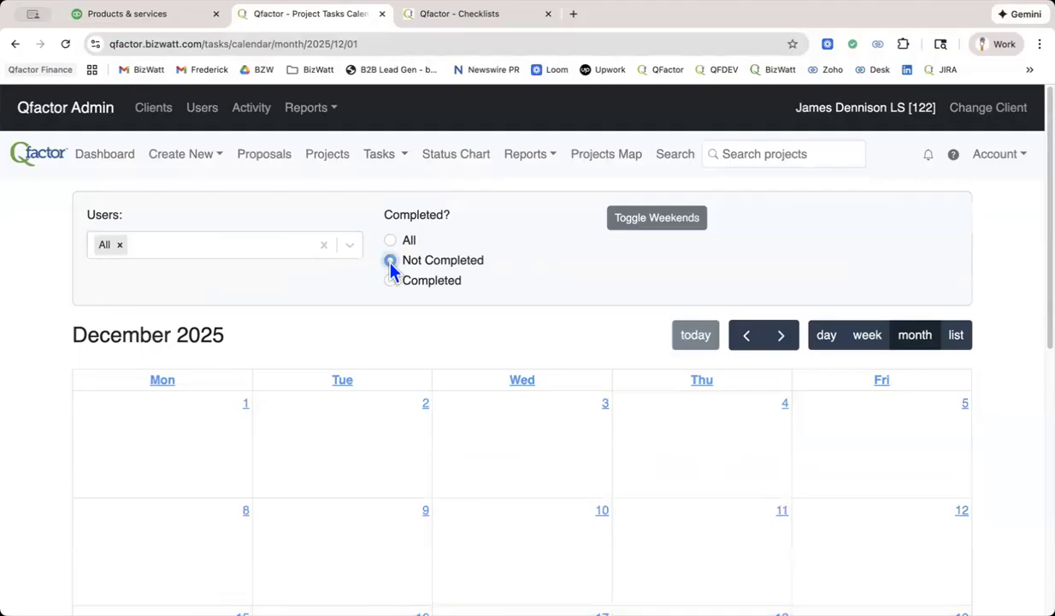
pyautogui.click(120, 244)
pyautogui.click(140, 239)
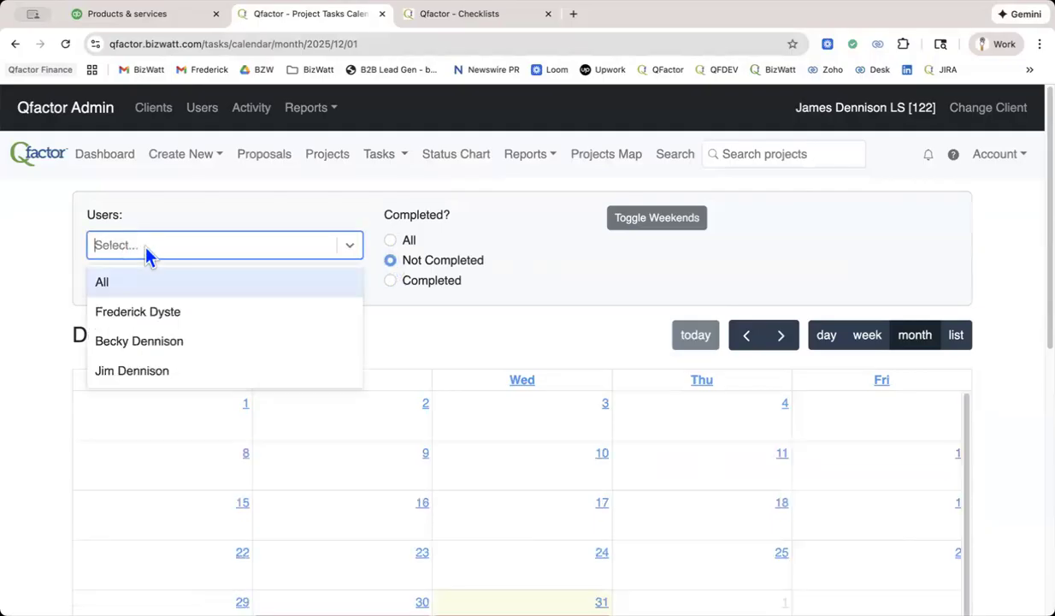
pyautogui.click(152, 376)
pyautogui.scroll(-6, 361, 364)
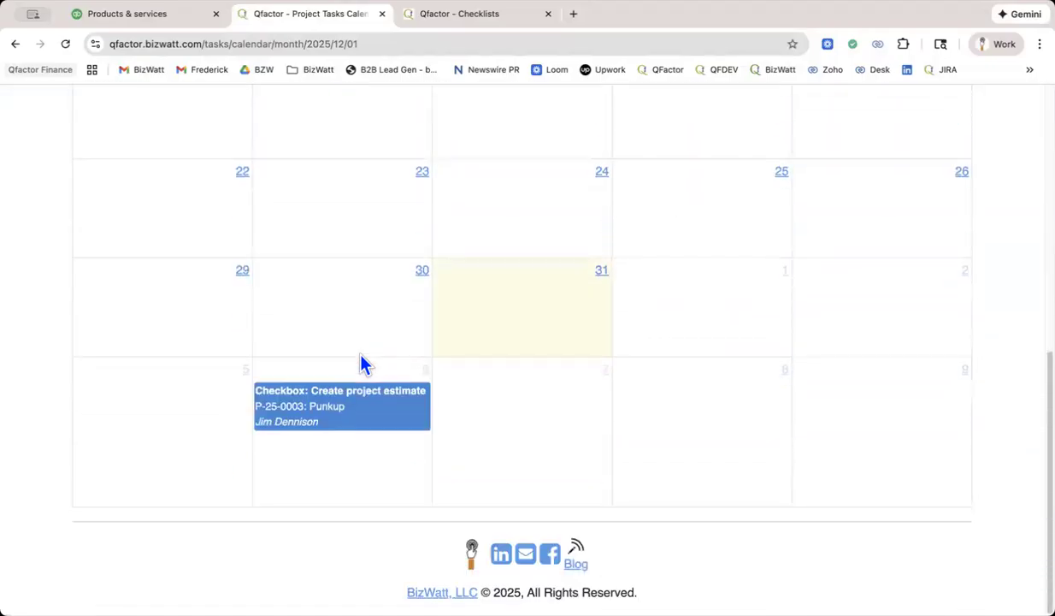
pyautogui.scroll(4, 361, 363)
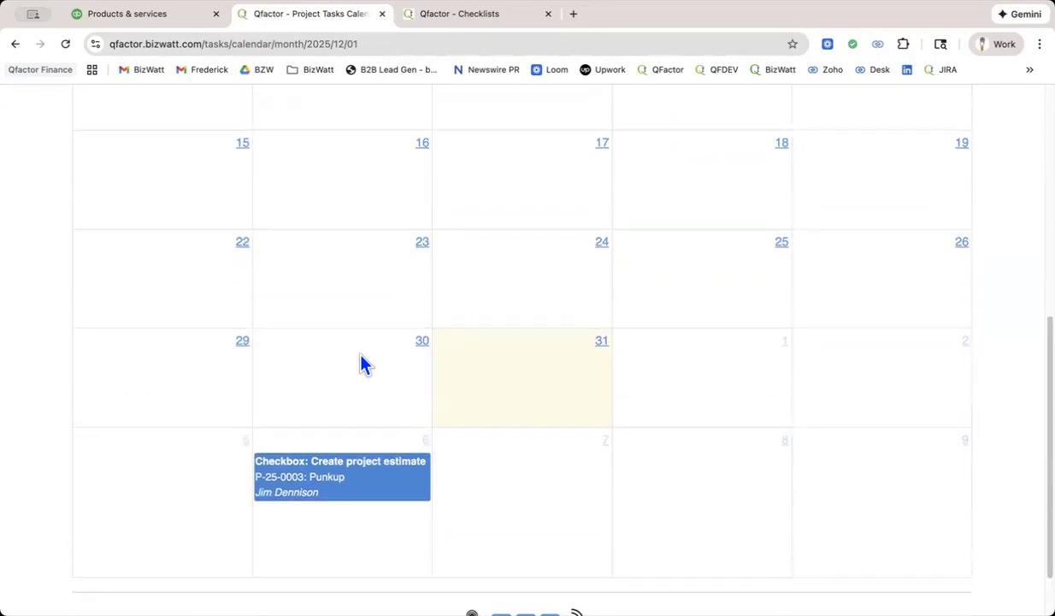
pyautogui.scroll(8, 361, 364)
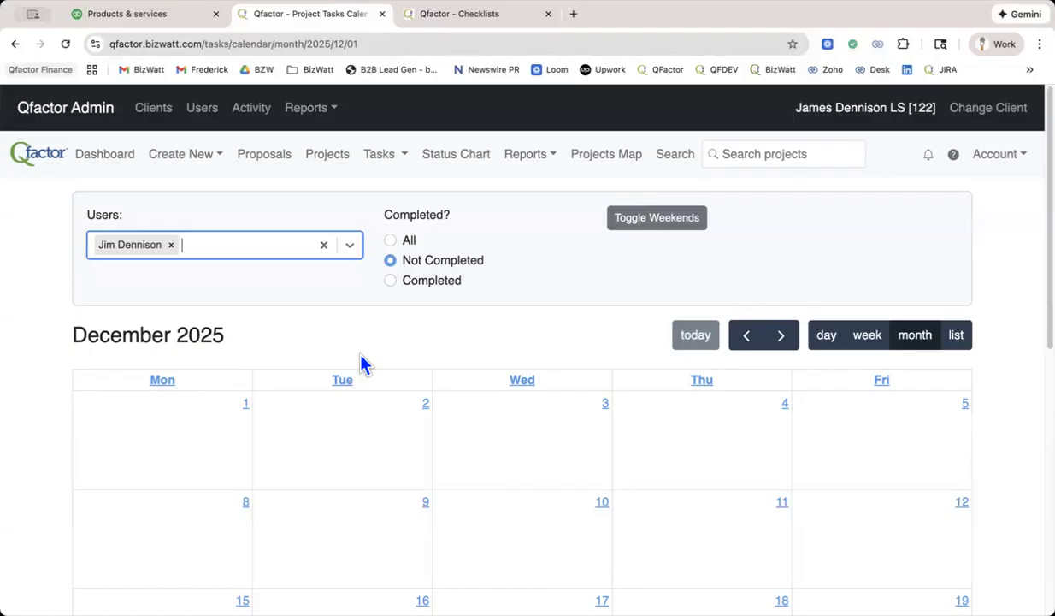
pyautogui.click(390, 242)
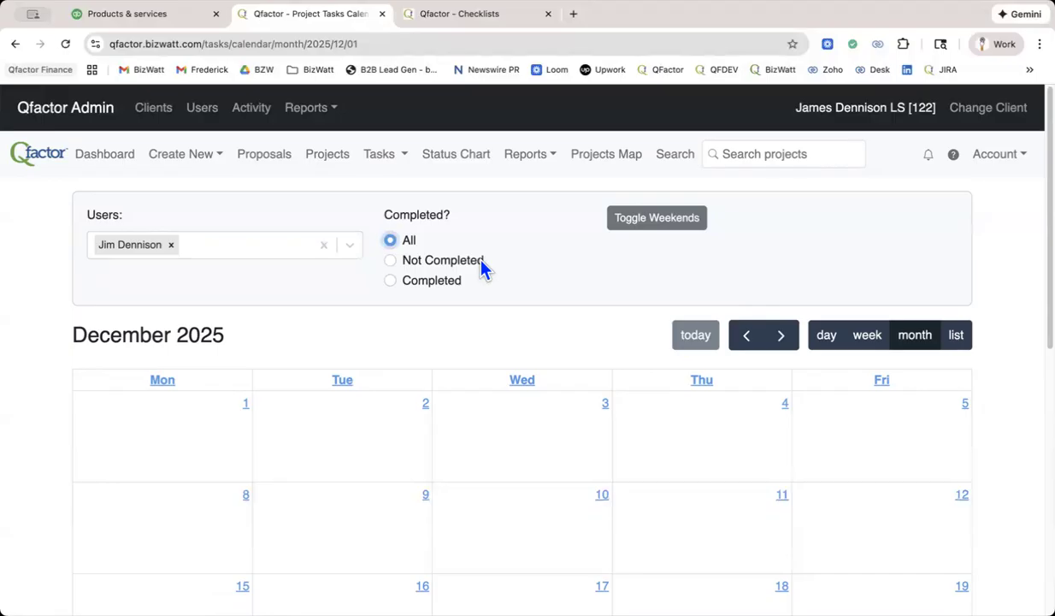
# Return to the Punkup project's checklists and examine the assignees, due dates and order of tasks in the Proposal - Prep tasklist.
pyautogui.click(494, 15)
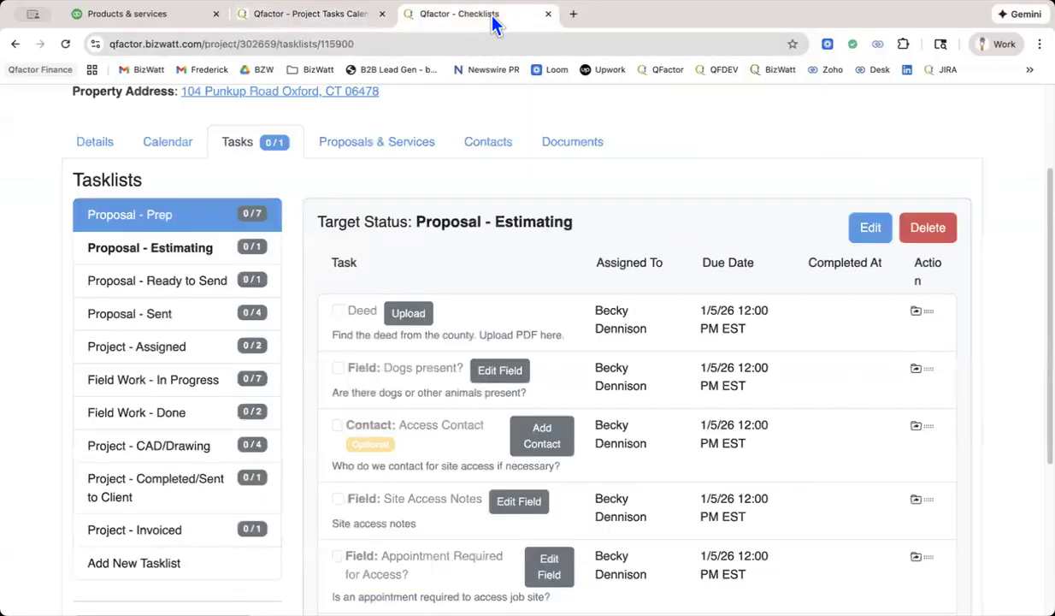
pyautogui.scroll(3, 718, 287)
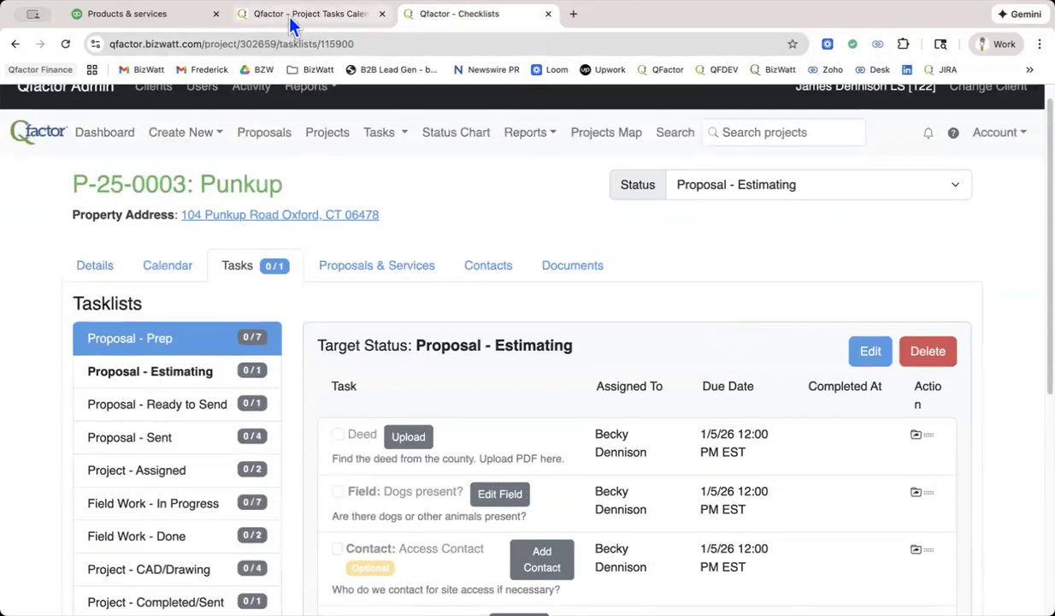
pyautogui.scroll(-4, 676, 314)
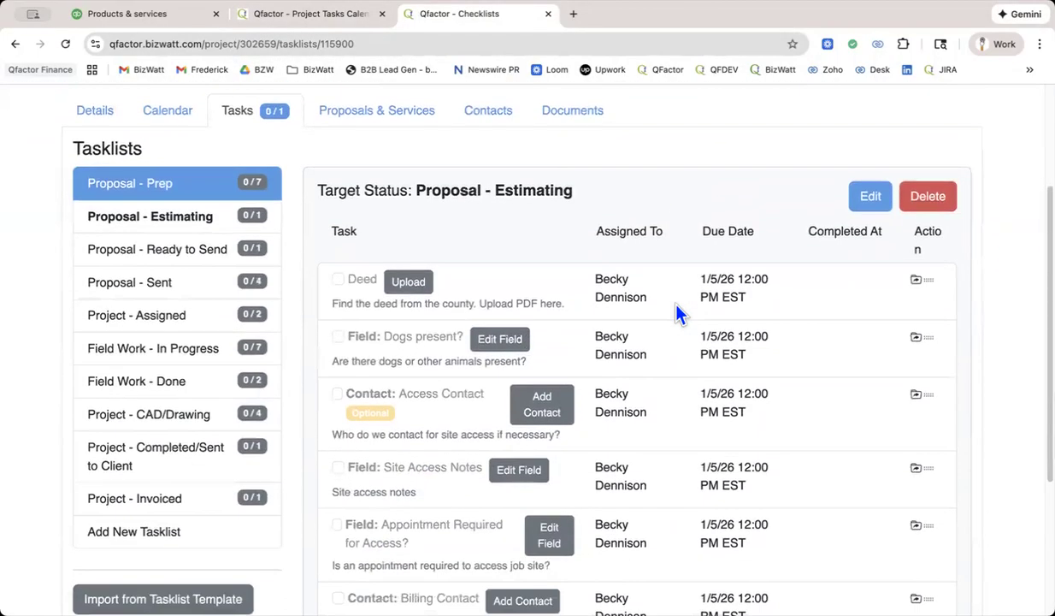
pyautogui.scroll(-5, 676, 314)
pyautogui.scroll(-1, 676, 314)
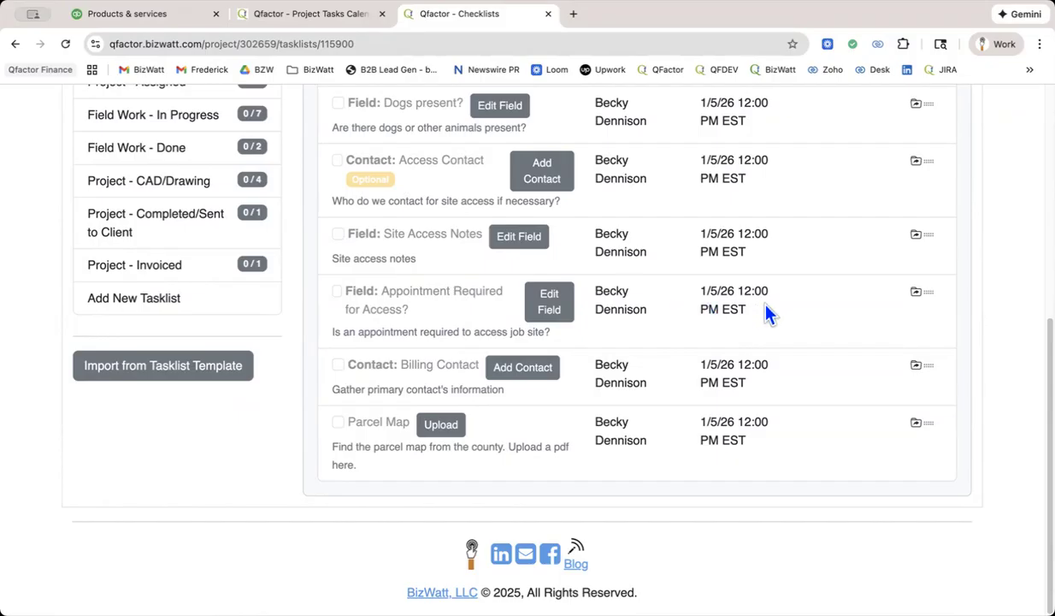
pyautogui.scroll(5, 767, 315)
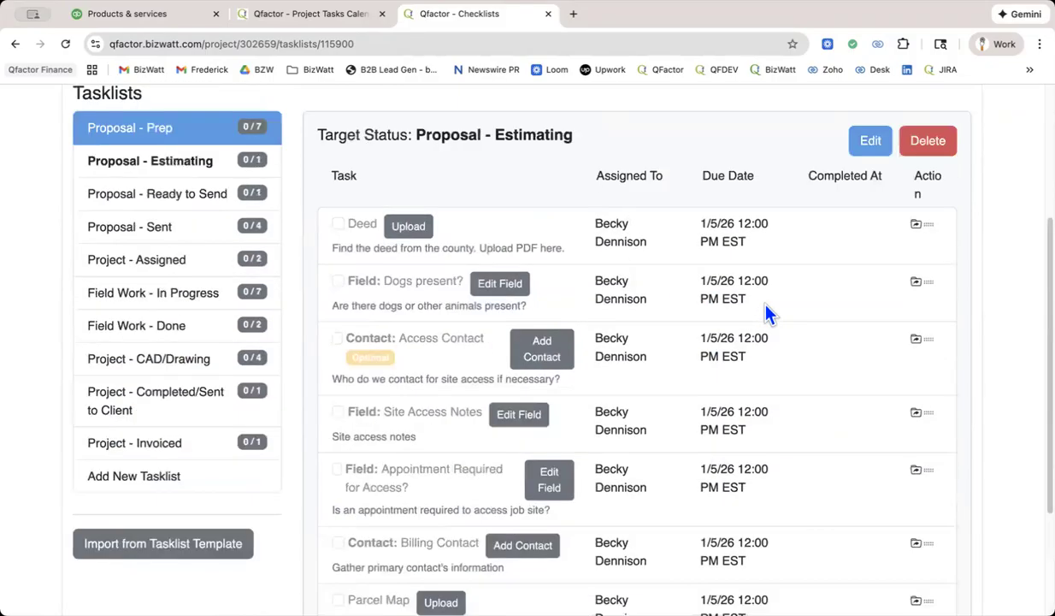
pyautogui.scroll(4, 767, 314)
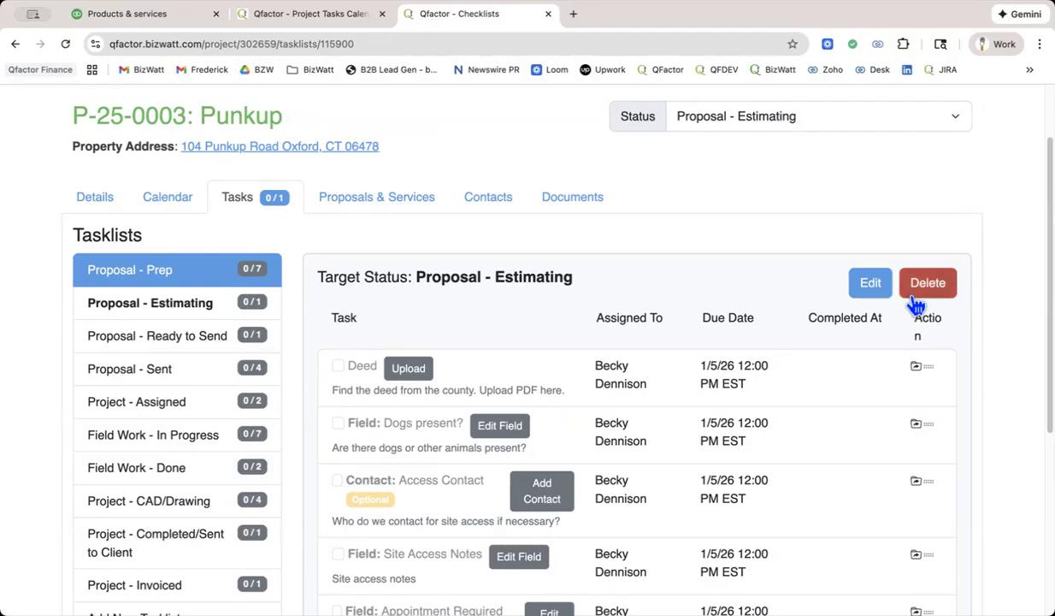
pyautogui.scroll(2, 916, 304)
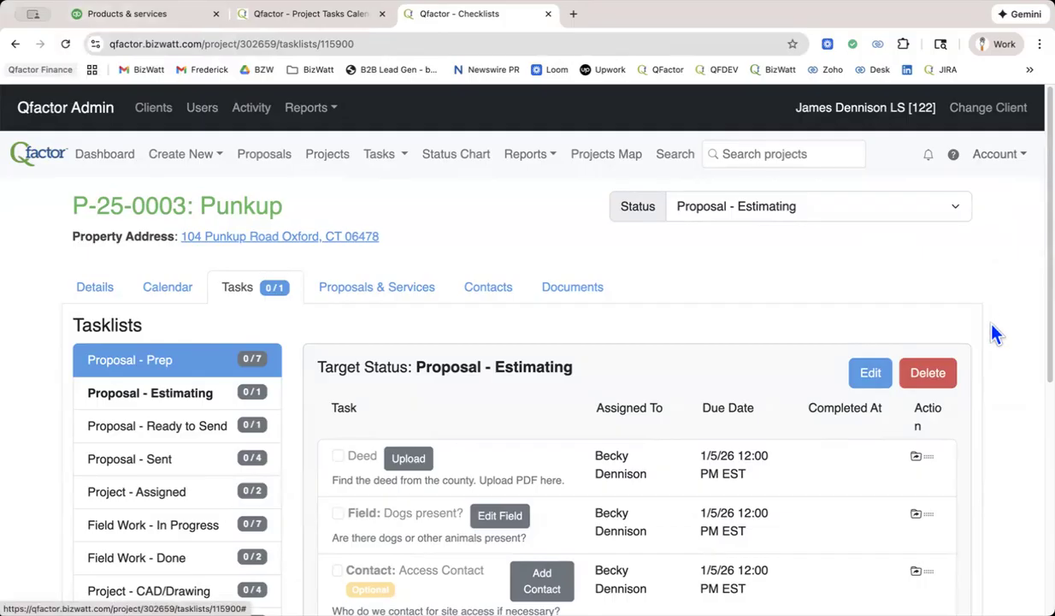
pyautogui.scroll(-5, 997, 333)
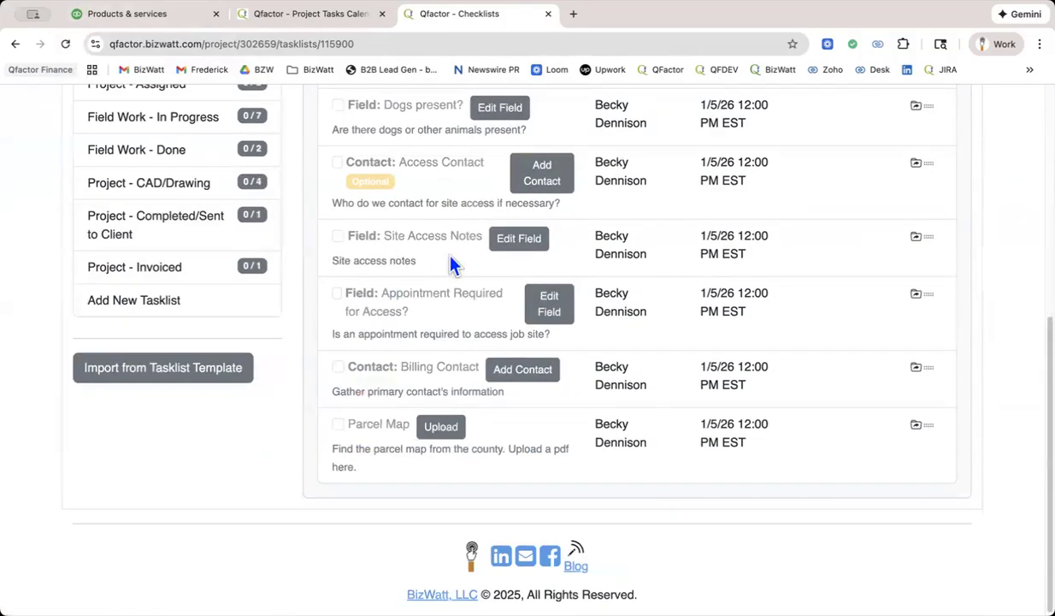
pyautogui.scroll(3, 451, 265)
pyautogui.scroll(-1, 412, 312)
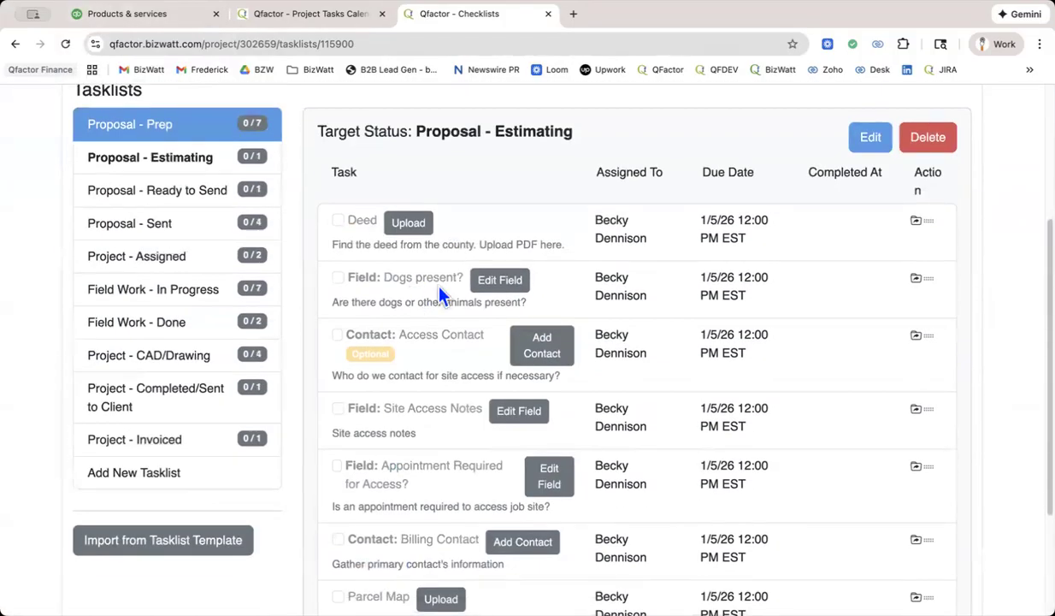
pyautogui.scroll(-1, 442, 302)
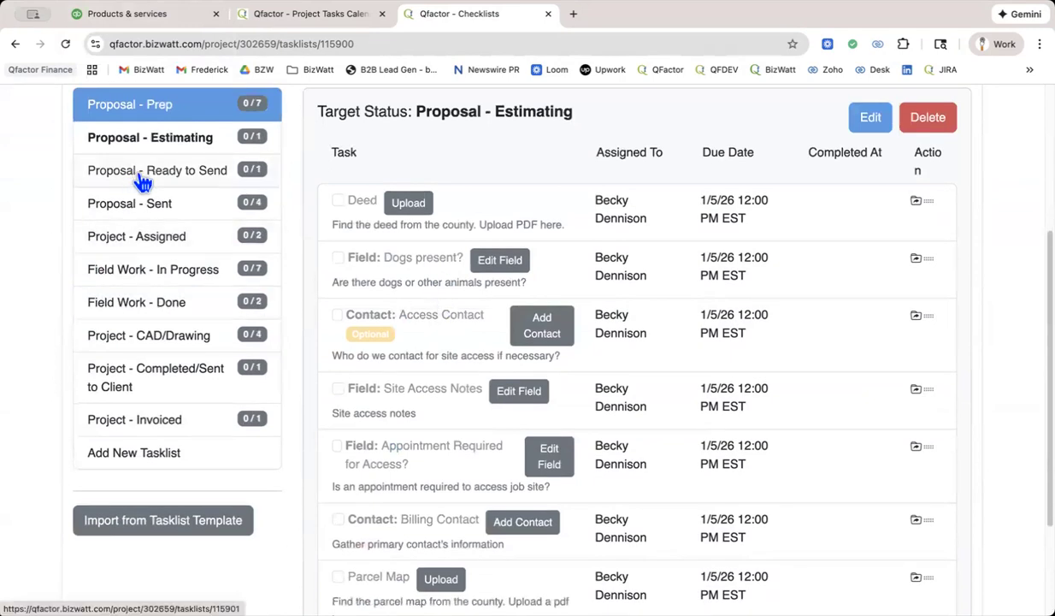
# Open the account's project statuses and examine the statuses defined for the Proposal and Active stages.
pyautogui.scroll(1, 147, 171)
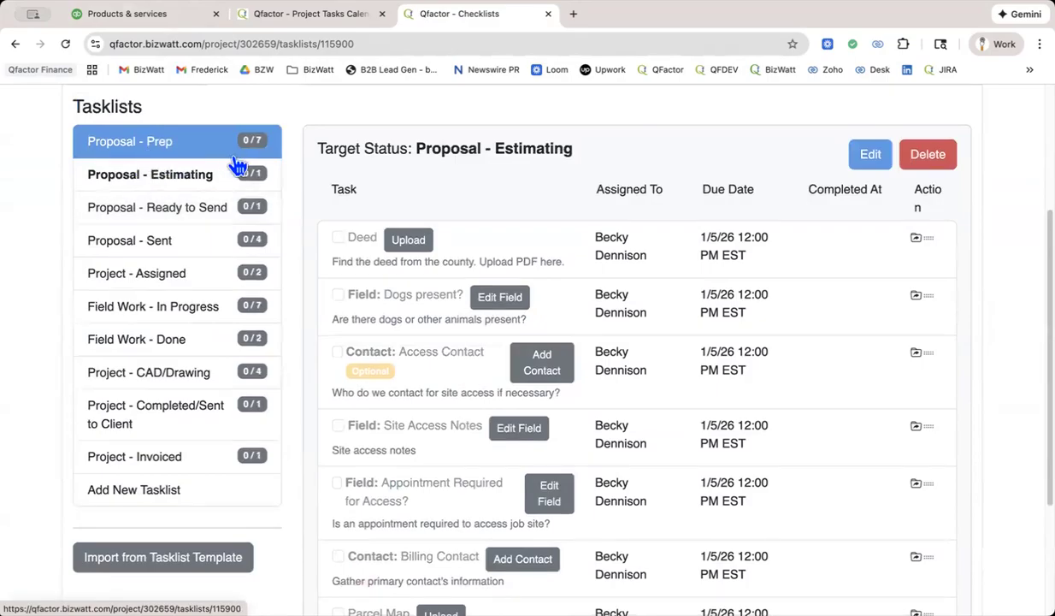
pyautogui.scroll(1, 235, 165)
pyautogui.scroll(3, 937, 129)
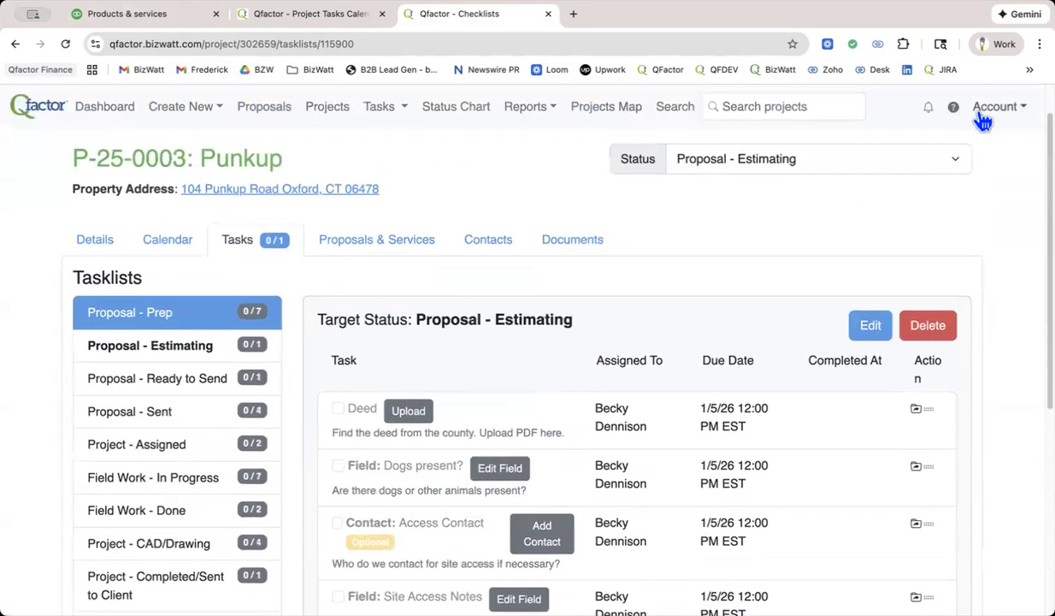
pyautogui.click(996, 107)
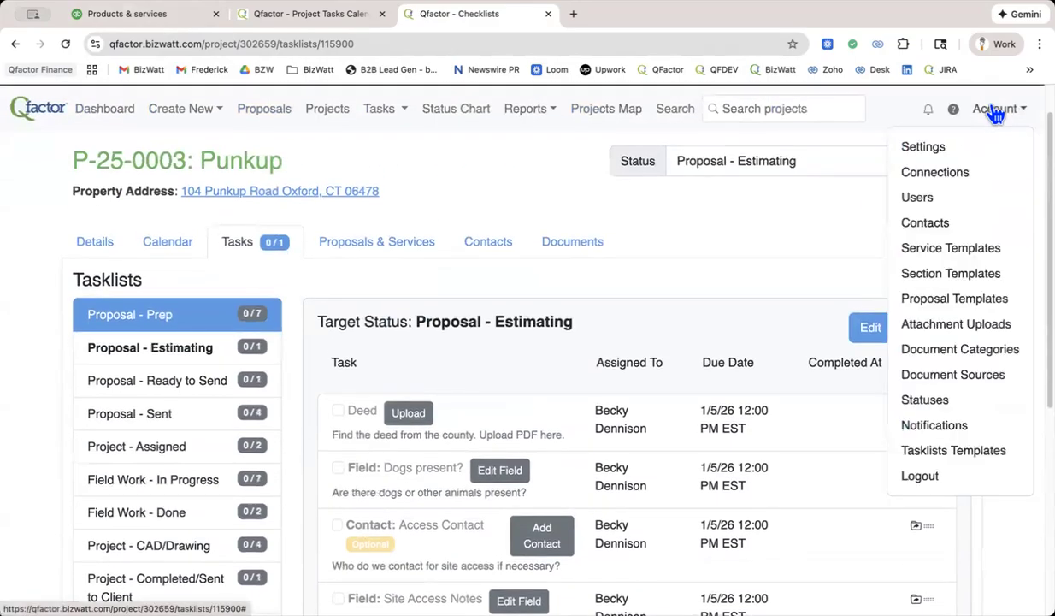
pyautogui.click(933, 402)
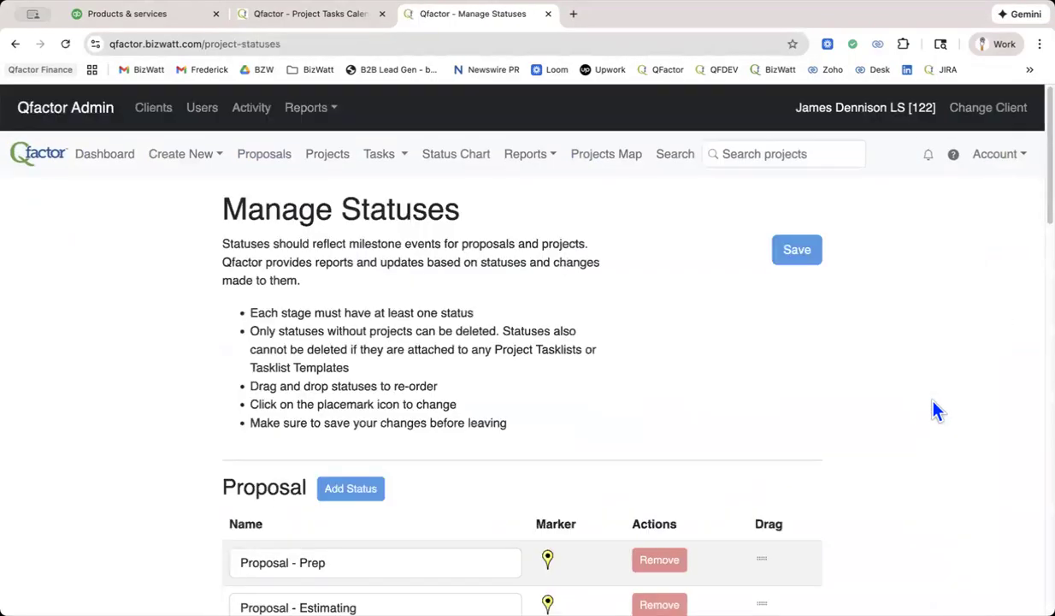
pyautogui.scroll(-3, 916, 382)
pyautogui.scroll(-5, 916, 384)
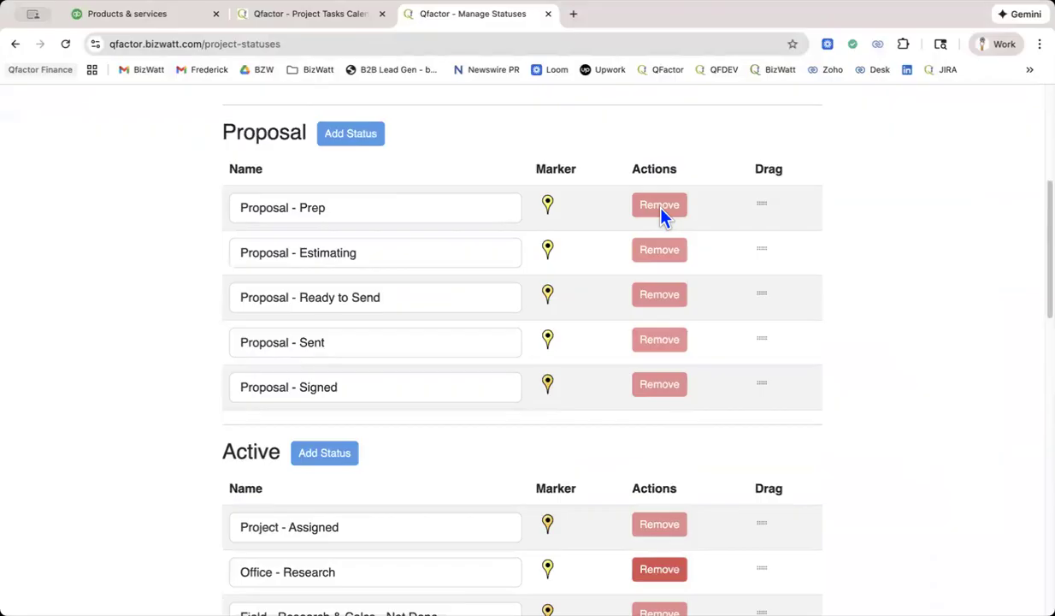
pyautogui.scroll(-2, 874, 274)
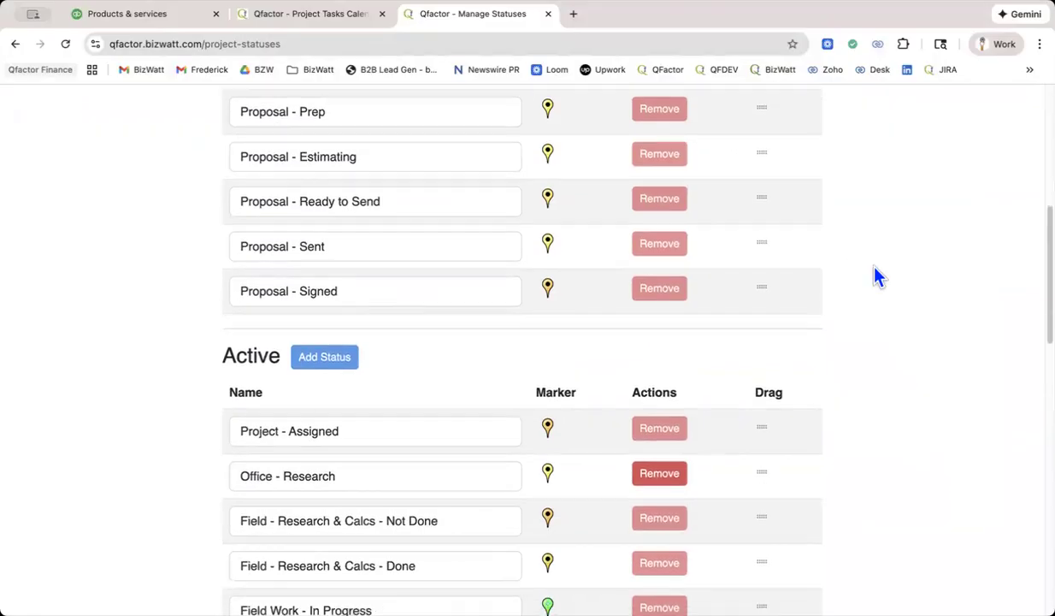
pyautogui.scroll(2, 876, 275)
pyautogui.scroll(-2, 876, 275)
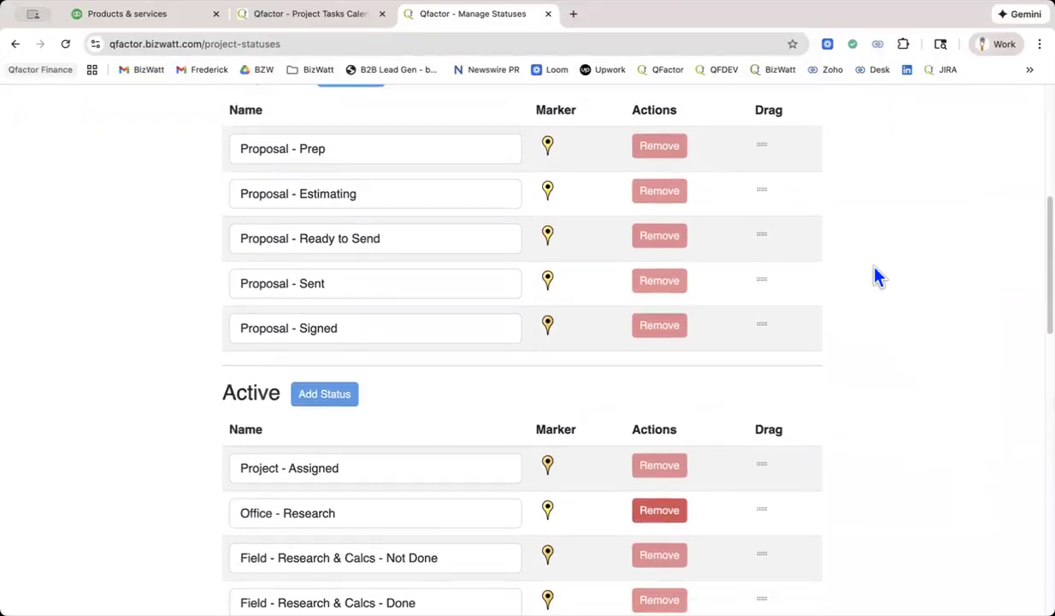
pyautogui.scroll(-2, 876, 276)
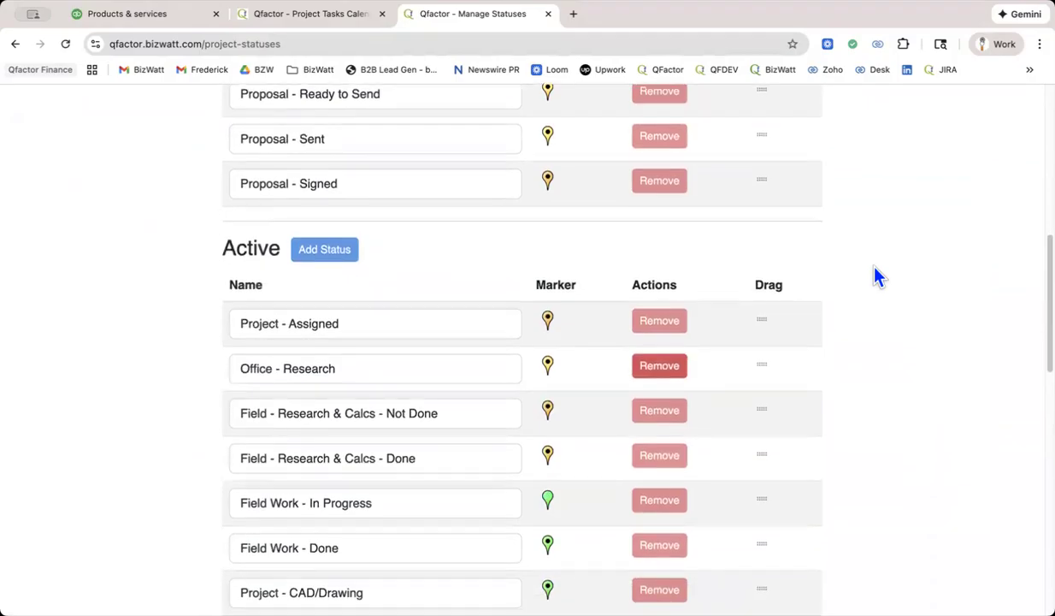
pyautogui.scroll(1, 877, 275)
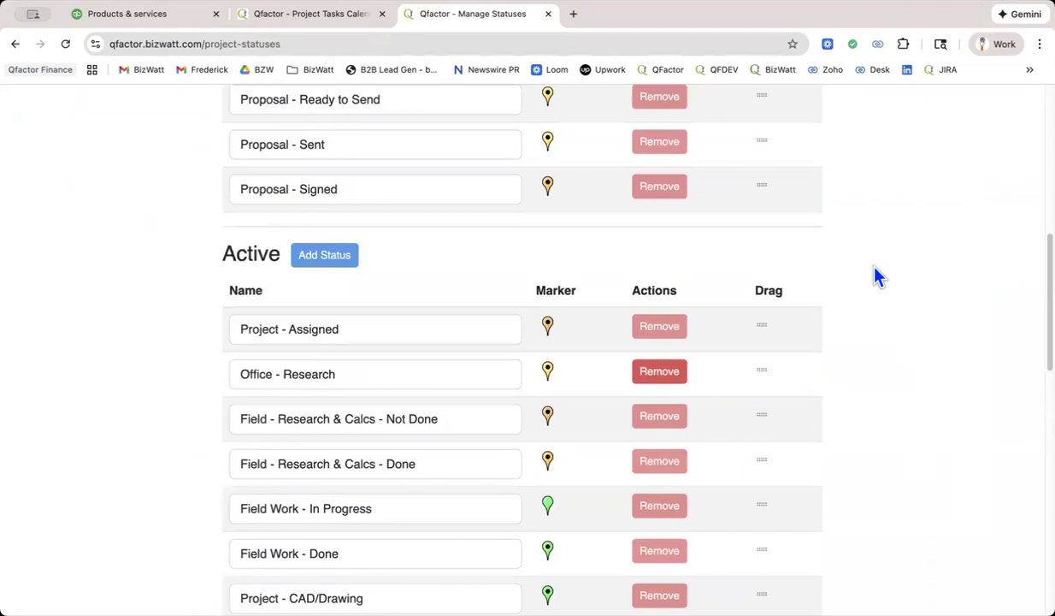
pyautogui.scroll(1, 877, 276)
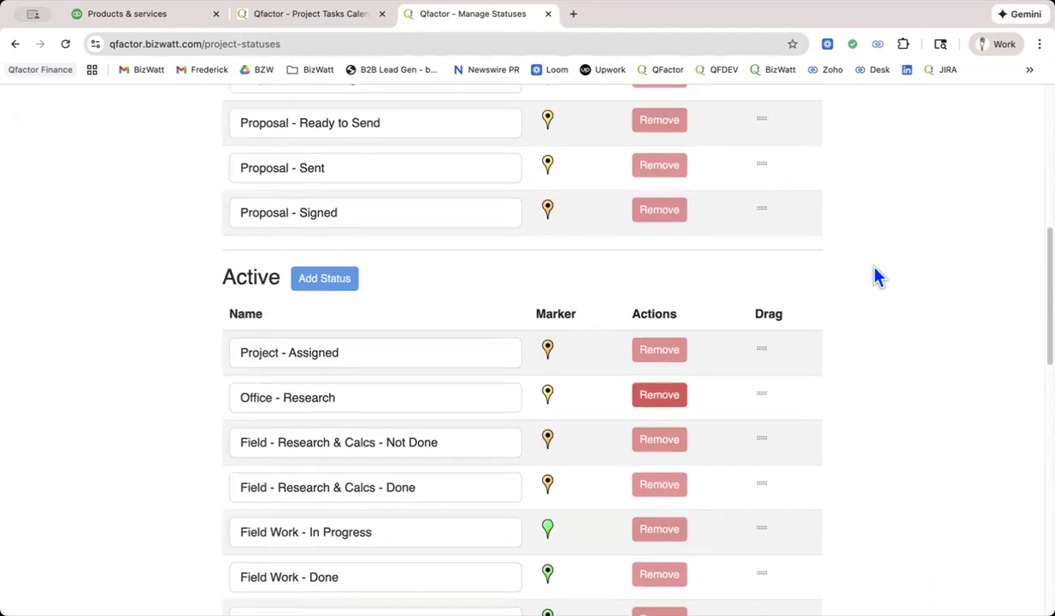
# Switch to QuickBooks and look over the service items in the Administration, Drafting (CAD) and Field Work categories.
pyautogui.click(148, 24)
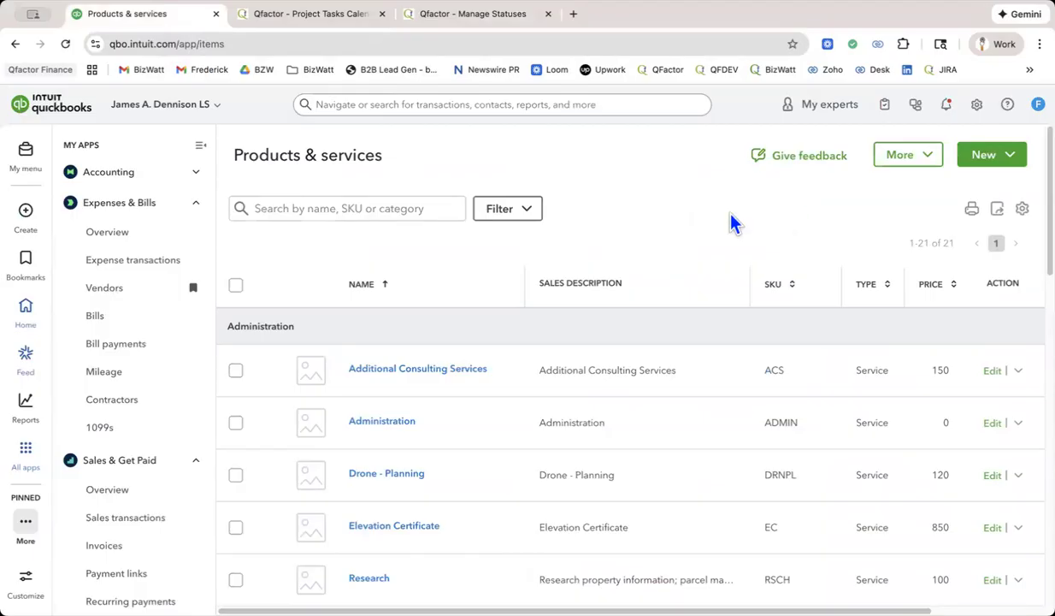
pyautogui.scroll(-3, 732, 223)
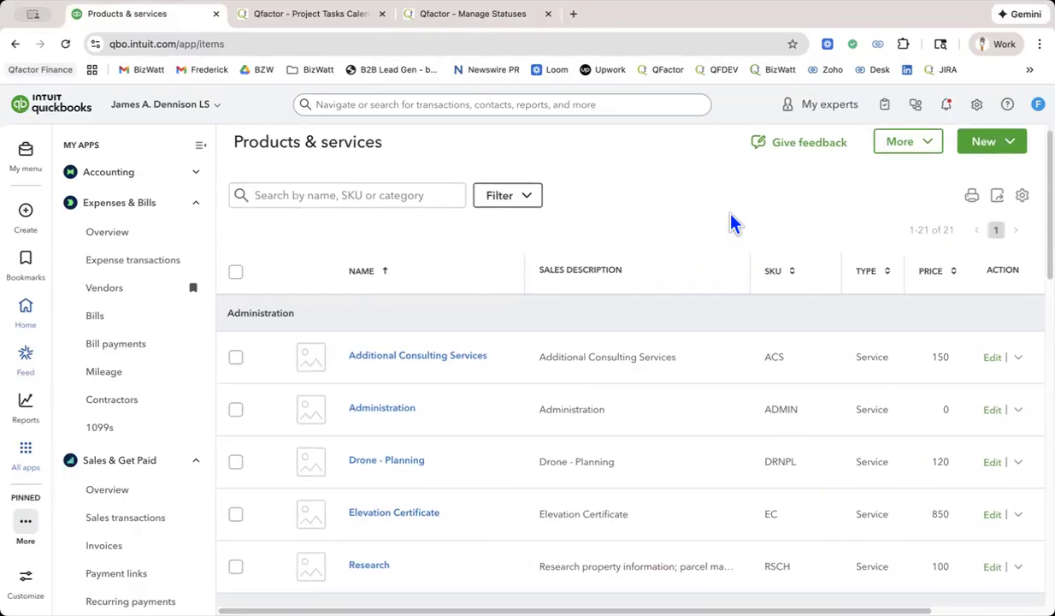
pyautogui.scroll(-3, 732, 223)
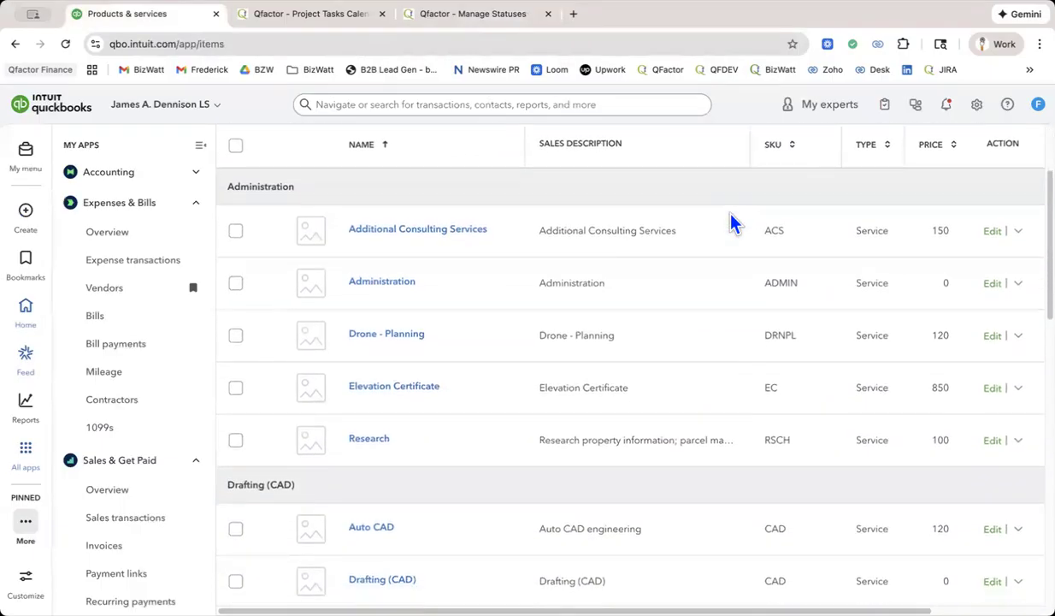
pyautogui.scroll(-3, 732, 222)
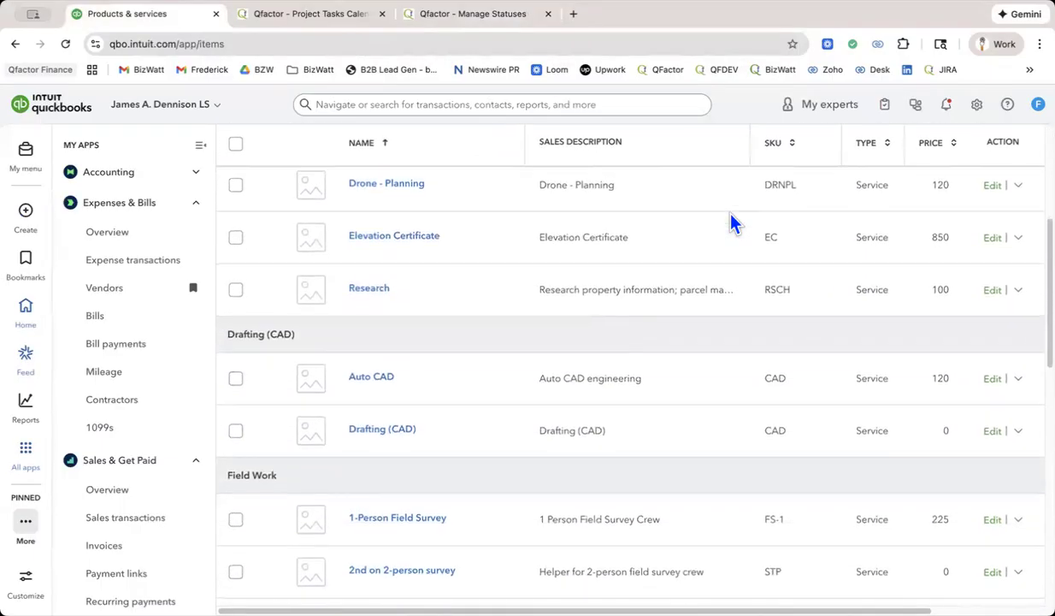
pyautogui.scroll(5, 732, 222)
pyautogui.scroll(2, 732, 222)
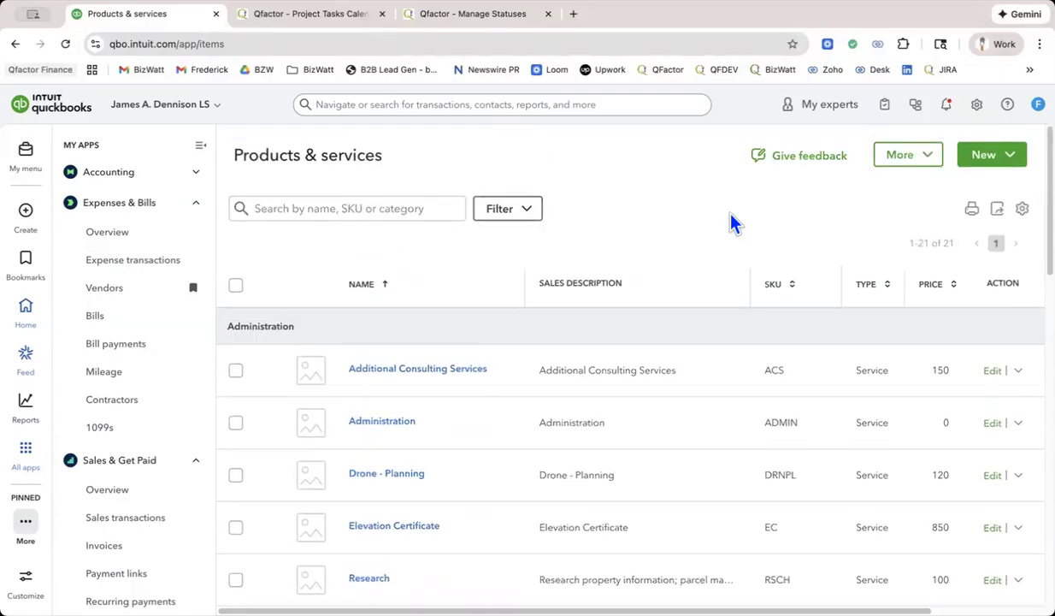
# Open the chart of accounts and review the expense and income accounts.
pyautogui.click(977, 104)
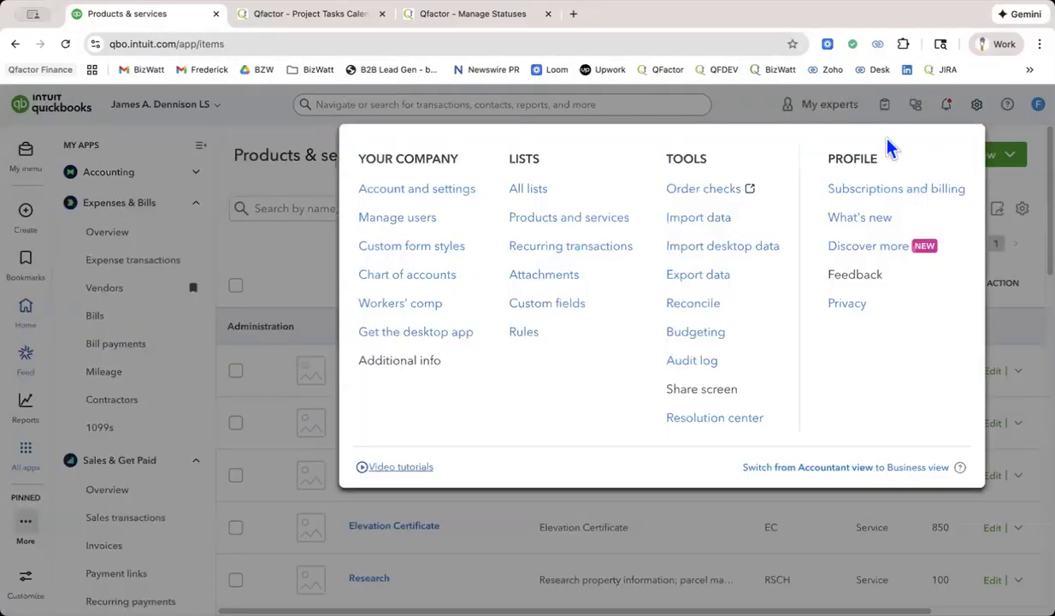
pyautogui.click(447, 276)
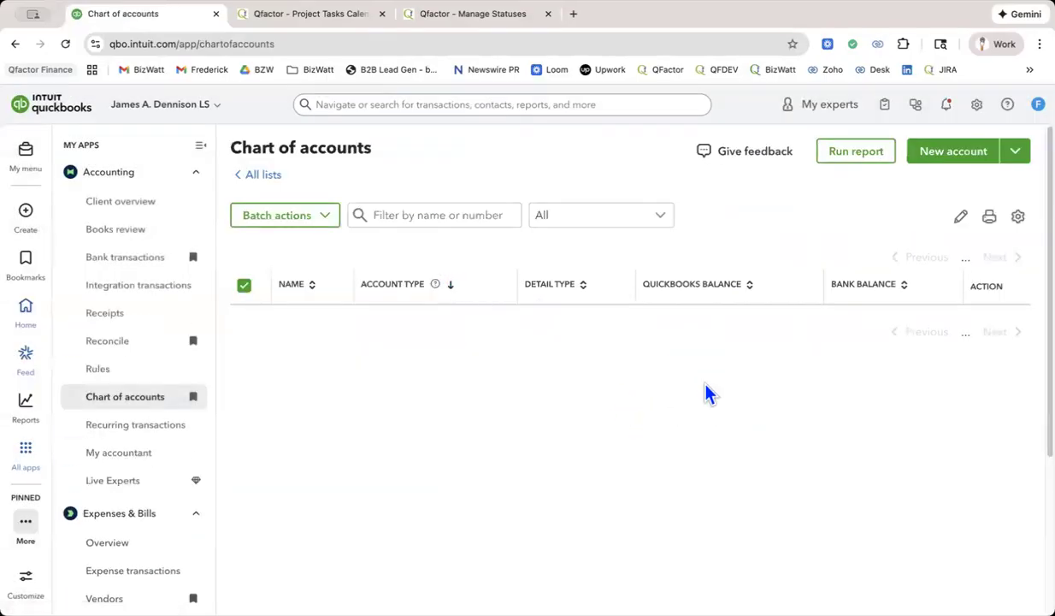
pyautogui.scroll(-5, 707, 392)
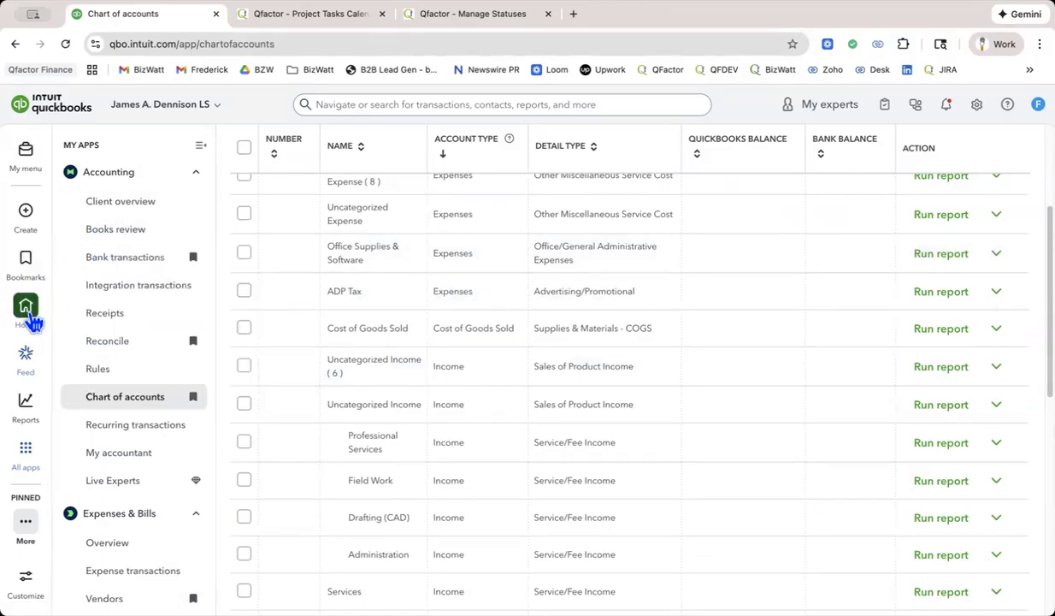
# From the home page, open the BUS COMPLETE CHK account and review its pending bank transactions.
pyautogui.click(28, 317)
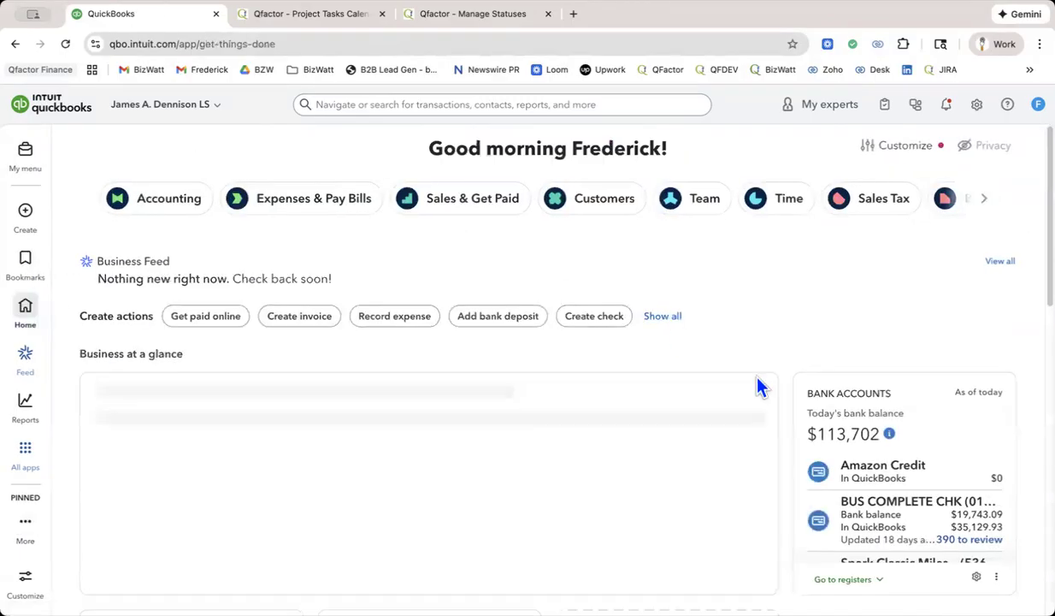
pyautogui.click(898, 528)
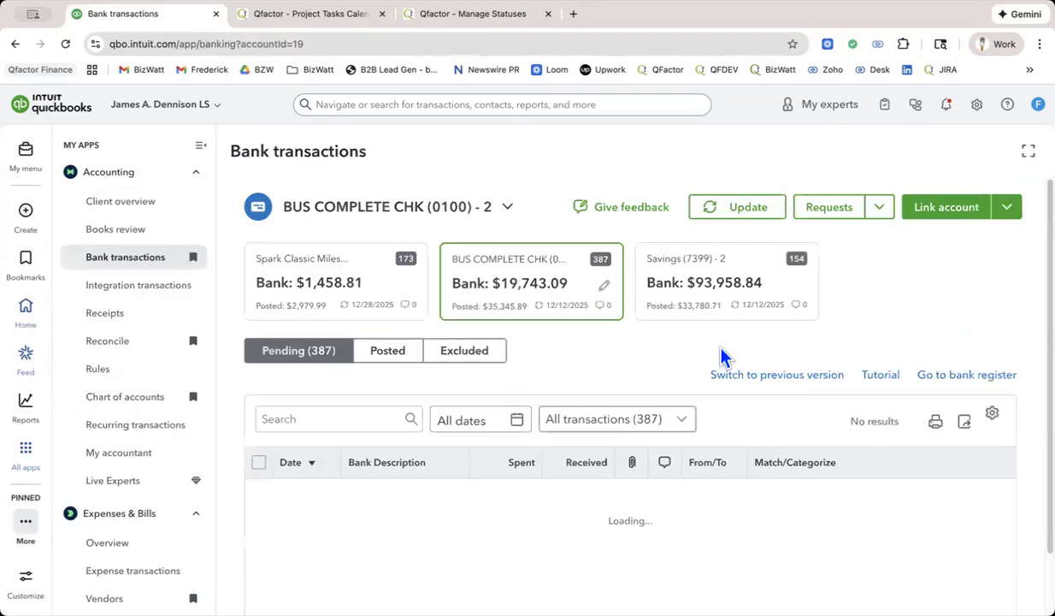
pyautogui.scroll(-5, 721, 355)
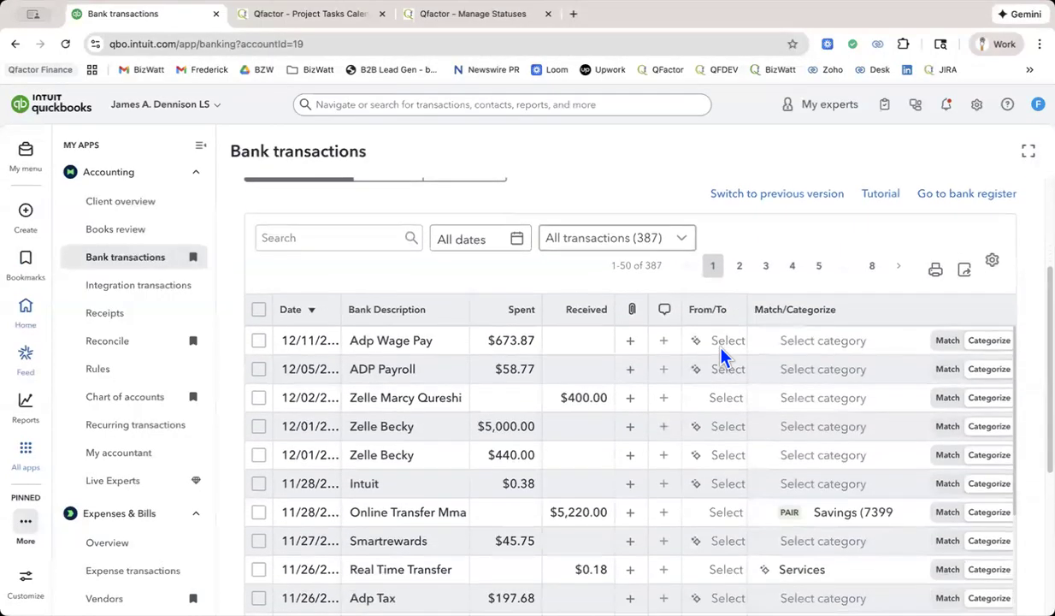
pyautogui.scroll(-2, 721, 355)
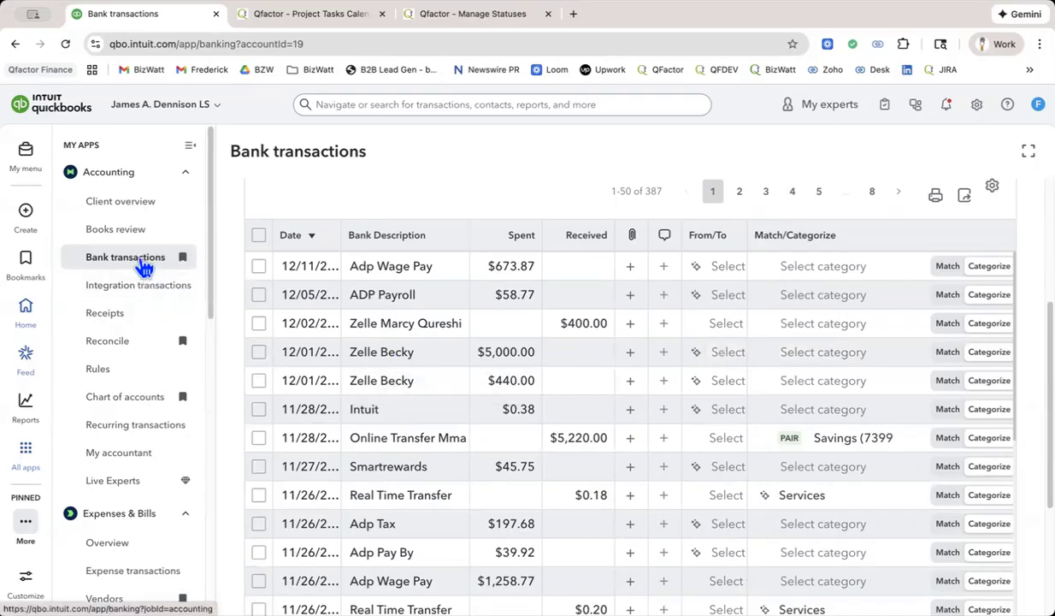
# Look through the available Accounting, Expenses & Bills and Sales & Get Paid pages, then reopen Bank transactions.
pyautogui.scroll(-5, 143, 268)
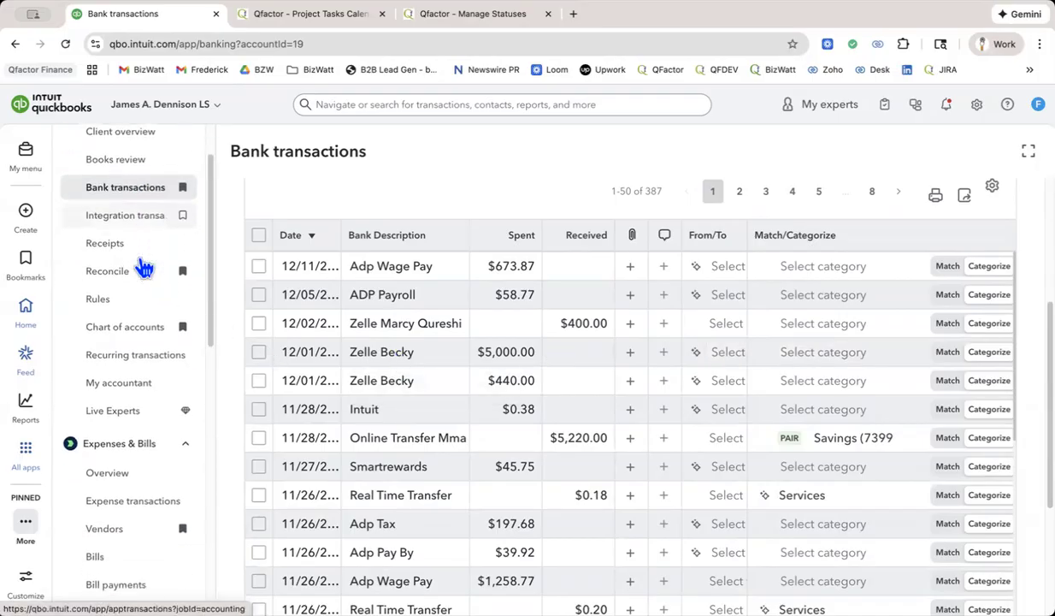
pyautogui.scroll(-9, 144, 267)
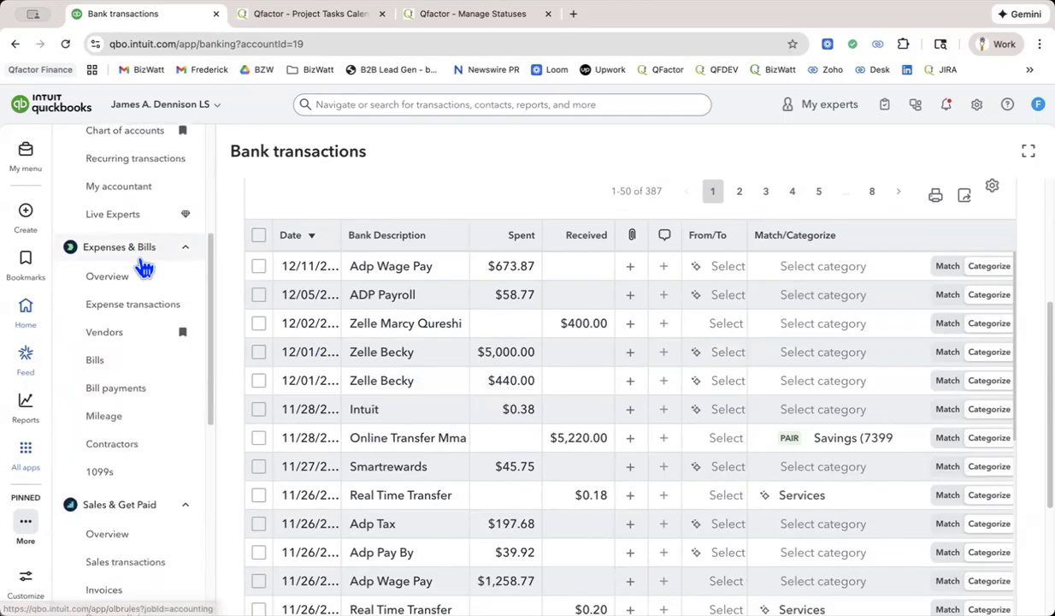
pyautogui.scroll(-2, 144, 268)
pyautogui.scroll(10, 144, 268)
pyautogui.click(143, 267)
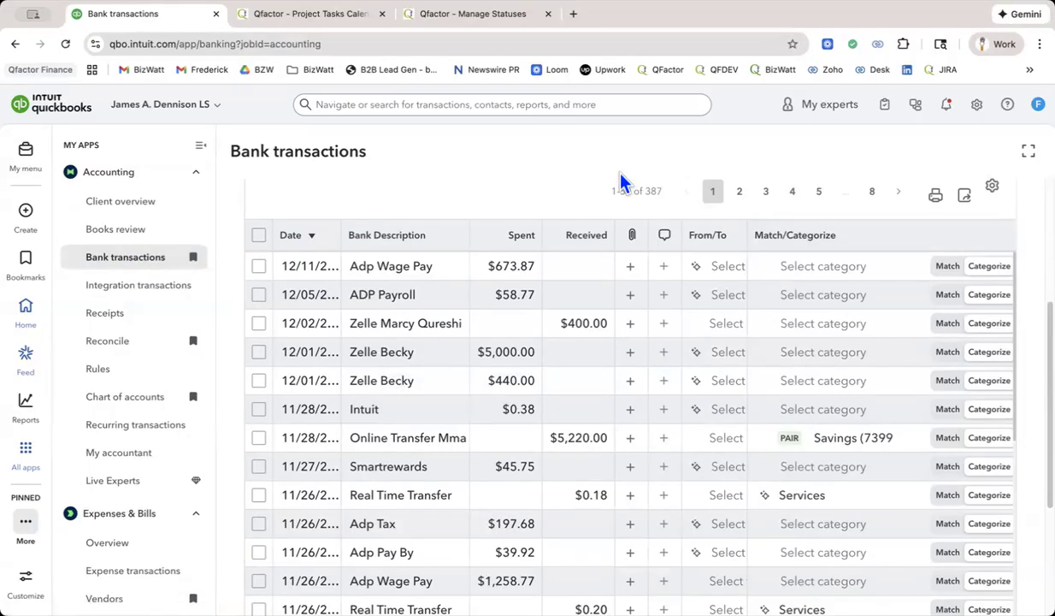
# Review the client overview's company setup and banking activity, and open the unaccepted transactions of the Spark Classic Miles account.
pyautogui.click(120, 205)
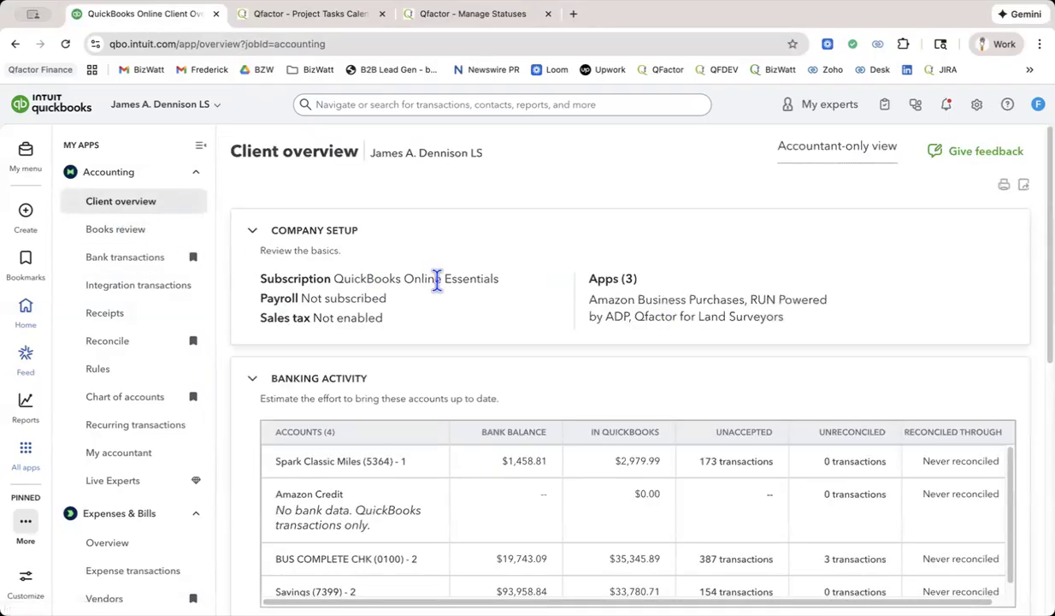
pyautogui.scroll(-3, 431, 218)
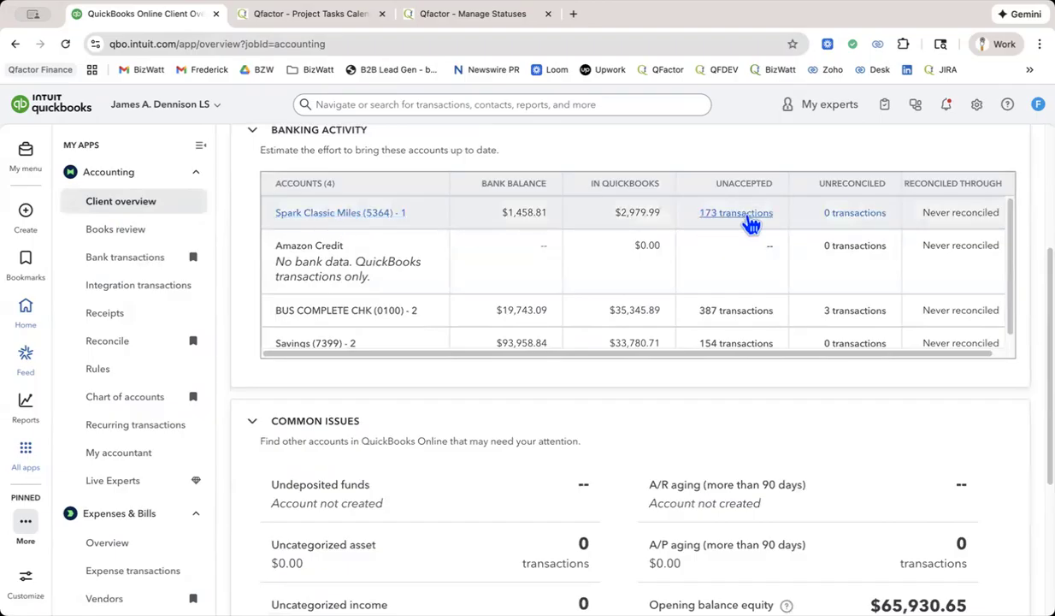
pyautogui.click(750, 222)
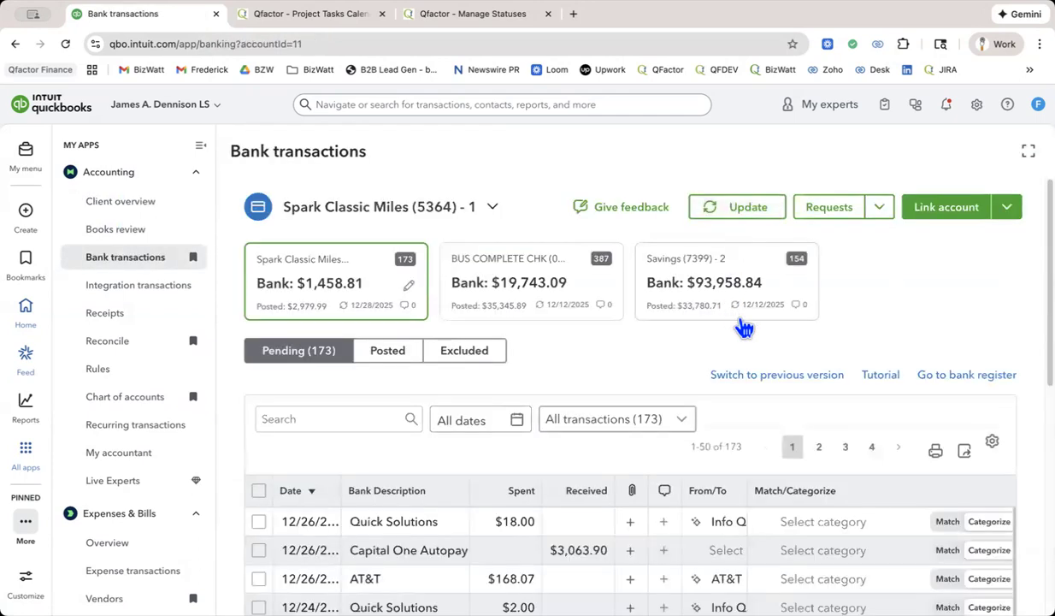
# Examine the descriptions, amounts and payees of the pending Spark Classic Miles transactions.
pyautogui.scroll(-3, 738, 291)
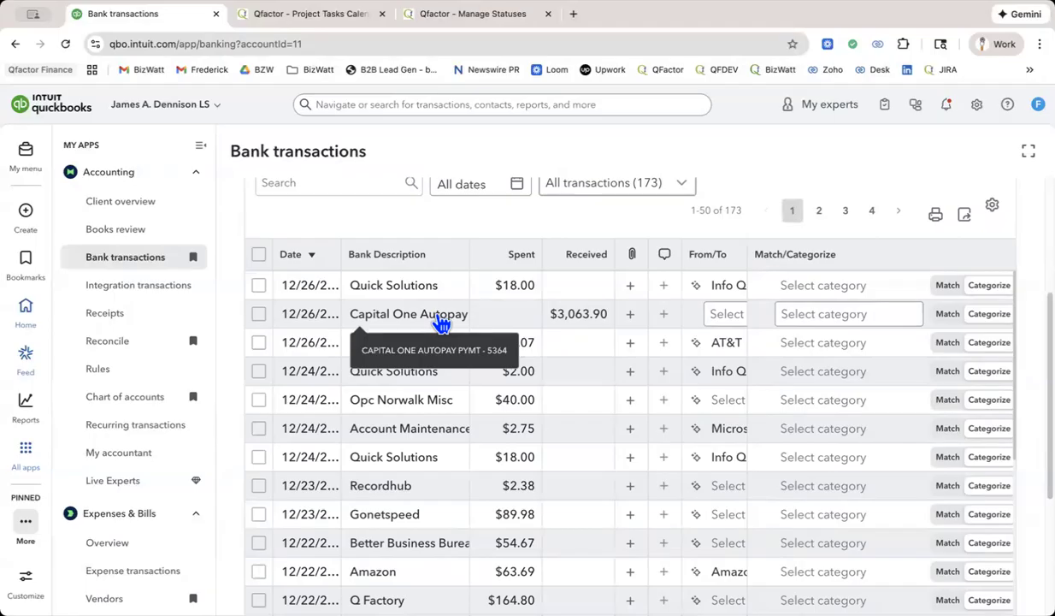
pyautogui.scroll(5, 441, 324)
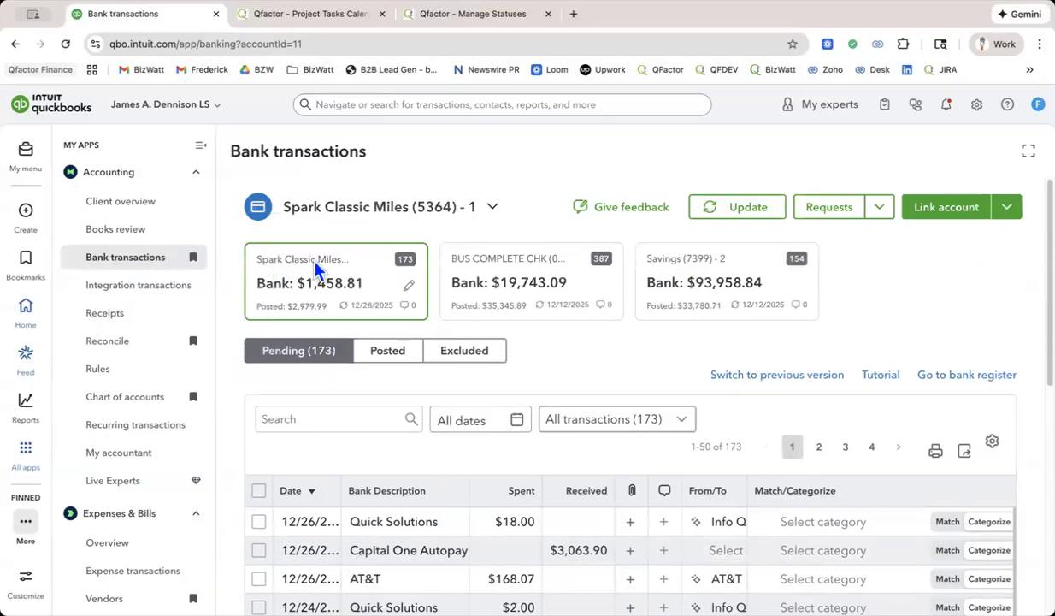
pyautogui.scroll(-2, 338, 270)
pyautogui.scroll(-1, 338, 270)
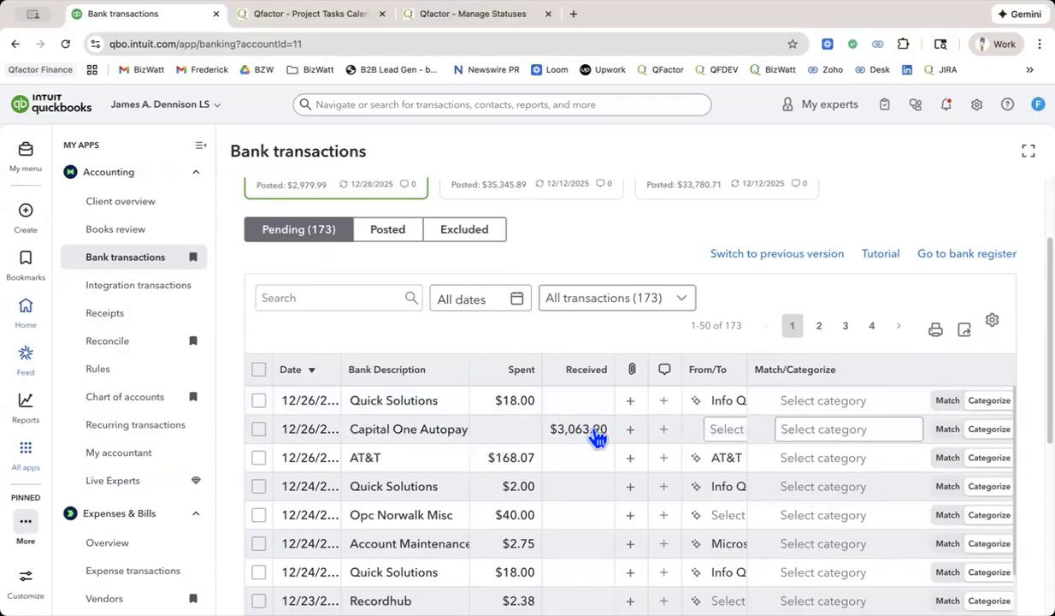
pyautogui.scroll(-3, 599, 440)
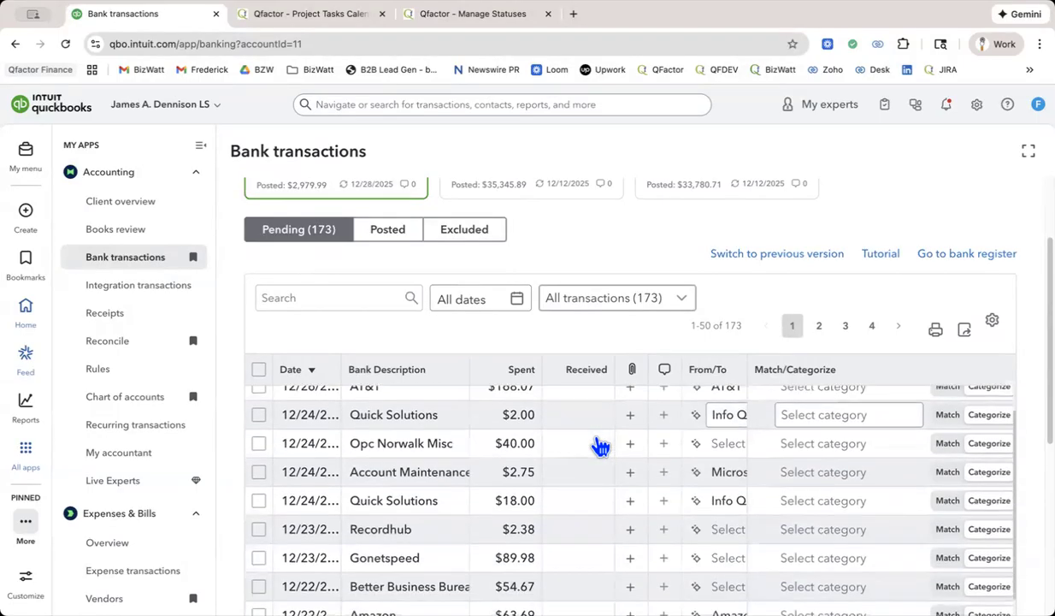
pyautogui.scroll(-1, 599, 445)
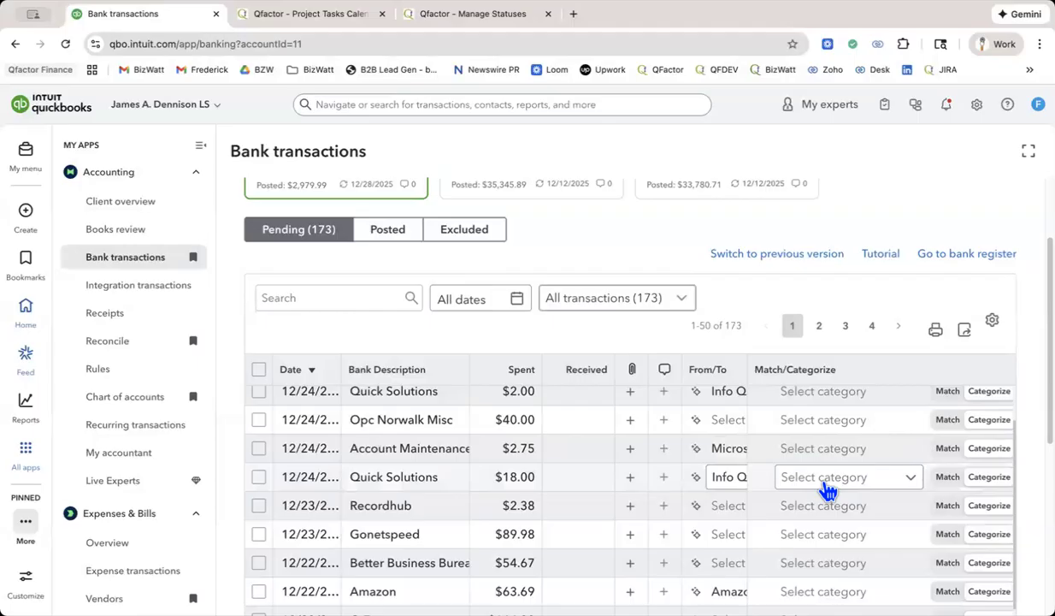
# Look through the category choices for the $18.00 Quick Solutions transaction of 12/24 without assigning one, and expand its details.
pyautogui.click(867, 487)
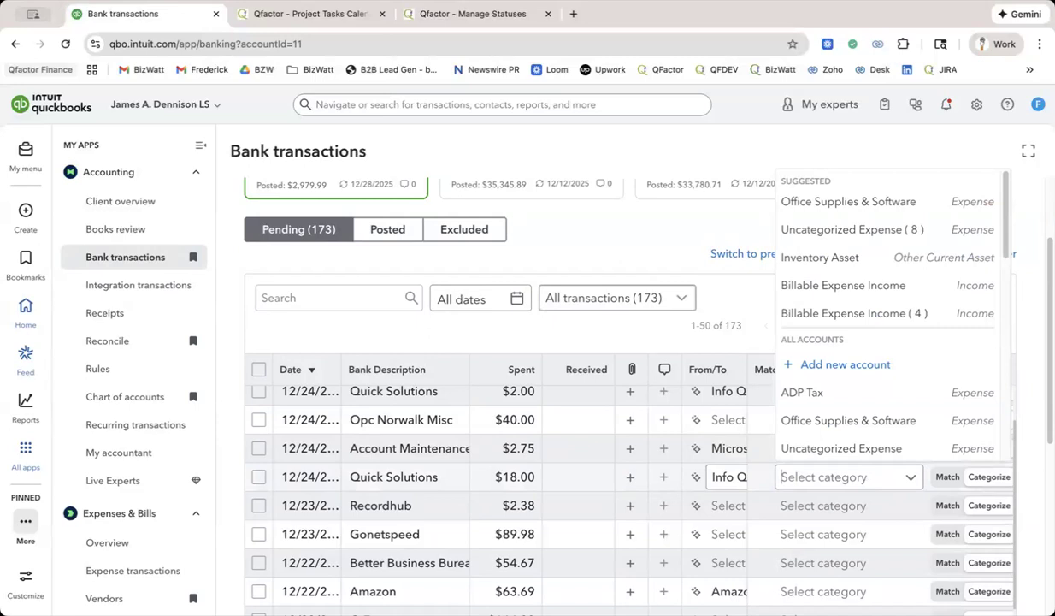
pyautogui.write('25')
pyautogui.press('BackSpace')
pyautogui.press('BackSpace')
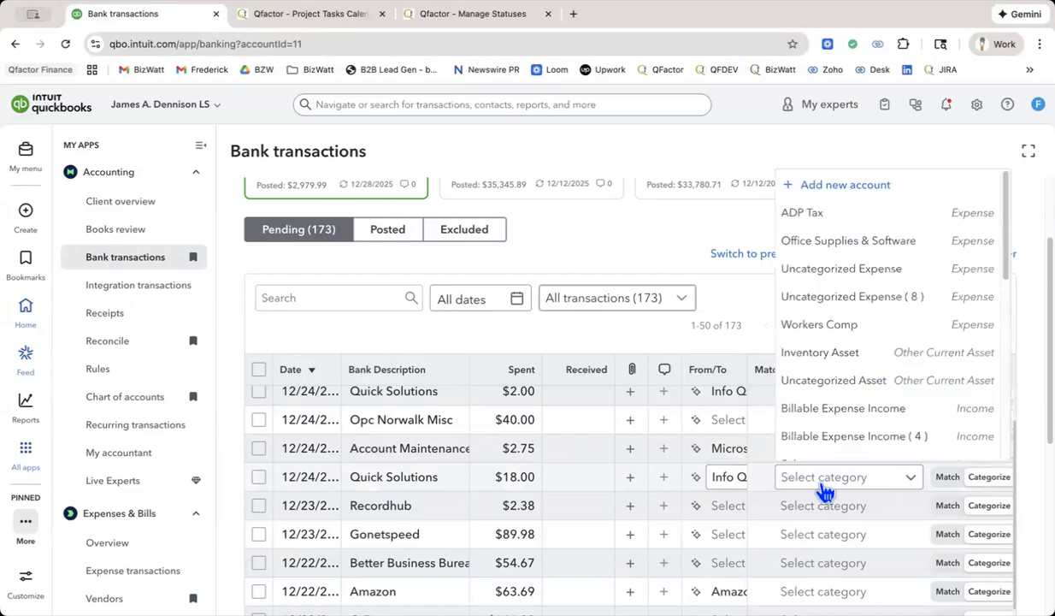
pyautogui.click(564, 488)
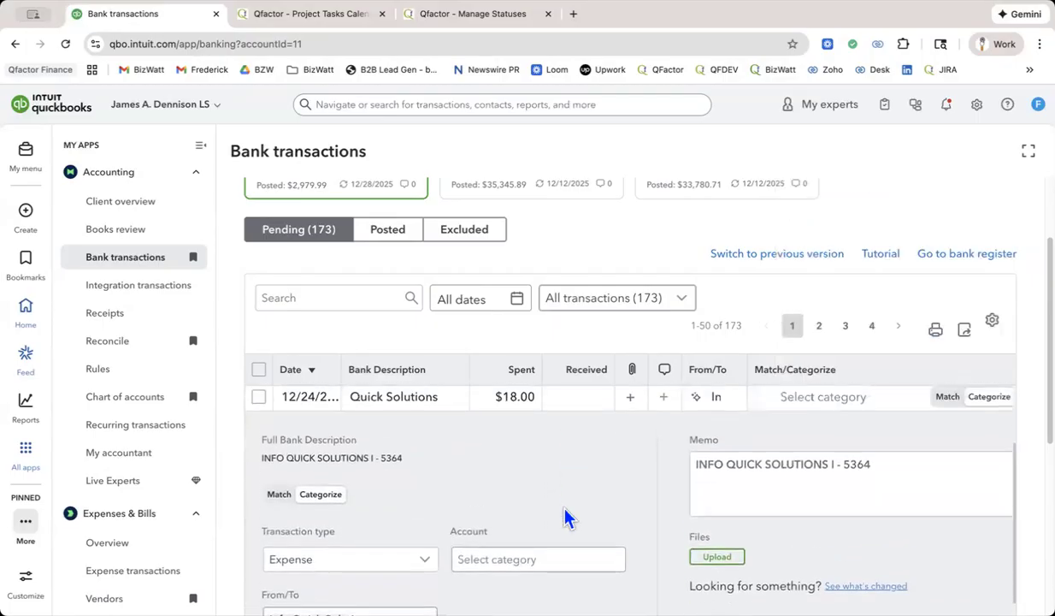
# Check the vendor choices for the 12/26 Quick Solutions transaction and keep Info Quick Solutions as its payee.
pyautogui.scroll(4, 565, 518)
pyautogui.scroll(1, 569, 515)
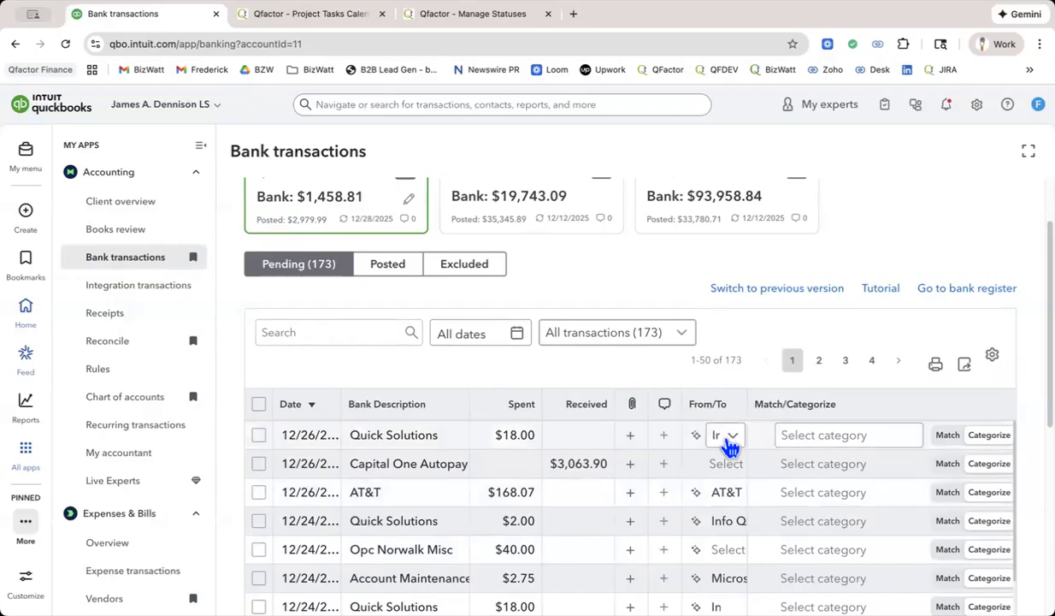
pyautogui.click(736, 441)
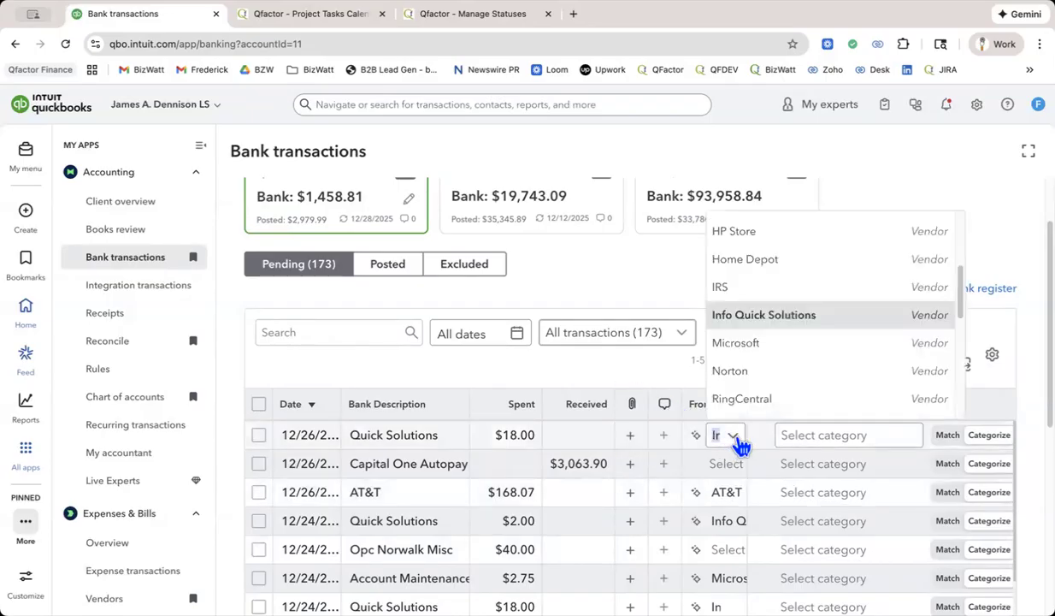
pyautogui.press('Return')
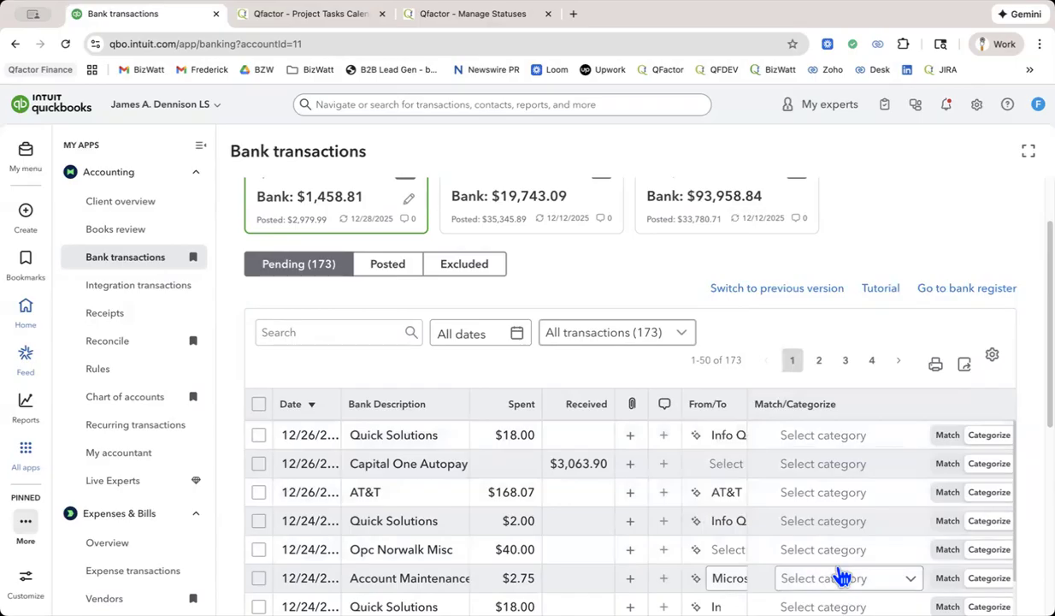
# Examine the transaction type, account, payee and memo fields in the expanded 12/24 Quick Solutions transaction.
pyautogui.scroll(-4, 842, 577)
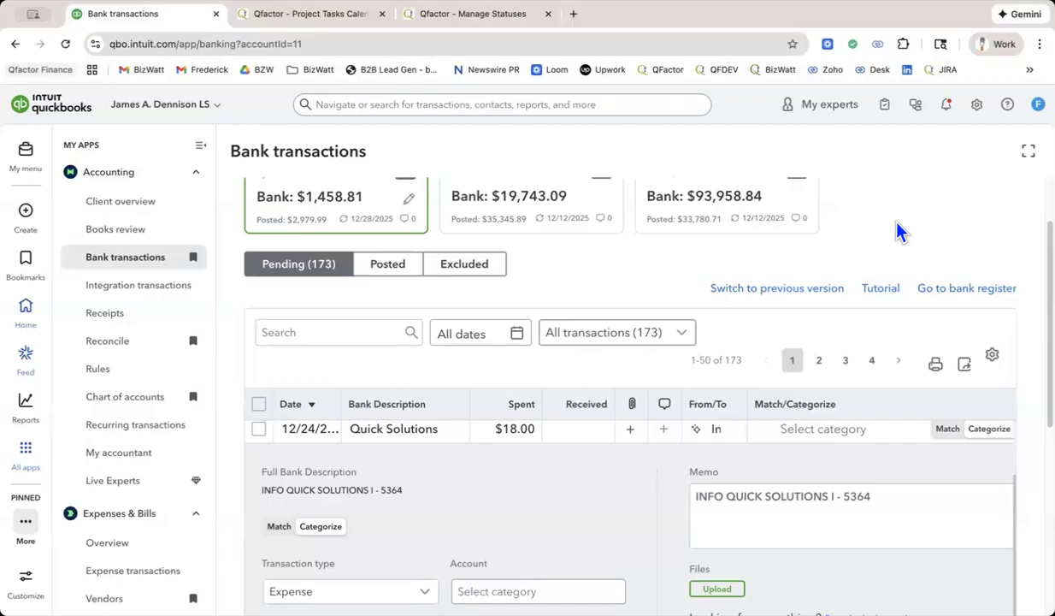
pyautogui.scroll(-3, 896, 290)
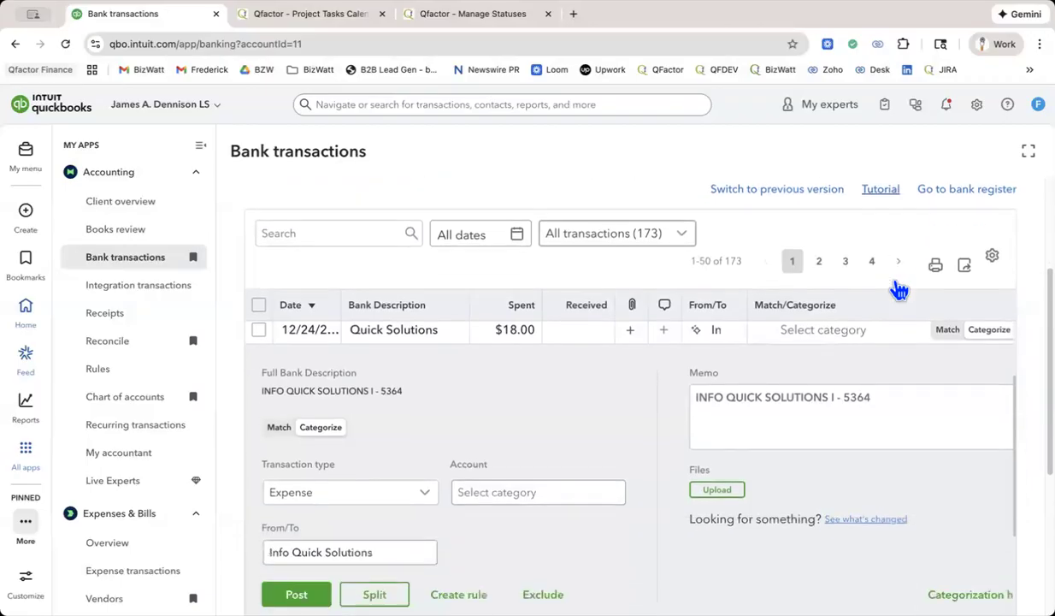
pyautogui.scroll(-2, 897, 291)
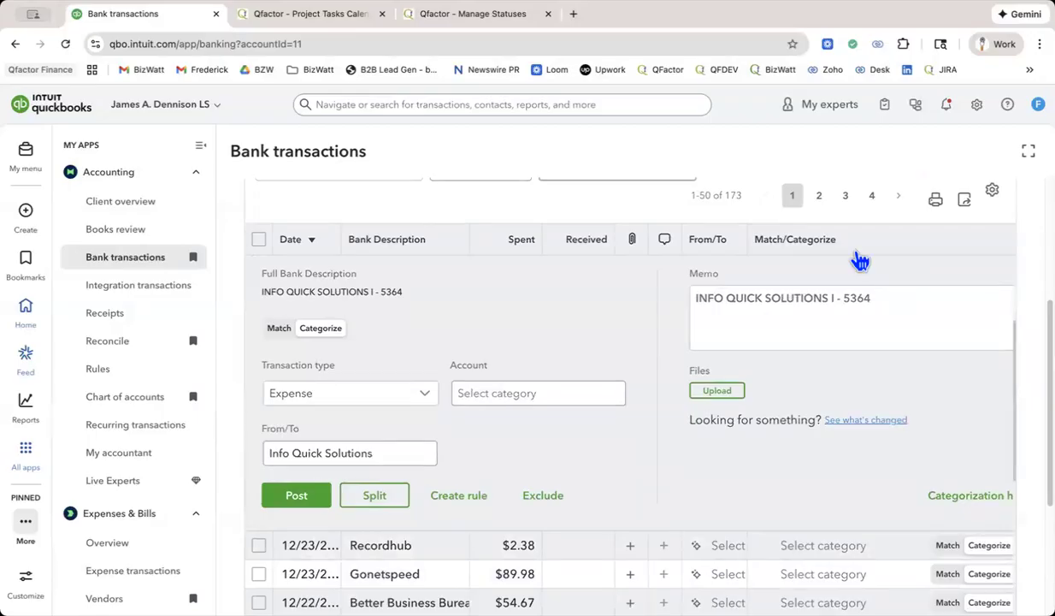
# Switch to Qfactor and open the recently viewed proposal P-25-0006.
pyautogui.click(293, 17)
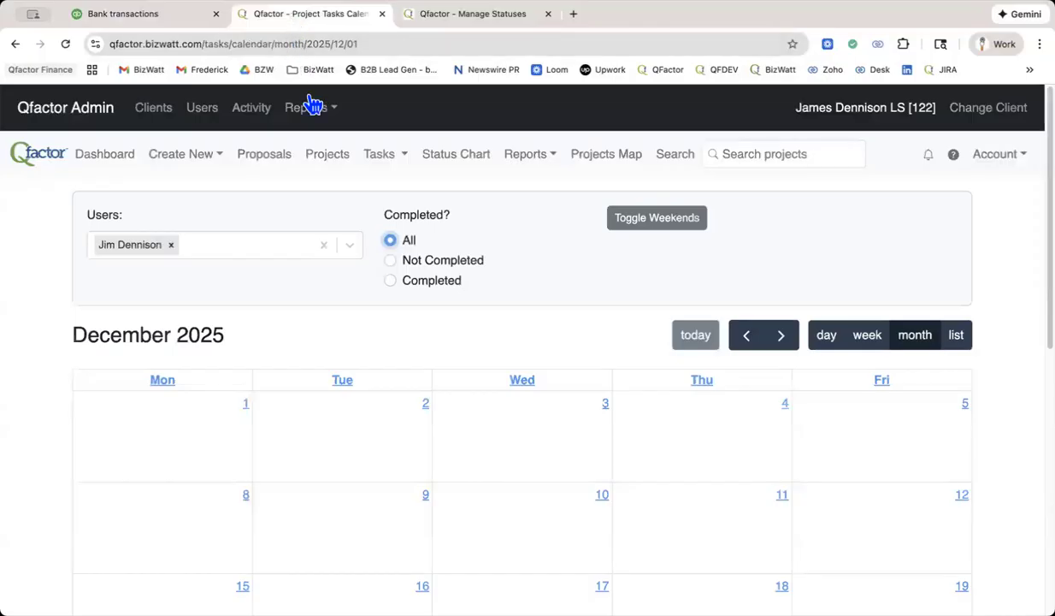
pyautogui.click(762, 156)
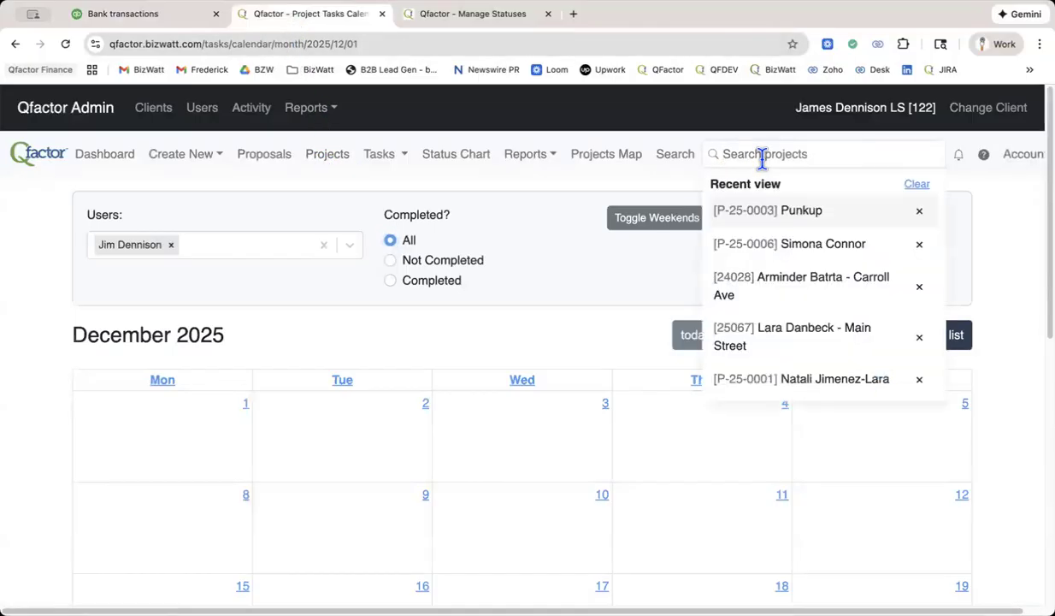
pyautogui.click(760, 245)
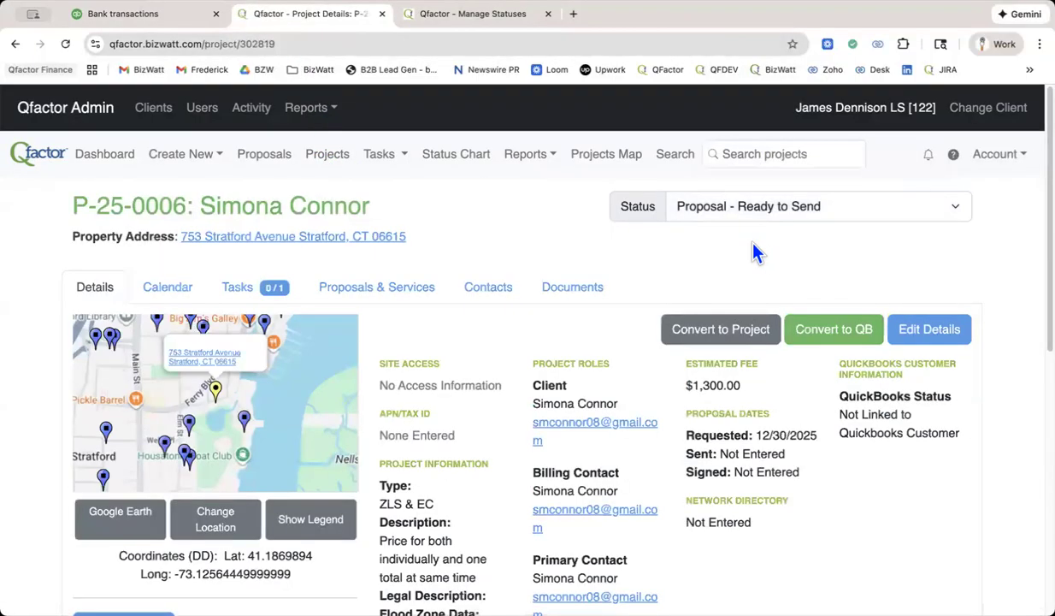
# Open the proposals and services of P-25-0006 and examine the Zoning Location Survey service's type, fee and description.
pyautogui.click(419, 299)
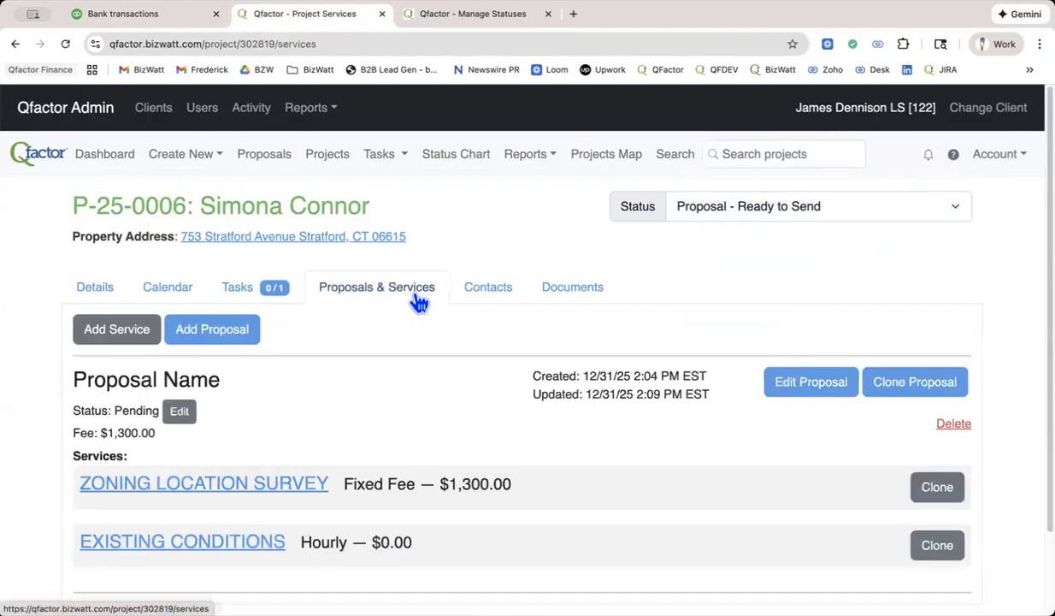
pyautogui.scroll(-2, 419, 301)
pyautogui.scroll(1, 419, 304)
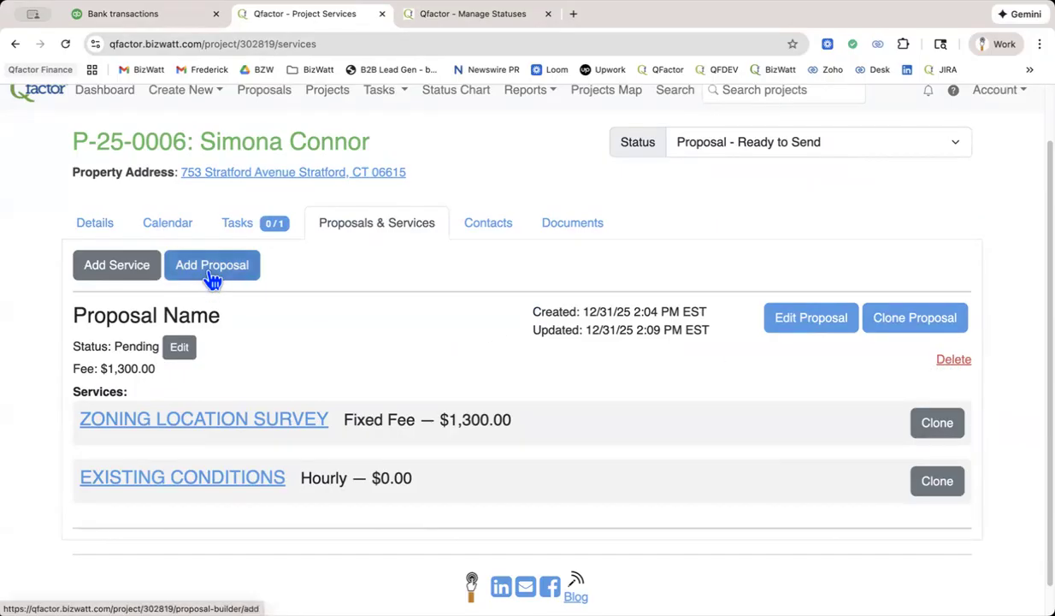
pyautogui.click(281, 420)
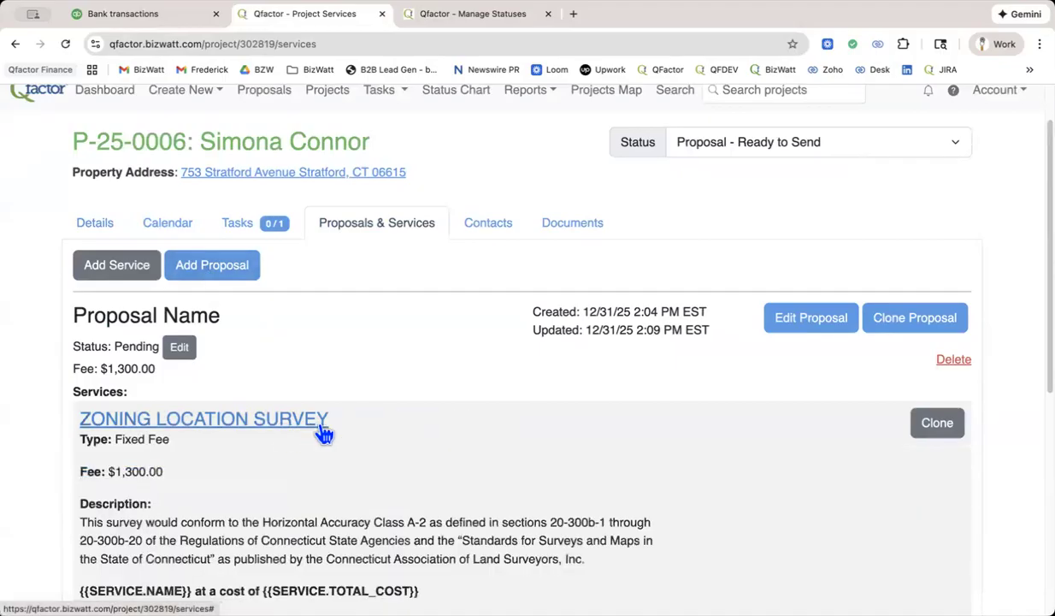
pyautogui.scroll(-5, 323, 432)
pyautogui.scroll(6, 323, 432)
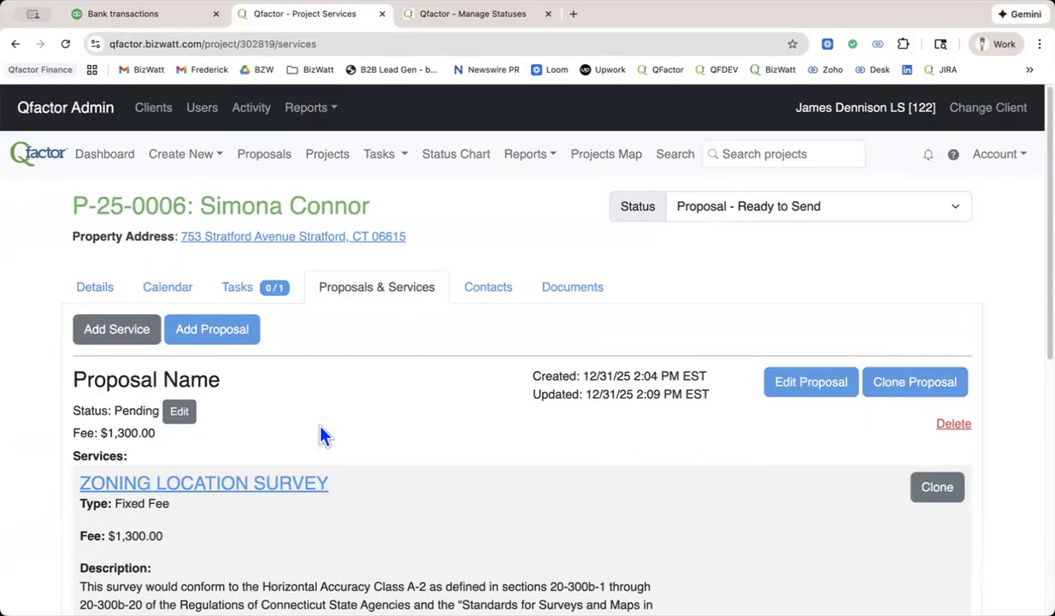
# Delete the existing pending proposal and its hourly Existing Conditions service from the project.
pyautogui.click(959, 426)
pyautogui.click(103, 276)
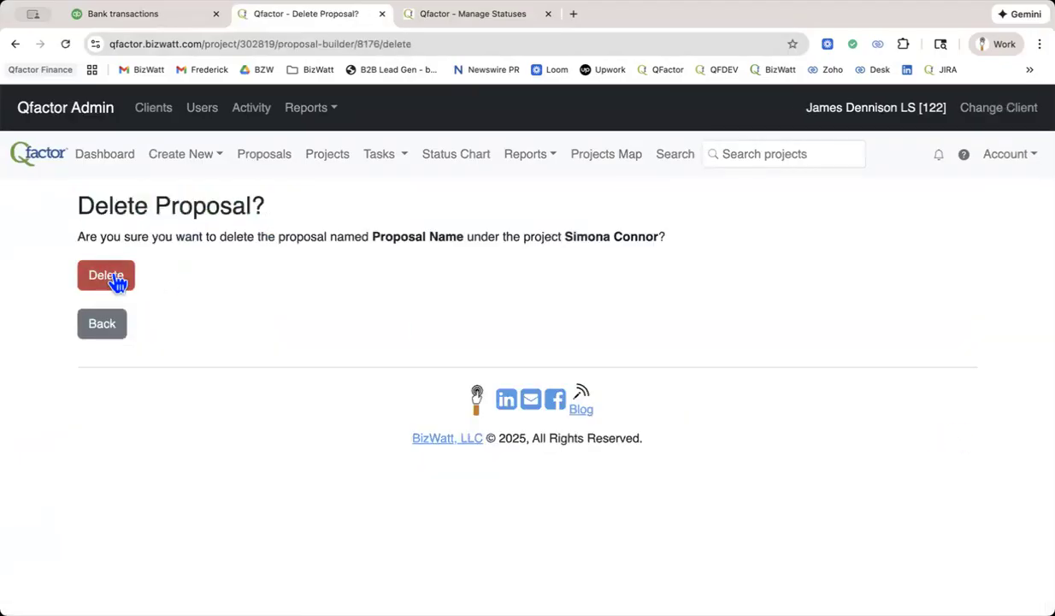
pyautogui.scroll(-2, 742, 434)
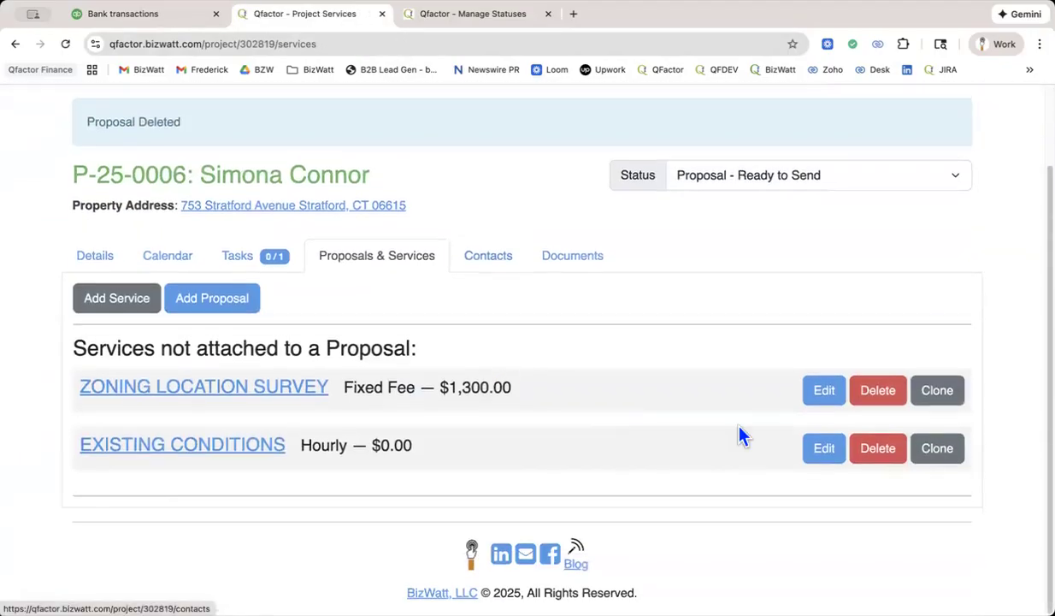
pyautogui.click(881, 460)
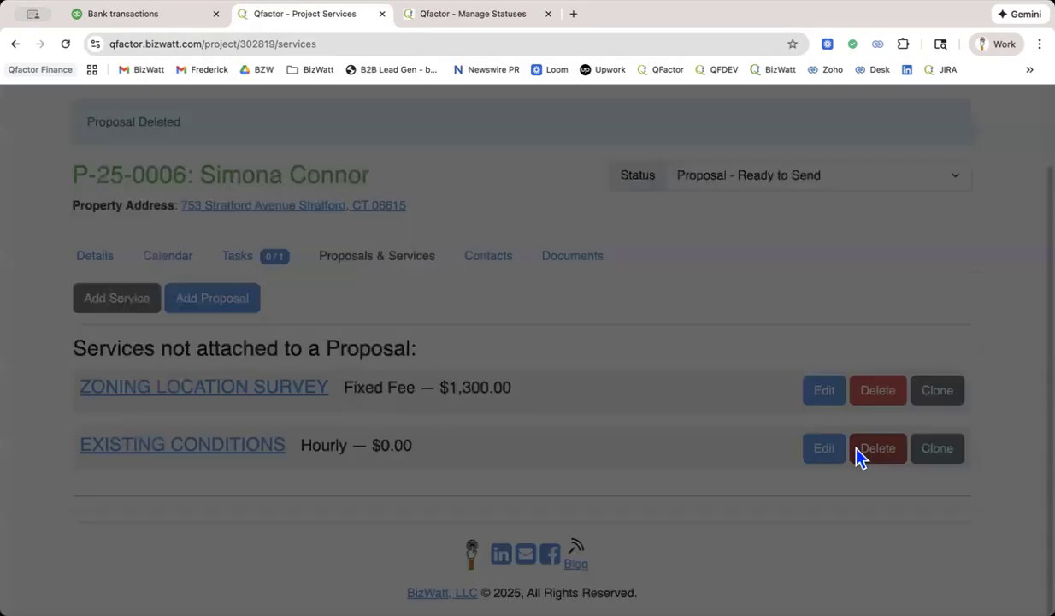
pyautogui.click(642, 160)
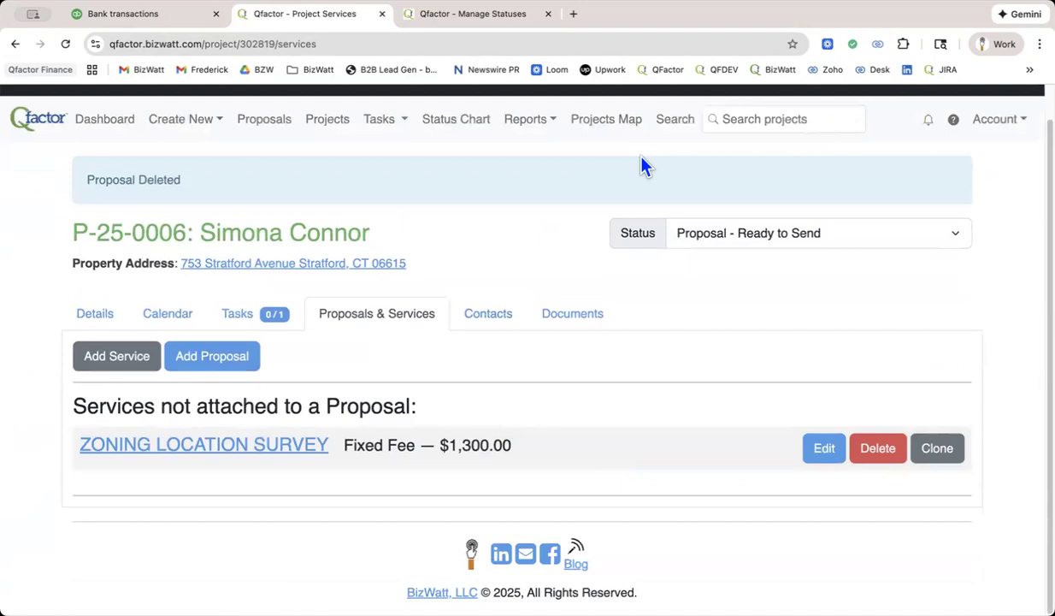
# Start a new proposal from the ZLS template and prefix its name with the client's first name.
pyautogui.click(231, 357)
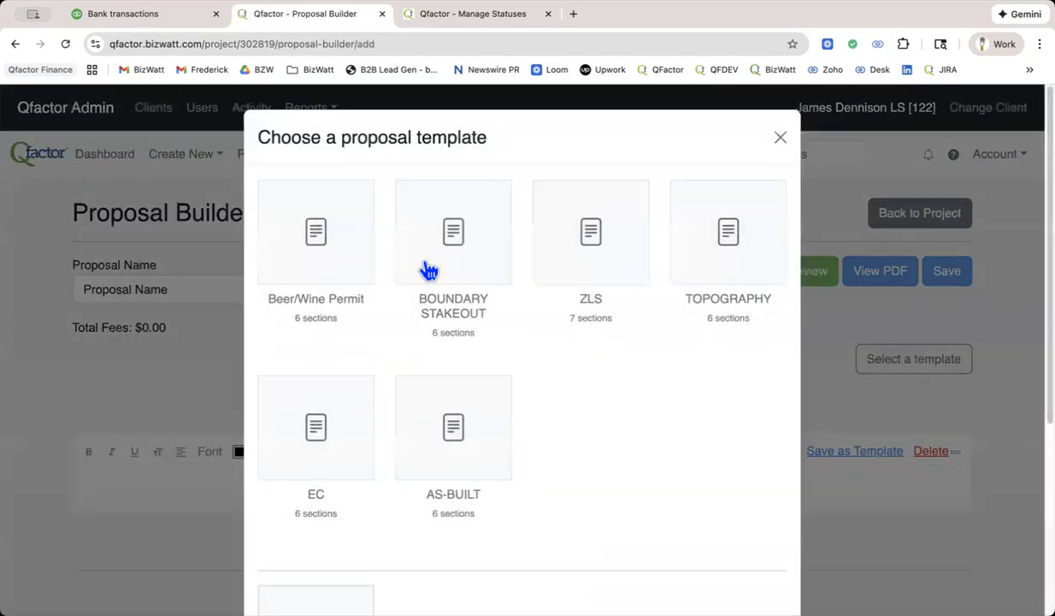
pyautogui.click(588, 223)
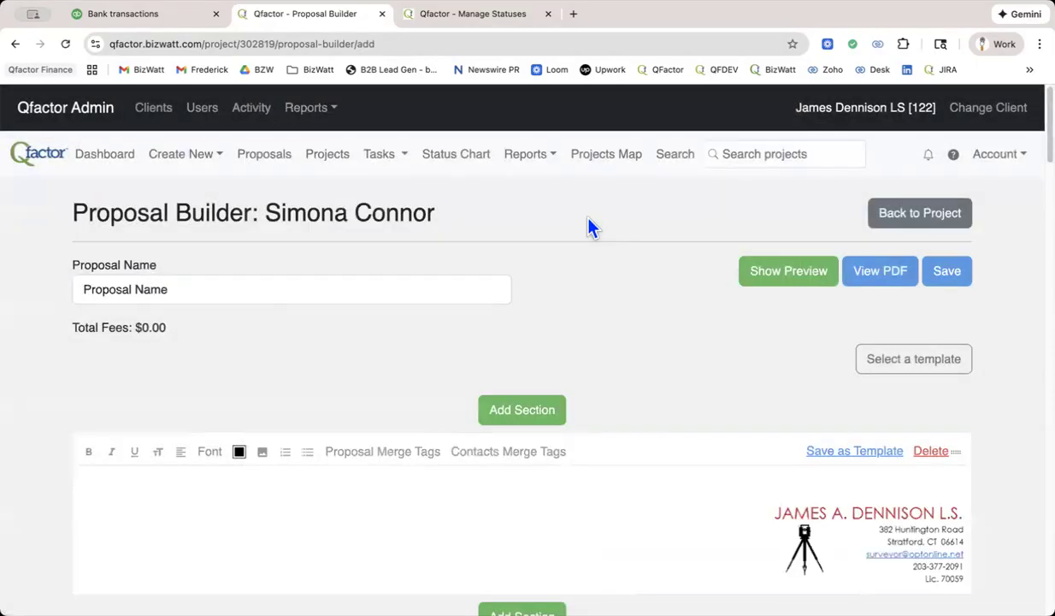
pyautogui.scroll(-3, 589, 225)
pyautogui.click(81, 167)
pyautogui.write('Simona')
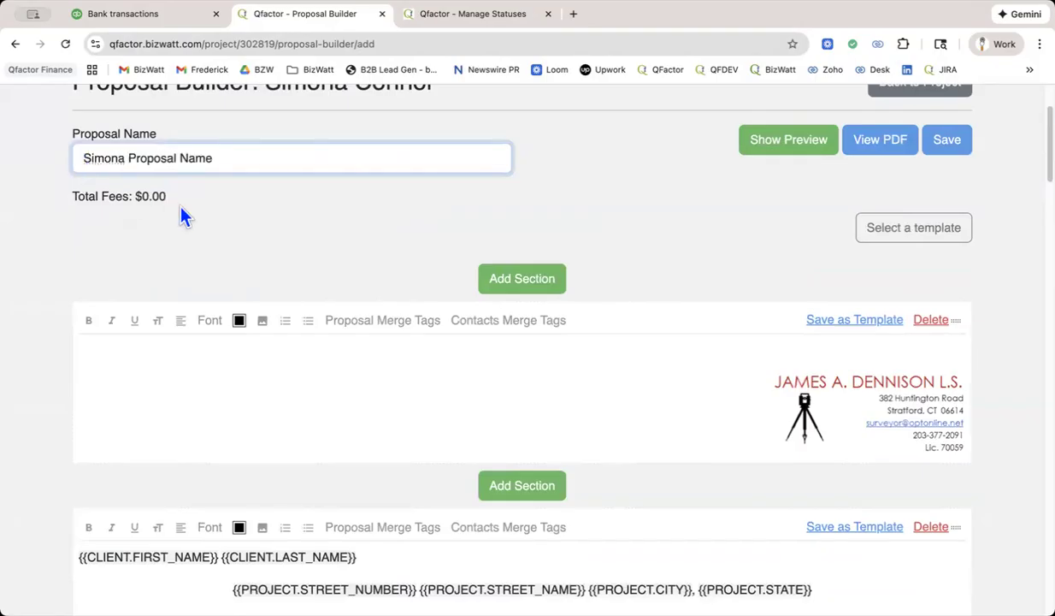
# Attach the available fixed-fee Zoning Location Survey service to the proposal's first service section.
pyautogui.scroll(-5, 182, 214)
pyautogui.scroll(-4, 181, 216)
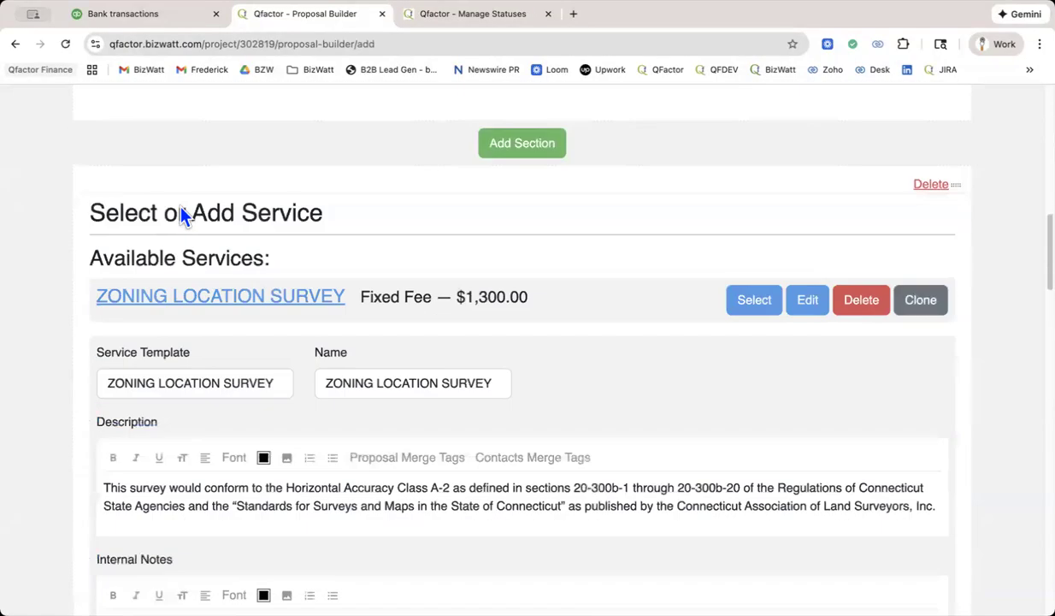
pyautogui.scroll(-1, 178, 203)
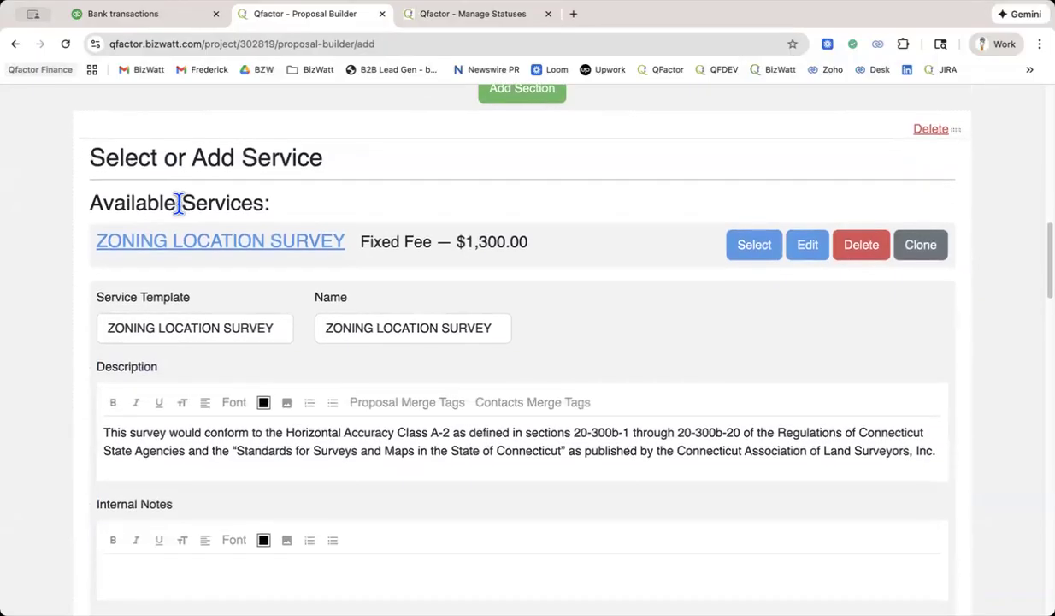
pyautogui.click(755, 246)
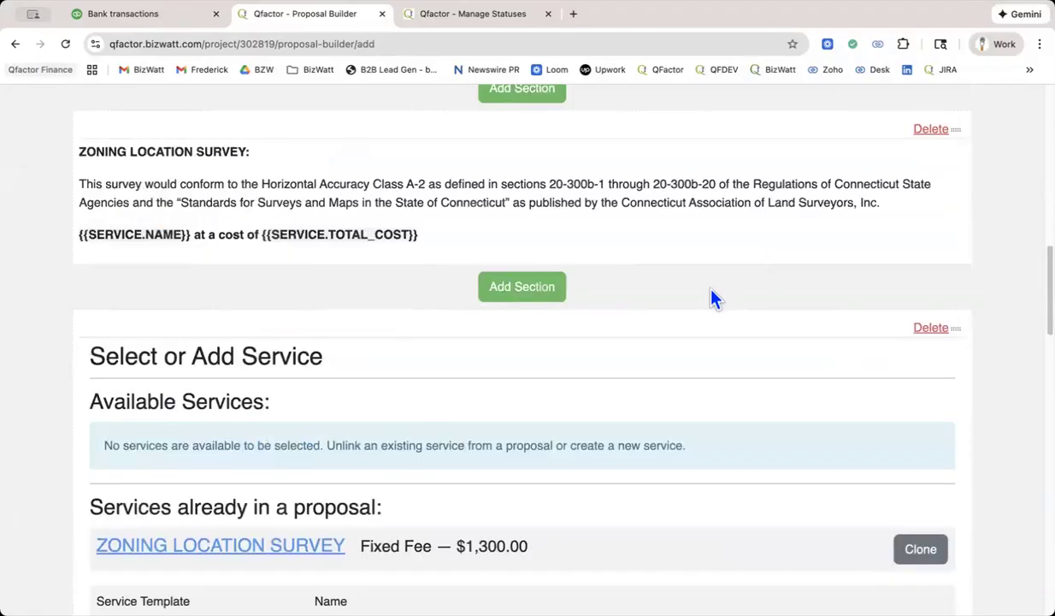
# Examine the Existing Conditions service section, including its description, internal notes, fee type and line items.
pyautogui.scroll(-5, 715, 298)
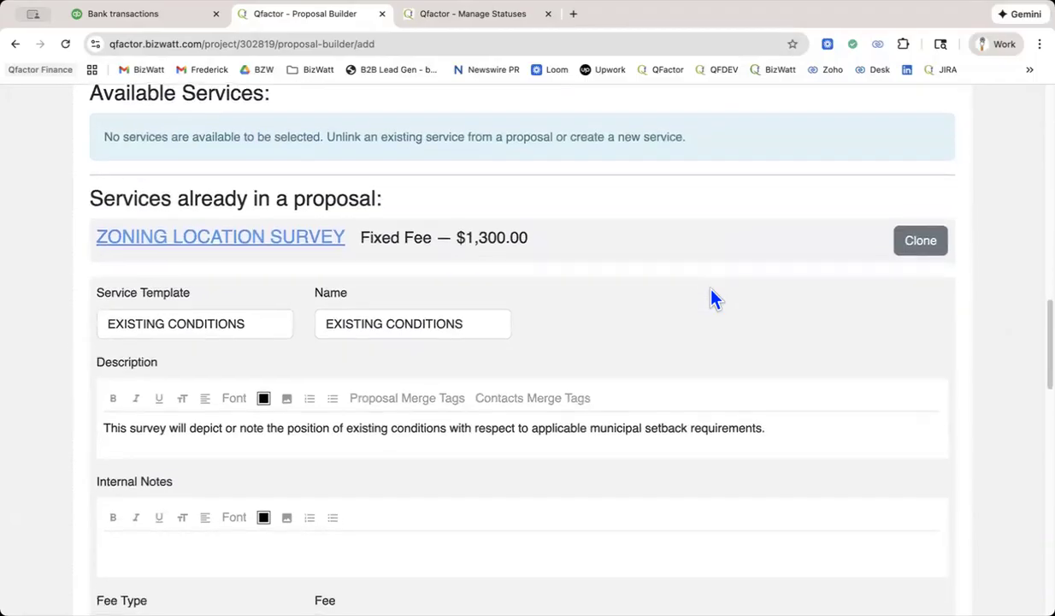
pyautogui.scroll(-4, 715, 298)
pyautogui.scroll(5, 715, 297)
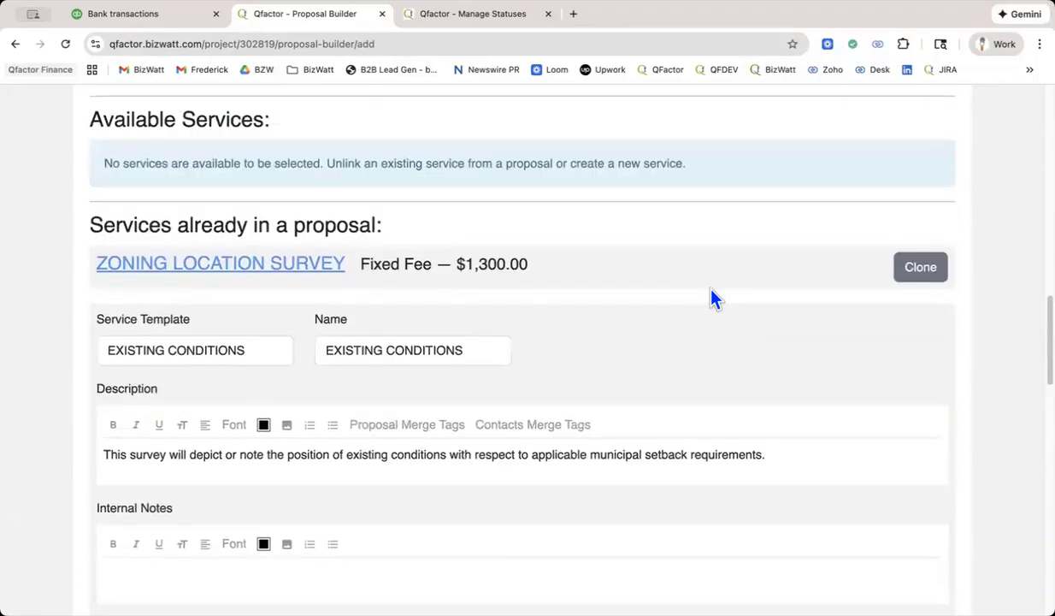
pyautogui.scroll(-1, 715, 297)
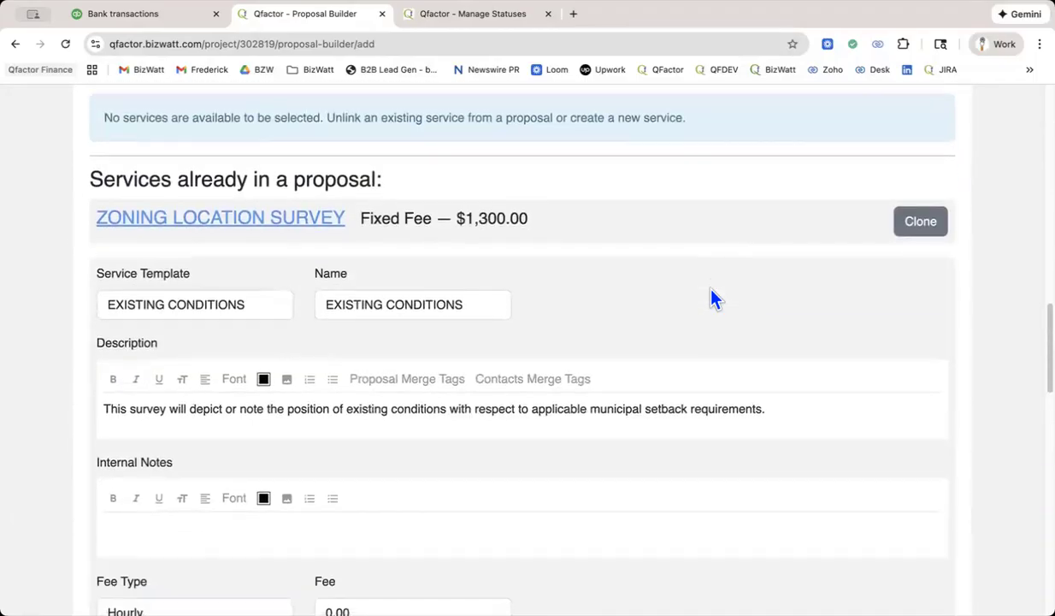
pyautogui.scroll(2, 715, 297)
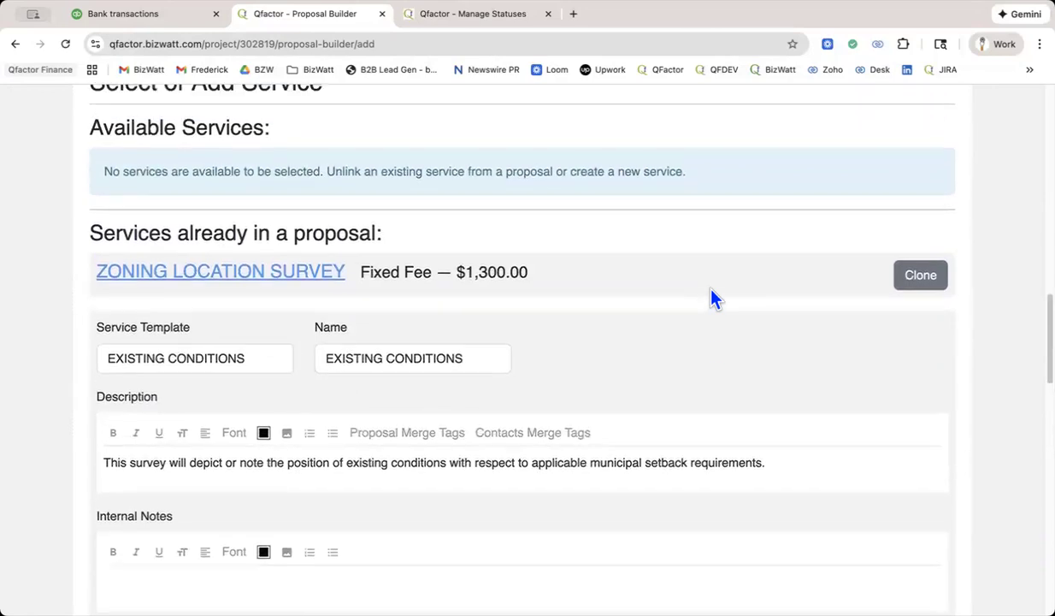
pyautogui.scroll(1, 715, 298)
pyautogui.scroll(2, 715, 298)
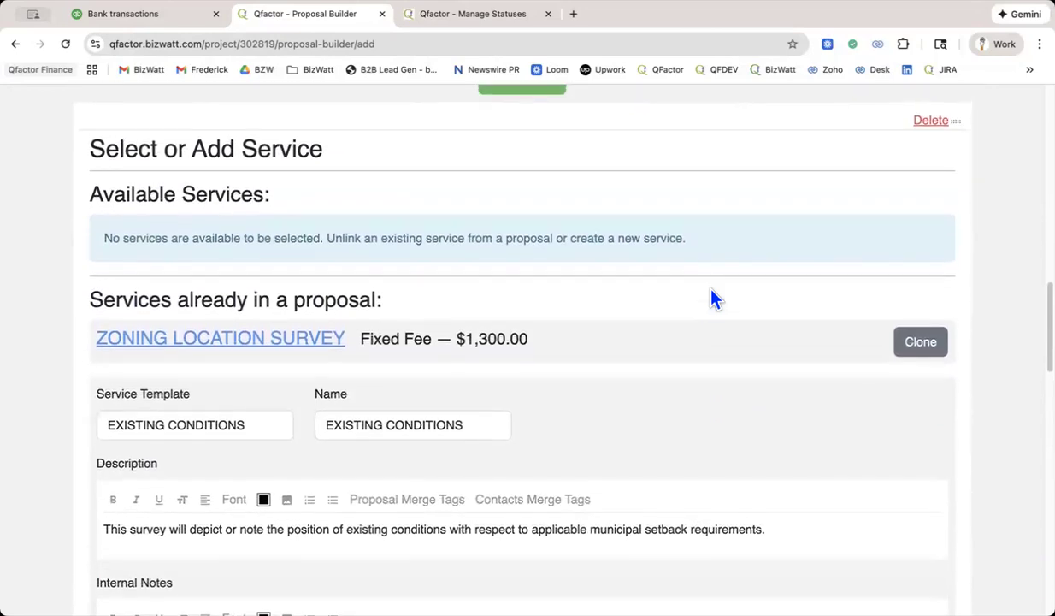
pyautogui.scroll(-3, 715, 298)
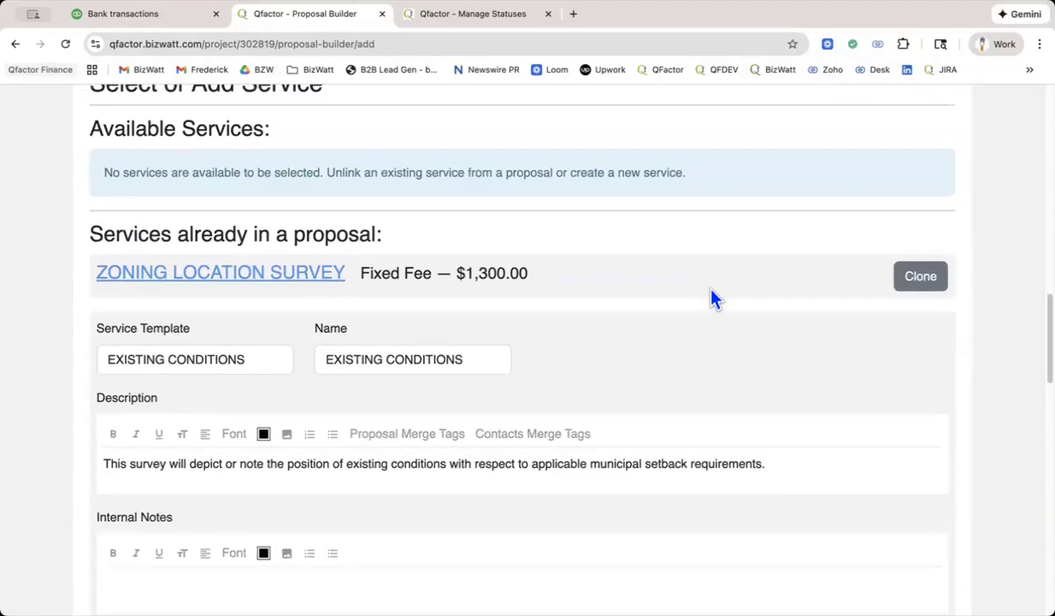
pyautogui.scroll(-8, 715, 298)
pyautogui.scroll(4, 715, 298)
pyautogui.scroll(4, 715, 297)
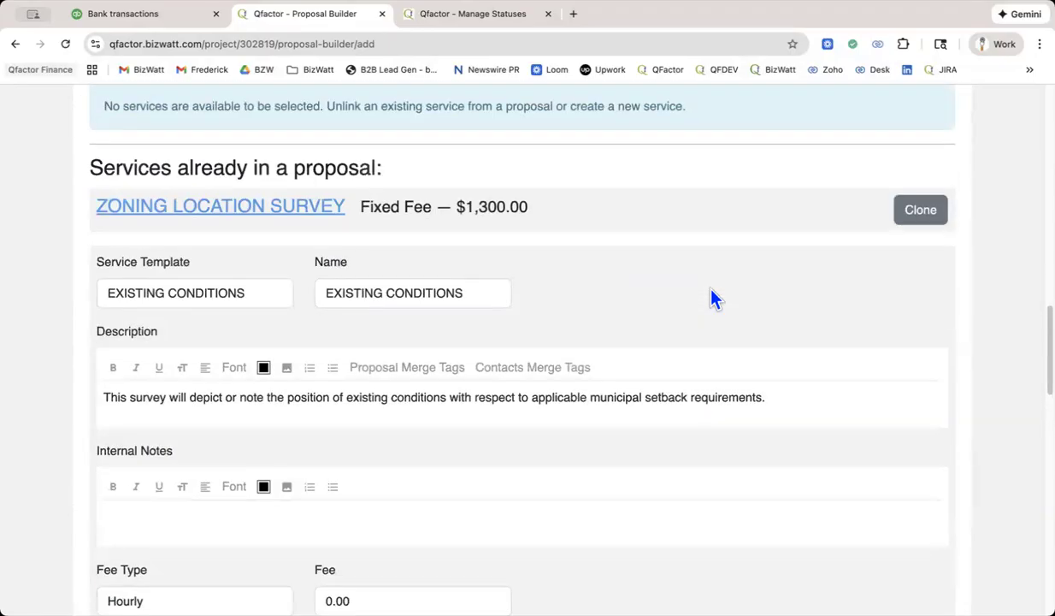
pyautogui.scroll(-1, 715, 298)
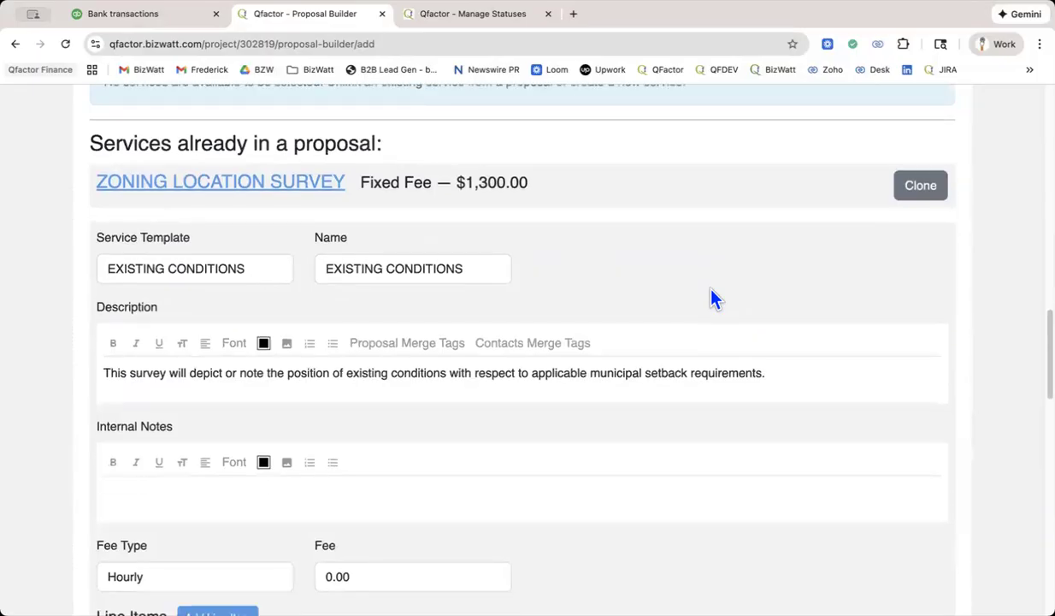
pyautogui.scroll(-6, 715, 298)
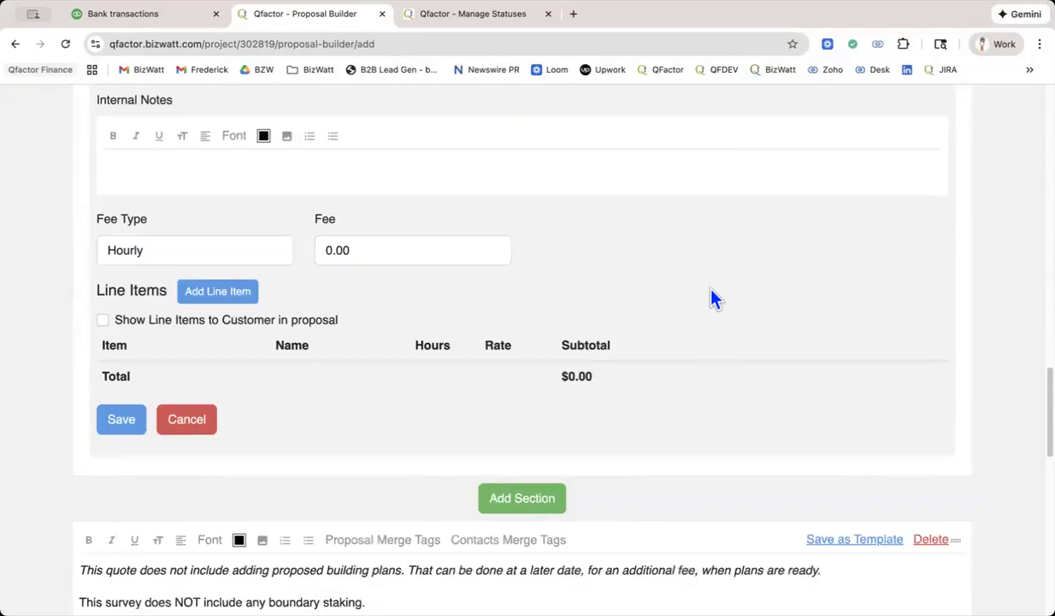
# Cancel the Existing Conditions service form and review the remaining service section.
pyautogui.click(190, 426)
pyautogui.scroll(5, 621, 337)
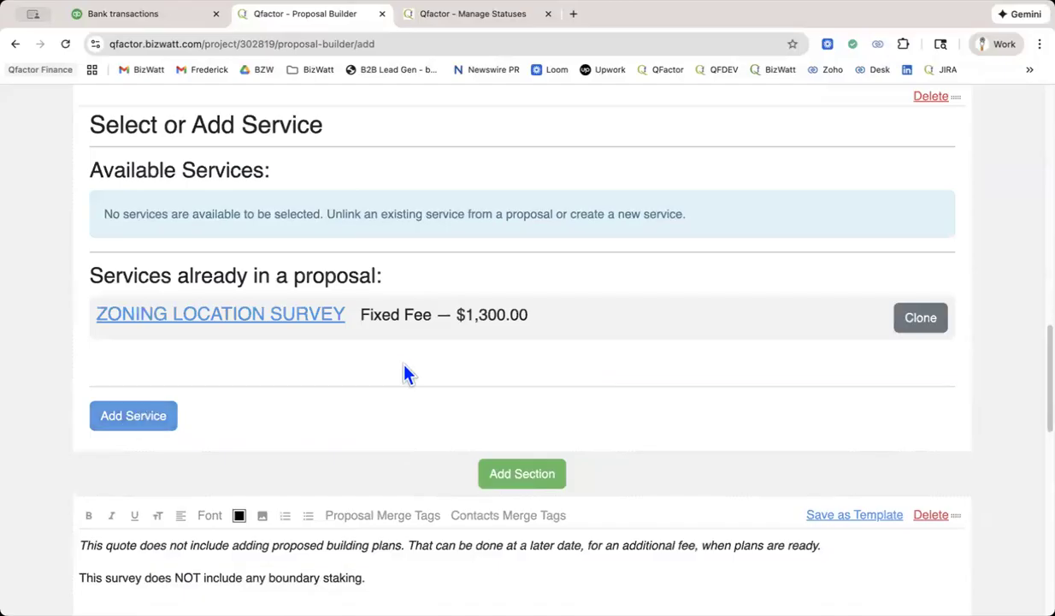
pyautogui.scroll(-2, 323, 311)
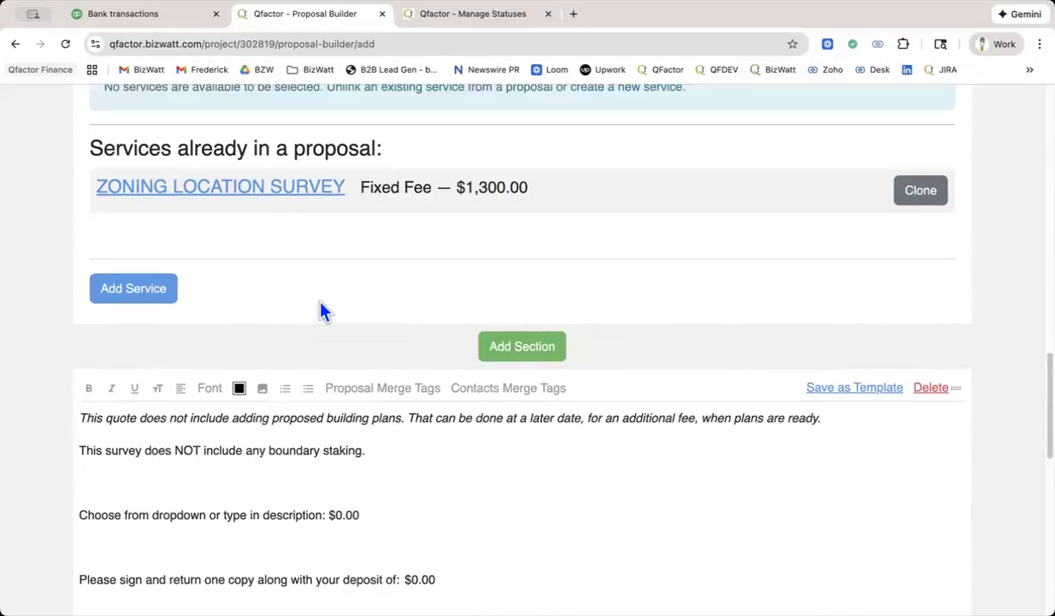
# Try to save the proposal with the unsaved Existing Conditions service removed, and leave the builder for the project.
pyautogui.scroll(10, 322, 312)
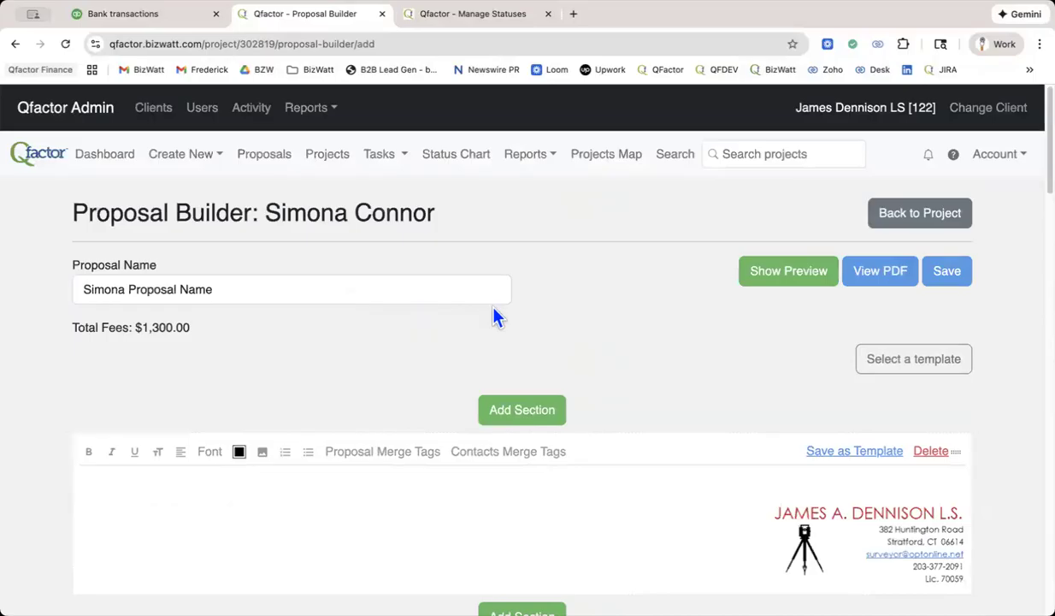
pyautogui.click(955, 278)
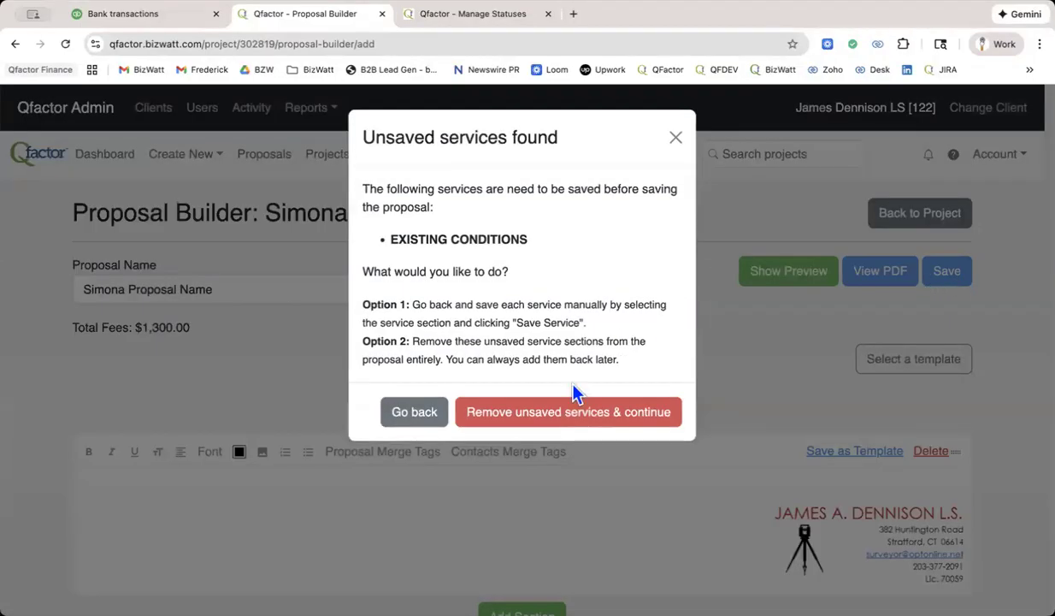
pyautogui.click(572, 414)
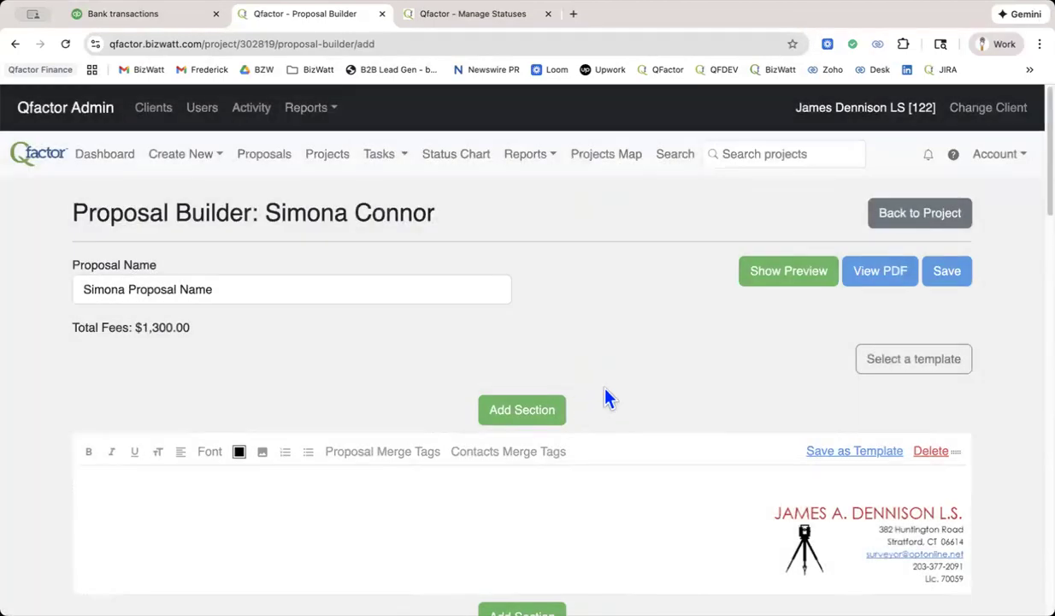
pyautogui.click(931, 214)
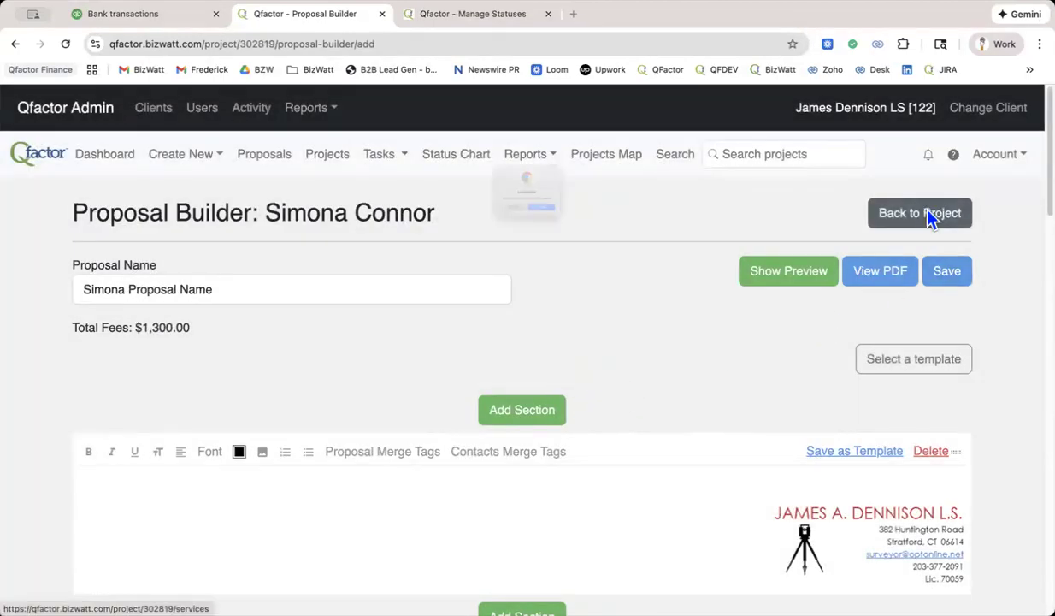
pyautogui.click(566, 240)
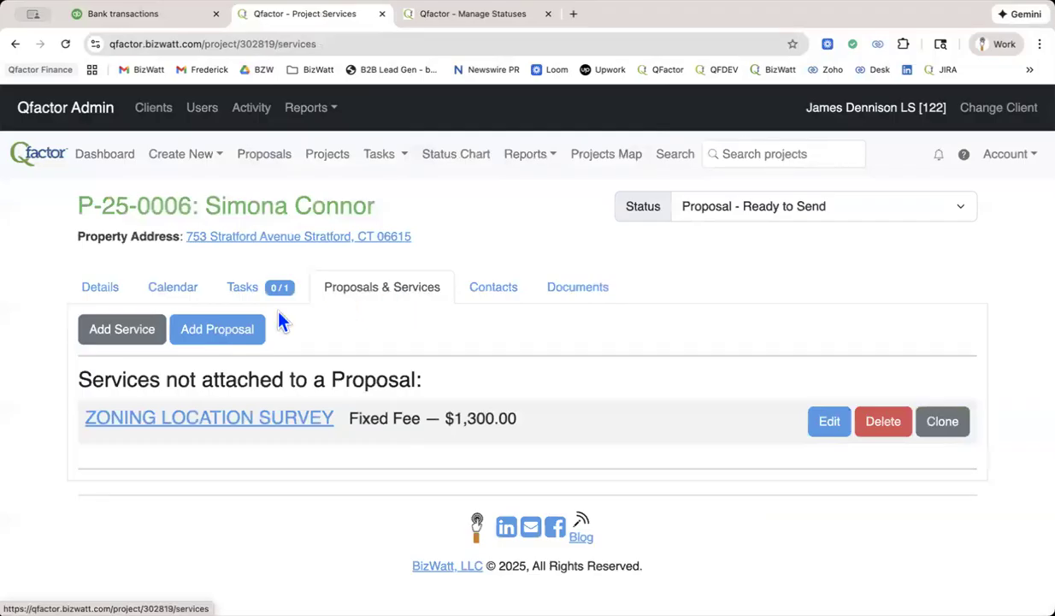
# Start another proposal from the ZLS template and delete the available fixed-fee Zoning Location Survey service.
pyautogui.click(227, 336)
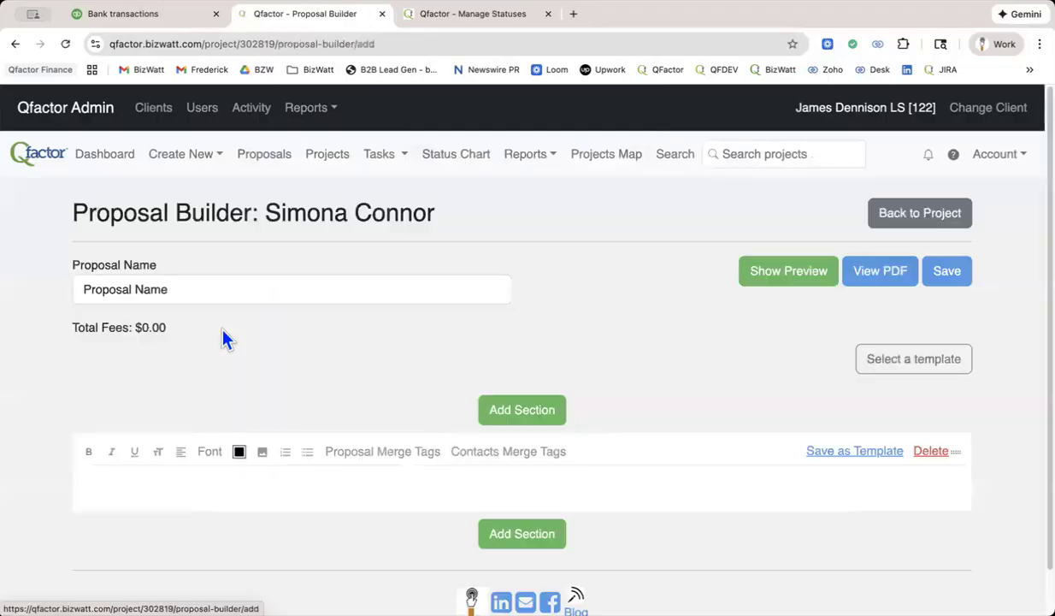
pyautogui.click(591, 230)
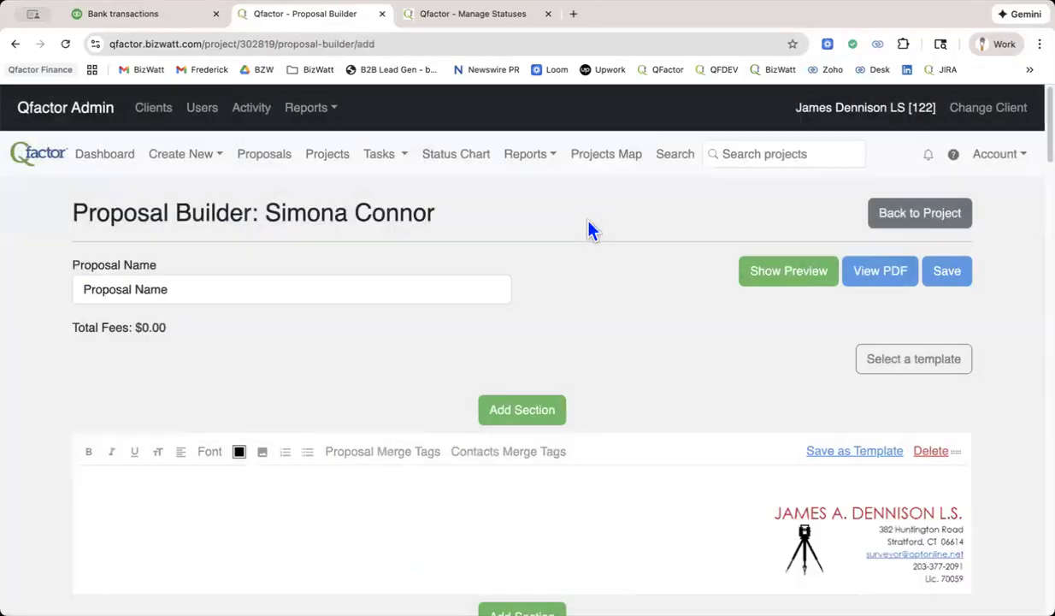
pyautogui.scroll(-5, 618, 304)
pyautogui.scroll(-3, 617, 304)
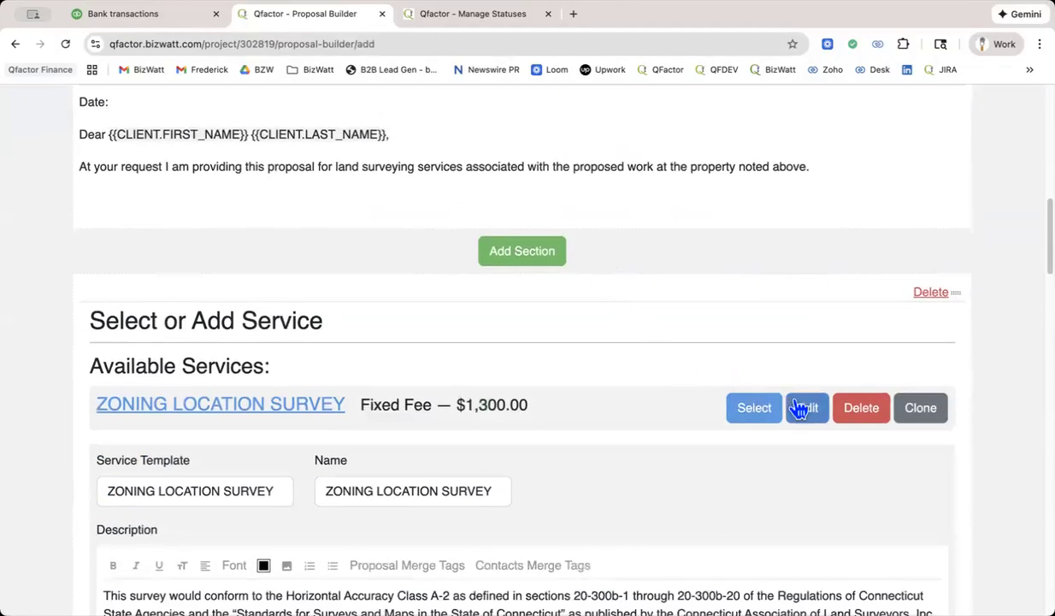
pyautogui.scroll(-2, 797, 405)
pyautogui.click(857, 267)
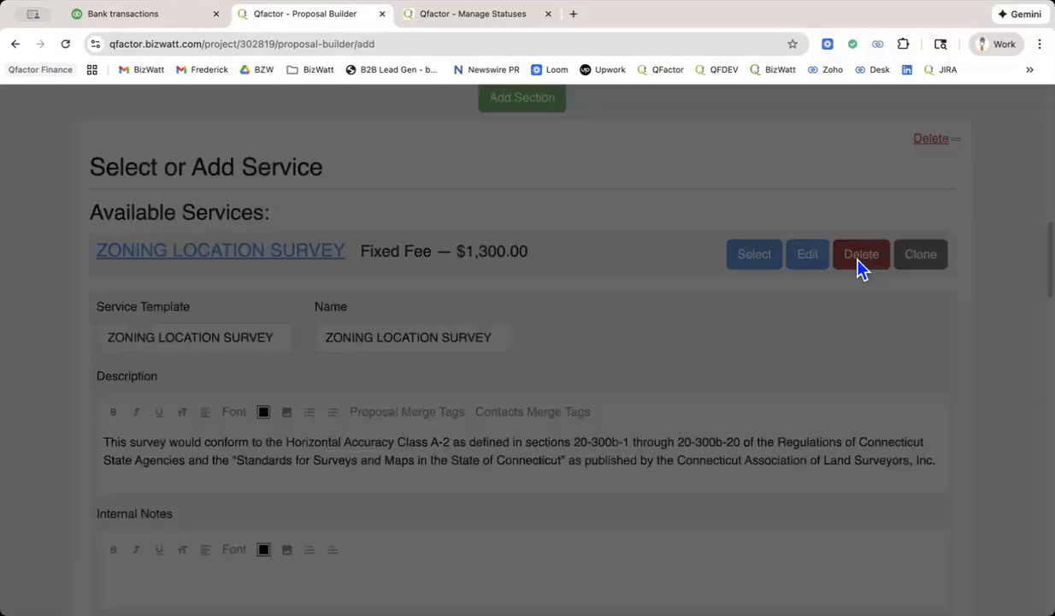
pyautogui.click(636, 153)
pyautogui.scroll(-5, 635, 241)
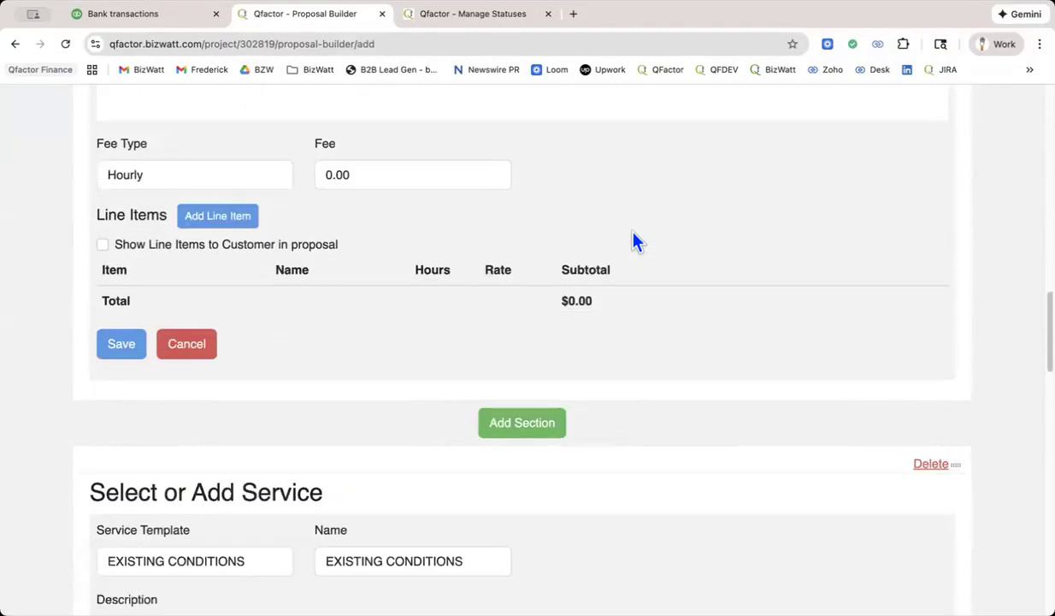
# Set the fee type of the Zoning Location Survey service to Fixed Fee.
pyautogui.scroll(2, 634, 241)
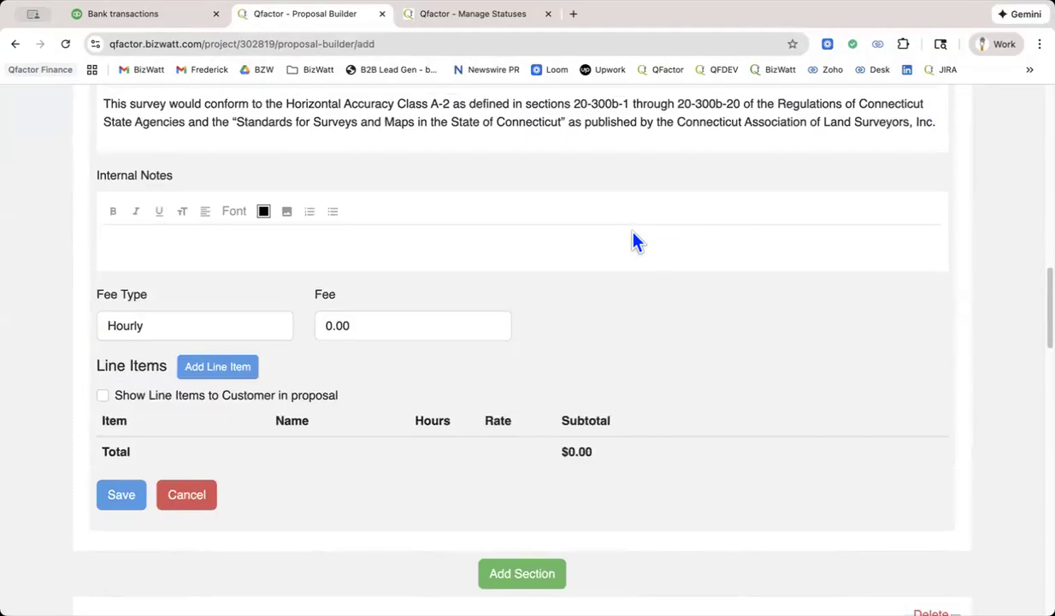
pyautogui.scroll(4, 634, 242)
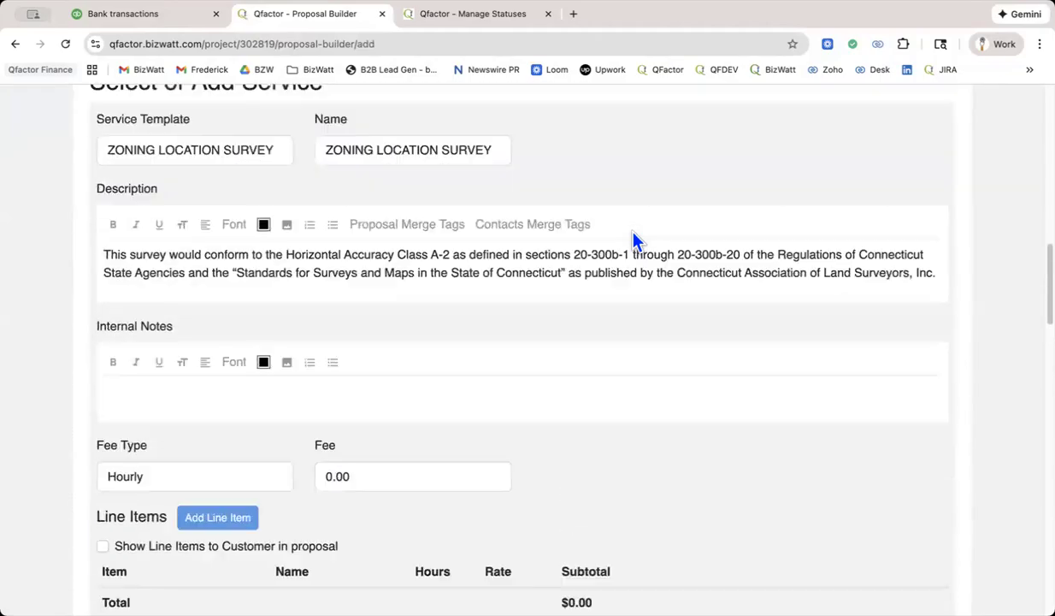
pyautogui.scroll(6, 634, 241)
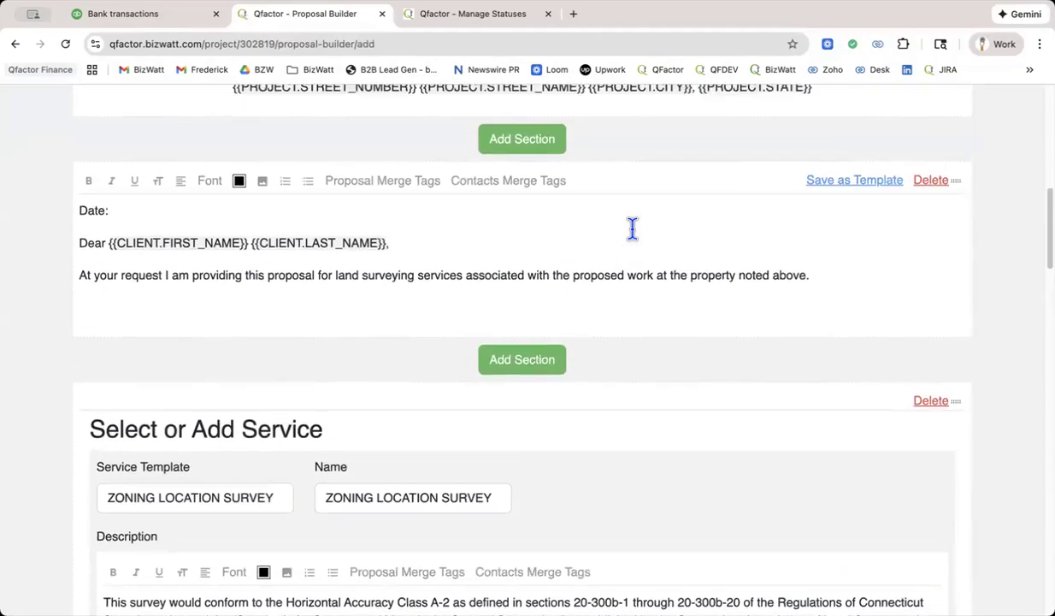
pyautogui.scroll(-2, 633, 229)
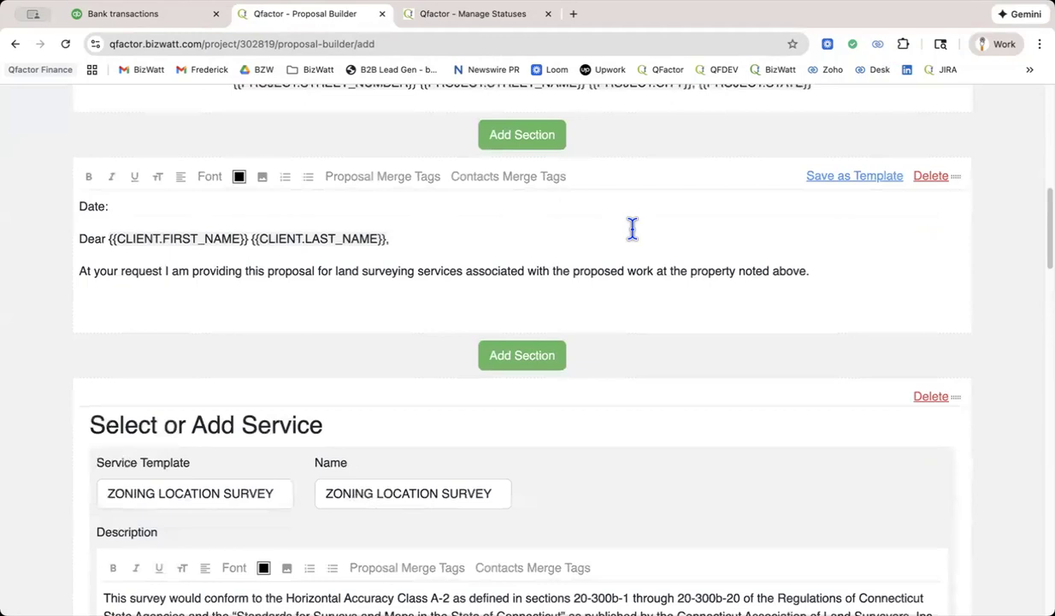
pyautogui.scroll(-7, 633, 228)
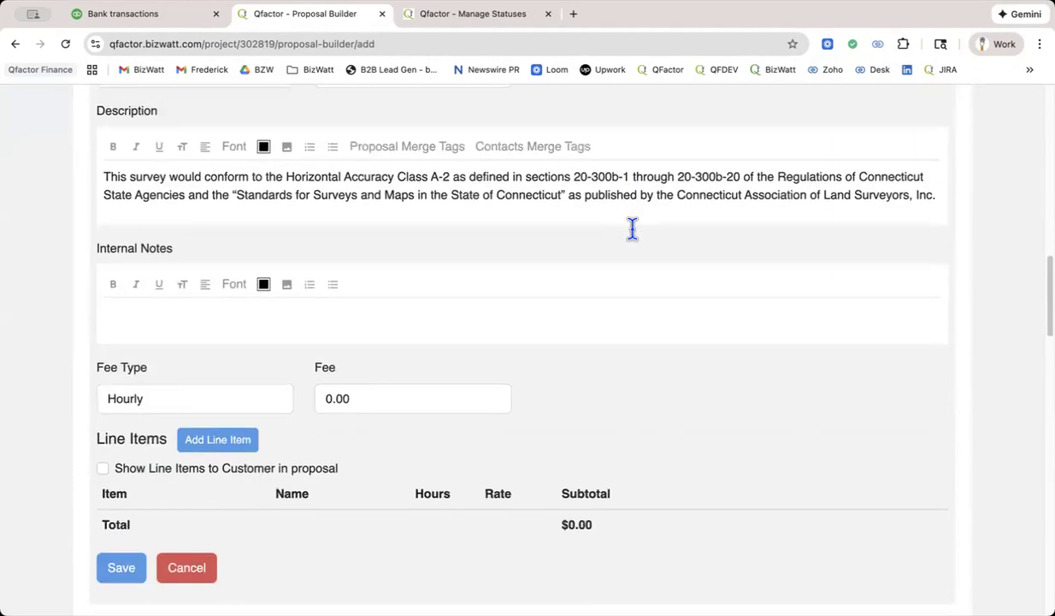
pyautogui.scroll(-2, 633, 231)
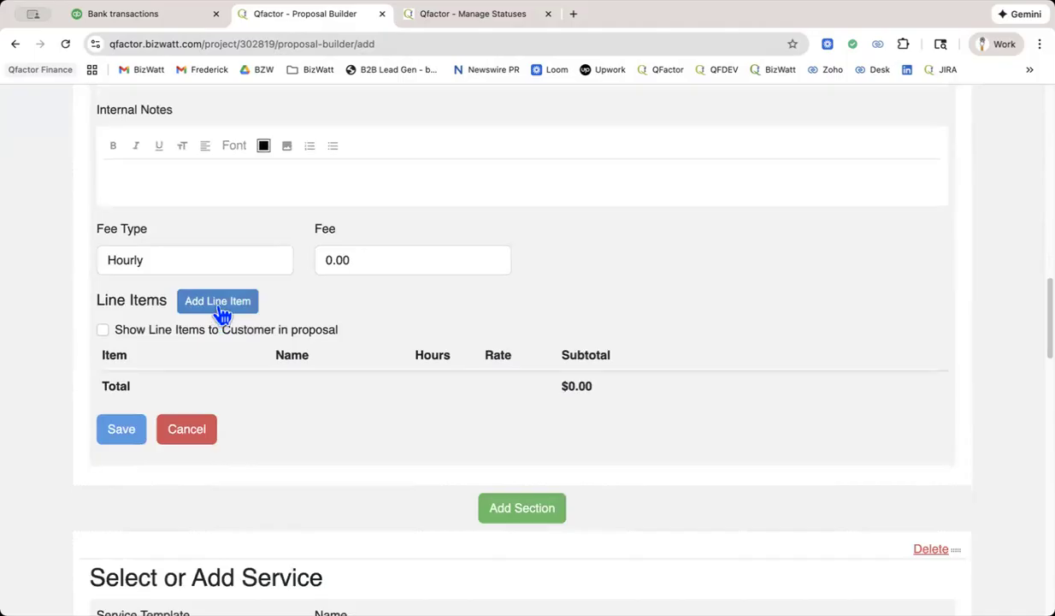
pyautogui.click(202, 261)
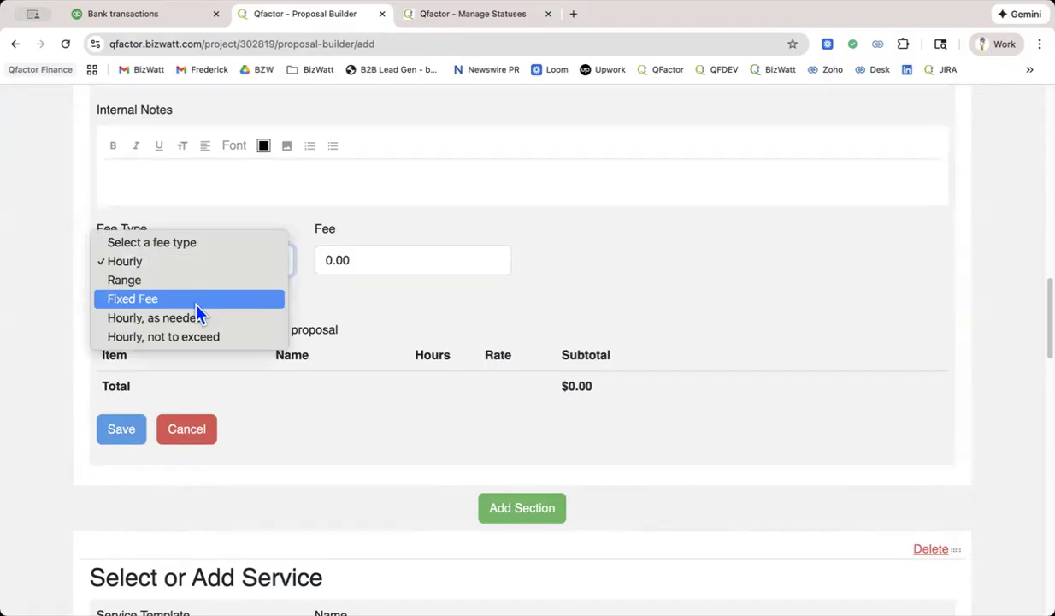
pyautogui.click(196, 299)
# Add a Field Work:2-Person Field Survey line item named "2-person" with quantity 2 to the Zoning Location Survey service.
pyautogui.click(205, 305)
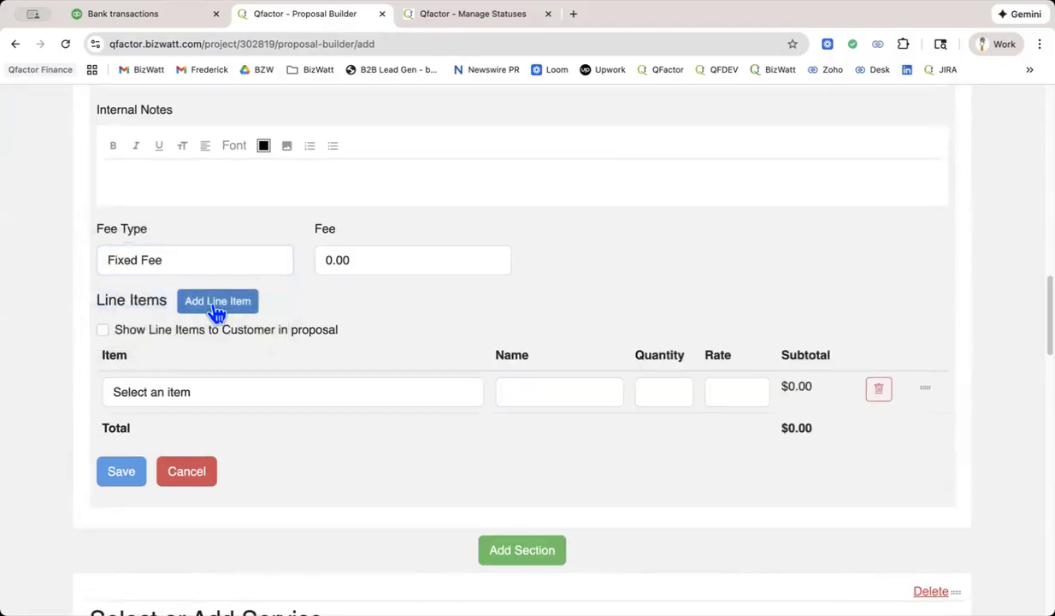
pyautogui.click(208, 392)
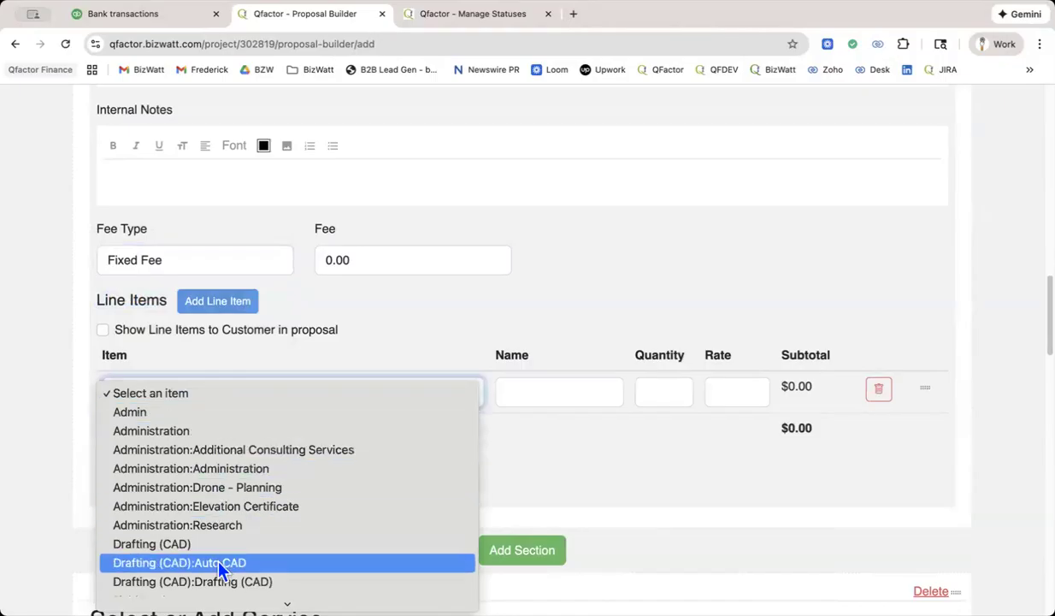
pyautogui.scroll(-3, 219, 566)
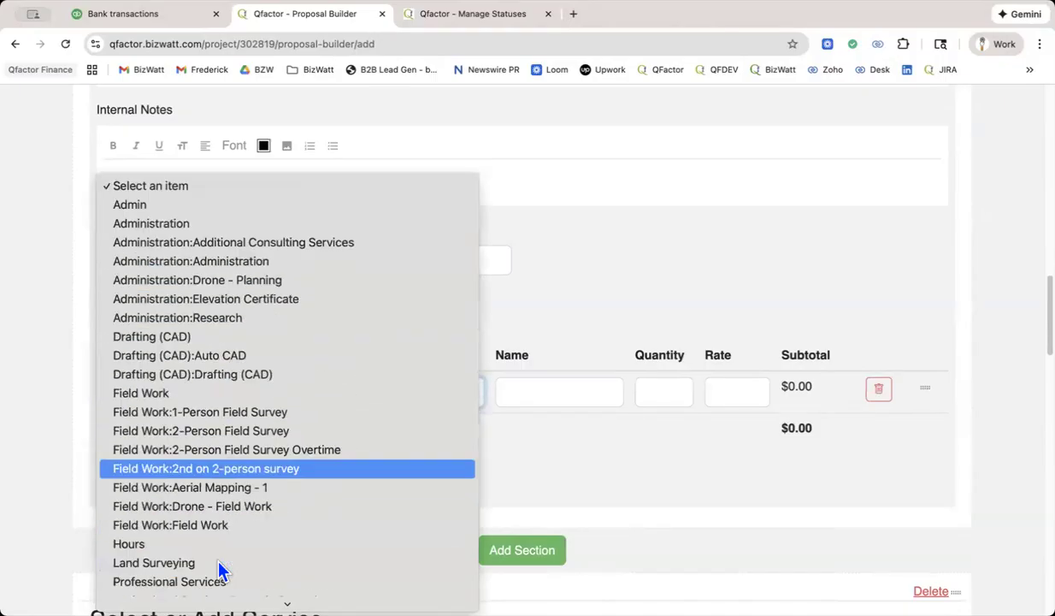
pyautogui.click(219, 431)
pyautogui.click(528, 392)
pyautogui.write('2')
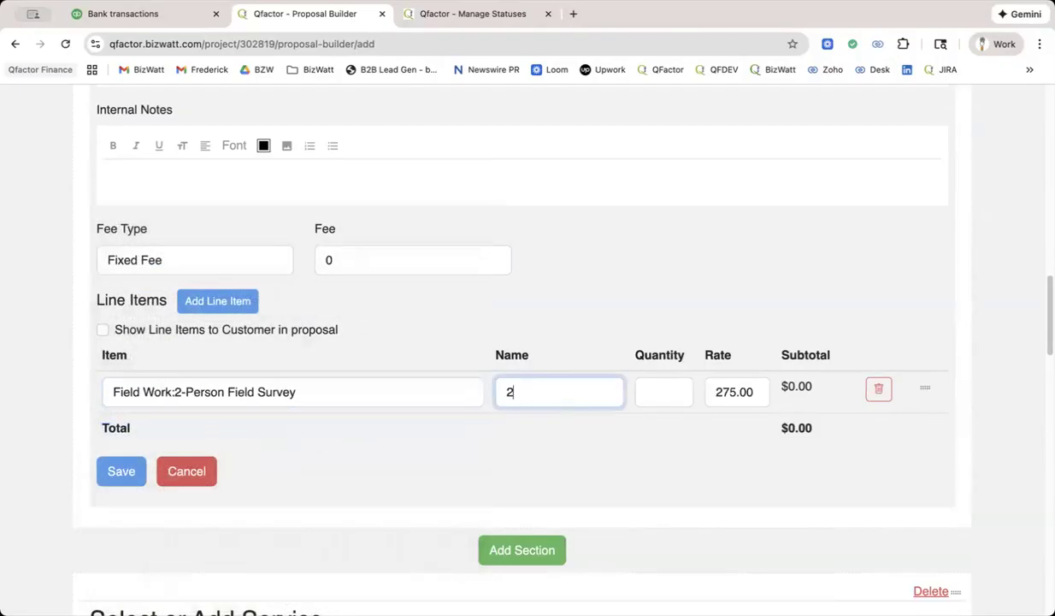
pyautogui.write('-person')
pyautogui.press('Tab')
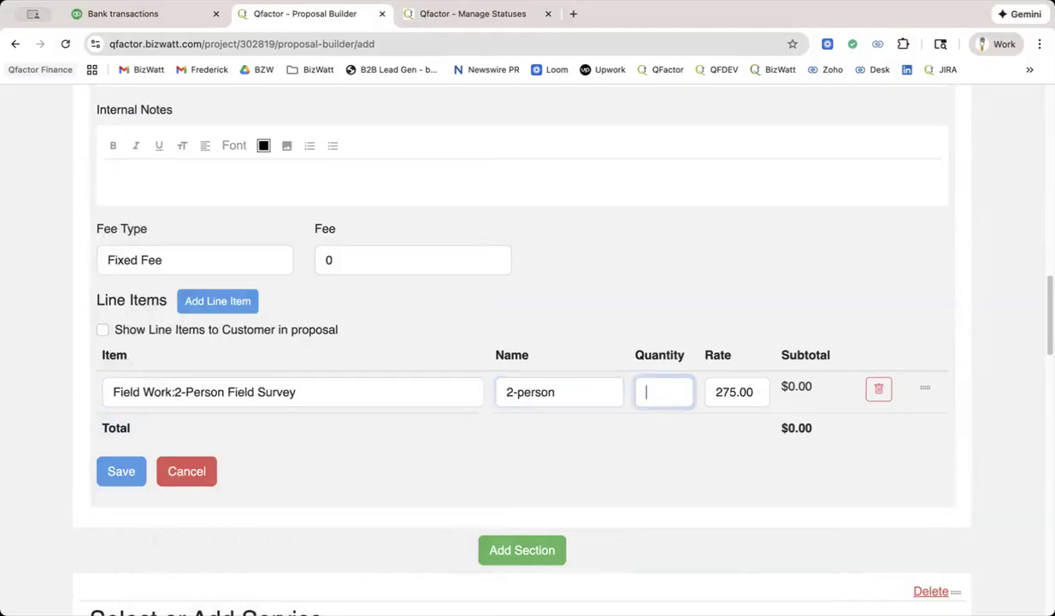
pyautogui.write('2')
# Add an Administration:Research line item named "Research" with quantity 1, and save the Zoning Location Survey service.
pyautogui.click(210, 311)
pyautogui.click(195, 432)
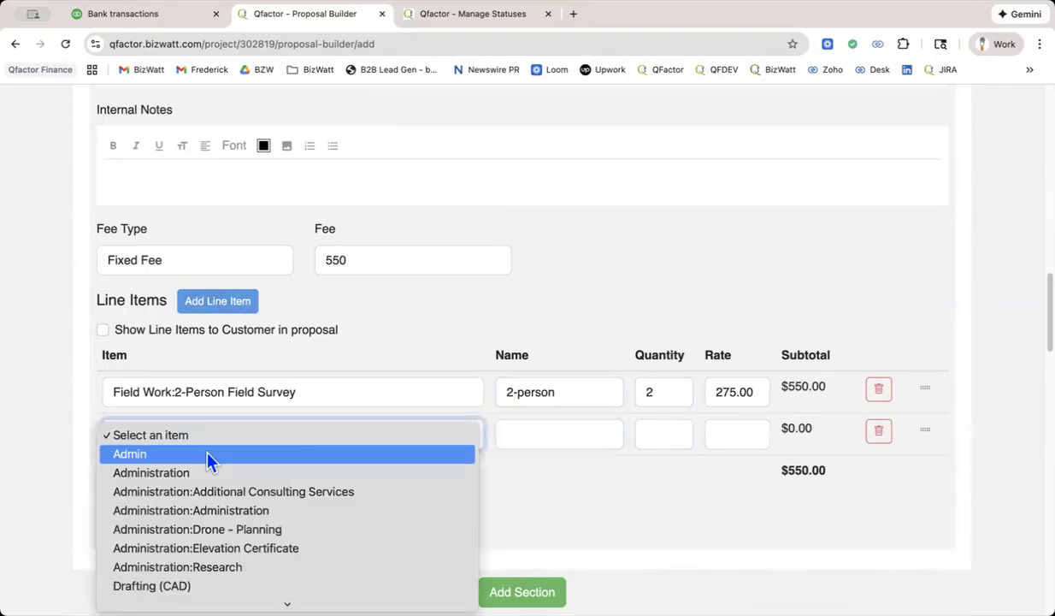
pyautogui.click(317, 566)
pyautogui.click(521, 436)
pyautogui.write('Researach')
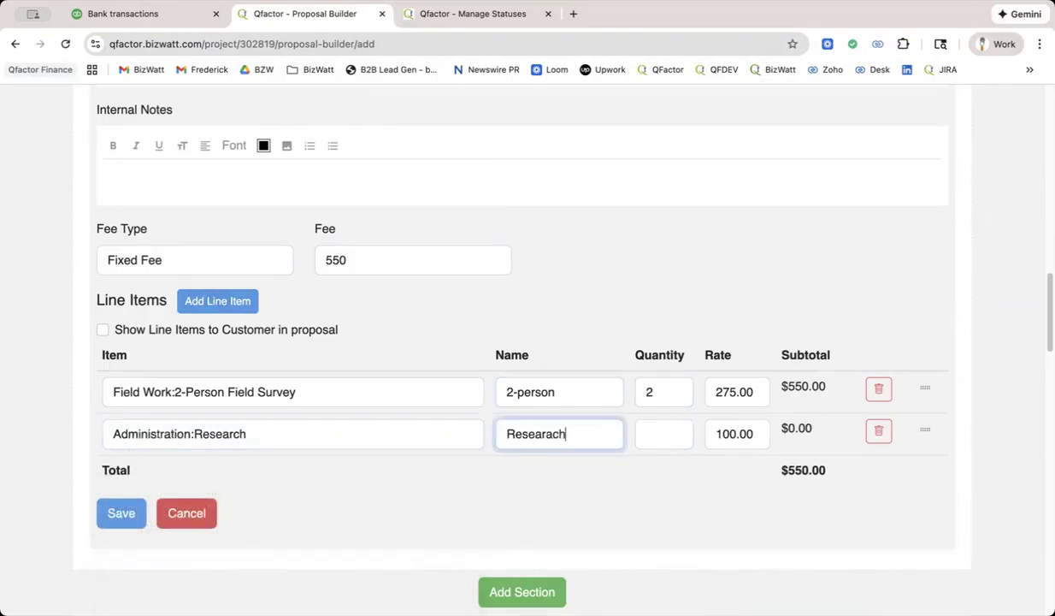
pyautogui.press('BackSpace')
pyautogui.press('BackSpace')
pyautogui.press('BackSpace')
pyautogui.press('BackSpace')
pyautogui.write('rch')
pyautogui.press('Tab')
pyautogui.write('1')
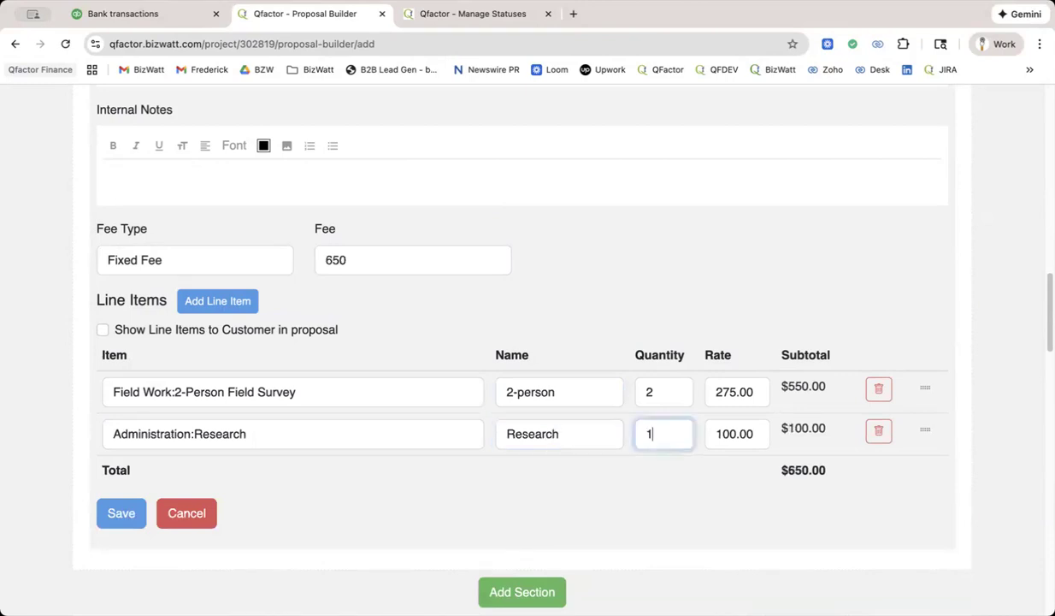
pyautogui.click(139, 518)
# Check the remaining proposal sections and generate the proposal's PDF.
pyautogui.scroll(-5, 449, 530)
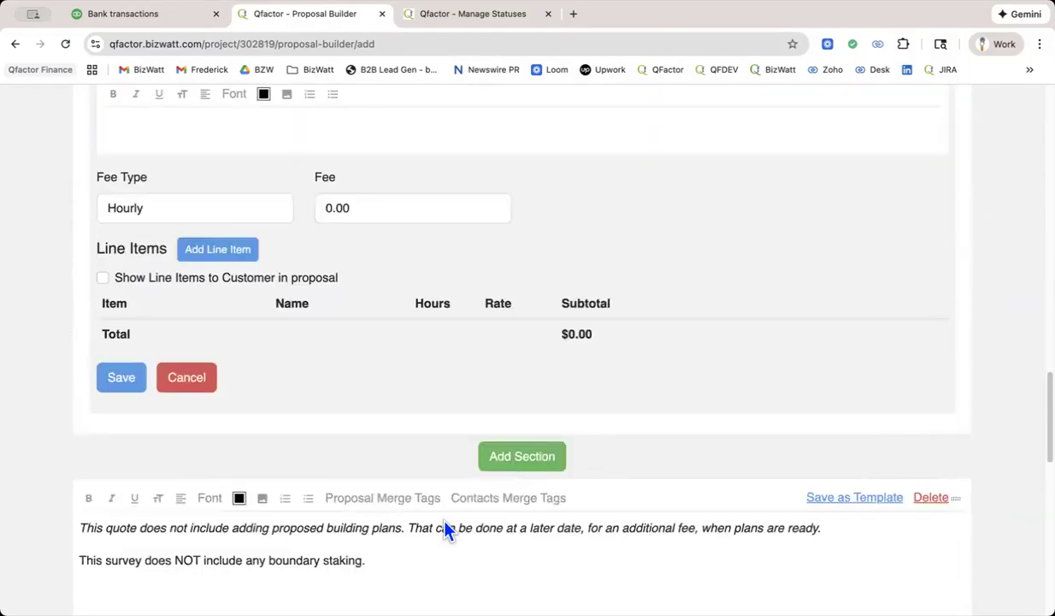
pyautogui.scroll(-1, 446, 530)
pyautogui.scroll(15, 442, 517)
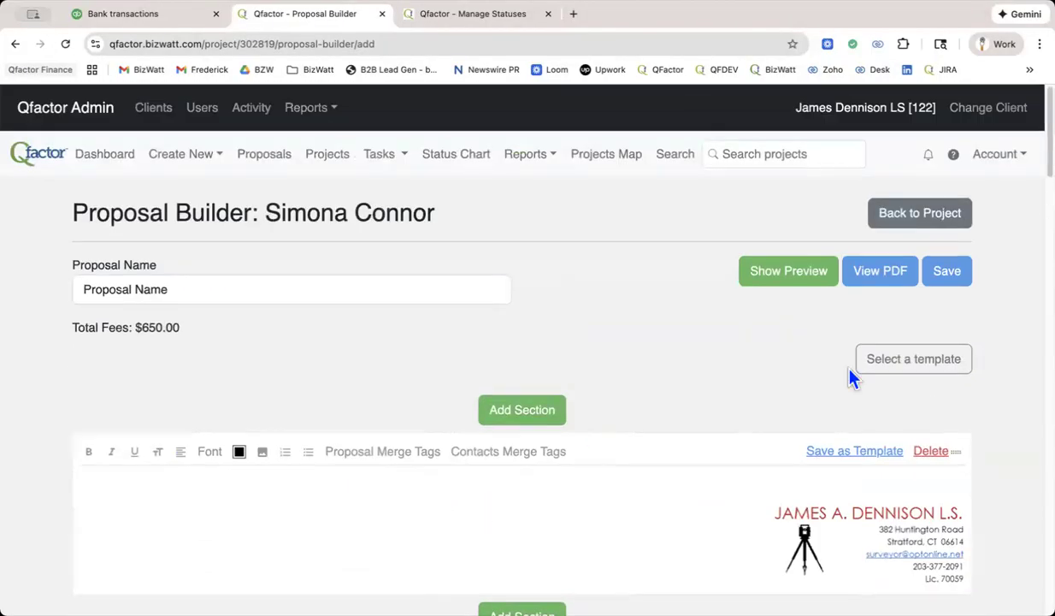
pyautogui.click(892, 285)
pyautogui.click(555, 418)
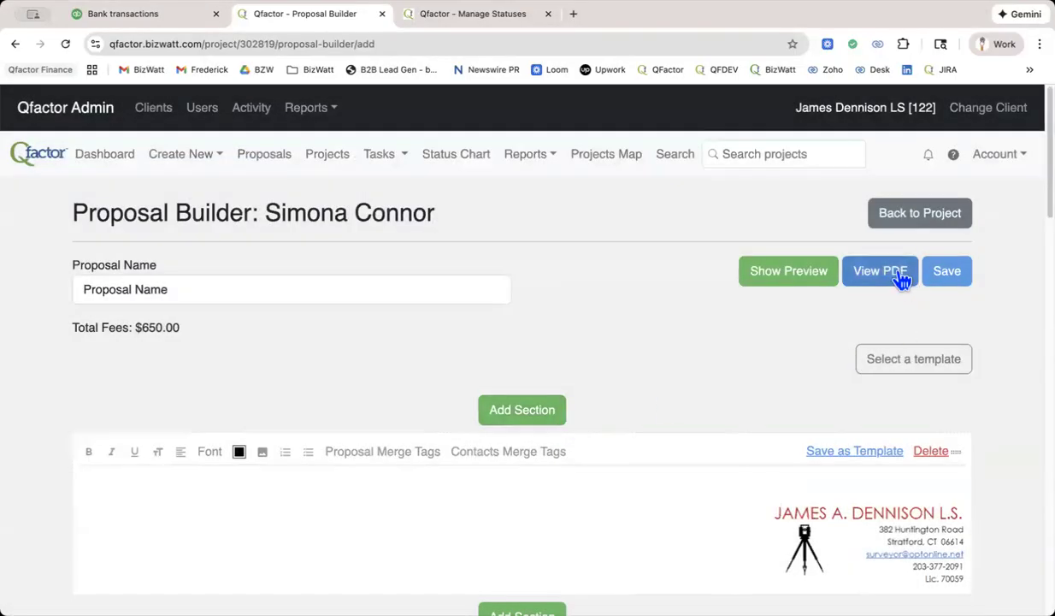
pyautogui.click(872, 274)
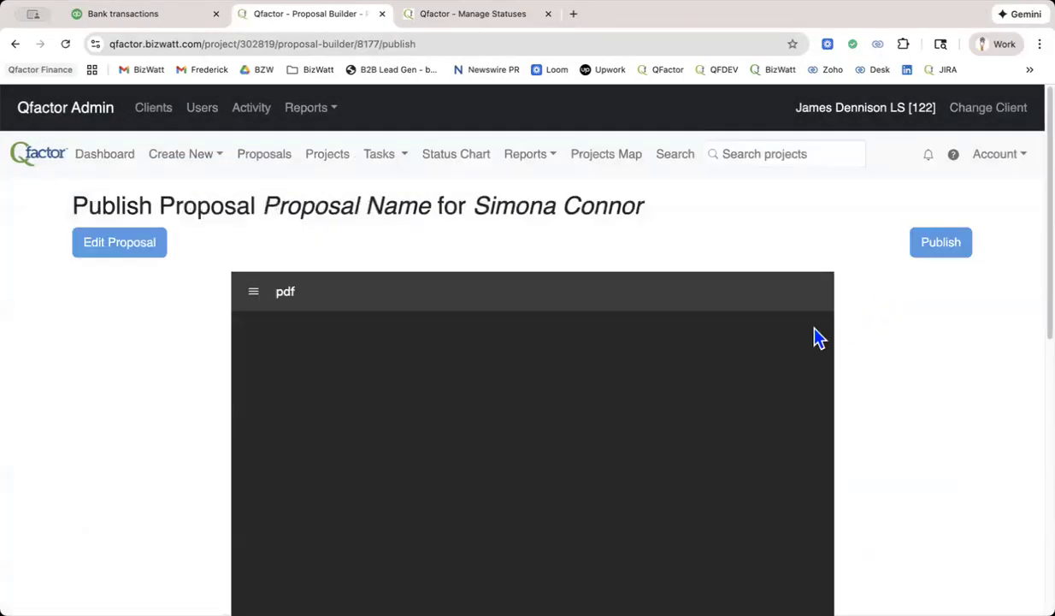
# Review the pages of the generated proposal PDF and publish the proposal.
pyautogui.scroll(-15, 746, 390)
pyautogui.scroll(-8, 746, 389)
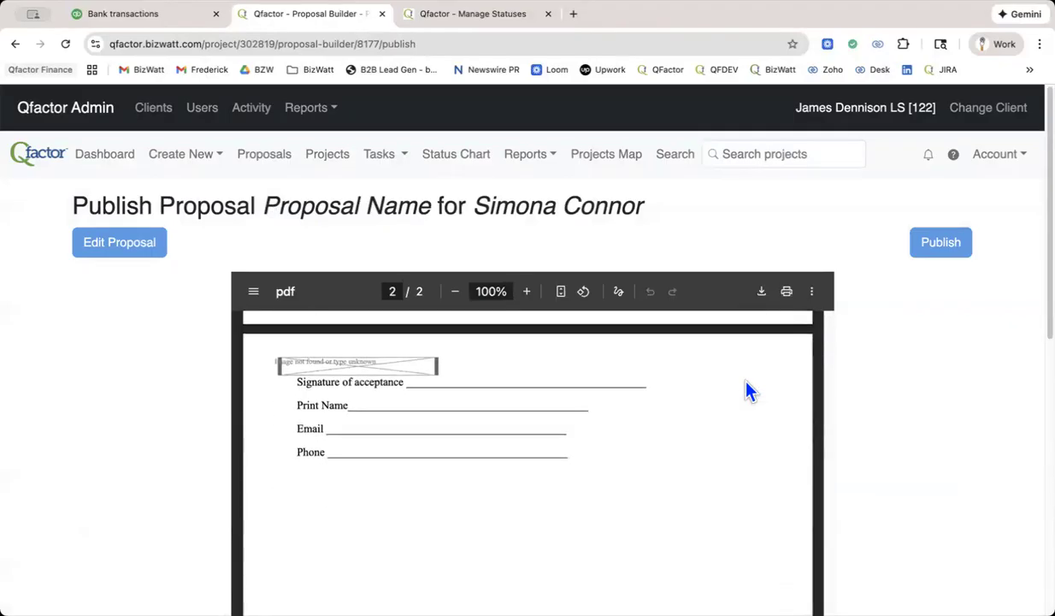
pyautogui.scroll(-5, 1006, 398)
pyautogui.scroll(5, 1006, 398)
pyautogui.click(941, 243)
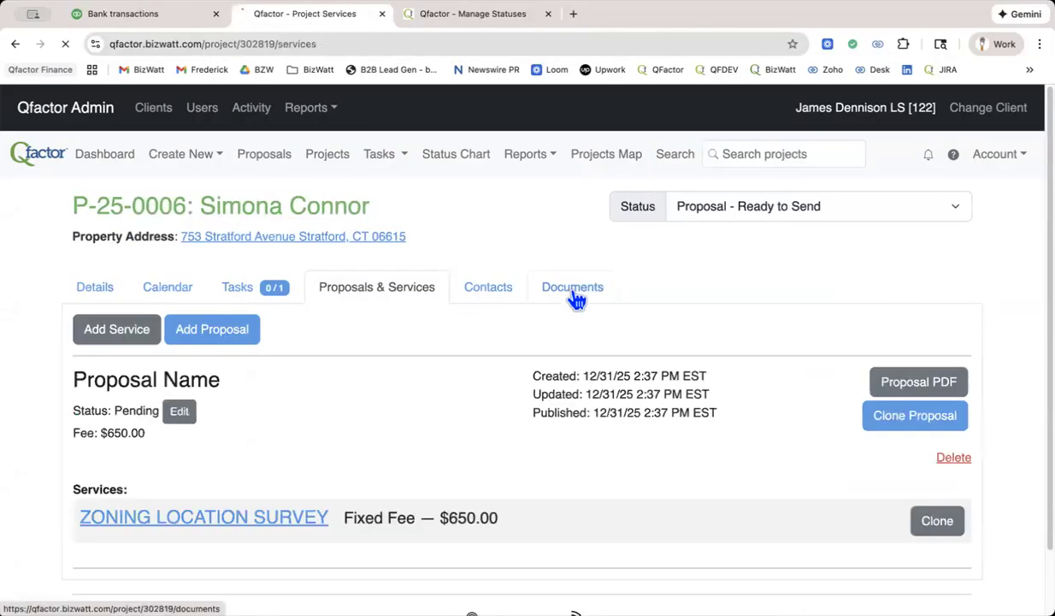
# Open the published proposal's PDF from the project's documents.
pyautogui.click(572, 295)
pyautogui.scroll(-1, 633, 304)
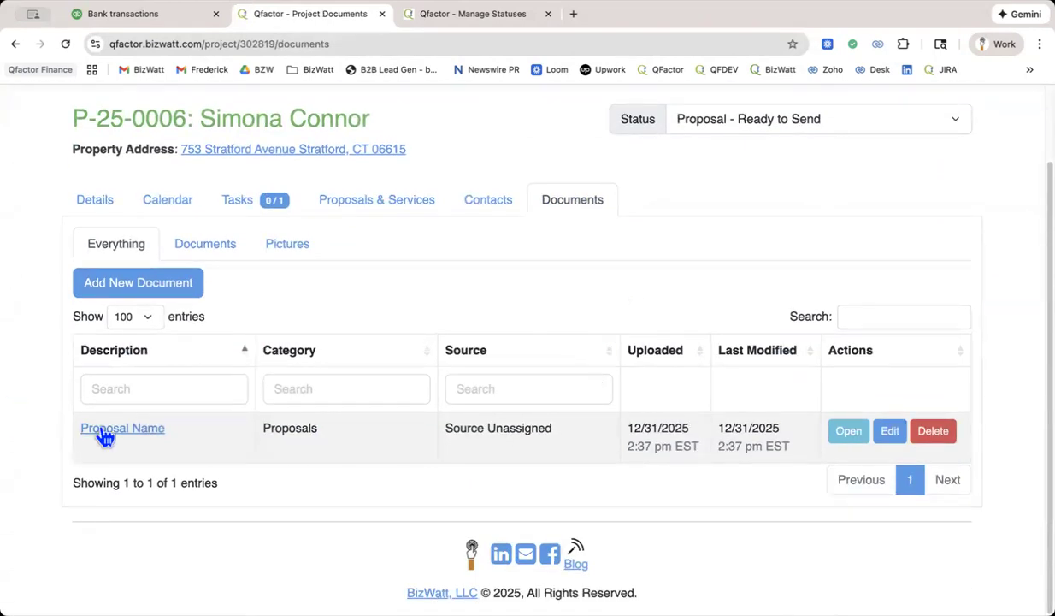
pyautogui.click(850, 432)
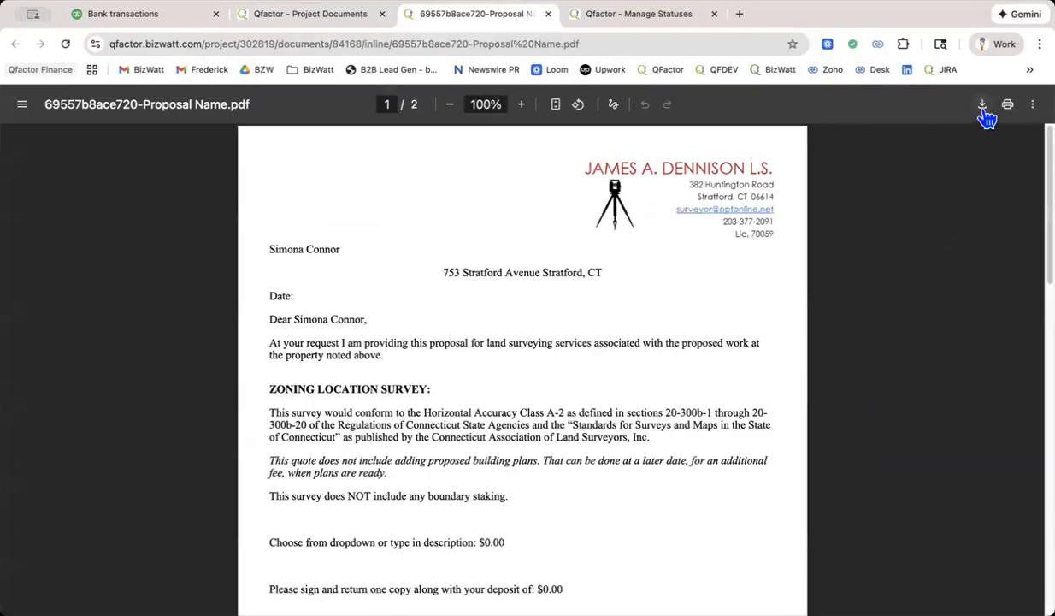
# Return to the project's documents and try to delete the "Proposal Name" document.
pyautogui.click(314, 19)
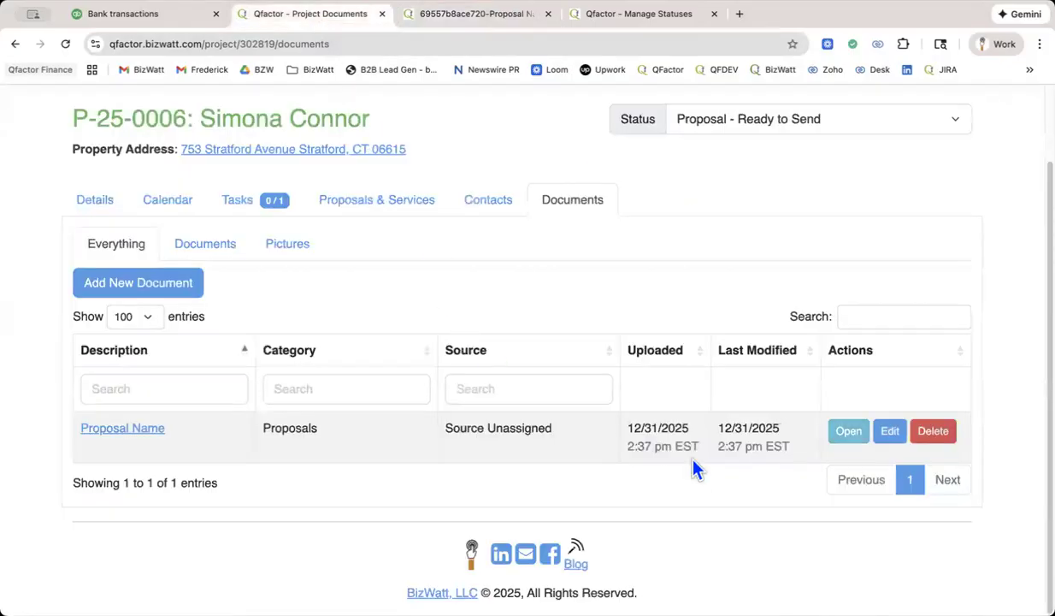
pyautogui.click(933, 432)
pyautogui.click(662, 284)
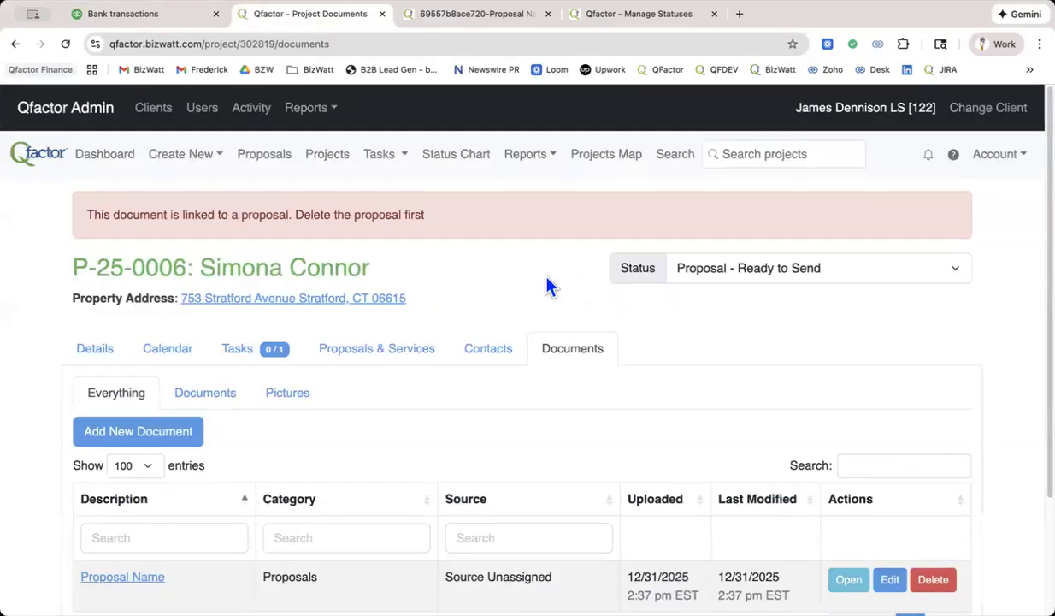
# Delete the "Proposal Name" proposal from project P-25-0006 and open the project's details.
pyautogui.click(339, 350)
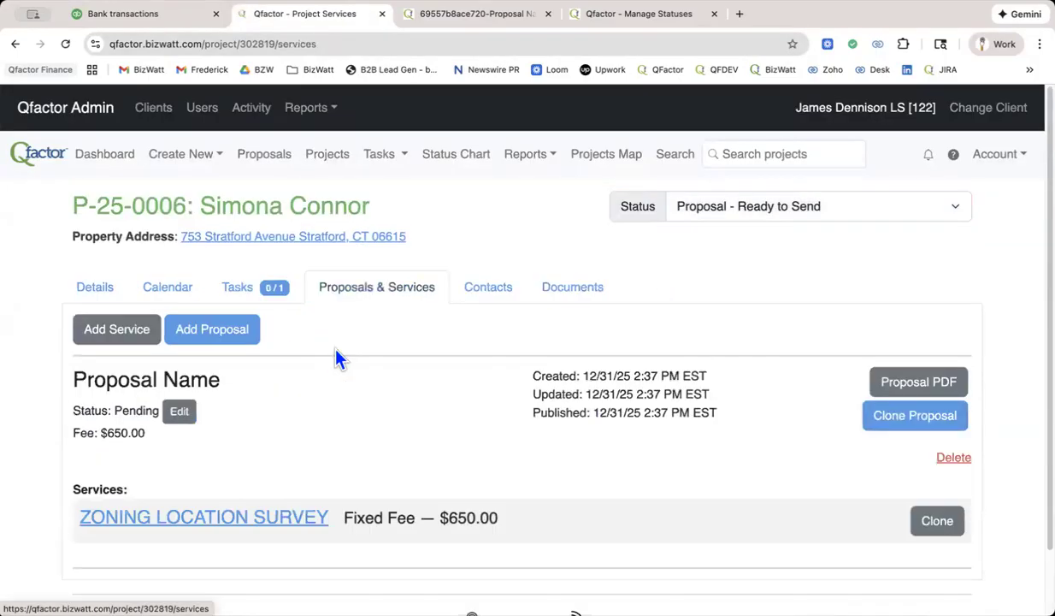
pyautogui.click(955, 457)
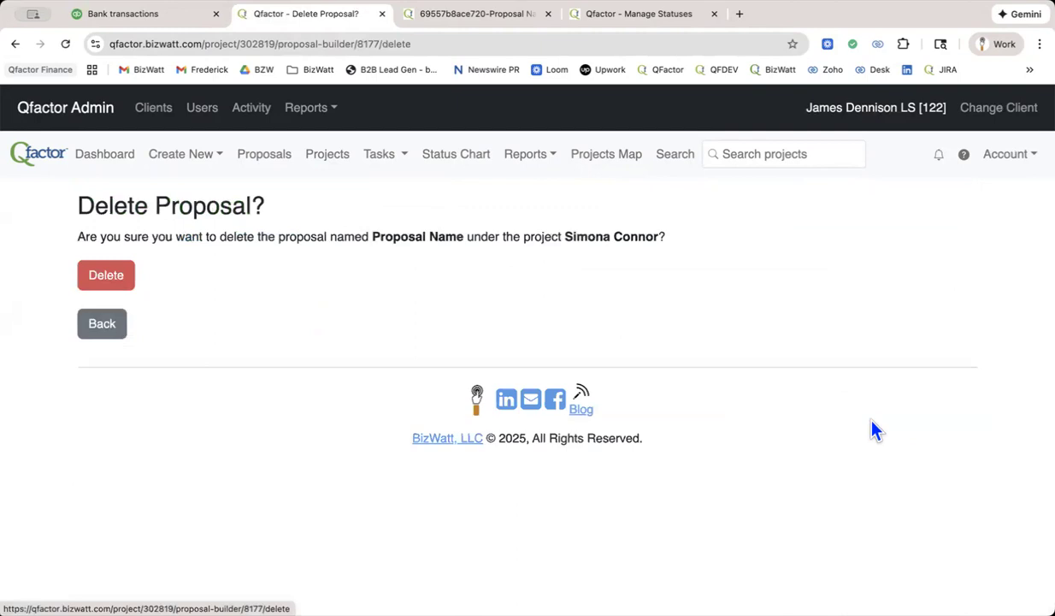
pyautogui.click(107, 275)
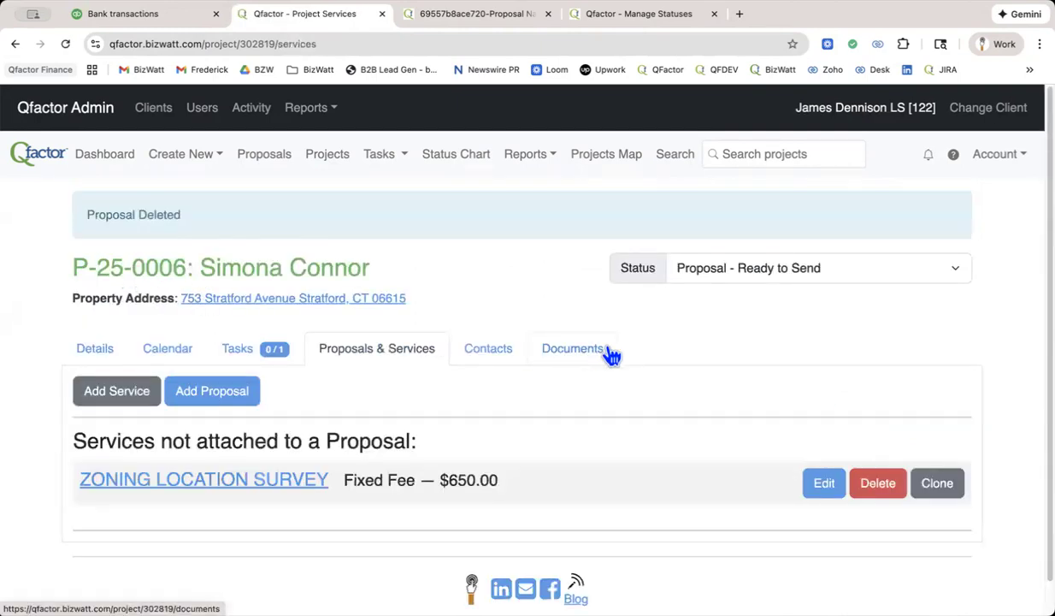
pyautogui.click(101, 352)
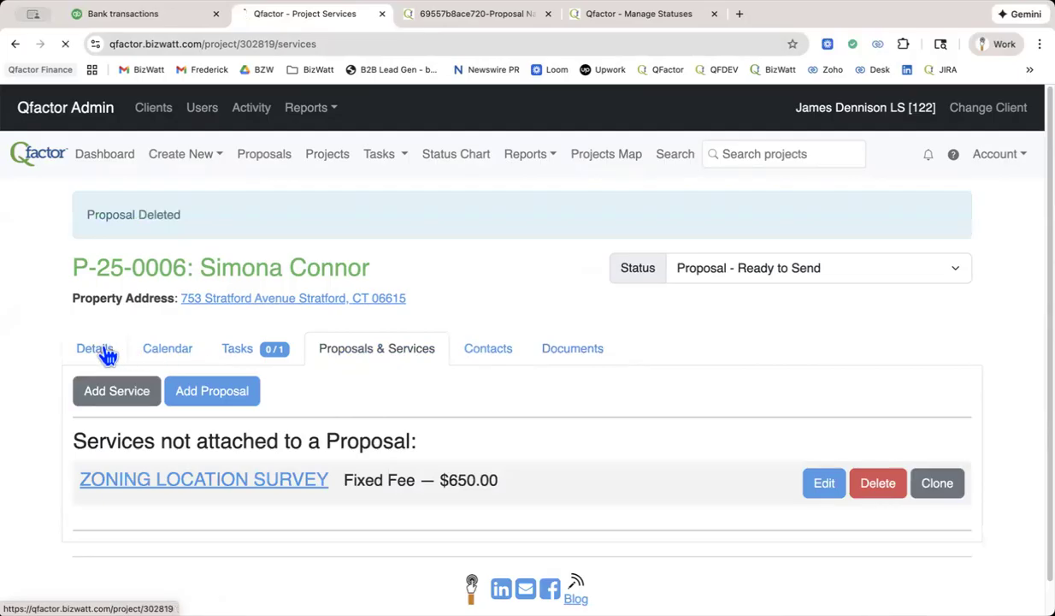